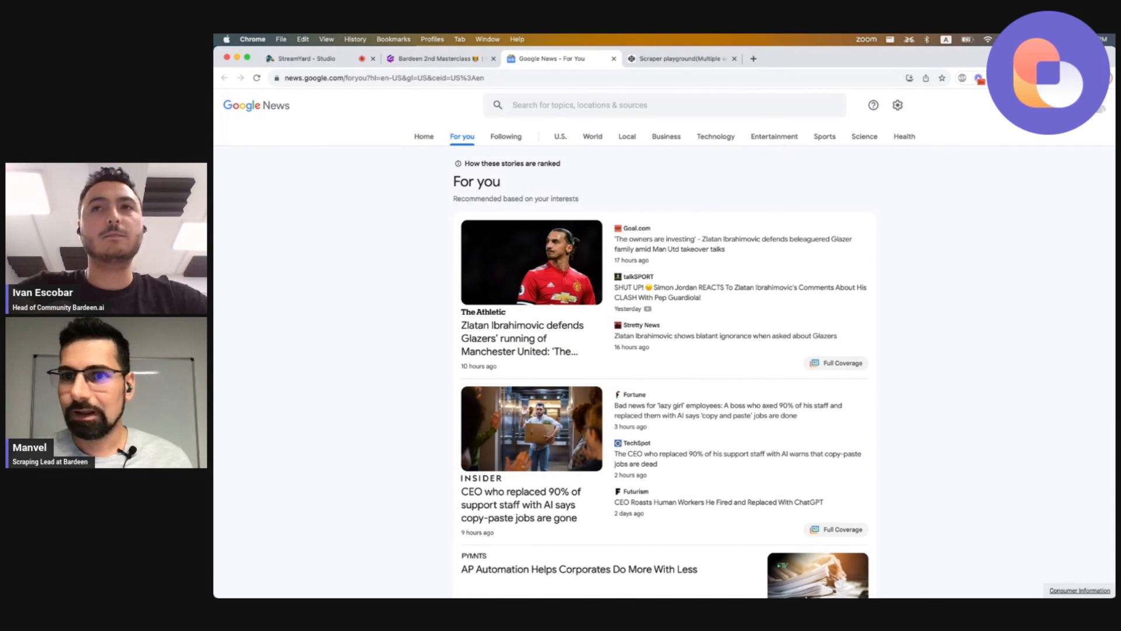
Create a new Bardeen scraper template for the Google News For You page, keeping the default name, and start building.
{"action": "left_click", "coordinate": [1011, 78]}
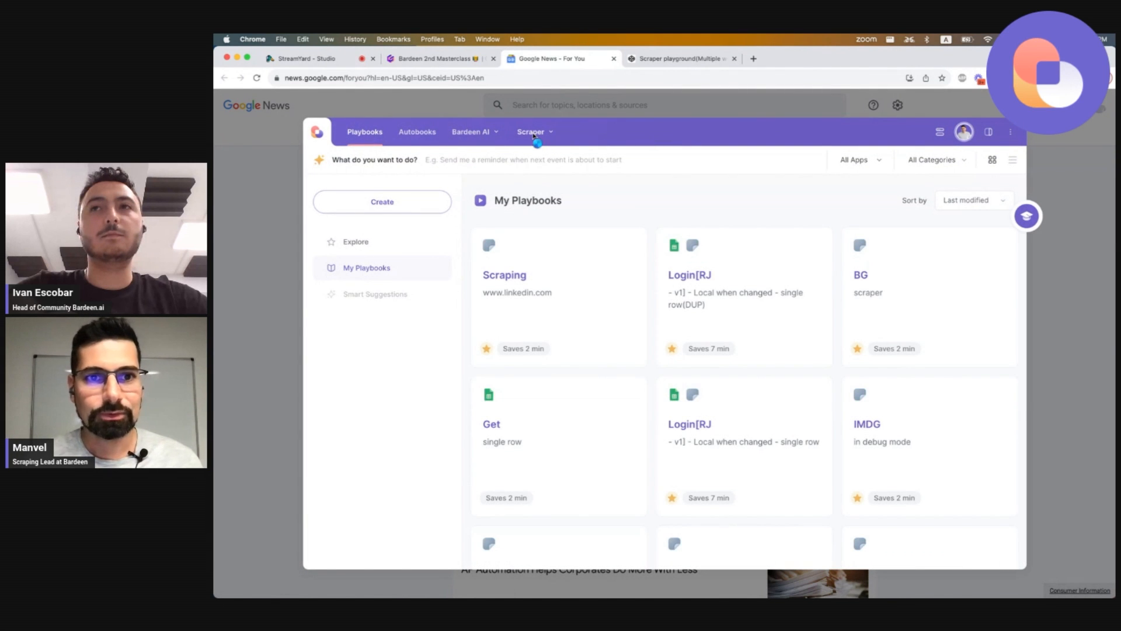
{"action": "left_click", "coordinate": [533, 135]}
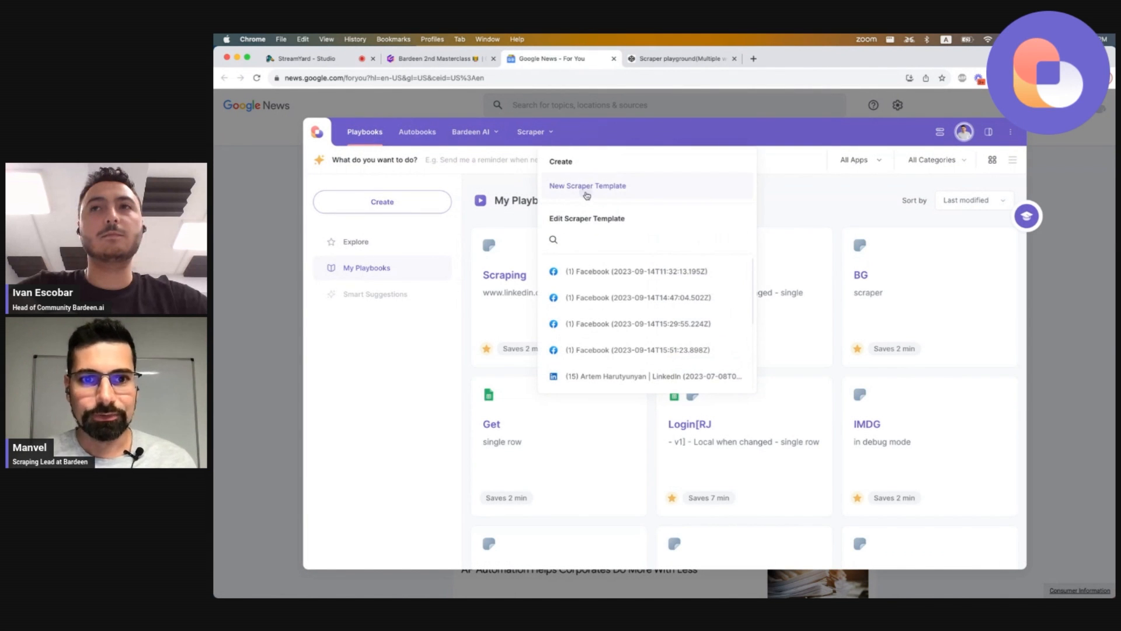
{"action": "left_click", "coordinate": [587, 186]}
{"action": "left_click", "coordinate": [593, 330]}
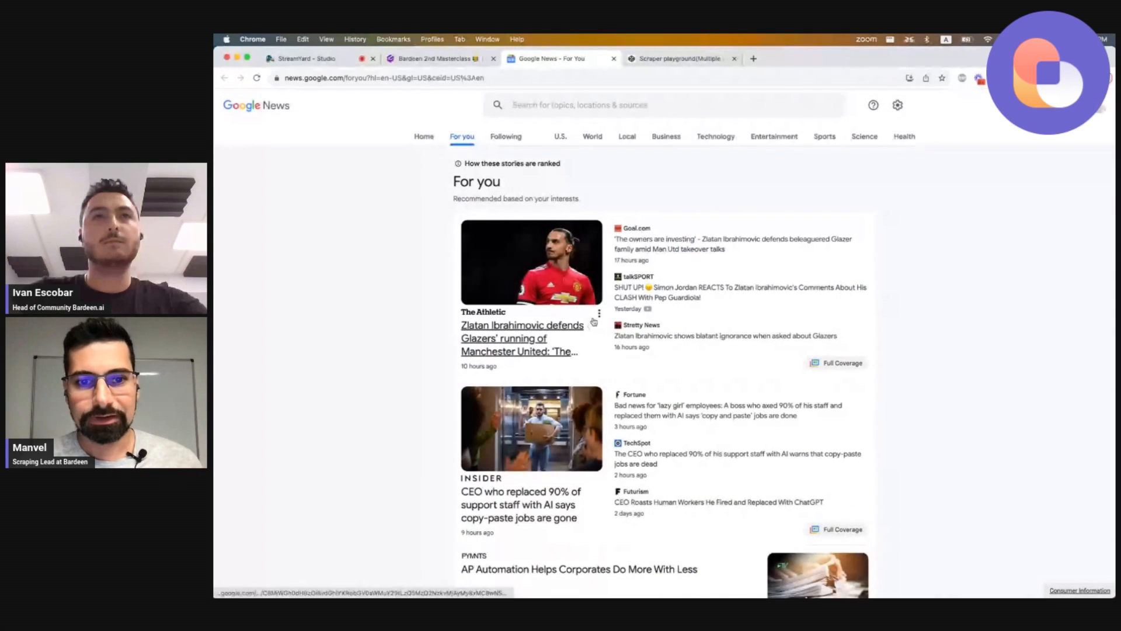
{"action": "left_click", "coordinate": [685, 230]}
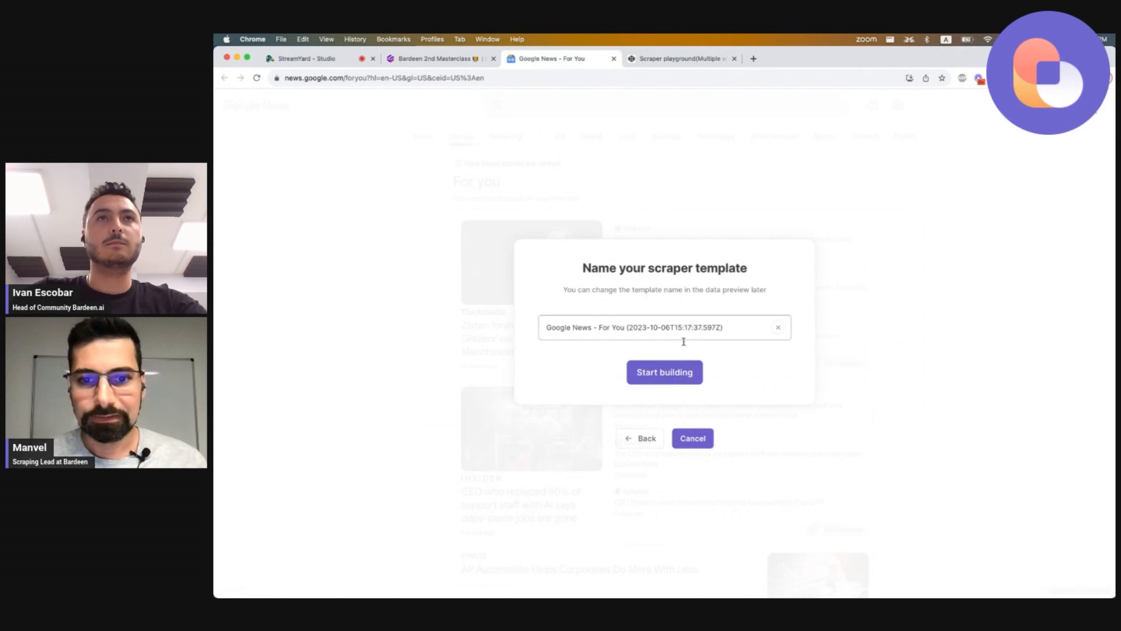
{"action": "left_click", "coordinate": [667, 370]}
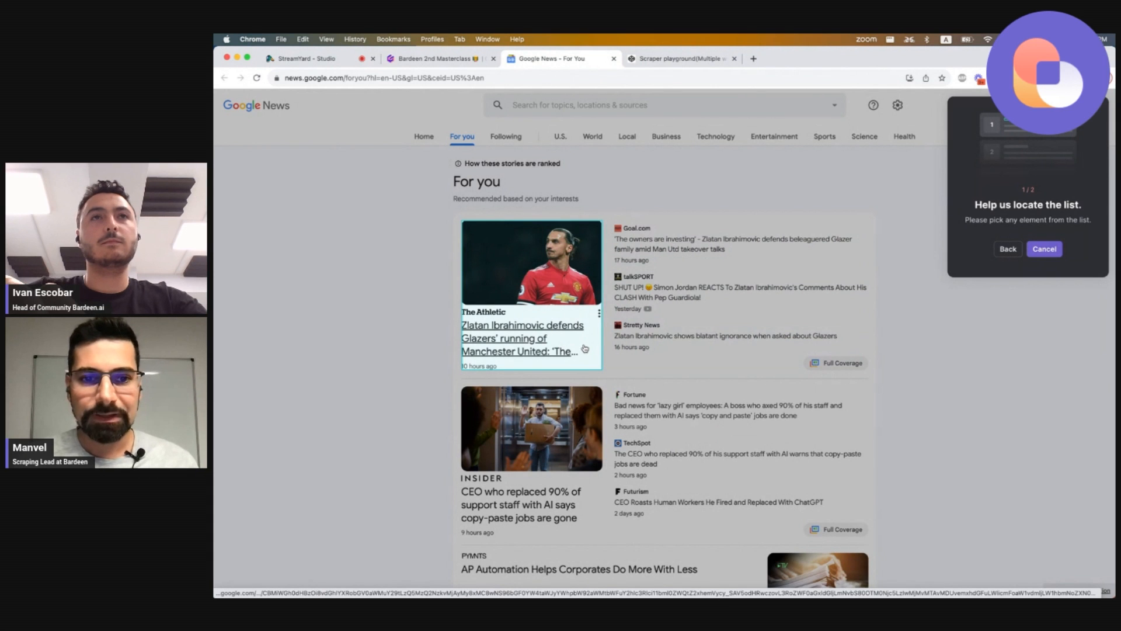
Define the list by picking the first and second article cards, and choose No Pagination.
{"action": "left_click", "coordinate": [584, 348]}
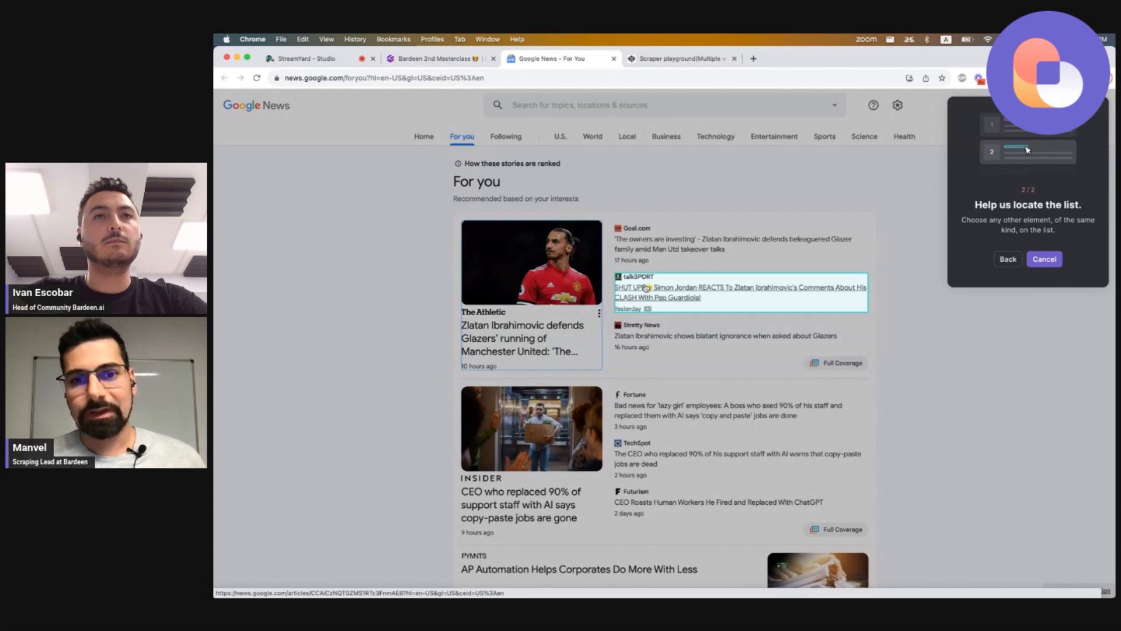
{"action": "left_click", "coordinate": [544, 474]}
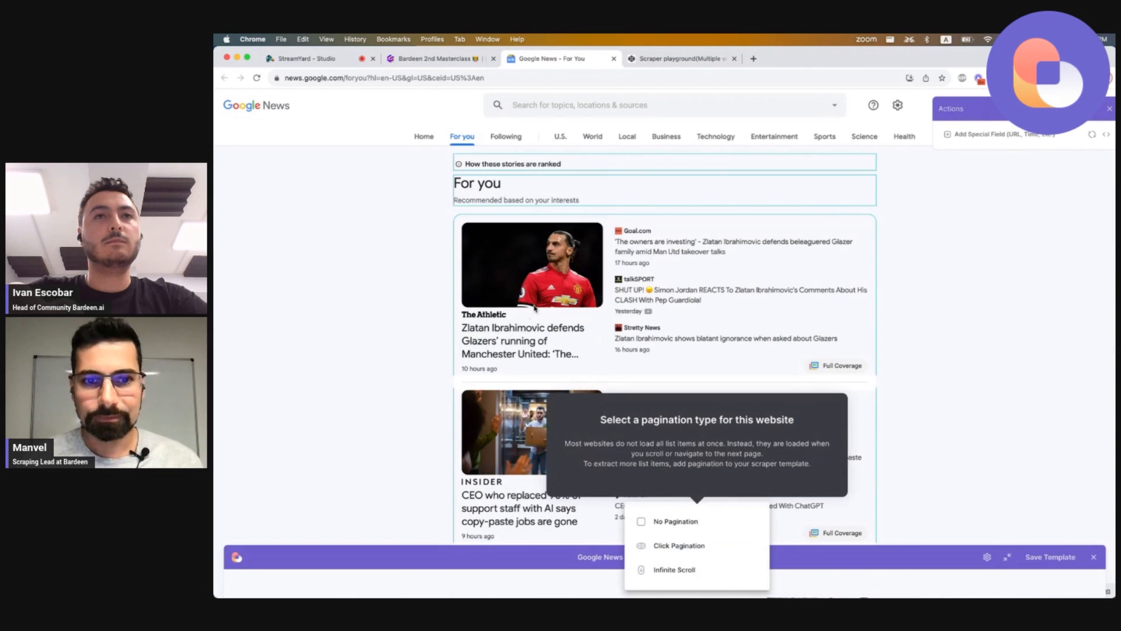
{"action": "left_click", "coordinate": [672, 521]}
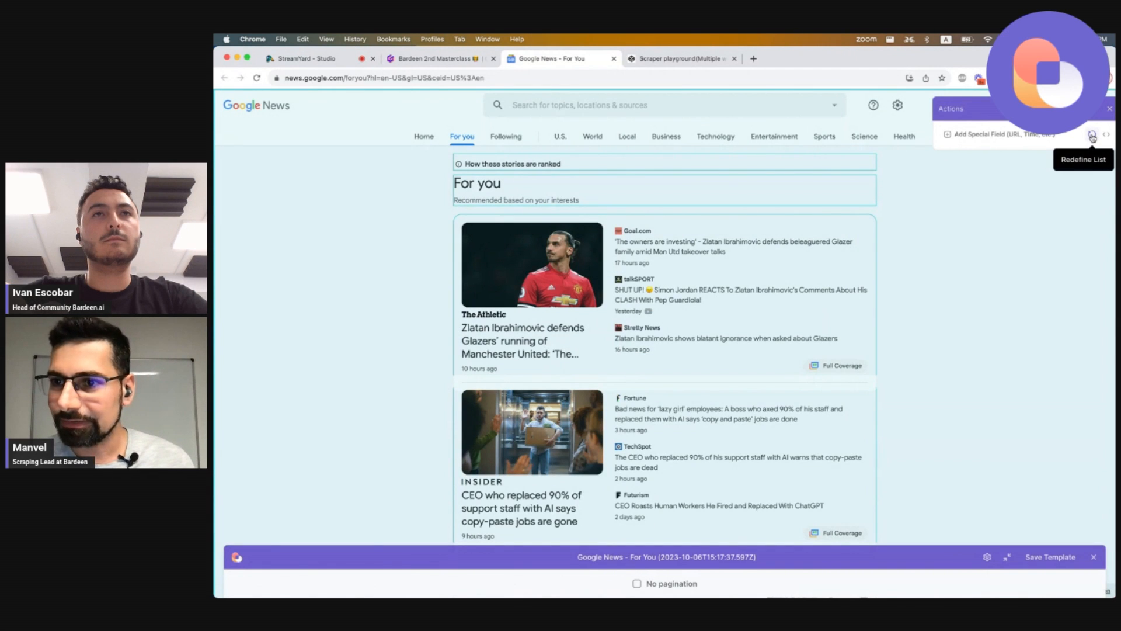
Redefine the list by picking a related-coverage story entry beside the first article.
{"action": "left_click", "coordinate": [1092, 136]}
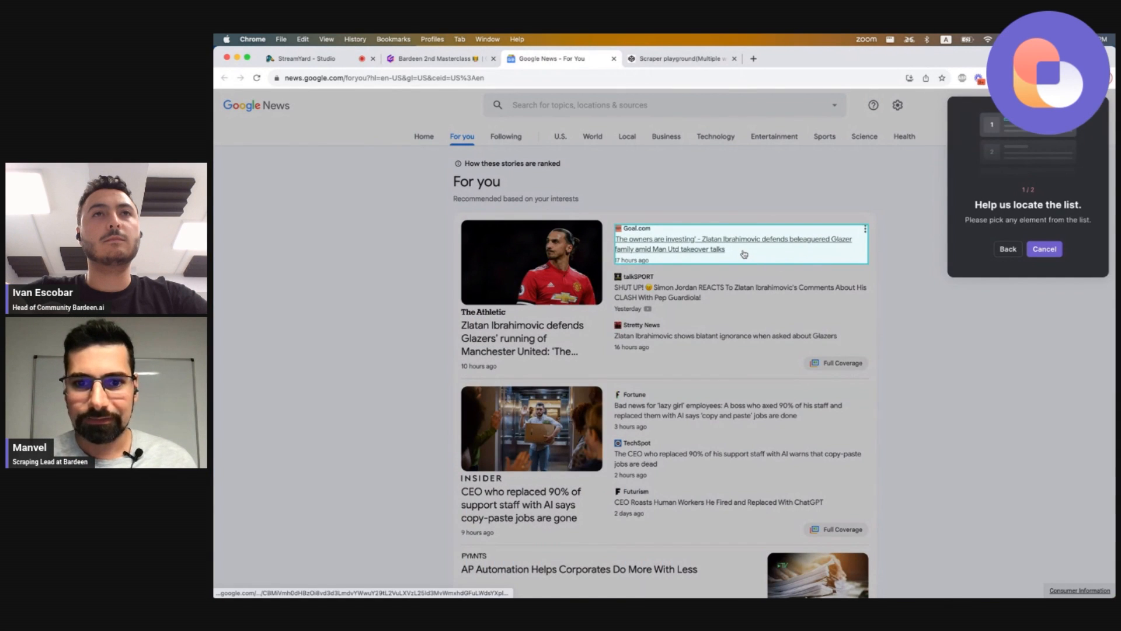
{"action": "left_click", "coordinate": [715, 290]}
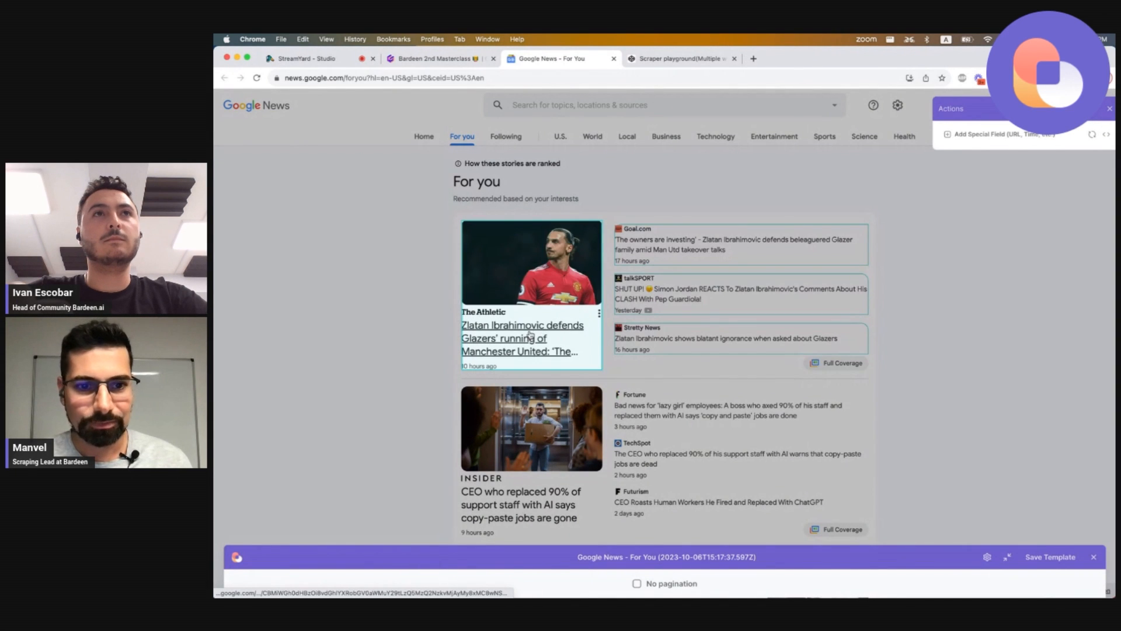
Extract the story headline's link as a field and name its column Link.
{"action": "left_click", "coordinate": [643, 248]}
{"action": "left_click", "coordinate": [901, 143]}
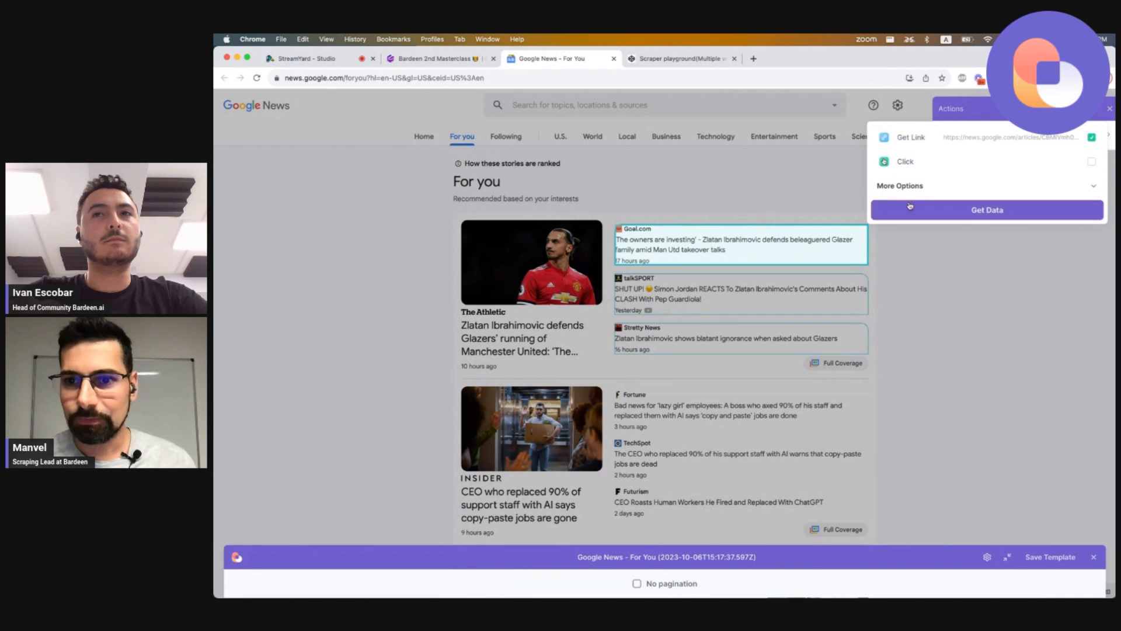
{"action": "left_click", "coordinate": [902, 215]}
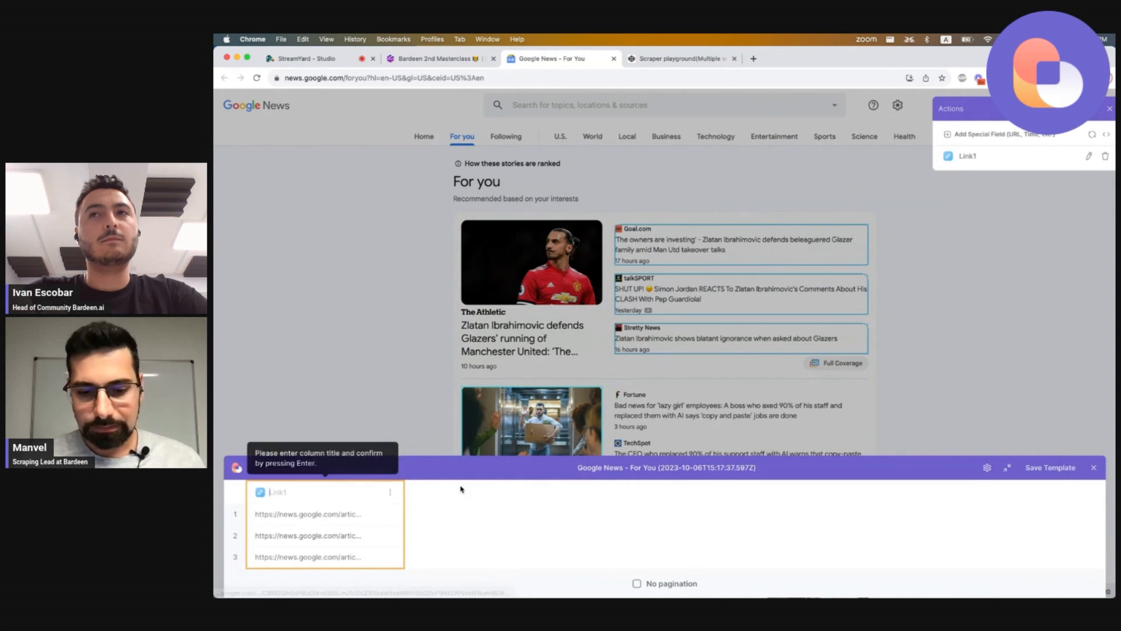
{"action": "type", "text": "Link"}
{"action": "left_click", "coordinate": [561, 556]}
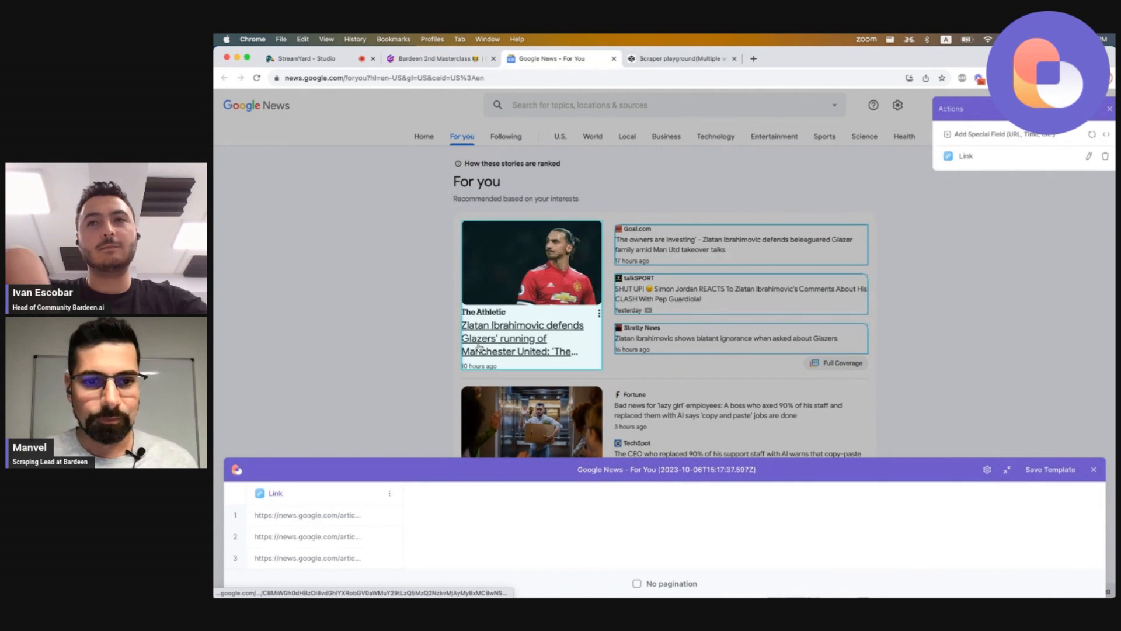
{"action": "scroll", "coordinate": [299, 535], "scroll_direction": "down", "scroll_amount": 1}
{"action": "scroll", "coordinate": [300, 535], "scroll_direction": "down", "scroll_amount": 5}
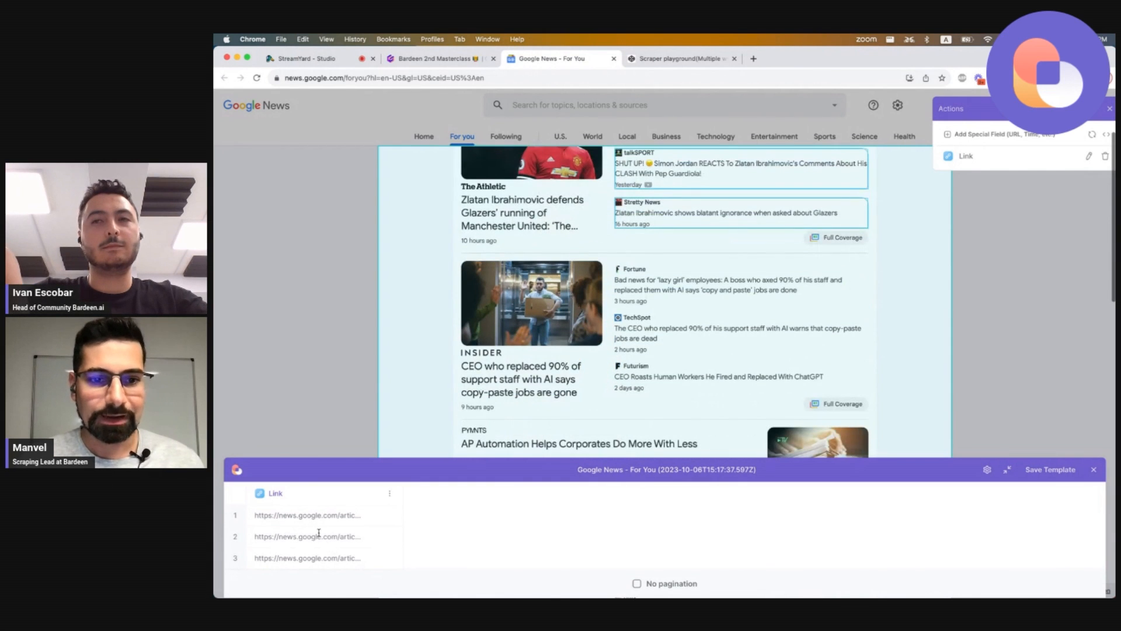
{"action": "scroll", "coordinate": [673, 258], "scroll_direction": "up", "scroll_amount": 4}
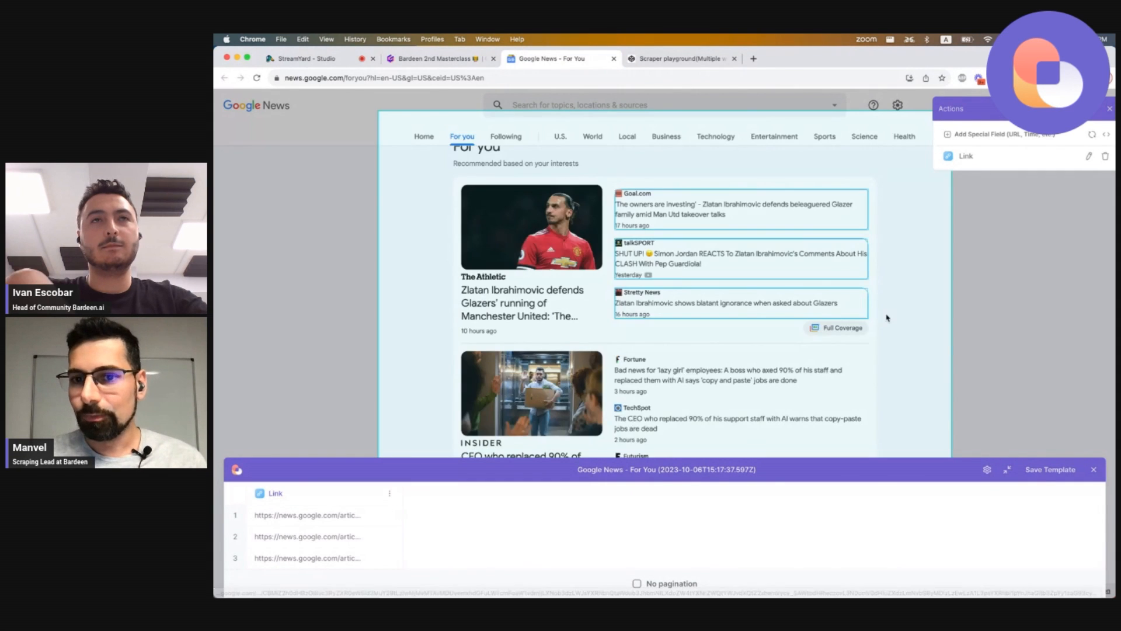
Switch to the Scraper playground tab and examine the first wrapper's HTML markup.
{"action": "left_click", "coordinate": [668, 59]}
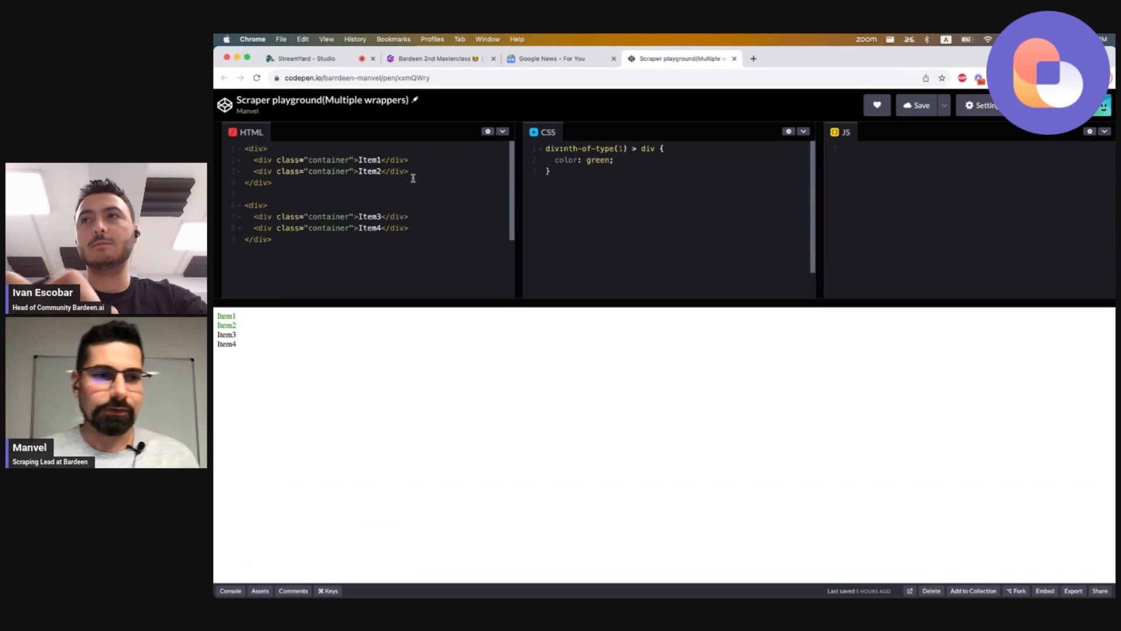
{"action": "left_click_drag", "start_coordinate": [273, 183], "coordinate": [245, 148]}
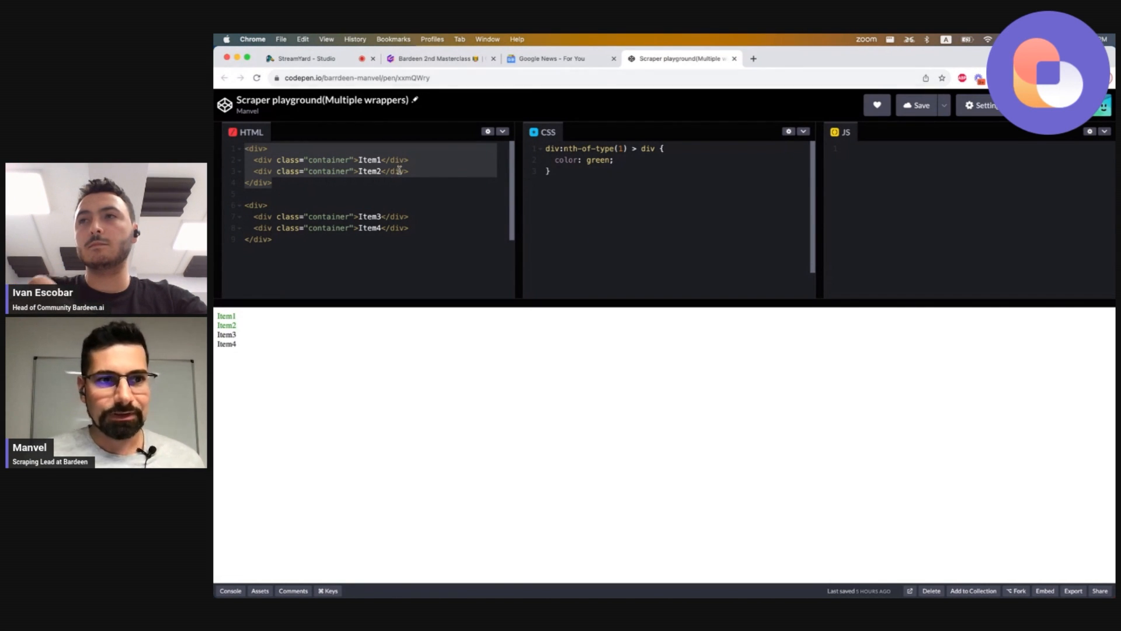
{"action": "left_click", "coordinate": [343, 186]}
{"action": "left_click_drag", "start_coordinate": [343, 185], "coordinate": [246, 148]}
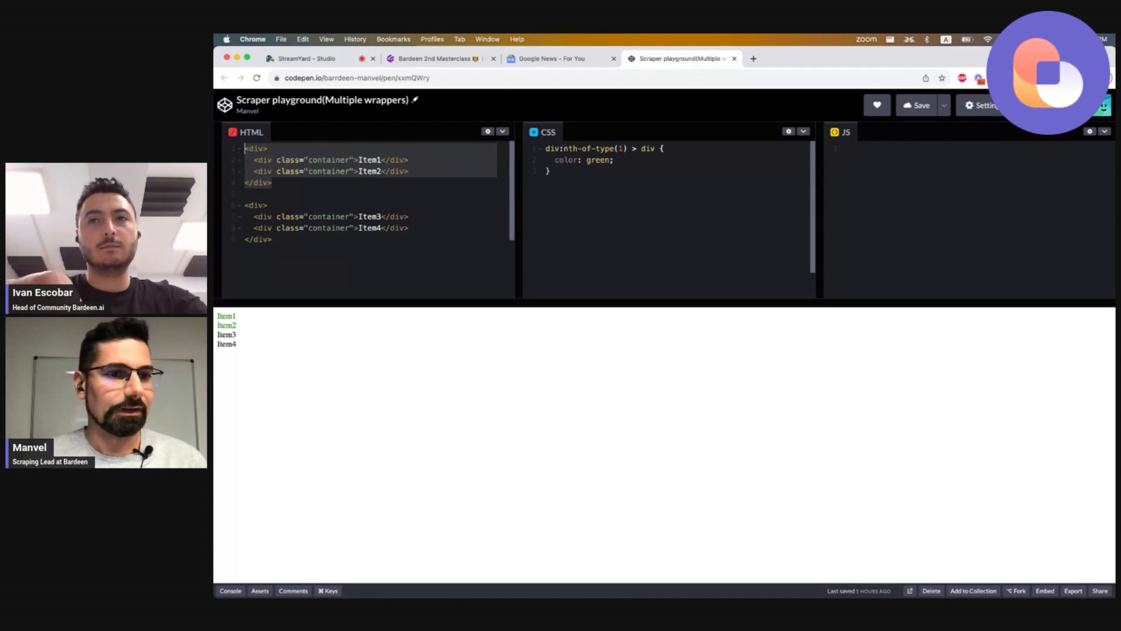
{"action": "left_click", "coordinate": [347, 185]}
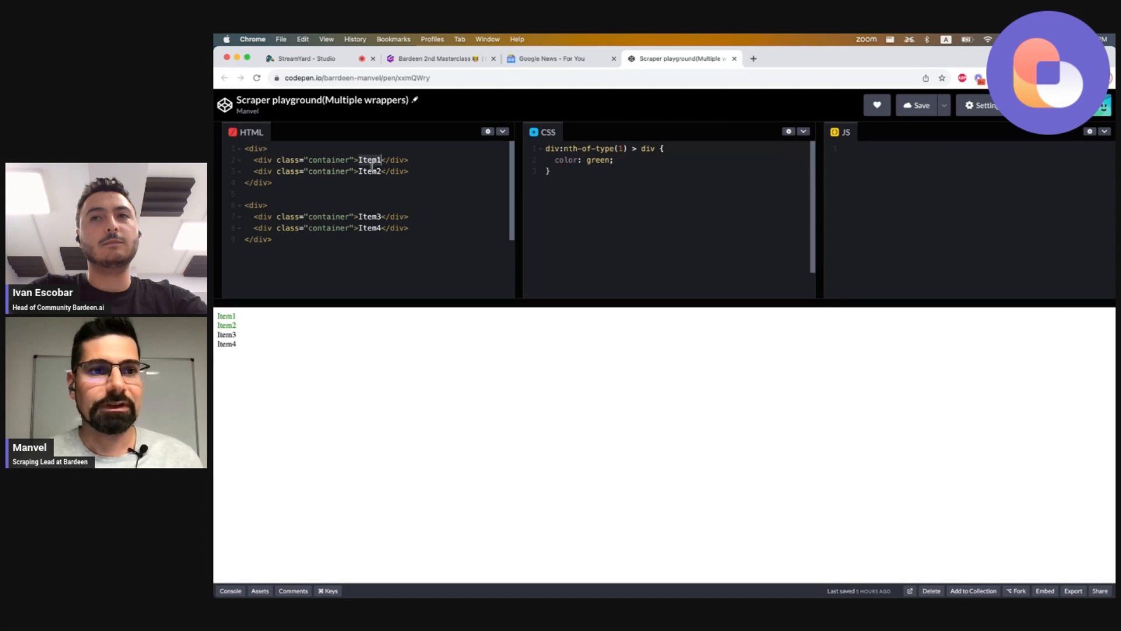
{"action": "double_click", "coordinate": [368, 170]}
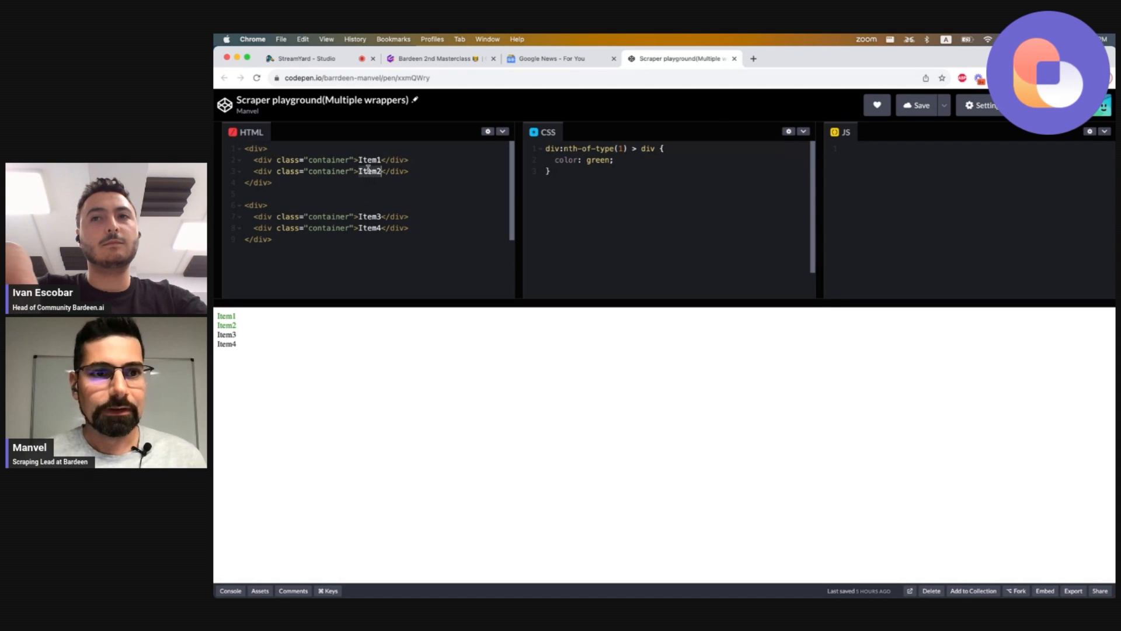
{"action": "left_click", "coordinate": [263, 150]}
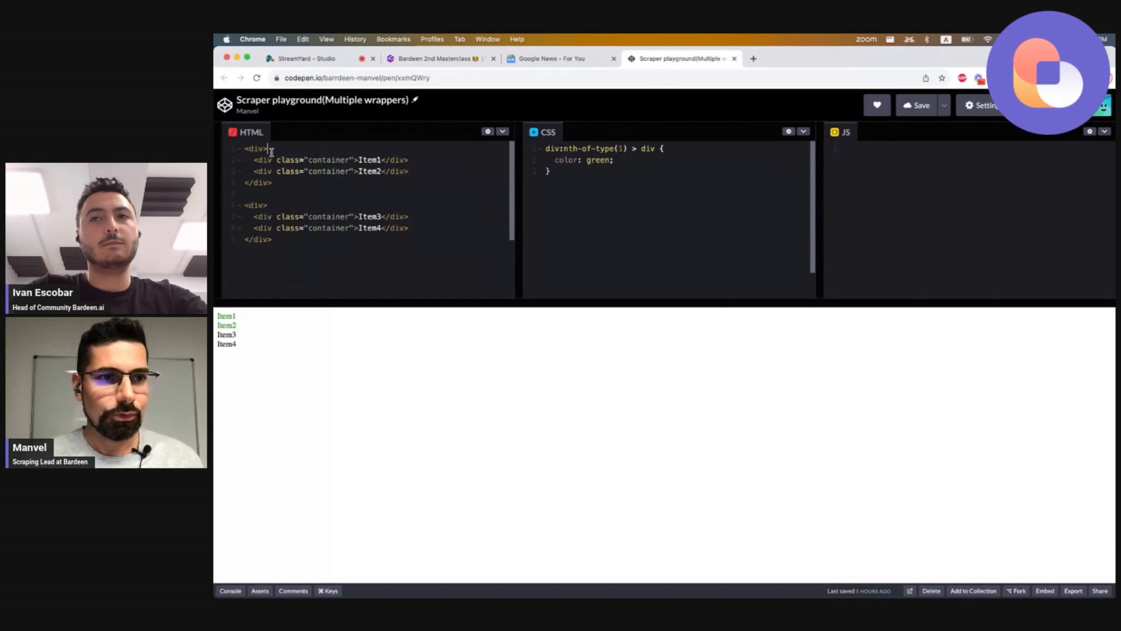
Zoom the page in and rearrange the editor panes to show the HTML and CSS side by side.
{"action": "key", "text": "super+plus"}
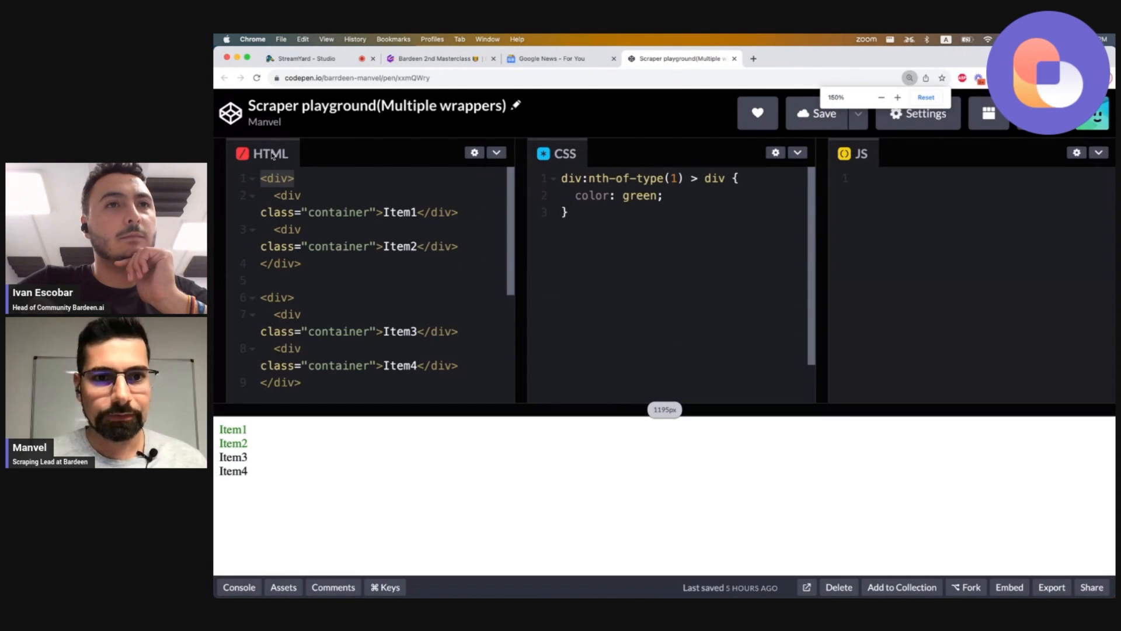
{"action": "left_click_drag", "start_coordinate": [682, 219], "coordinate": [809, 226]}
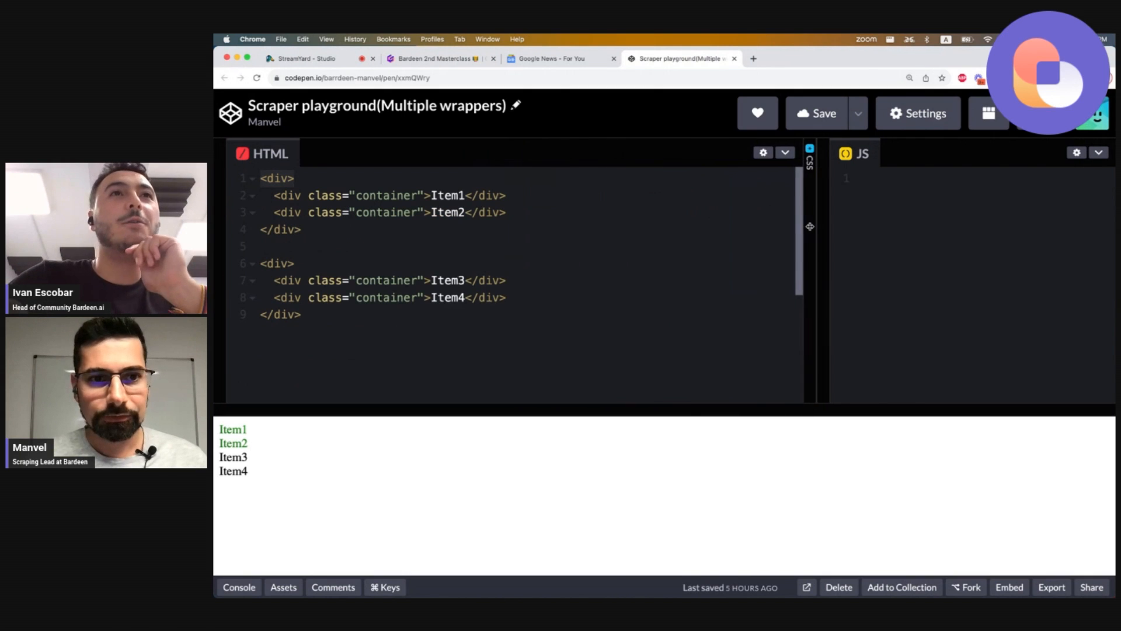
{"action": "left_click", "coordinate": [541, 227]}
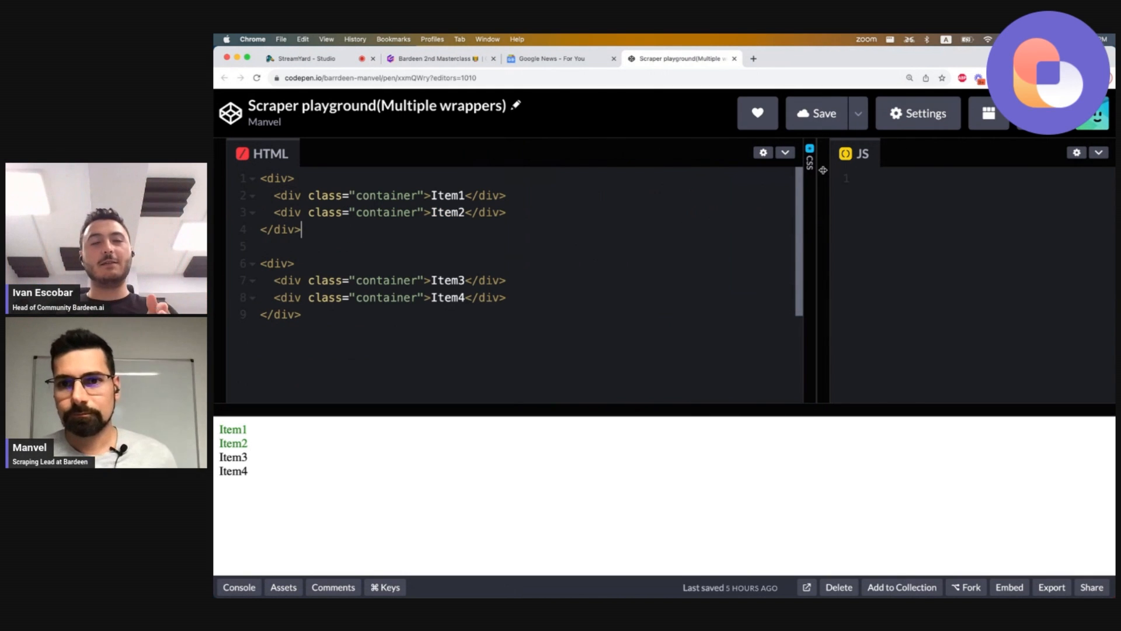
{"action": "left_click_drag", "start_coordinate": [900, 148], "coordinate": [1082, 193]}
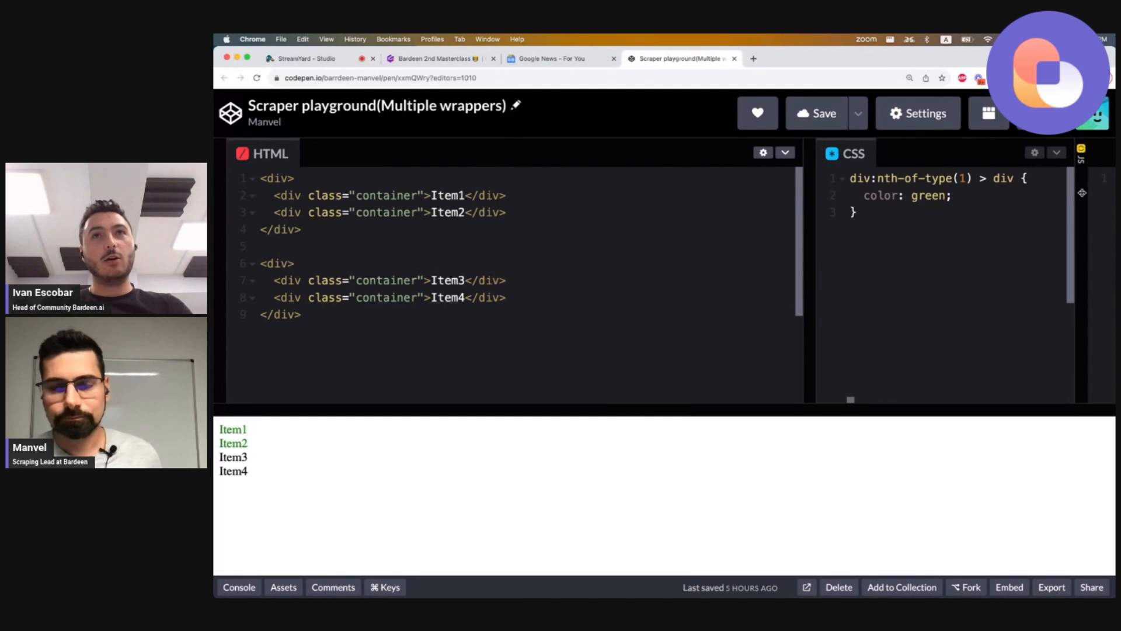
{"action": "left_click", "coordinate": [992, 244]}
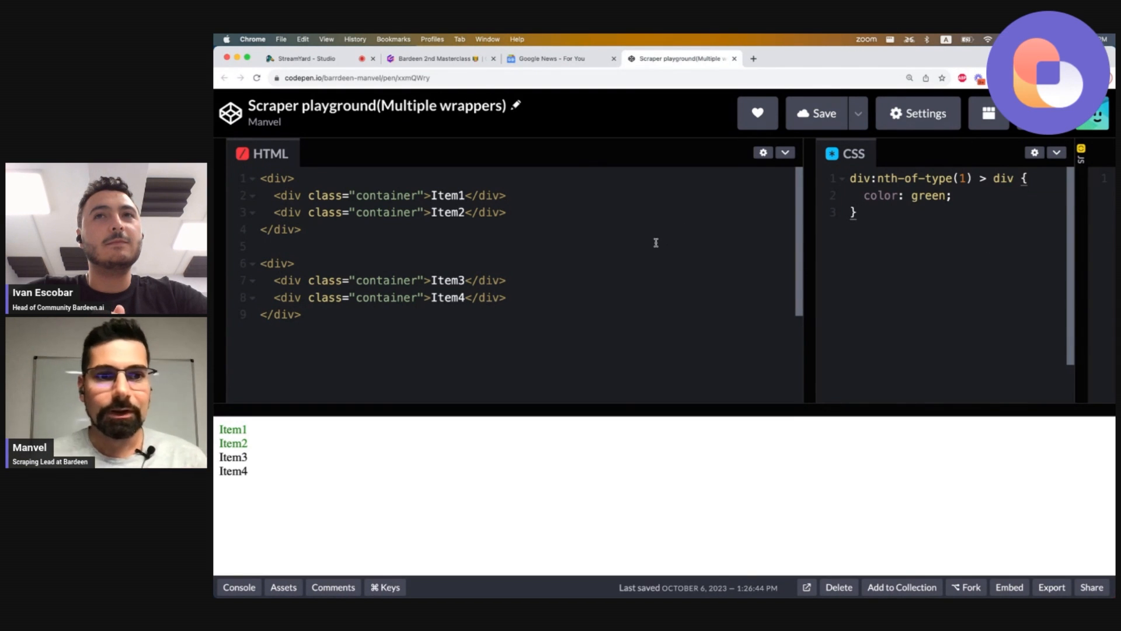
Compare the container items in the HTML with the rendered output and the nth-of-type CSS selector.
{"action": "double_click", "coordinate": [434, 195]}
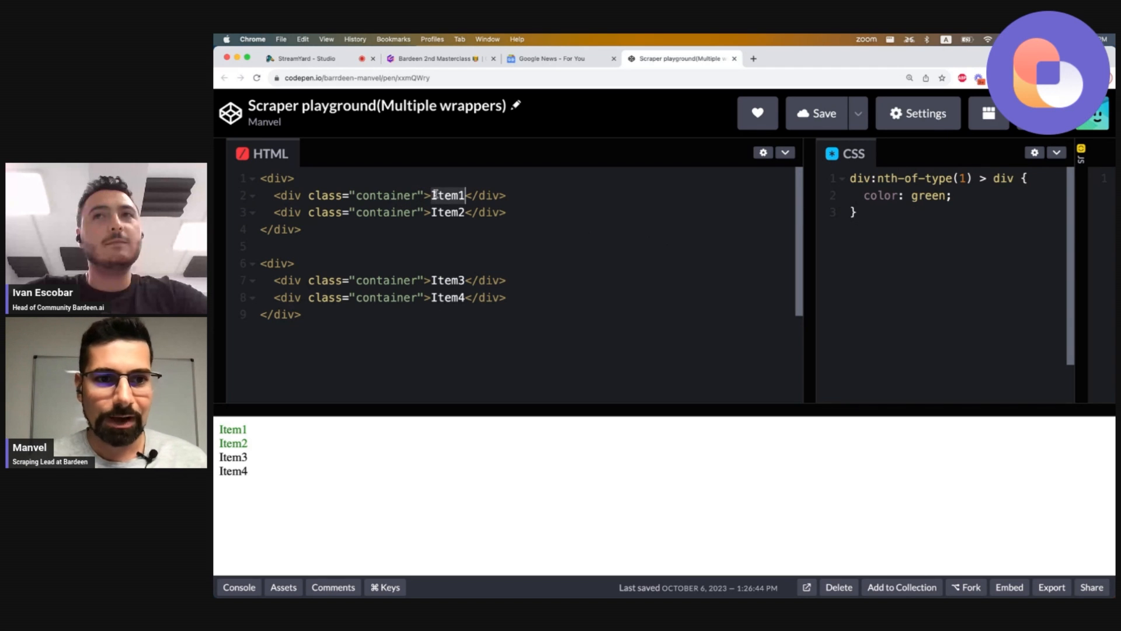
{"action": "double_click", "coordinate": [444, 212]}
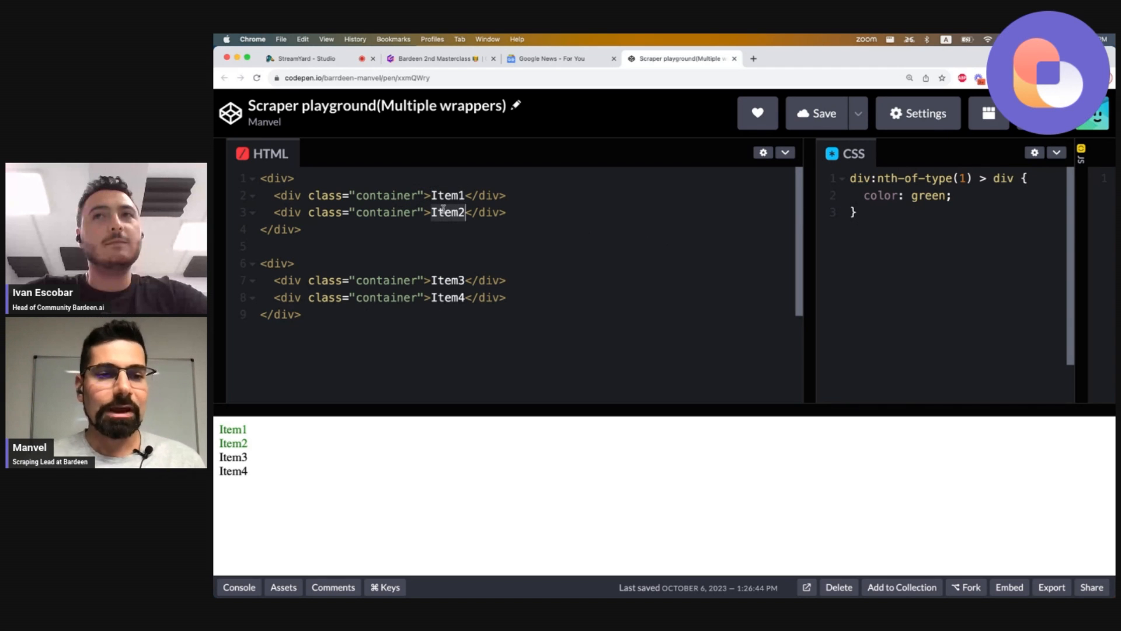
{"action": "left_click", "coordinate": [273, 195]}
{"action": "mouse_move", "coordinate": [274, 195]}
{"action": "left_mouse_down"}
{"action": "mouse_move", "coordinate": [513, 195]}
{"action": "mouse_move", "coordinate": [508, 211]}
{"action": "mouse_move", "coordinate": [273, 212]}
{"action": "left_mouse_up"}
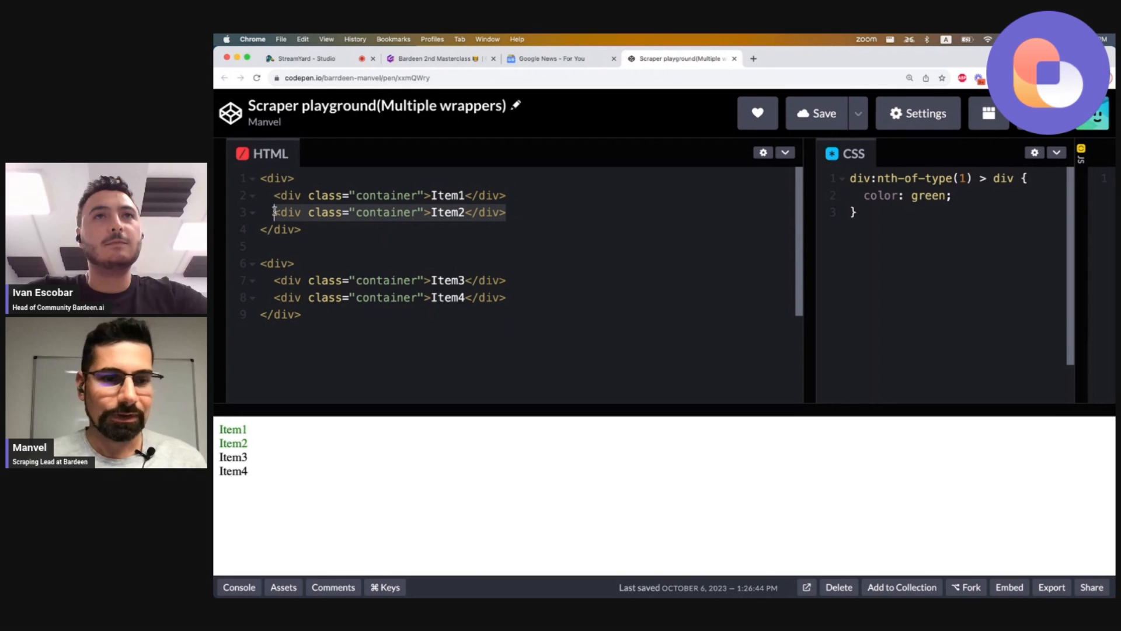
{"action": "double_click", "coordinate": [223, 430]}
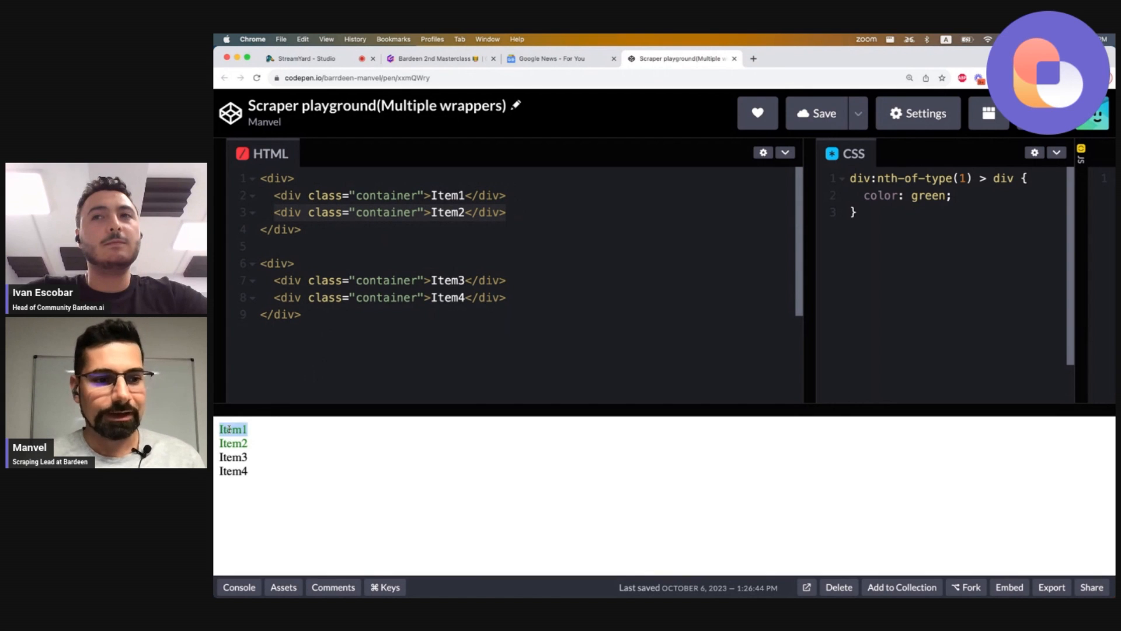
{"action": "double_click", "coordinate": [235, 443]}
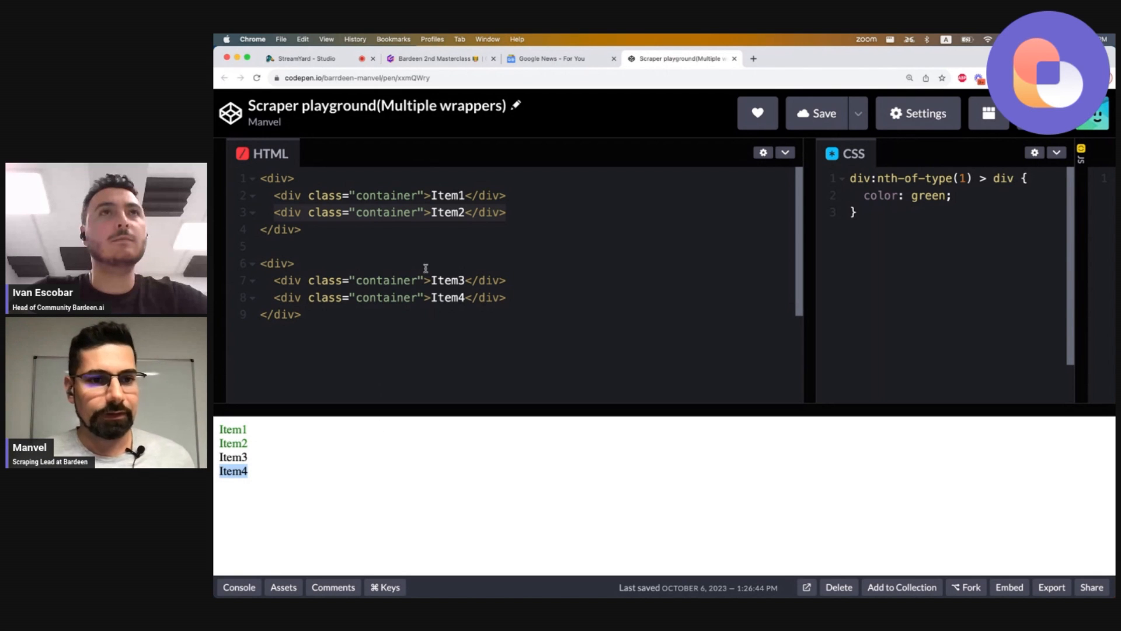
{"action": "double_click", "coordinate": [439, 284]}
{"action": "left_click", "coordinate": [436, 298]}
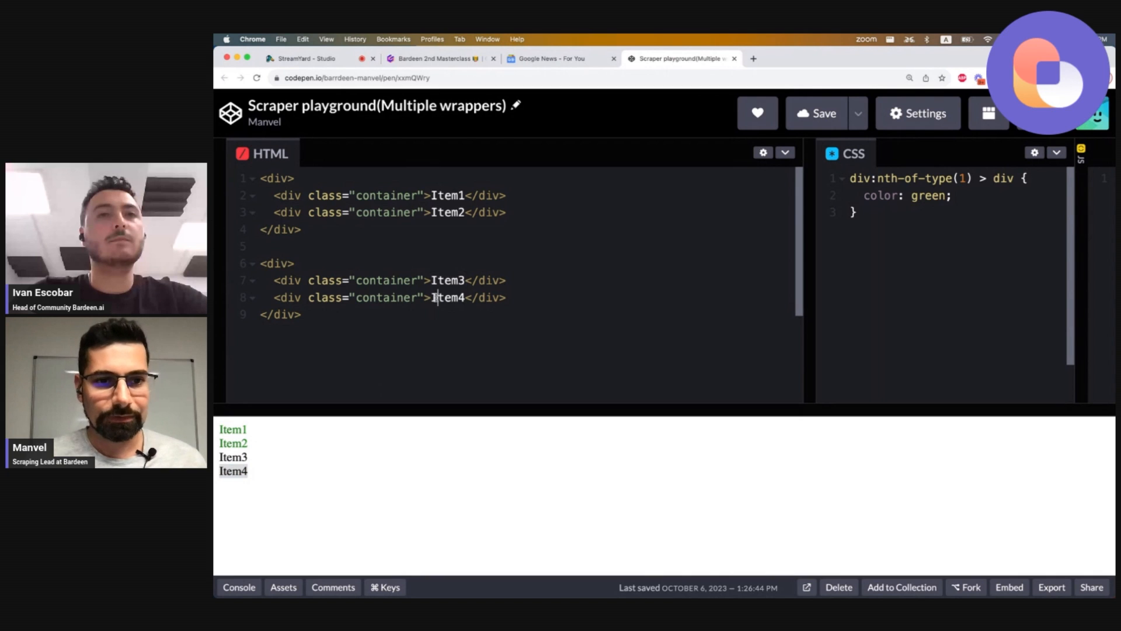
{"action": "left_click", "coordinate": [397, 287]}
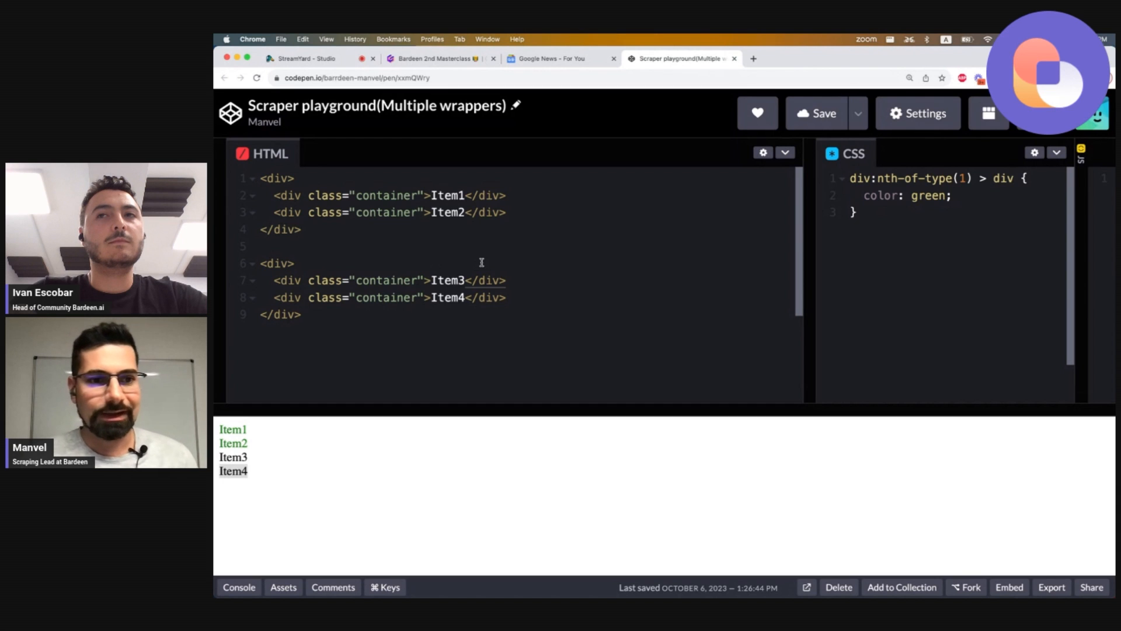
{"action": "double_click", "coordinate": [383, 197]}
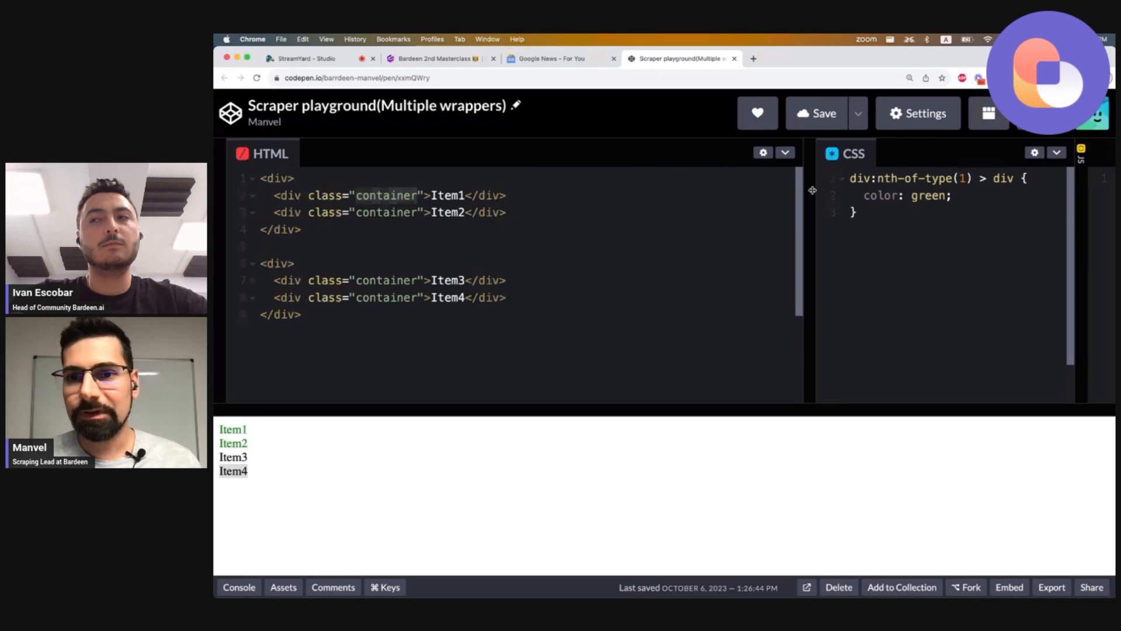
{"action": "left_click_drag", "start_coordinate": [812, 190], "coordinate": [731, 190]}
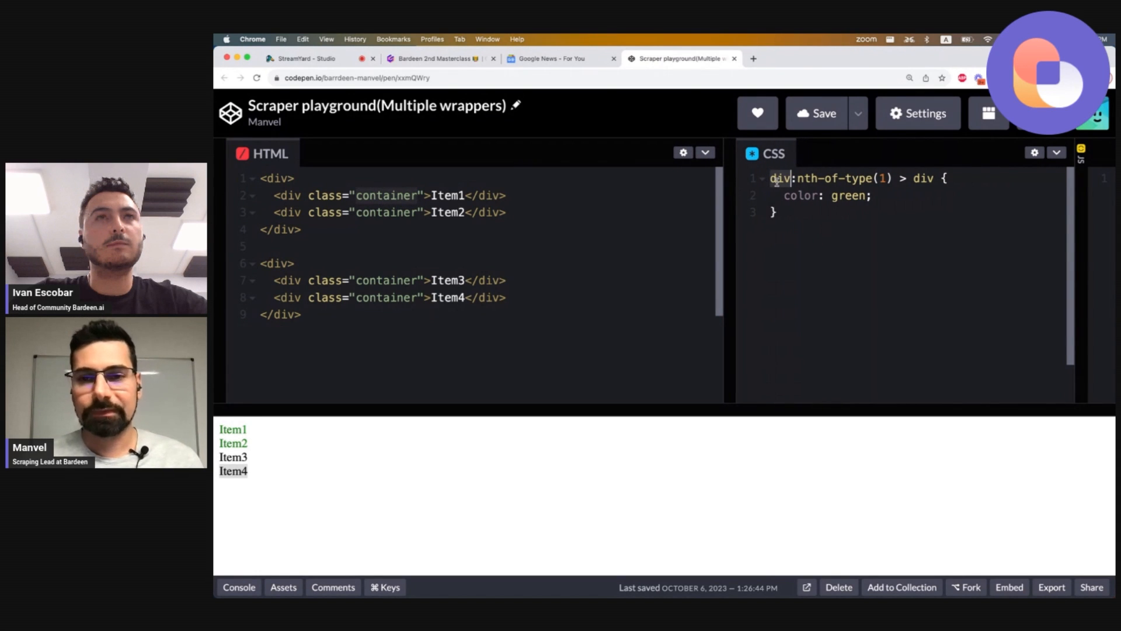
Highlight the div tags and container class names in the HTML and the div parts of the CSS selector to compare them.
{"action": "left_click_drag", "start_coordinate": [771, 178], "coordinate": [893, 179]}
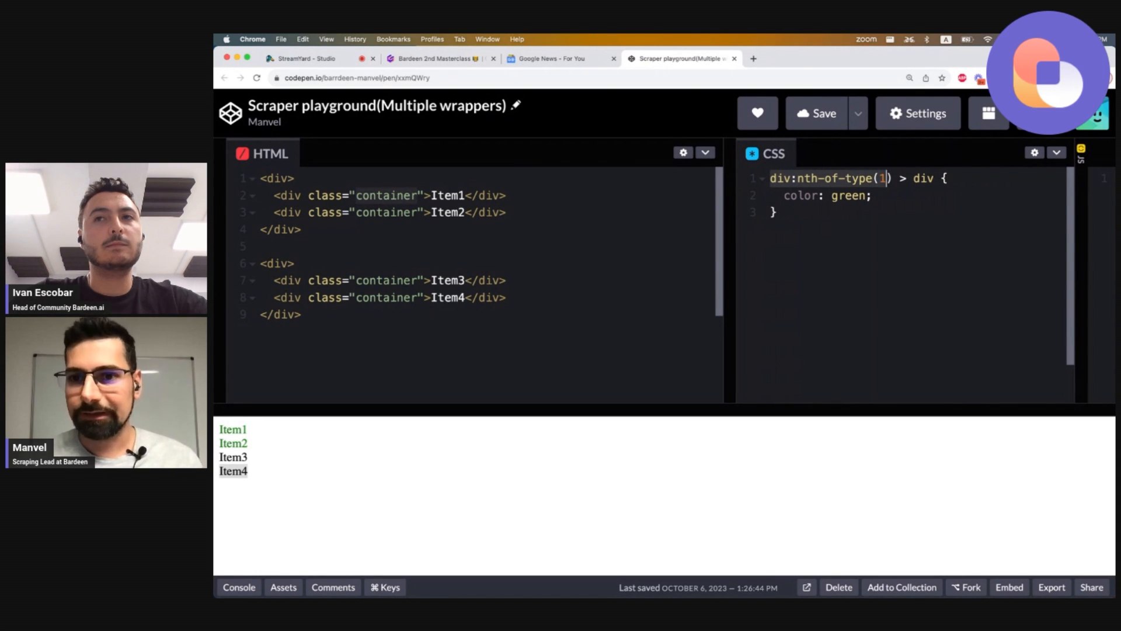
{"action": "double_click", "coordinate": [282, 180]}
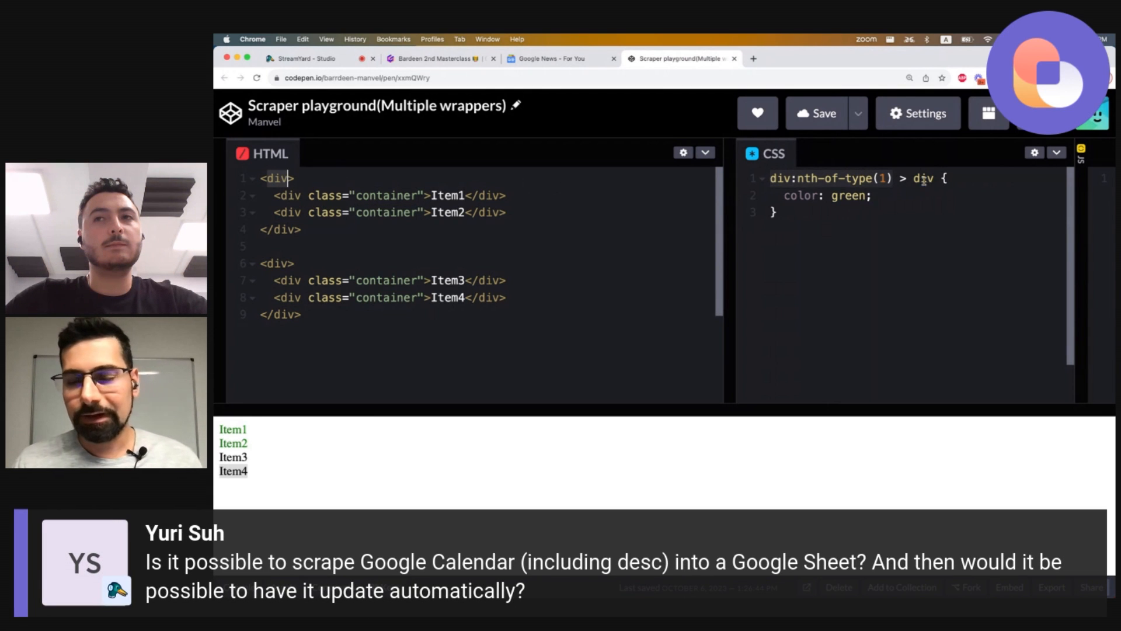
{"action": "double_click", "coordinate": [924, 178]}
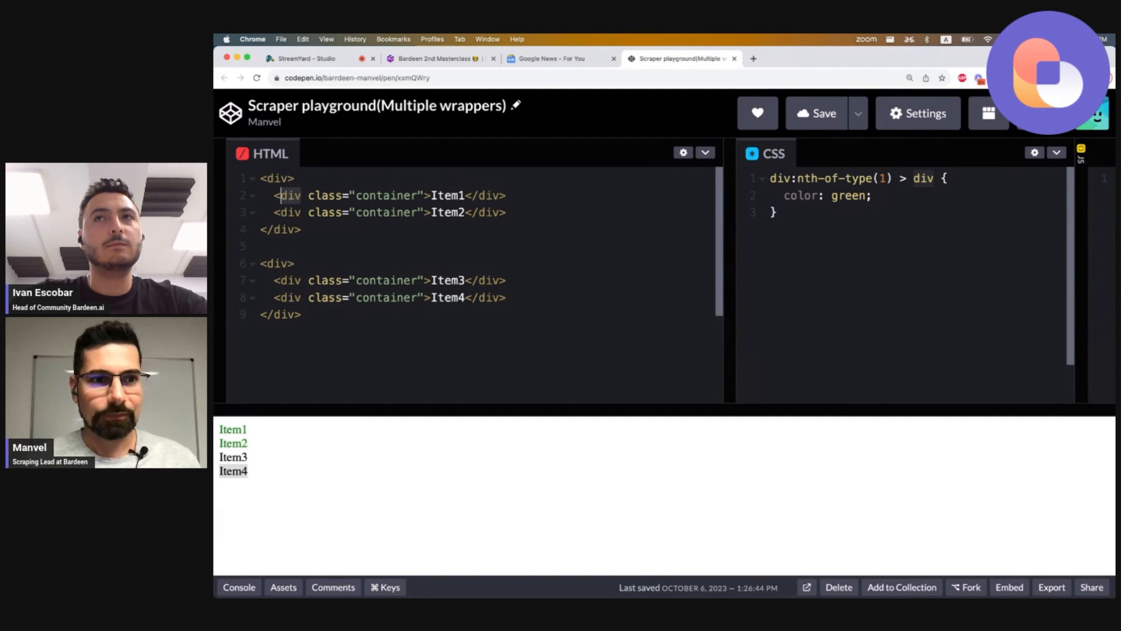
{"action": "left_click", "coordinate": [301, 212]}
{"action": "double_click", "coordinate": [301, 212]}
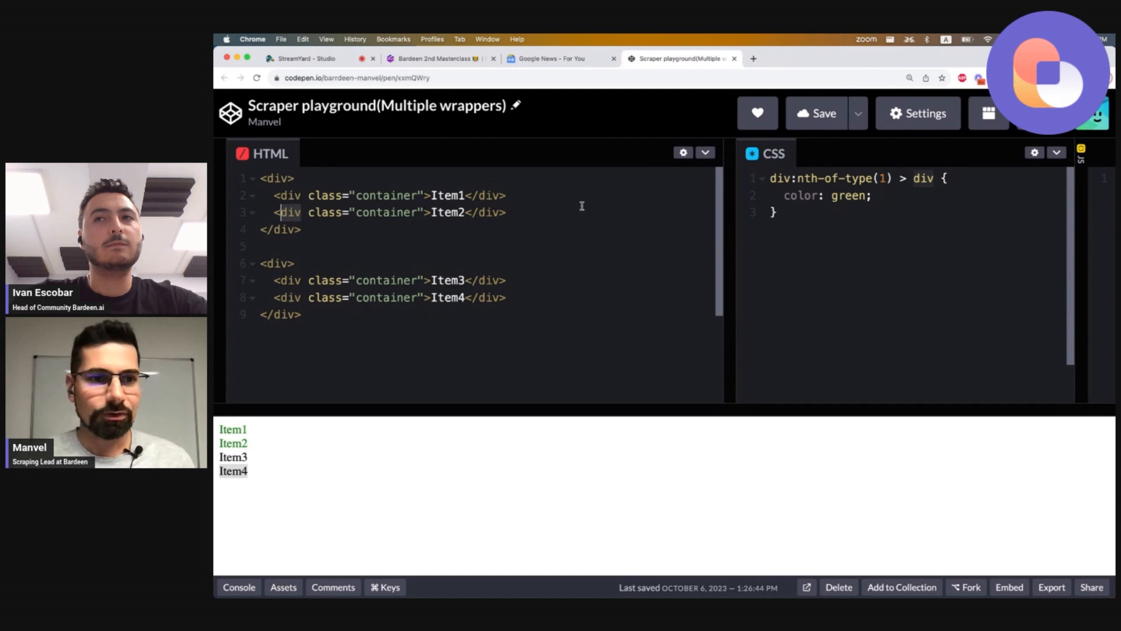
{"action": "double_click", "coordinate": [412, 213]}
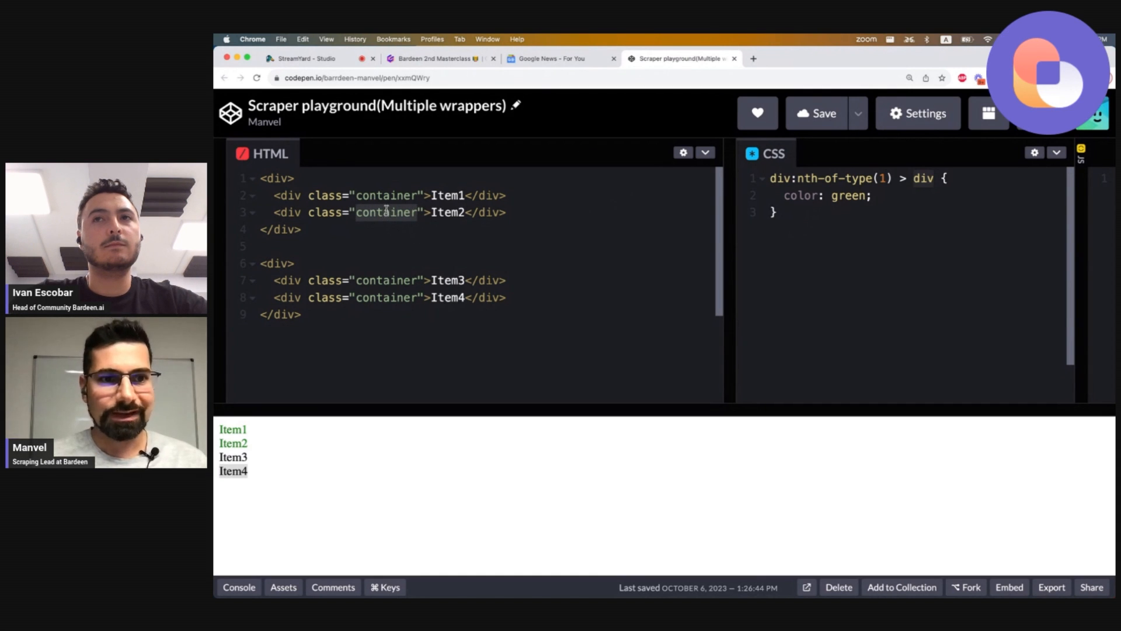
{"action": "double_click", "coordinate": [376, 281]}
{"action": "double_click", "coordinate": [374, 296]}
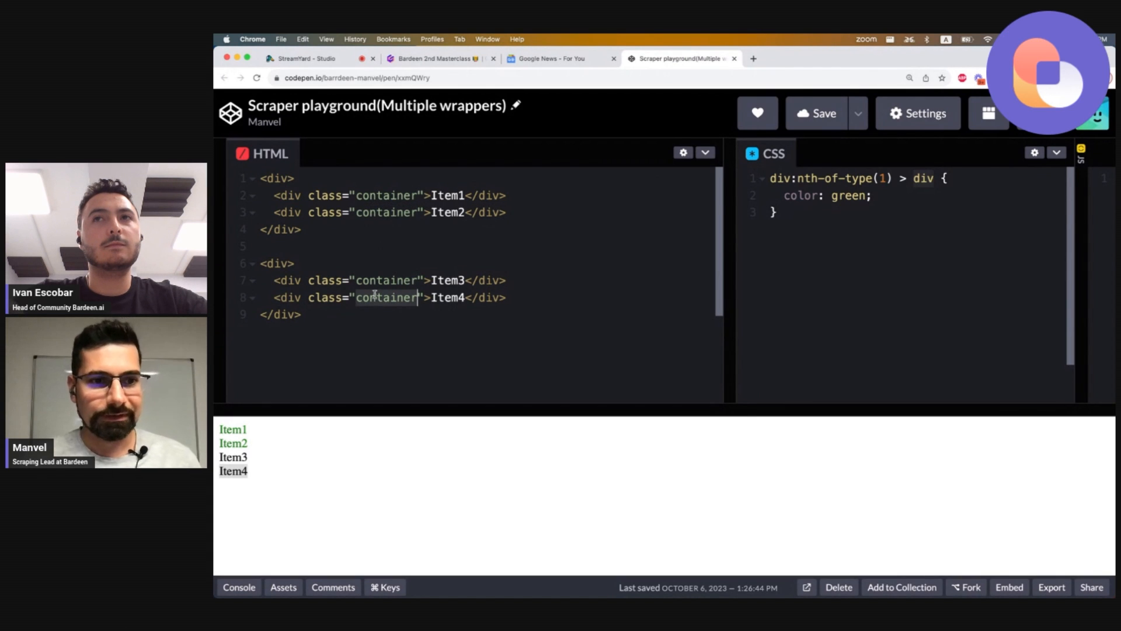
{"action": "double_click", "coordinate": [325, 281]}
{"action": "double_click", "coordinate": [385, 281]}
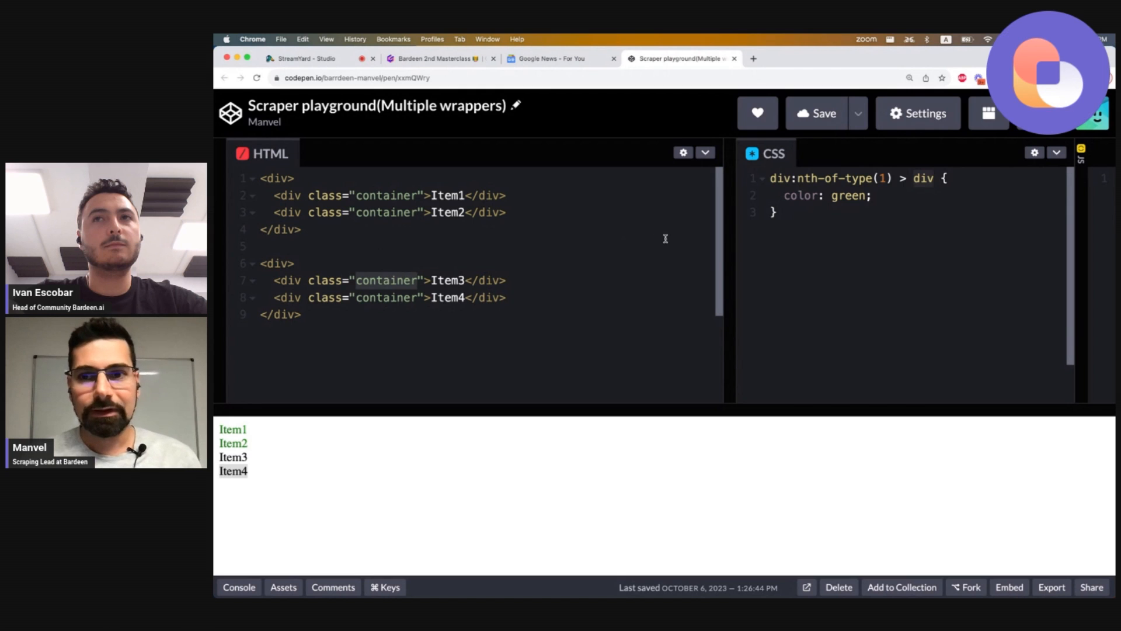
Replace the CSS rule's selector with .container and select the rendered items in the output.
{"action": "left_click", "coordinate": [791, 181]}
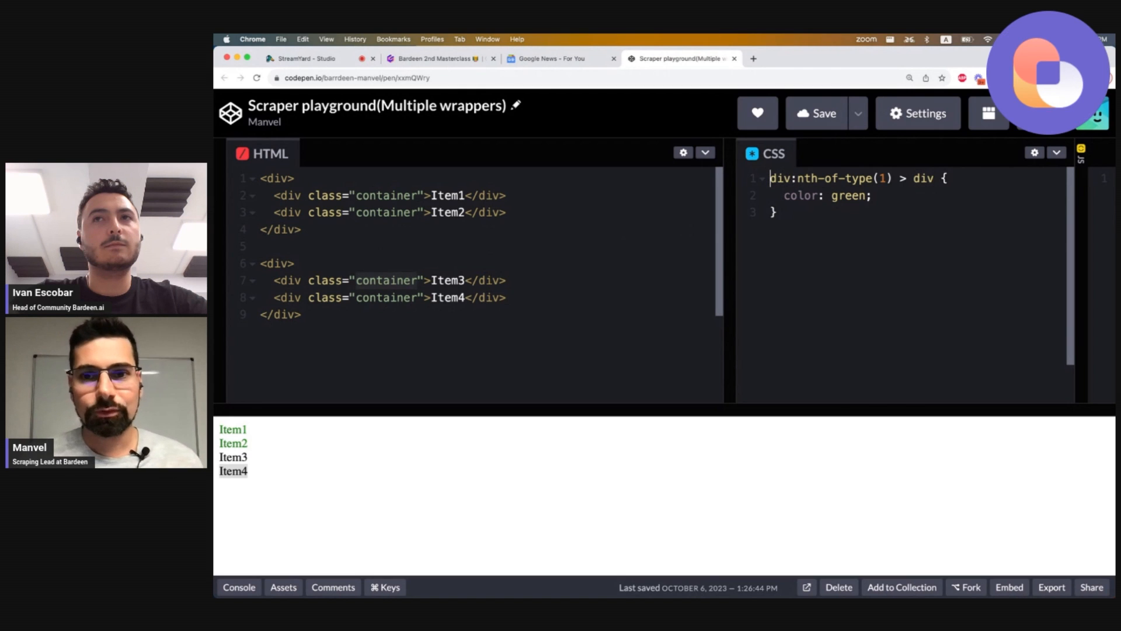
{"action": "left_click_drag", "start_coordinate": [770, 178], "coordinate": [935, 179]}
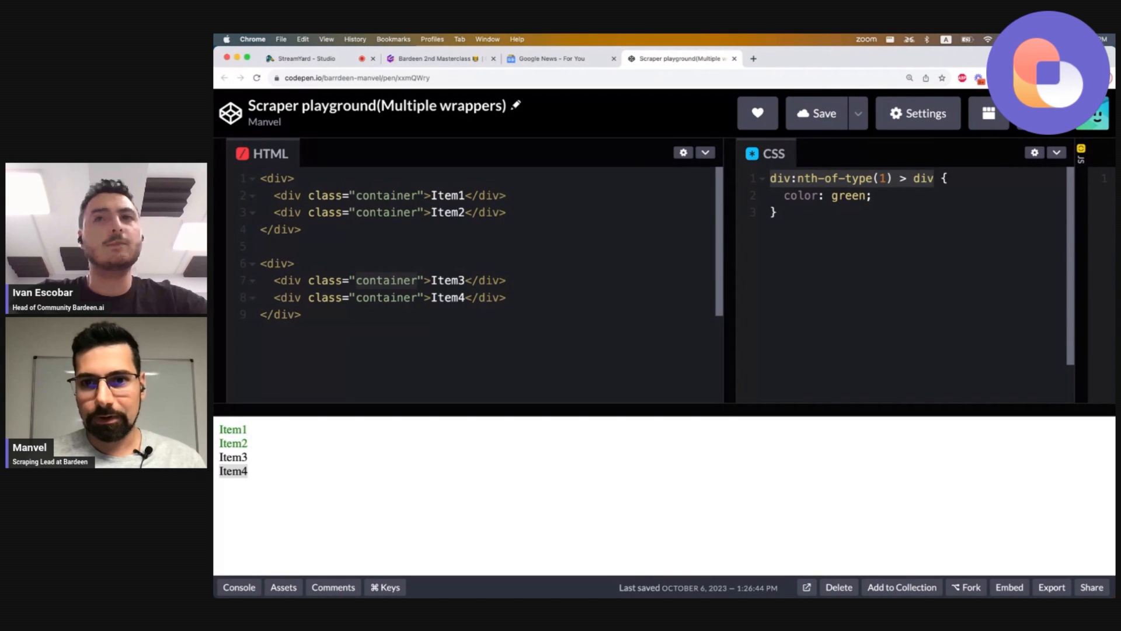
{"action": "type", "text": ".container"}
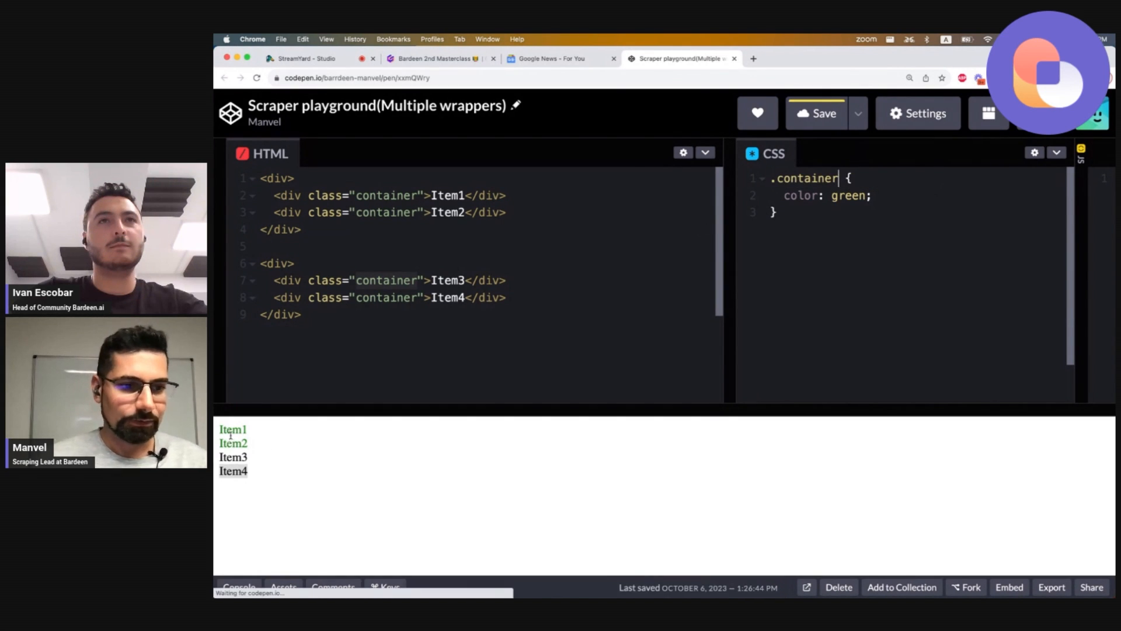
{"action": "left_click_drag", "start_coordinate": [221, 428], "coordinate": [273, 465]}
{"action": "left_click", "coordinate": [275, 466]}
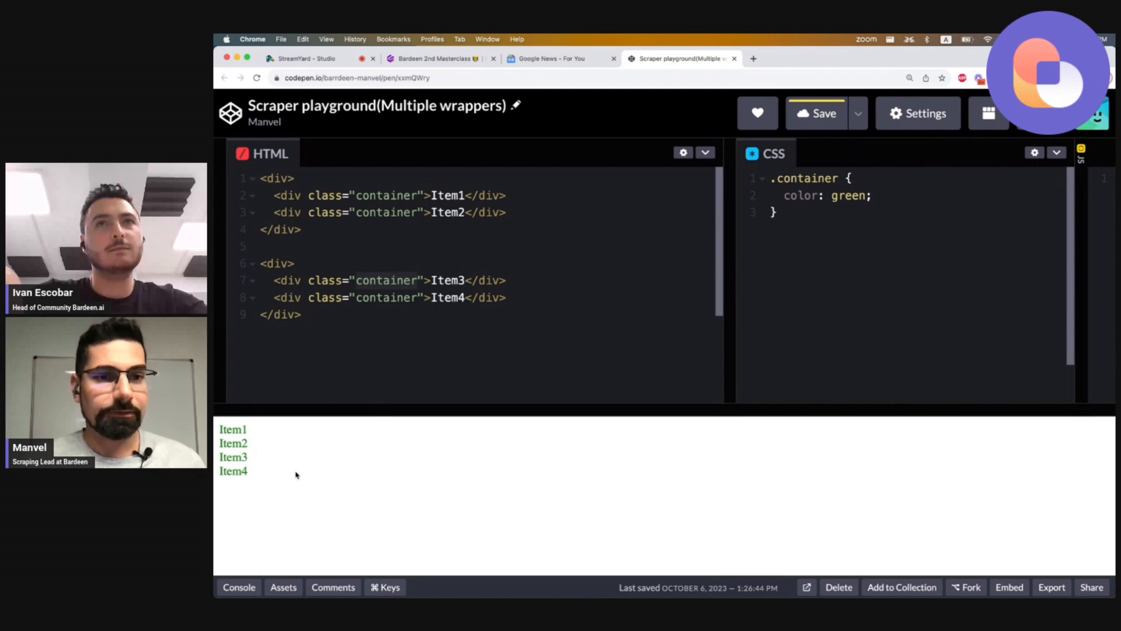
Switch to the Google News tab and inspect the first story's HTML to locate its article element.
{"action": "left_click", "coordinate": [541, 60]}
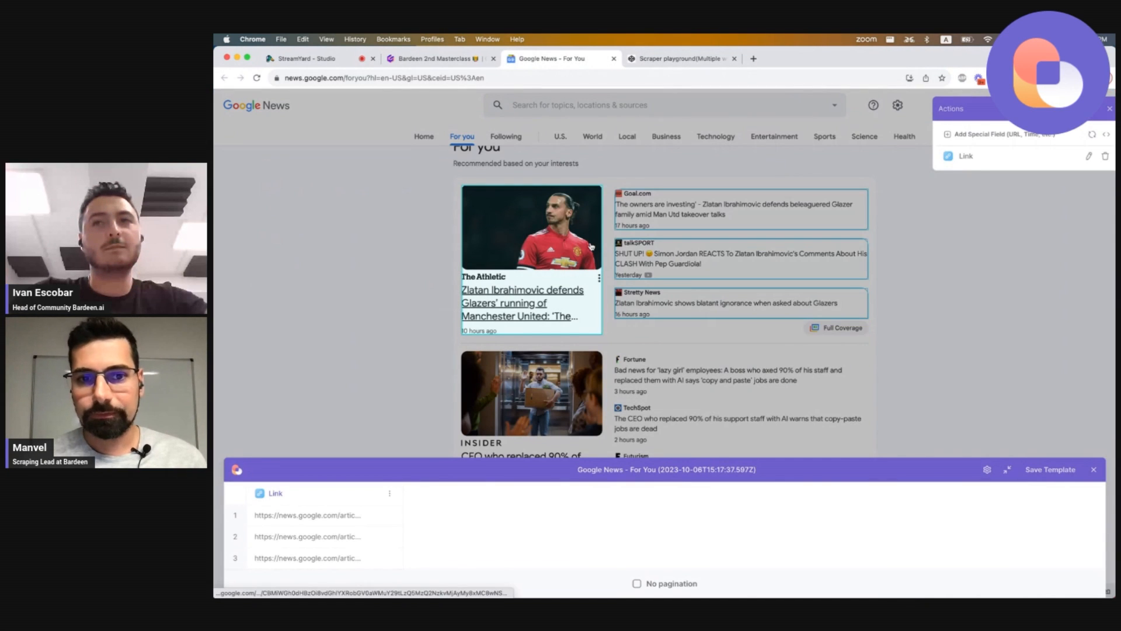
{"action": "right_click", "coordinate": [570, 255]}
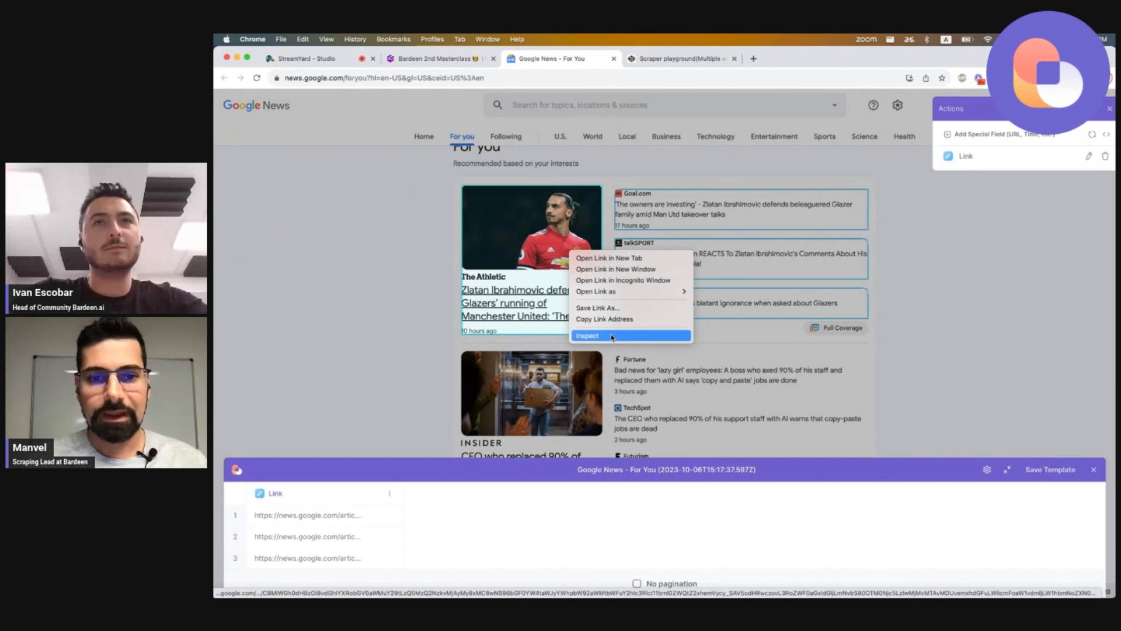
{"action": "left_click", "coordinate": [548, 294]}
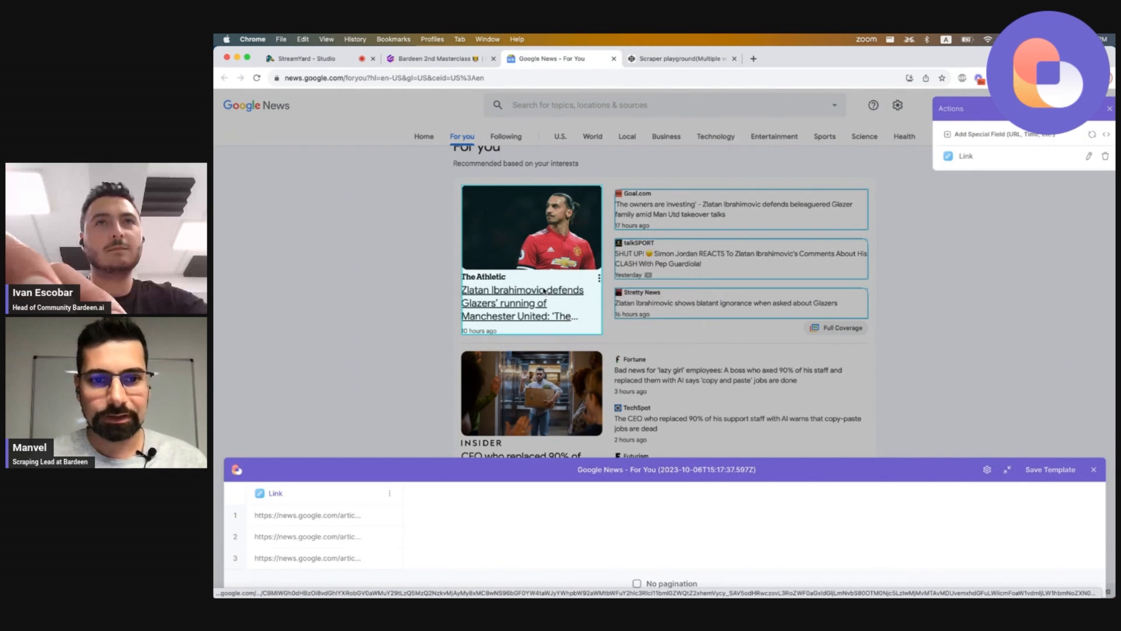
{"action": "left_click", "coordinate": [558, 282]}
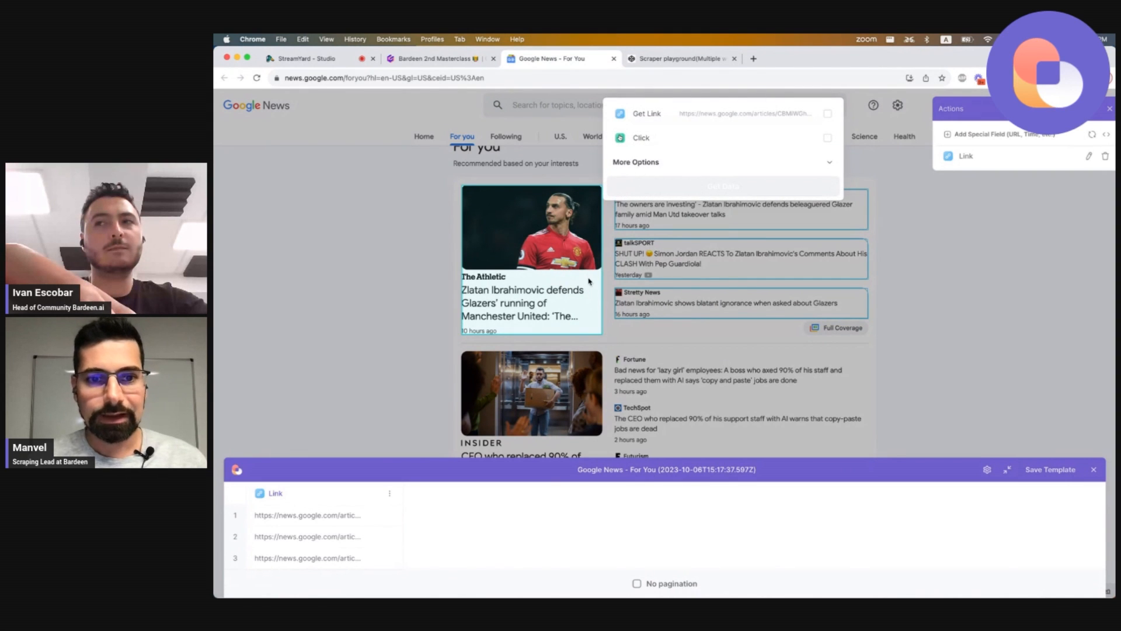
{"action": "right_click", "coordinate": [590, 298]}
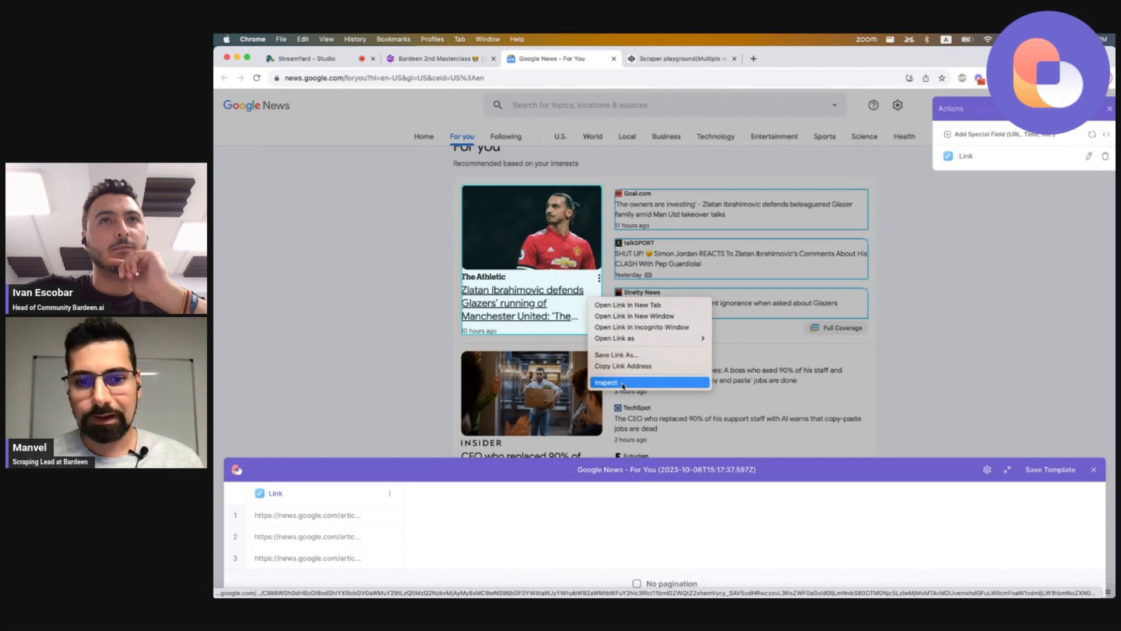
{"action": "left_click", "coordinate": [627, 383]}
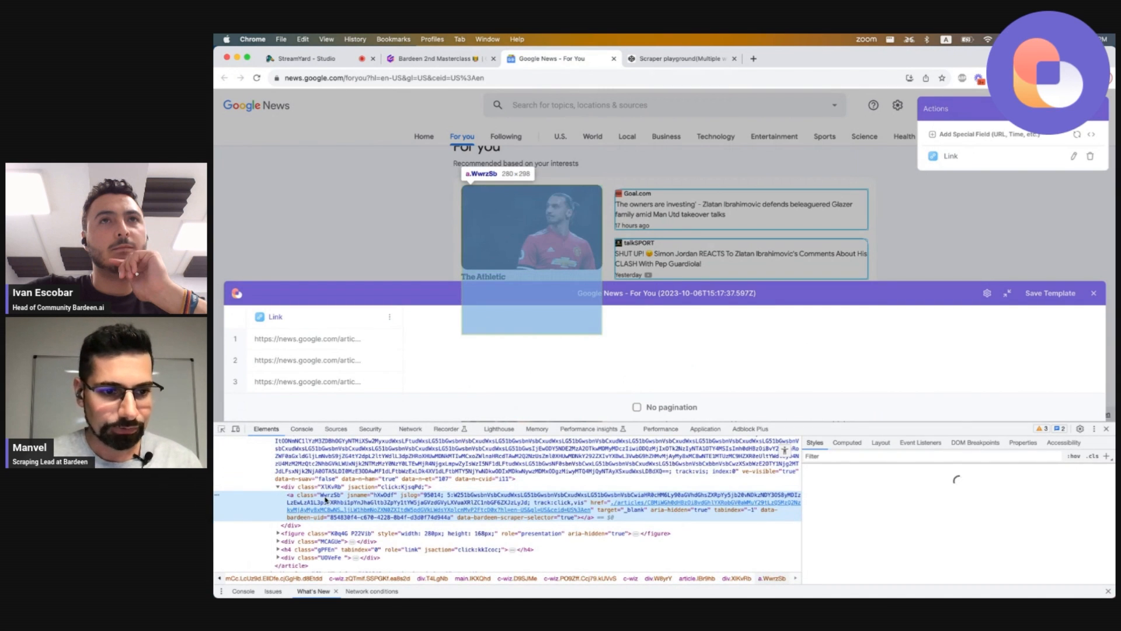
{"action": "scroll", "coordinate": [326, 500], "scroll_direction": "up", "scroll_amount": 3}
{"action": "left_click", "coordinate": [307, 472]}
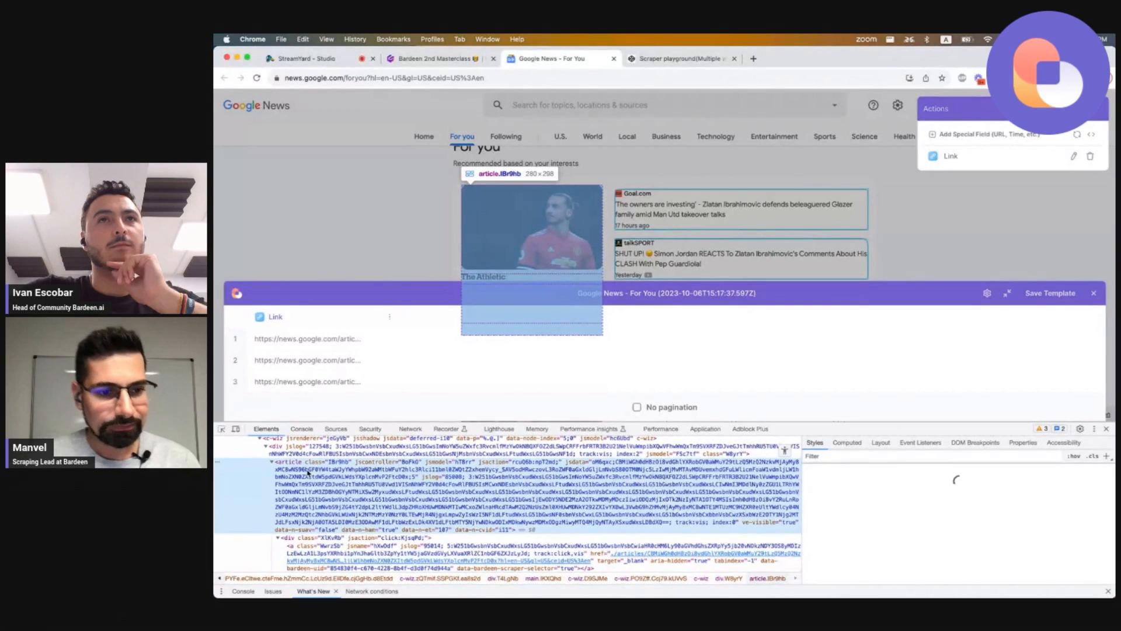
{"action": "left_click", "coordinate": [273, 462]}
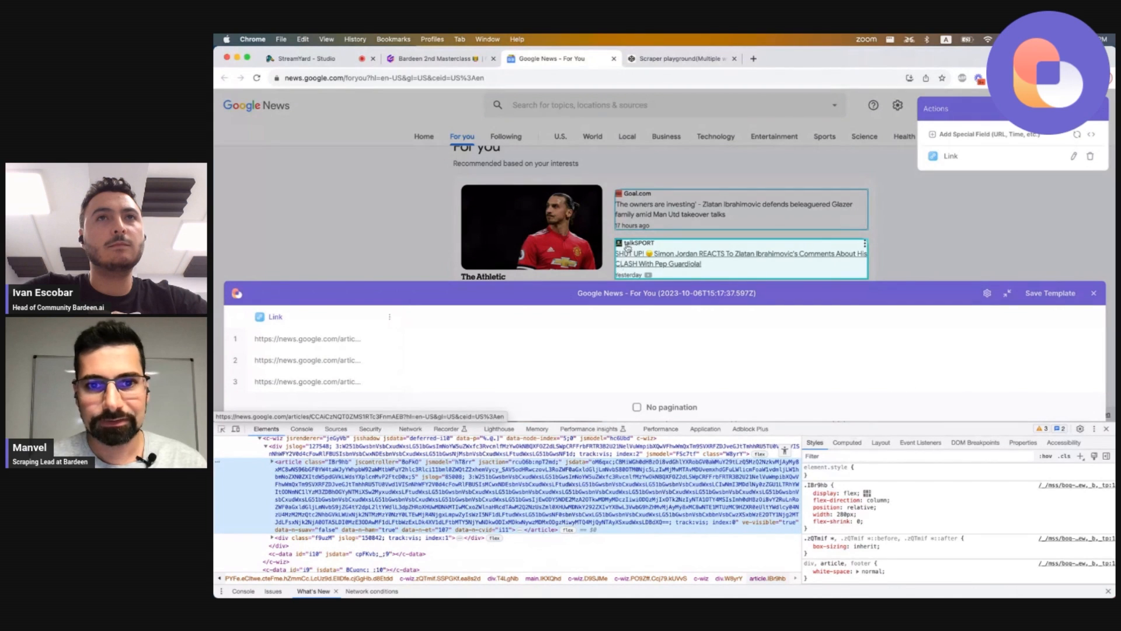
{"action": "scroll", "coordinate": [626, 249], "scroll_direction": "down", "scroll_amount": 2}
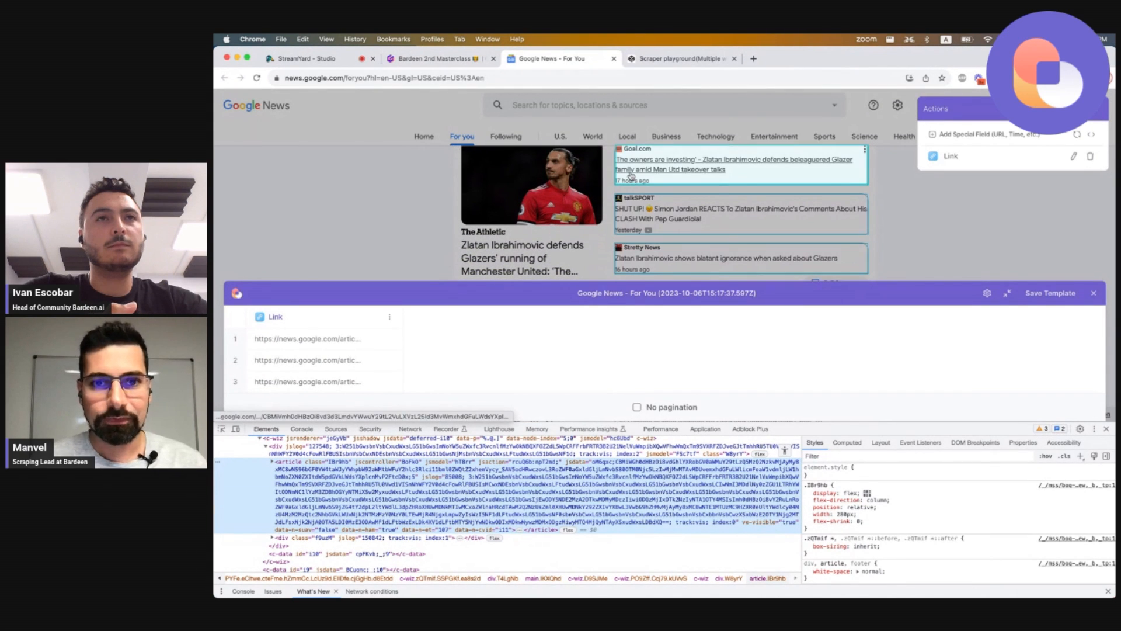
{"action": "double_click", "coordinate": [293, 462]}
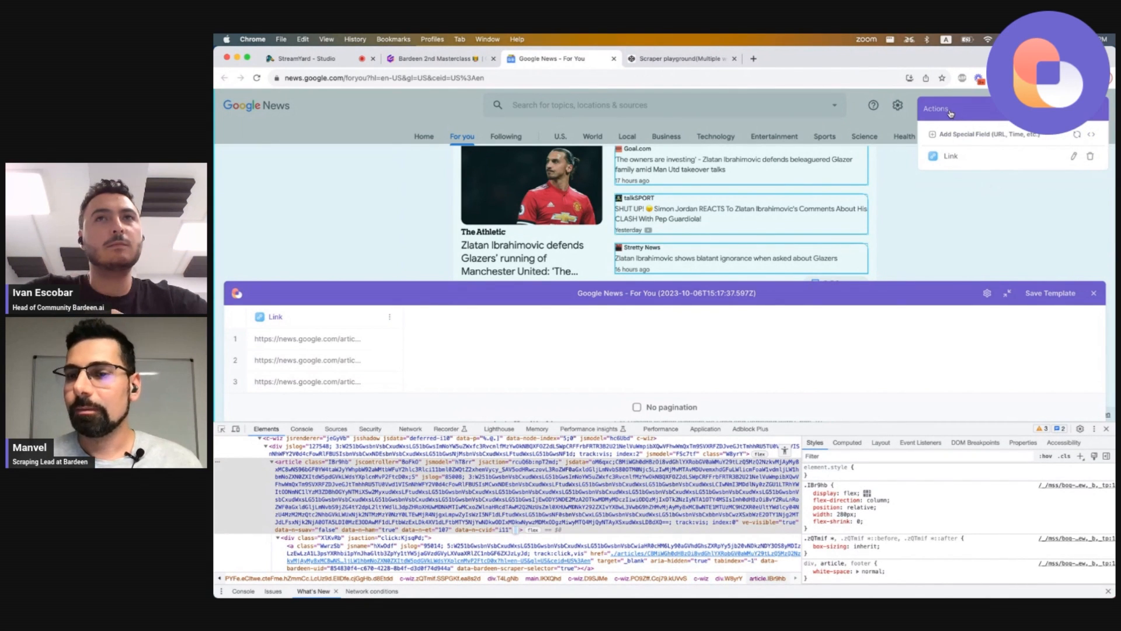
{"action": "left_click", "coordinate": [1091, 135]}
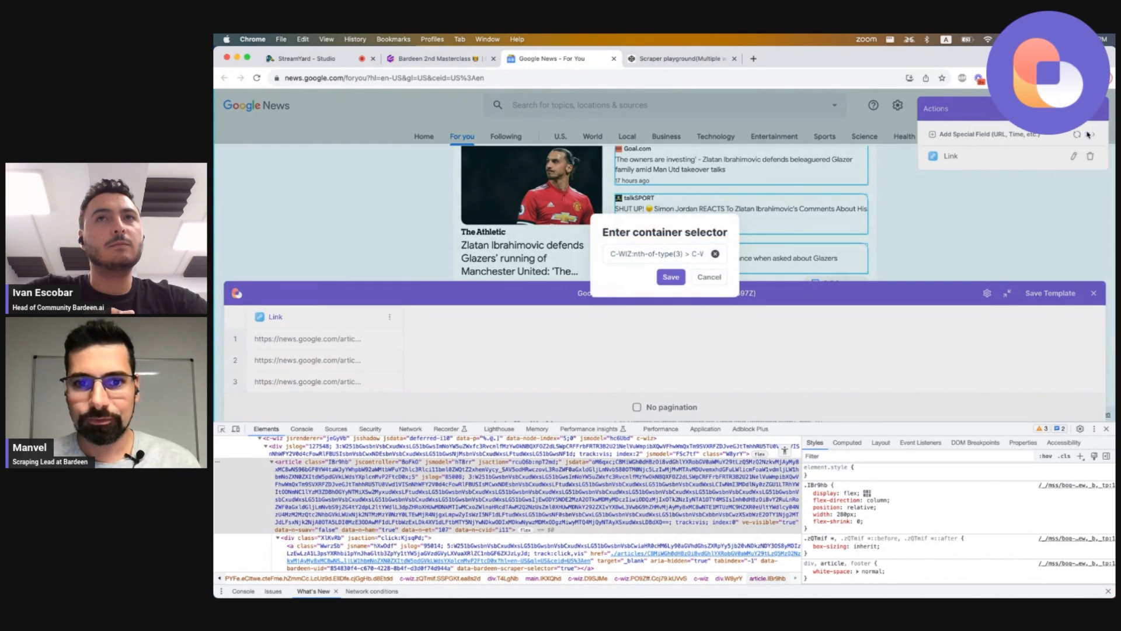
{"action": "left_click", "coordinate": [700, 253]}
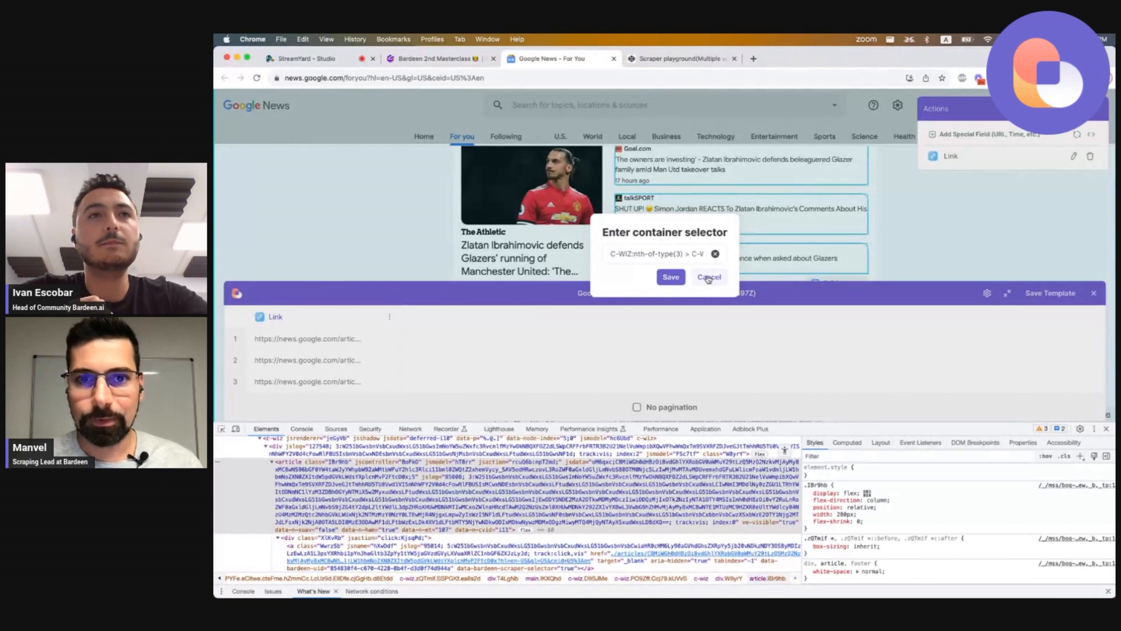
{"action": "left_click", "coordinate": [709, 278]}
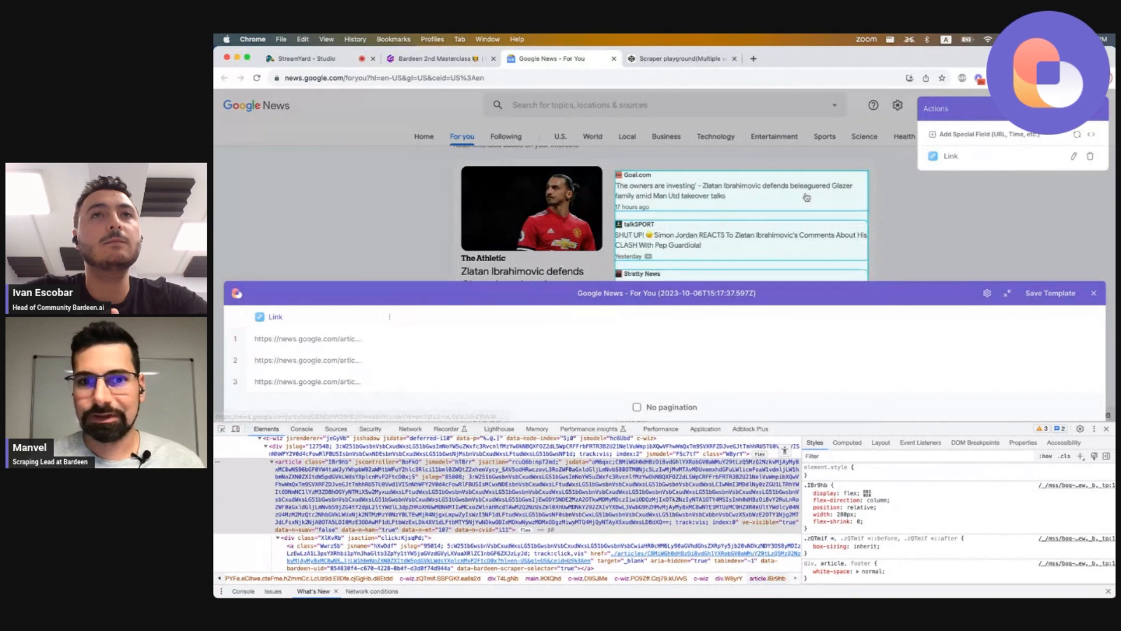
Set the scraper's custom container selector to article.
{"action": "scroll", "coordinate": [716, 230], "scroll_direction": "down", "scroll_amount": 1}
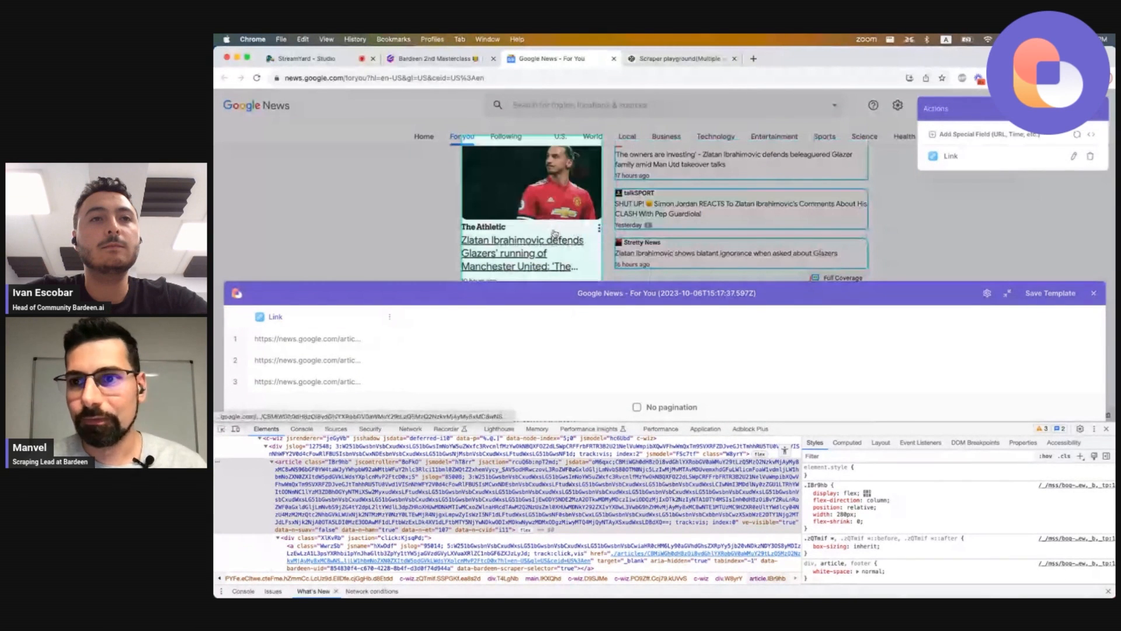
{"action": "left_click", "coordinate": [1092, 134]}
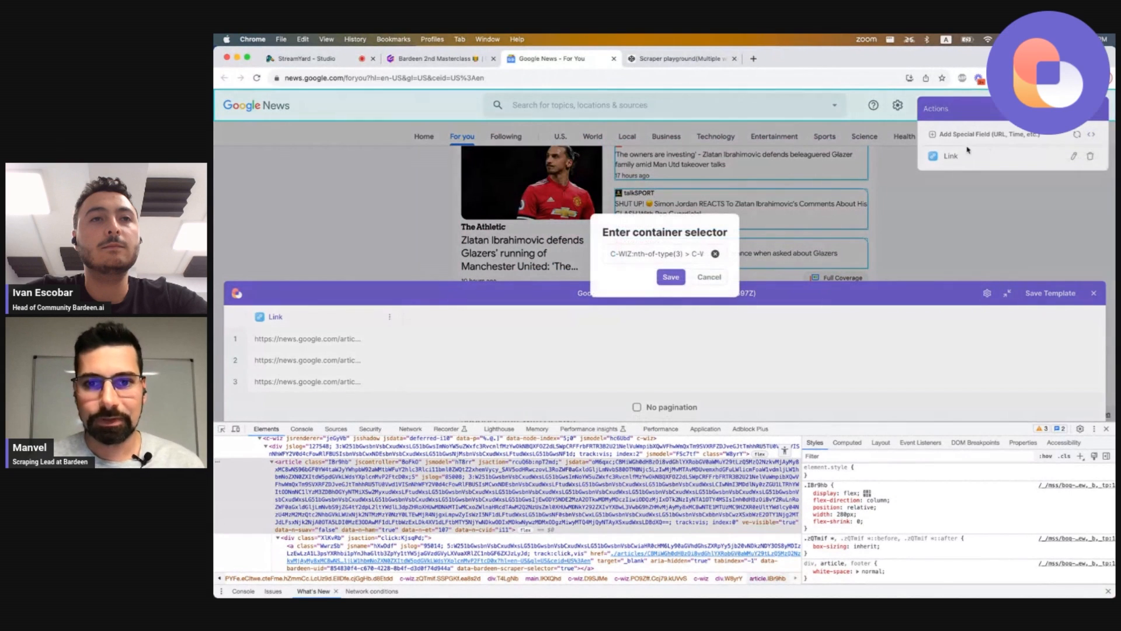
{"action": "left_click", "coordinate": [716, 253]}
{"action": "type", "text": "article"}
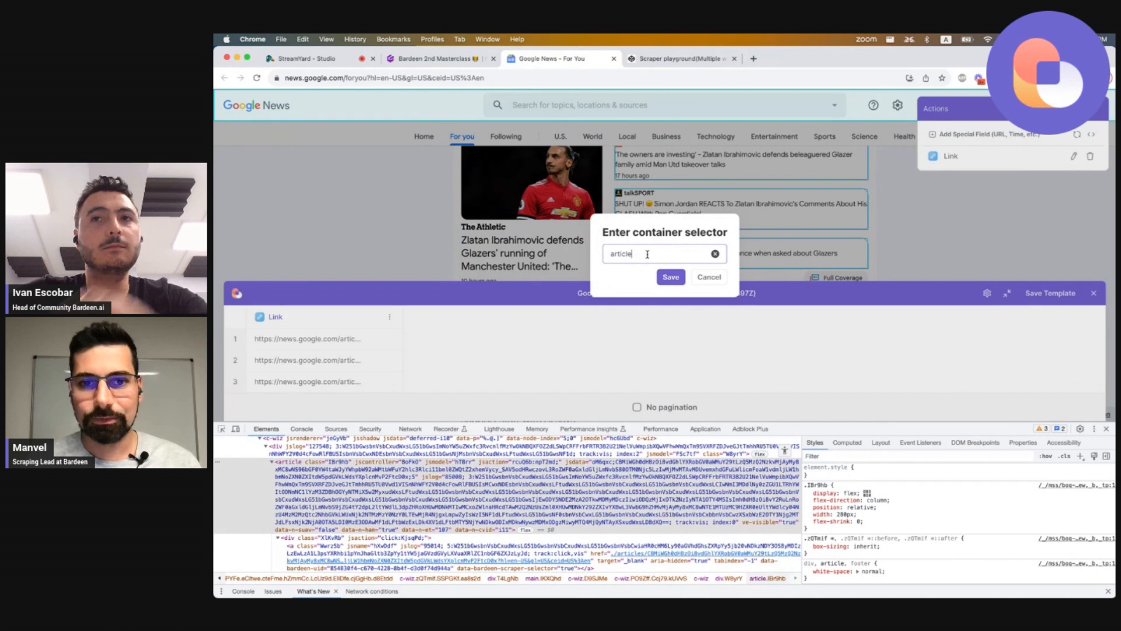
{"action": "left_click", "coordinate": [671, 278]}
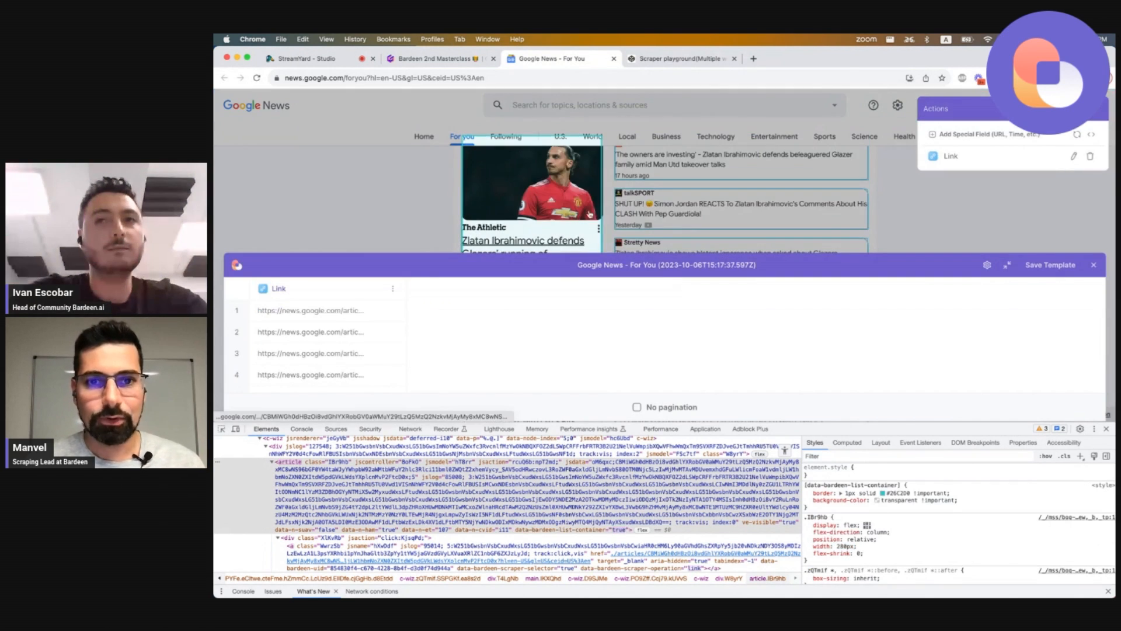
Close the developer tools and scroll through the news feed to review the highlighted article items.
{"action": "left_click", "coordinate": [1107, 429]}
{"action": "scroll", "coordinate": [730, 321], "scroll_direction": "down", "scroll_amount": 3}
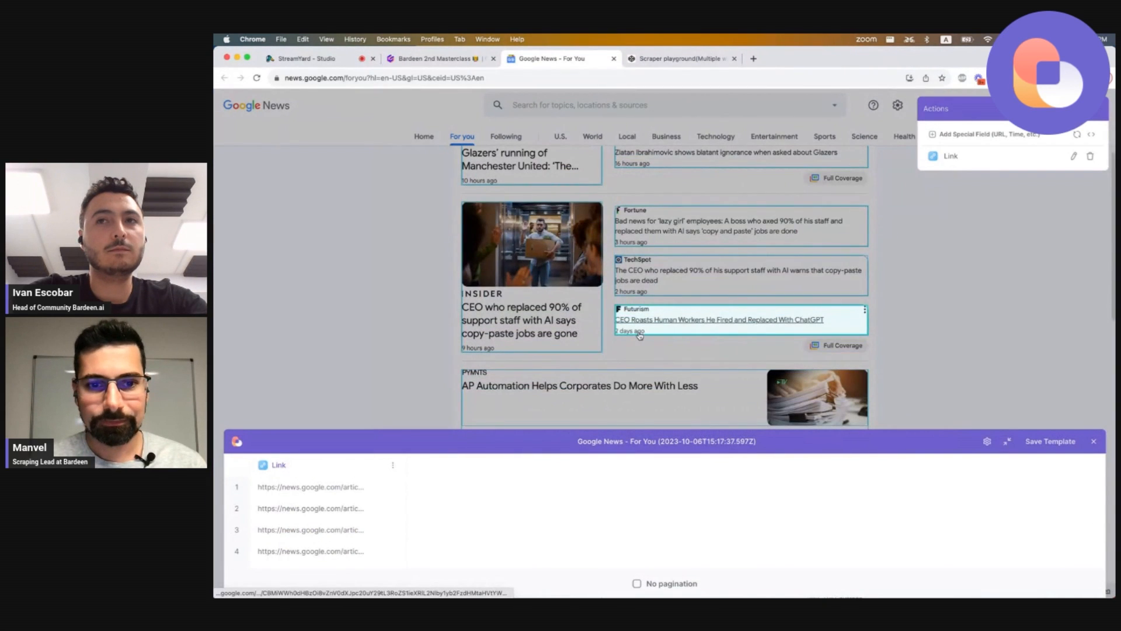
{"action": "scroll", "coordinate": [587, 256], "scroll_direction": "down", "scroll_amount": 4}
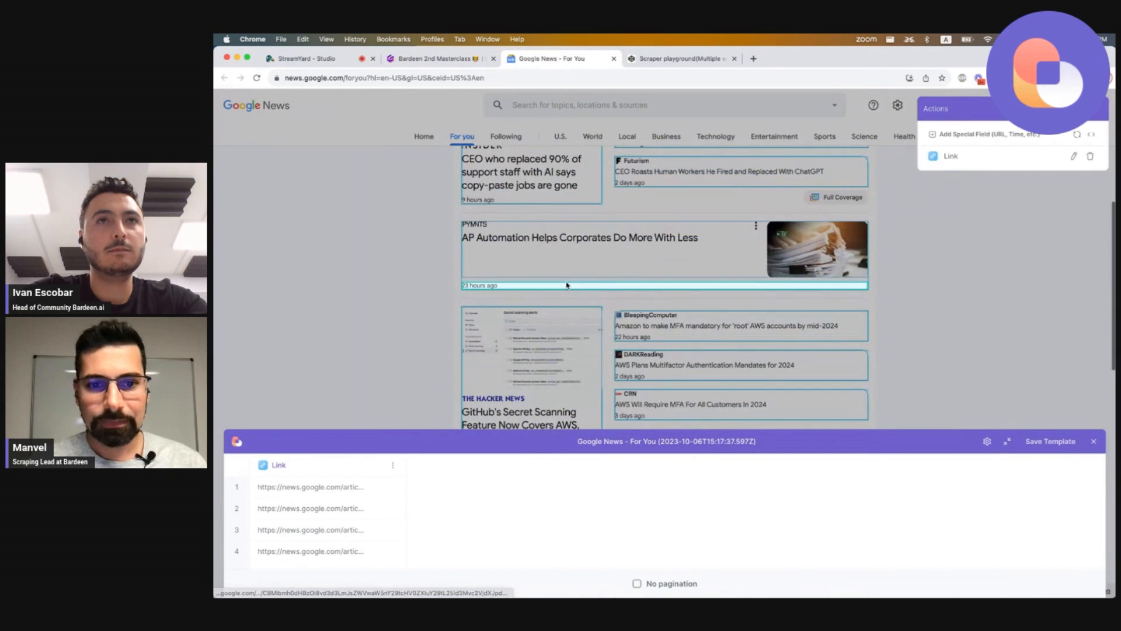
{"action": "scroll", "coordinate": [586, 256], "scroll_direction": "down", "scroll_amount": 4}
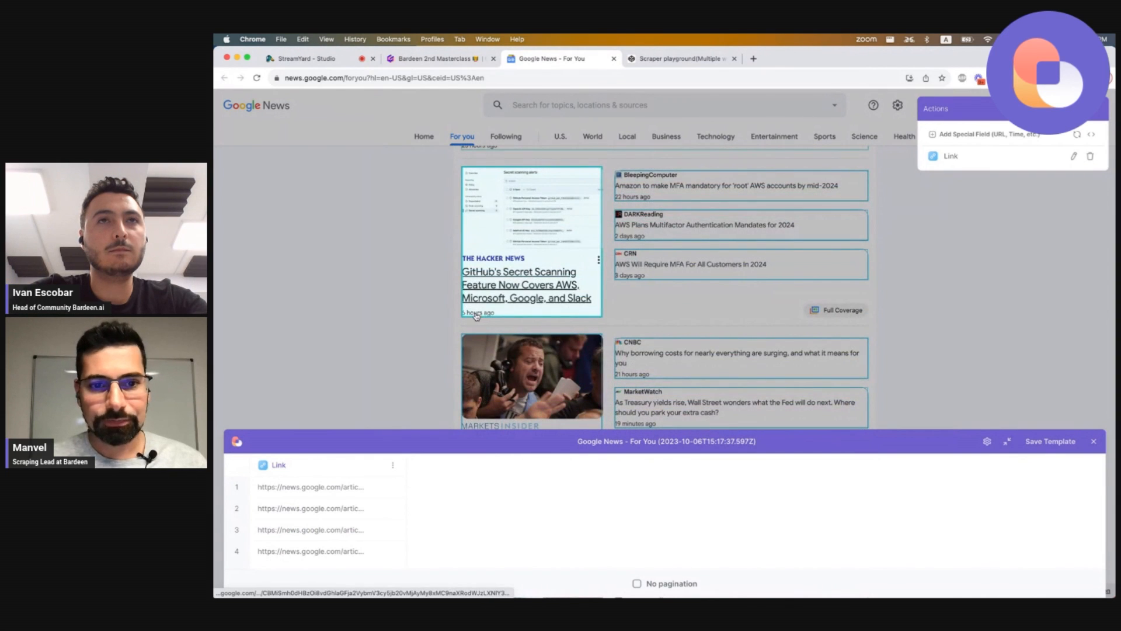
{"action": "left_click", "coordinate": [626, 377]}
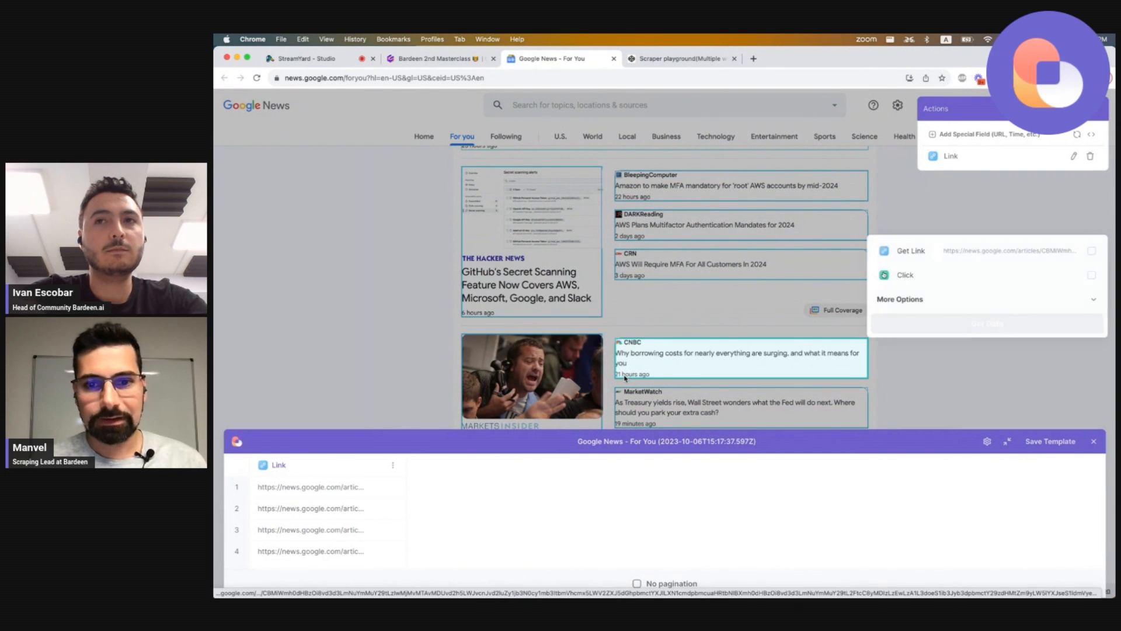
{"action": "scroll", "coordinate": [673, 222], "scroll_direction": "up", "scroll_amount": 8}
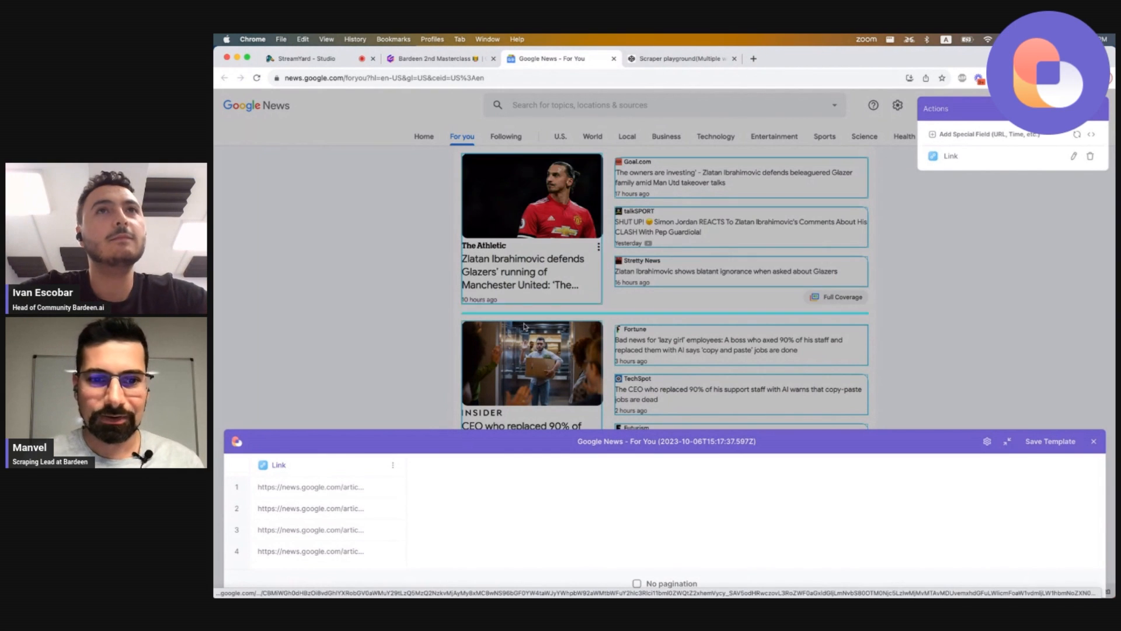
{"action": "scroll", "coordinate": [677, 351], "scroll_direction": "down", "scroll_amount": 2}
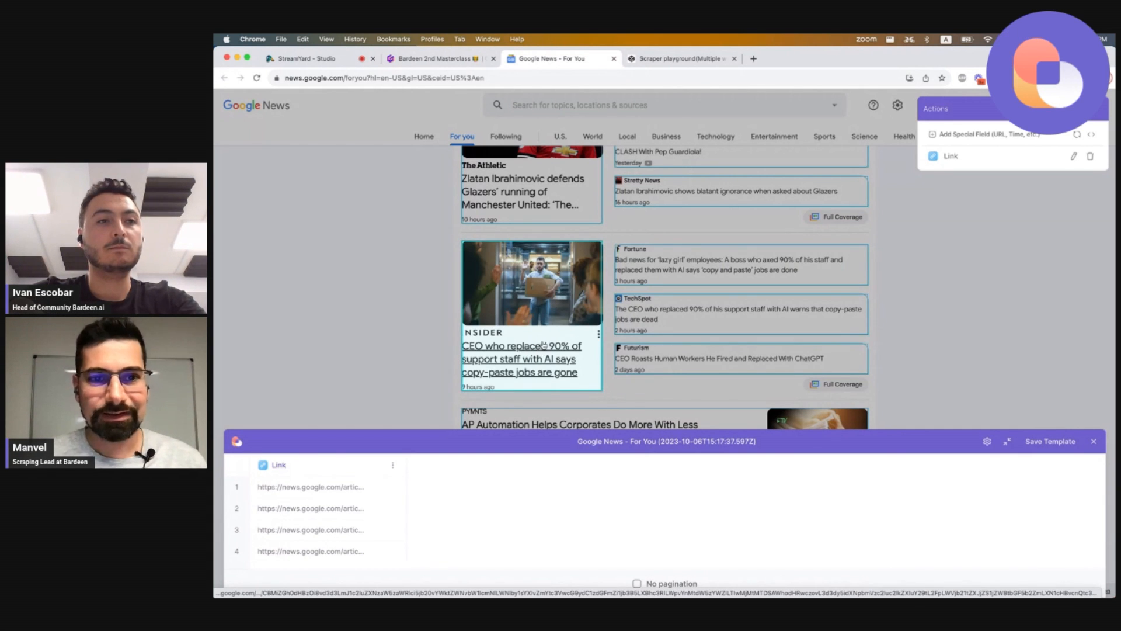
{"action": "scroll", "coordinate": [543, 198], "scroll_direction": "up", "scroll_amount": 1}
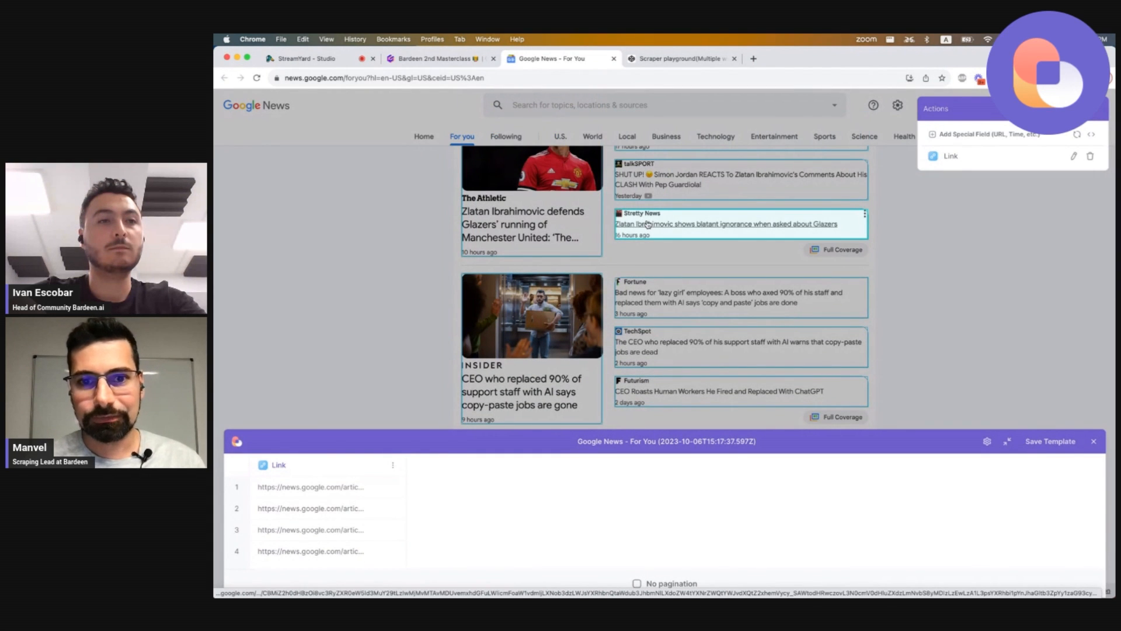
Add a link field from a story headline to the scraper and name its column Title.
{"action": "left_click", "coordinate": [648, 224]}
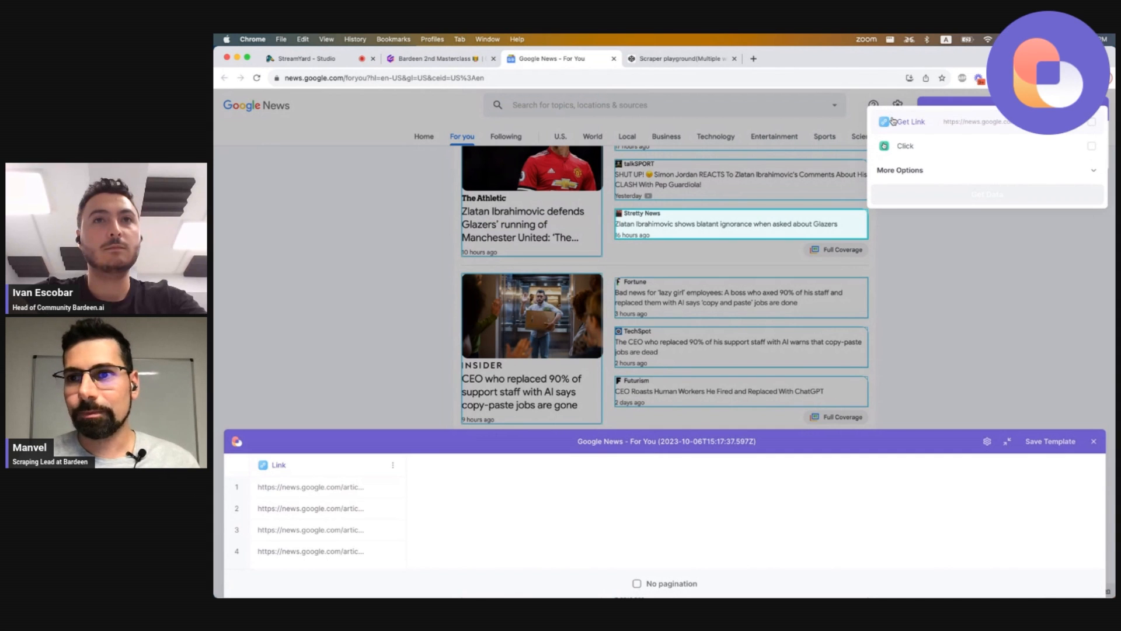
{"action": "left_click", "coordinate": [892, 122]}
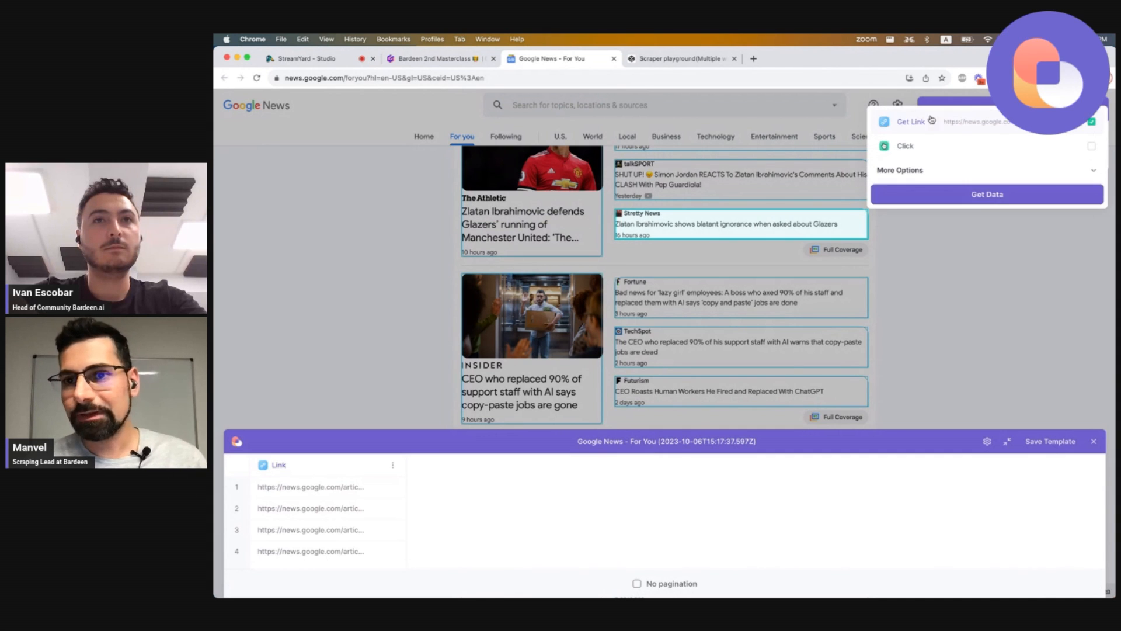
{"action": "left_click", "coordinate": [934, 194]}
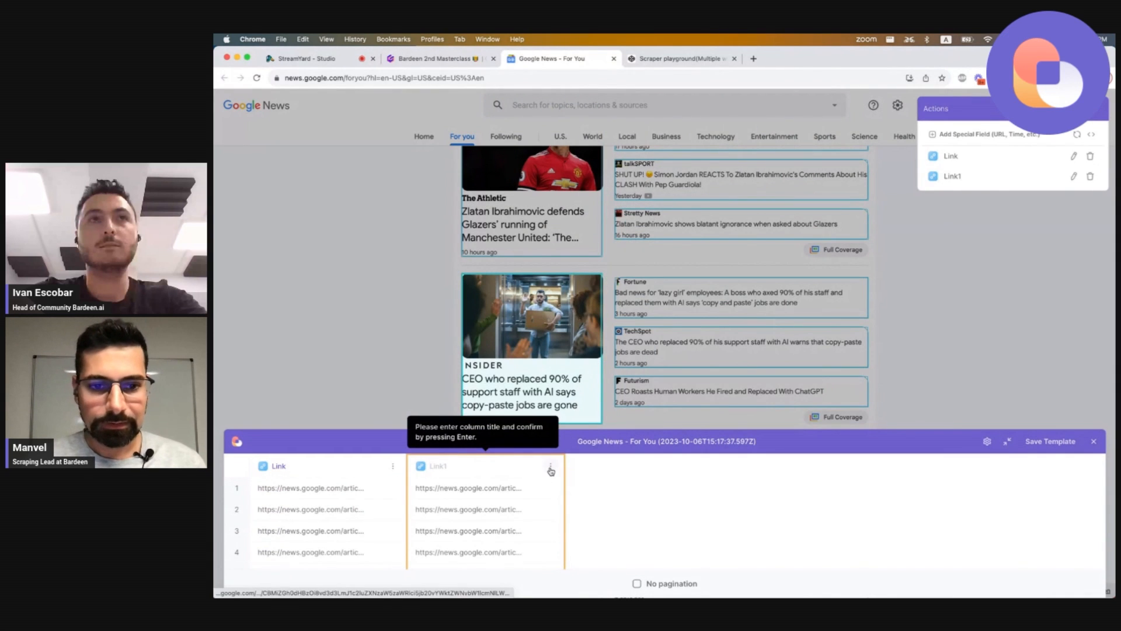
{"action": "type", "text": "T"}
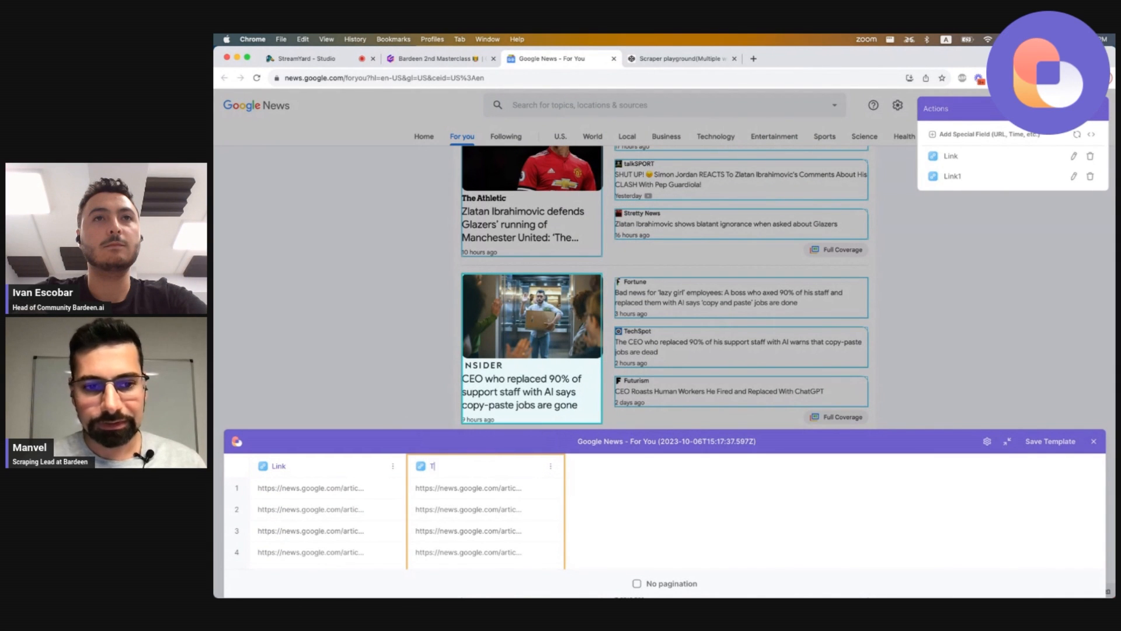
{"action": "type", "text": "itle"}
{"action": "key", "text": "Return"}
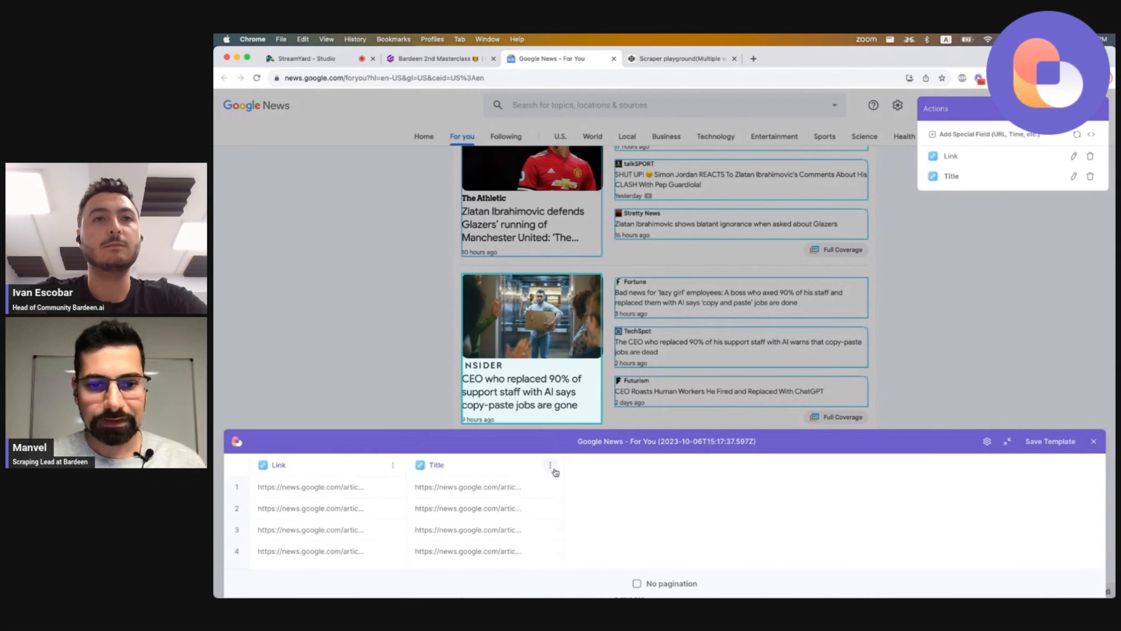
Edit the Title field, change its scraper type to Text, and show the advanced options.
{"action": "left_click", "coordinate": [550, 465]}
{"action": "left_click", "coordinate": [534, 514]}
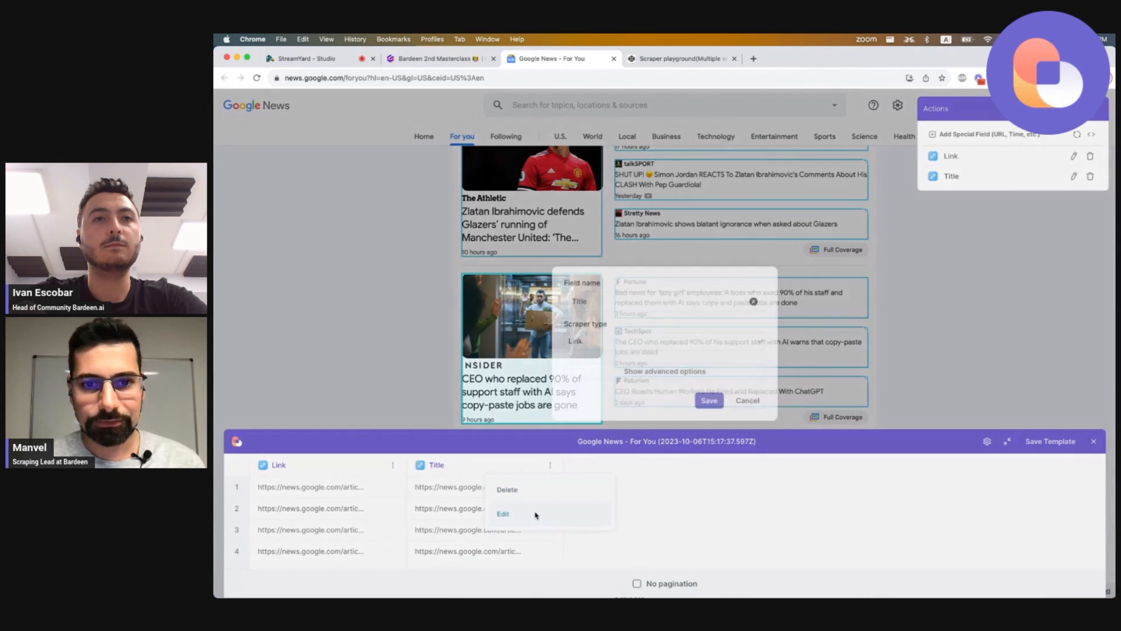
{"action": "left_click", "coordinate": [667, 342]}
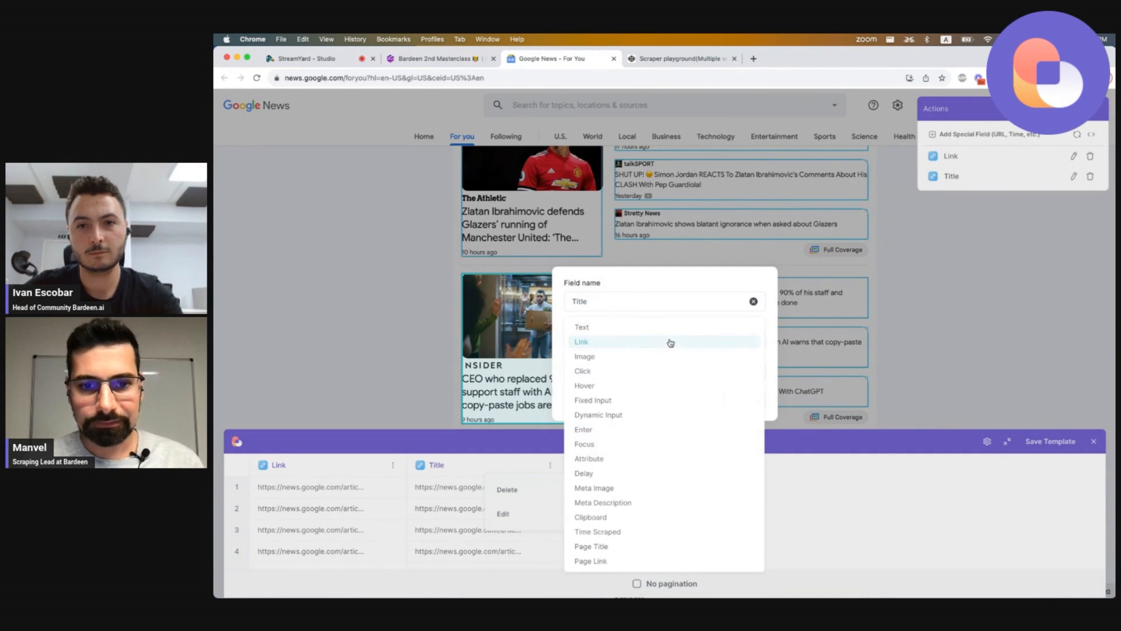
{"action": "left_click", "coordinate": [642, 328]}
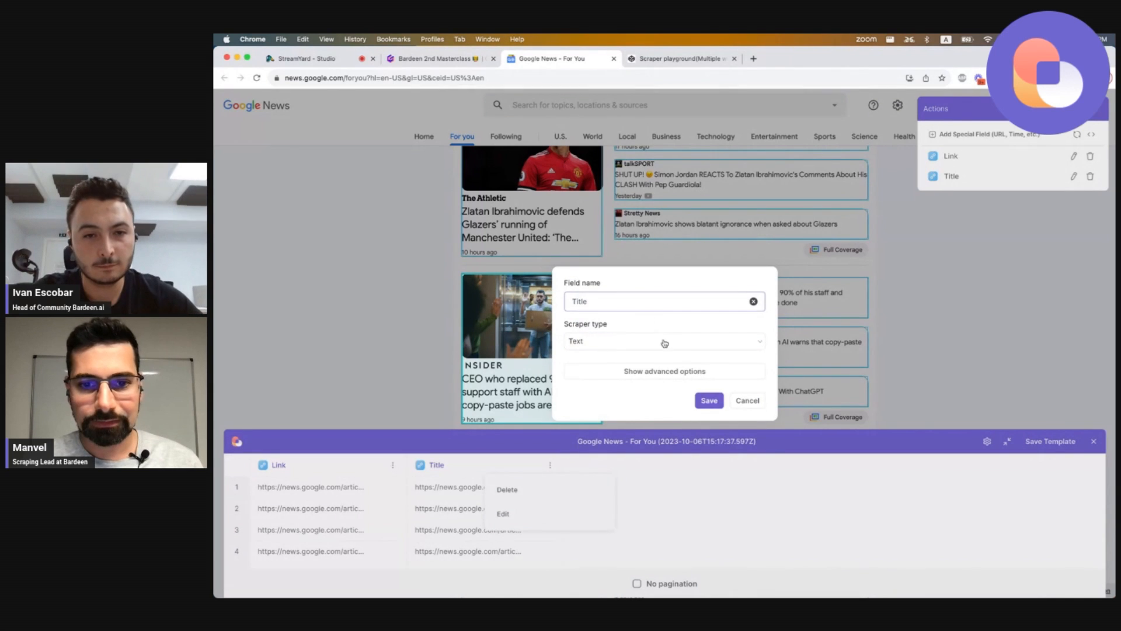
{"action": "left_click", "coordinate": [657, 372]}
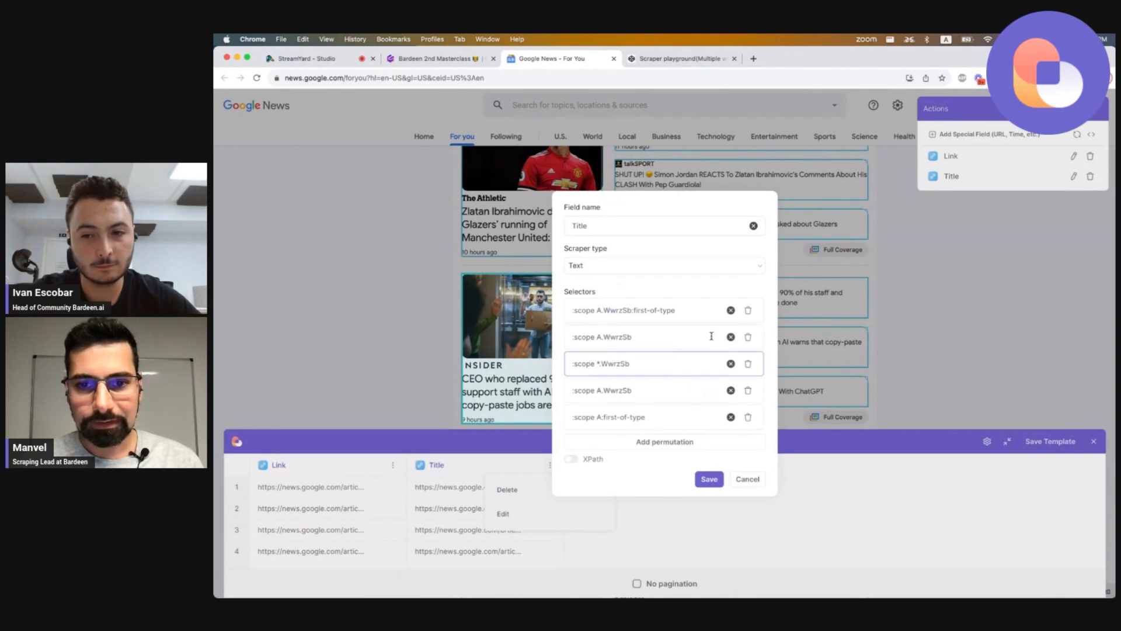
Delete the extra selectors and trim the remaining selector down to :scope.
{"action": "left_click", "coordinate": [748, 349]}
{"action": "left_click", "coordinate": [749, 362]}
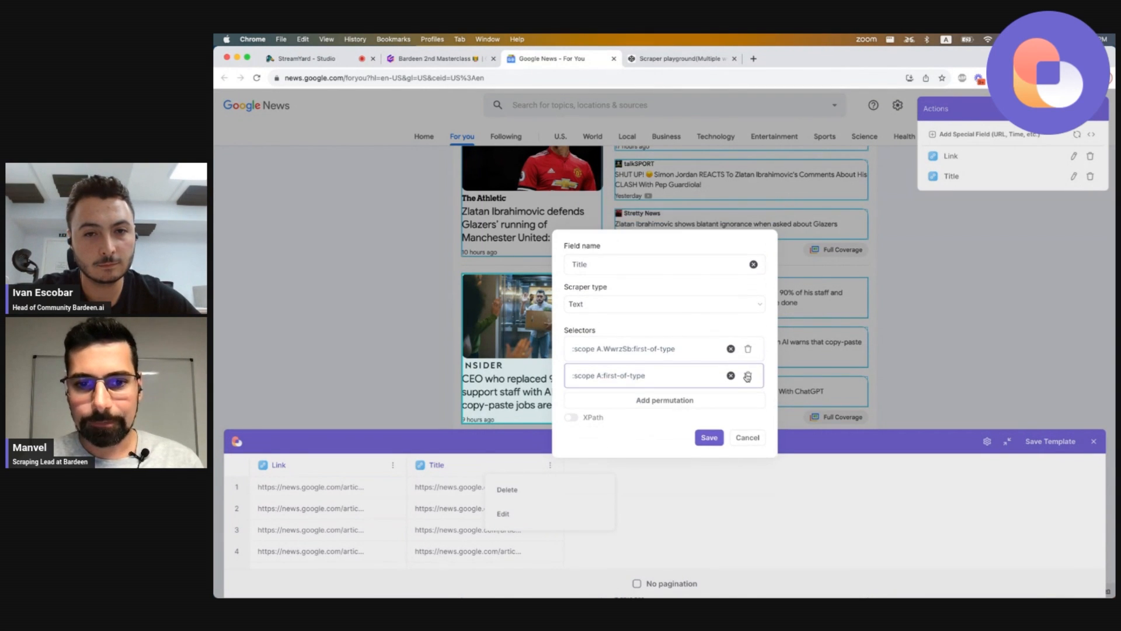
{"action": "left_click", "coordinate": [748, 376]}
{"action": "left_click", "coordinate": [579, 362]}
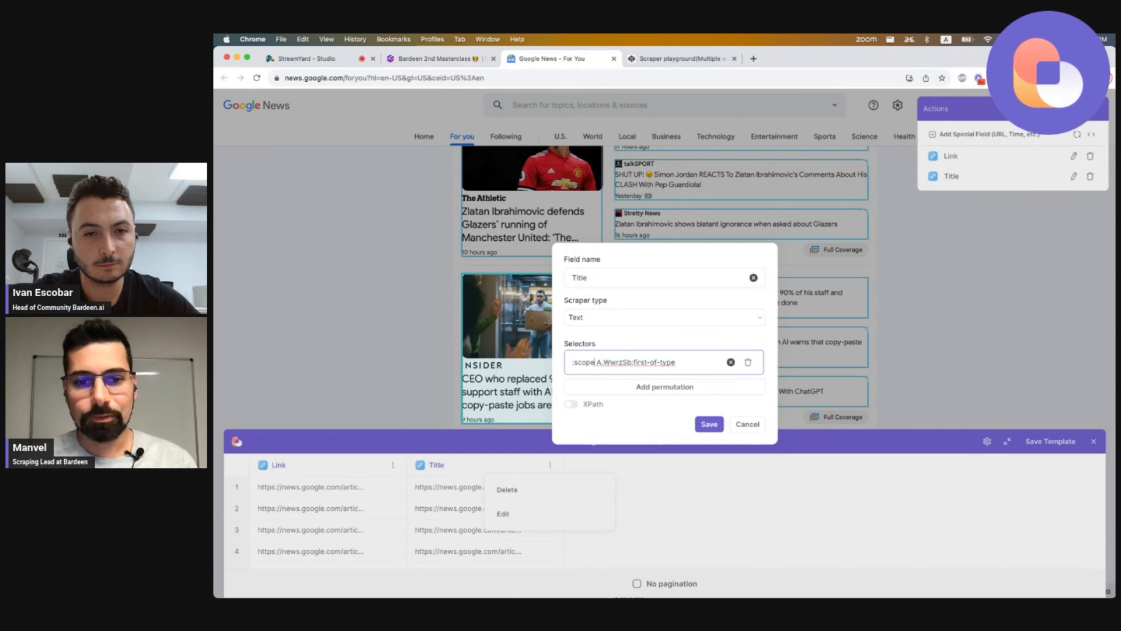
{"action": "left_click_drag", "start_coordinate": [594, 362], "coordinate": [572, 362]}
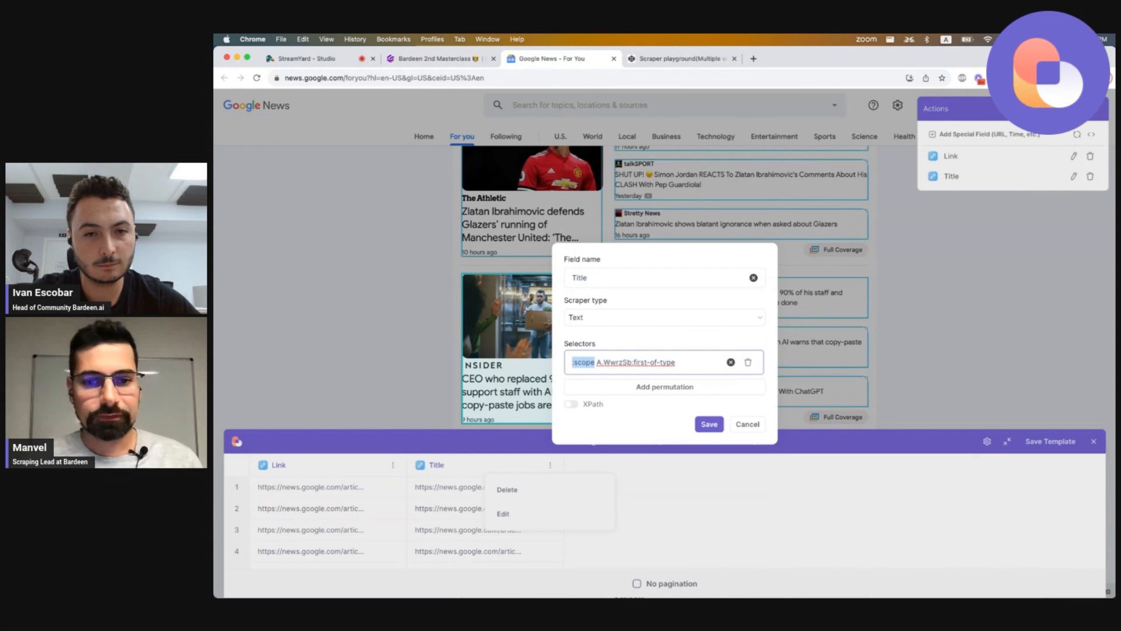
{"action": "left_click", "coordinate": [573, 362]}
{"action": "left_click_drag", "start_coordinate": [573, 362], "coordinate": [675, 362]}
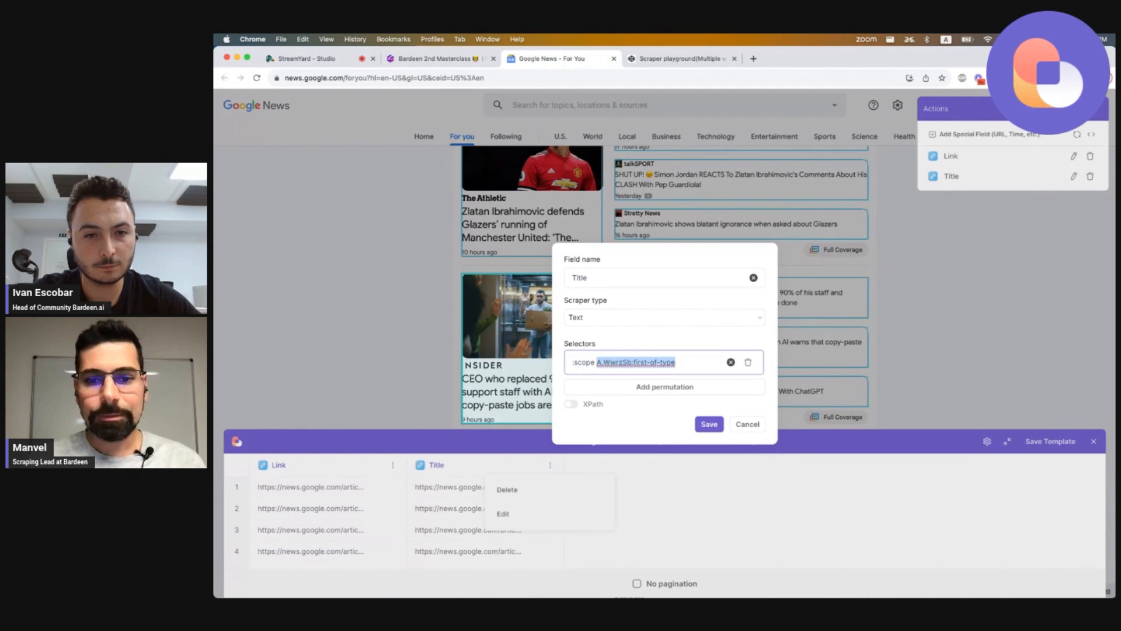
{"action": "key", "text": "BackSpace"}
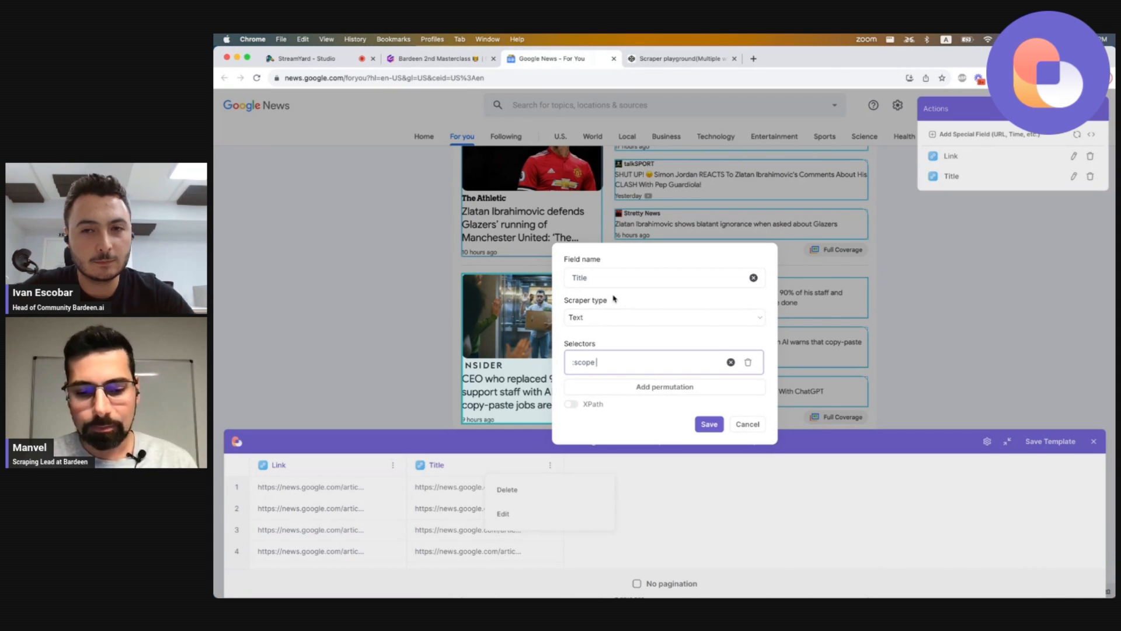
Set the Title selector to :scope h4 and save the field.
{"action": "type", "text": "h1,h2,"}
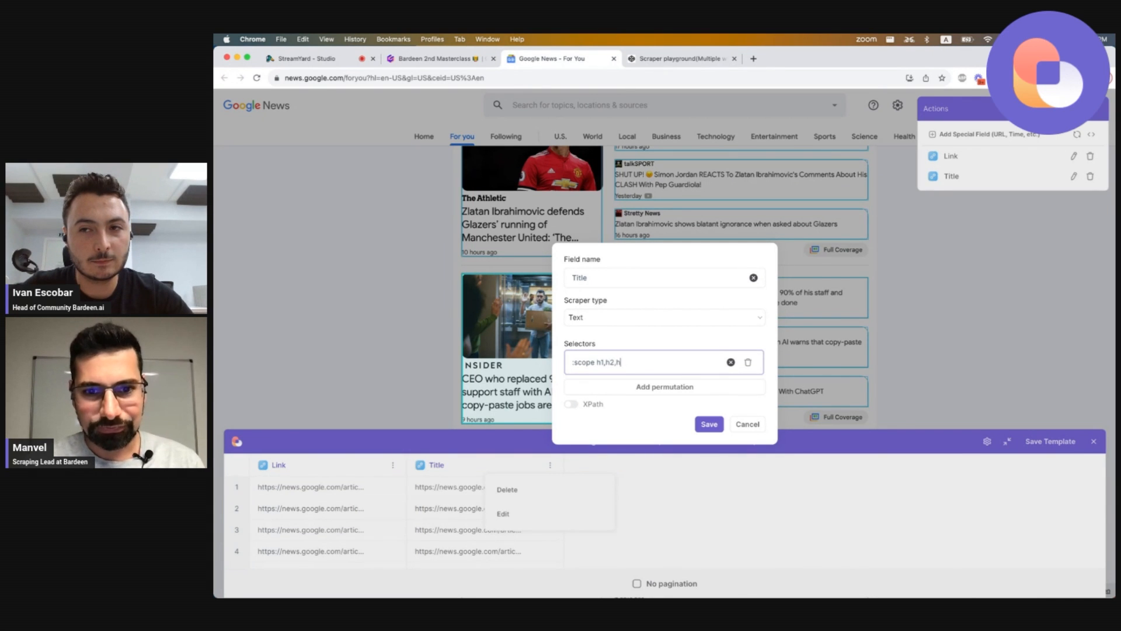
{"action": "type", "text": "h3,h4"}
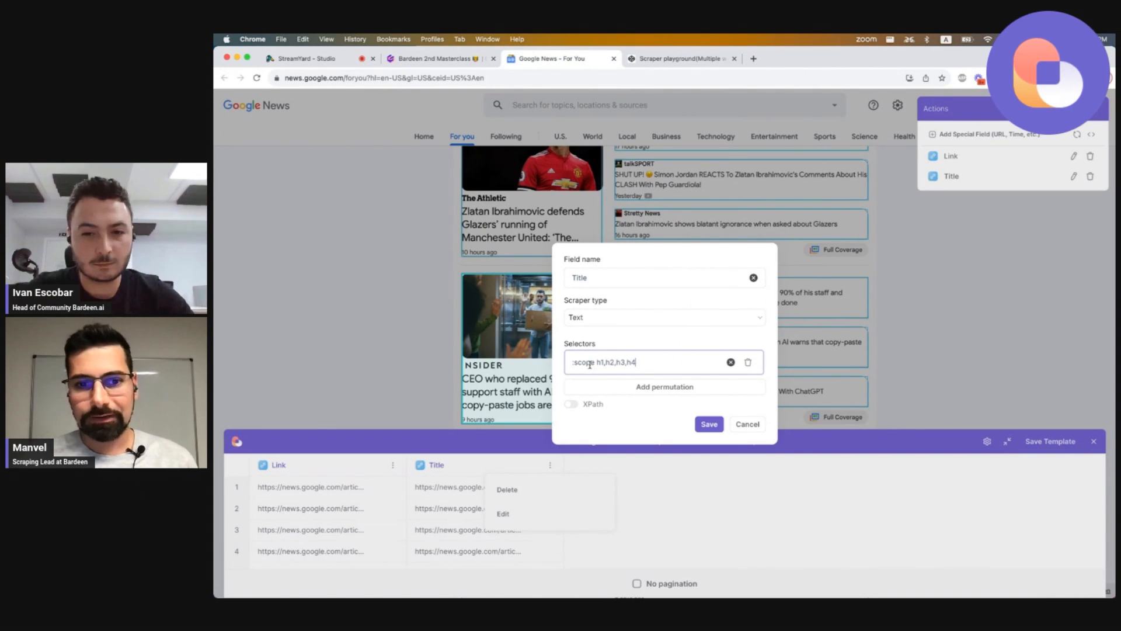
{"action": "left_click_drag", "start_coordinate": [597, 364], "coordinate": [653, 365]}
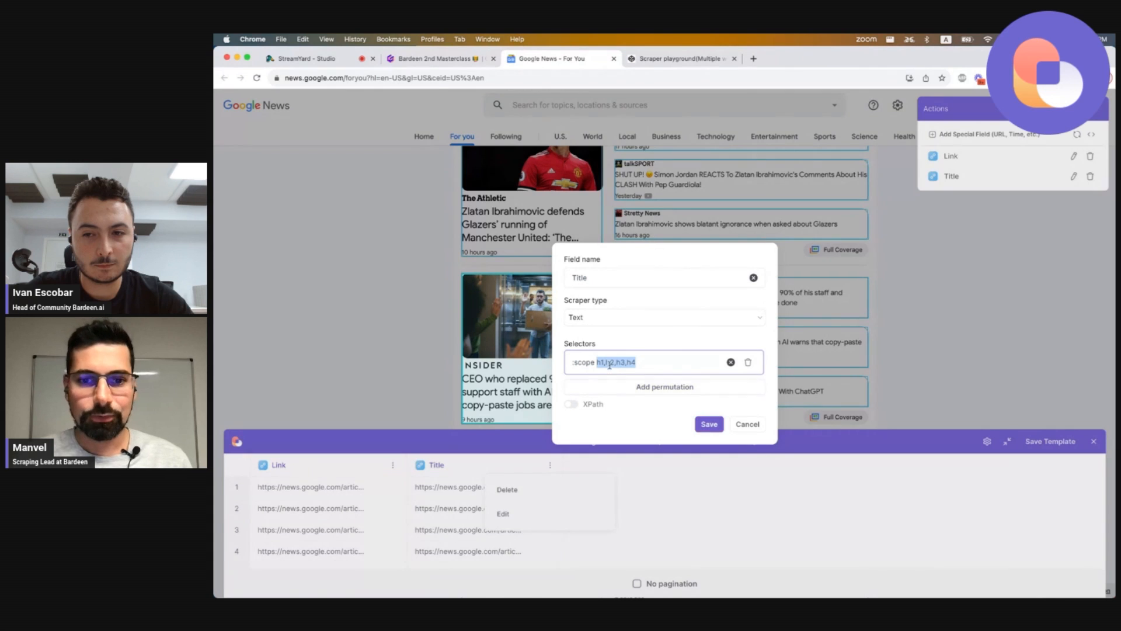
{"action": "left_click", "coordinate": [606, 363]}
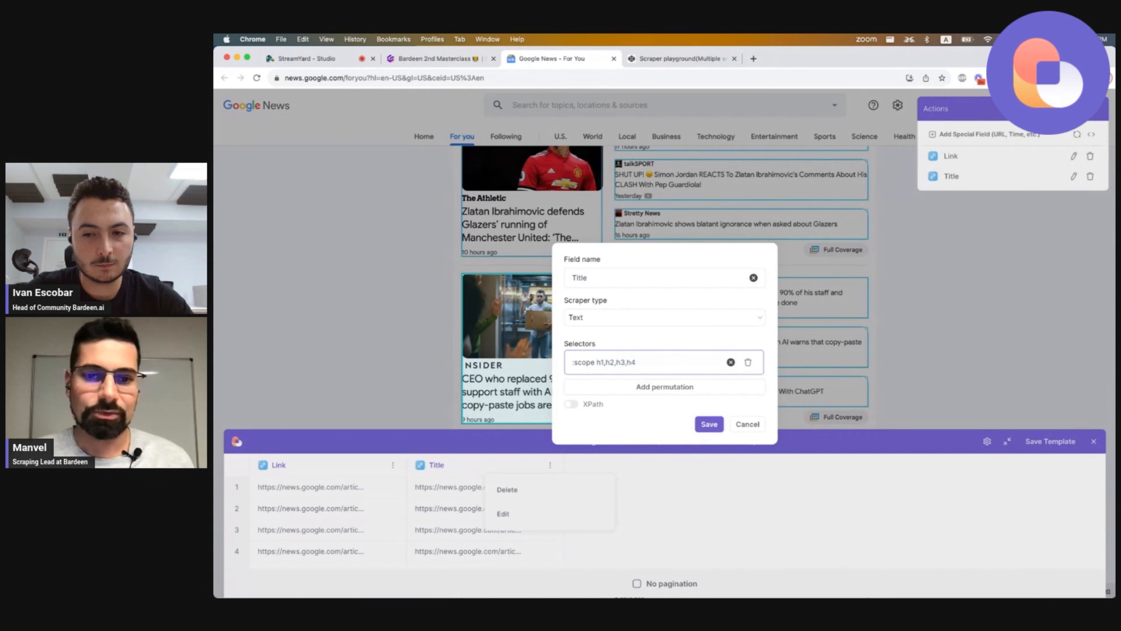
{"action": "key", "text": "alt+shift+Right"}
{"action": "key", "text": "alt+shift+Right"}
{"action": "key", "text": "alt+shift+Right"}
{"action": "key", "text": "shift+Right"}
{"action": "key", "text": "shift+Right"}
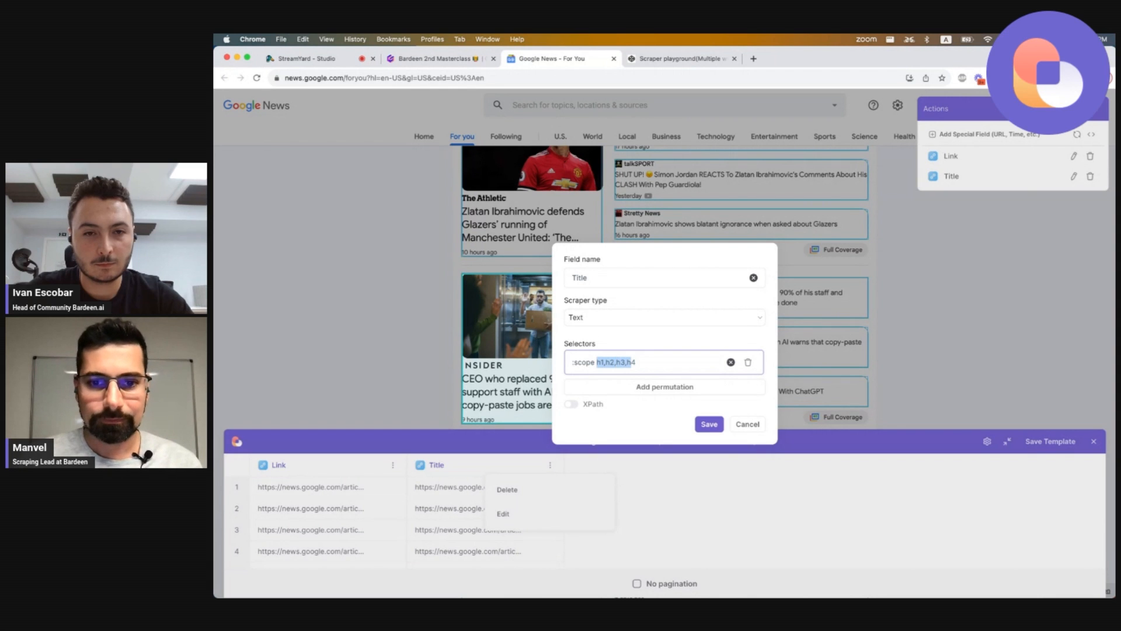
{"action": "key", "text": "shift+Left"}
{"action": "key", "text": "BackSpace"}
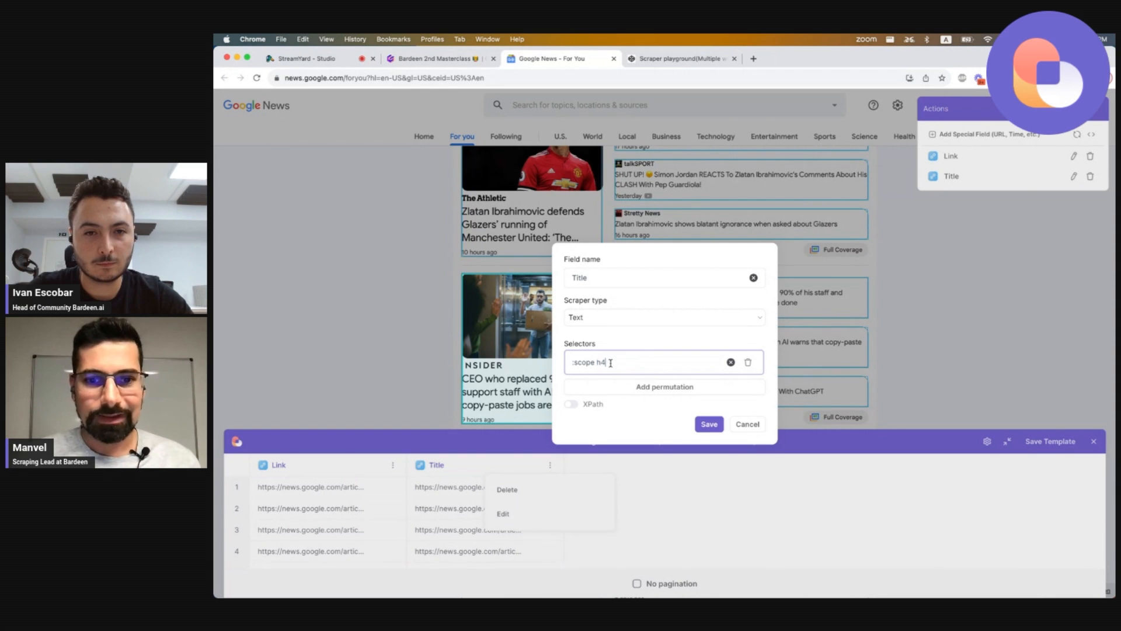
{"action": "left_click", "coordinate": [708, 423]}
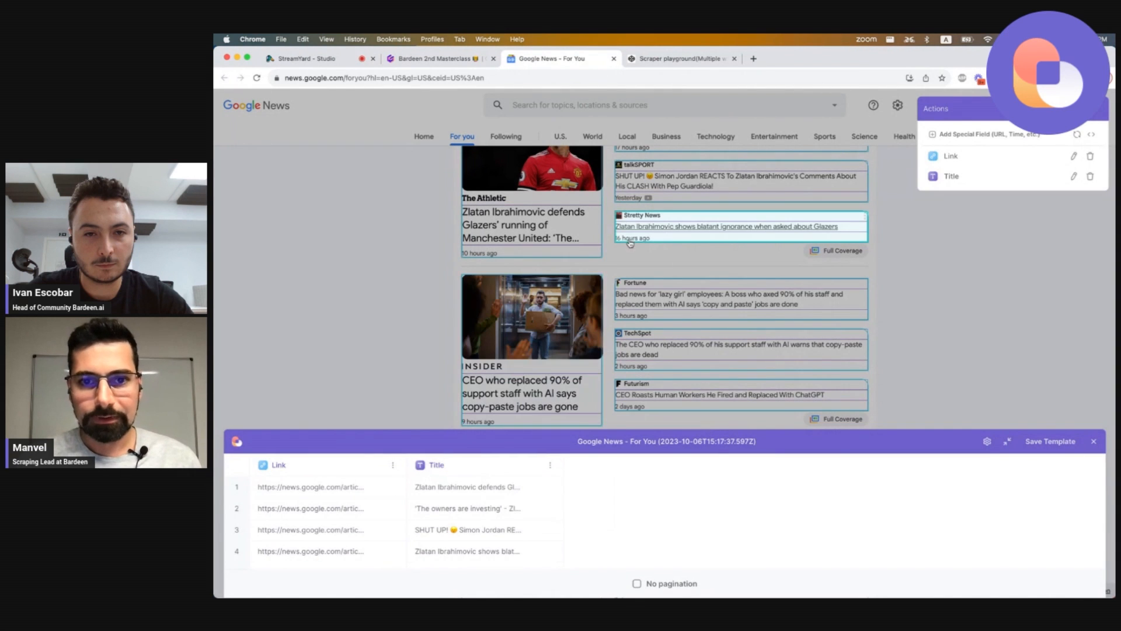
Inspect a story headline's HTML in the developer tools to examine its heading element.
{"action": "right_click", "coordinate": [644, 228]}
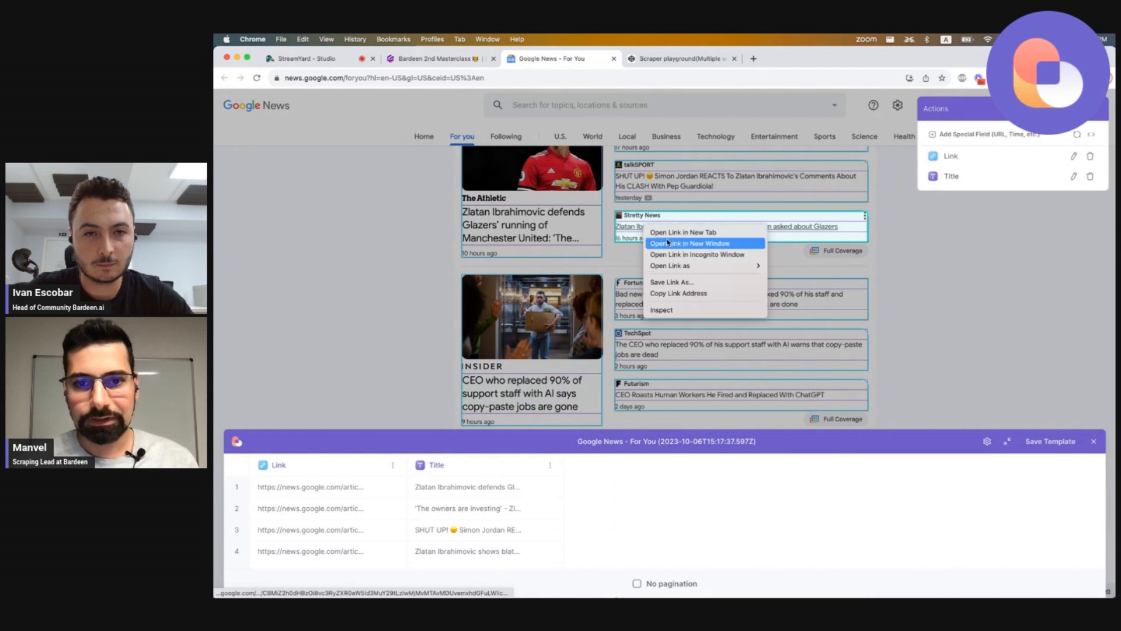
{"action": "left_click", "coordinate": [673, 311]}
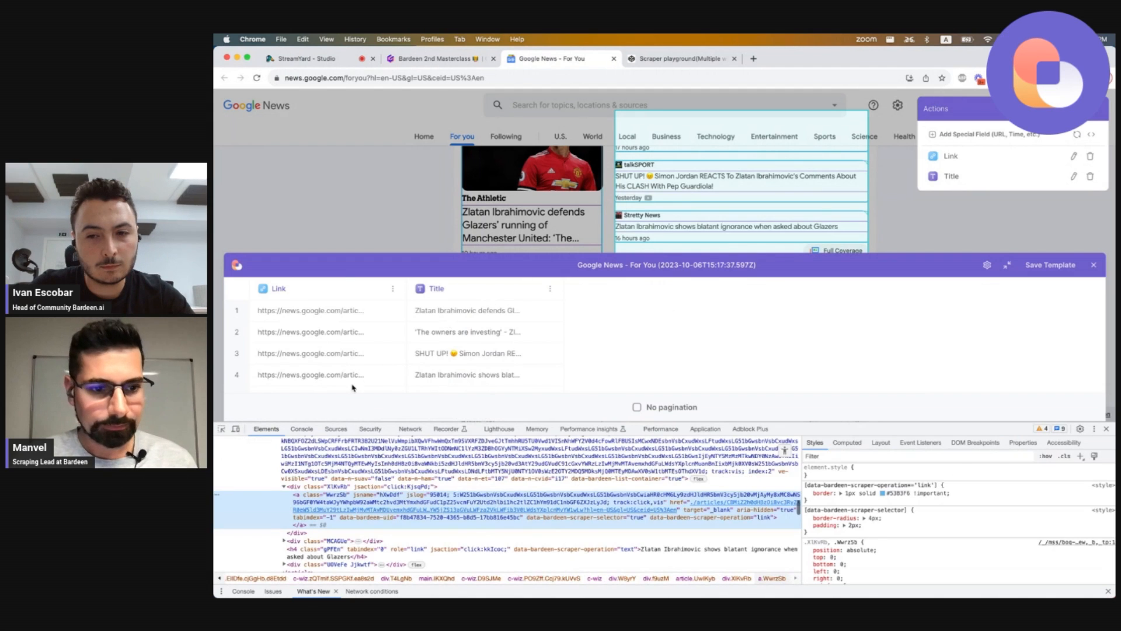
{"action": "left_click", "coordinate": [308, 551]}
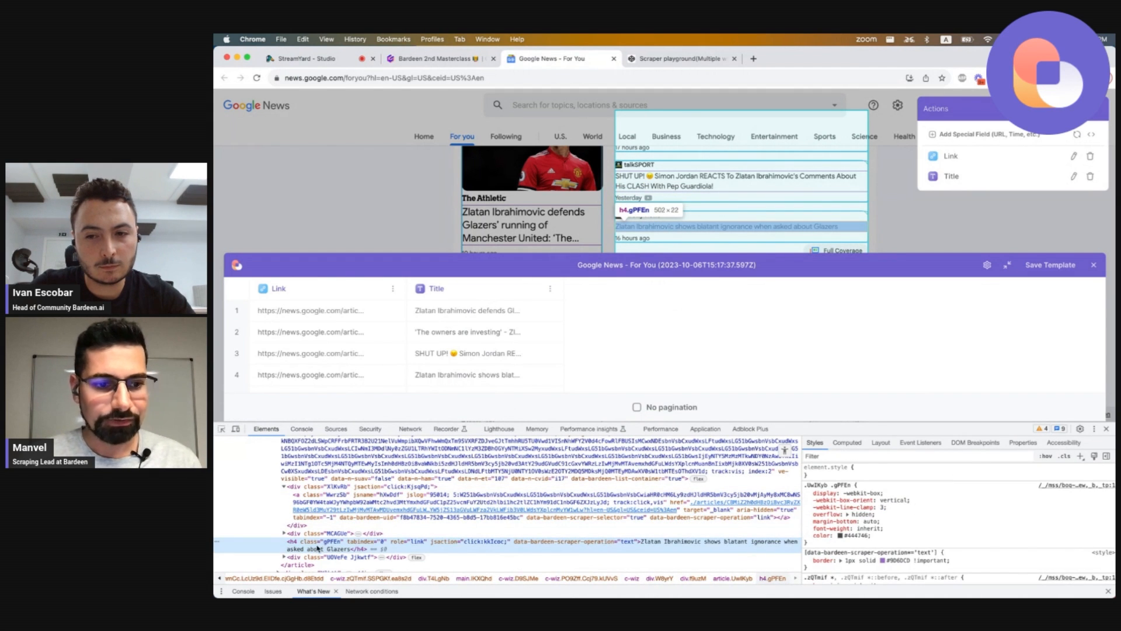
{"action": "key", "text": "super+equal"}
{"action": "key", "text": "super+equal"}
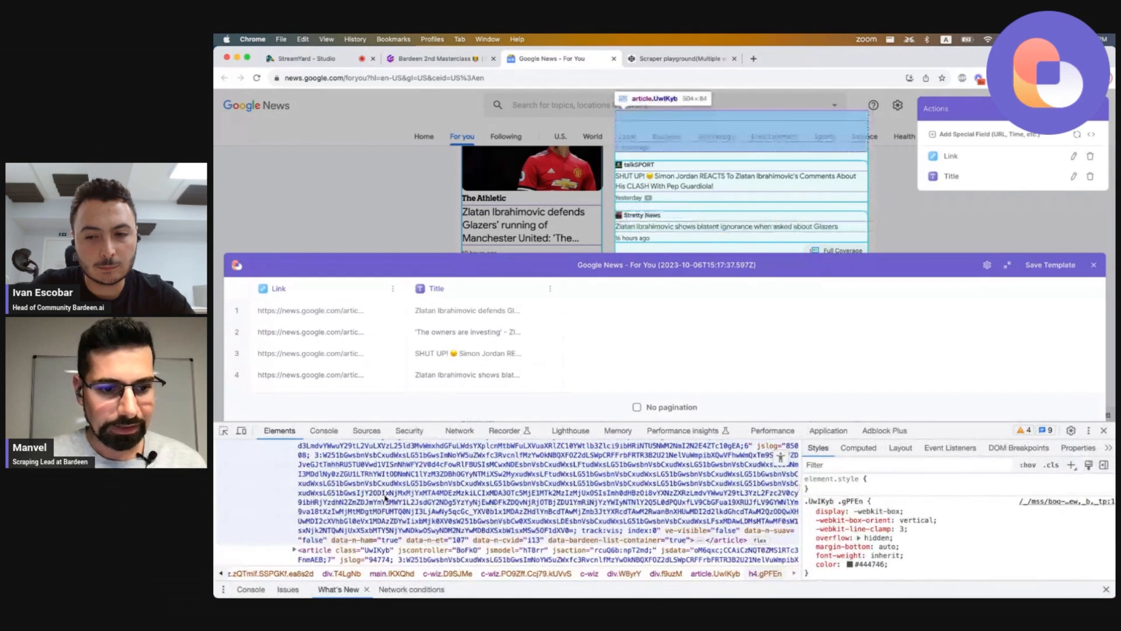
{"action": "scroll", "coordinate": [386, 498], "scroll_direction": "down", "scroll_amount": 3}
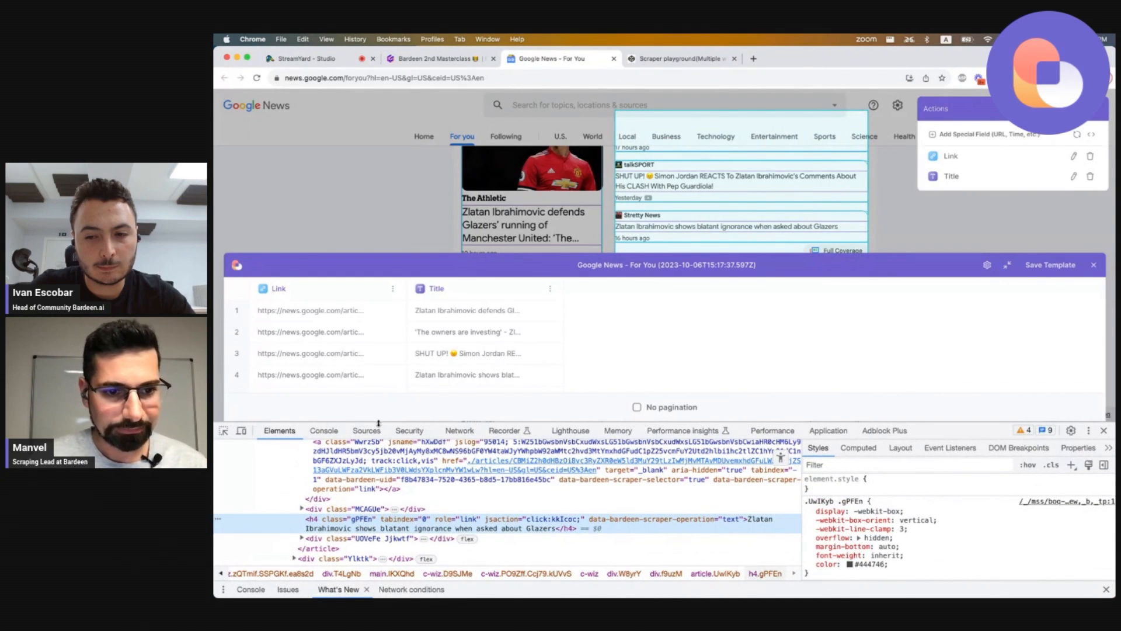
{"action": "left_click_drag", "start_coordinate": [378, 423], "coordinate": [377, 390]}
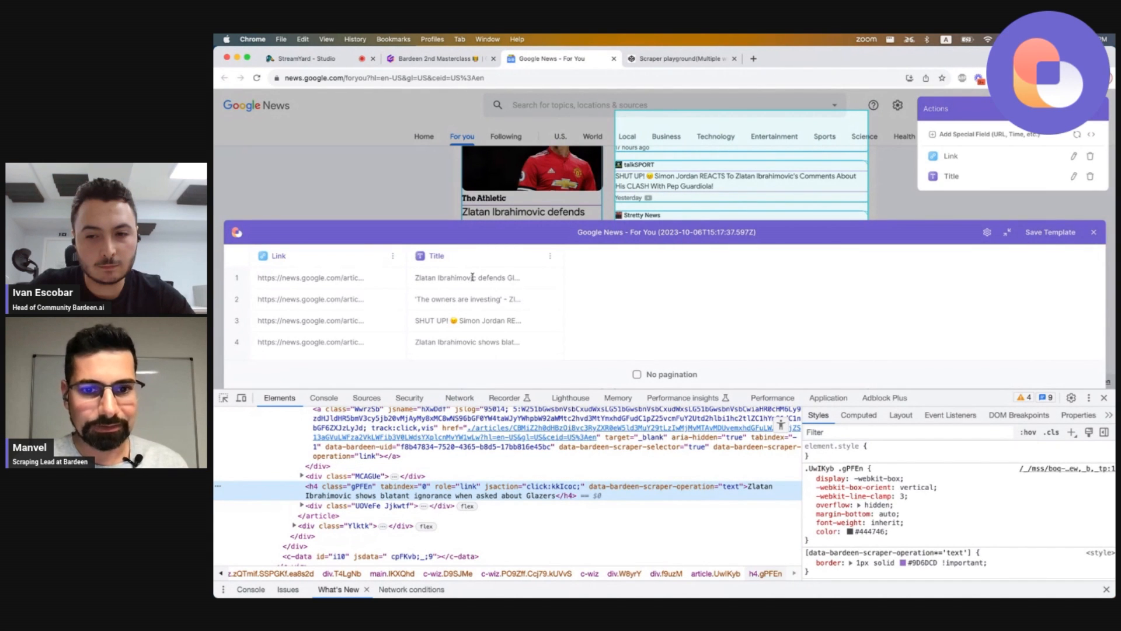
{"action": "left_click", "coordinate": [1104, 398]}
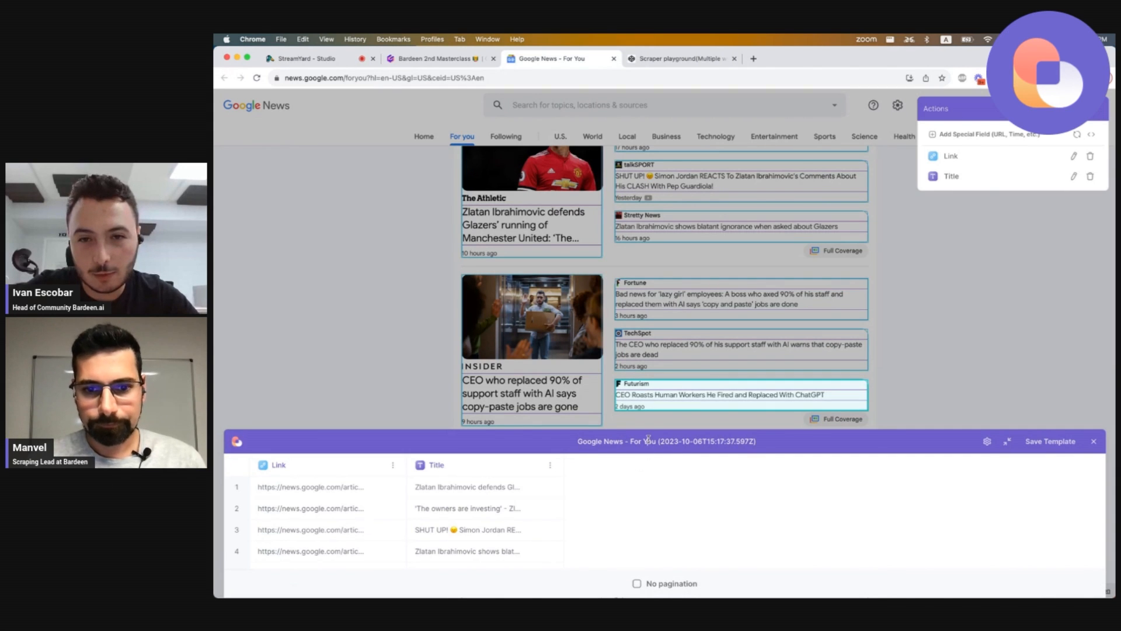
Rename the scraper template Google News Masterclass 2 and save it.
{"action": "key", "text": "shift+End"}
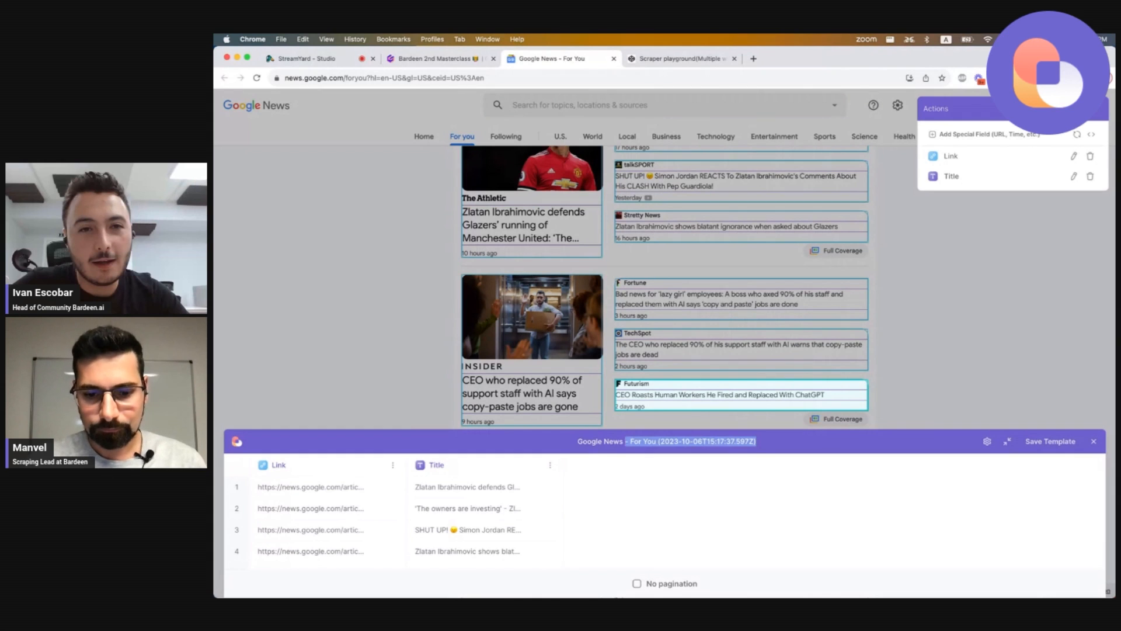
{"action": "type", "text": "Ma"}
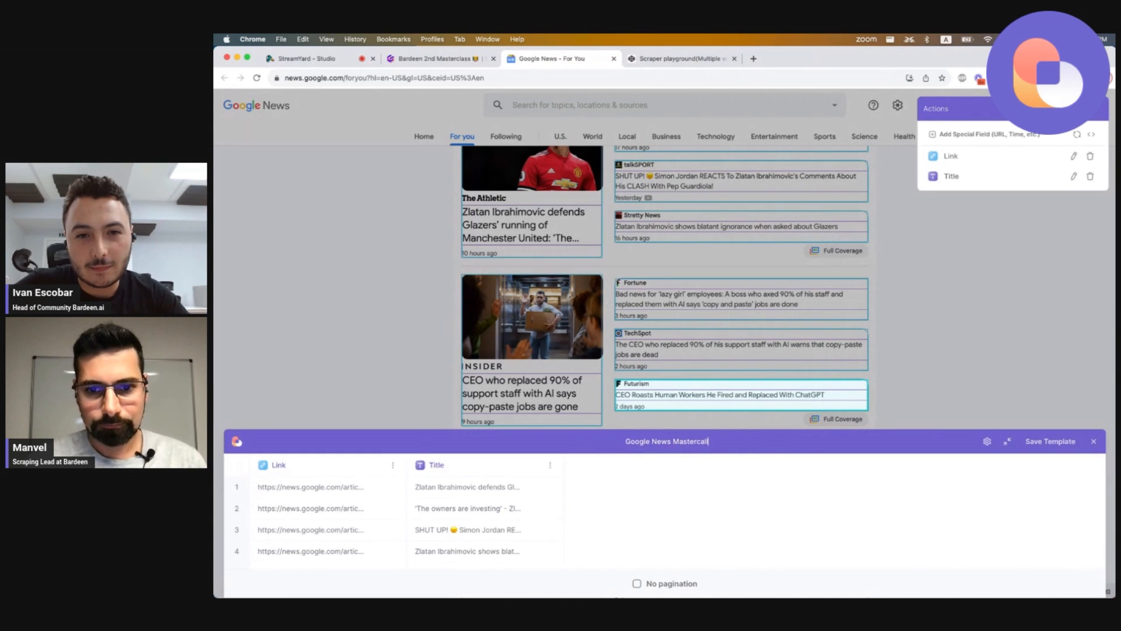
{"action": "type", "text": "sterclass 2"}
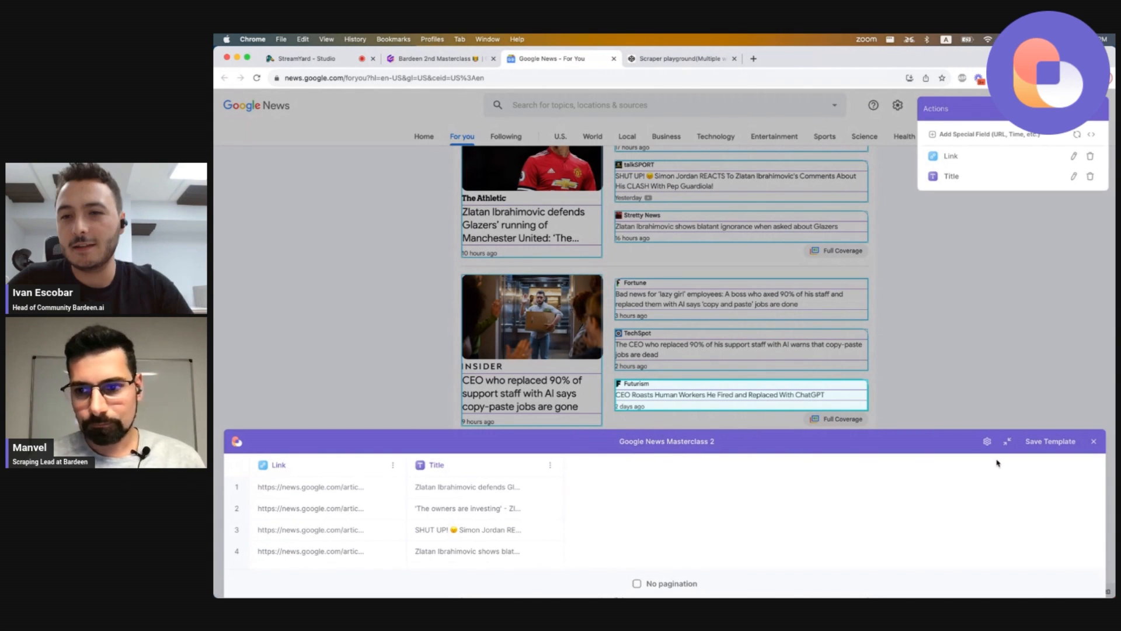
{"action": "left_click", "coordinate": [1050, 441]}
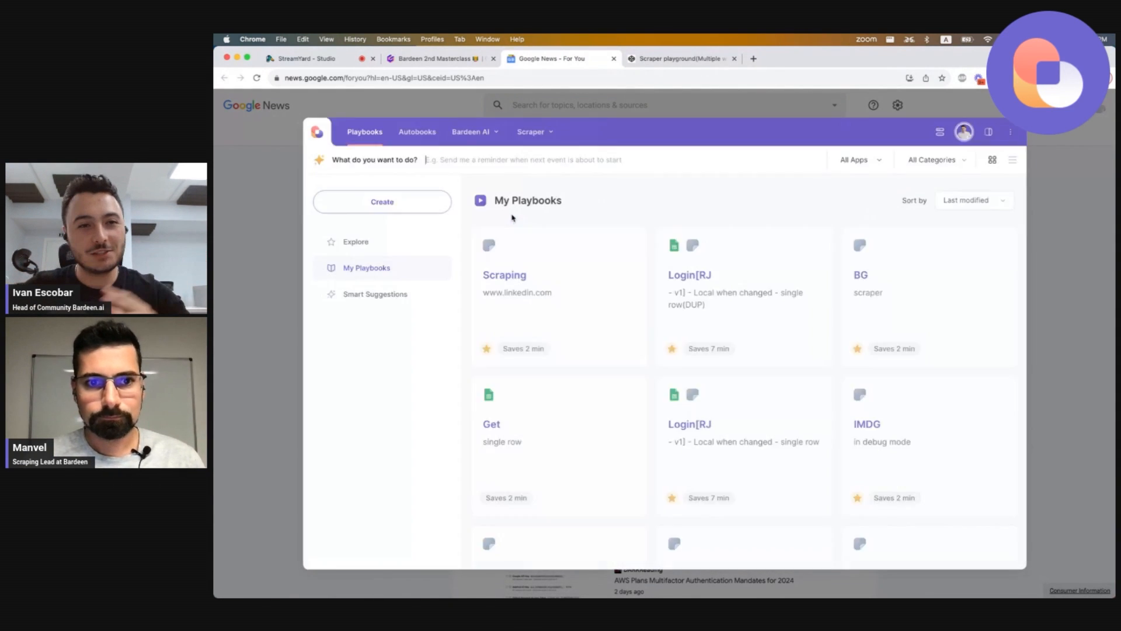
Open the new scraper playbook in the builder and open its Scrape data on active tab action.
{"action": "left_click", "coordinate": [629, 245]}
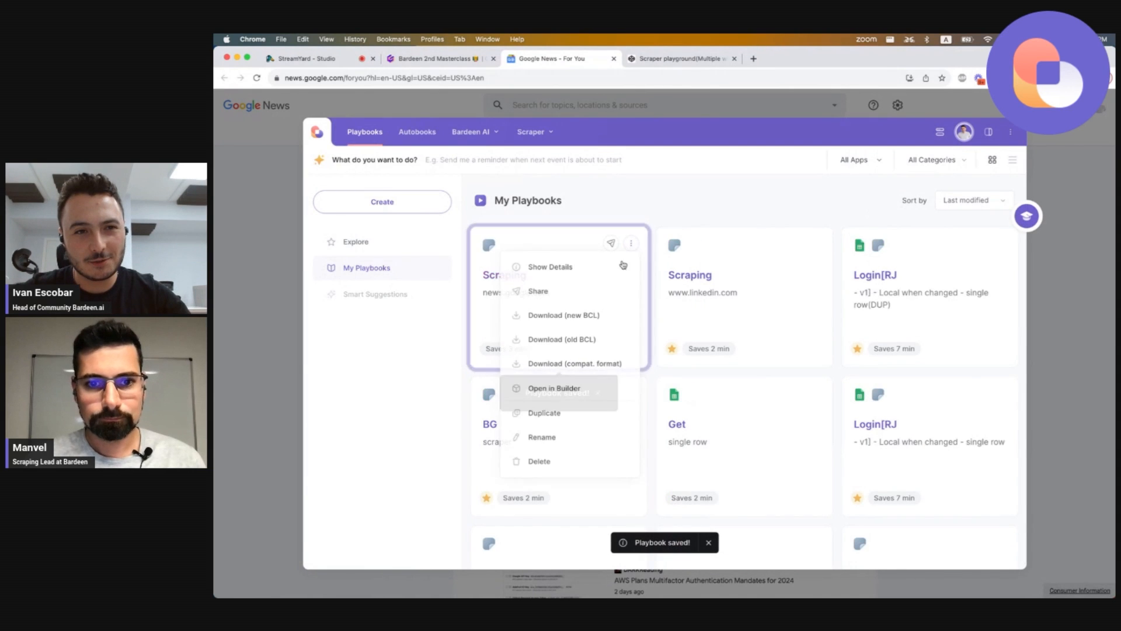
{"action": "left_click", "coordinate": [578, 389]}
{"action": "left_click", "coordinate": [746, 343]}
Set the number of list items to extract to be asked every time the playbook runs.
{"action": "left_click", "coordinate": [445, 278]}
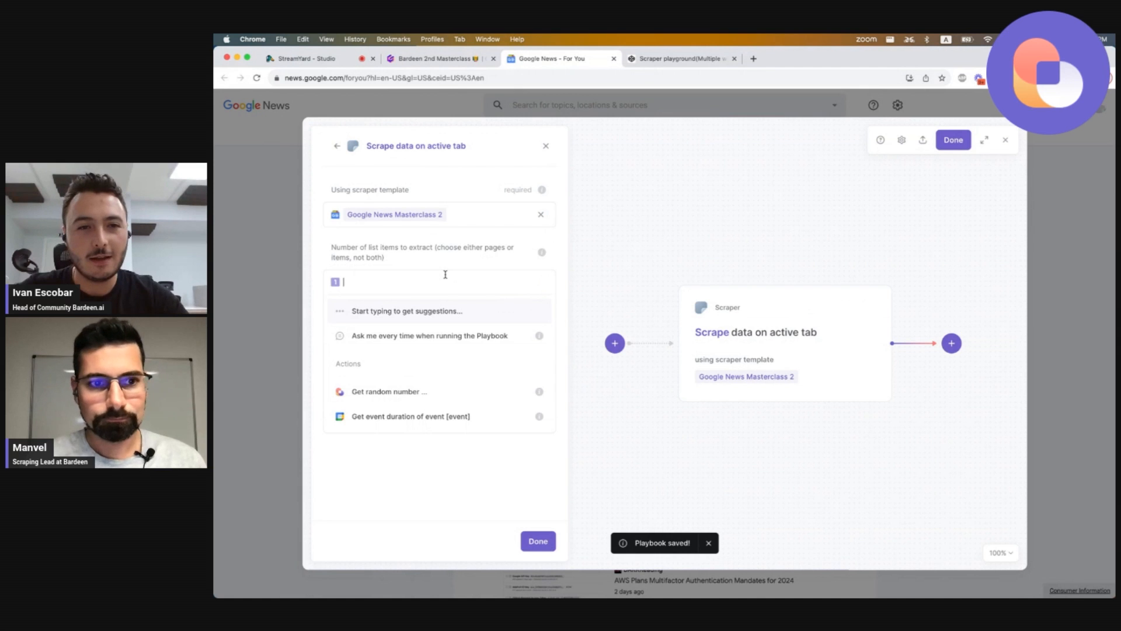
{"action": "left_click", "coordinate": [428, 335]}
{"action": "left_click", "coordinate": [345, 425]}
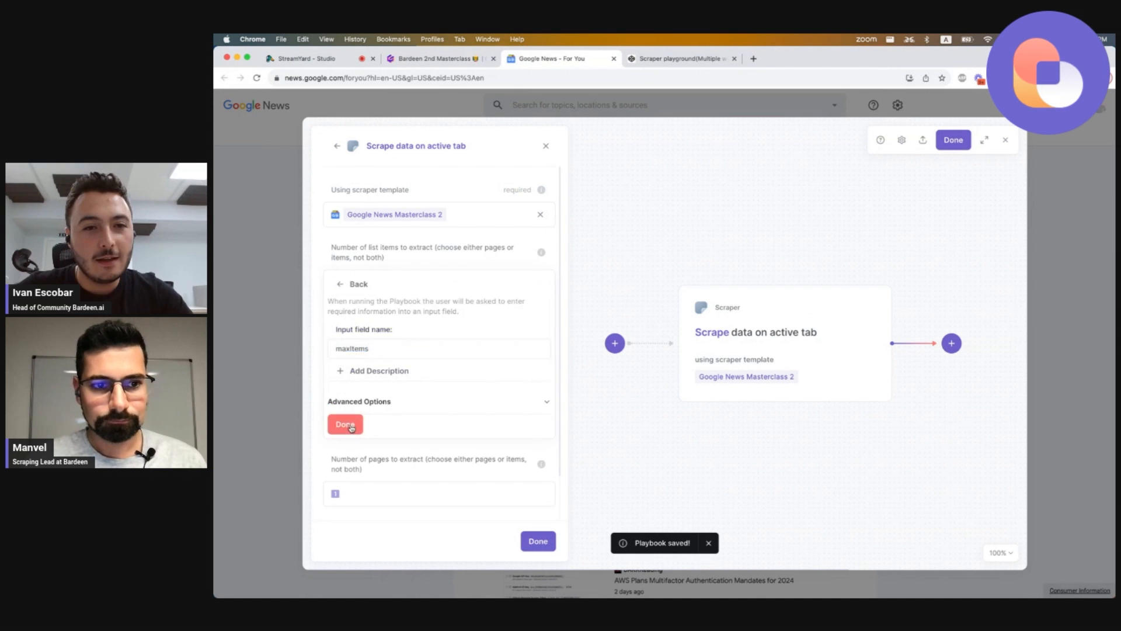
Save the playbook, run the news.google.com Scraping playbook with maxItems set to 10, and close the results table.
{"action": "left_click", "coordinate": [952, 140]}
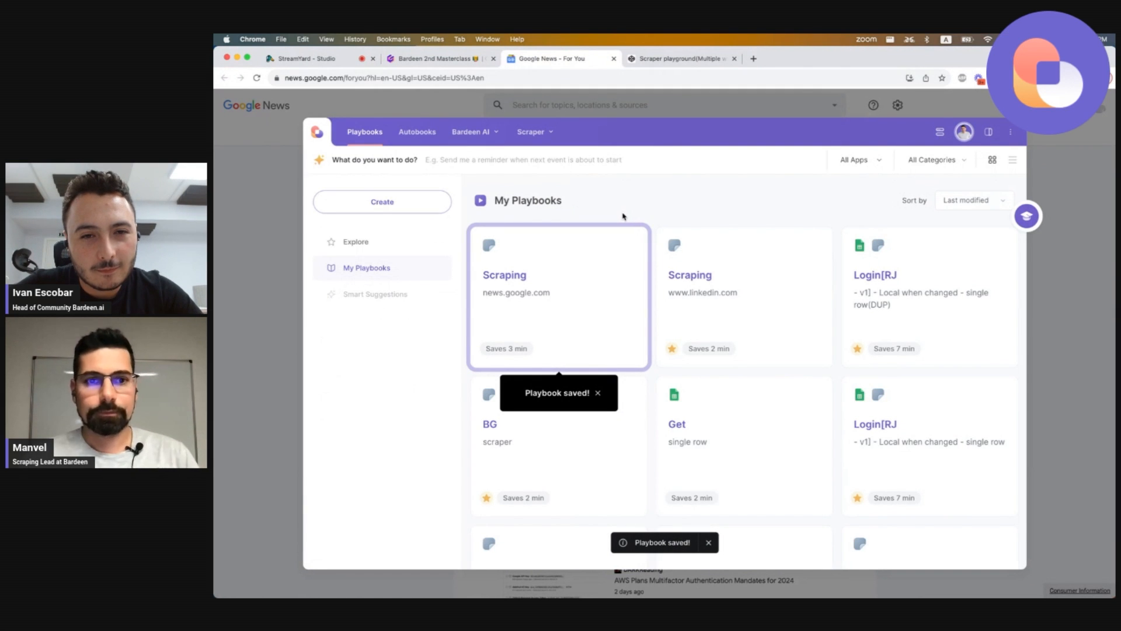
{"action": "mouse_move", "coordinate": [588, 247]}
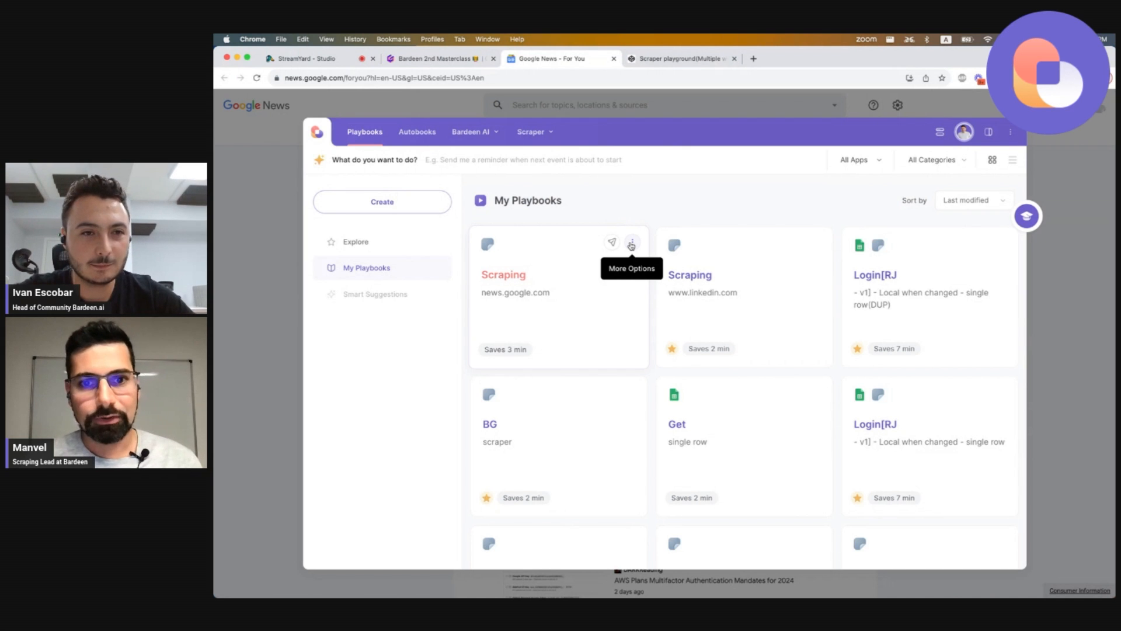
{"action": "left_click", "coordinate": [591, 275]}
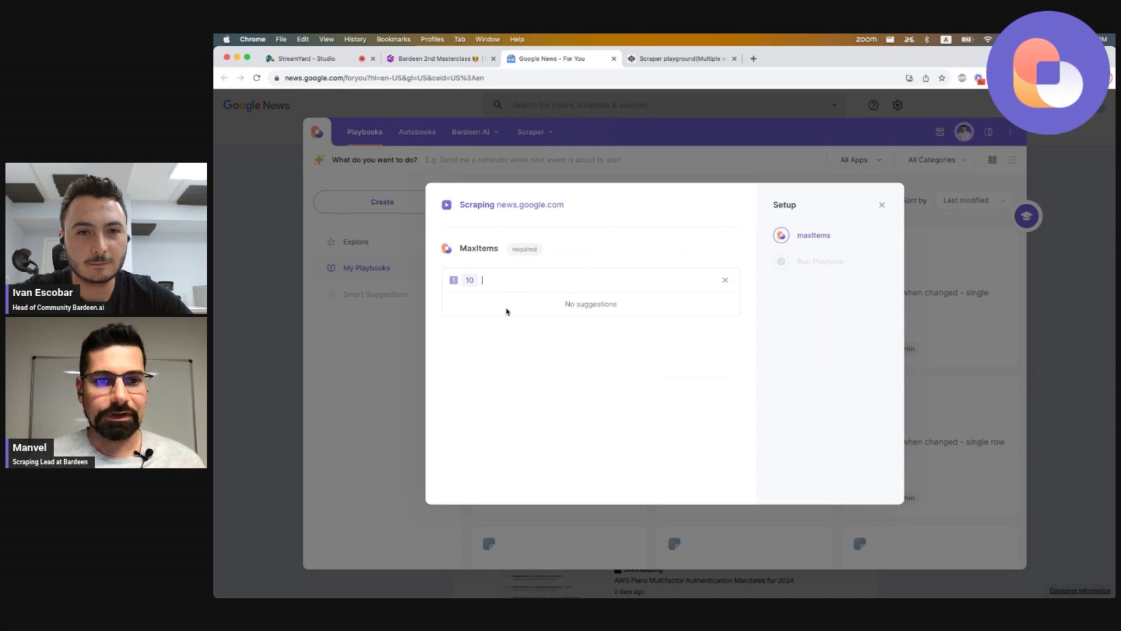
{"action": "key", "text": "Return"}
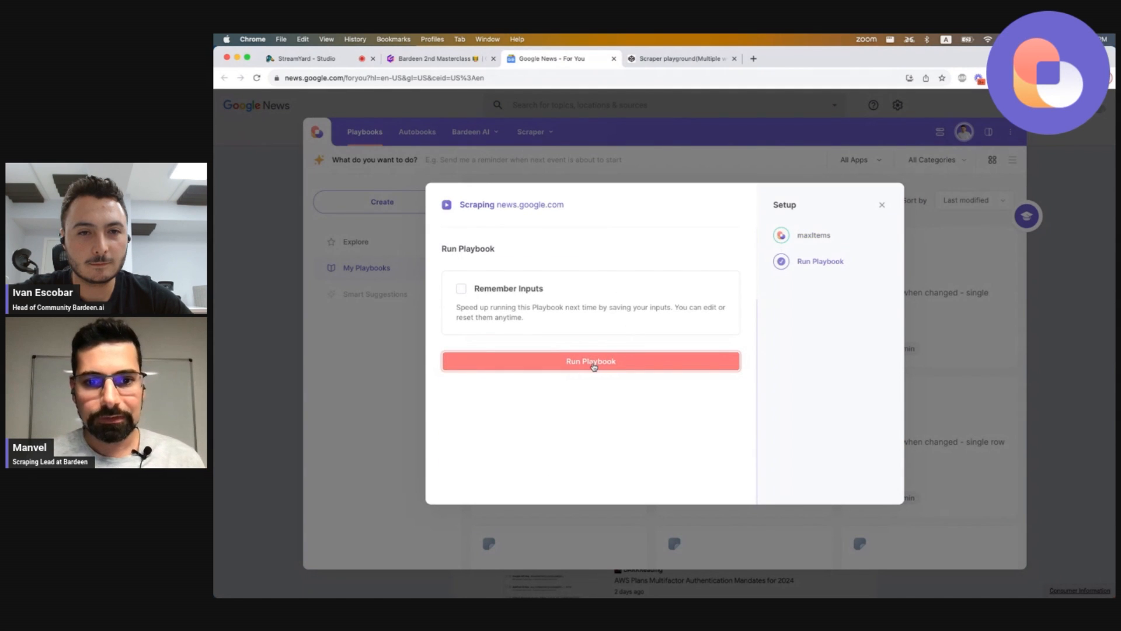
{"action": "left_click", "coordinate": [593, 362]}
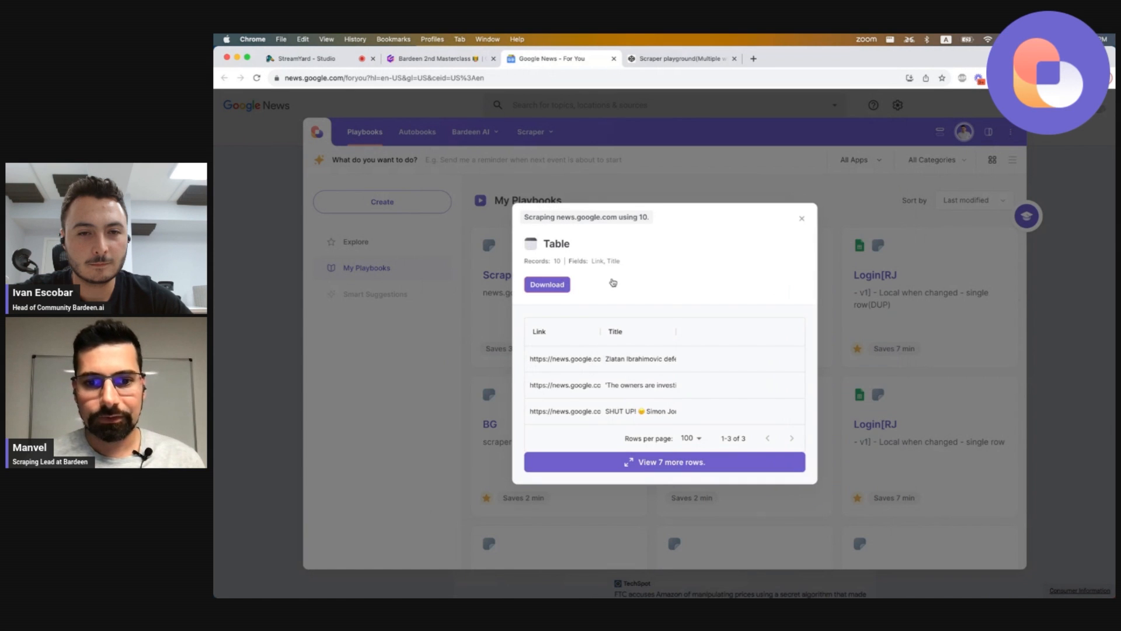
{"action": "left_click", "coordinate": [800, 219]}
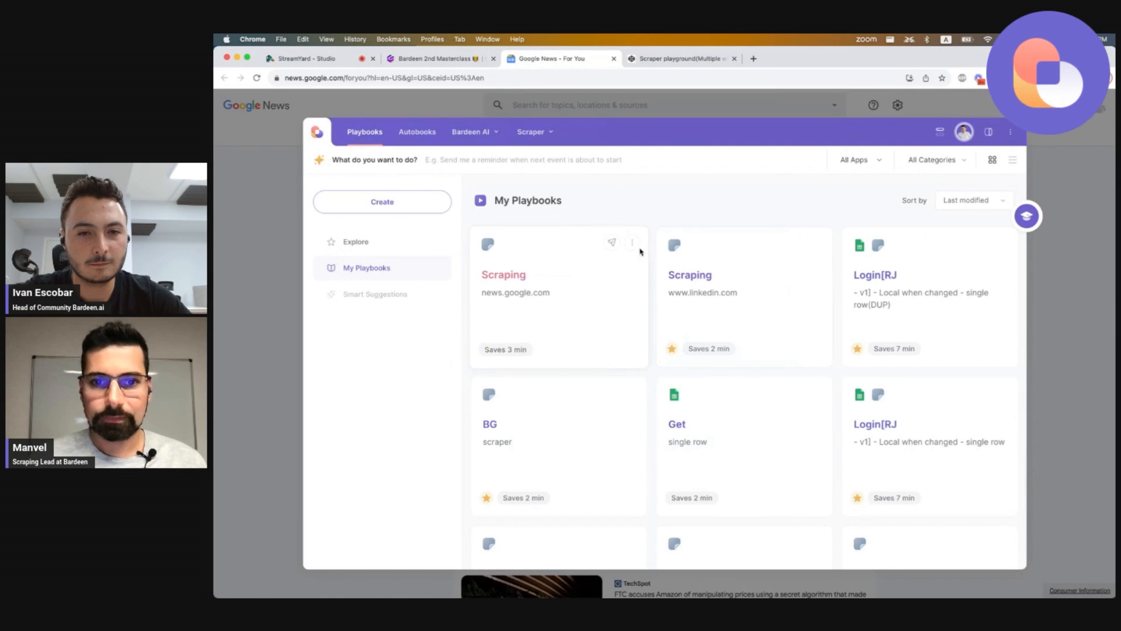
Open the playbook's Scrape data on active tab action to review the list-items setting, then close the builder.
{"action": "left_click", "coordinate": [634, 245]}
{"action": "left_click", "coordinate": [591, 388]}
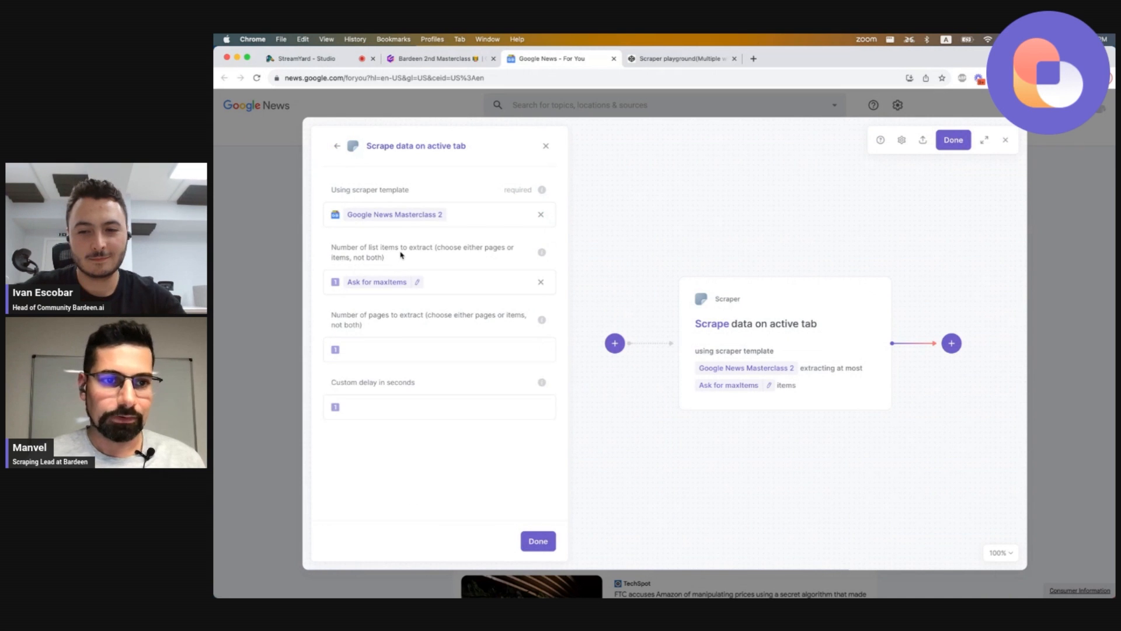
{"action": "left_click", "coordinate": [448, 276]}
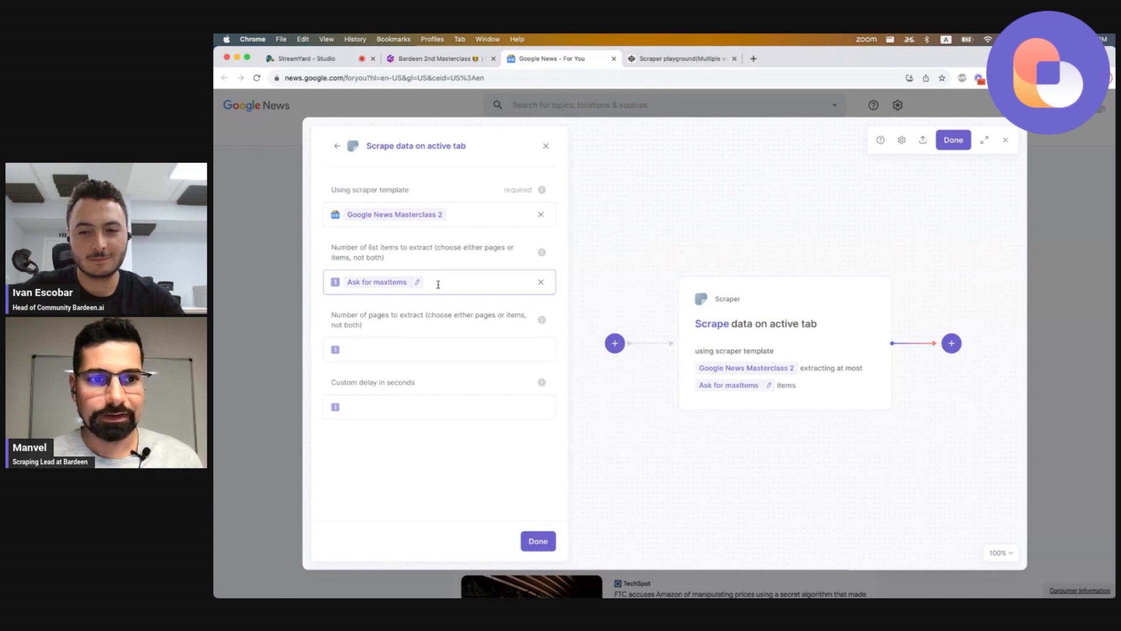
{"action": "left_click_drag", "start_coordinate": [381, 256], "coordinate": [383, 258]}
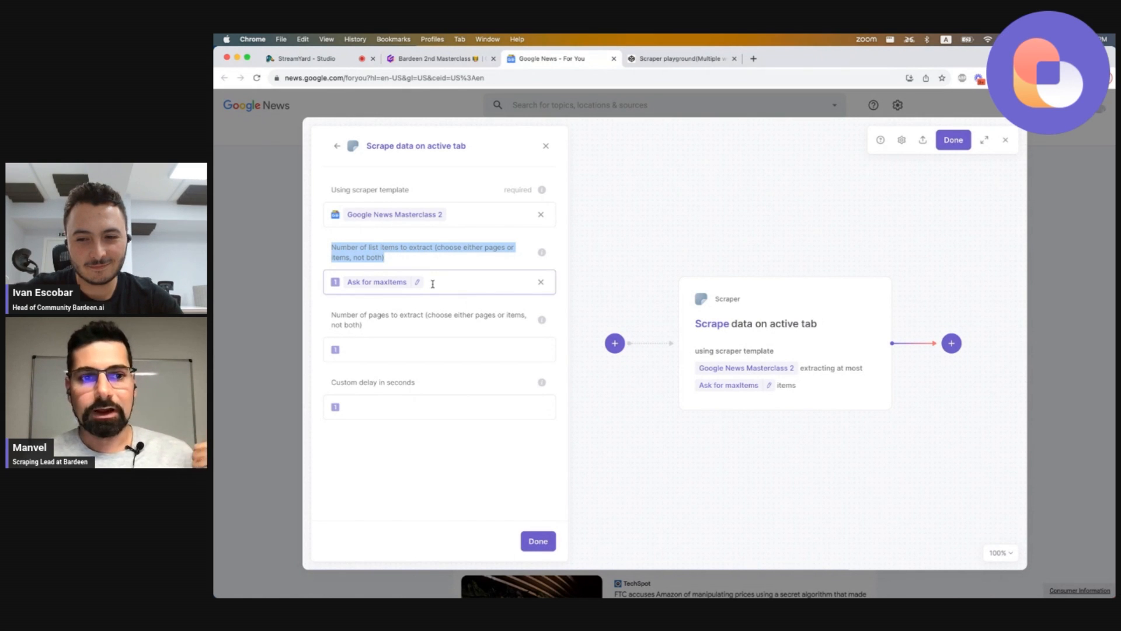
{"action": "left_click", "coordinate": [1005, 139]}
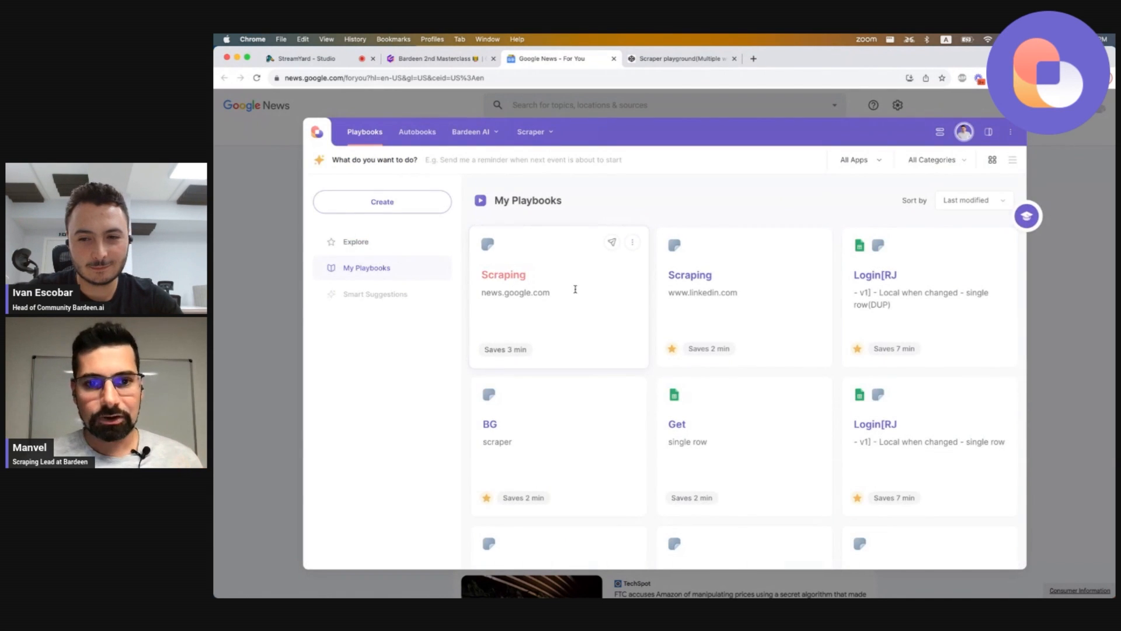
Run the Scraping playbook again with maxItems set to 100 and close the results table.
{"action": "left_click", "coordinate": [575, 289]}
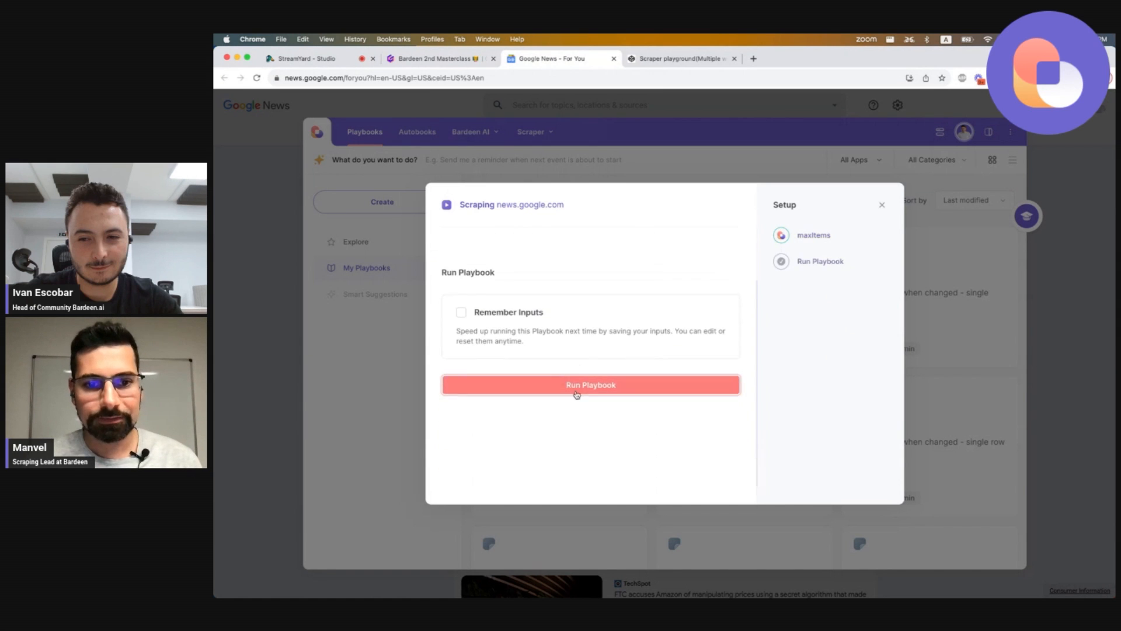
{"action": "left_click", "coordinate": [549, 366]}
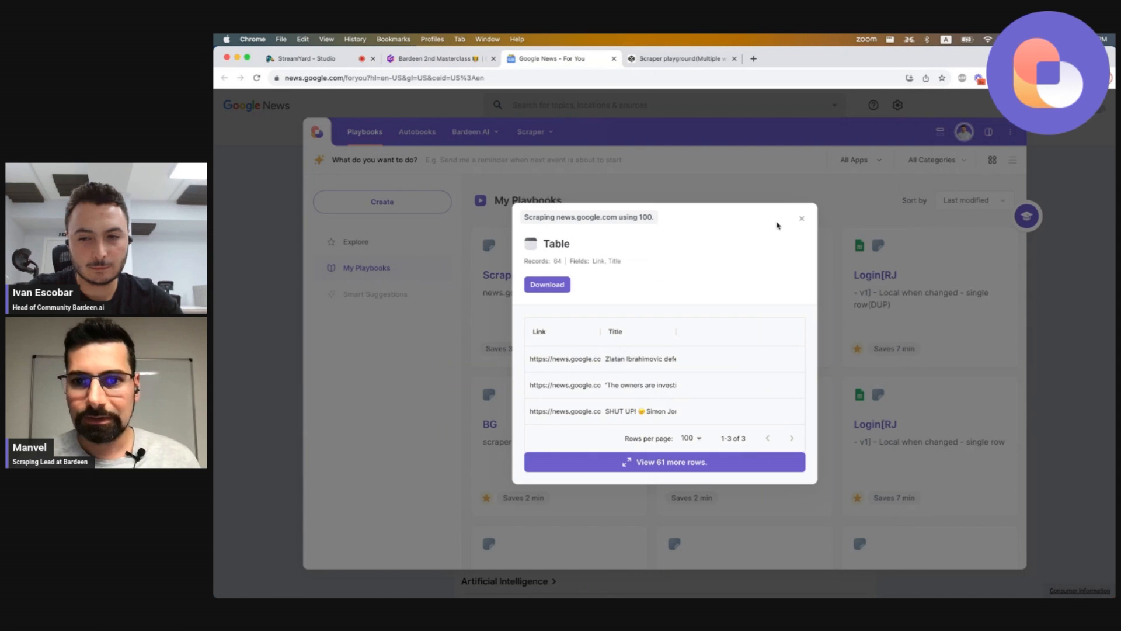
{"action": "left_click", "coordinate": [799, 221]}
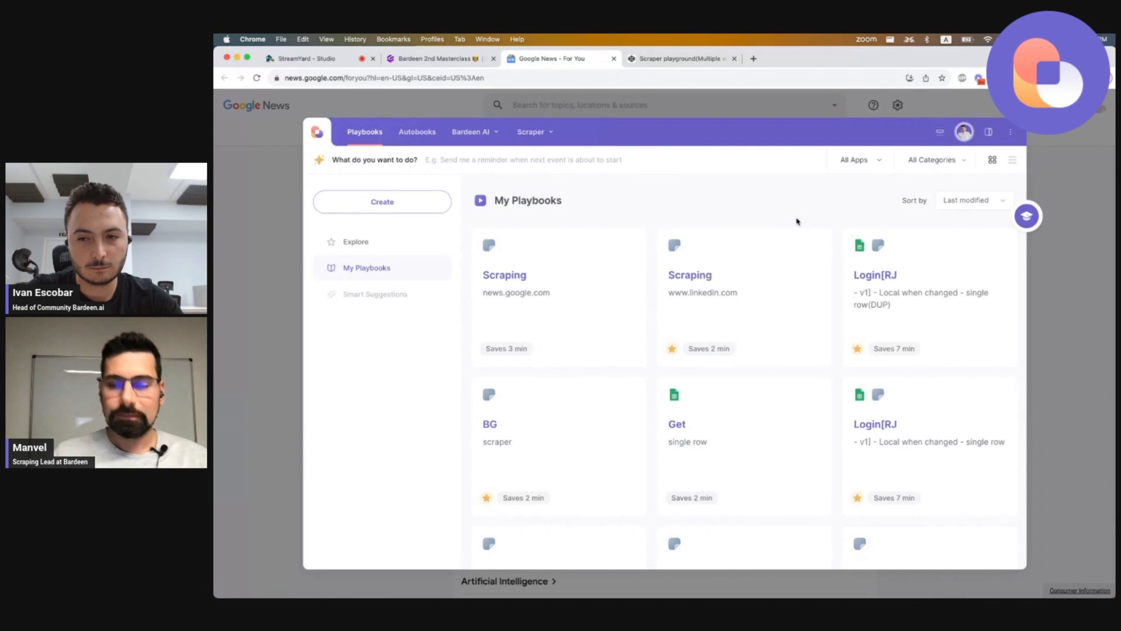
Dismiss the Bardeen panel and scroll through the Google News feed to compare with the scraped stories.
{"action": "left_click", "coordinate": [700, 111]}
{"action": "scroll", "coordinate": [672, 365], "scroll_direction": "down", "scroll_amount": 6}
{"action": "scroll", "coordinate": [672, 364], "scroll_direction": "up", "scroll_amount": 7}
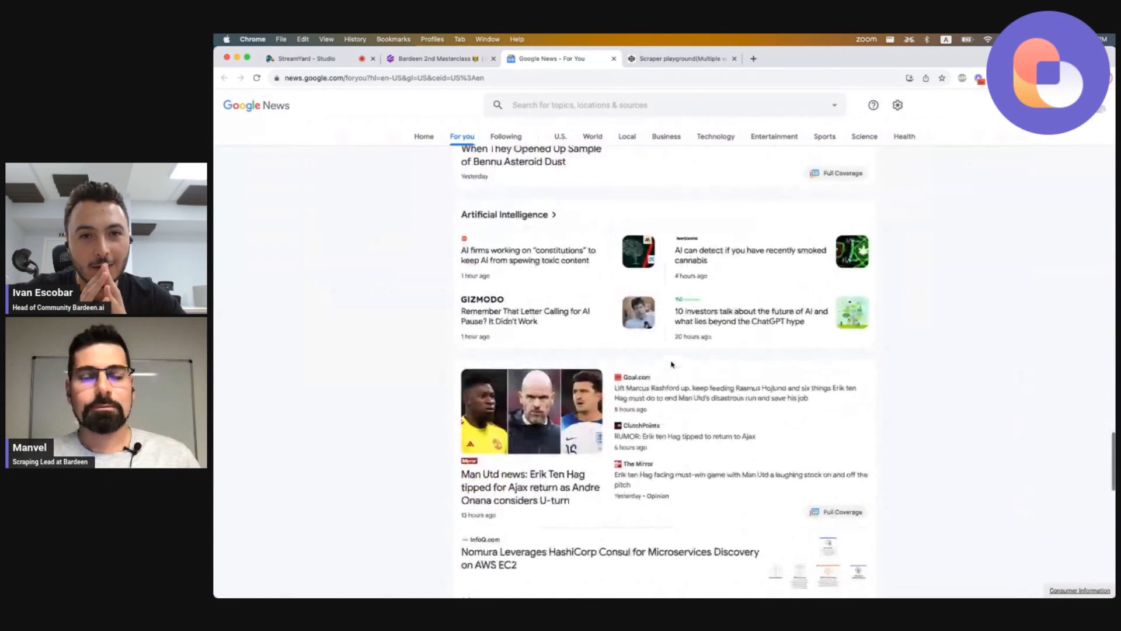
{"action": "scroll", "coordinate": [672, 364], "scroll_direction": "up", "scroll_amount": 2}
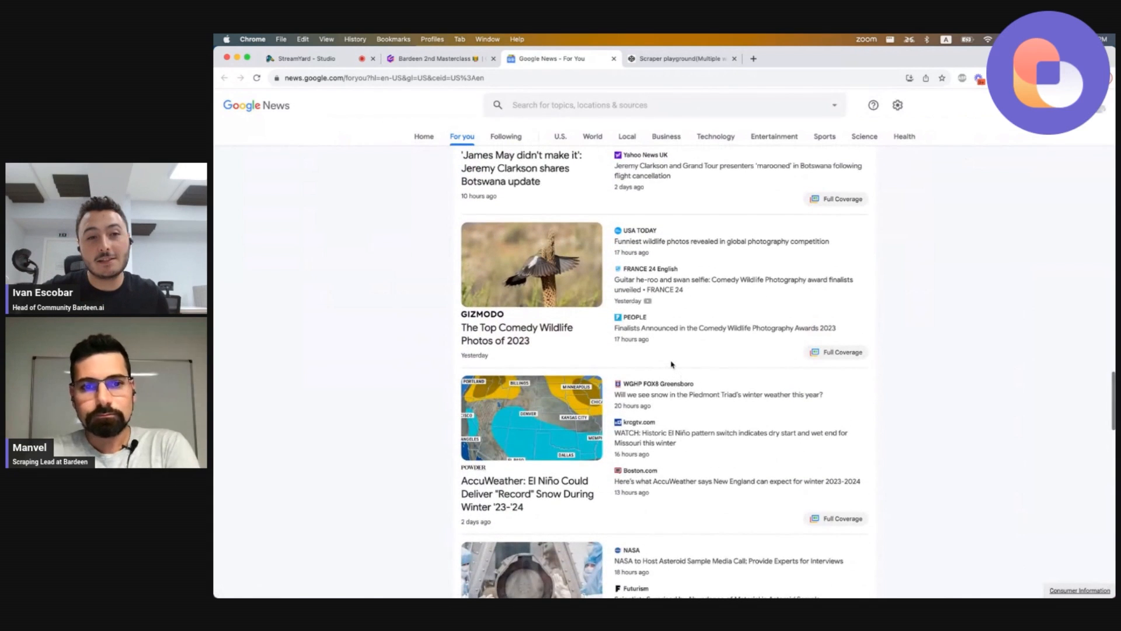
{"action": "scroll", "coordinate": [672, 365], "scroll_direction": "up", "scroll_amount": 5}
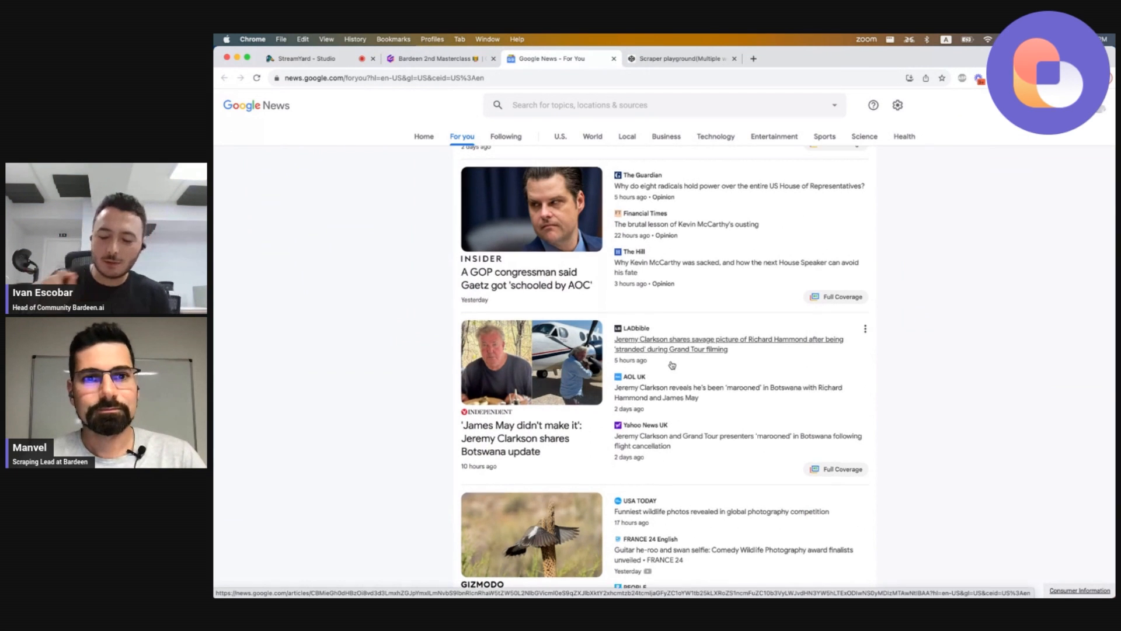
{"action": "scroll", "coordinate": [672, 365], "scroll_direction": "up", "scroll_amount": 4}
{"action": "scroll", "coordinate": [672, 364], "scroll_direction": "up", "scroll_amount": 9}
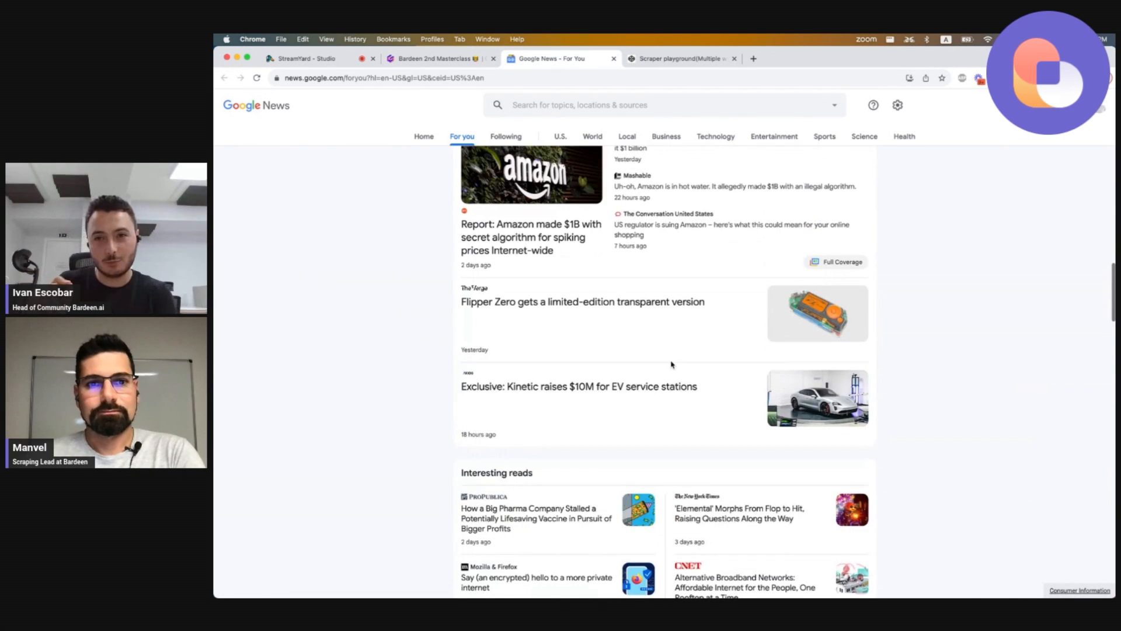
{"action": "scroll", "coordinate": [672, 364], "scroll_direction": "up", "scroll_amount": 15}
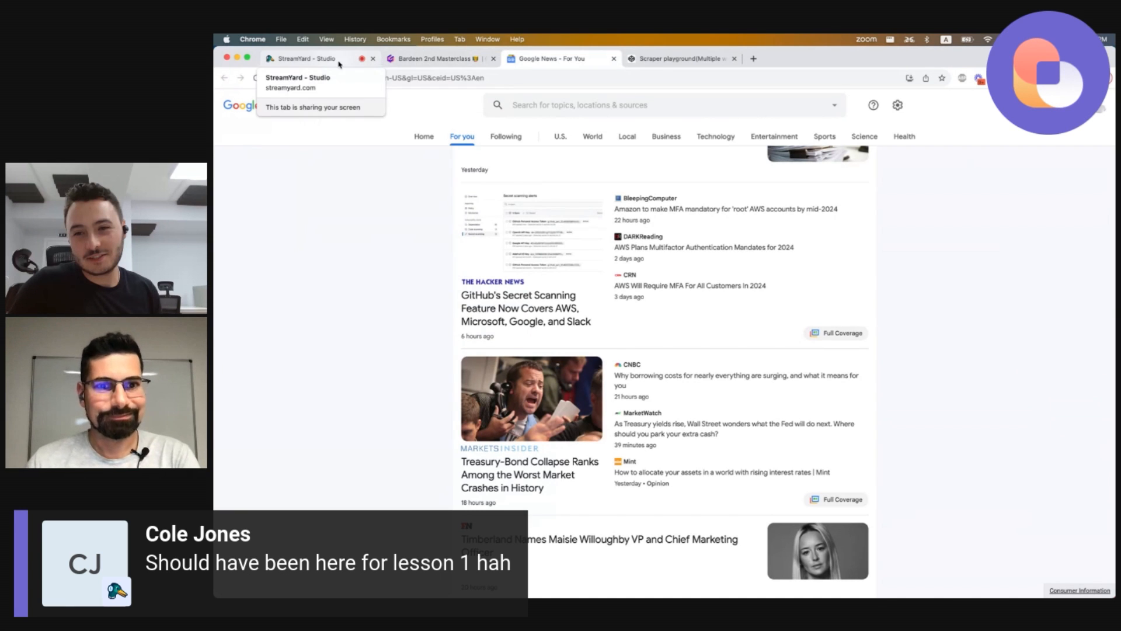
Switch to the Bardeen 2nd Masterclass presentation tab and advance to the Scraping playground slide.
{"action": "left_click", "coordinate": [315, 59]}
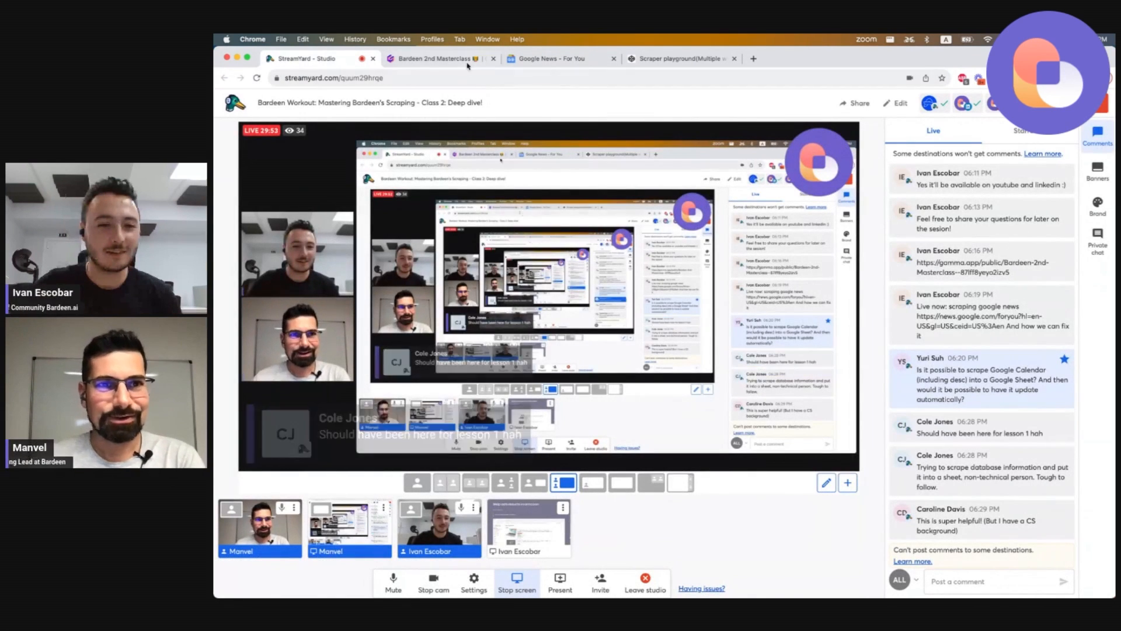
{"action": "left_click", "coordinate": [432, 58]}
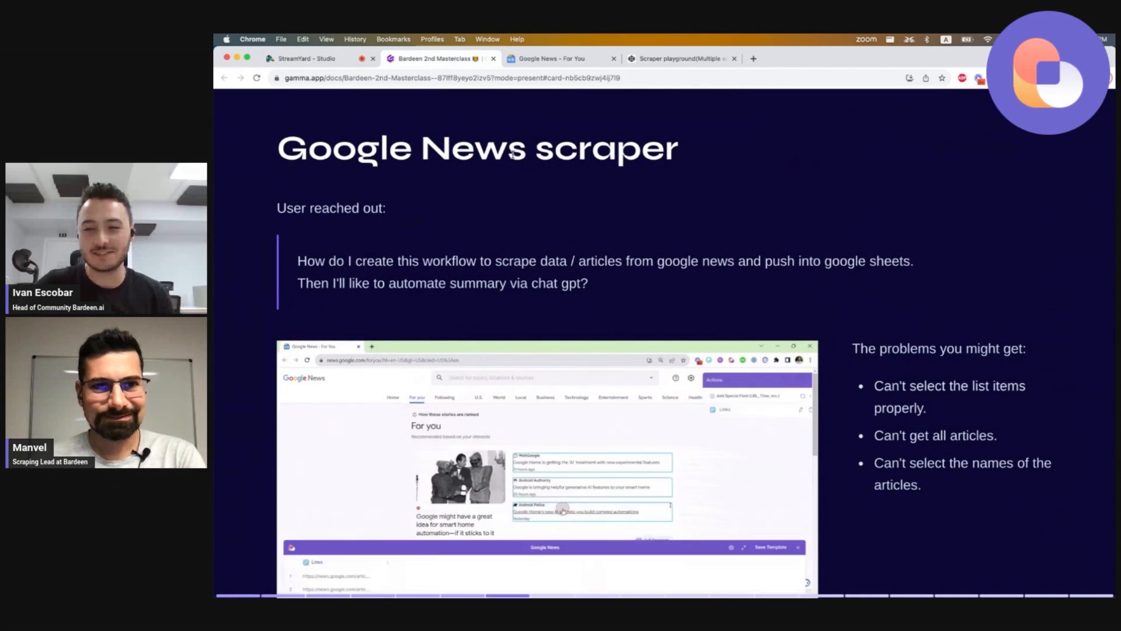
{"action": "key", "text": "Right"}
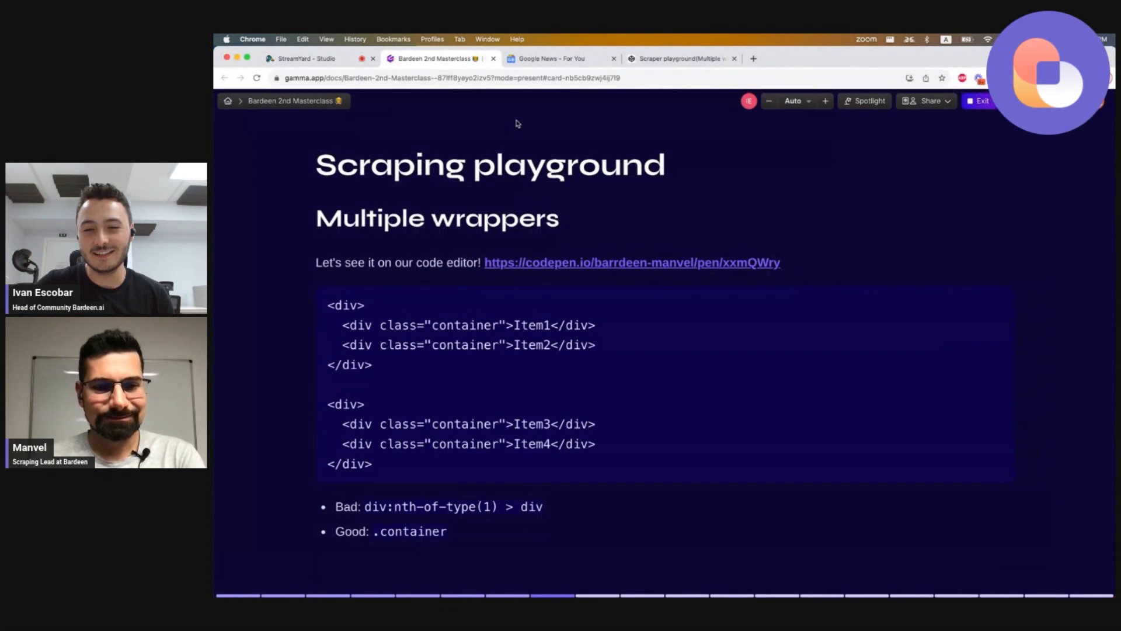
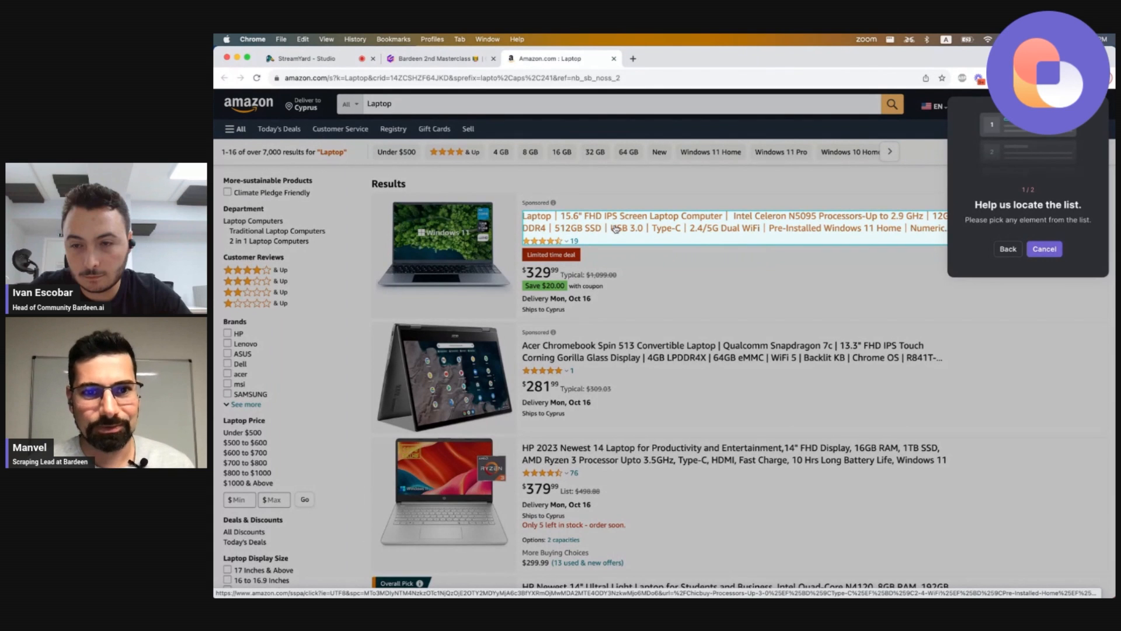
Define the scraper list on the Amazon laptop results by picking two product listings, and choose no pagination.
{"action": "scroll", "coordinate": [605, 458], "scroll_direction": "down", "scroll_amount": 1}
{"action": "scroll", "coordinate": [605, 458], "scroll_direction": "down", "scroll_amount": 2}
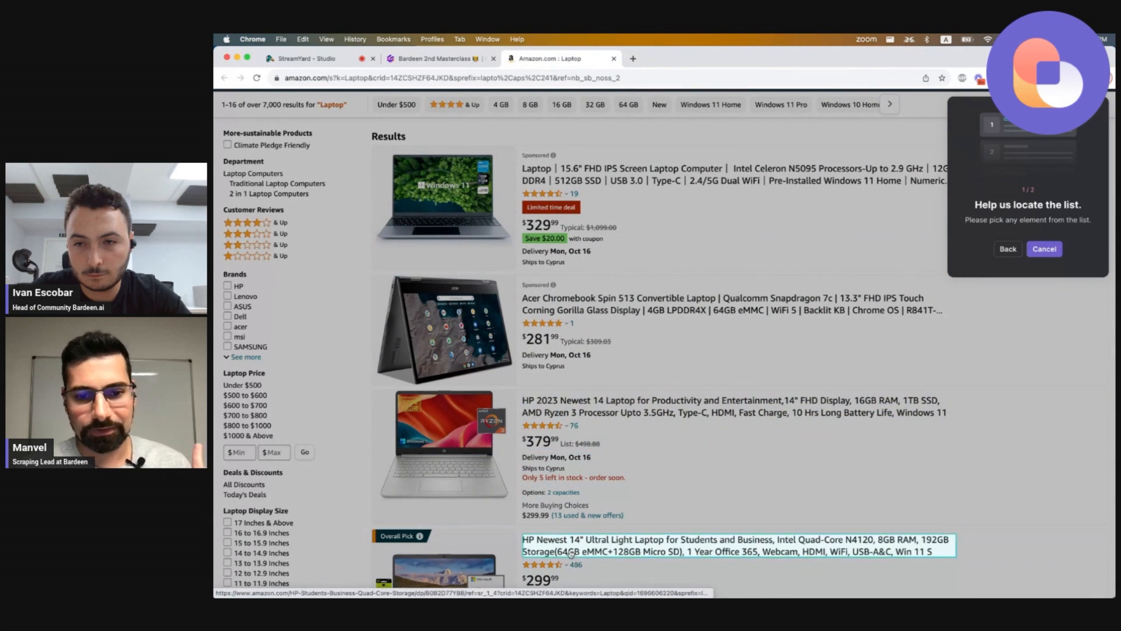
{"action": "left_click", "coordinate": [570, 414]}
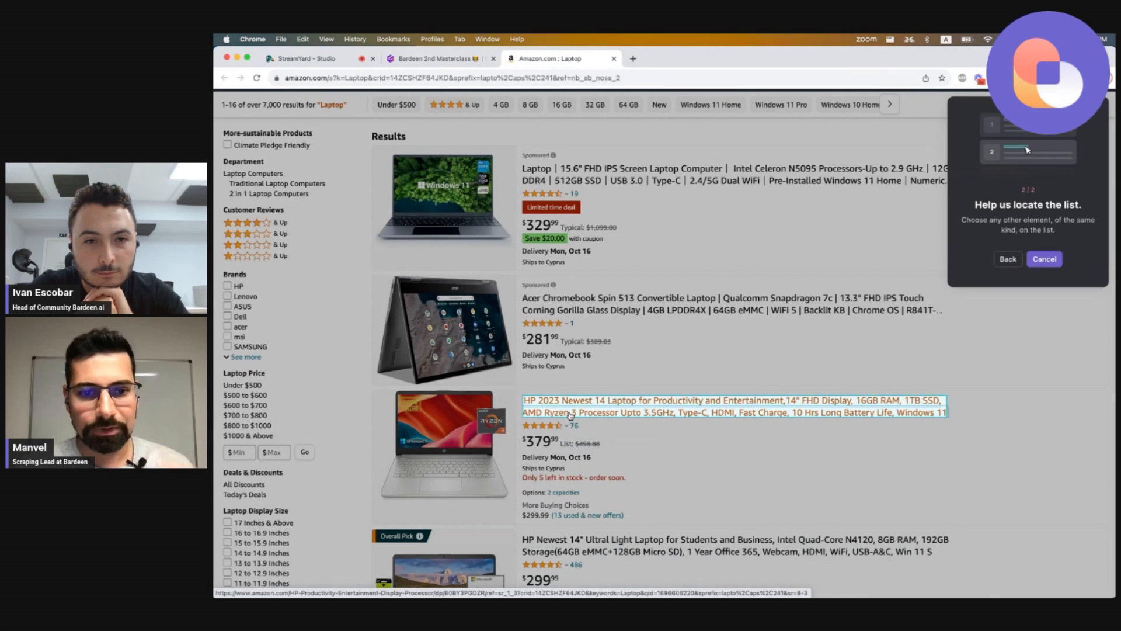
{"action": "scroll", "coordinate": [576, 423], "scroll_direction": "down", "scroll_amount": 3}
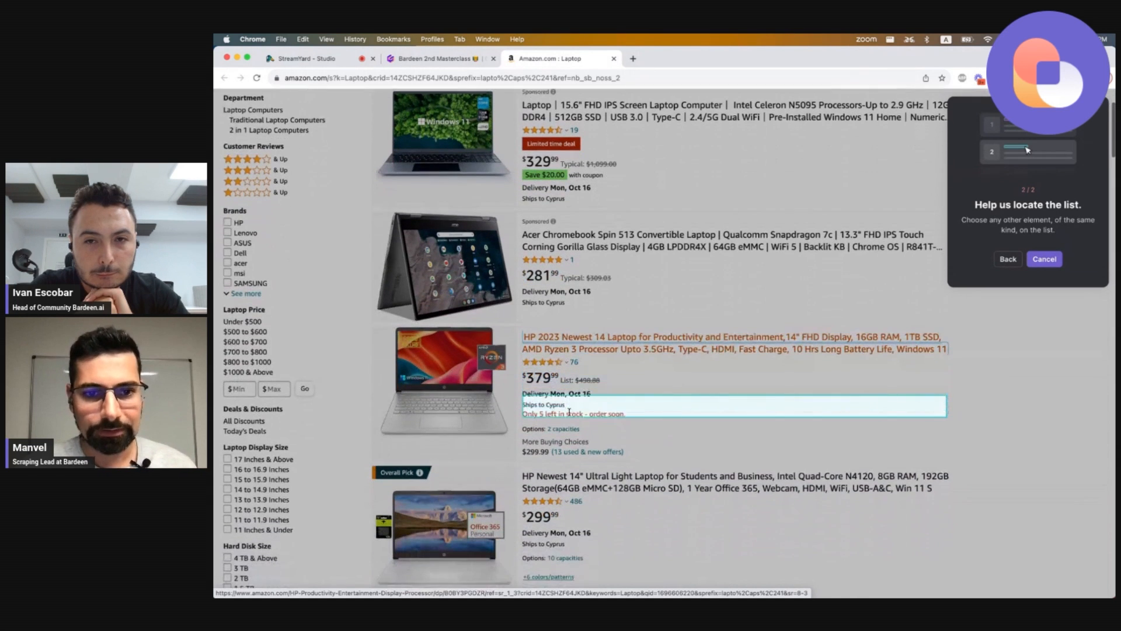
{"action": "left_click", "coordinate": [565, 474]}
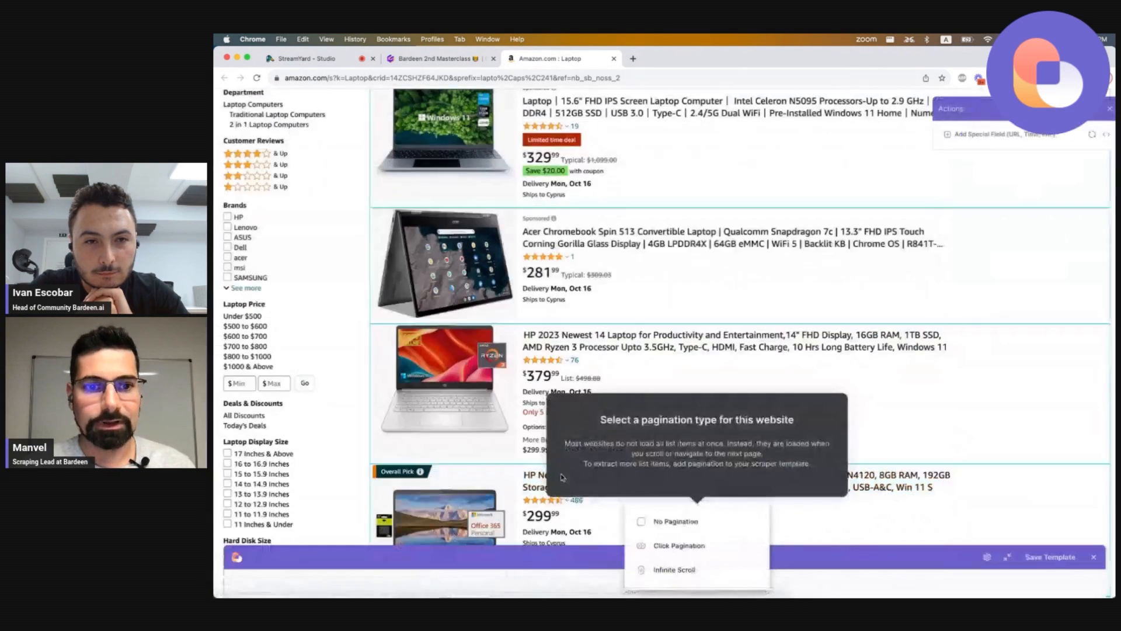
{"action": "left_click", "coordinate": [566, 361]}
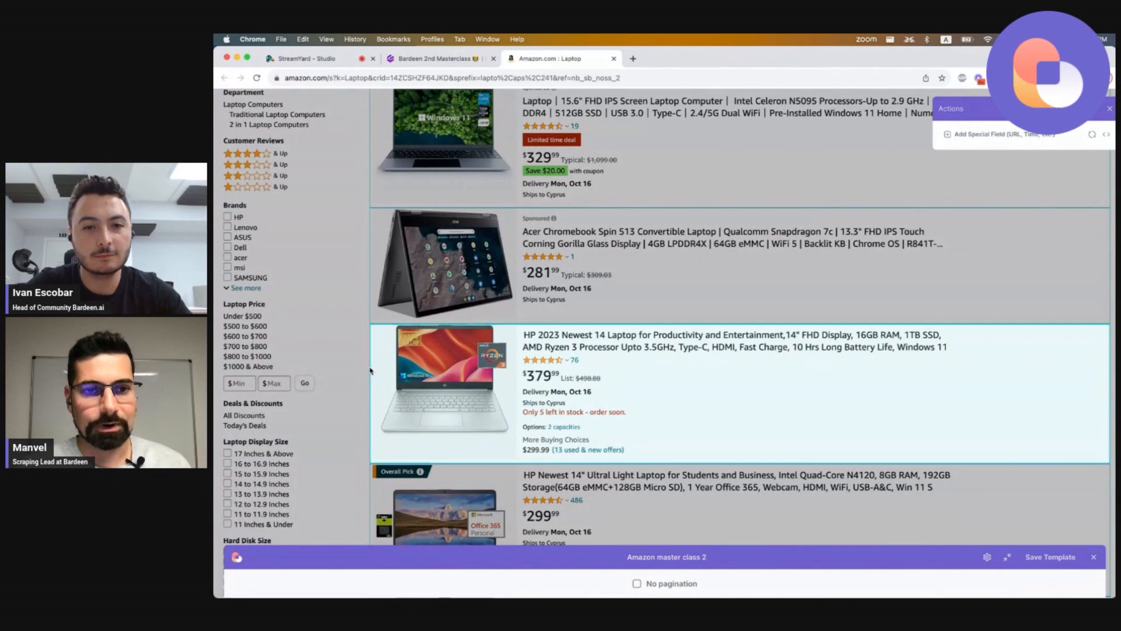
Switch to the masterclass slides and open the Skip containers CodePen link from the Scraping playground slide.
{"action": "scroll", "coordinate": [370, 371], "scroll_direction": "up", "scroll_amount": 3}
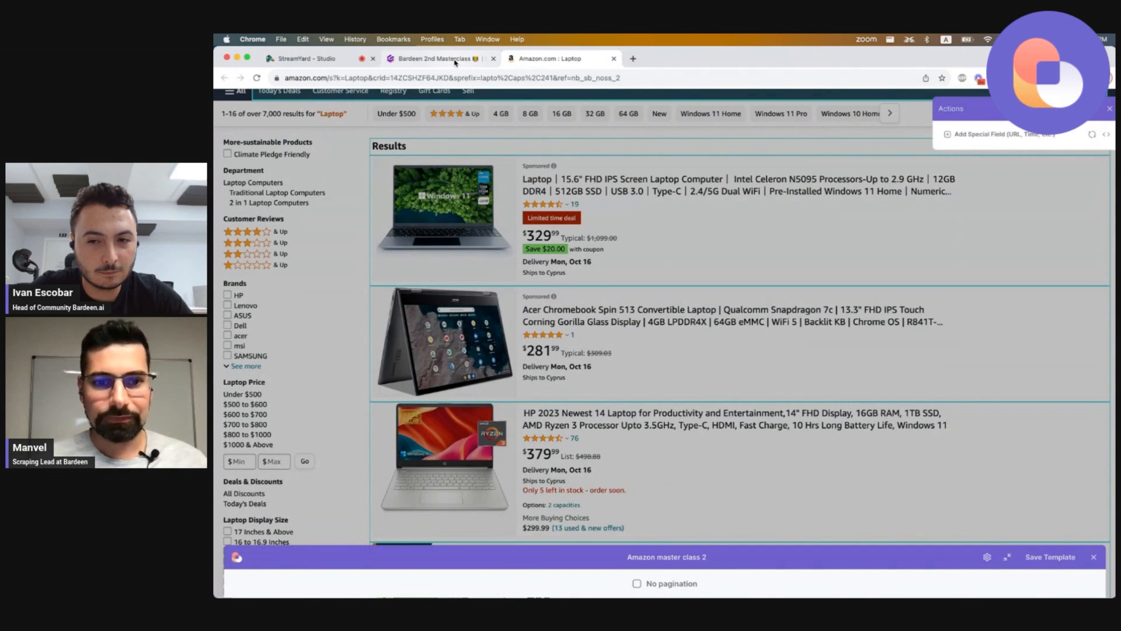
{"action": "left_click", "coordinate": [455, 61]}
{"action": "scroll", "coordinate": [611, 391], "scroll_direction": "down", "scroll_amount": 1}
{"action": "scroll", "coordinate": [611, 398], "scroll_direction": "down", "scroll_amount": 2}
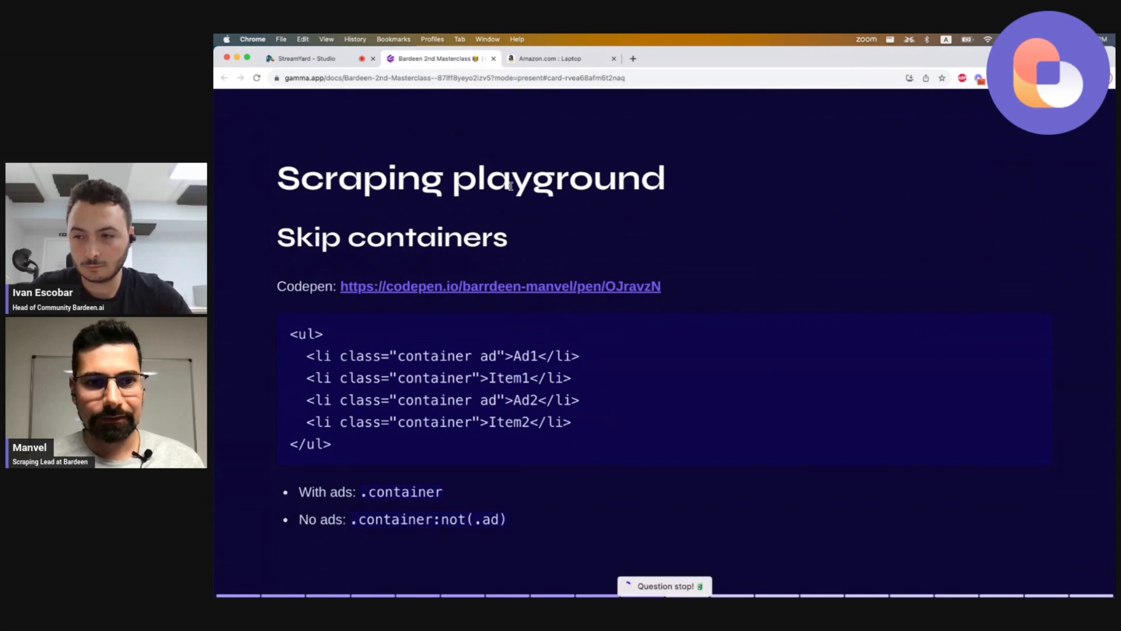
{"action": "left_click", "coordinate": [467, 287]}
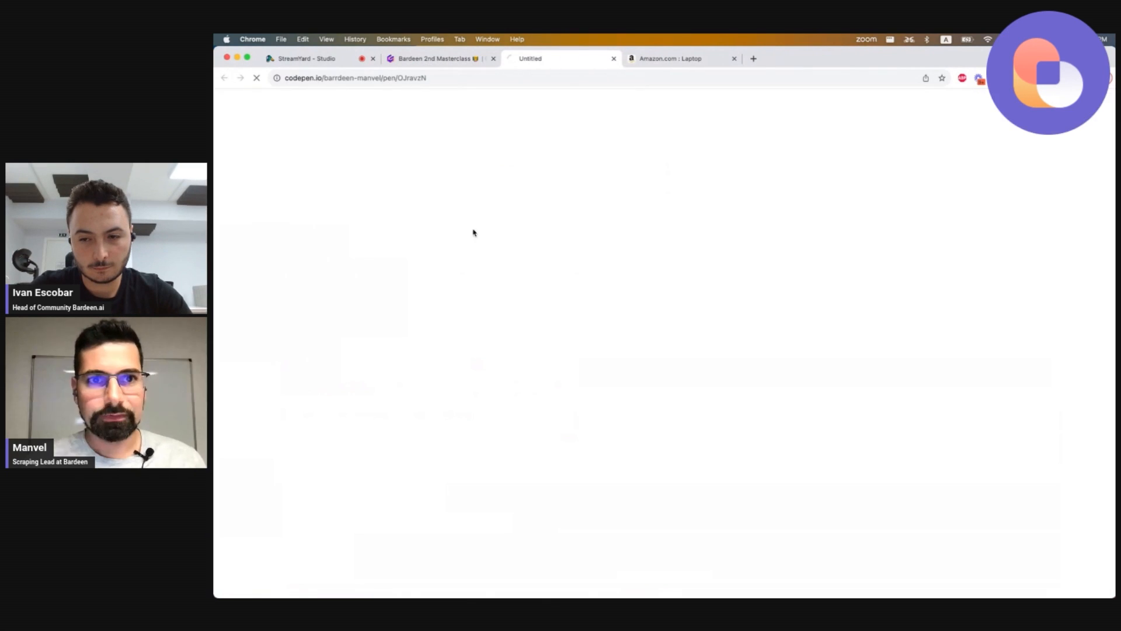
{"action": "left_click", "coordinate": [450, 60]}
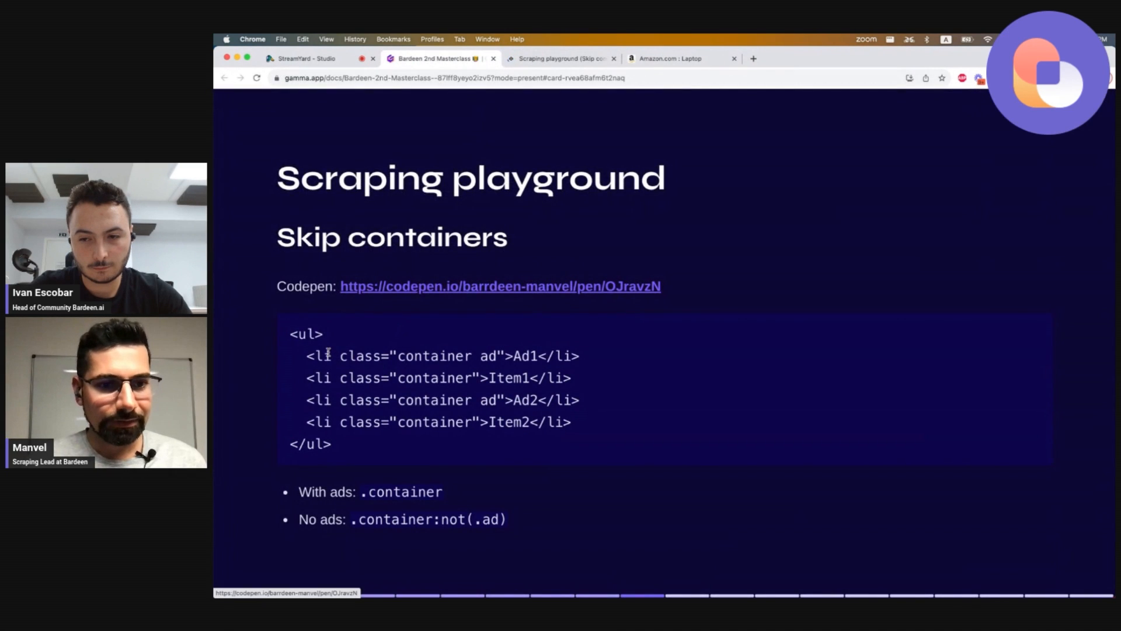
{"action": "left_click", "coordinate": [570, 59]}
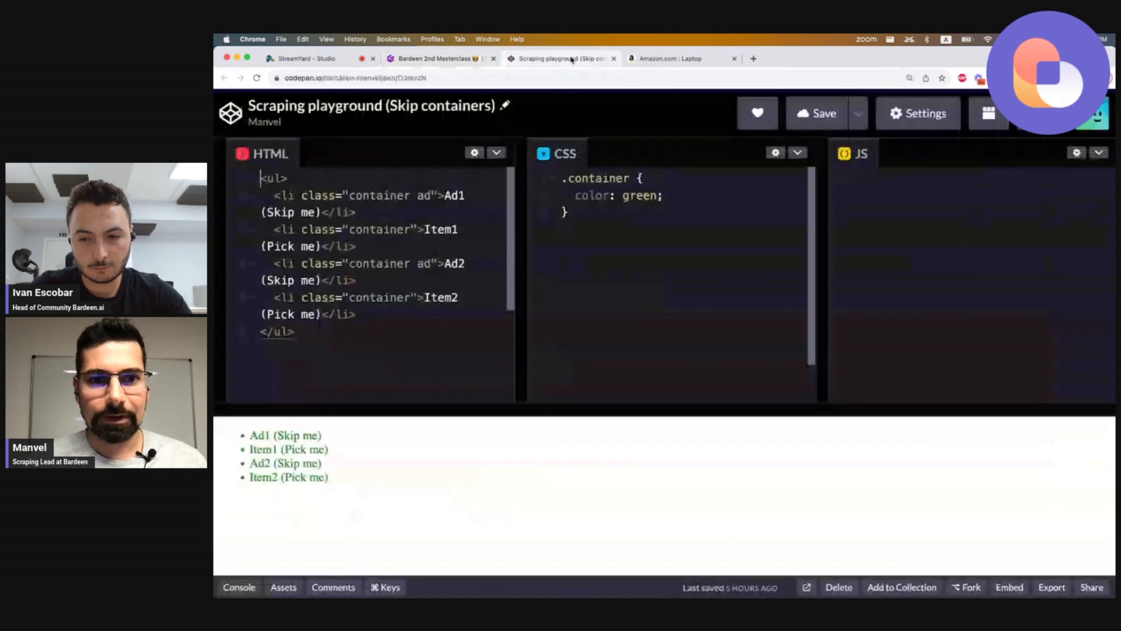
Resize the CodePen editor panes so the HTML and CSS panels are wider.
{"action": "left_click_drag", "start_coordinate": [520, 282], "coordinate": [714, 279]}
{"action": "left_click_drag", "start_coordinate": [826, 265], "coordinate": [1038, 274]}
{"action": "left_click", "coordinate": [282, 178]}
{"action": "double_click", "coordinate": [269, 178]}
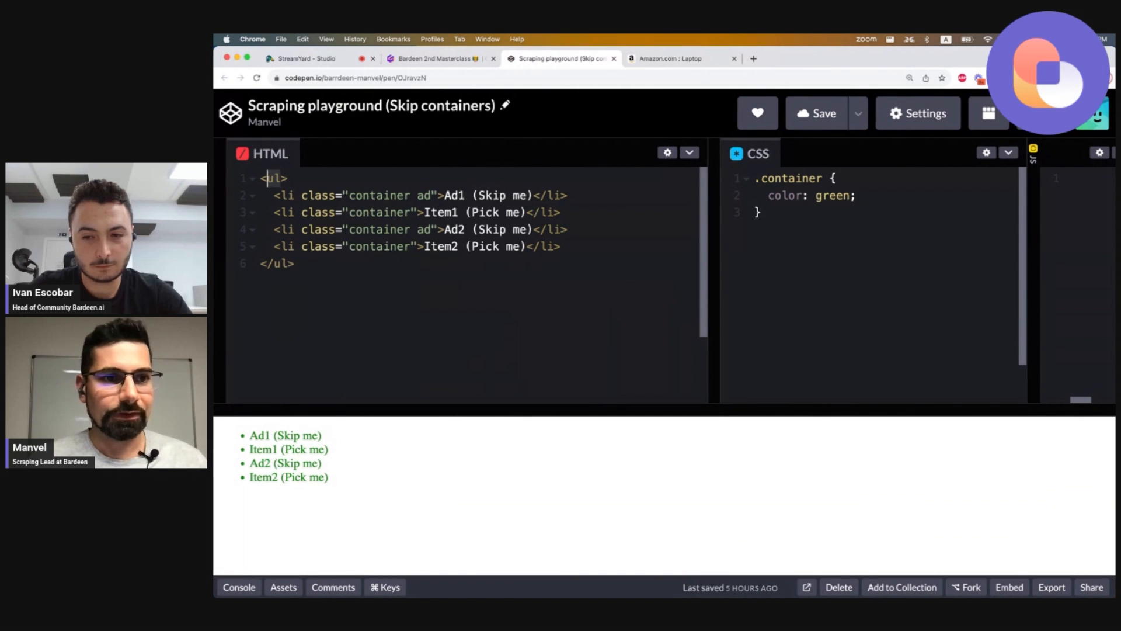
Examine the container and ad class names in the HTML, the CSS selector, and the preview list items.
{"action": "key", "text": "Right"}
{"action": "key", "text": "Down"}
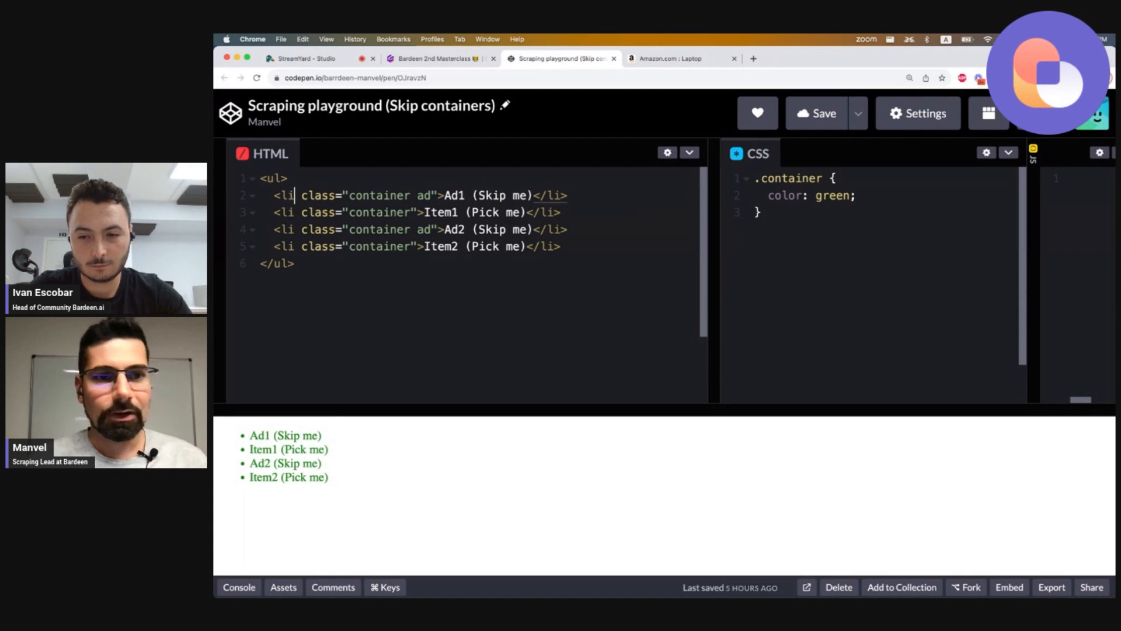
{"action": "key", "text": "alt+shift+Right"}
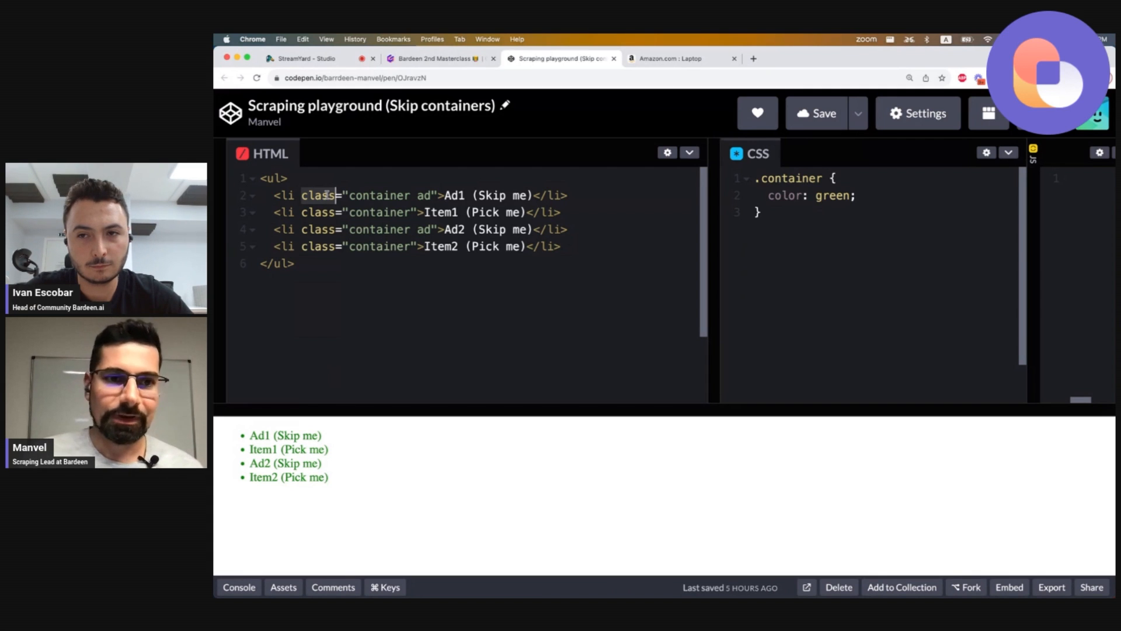
{"action": "double_click", "coordinate": [375, 195]}
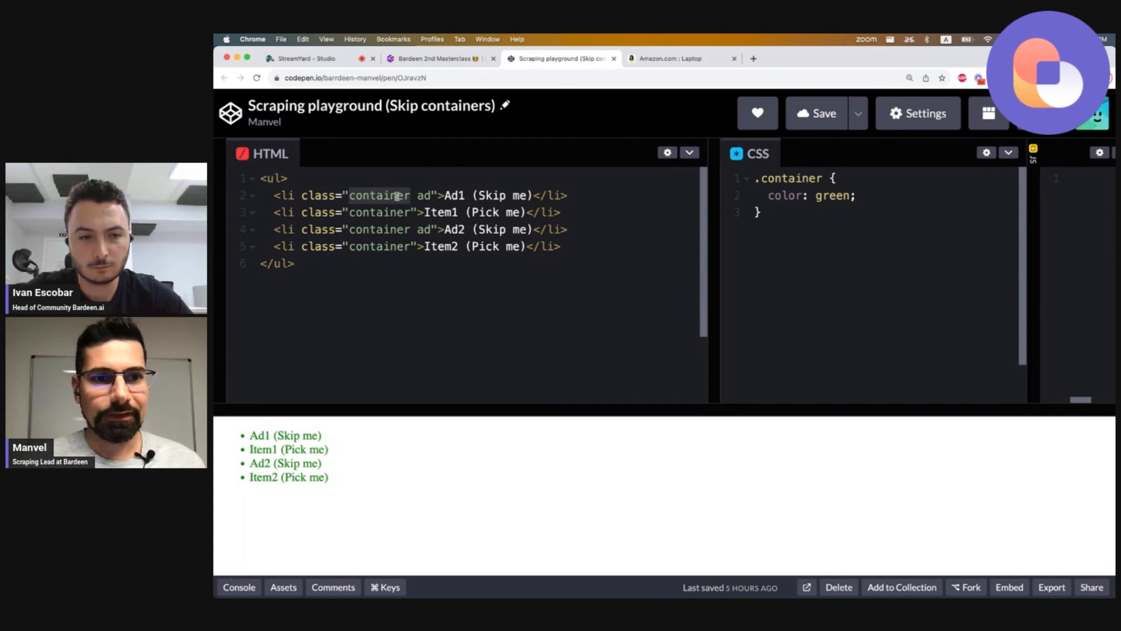
{"action": "double_click", "coordinate": [798, 183]}
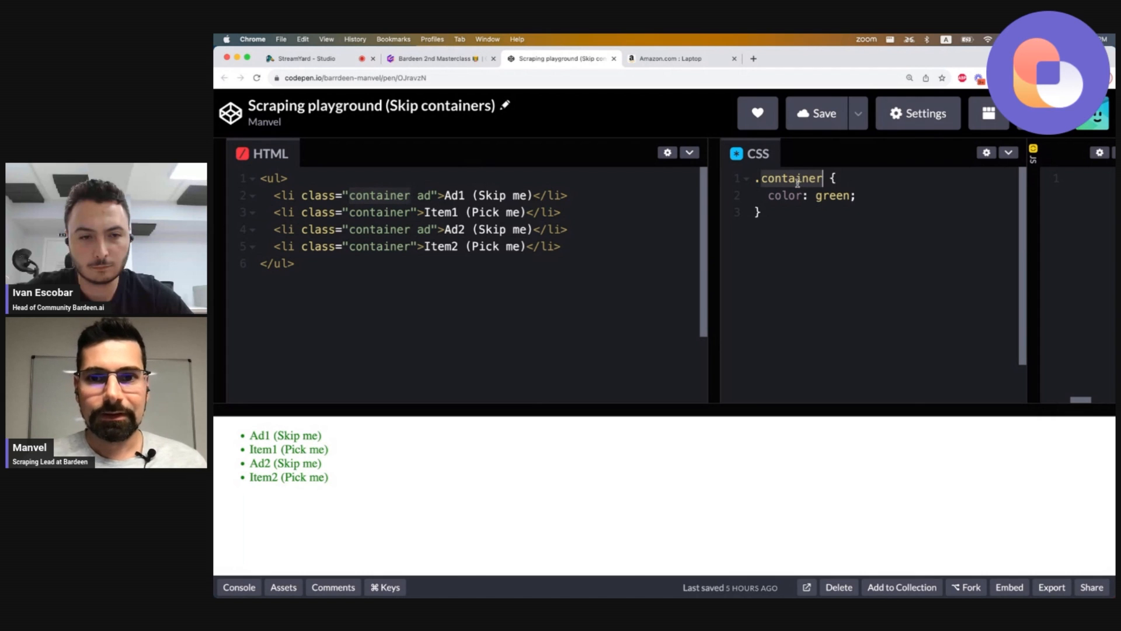
{"action": "left_click", "coordinate": [365, 213]}
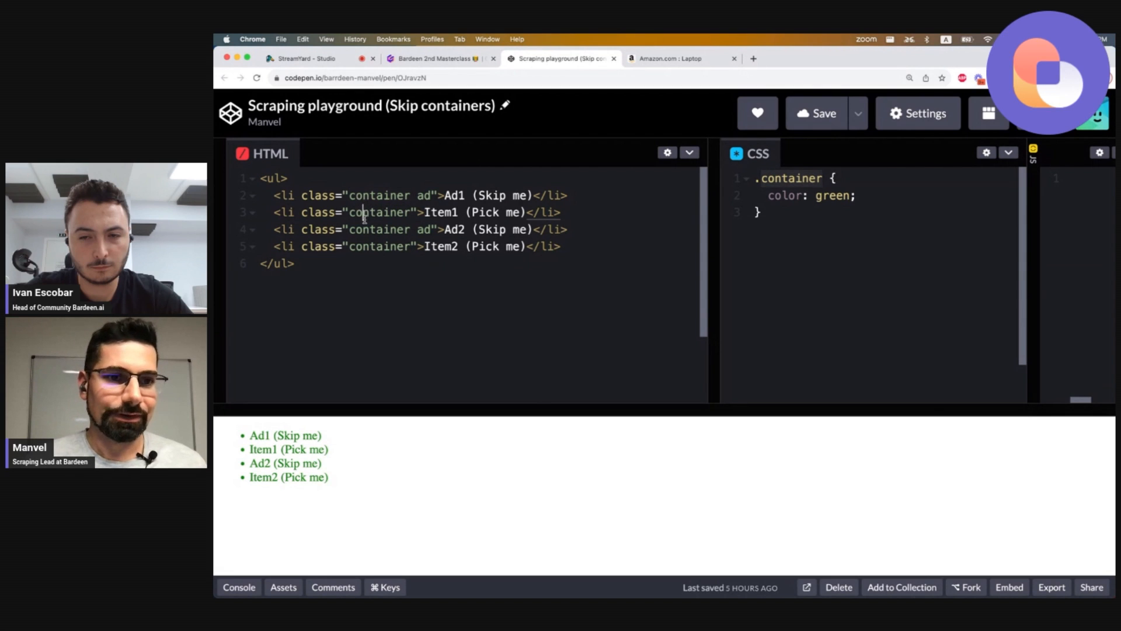
{"action": "double_click", "coordinate": [364, 230]}
{"action": "left_click", "coordinate": [377, 195]}
{"action": "double_click", "coordinate": [371, 212]}
{"action": "left_click", "coordinate": [371, 212]}
{"action": "double_click", "coordinate": [377, 195]}
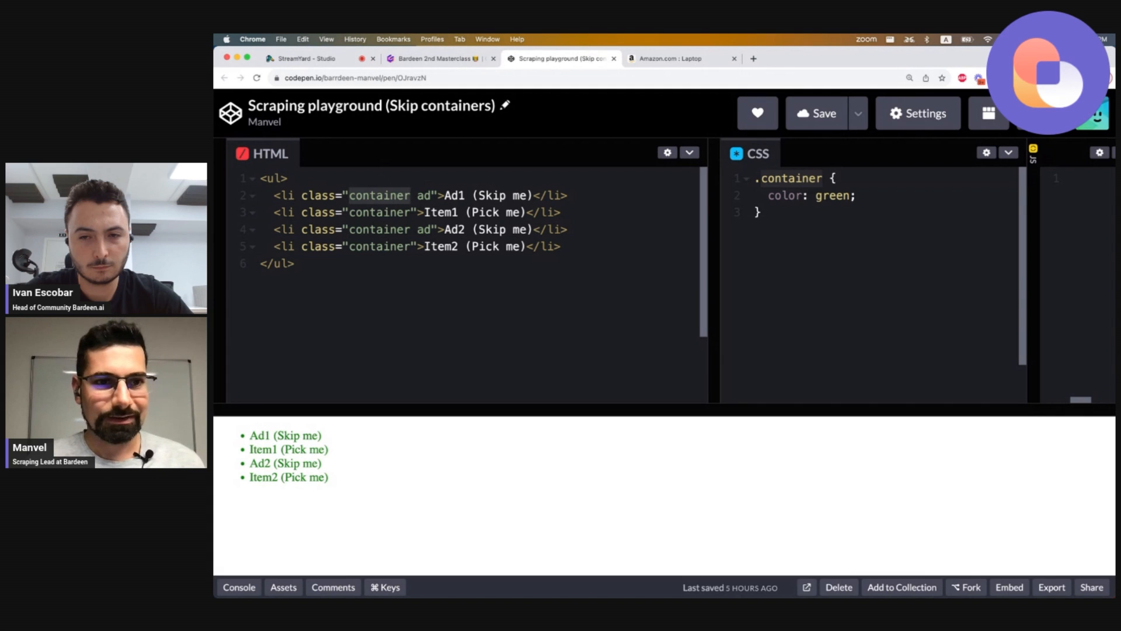
{"action": "left_click_drag", "start_coordinate": [417, 196], "coordinate": [431, 195]}
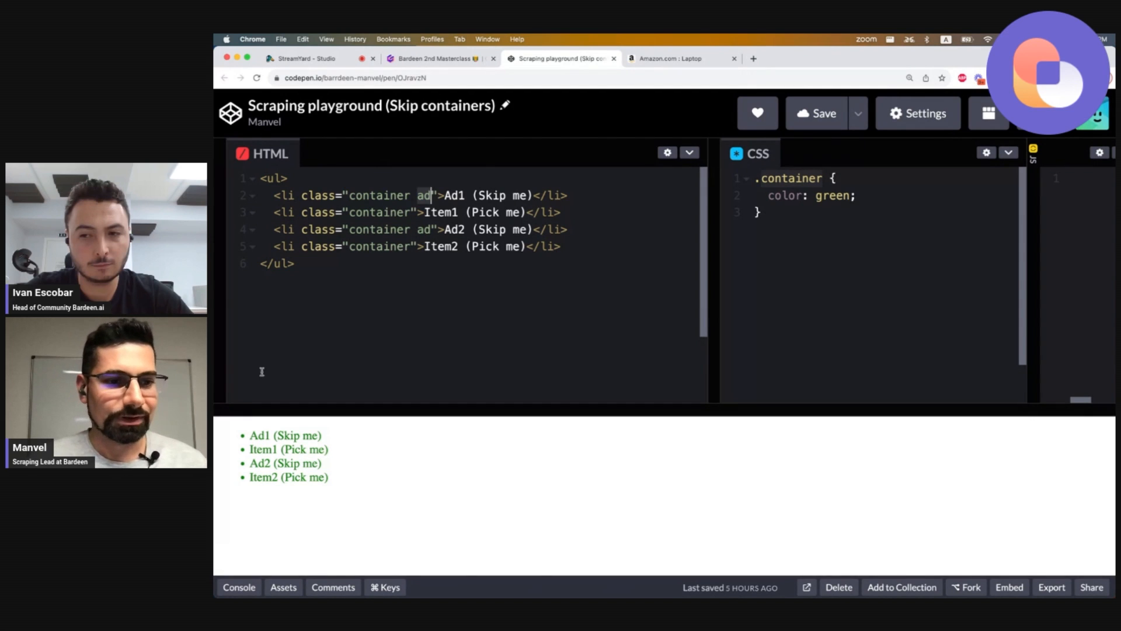
{"action": "left_click_drag", "start_coordinate": [251, 436], "coordinate": [341, 475]}
{"action": "left_click_drag", "start_coordinate": [250, 435], "coordinate": [335, 478]}
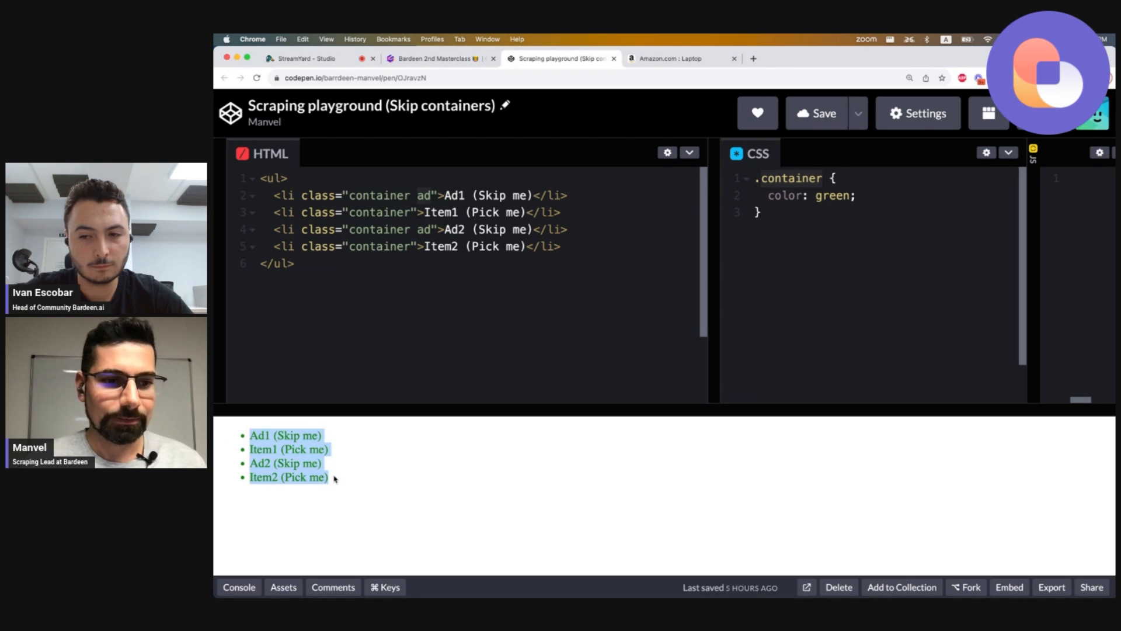
{"action": "double_click", "coordinate": [326, 196]}
{"action": "double_click", "coordinate": [425, 195]}
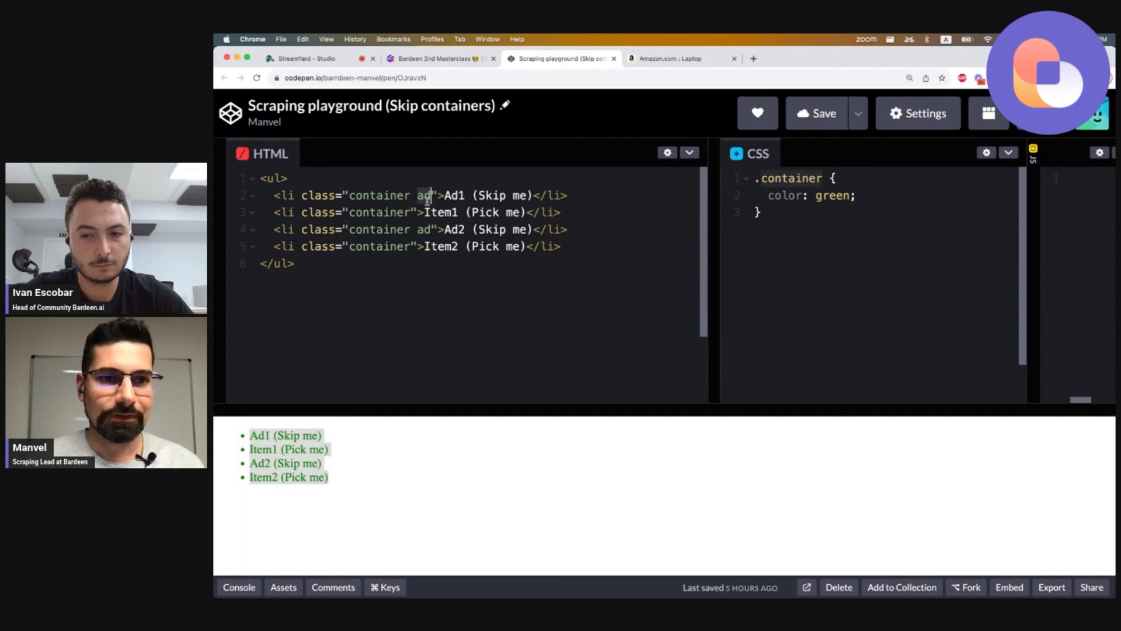
Change the CSS selector to .container:not(.ad) and highlight the resulting Pick me items in the preview.
{"action": "left_click", "coordinate": [829, 180]}
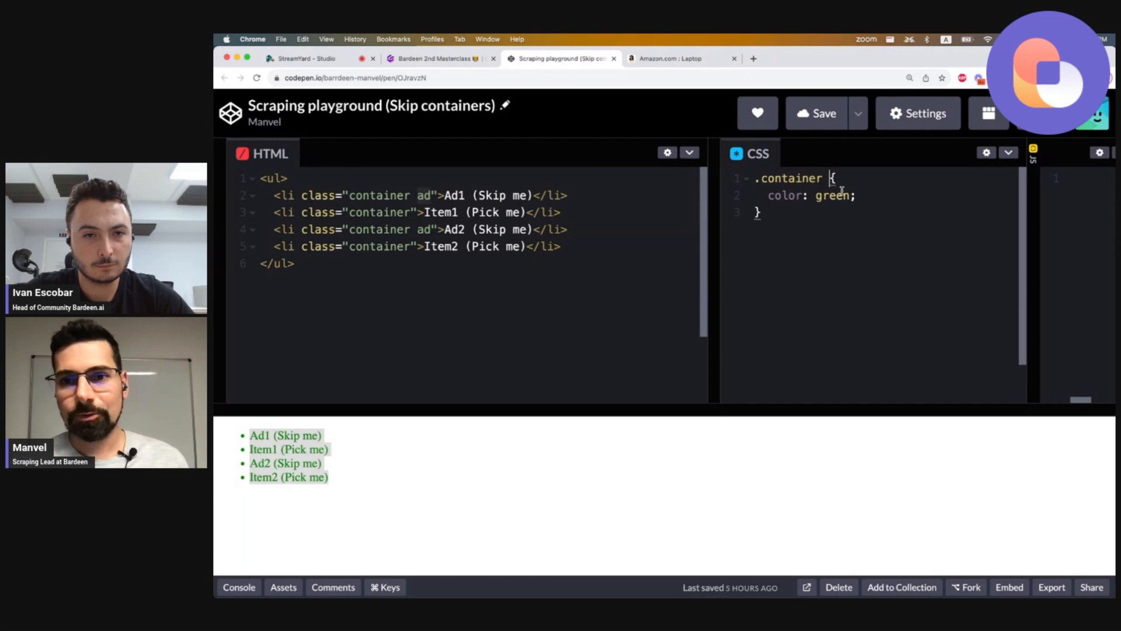
{"action": "type", "text": ":not"}
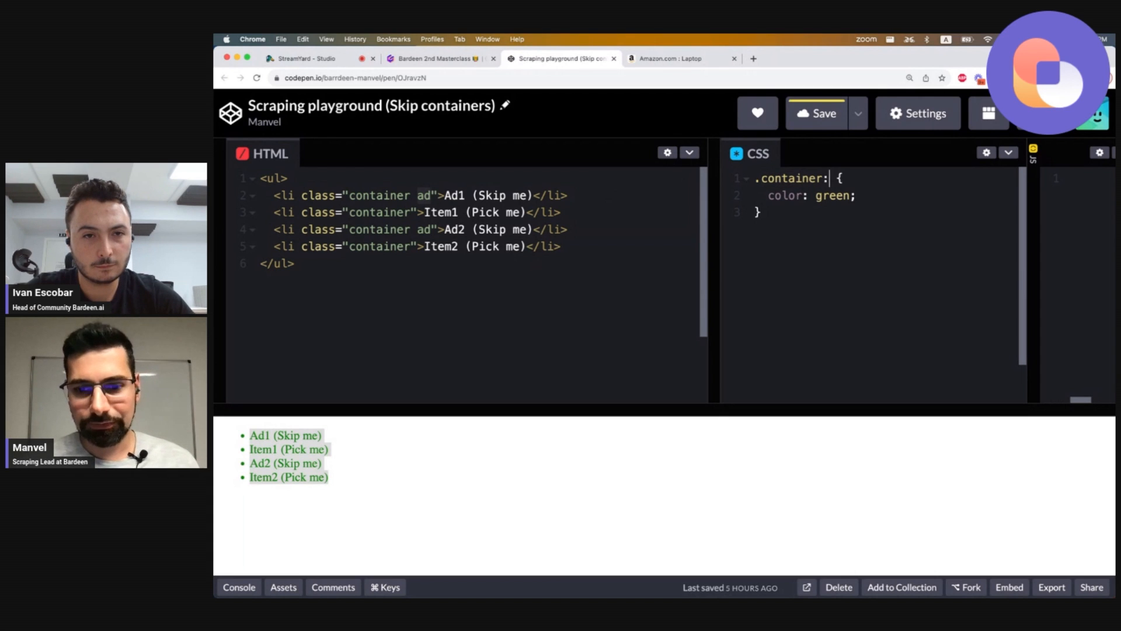
{"action": "type", "text": "()"}
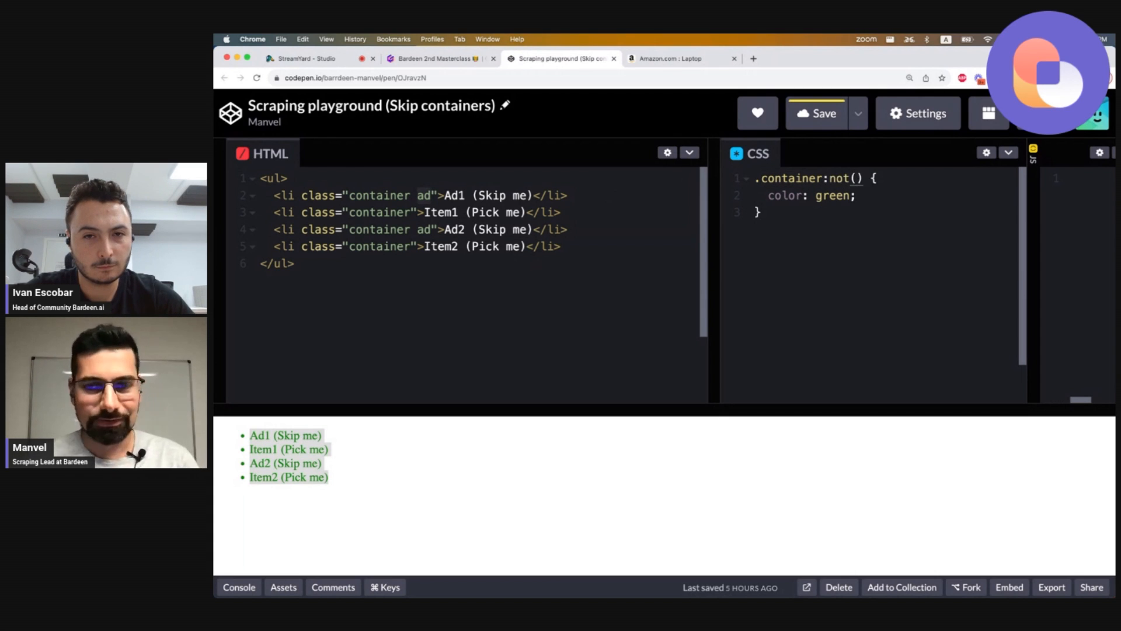
{"action": "key", "text": "Left"}
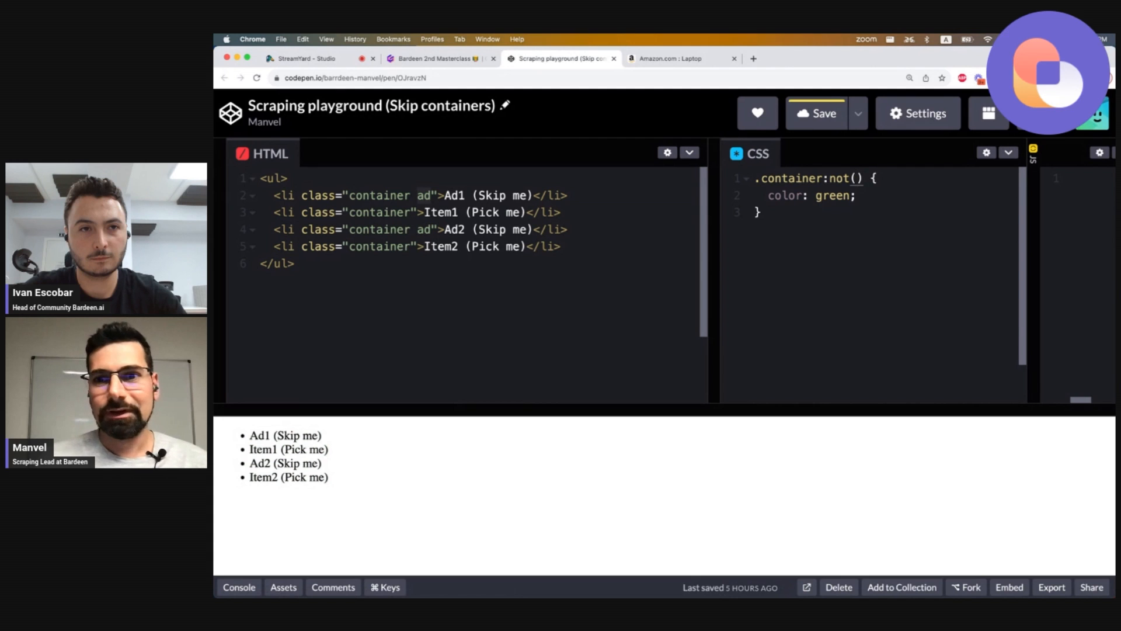
{"action": "key", "text": "Left"}
{"action": "key", "text": "Left"}
{"action": "key", "text": "Left"}
{"action": "key", "text": "Left"}
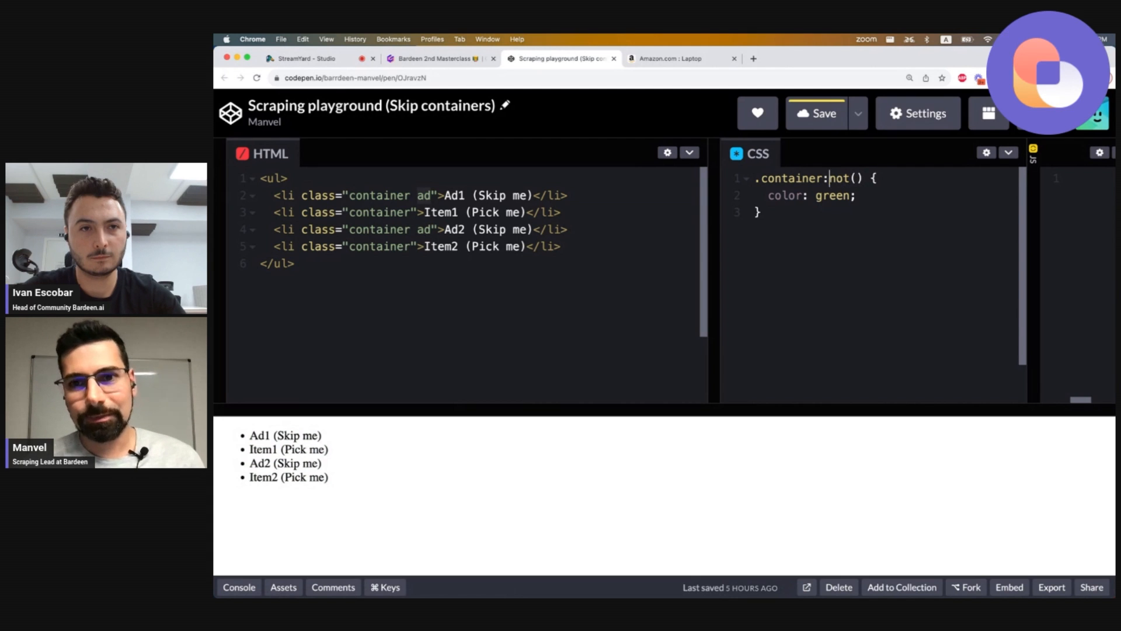
{"action": "key", "text": "super+shift+Left"}
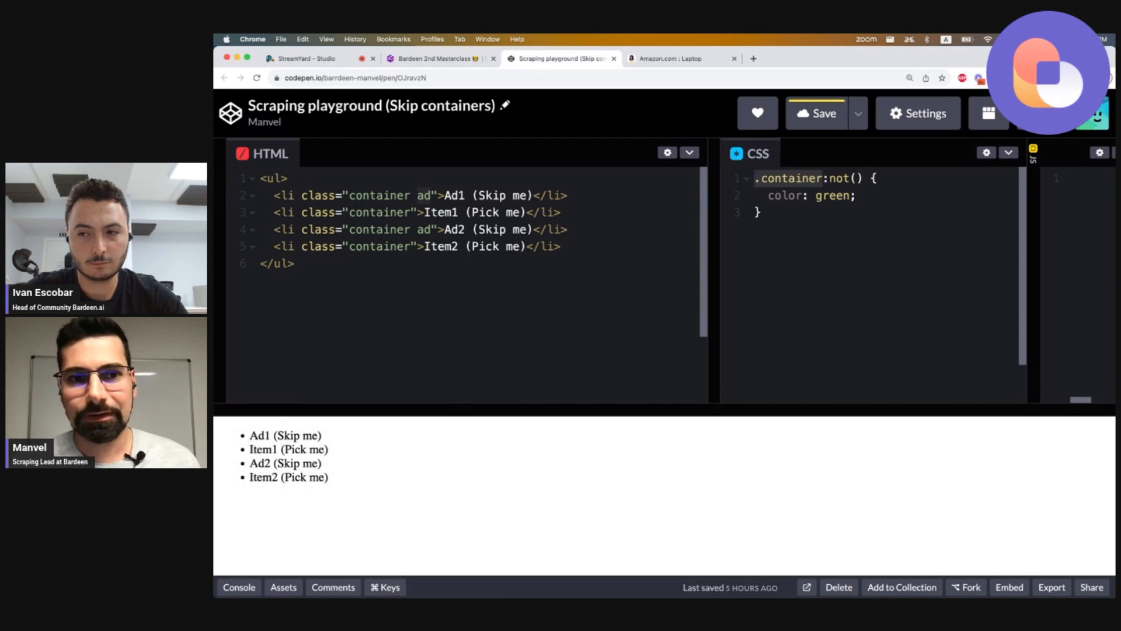
{"action": "key", "text": "Right"}
{"action": "key", "text": "Right"}
{"action": "key", "text": "Right"}
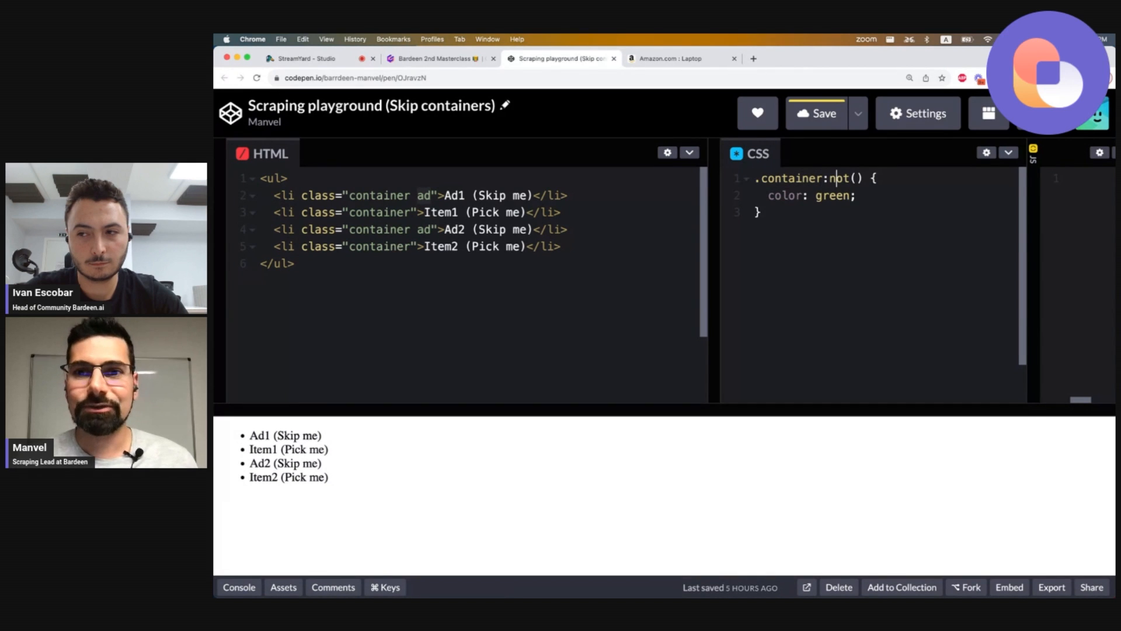
{"action": "type", "text": ".ad"}
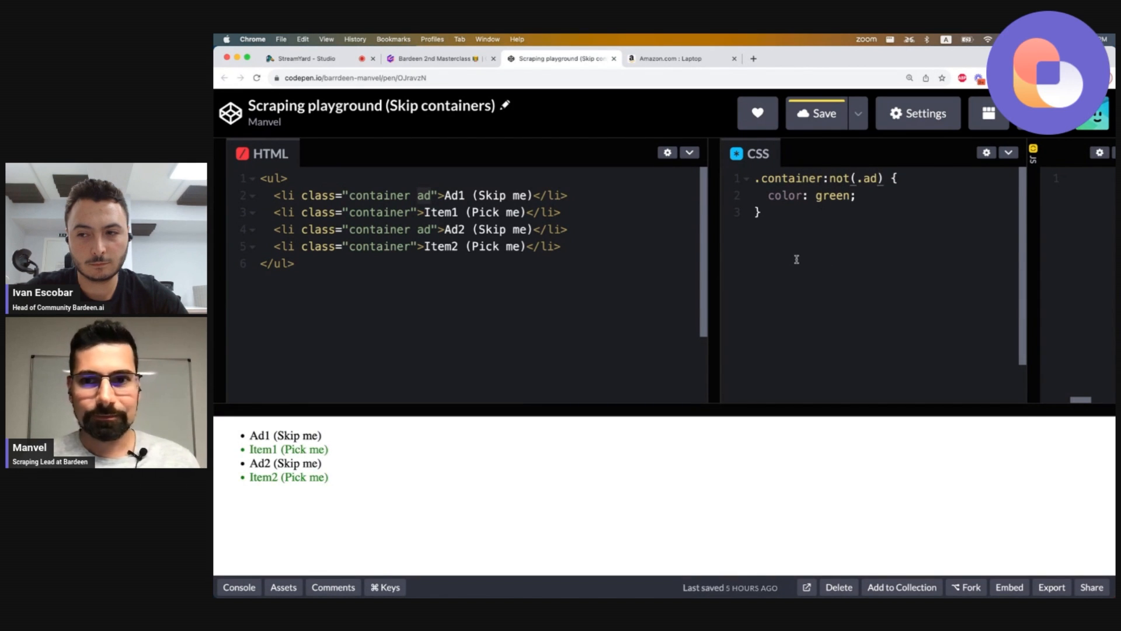
{"action": "left_click_drag", "start_coordinate": [250, 448], "coordinate": [250, 475]}
{"action": "left_click", "coordinate": [337, 479]}
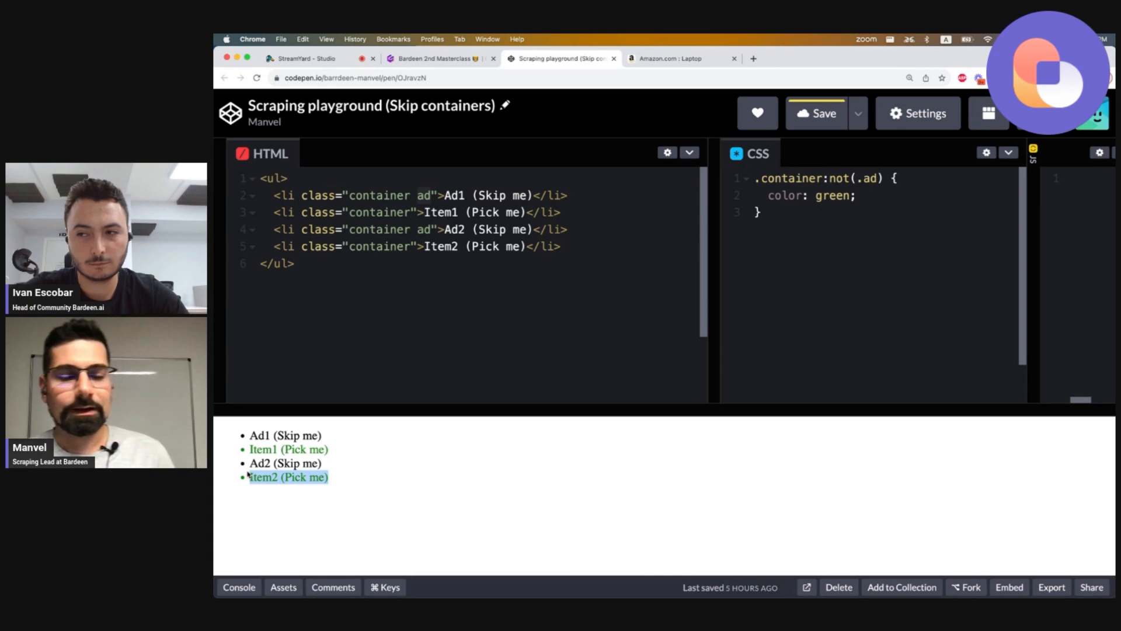
{"action": "left_click_drag", "start_coordinate": [339, 451], "coordinate": [250, 452]}
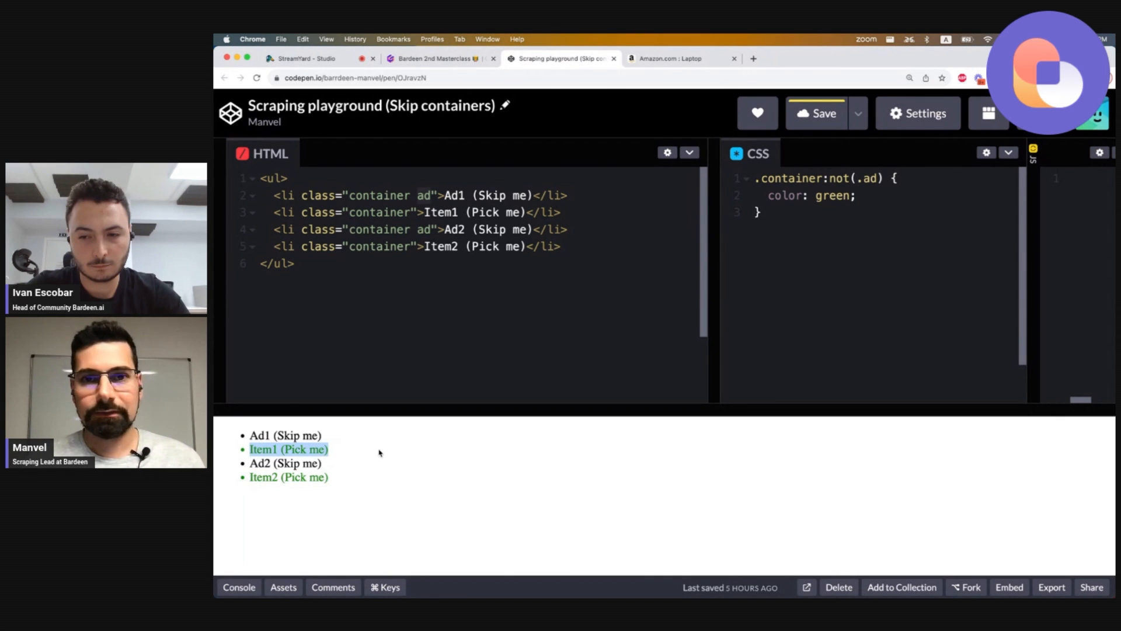
Return to the Amazon tab and inspect the first listing's Sponsored label in DevTools.
{"action": "left_click", "coordinate": [636, 59]}
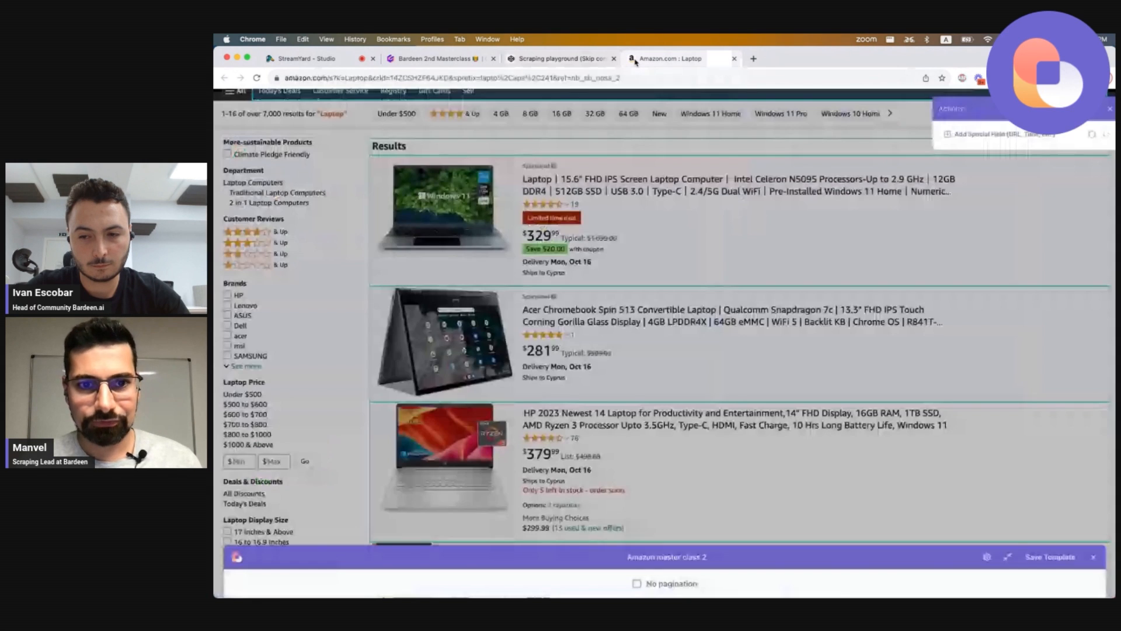
{"action": "right_click", "coordinate": [541, 171]}
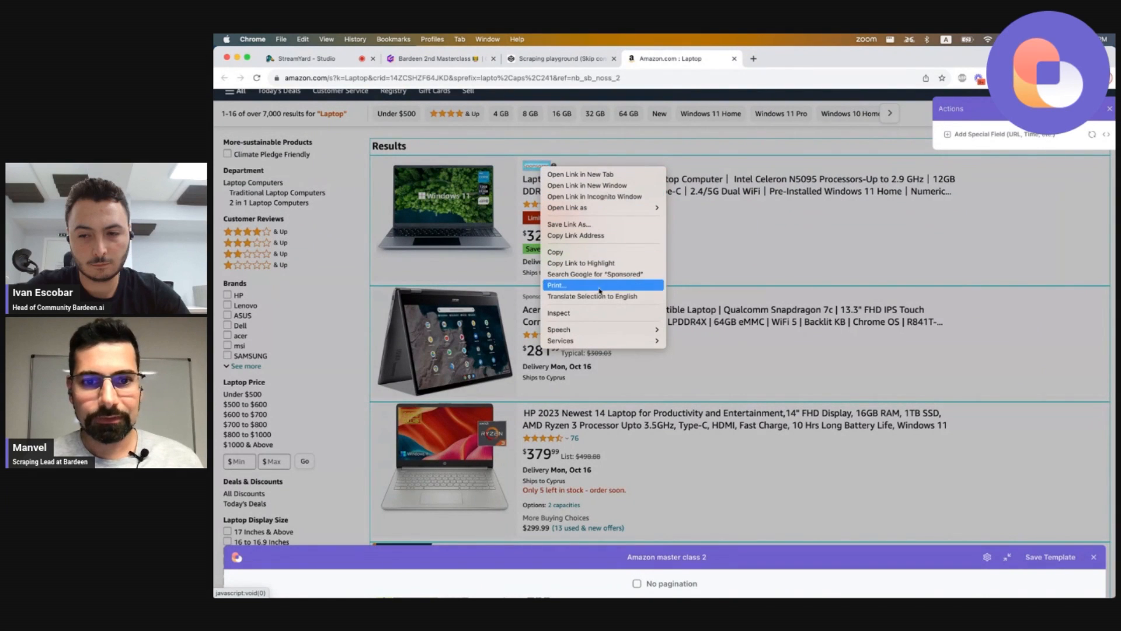
{"action": "left_click", "coordinate": [588, 313]}
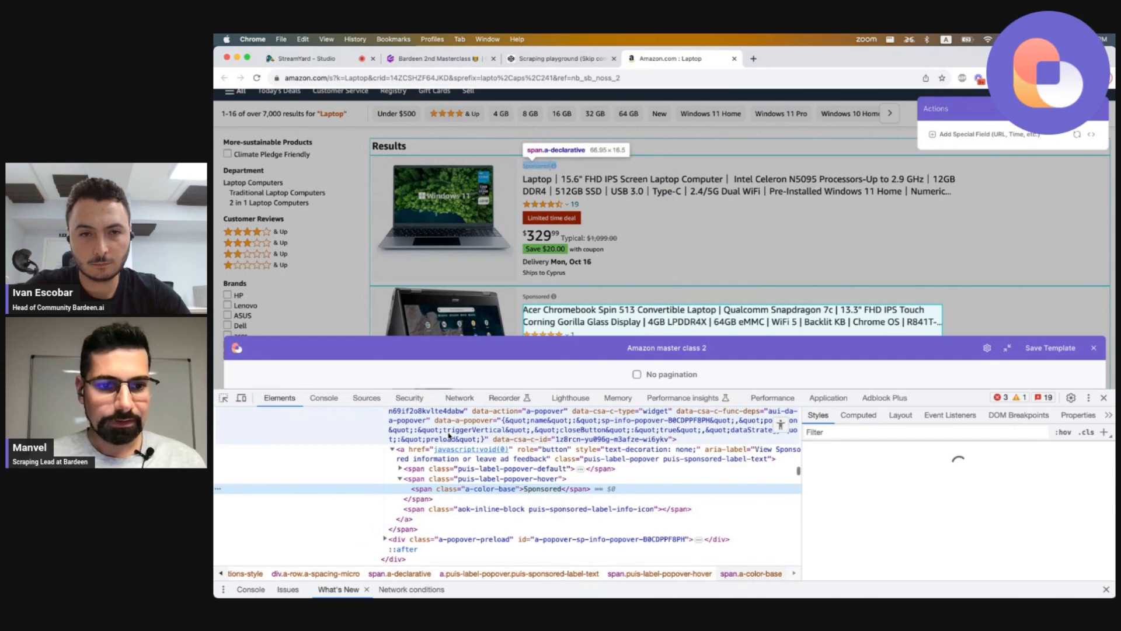
{"action": "scroll", "coordinate": [442, 476], "scroll_direction": "up", "scroll_amount": 2}
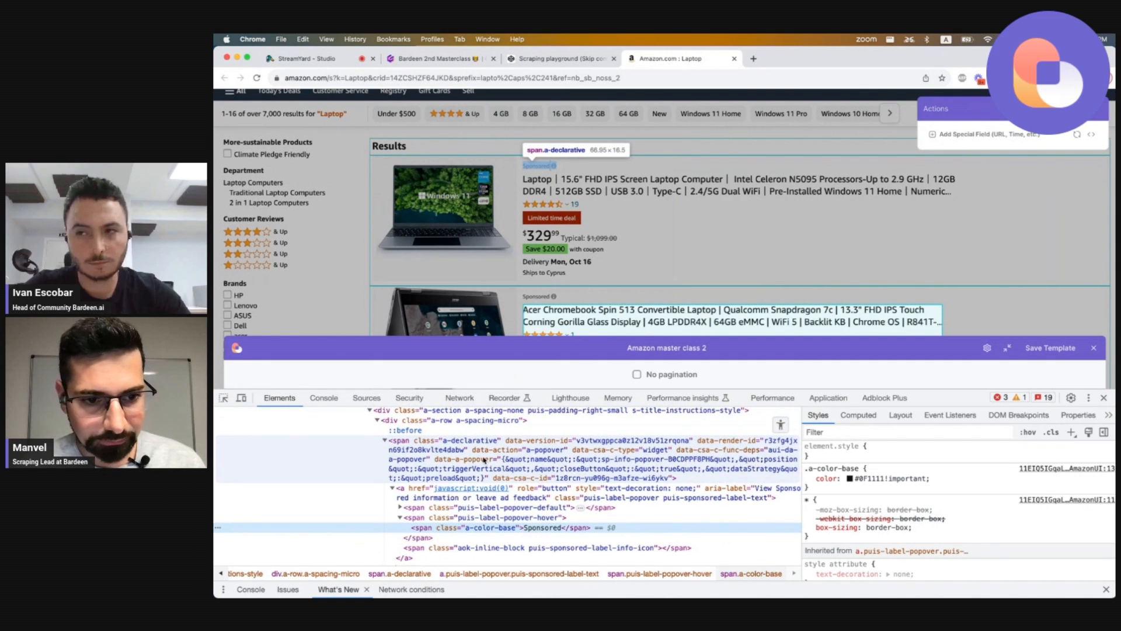
{"action": "scroll", "coordinate": [484, 460], "scroll_direction": "up", "scroll_amount": 2}
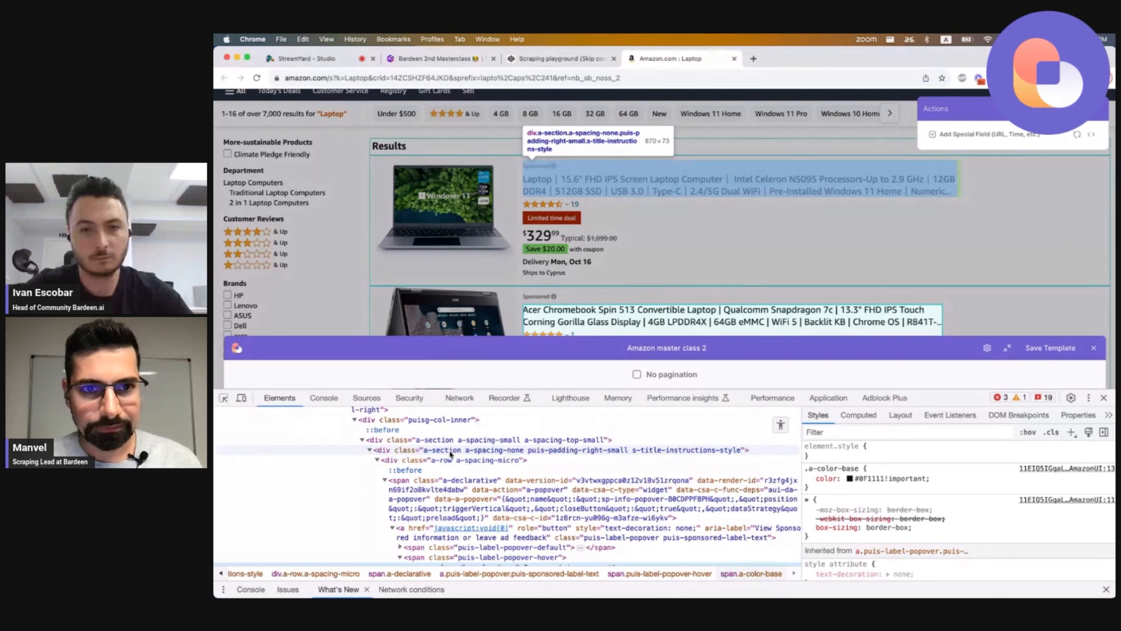
Locate the first sponsored listing's result container div and its AdHolder class in the DevTools markup.
{"action": "scroll", "coordinate": [426, 450], "scroll_direction": "up", "scroll_amount": 4}
{"action": "scroll", "coordinate": [394, 428], "scroll_direction": "up", "scroll_amount": 4}
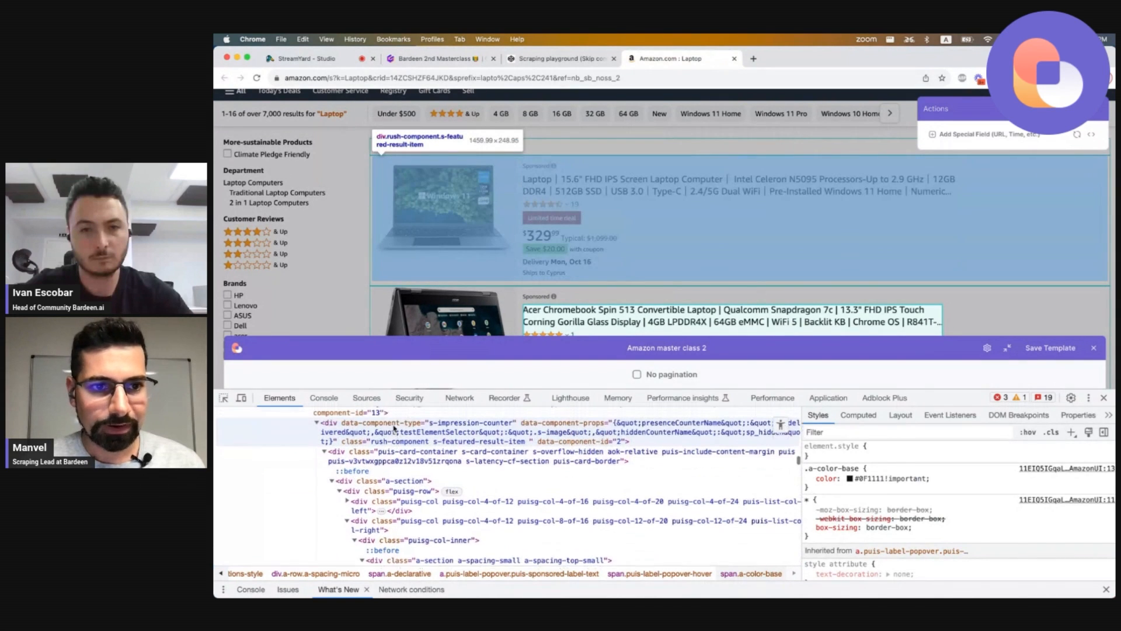
{"action": "scroll", "coordinate": [375, 434], "scroll_direction": "up", "scroll_amount": 4}
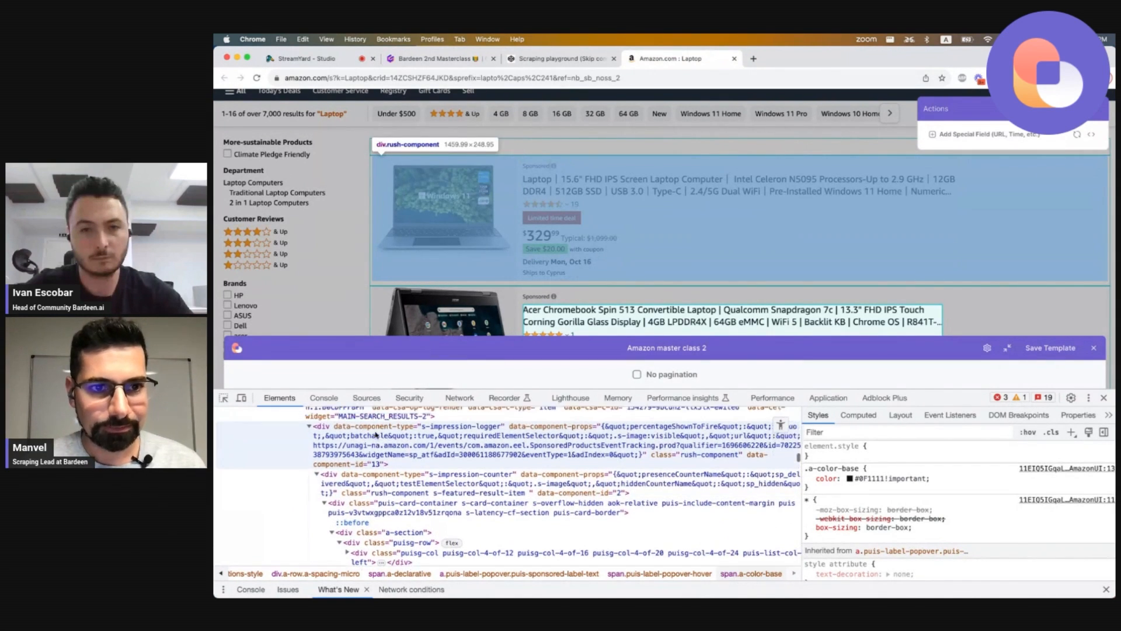
{"action": "scroll", "coordinate": [372, 433], "scroll_direction": "up", "scroll_amount": 4}
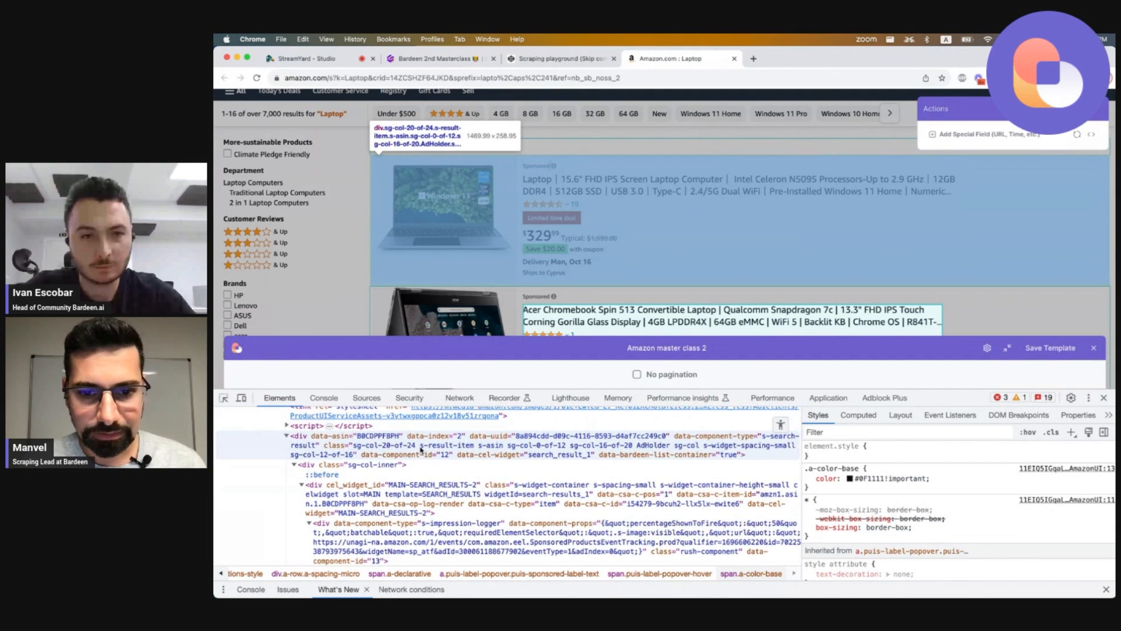
{"action": "left_click", "coordinate": [412, 449]}
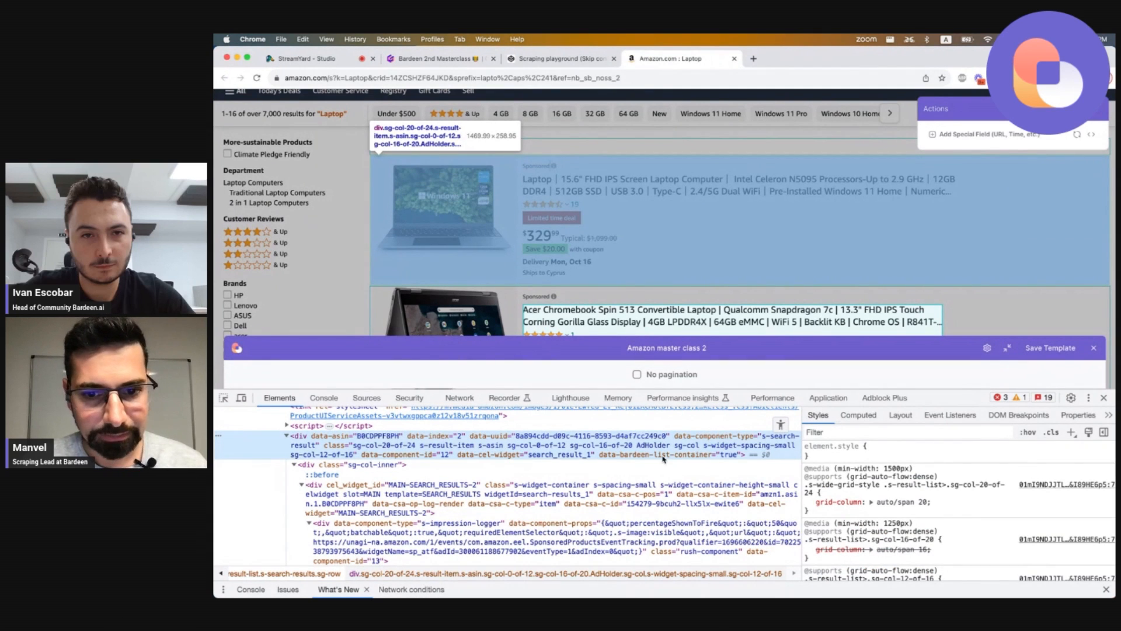
{"action": "scroll", "coordinate": [409, 456], "scroll_direction": "up", "scroll_amount": 2}
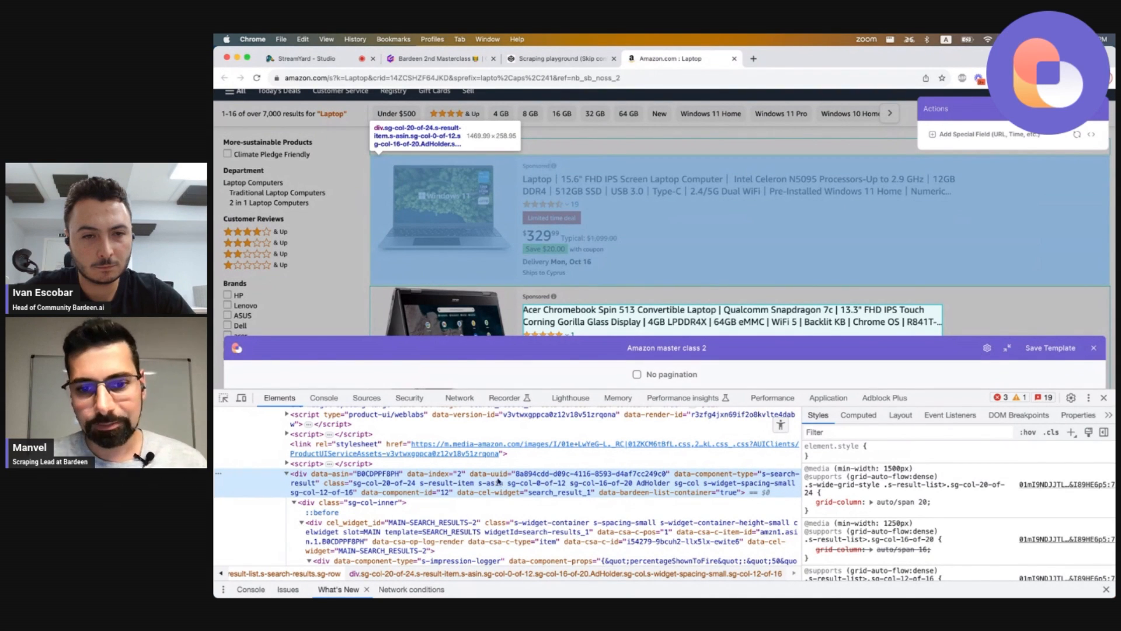
{"action": "double_click", "coordinate": [648, 484]}
{"action": "double_click", "coordinate": [653, 484]}
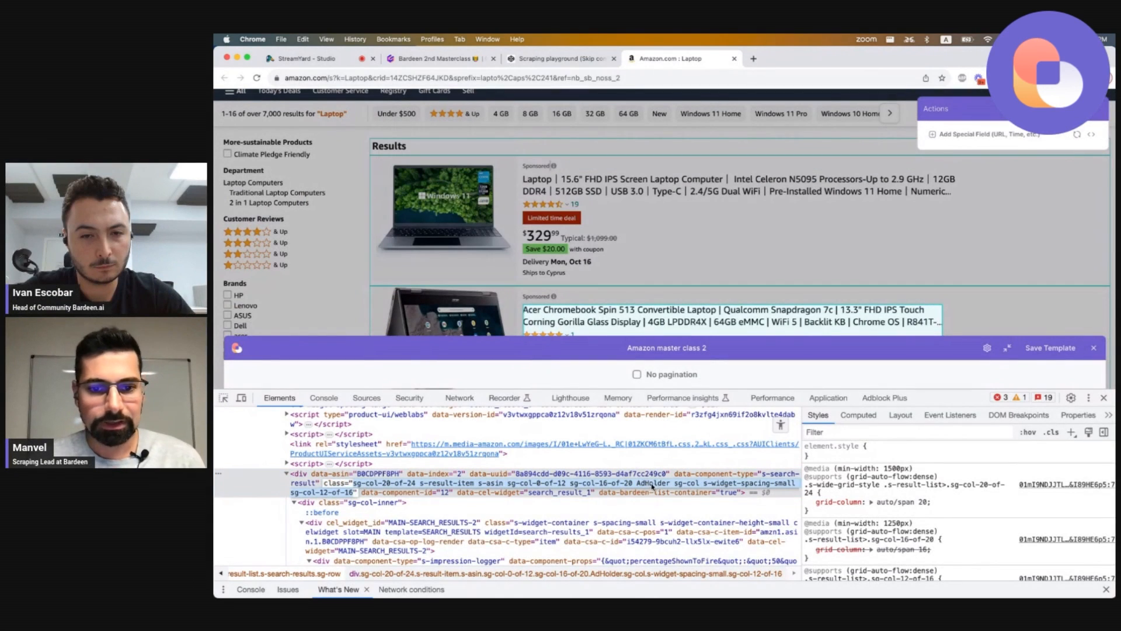
{"action": "double_click", "coordinate": [649, 485]}
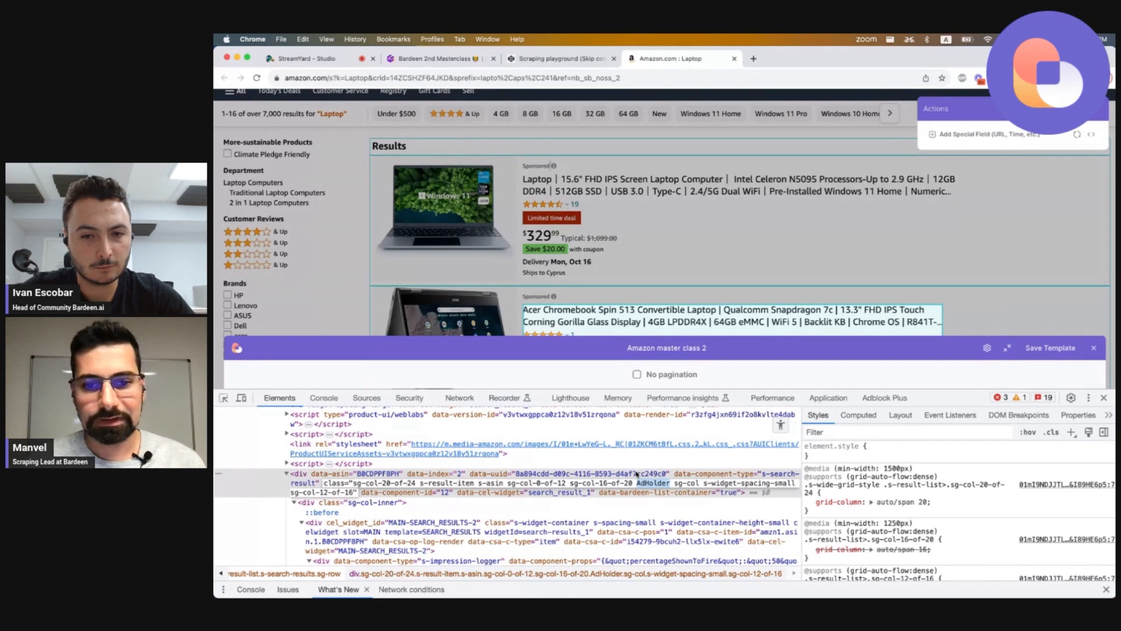
{"action": "left_click", "coordinate": [637, 475]}
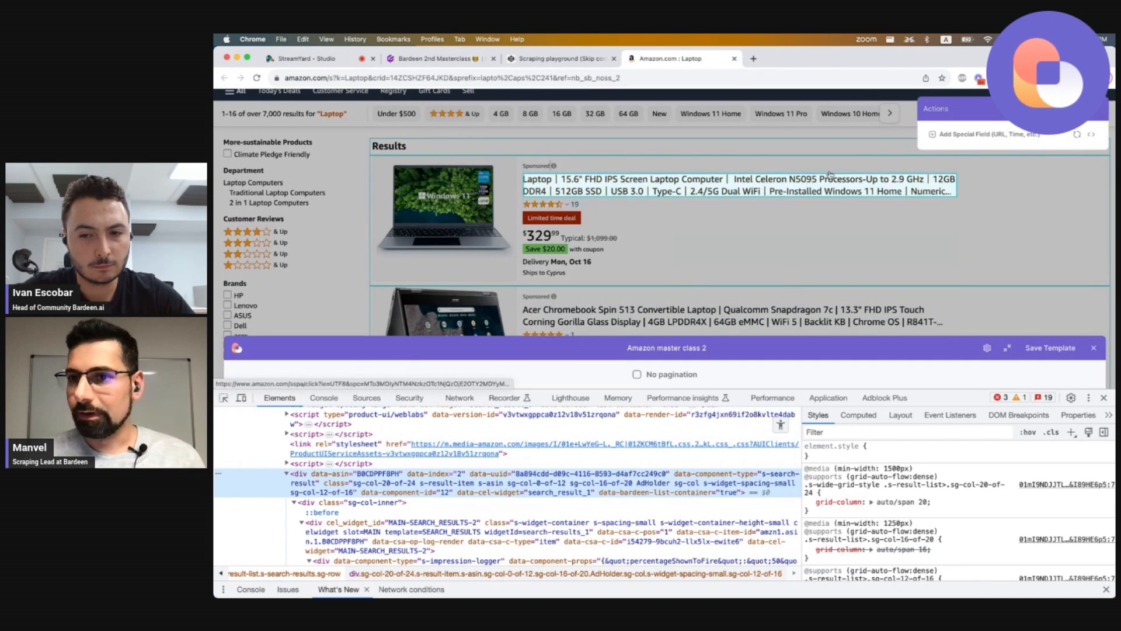
Open the custom container selector and append :not(.AdHolder) to the existing selector, then save it.
{"action": "left_click", "coordinate": [1092, 136]}
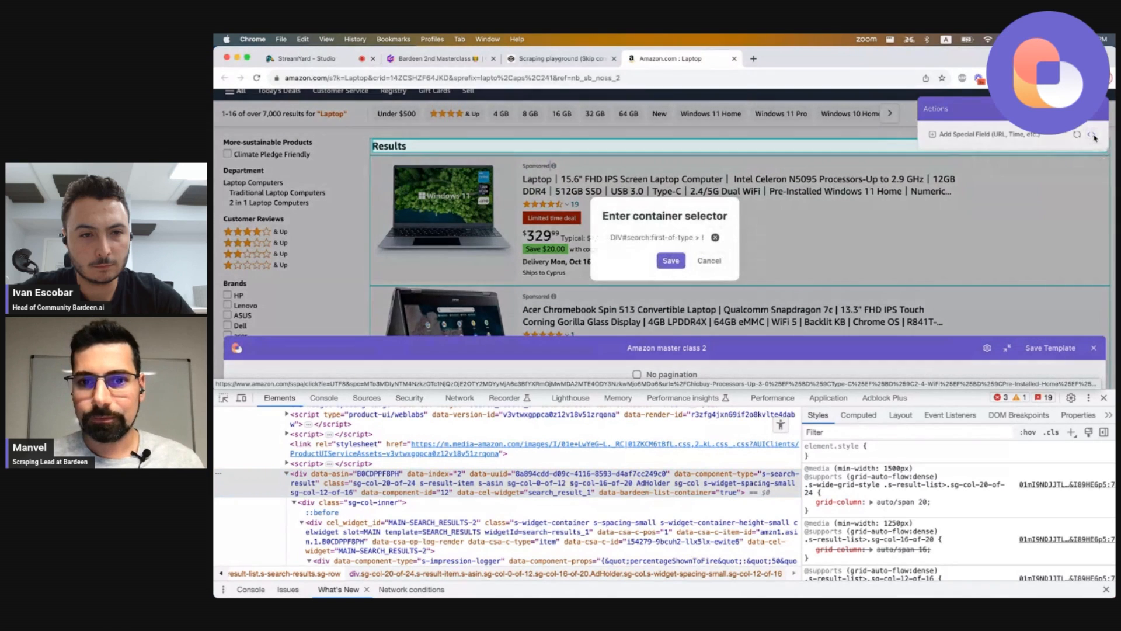
{"action": "left_click", "coordinate": [640, 237]}
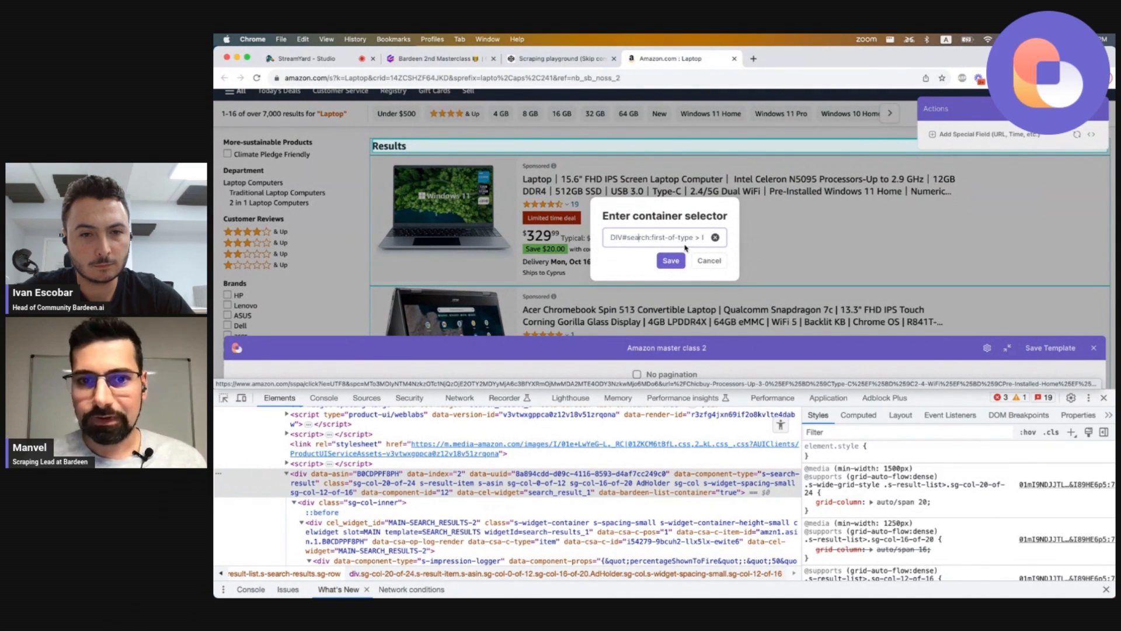
{"action": "key", "text": "super+Right"}
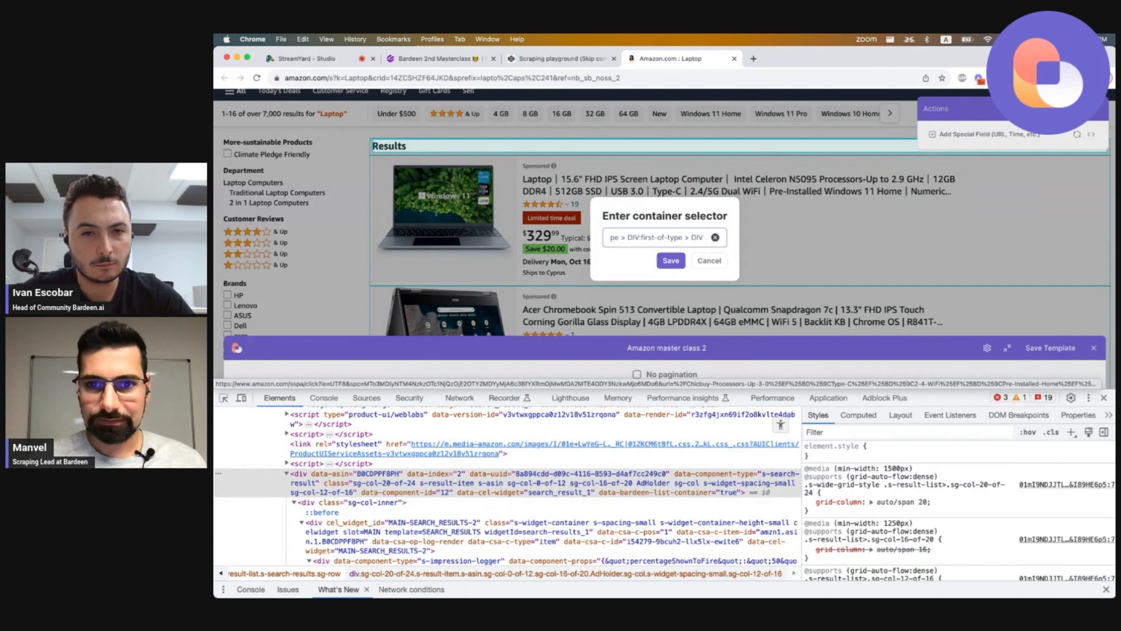
{"action": "type", "text": ":"}
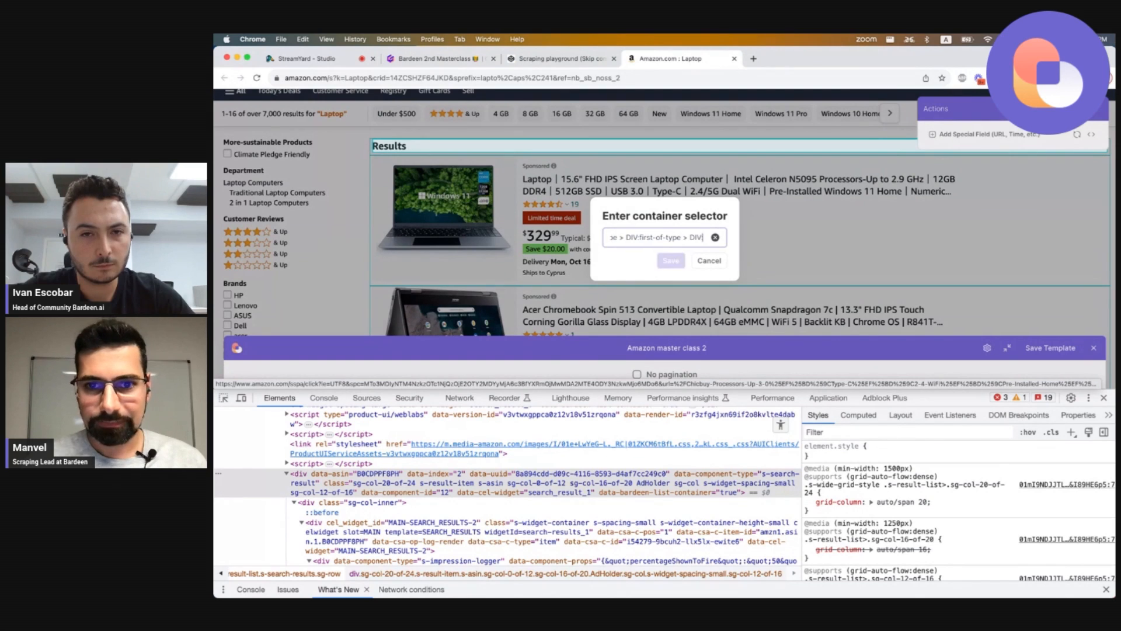
{"action": "type", "text": "not("}
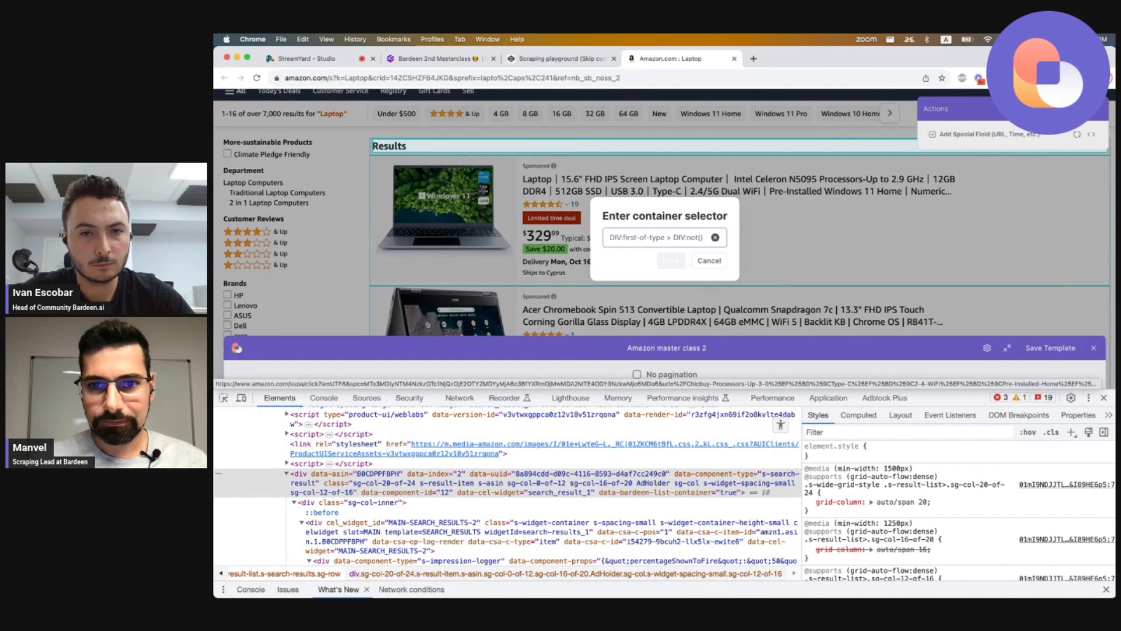
{"action": "type", "text": ".AdHolder"}
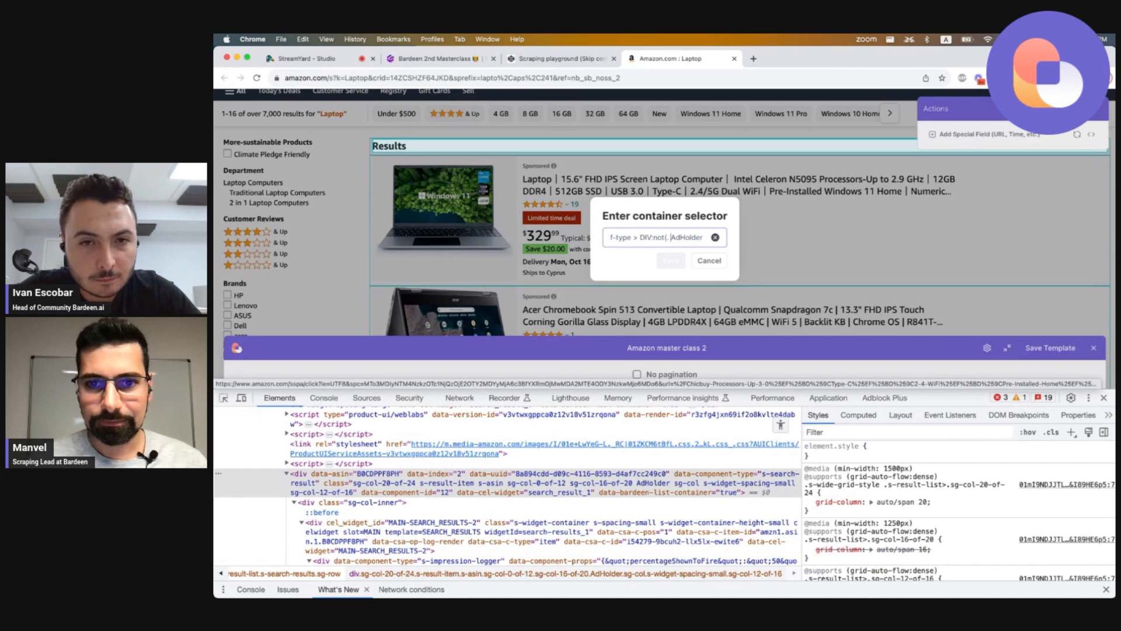
{"action": "type", "text": ")"}
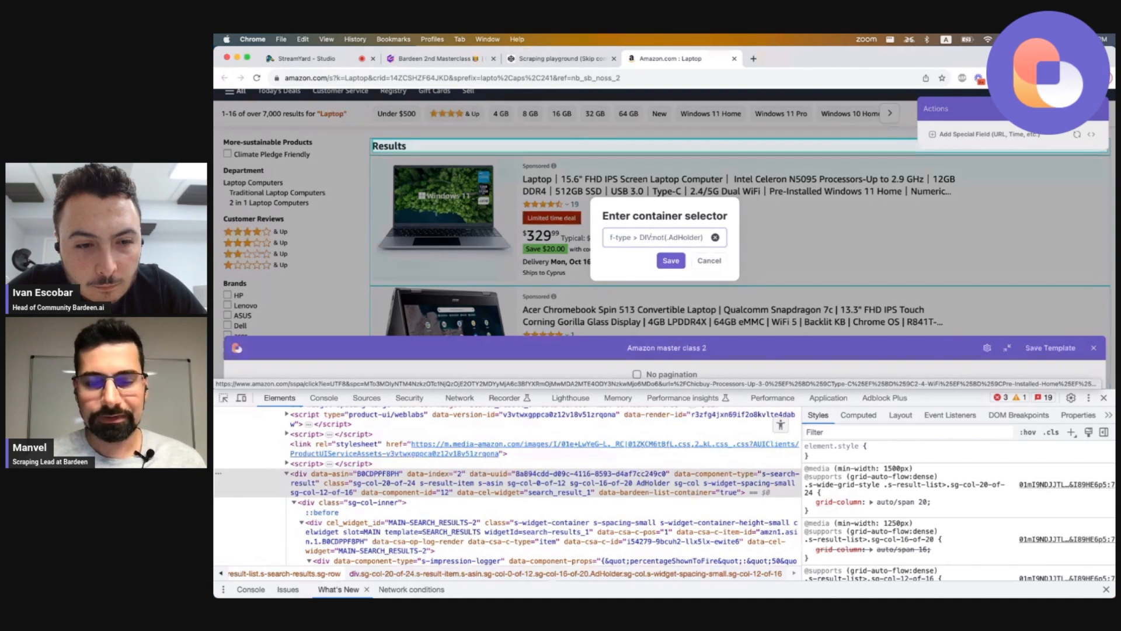
{"action": "key", "text": "super+a"}
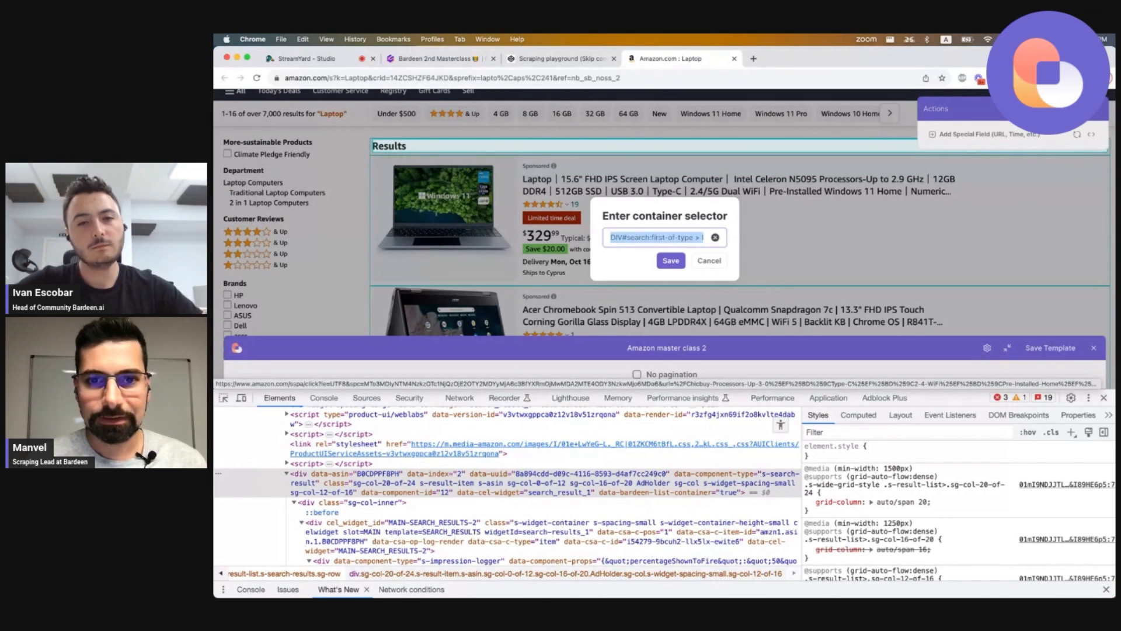
{"action": "key", "text": "Right"}
{"action": "key", "text": "alt+shift+Left"}
{"action": "key", "text": "alt+shift+Left"}
{"action": "key", "text": "alt+shift+Left"}
{"action": "key", "text": "alt+shift+Left"}
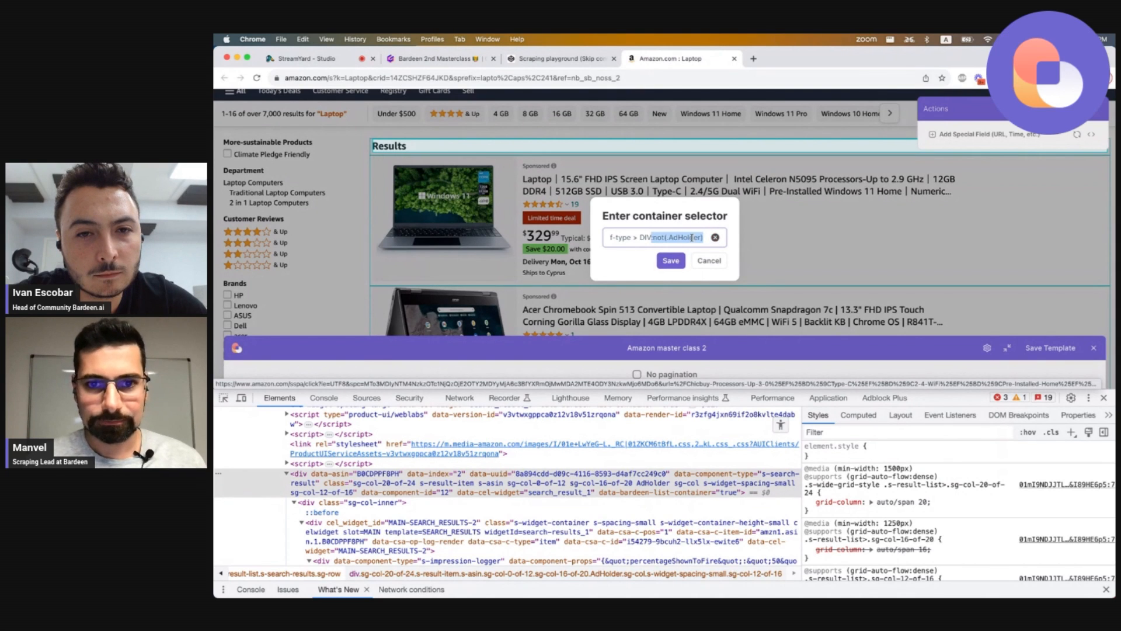
{"action": "left_click", "coordinate": [671, 263]}
Scroll to the non-sponsored listings, move the scraper panel down, and reopen and re-save the container selector.
{"action": "scroll", "coordinate": [670, 266], "scroll_direction": "down", "scroll_amount": 3}
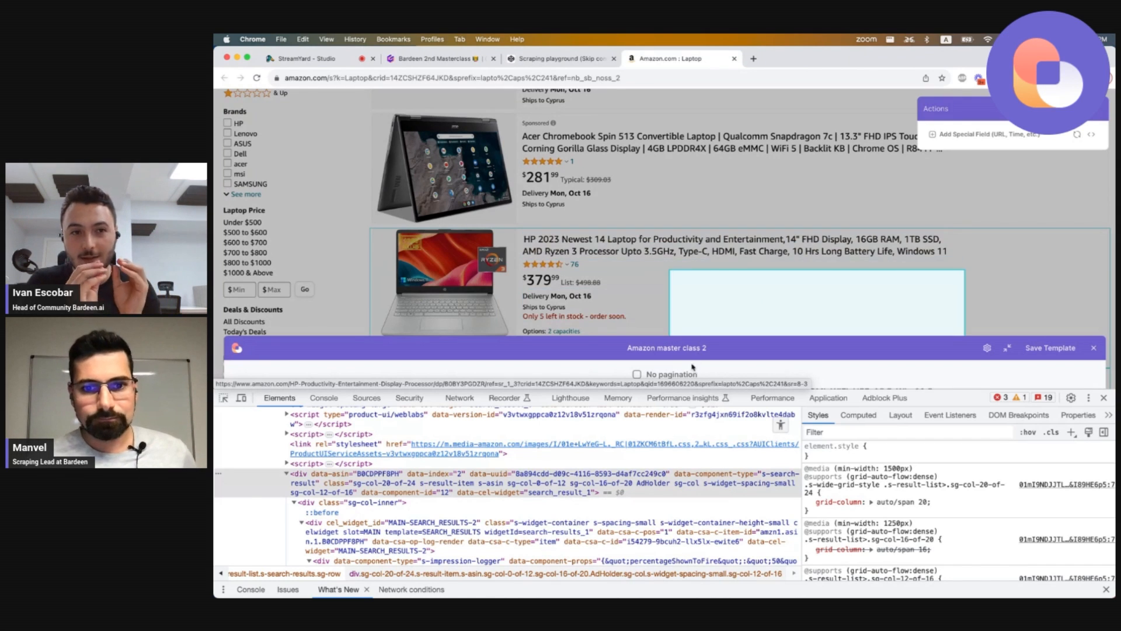
{"action": "left_click_drag", "start_coordinate": [662, 391], "coordinate": [659, 424]}
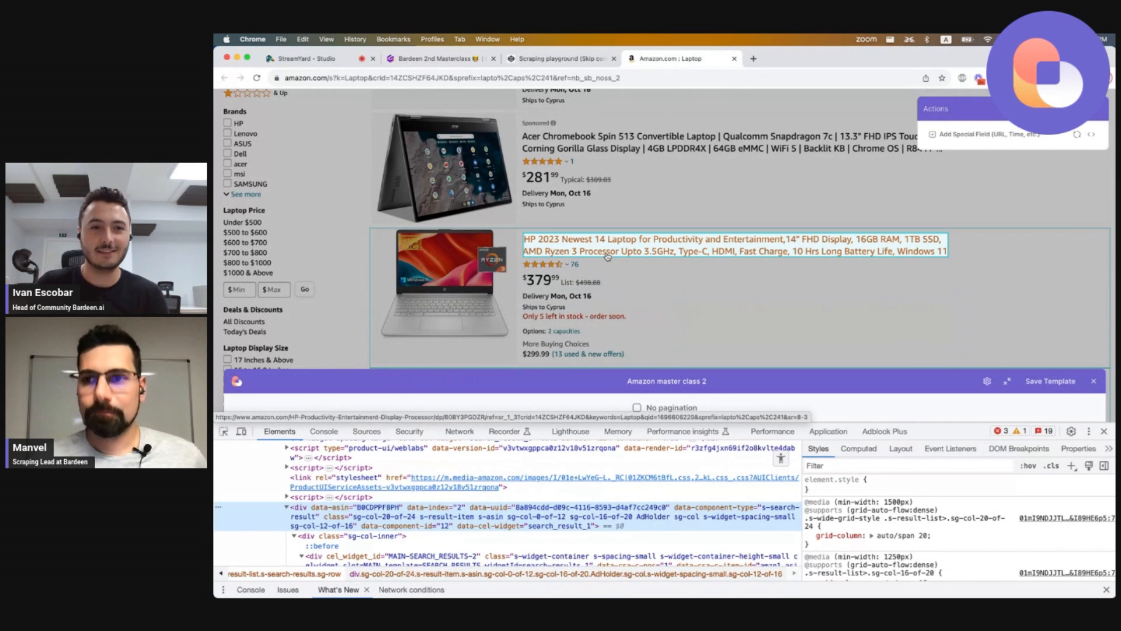
{"action": "left_click", "coordinate": [1092, 135]}
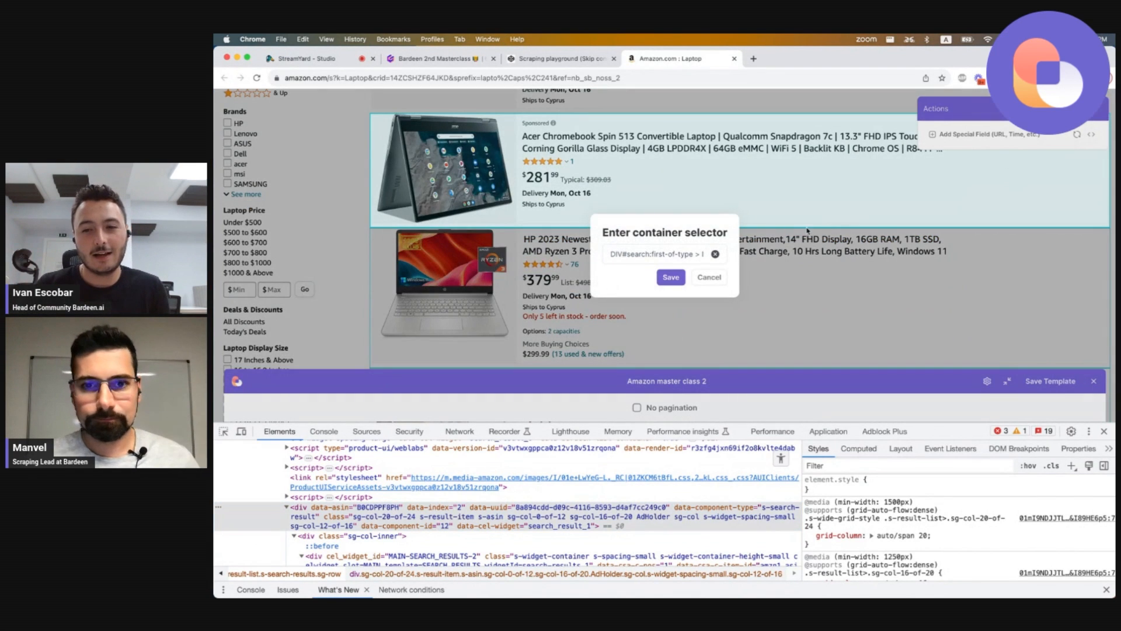
{"action": "scroll", "coordinate": [673, 250], "scroll_direction": "right", "scroll_amount": 5}
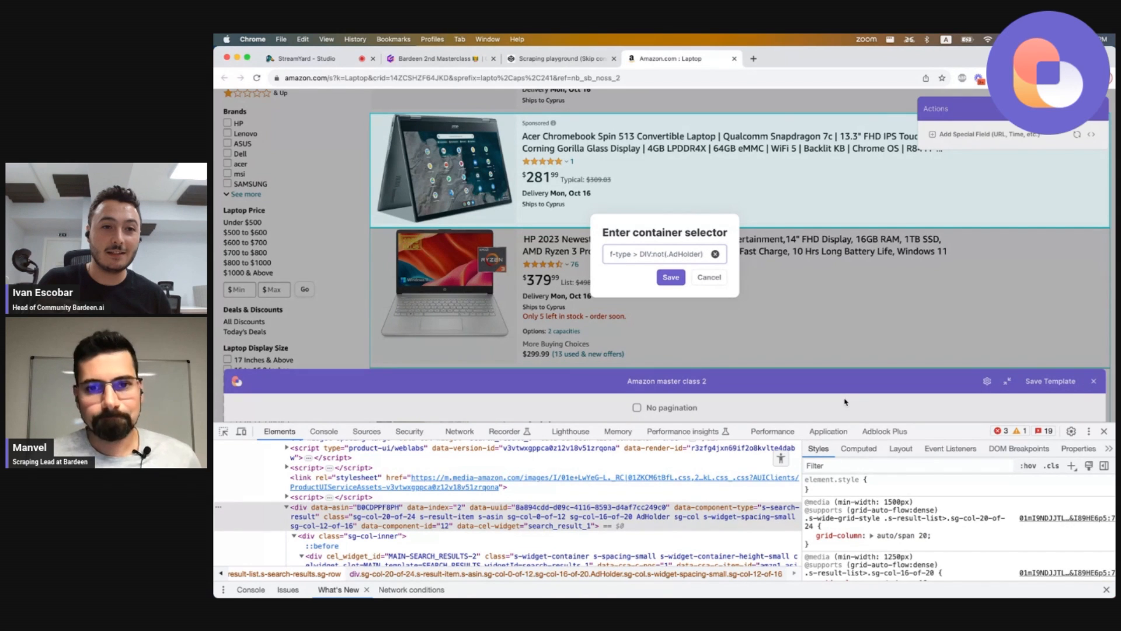
{"action": "left_click", "coordinate": [672, 279]}
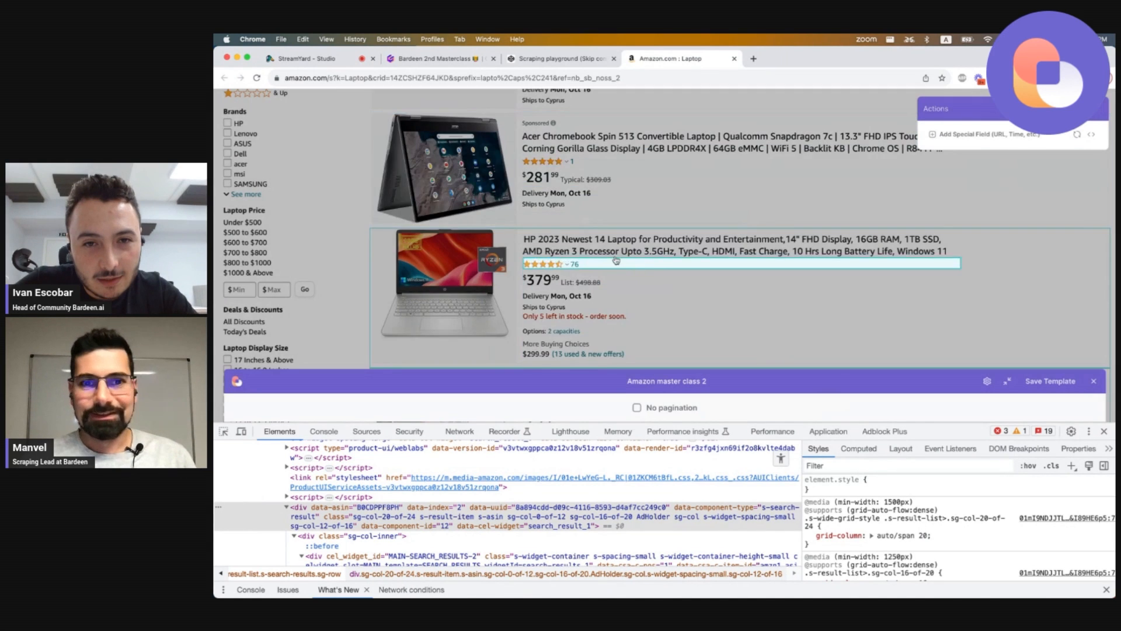
Copy the listing container's data-component-type="s-search-result" attribute from the DevTools markup.
{"action": "scroll", "coordinate": [617, 262], "scroll_direction": "up", "scroll_amount": 3}
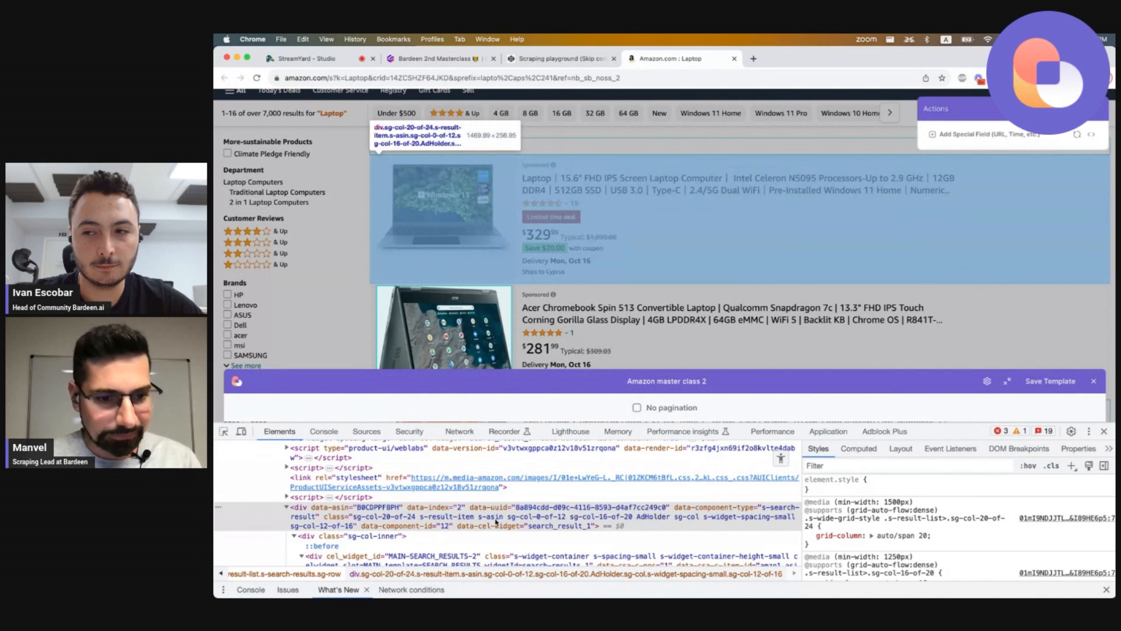
{"action": "double_click", "coordinate": [649, 519]}
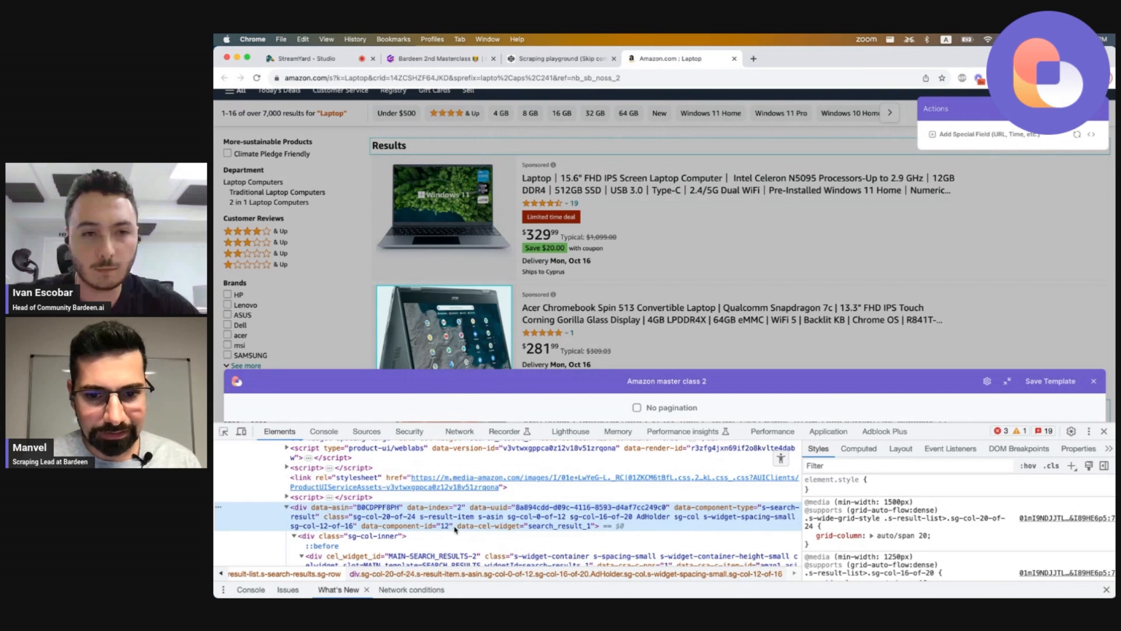
{"action": "double_click", "coordinate": [777, 509]}
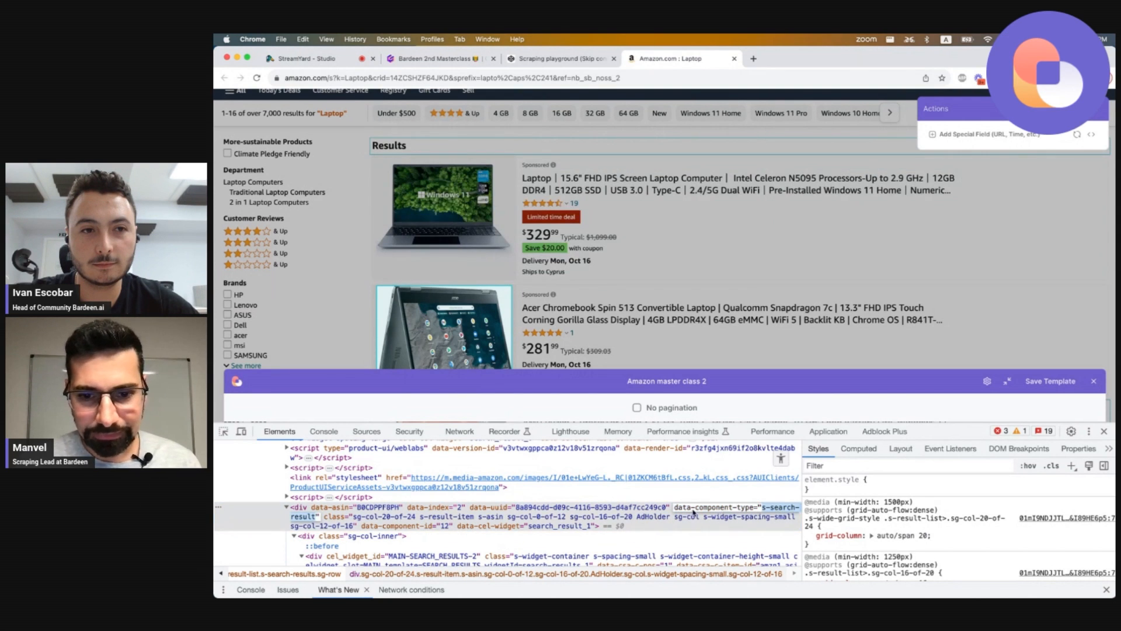
{"action": "double_click", "coordinate": [681, 508]}
{"action": "left_click_drag", "start_coordinate": [685, 510], "coordinate": [592, 520]}
{"action": "key", "text": "super+c"}
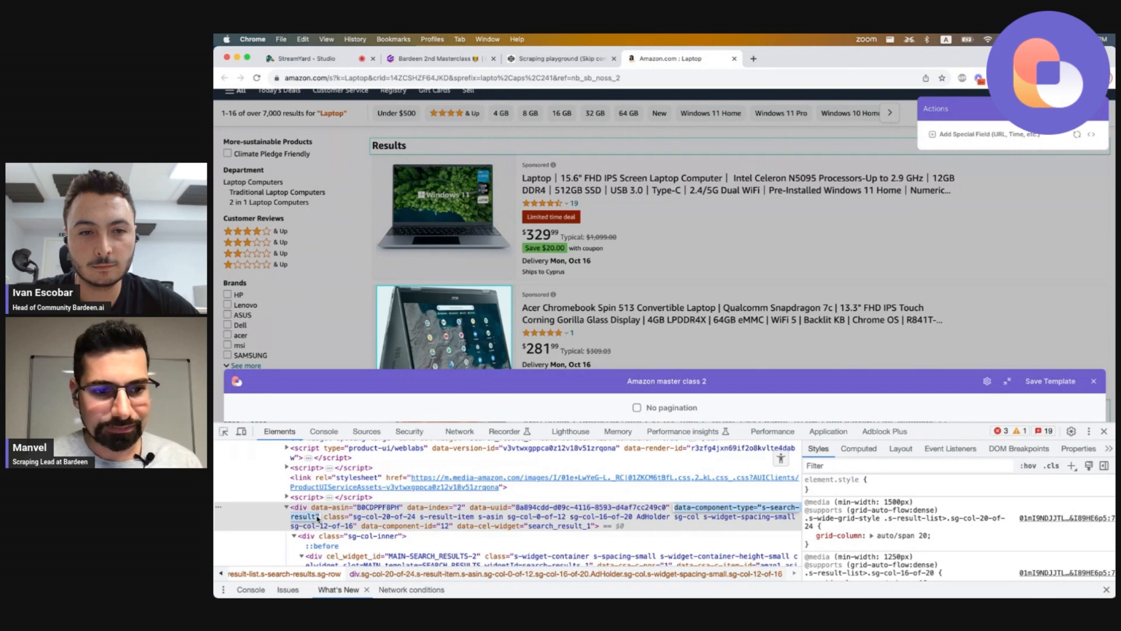
{"action": "left_click", "coordinate": [581, 496]}
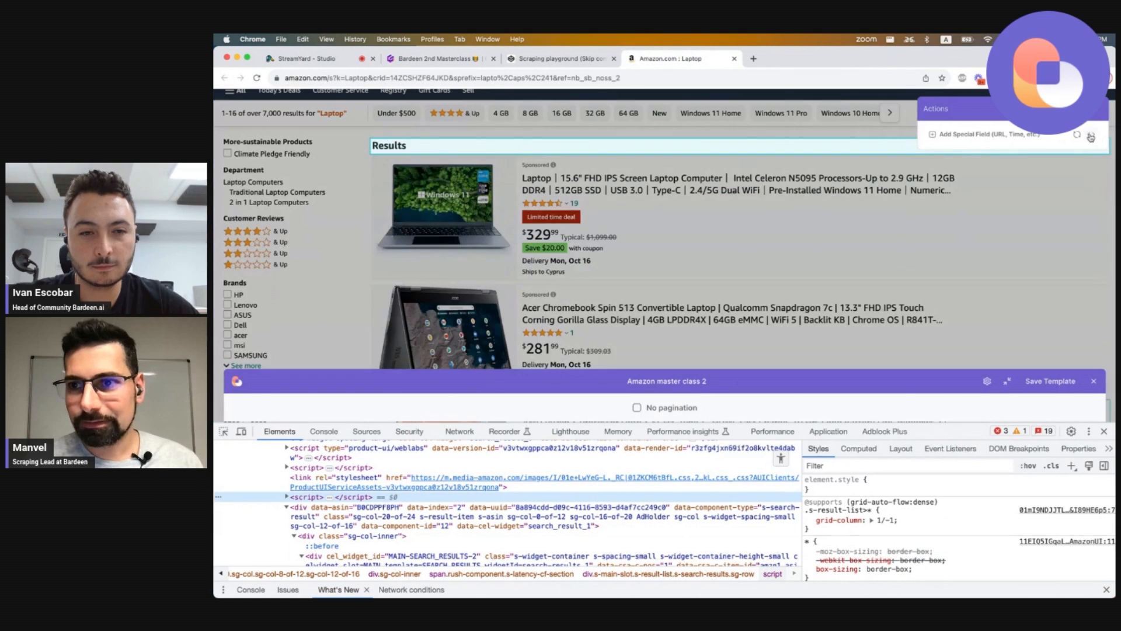
Replace the custom container selector with [data-component-type="s-search-result"]:not(.AdHolder) by pasting the copied attribute.
{"action": "left_click", "coordinate": [1091, 135]}
{"action": "left_click", "coordinate": [662, 254]}
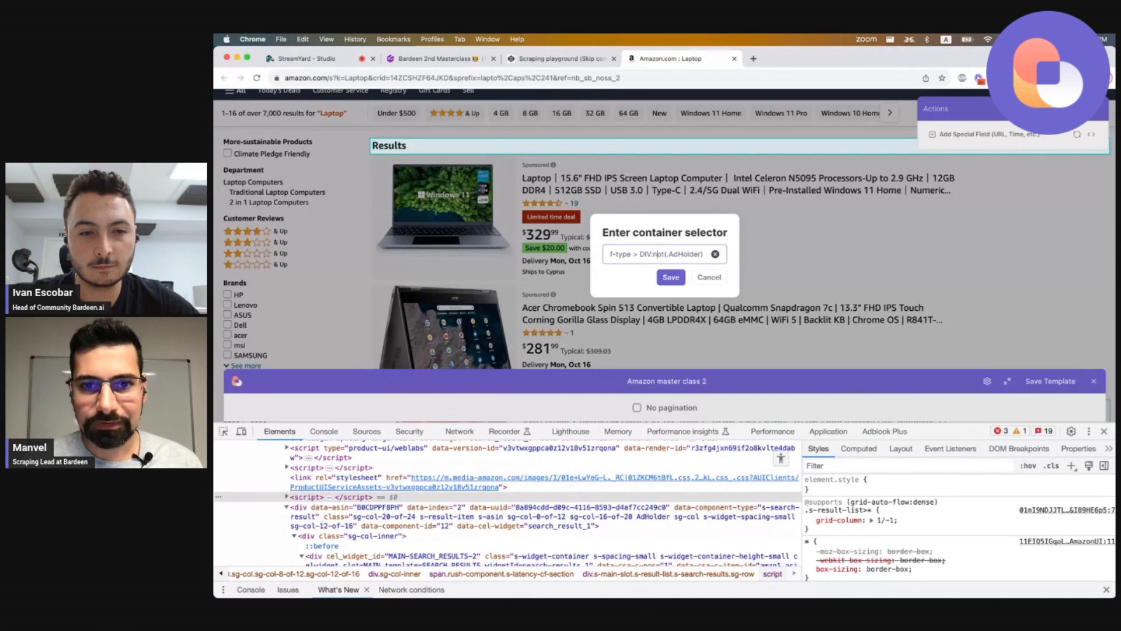
{"action": "key", "text": "super+a"}
{"action": "key", "text": "BackSpace"}
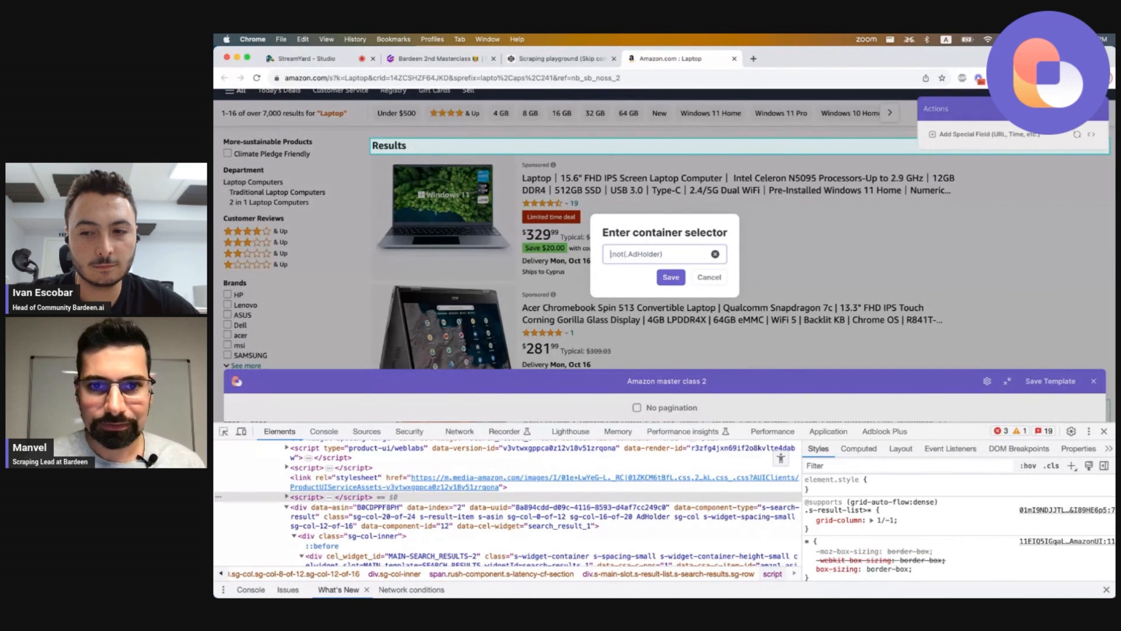
{"action": "type", "text": "[]"}
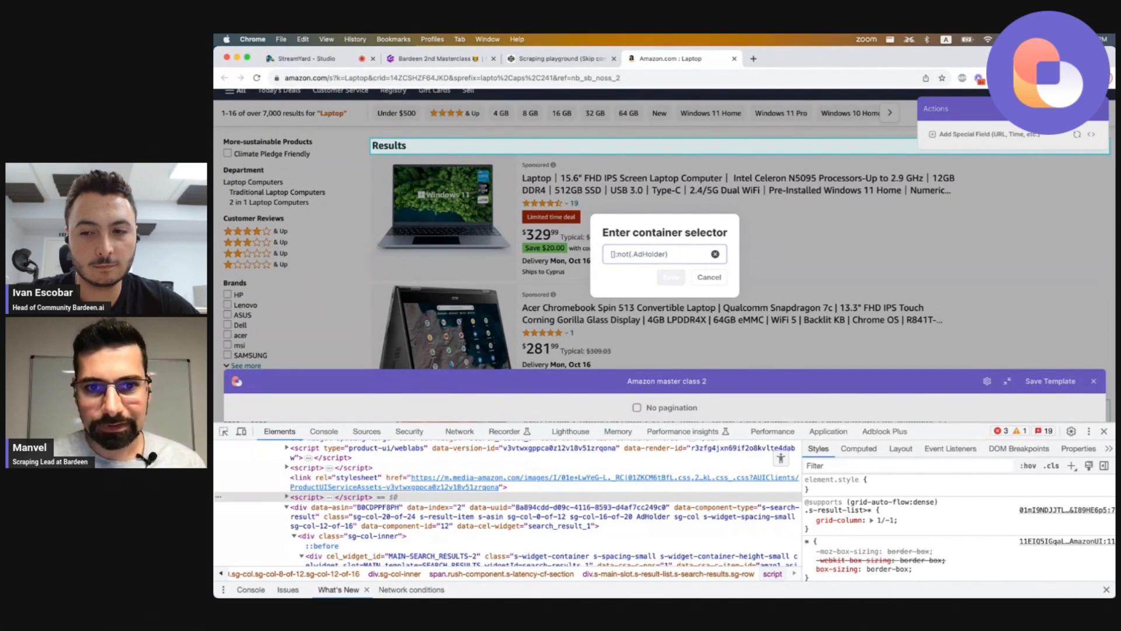
{"action": "key", "text": "super+v"}
Check the full container selector ends with :not(.AdHolder) and save it.
{"action": "key", "text": "super+Left"}
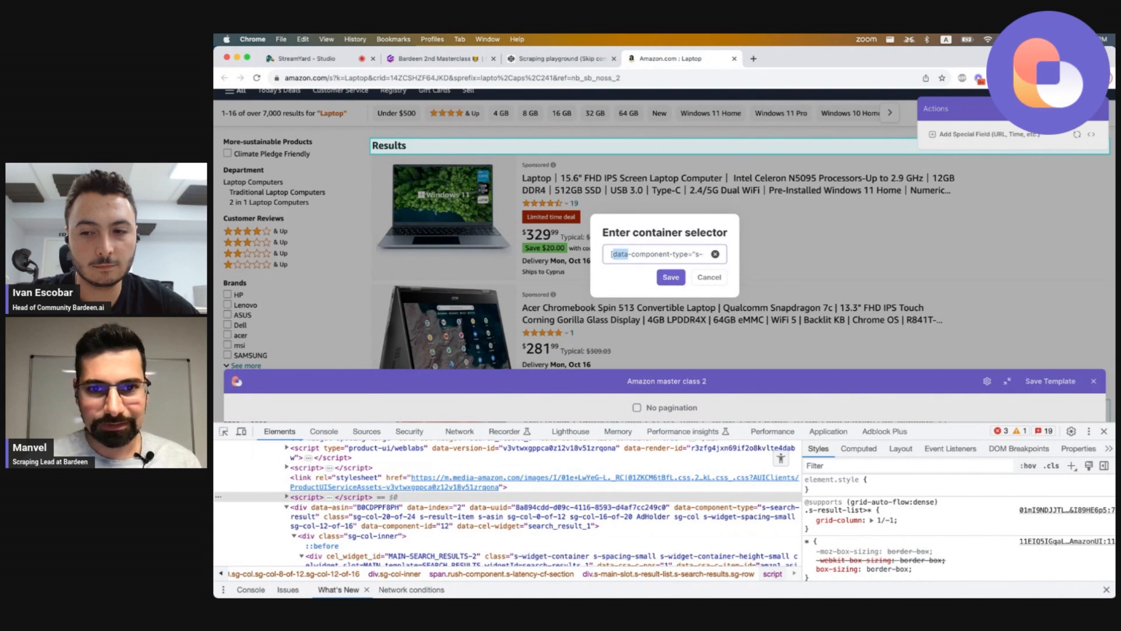
{"action": "key", "text": "shift+alt+Right"}
{"action": "key", "text": "shift+alt+Right"}
{"action": "key", "text": "shift+alt+Right"}
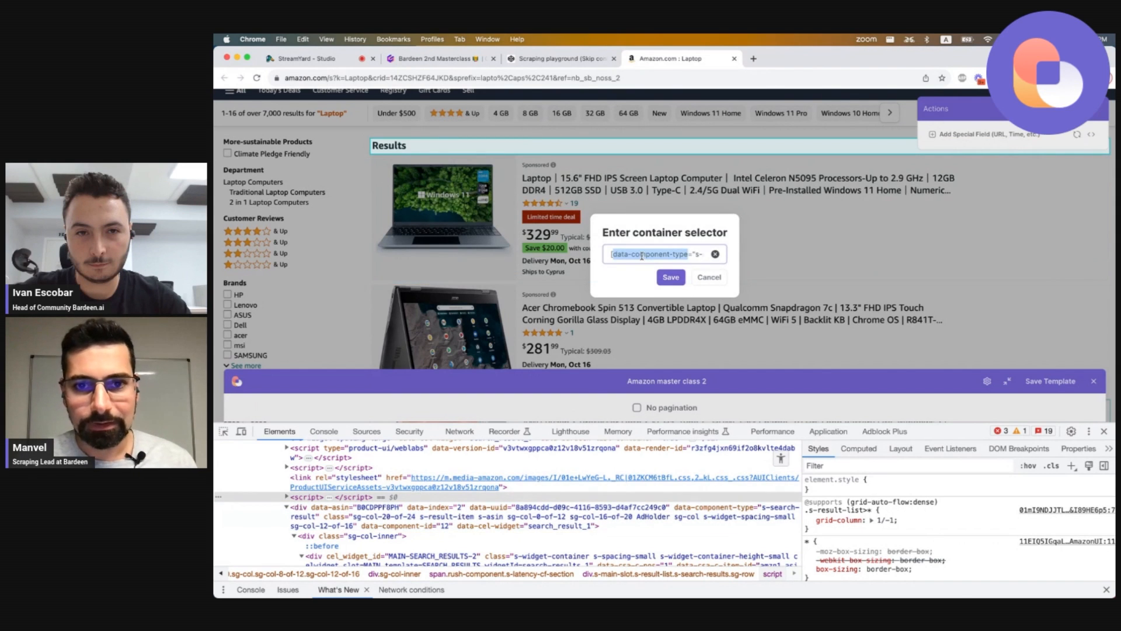
{"action": "key", "text": "Right"}
{"action": "key", "text": "Right"}
{"action": "key", "text": "Right"}
{"action": "key", "text": "Right"}
{"action": "key", "text": "Right"}
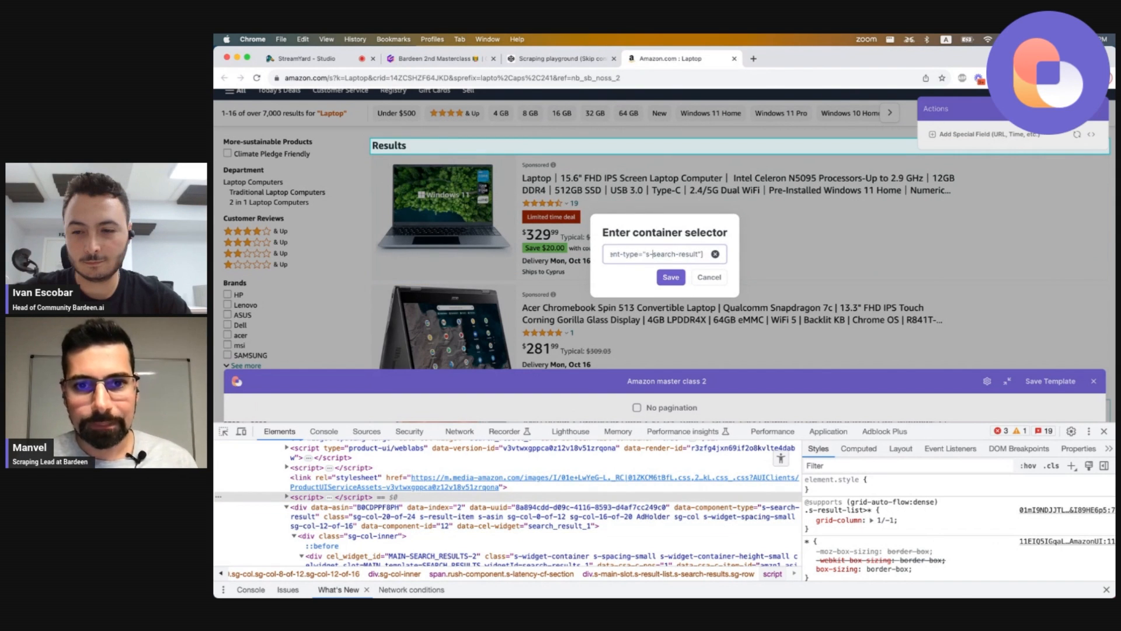
{"action": "key", "text": "Right"}
{"action": "key", "text": "Right"}
{"action": "key", "text": "Right"}
{"action": "key", "text": "Right"}
{"action": "key", "text": "Right"}
{"action": "key", "text": "Right"}
{"action": "key", "text": "Right"}
{"action": "key", "text": "Right"}
{"action": "key", "text": "Right"}
{"action": "key", "text": "Right"}
{"action": "key", "text": "Right"}
{"action": "key", "text": "Right"}
{"action": "key", "text": "Right"}
{"action": "key", "text": "Right"}
{"action": "key", "text": "Right"}
{"action": "key", "text": "Right"}
{"action": "key", "text": "Right"}
{"action": "key", "text": "Right"}
{"action": "key", "text": "Right"}
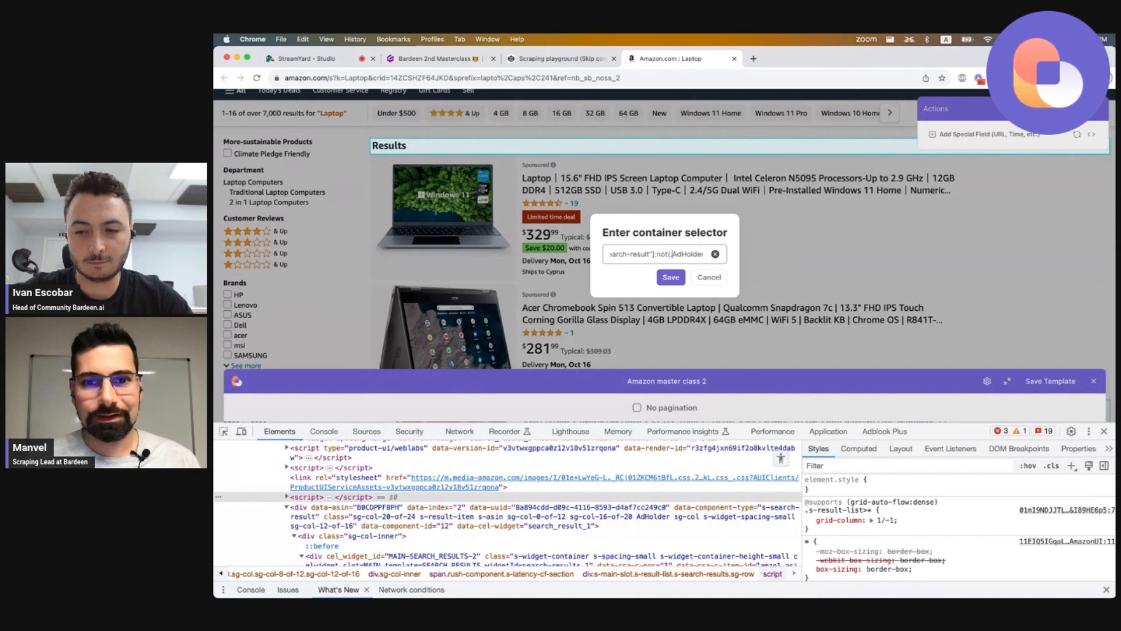
{"action": "key", "text": "shift+End"}
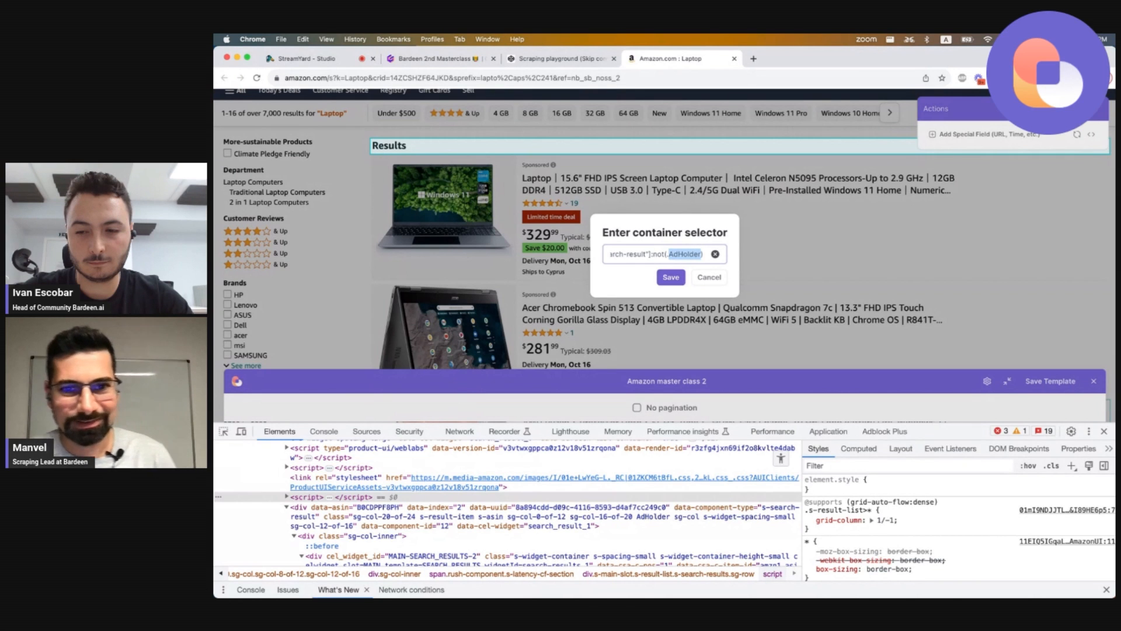
{"action": "key", "text": "Left"}
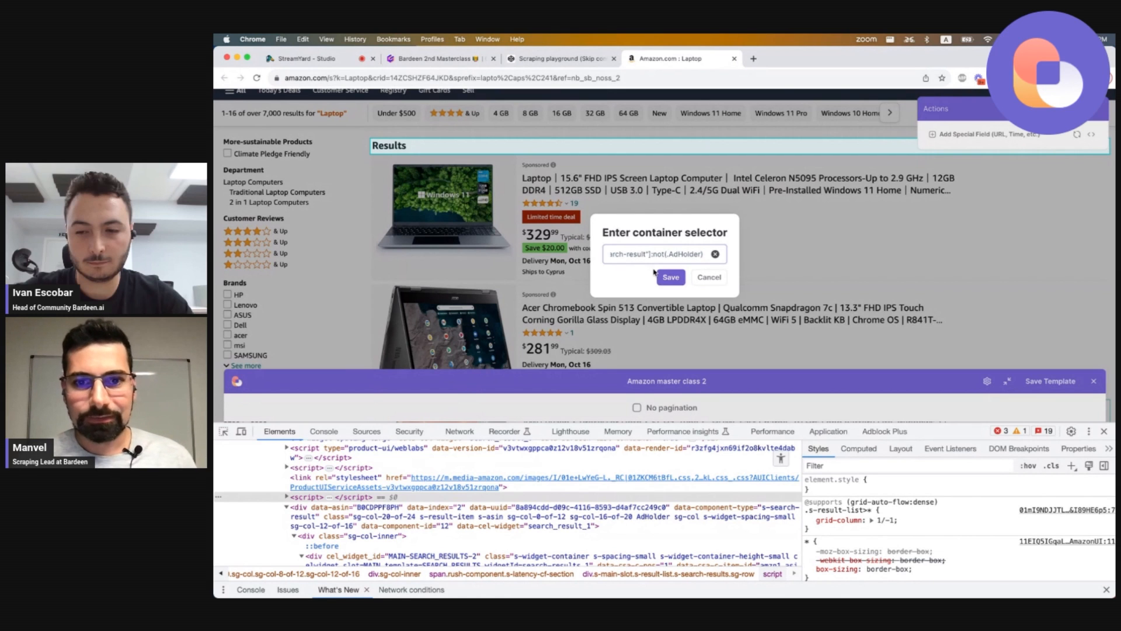
{"action": "left_click", "coordinate": [666, 277]}
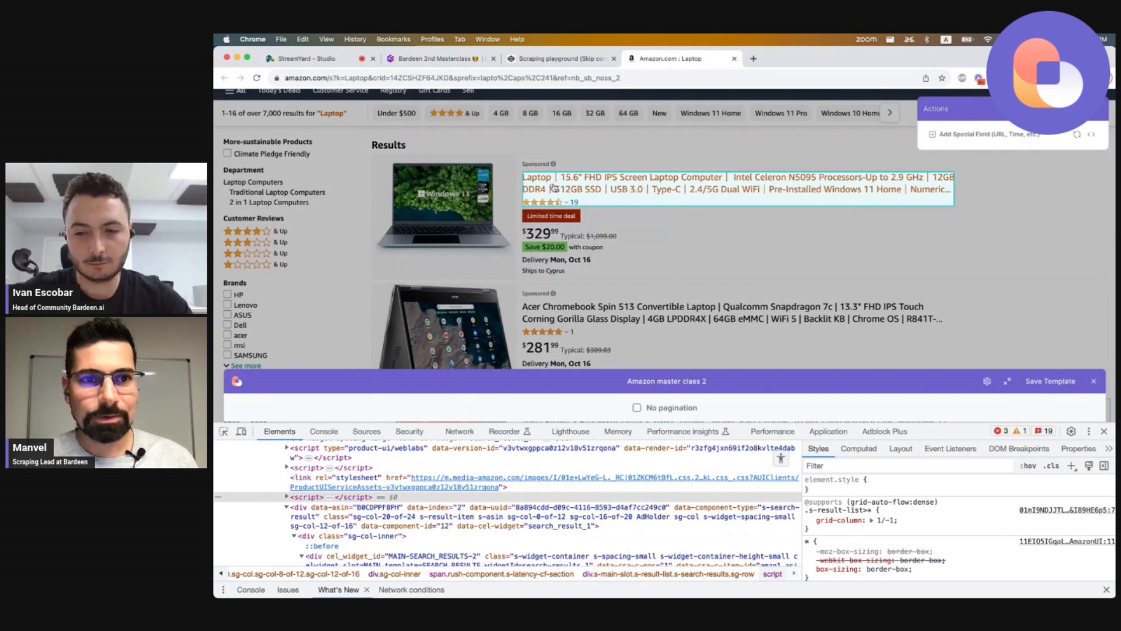
Select the first non-sponsored listing's title to add text and link fields for each listing.
{"action": "scroll", "coordinate": [503, 153], "scroll_direction": "down", "scroll_amount": 10}
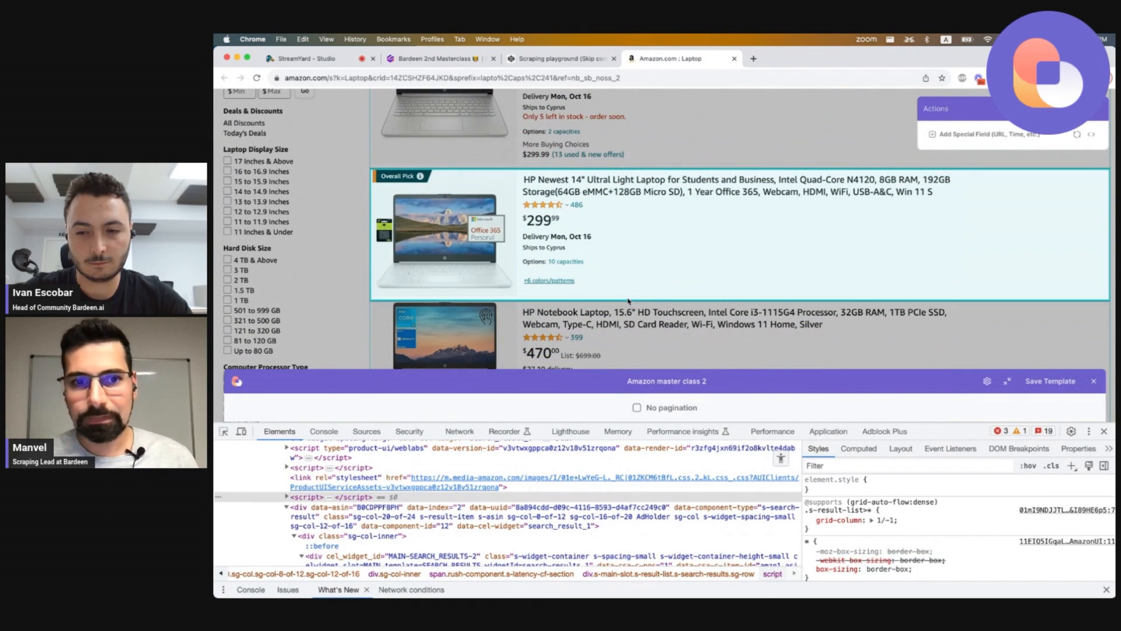
{"action": "scroll", "coordinate": [629, 301], "scroll_direction": "up", "scroll_amount": 5}
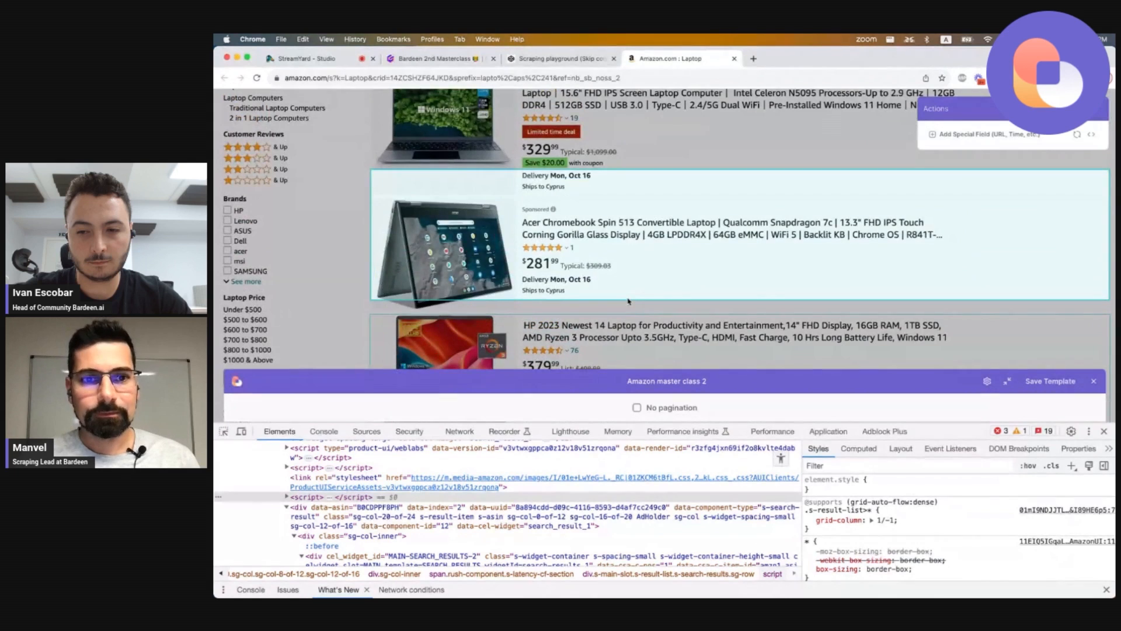
{"action": "scroll", "coordinate": [620, 291], "scroll_direction": "down", "scroll_amount": 1}
{"action": "scroll", "coordinate": [620, 291], "scroll_direction": "down", "scroll_amount": 3}
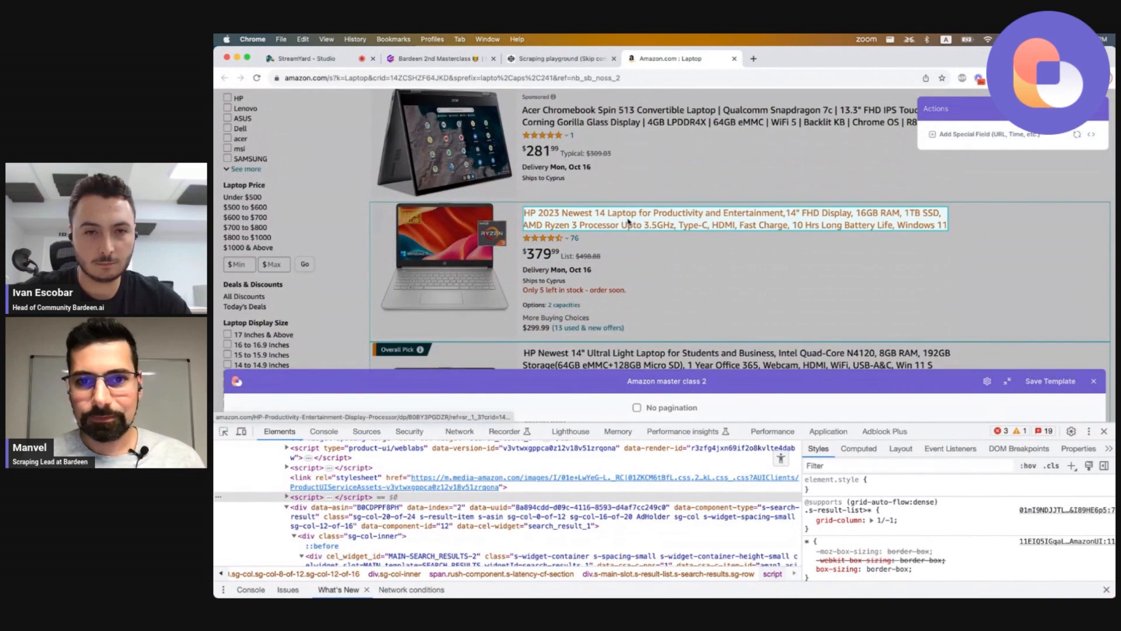
{"action": "left_click", "coordinate": [628, 219]}
{"action": "left_click", "coordinate": [928, 117]}
{"action": "left_click", "coordinate": [929, 140]}
{"action": "left_click", "coordinate": [923, 209]}
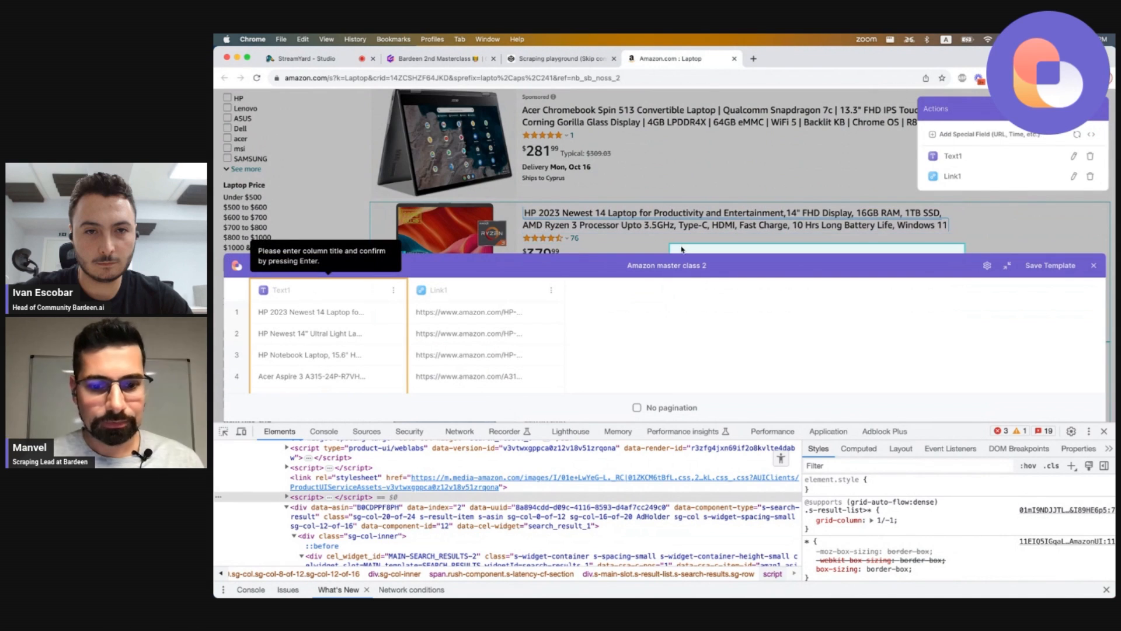
Rename the two new columns to Title and Link.
{"action": "type", "text": "Title"}
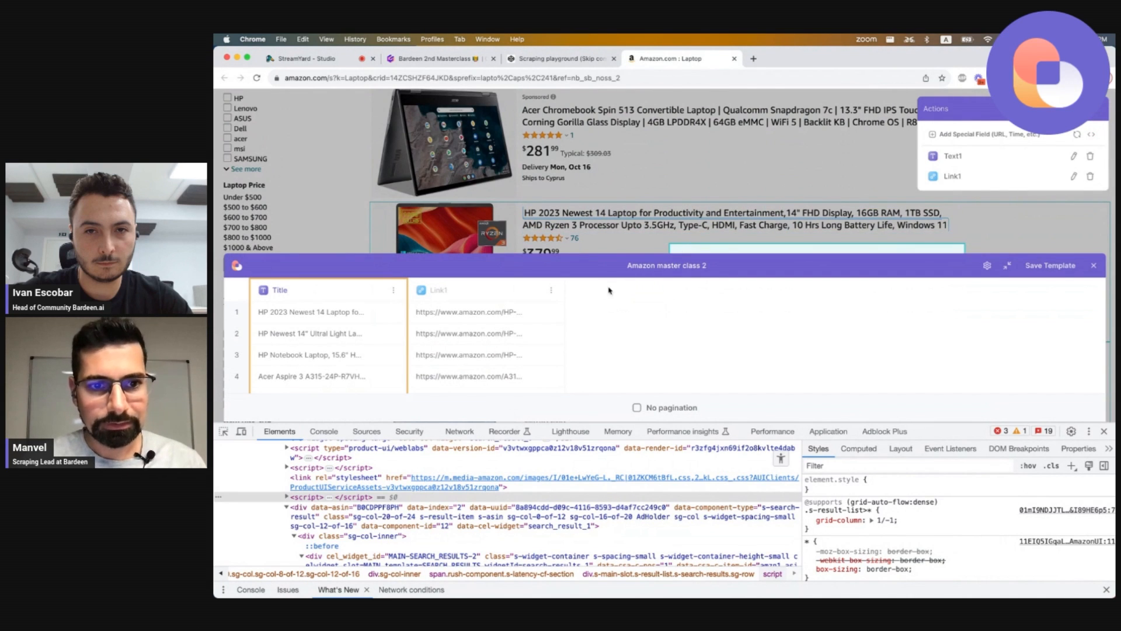
{"action": "left_click", "coordinate": [494, 289]}
{"action": "type", "text": "L"}
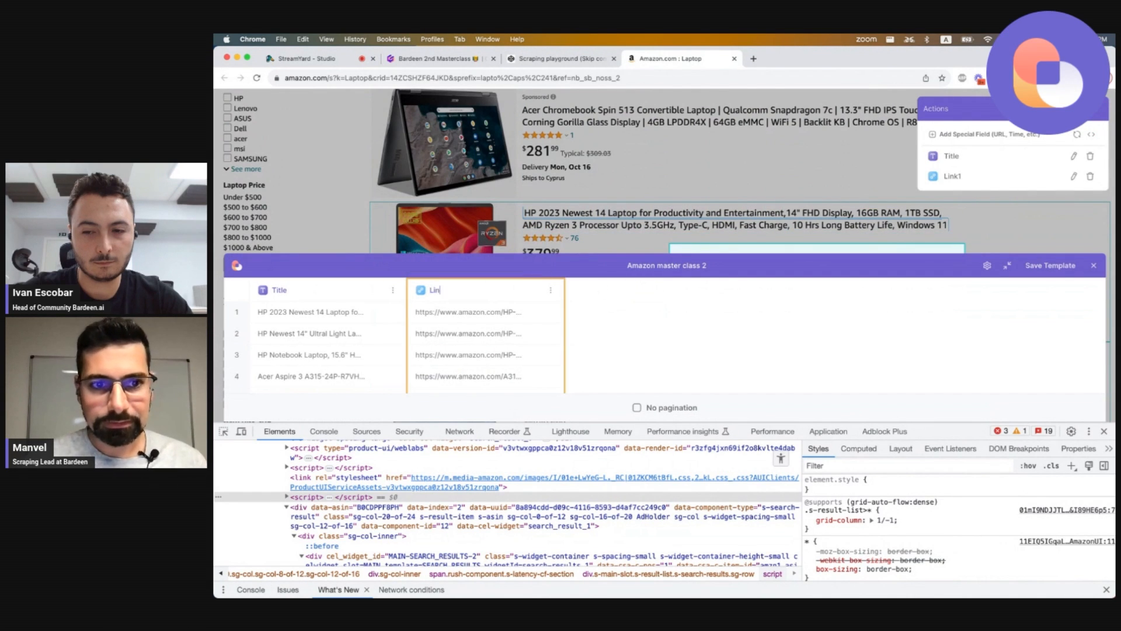
Add the listing's price as a text field and name its column Price.
{"action": "scroll", "coordinate": [542, 229], "scroll_direction": "down", "scroll_amount": 1}
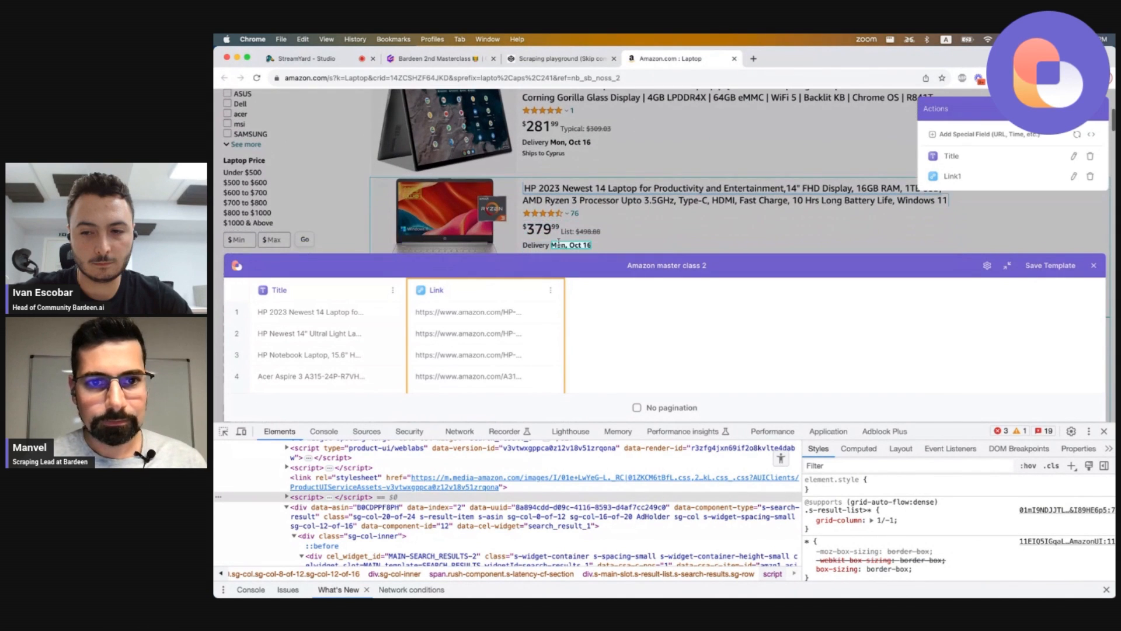
{"action": "left_click", "coordinate": [543, 229]}
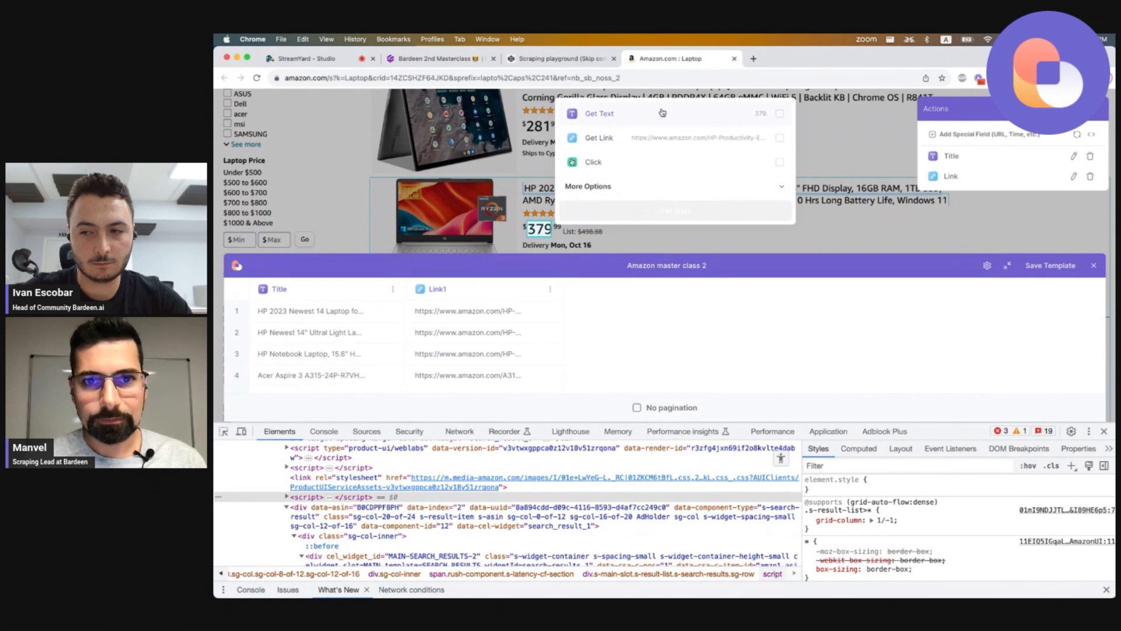
{"action": "left_click", "coordinate": [664, 210]}
{"action": "type", "text": "Pruice"}
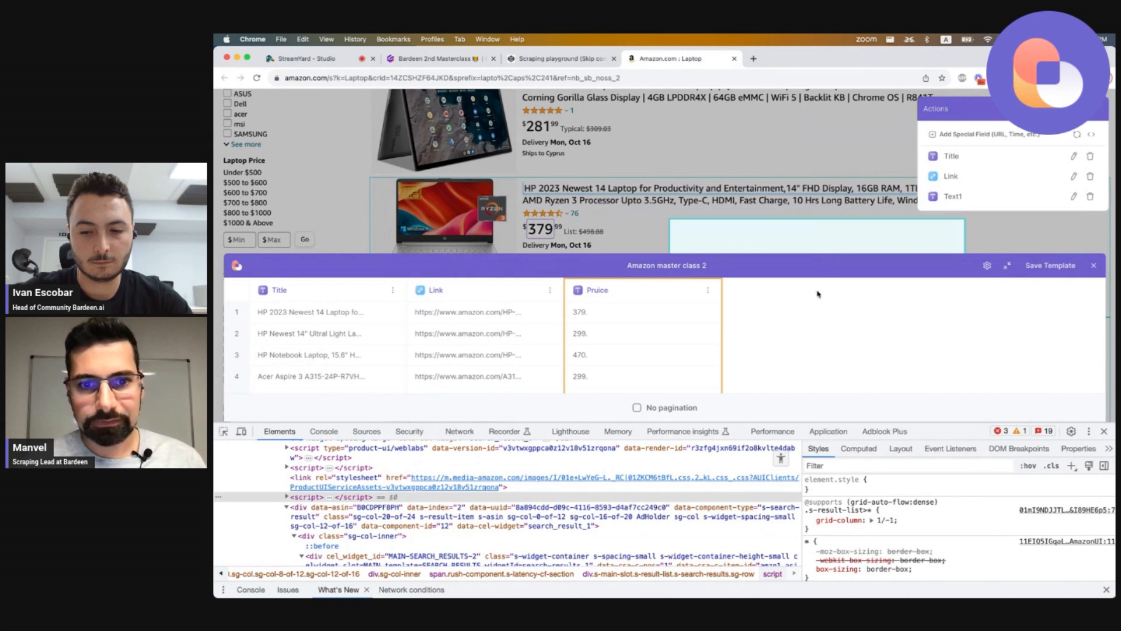
{"action": "key", "text": "BackSpace"}
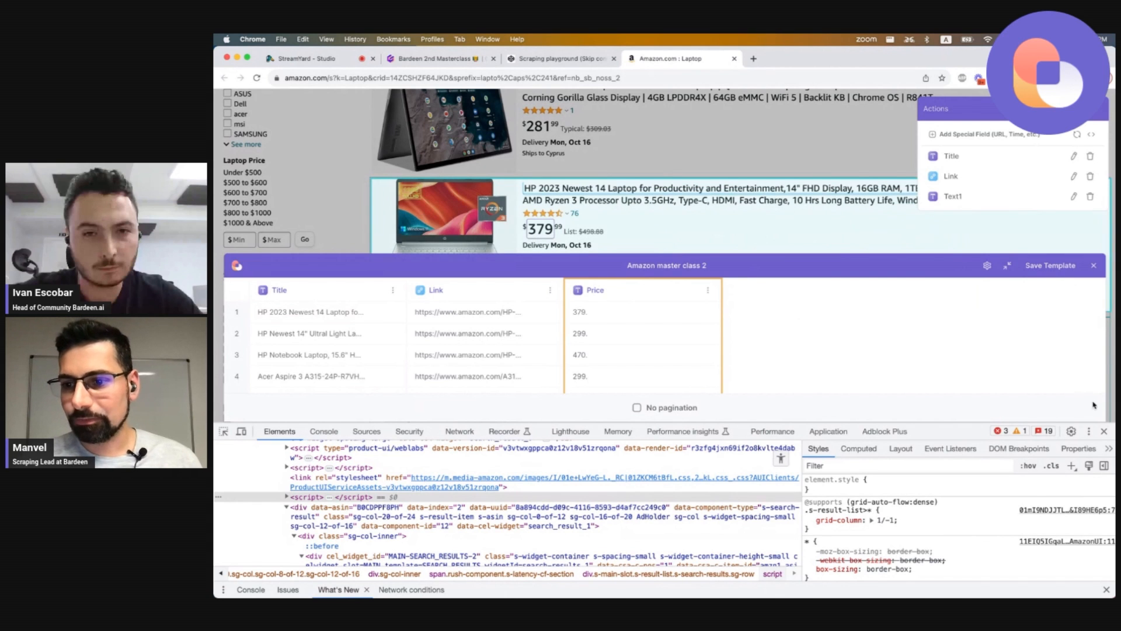
Close DevTools and save the scraper template.
{"action": "left_click", "coordinate": [1103, 432]}
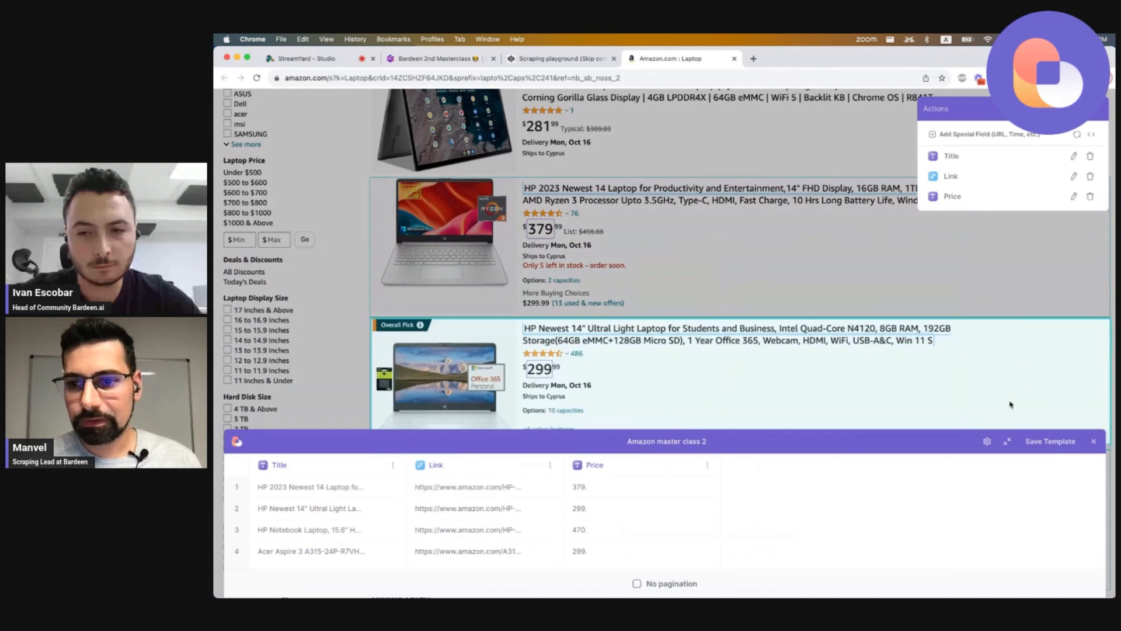
{"action": "left_click", "coordinate": [1040, 441]}
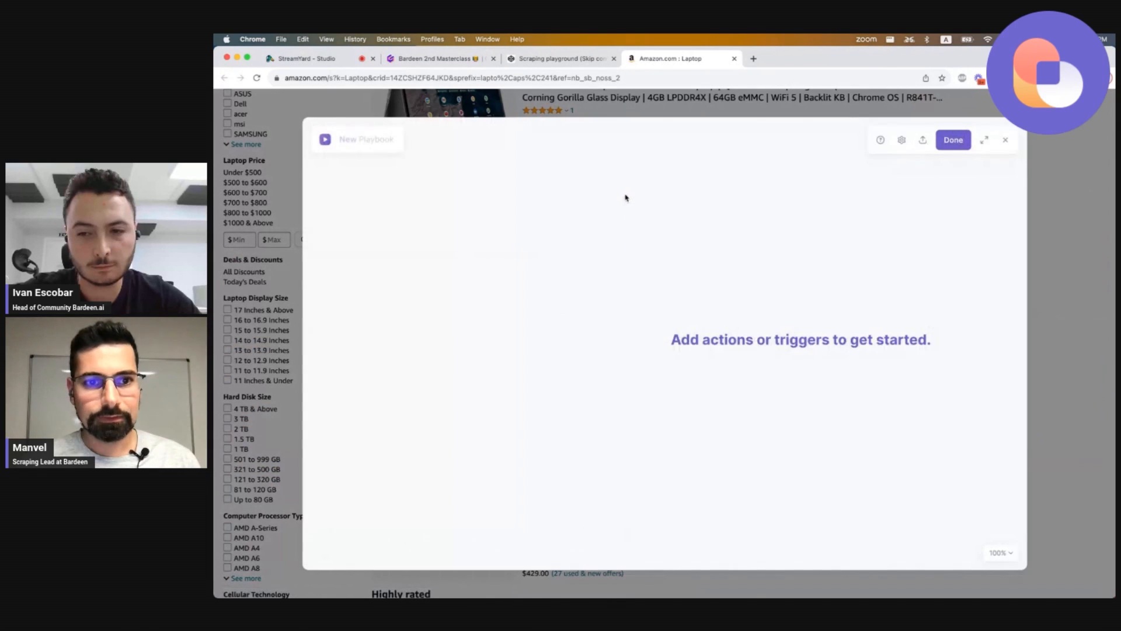
{"action": "left_click", "coordinate": [948, 143]}
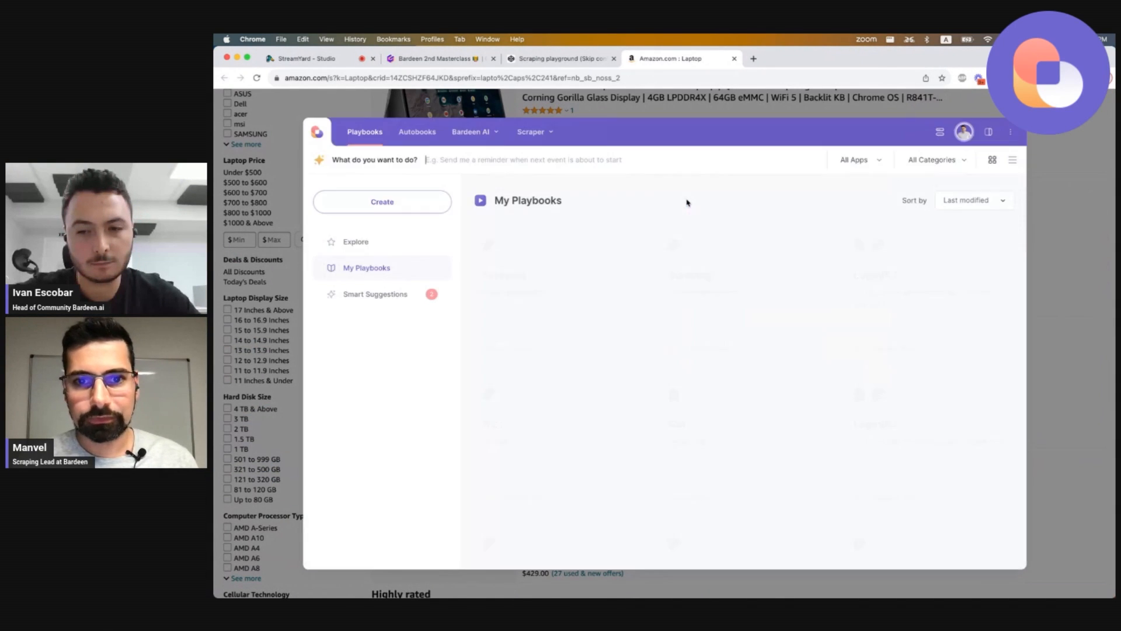
{"action": "left_click", "coordinate": [538, 280]}
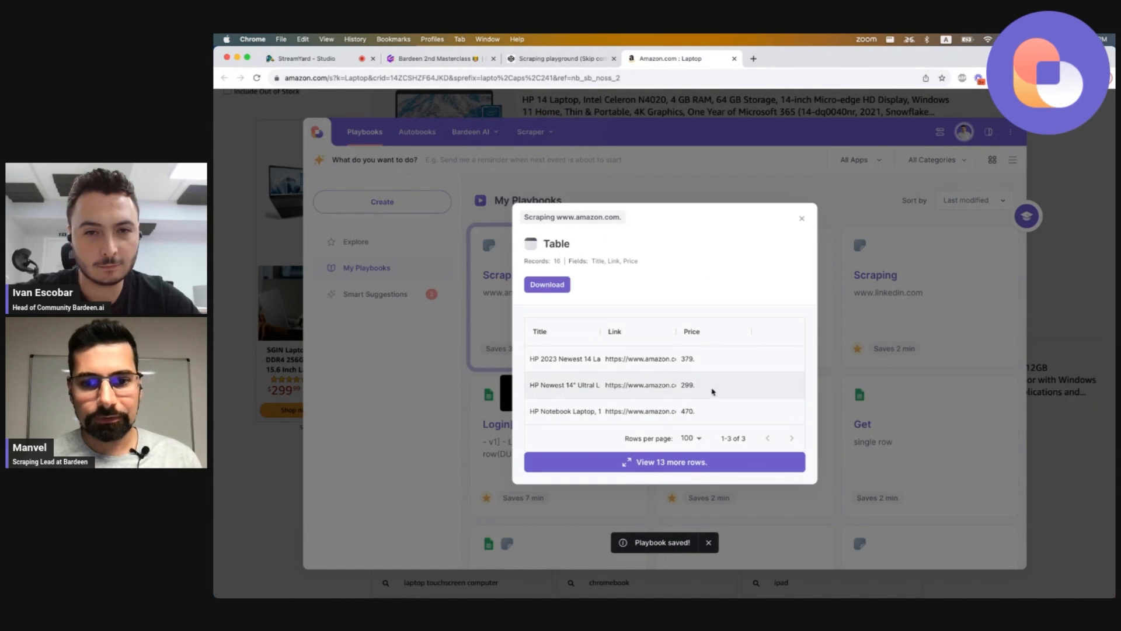
{"action": "left_click", "coordinate": [672, 462]}
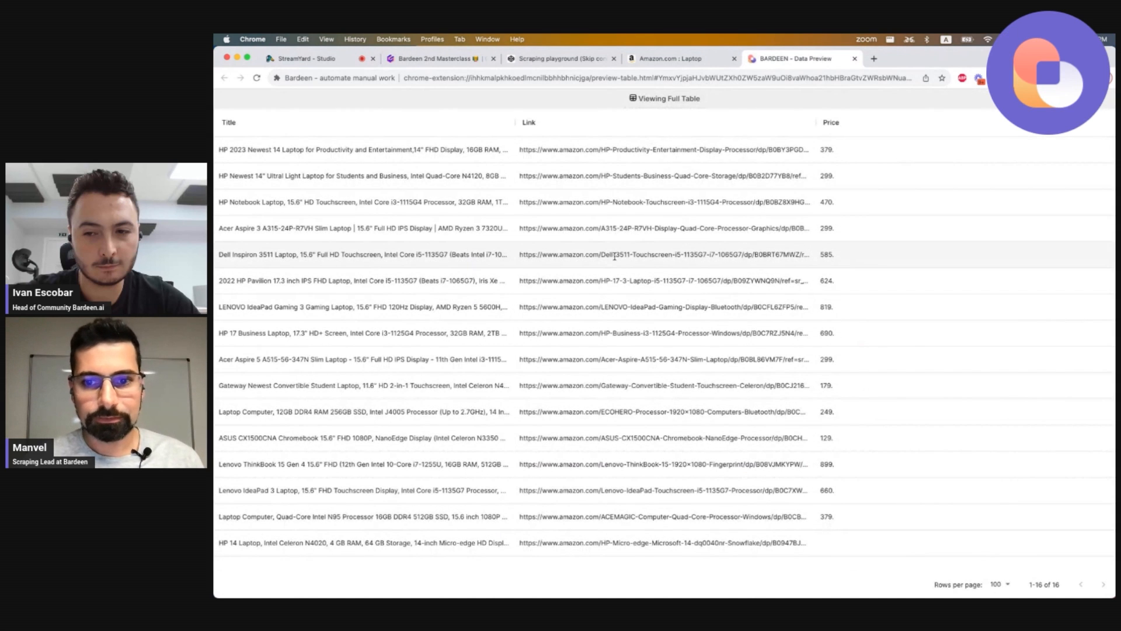
{"action": "key", "text": "super+w"}
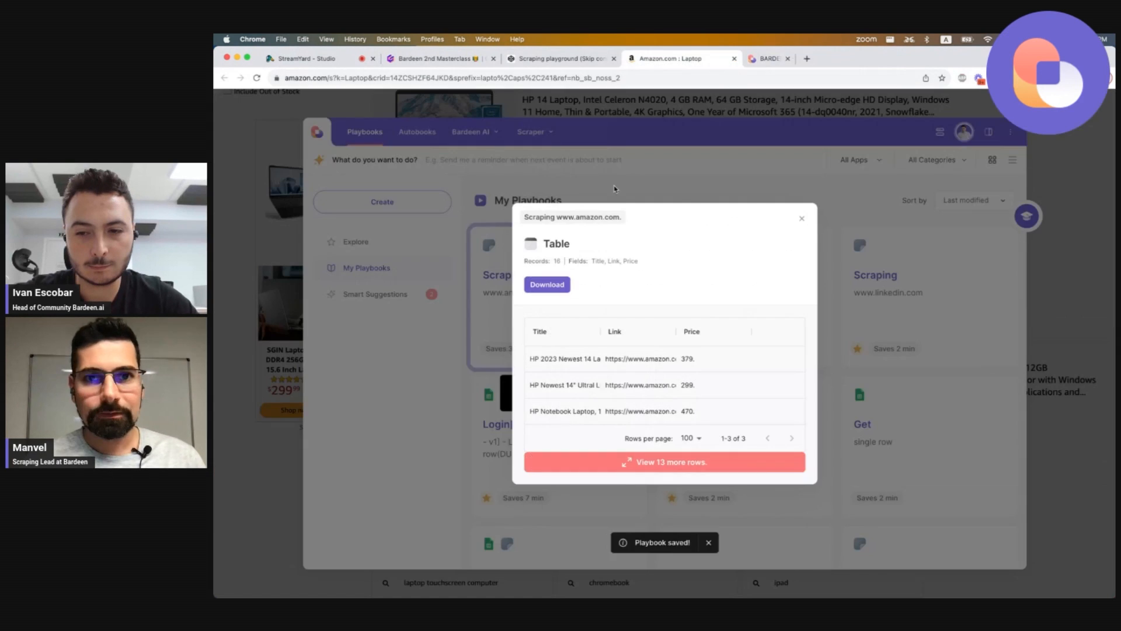
{"action": "left_click", "coordinate": [805, 218]}
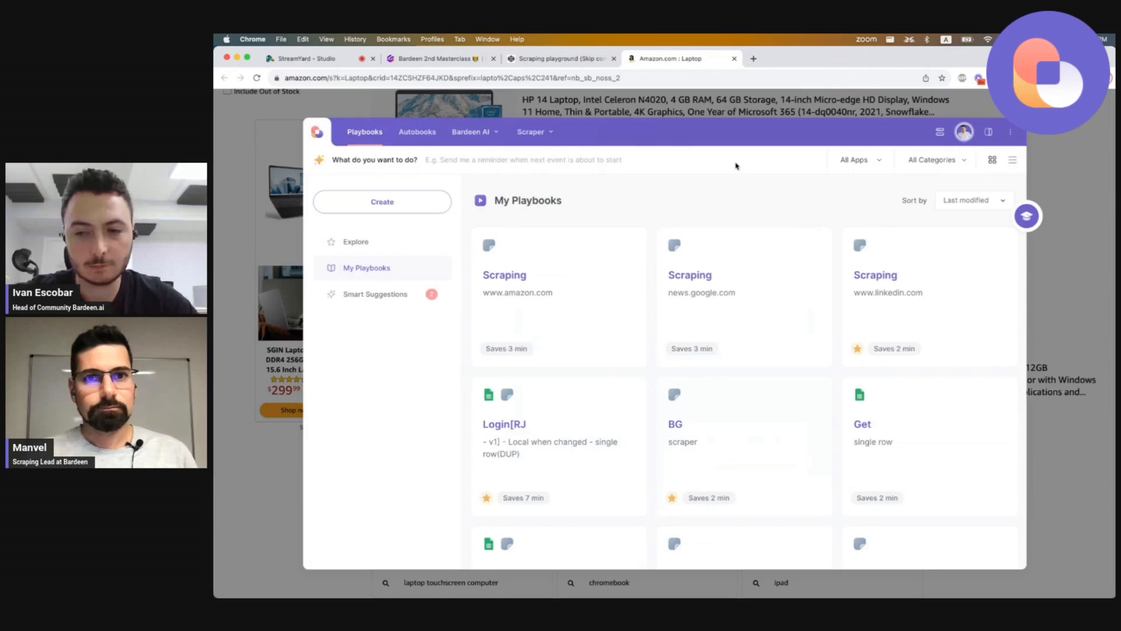
{"action": "left_click", "coordinate": [694, 117]}
Switch to the masterclass presentation tab and move through its slides.
{"action": "scroll", "coordinate": [624, 184], "scroll_direction": "up", "scroll_amount": 10}
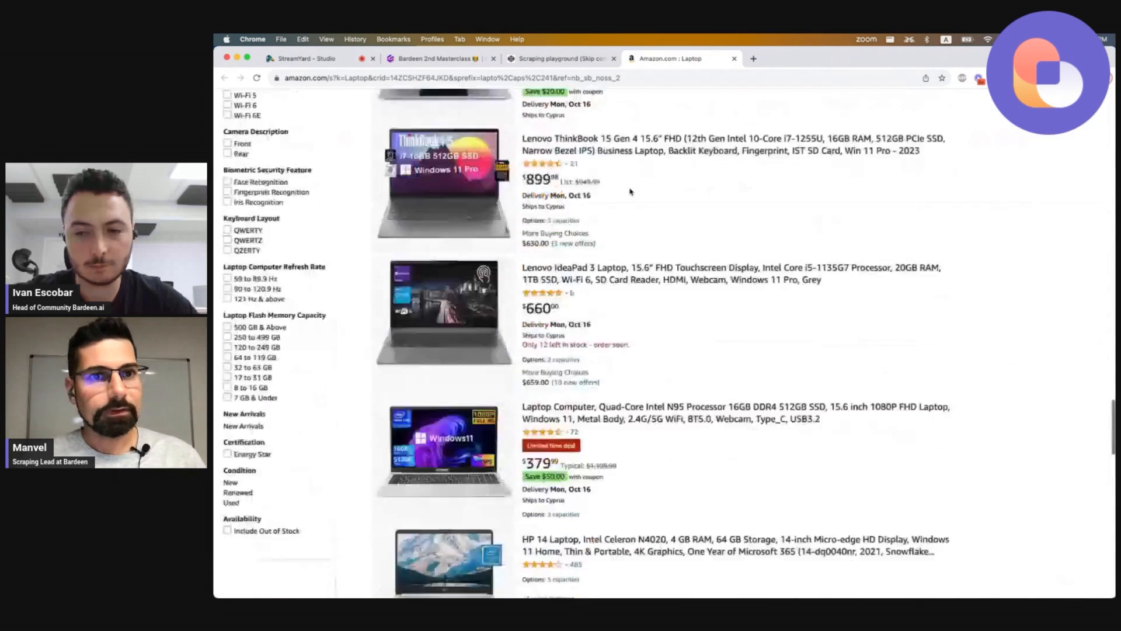
{"action": "scroll", "coordinate": [621, 179], "scroll_direction": "up", "scroll_amount": 7}
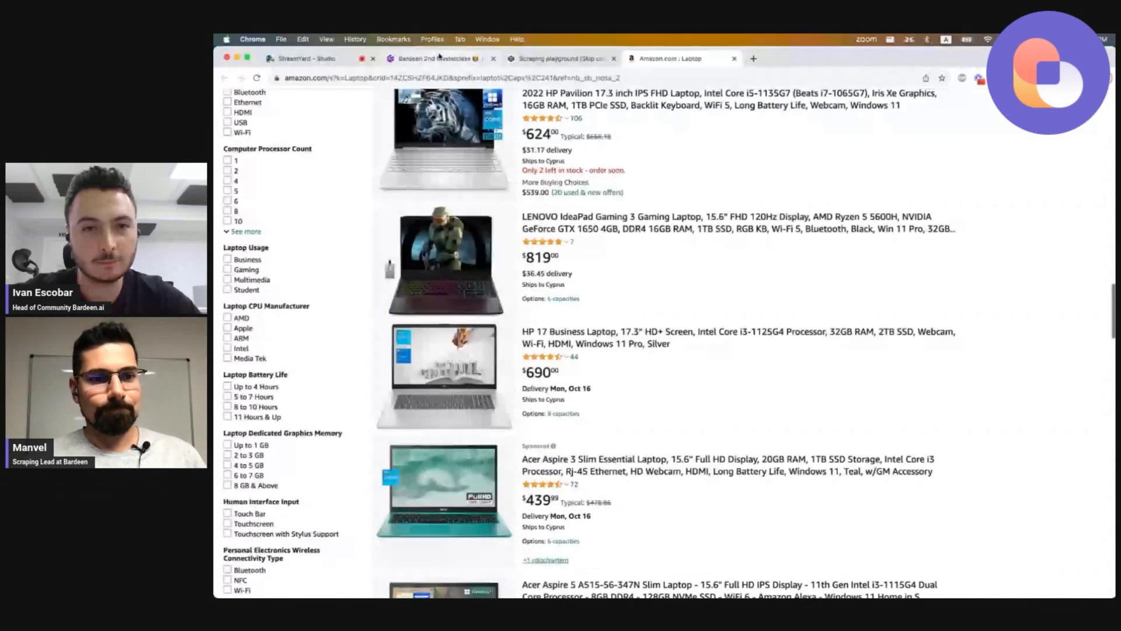
{"action": "key", "text": "super+2"}
{"action": "key", "text": "Right"}
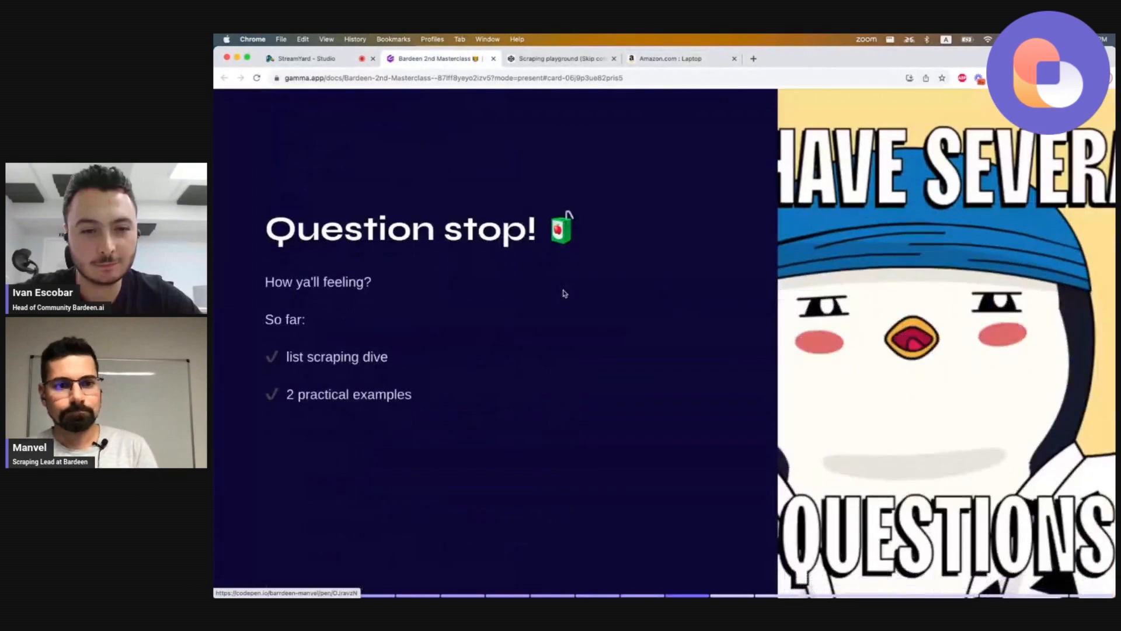
{"action": "key", "text": "Left"}
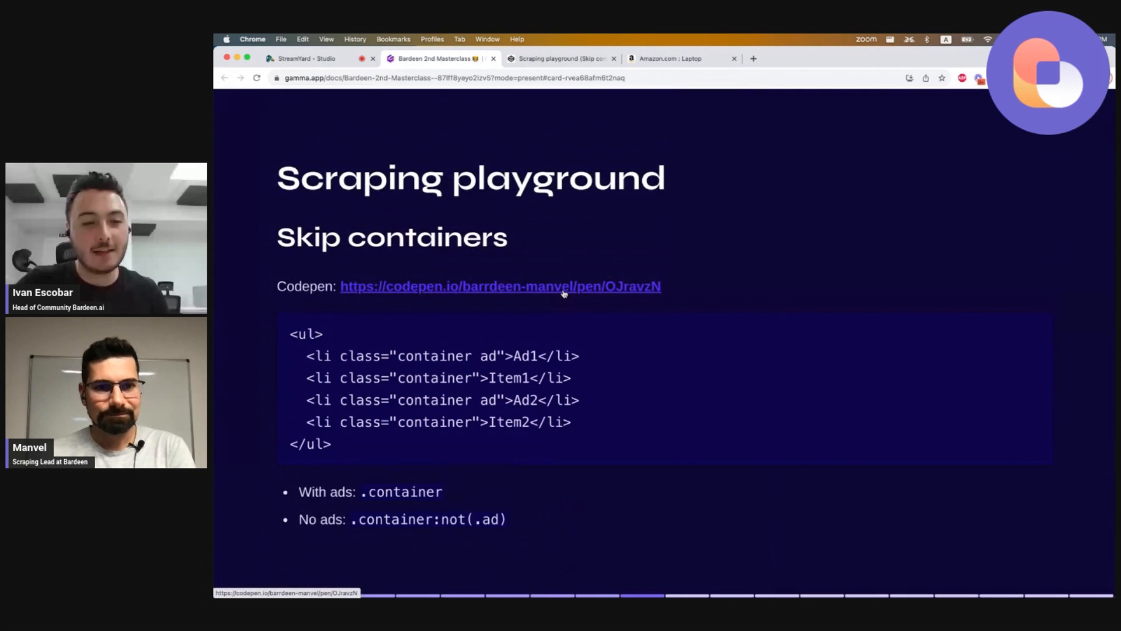
{"action": "key", "text": "Right"}
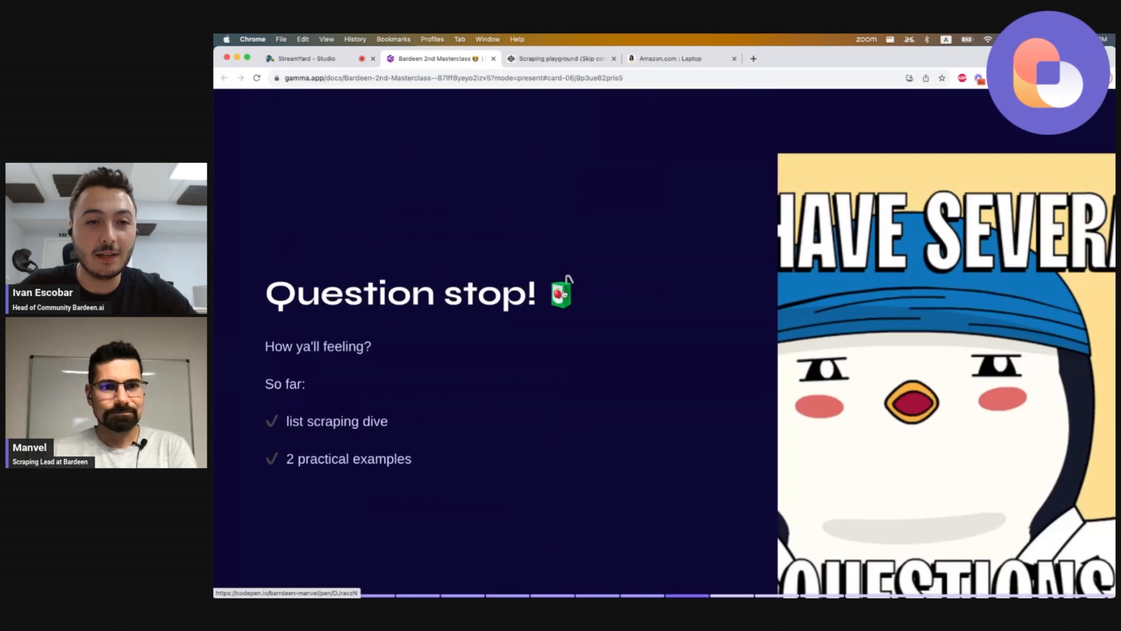
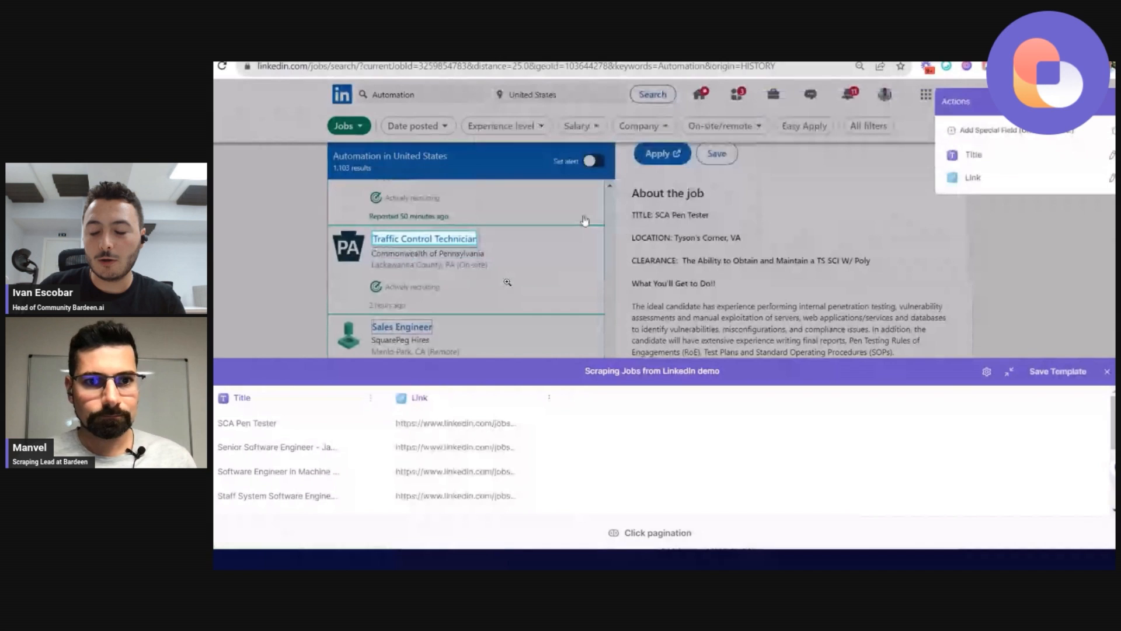
Page through the masterclass slides about LinkedIn job scraping problems.
{"action": "scroll", "coordinate": [585, 220], "scroll_direction": "down", "scroll_amount": 5}
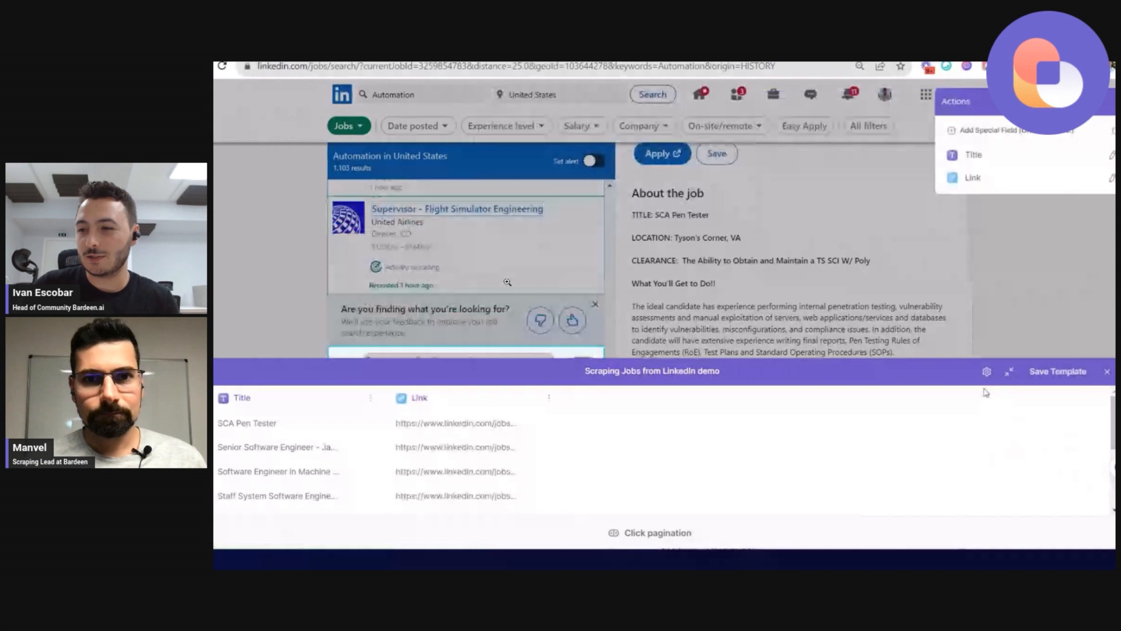
{"action": "left_click", "coordinate": [1009, 371]}
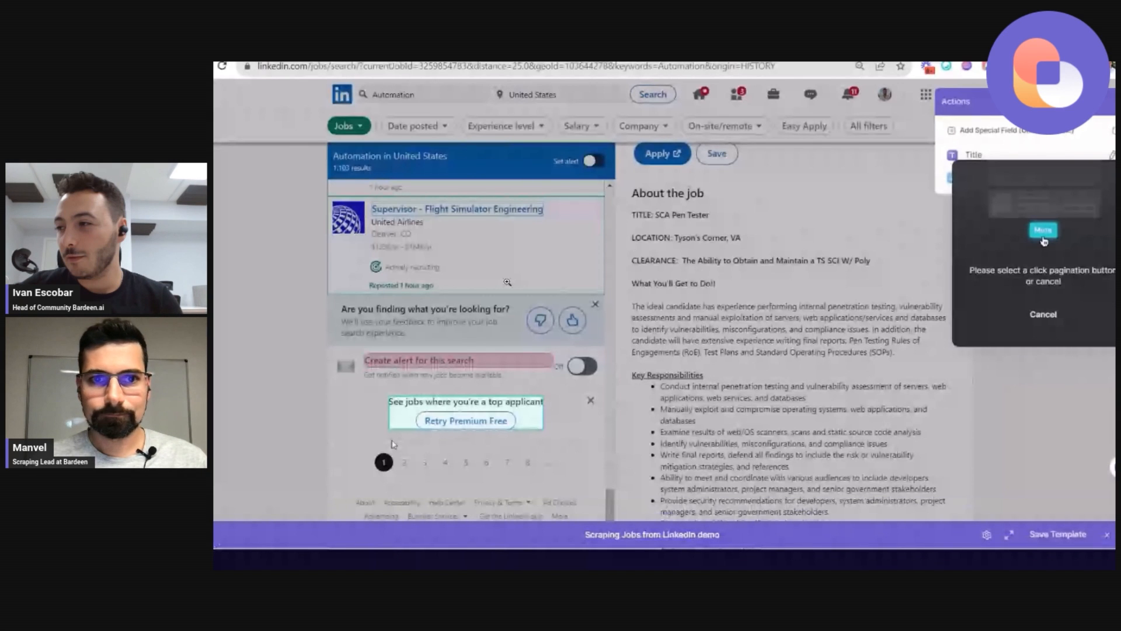
{"action": "left_click", "coordinate": [1044, 314]}
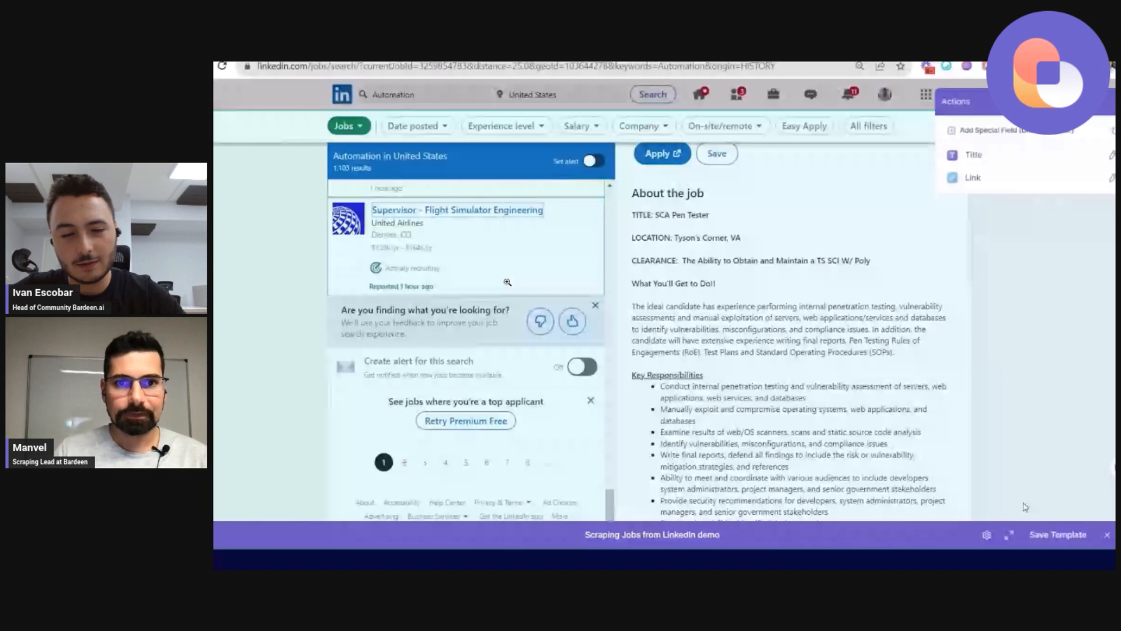
{"action": "key", "text": "Right"}
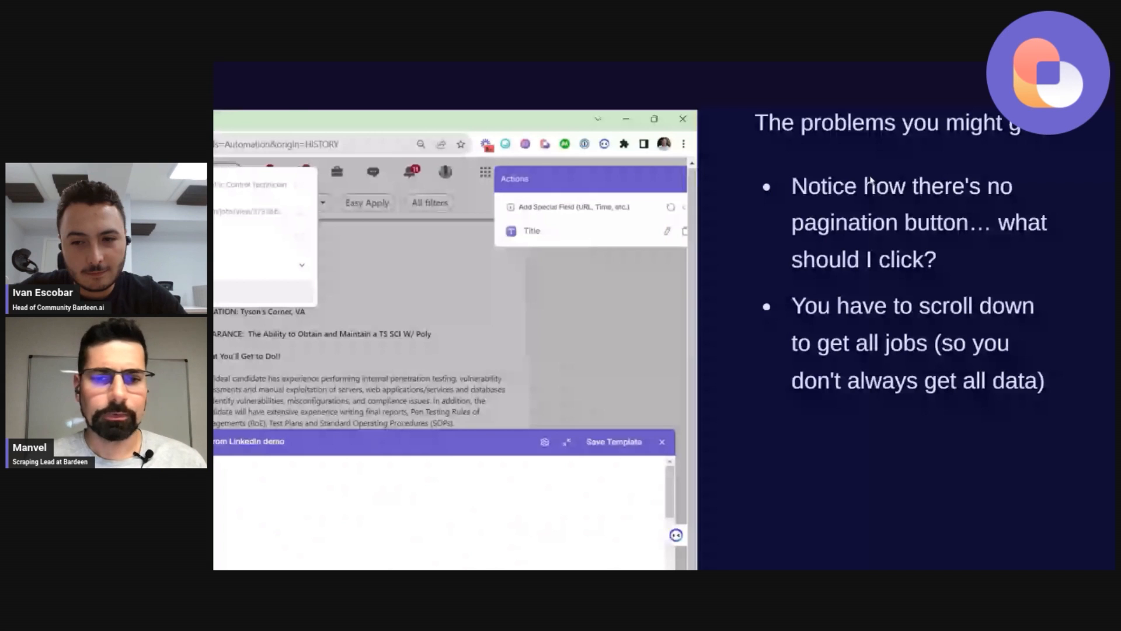
{"action": "key", "text": "Right"}
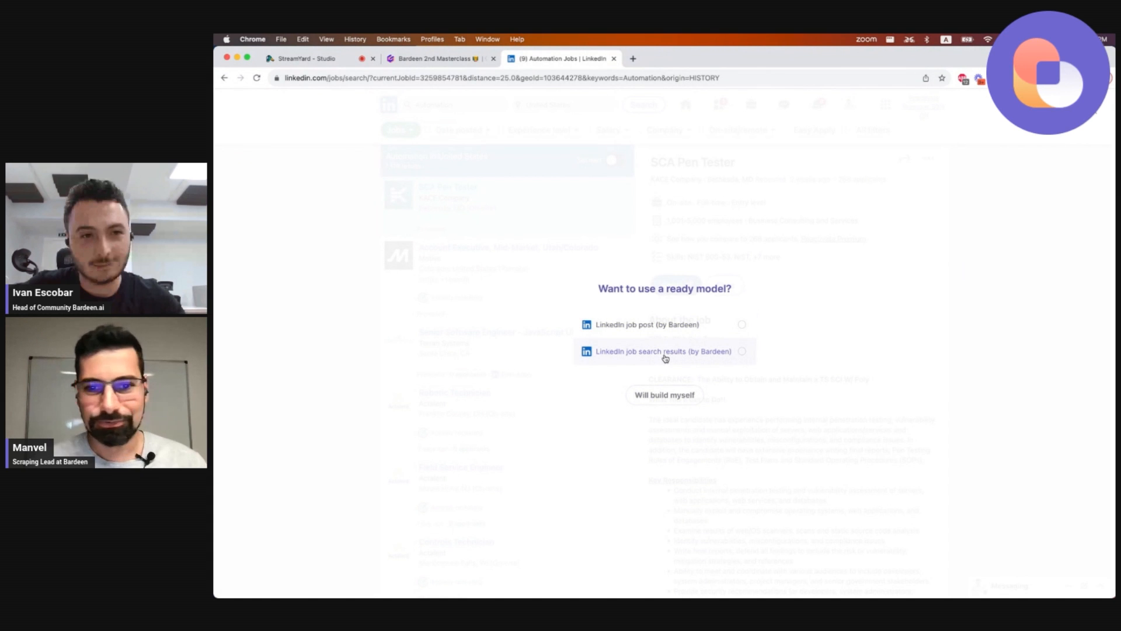
Start building a custom list scraper template on LinkedIn jobs named Linkedin jobs masterclass 2.
{"action": "left_click", "coordinate": [663, 395]}
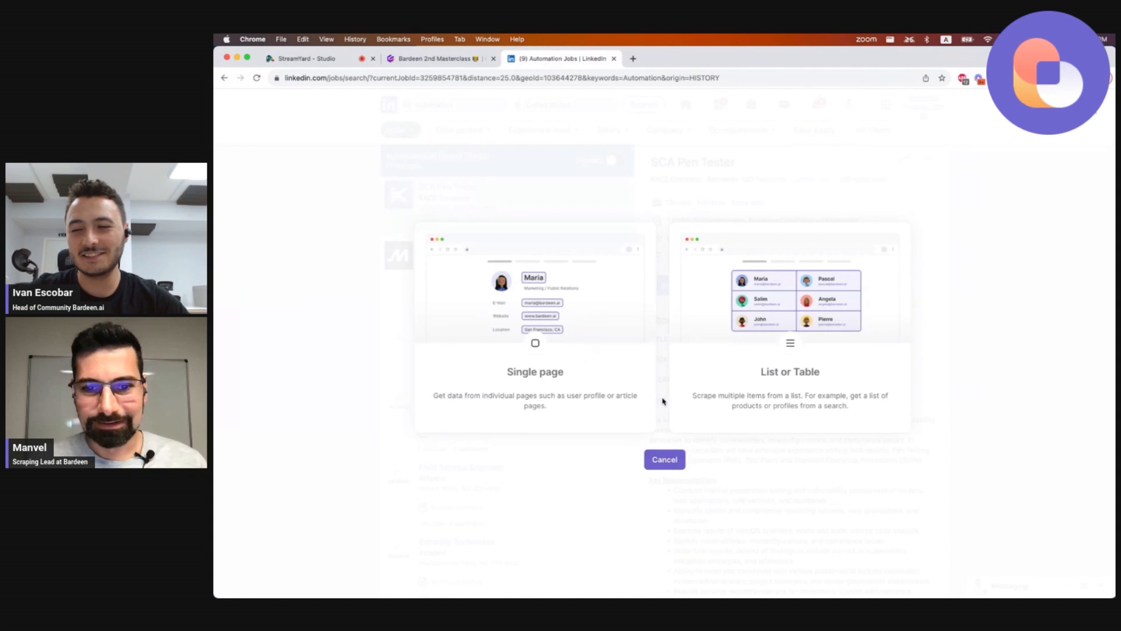
{"action": "left_click", "coordinate": [697, 382]}
{"action": "triple_click", "coordinate": [643, 325]}
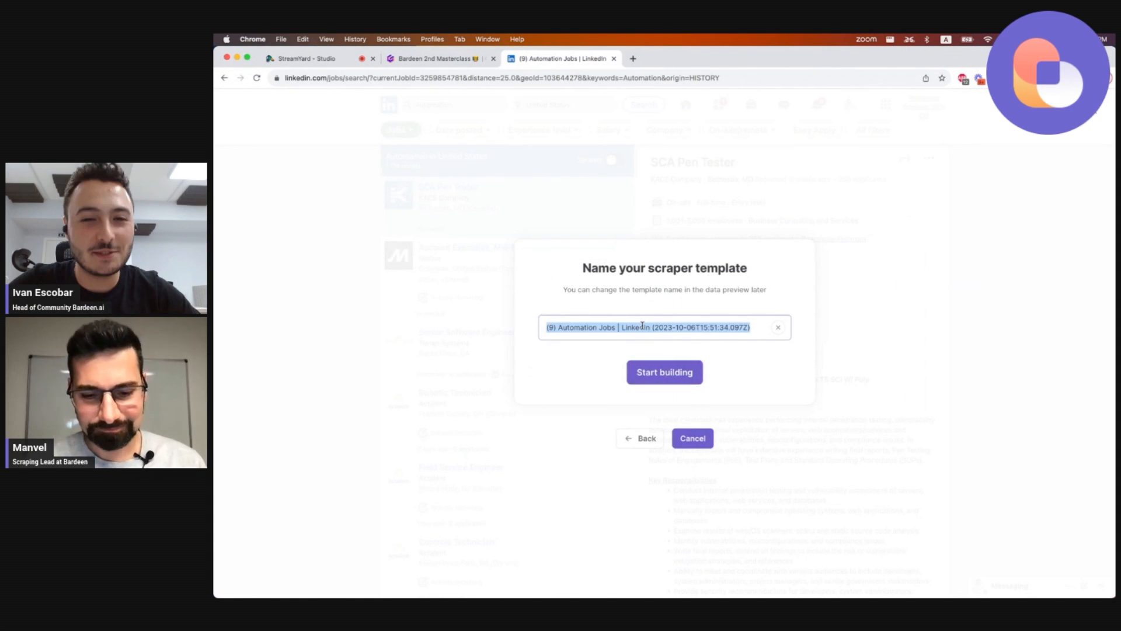
{"action": "type", "text": "Linkedin job"}
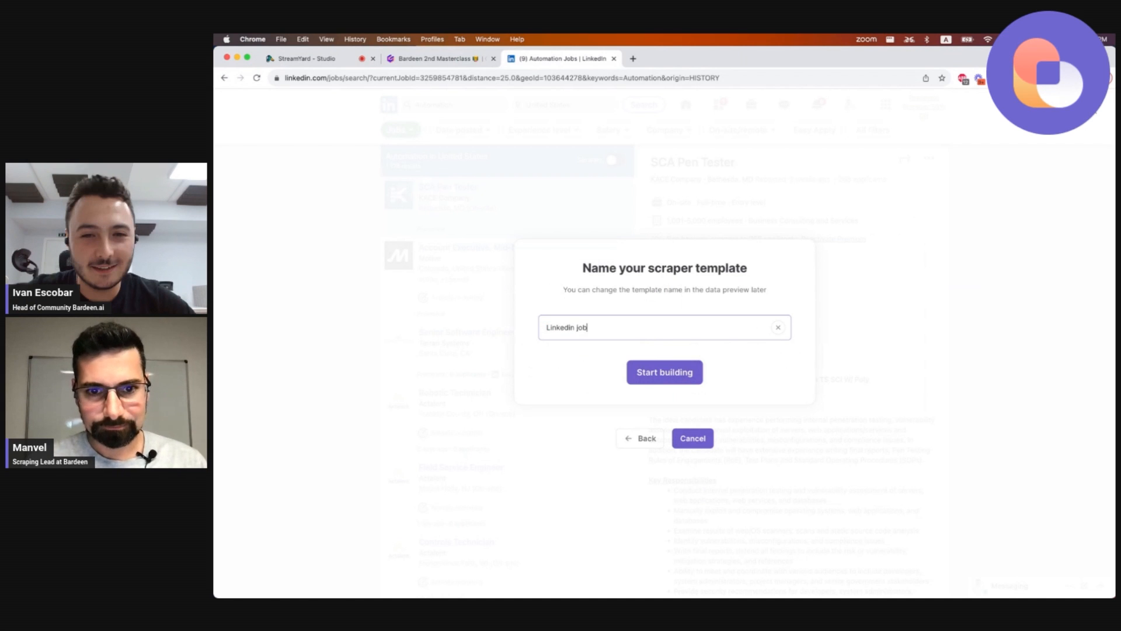
{"action": "type", "text": "s masterclass 2"}
{"action": "left_click", "coordinate": [672, 375]}
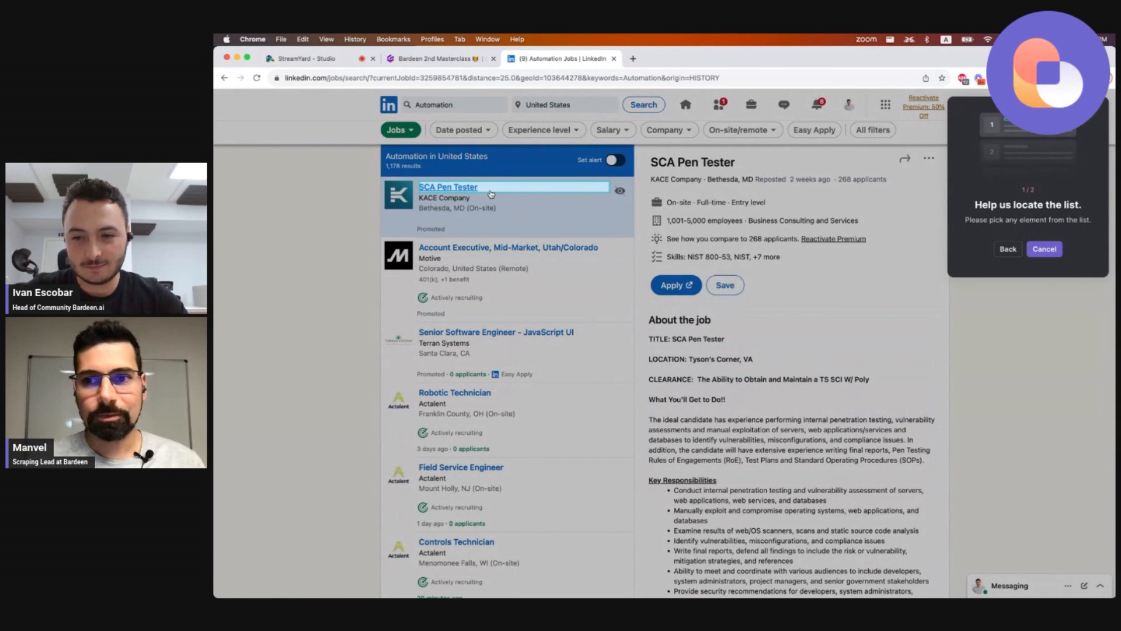
Define the job list by picking two job titles and choose click pagination.
{"action": "left_click", "coordinate": [491, 194]}
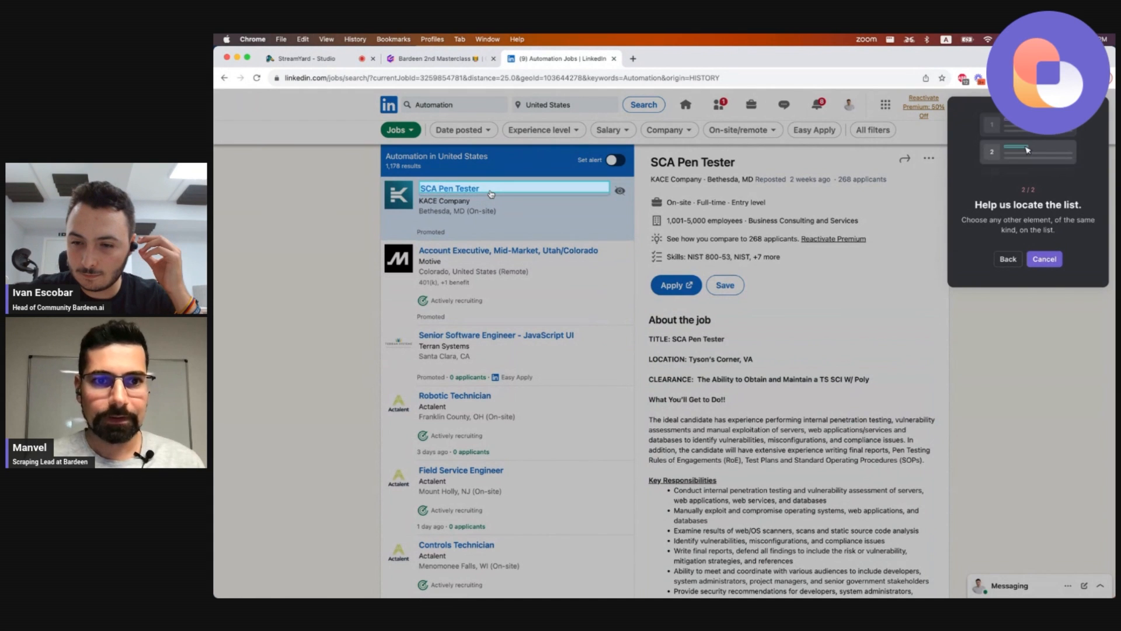
{"action": "left_click", "coordinate": [515, 252]}
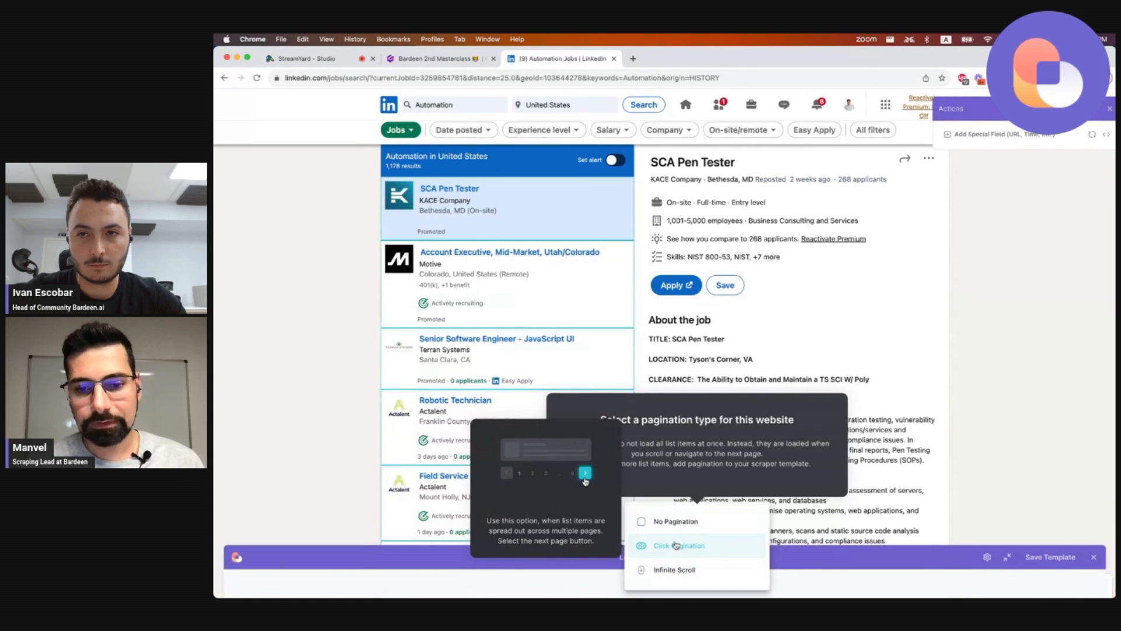
{"action": "left_click", "coordinate": [675, 546]}
Select the page 2 button at the bottom of the job list as the pagination button.
{"action": "scroll", "coordinate": [526, 448], "scroll_direction": "down", "scroll_amount": 5}
{"action": "scroll", "coordinate": [527, 448], "scroll_direction": "down", "scroll_amount": 15}
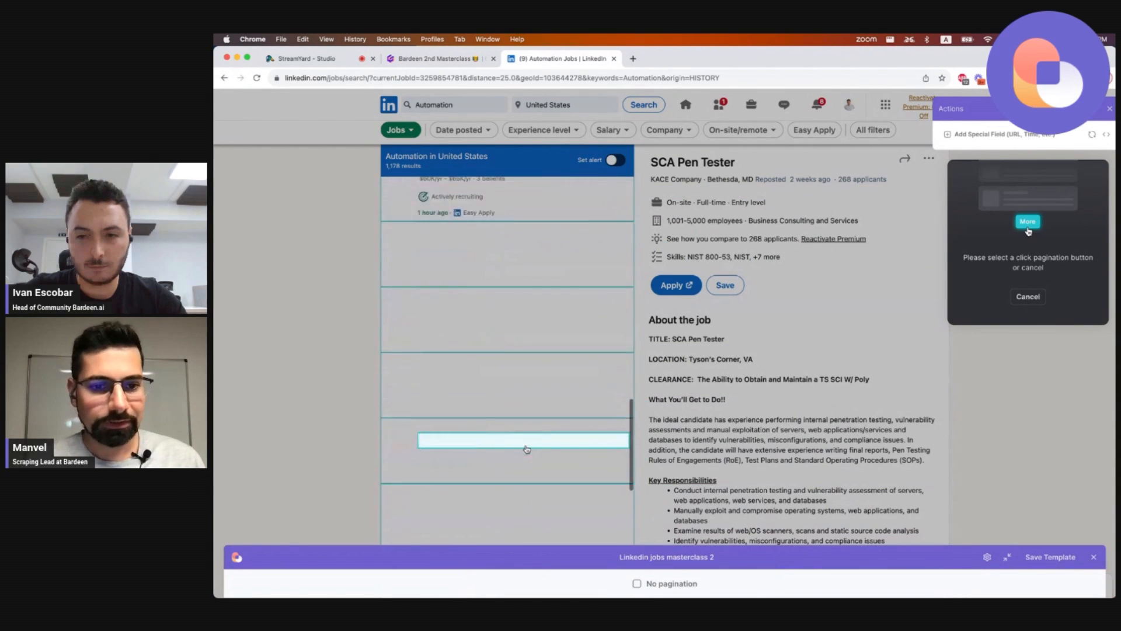
{"action": "scroll", "coordinate": [485, 462], "scroll_direction": "down", "scroll_amount": 4}
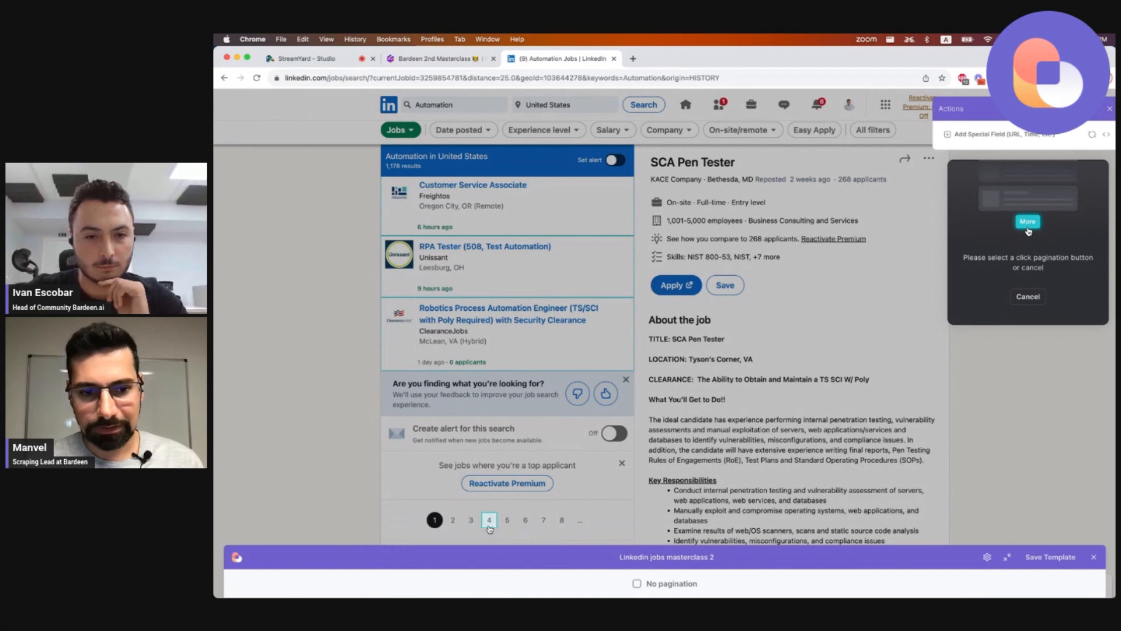
{"action": "left_click", "coordinate": [459, 522]}
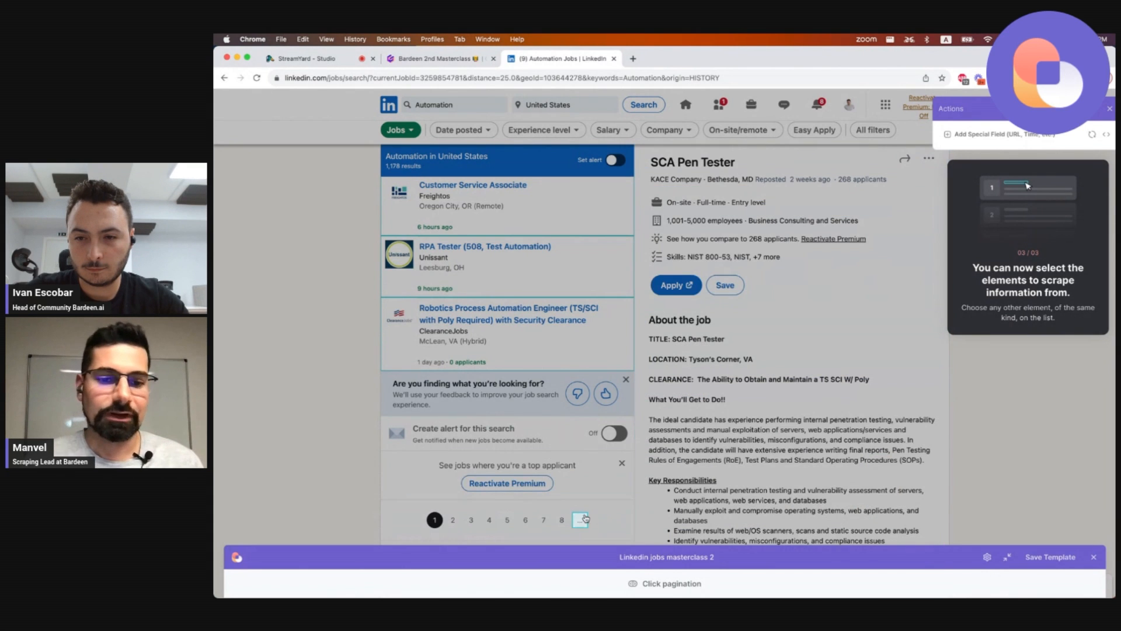
Change the click pagination target to the ellipsis button after page 8.
{"action": "left_click", "coordinate": [682, 585]}
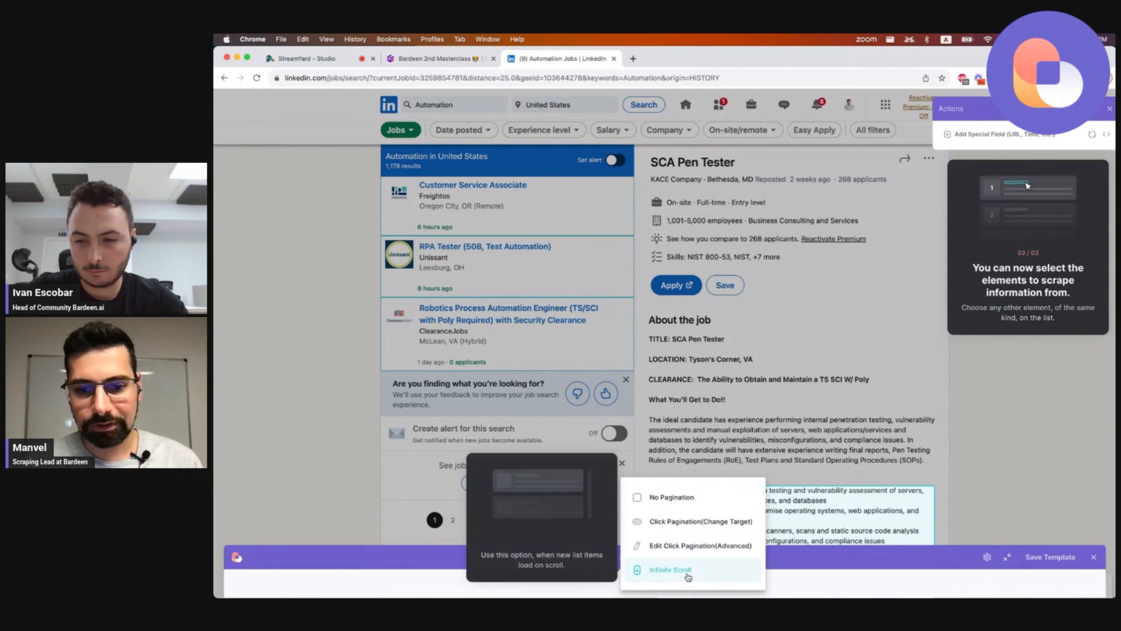
{"action": "left_click", "coordinate": [683, 523]}
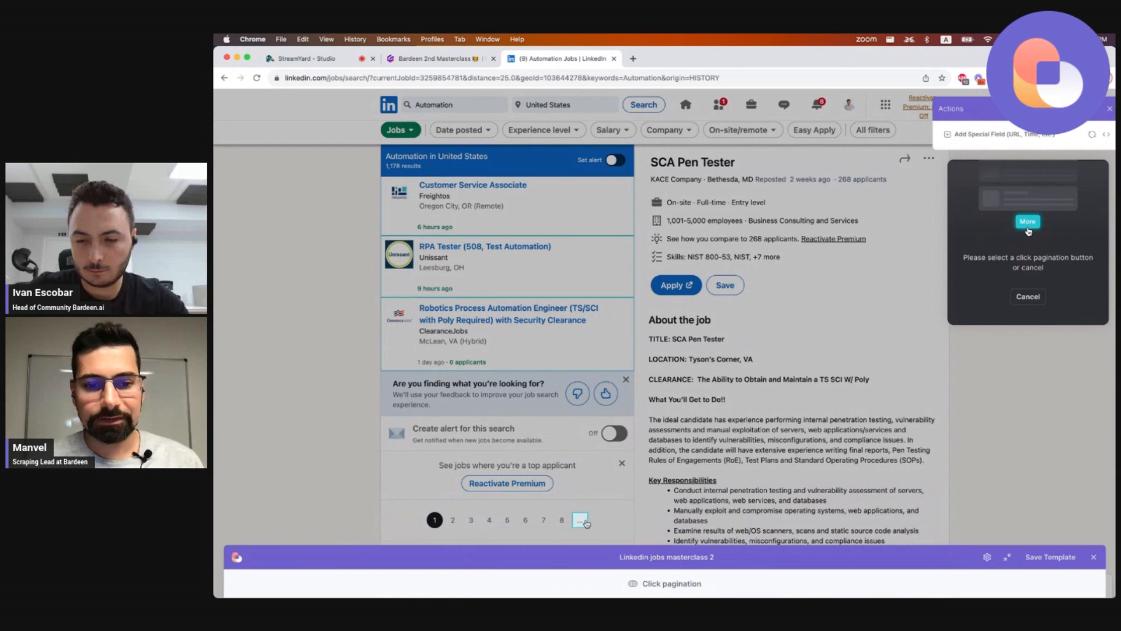
{"action": "left_click", "coordinate": [586, 524]}
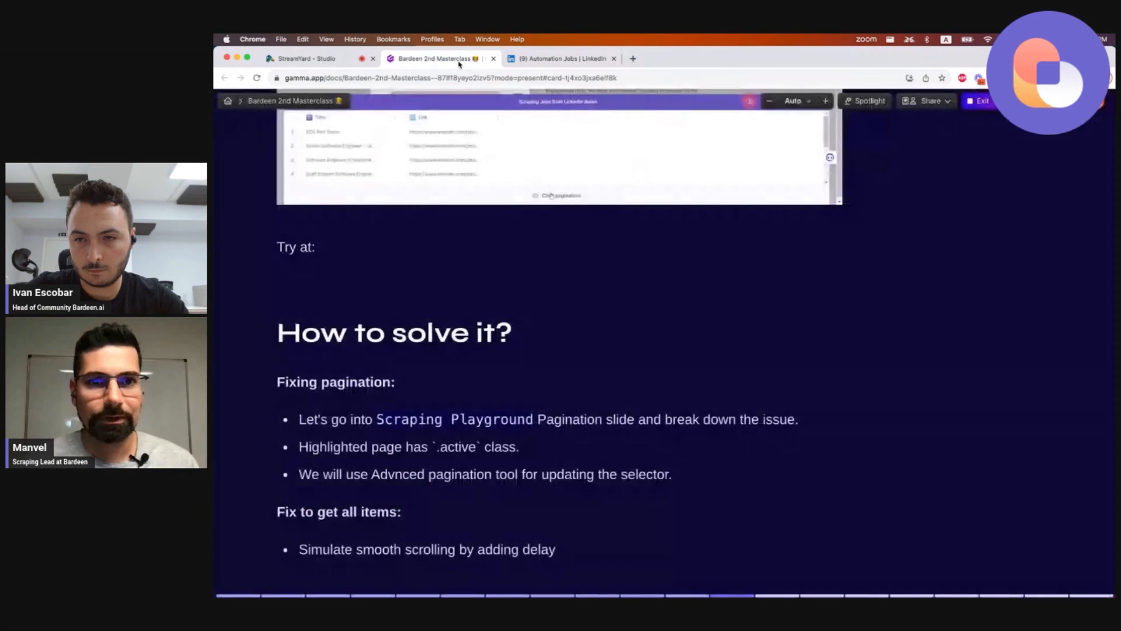
Switch to the masterclass slides, advance to the pagination playground slide and open its Codepen link.
{"action": "left_click", "coordinate": [436, 58]}
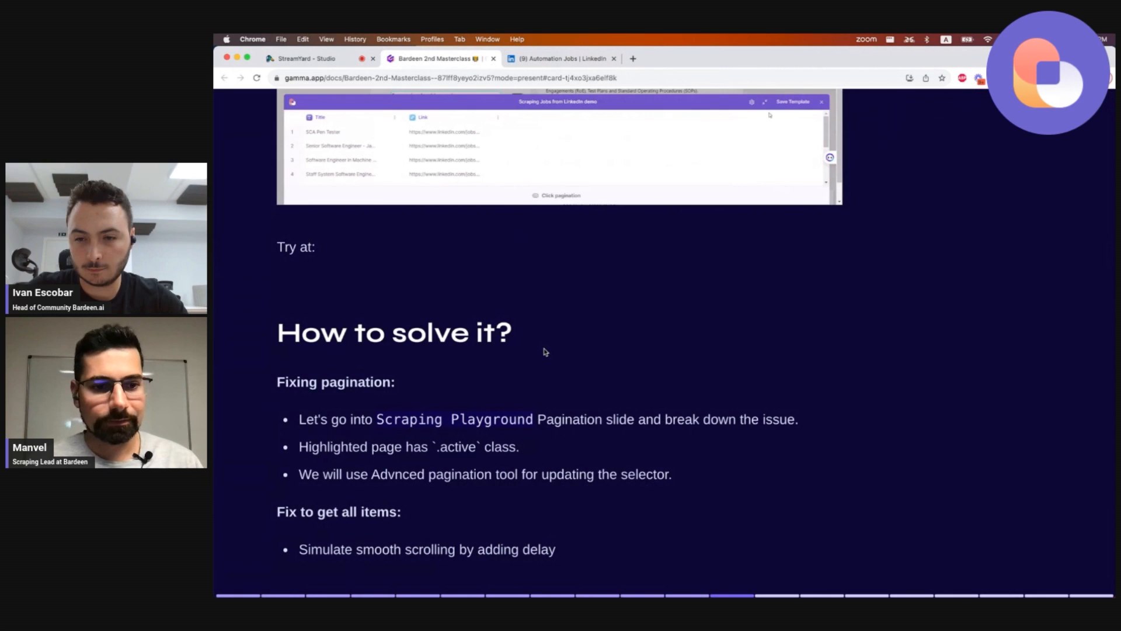
{"action": "key", "text": "Right"}
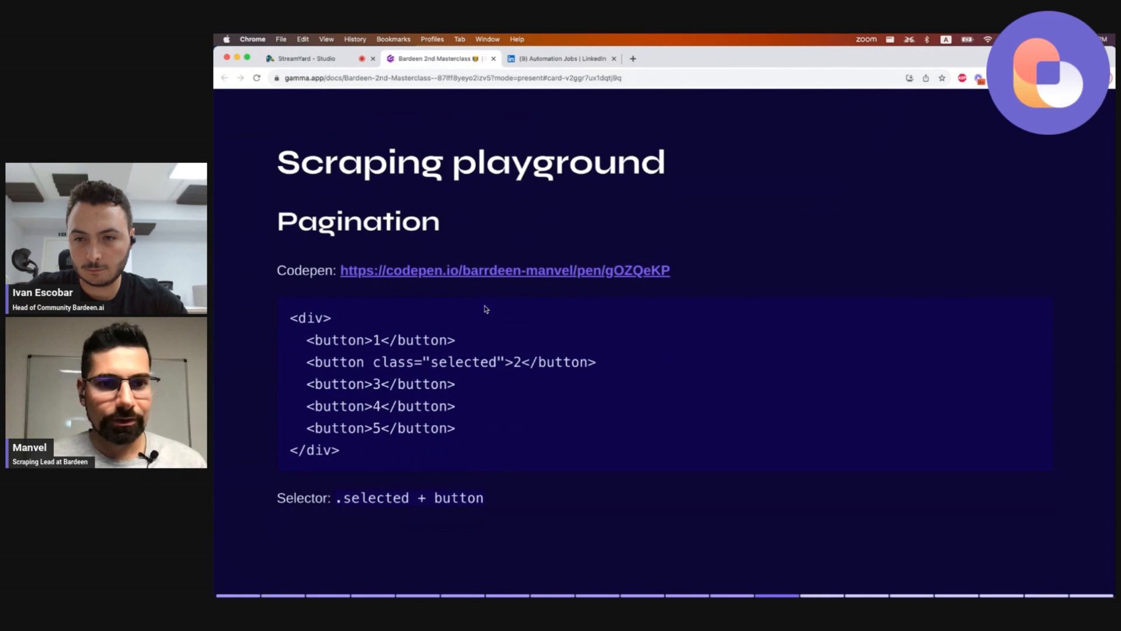
{"action": "left_click", "coordinate": [488, 269]}
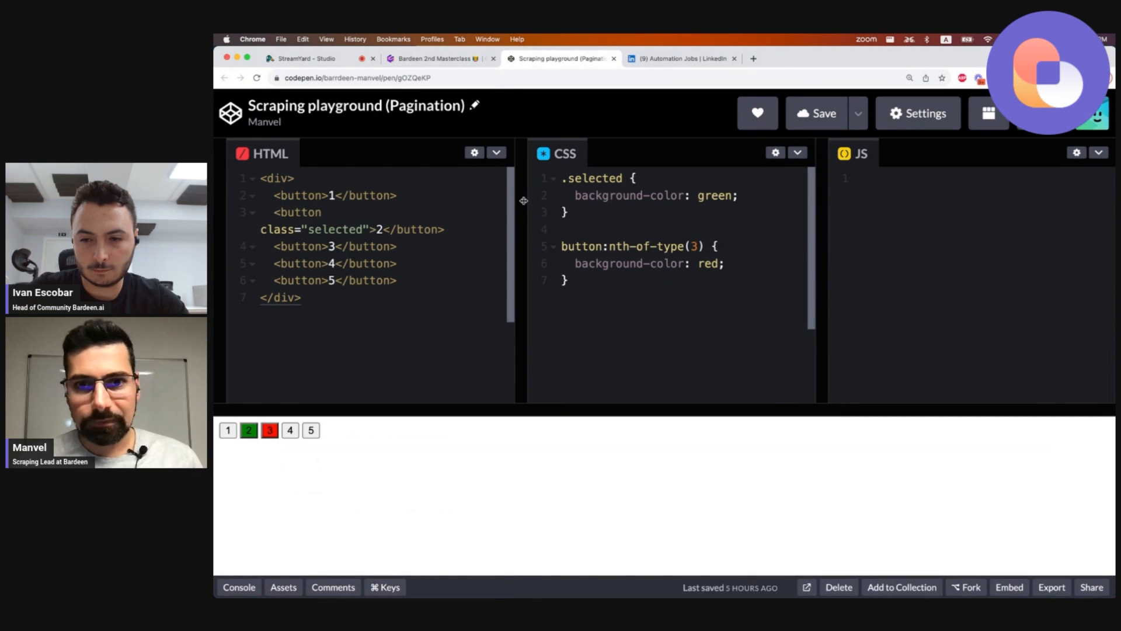
Resize the Codepen editor panes to widen the HTML and CSS panels.
{"action": "left_click_drag", "start_coordinate": [818, 227], "coordinate": [1019, 228]}
{"action": "left_click_drag", "start_coordinate": [540, 266], "coordinate": [660, 266]}
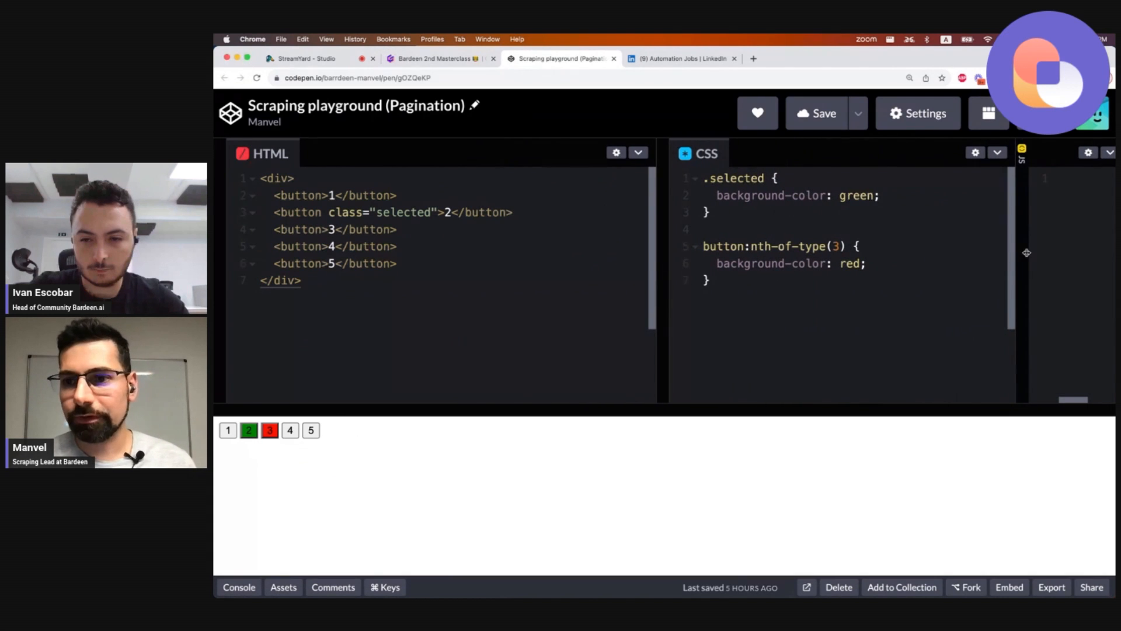
{"action": "left_click_drag", "start_coordinate": [1027, 253], "coordinate": [1113, 256]}
{"action": "left_click_drag", "start_coordinate": [667, 267], "coordinate": [709, 266]}
{"action": "left_click", "coordinate": [286, 178]}
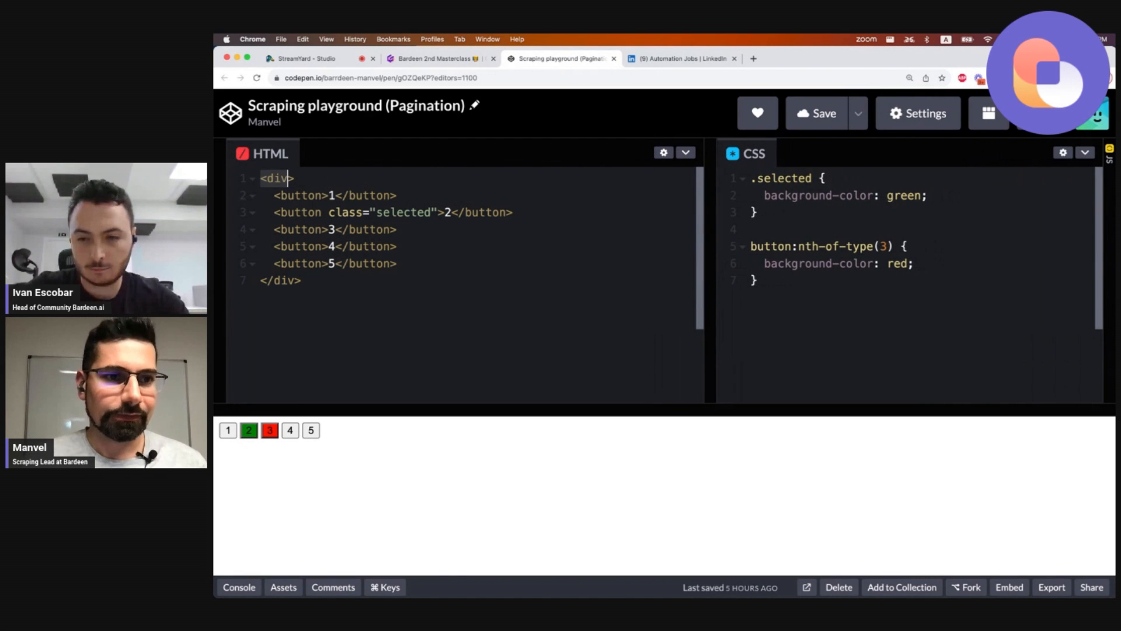
Examine the HTML pagination buttons and the CSS selectors styling the selected and third buttons.
{"action": "key", "text": "Down"}
{"action": "key", "text": "Down"}
{"action": "key", "text": "Left"}
{"action": "key", "text": "Left"}
{"action": "key", "text": "Left"}
{"action": "key", "text": "Right"}
{"action": "key", "text": "alt+shift+Right"}
{"action": "key", "text": "alt+shift+Right"}
{"action": "key", "text": "alt+shift+Right"}
{"action": "key", "text": "alt+shift+Right"}
{"action": "key", "text": "alt+shift+Right"}
{"action": "key", "text": "alt+shift+Right"}
{"action": "left_click_drag", "start_coordinate": [400, 263], "coordinate": [275, 263]}
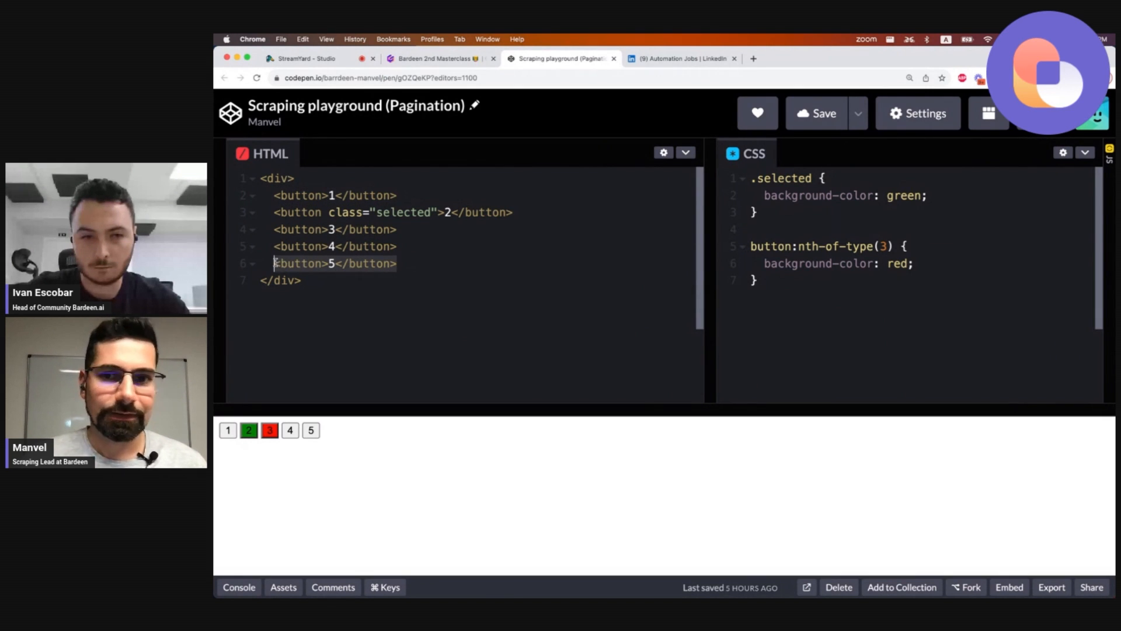
{"action": "double_click", "coordinate": [781, 179]}
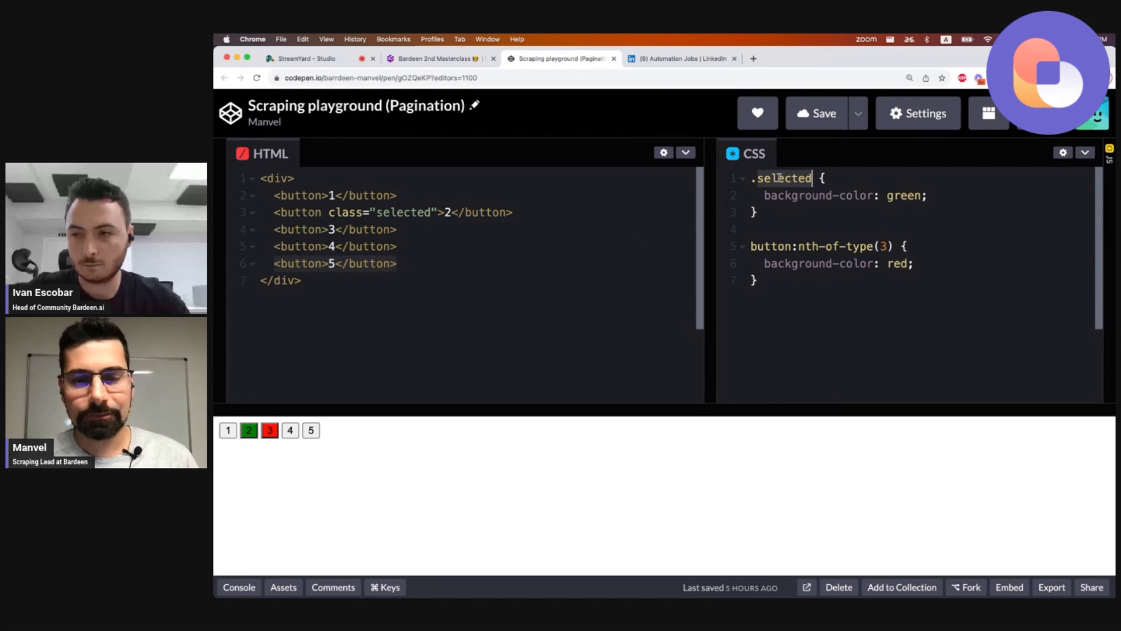
{"action": "double_click", "coordinate": [396, 211]}
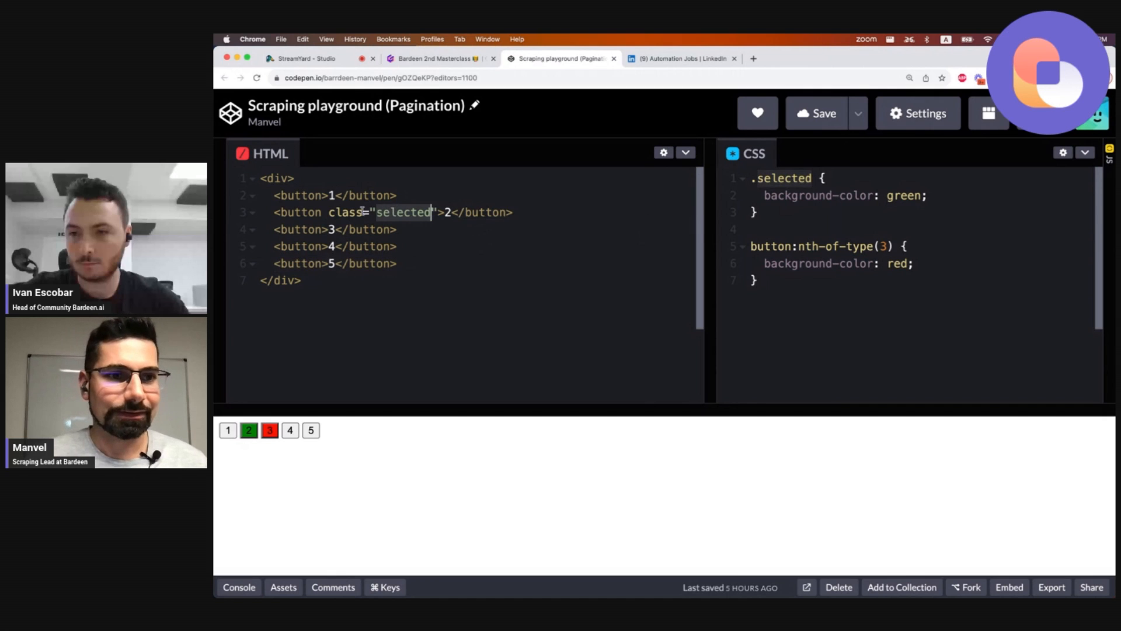
{"action": "left_click", "coordinate": [805, 246]}
{"action": "left_click_drag", "start_coordinate": [799, 246], "coordinate": [886, 246]}
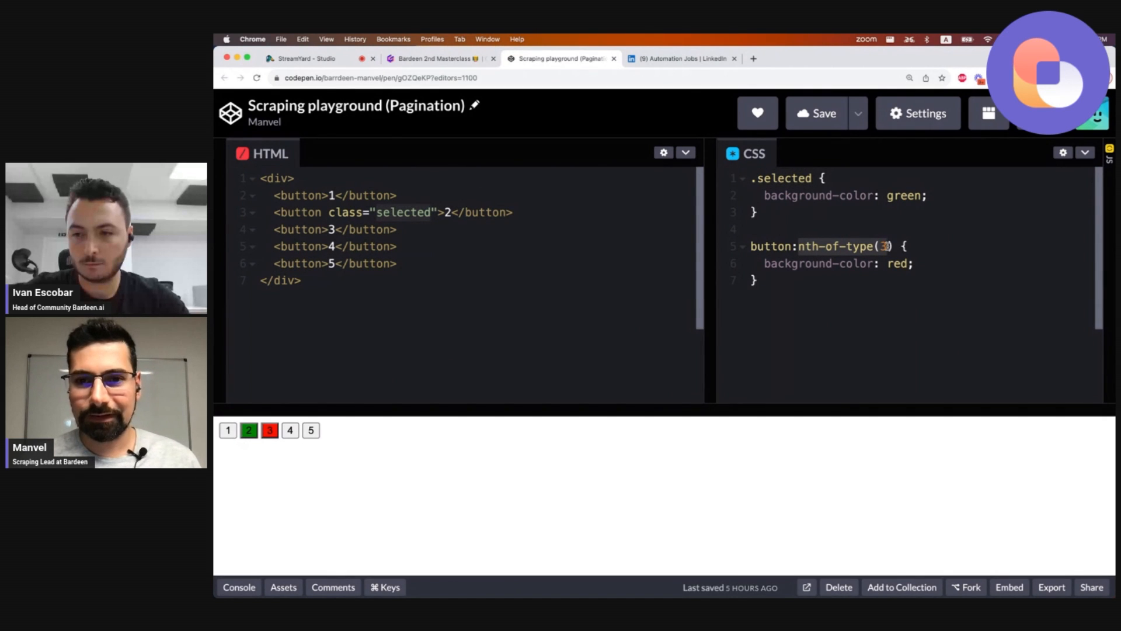
{"action": "double_click", "coordinate": [756, 246]}
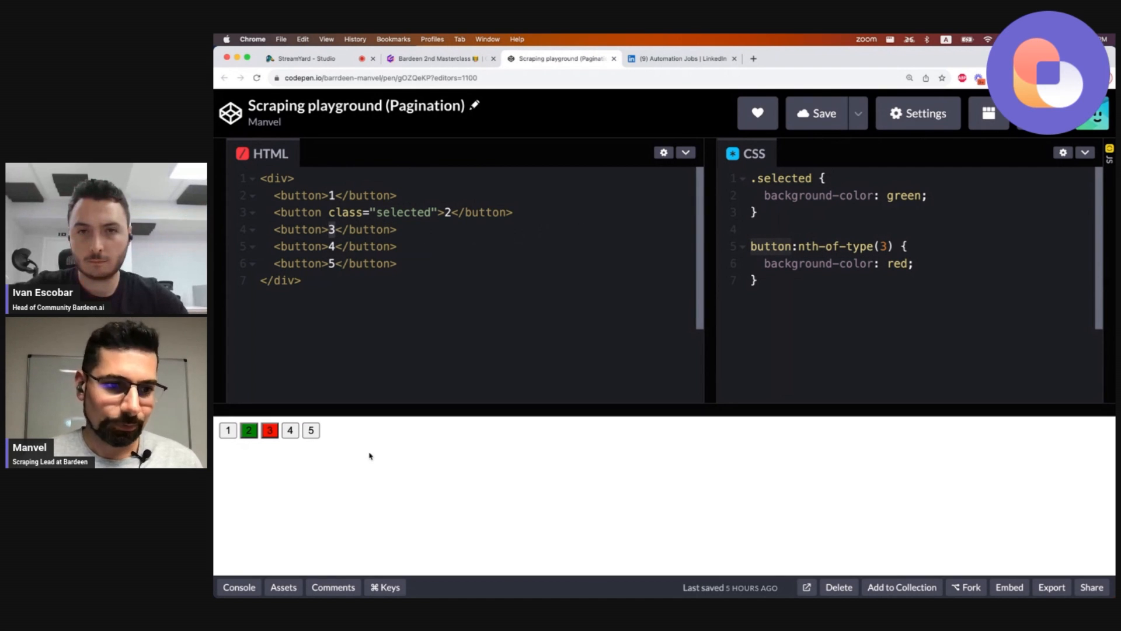
{"action": "left_click_drag", "start_coordinate": [355, 439], "coordinate": [228, 428]}
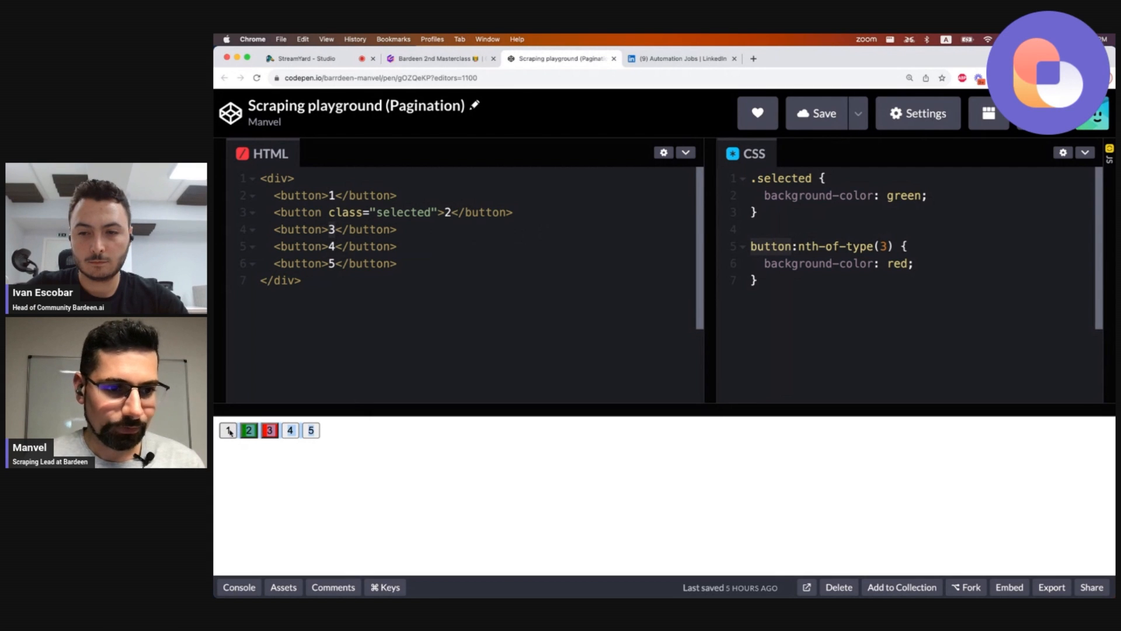
{"action": "left_click", "coordinate": [259, 460]}
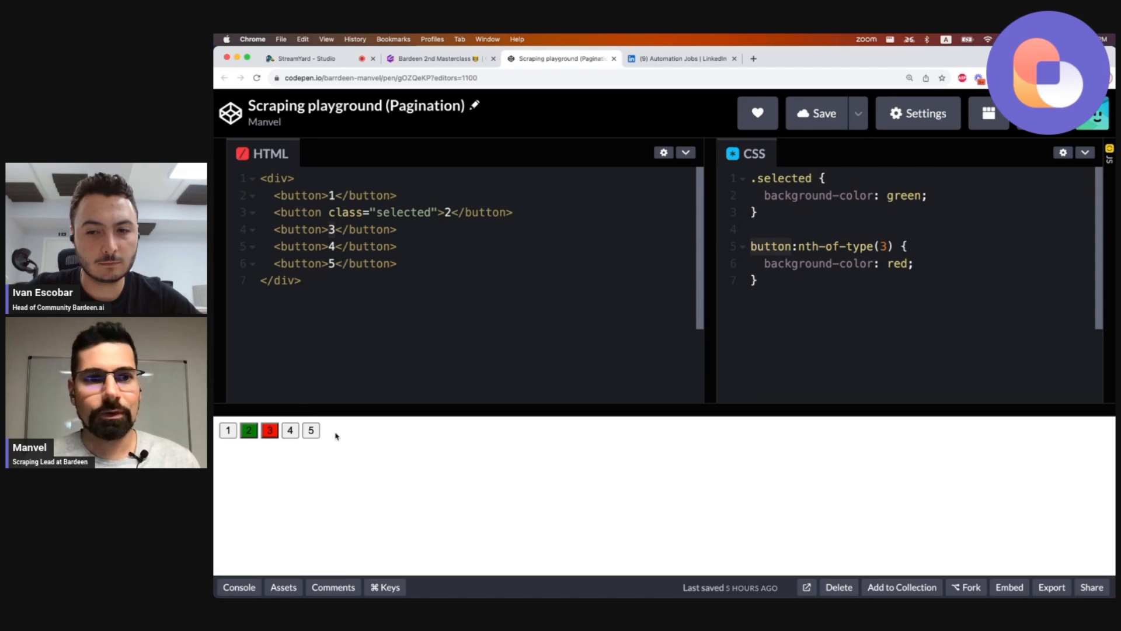
{"action": "double_click", "coordinate": [389, 213]}
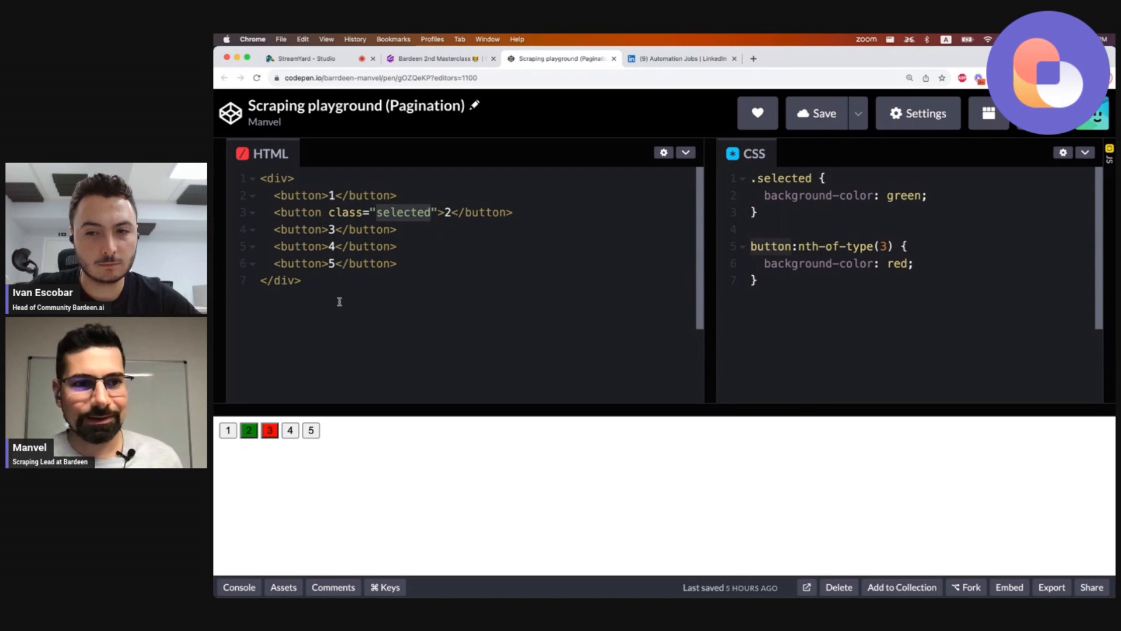
{"action": "double_click", "coordinate": [299, 229]}
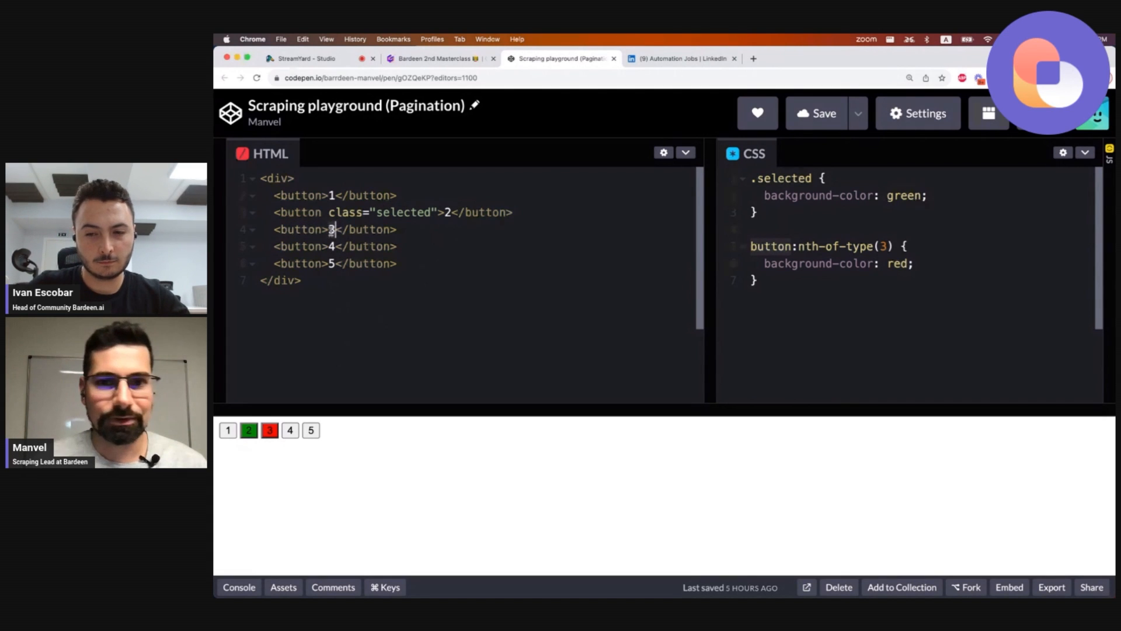
{"action": "double_click", "coordinate": [401, 212]}
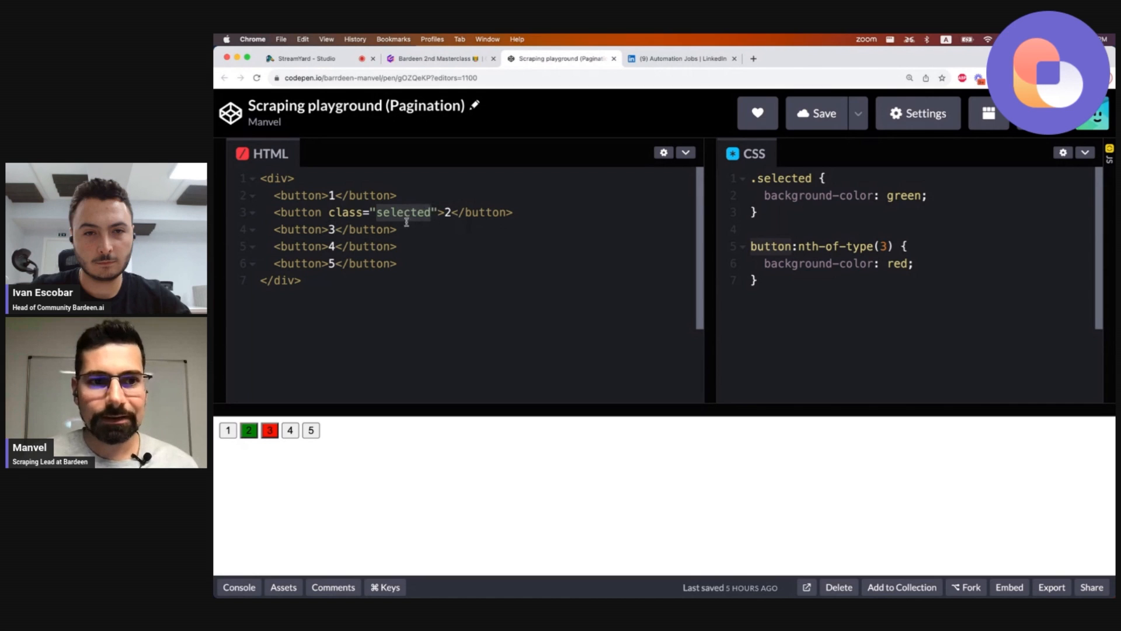
{"action": "double_click", "coordinate": [348, 213]}
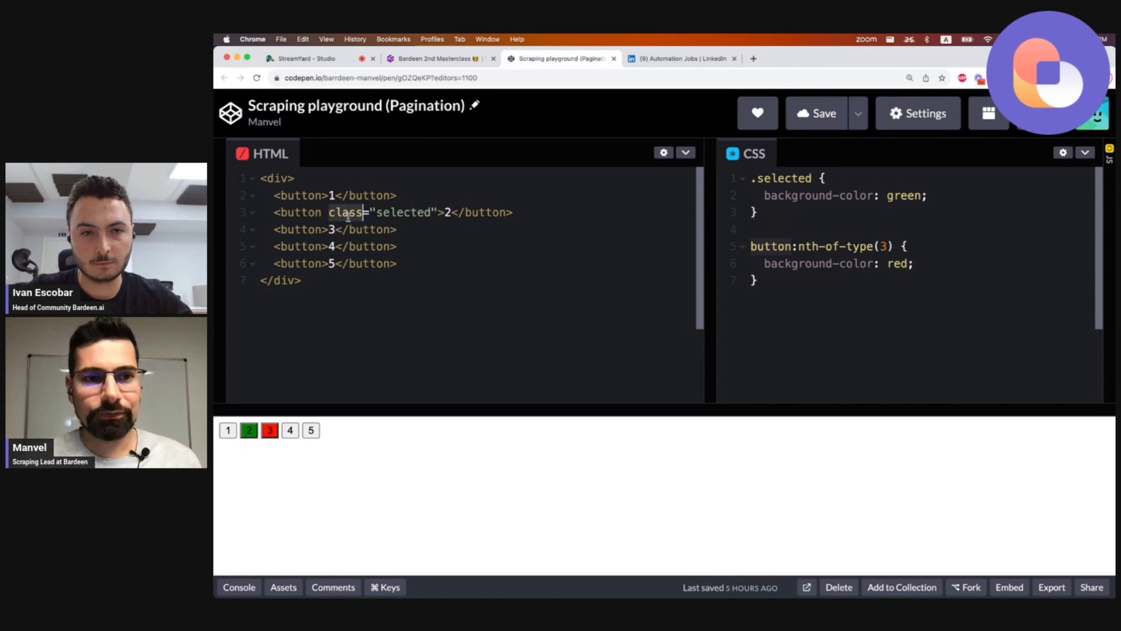
Remove the class="selected" attribute from the second button in the HTML.
{"action": "left_click_drag", "start_coordinate": [348, 216], "coordinate": [438, 214]}
{"action": "key", "text": "super+c"}
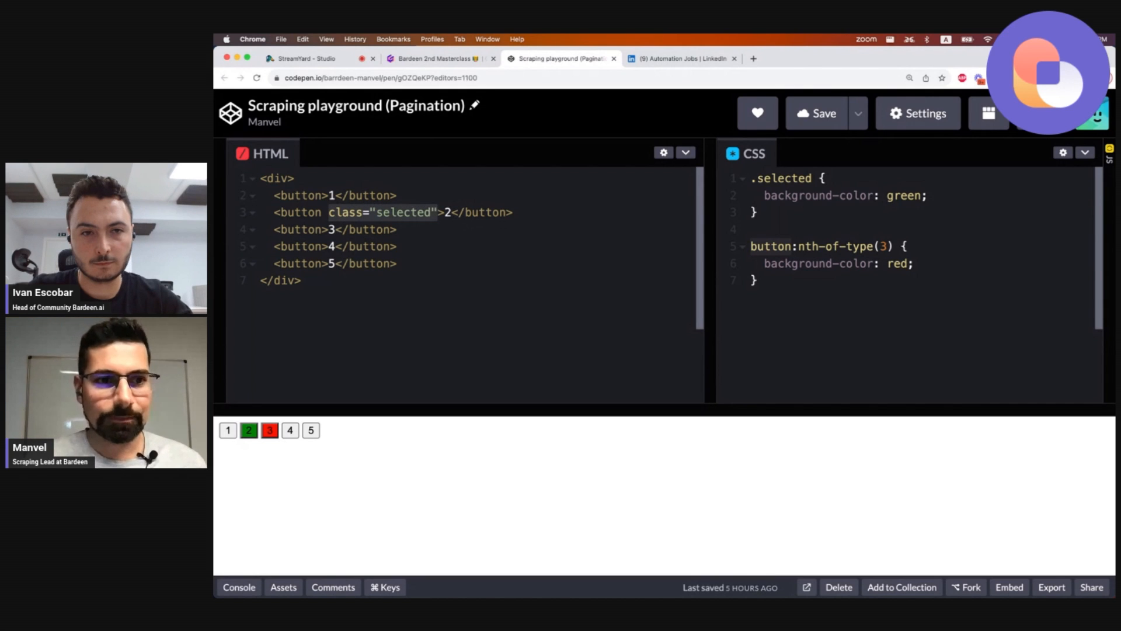
{"action": "key", "text": "BackSpace"}
{"action": "key", "text": "BackSpace"}
{"action": "key", "text": "Down"}
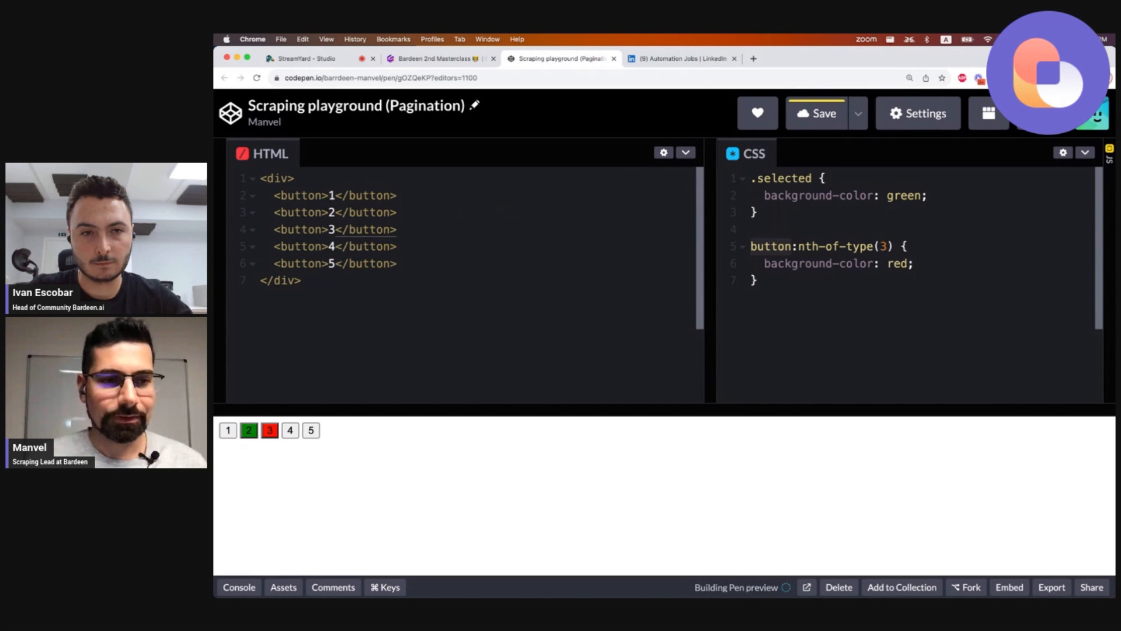
Add class="selected" back to the third pagination button in the HTML.
{"action": "key", "text": "super+v"}
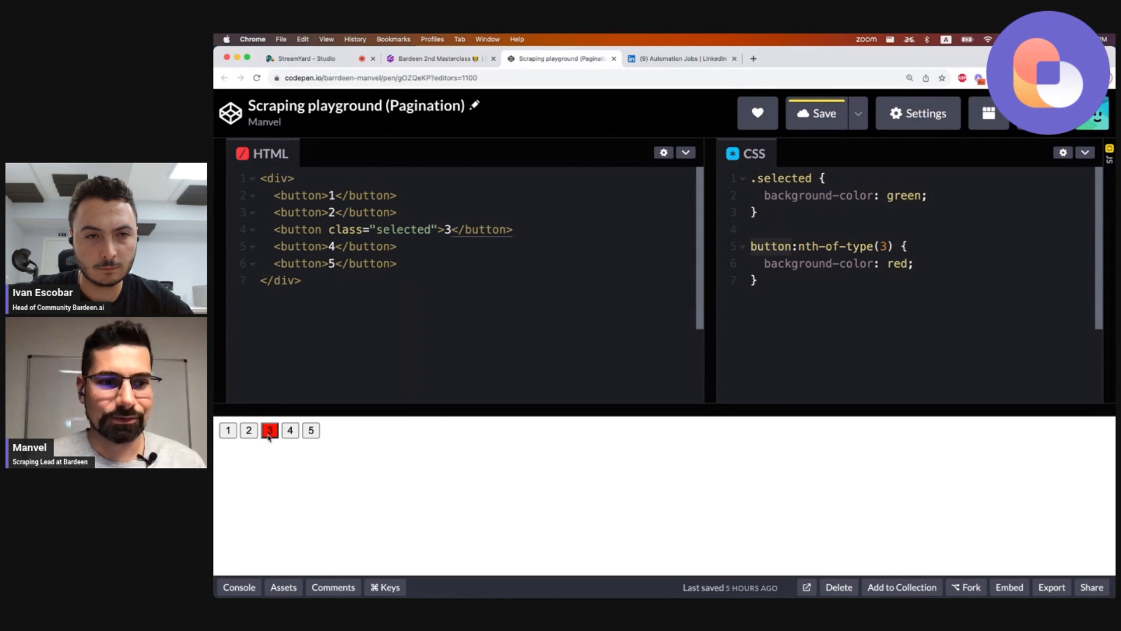
{"action": "left_click_drag", "start_coordinate": [764, 263], "coordinate": [913, 263]}
{"action": "left_click_drag", "start_coordinate": [751, 245], "coordinate": [900, 246]}
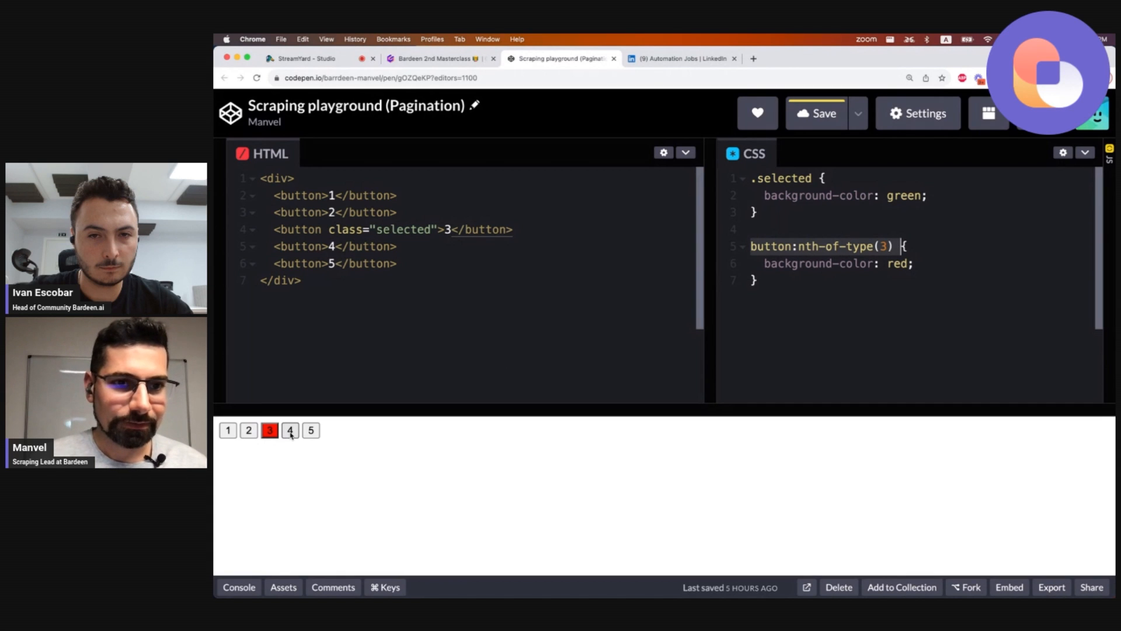
Replace the CSS selector button:nth-of-type(3) with the adjacent-sibling selector .selected + button.
{"action": "left_click", "coordinate": [764, 246]}
{"action": "left_click_drag", "start_coordinate": [751, 246], "coordinate": [894, 246]}
{"action": "type", "text": "."}
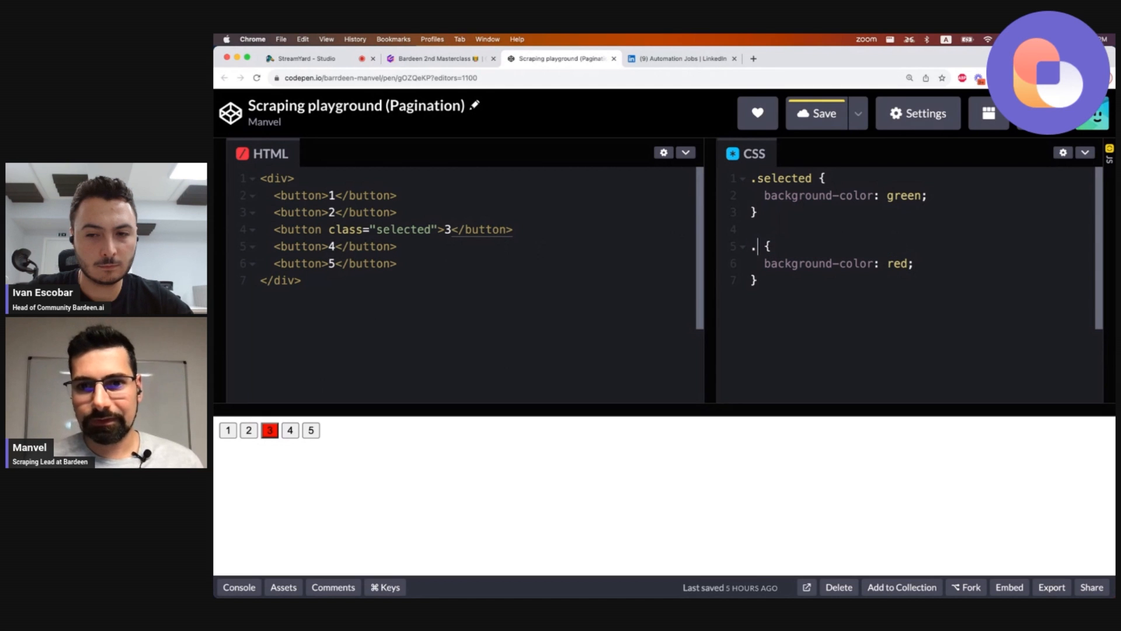
{"action": "double_click", "coordinate": [788, 180]}
{"action": "key", "text": "super+c"}
{"action": "left_click", "coordinate": [758, 245]}
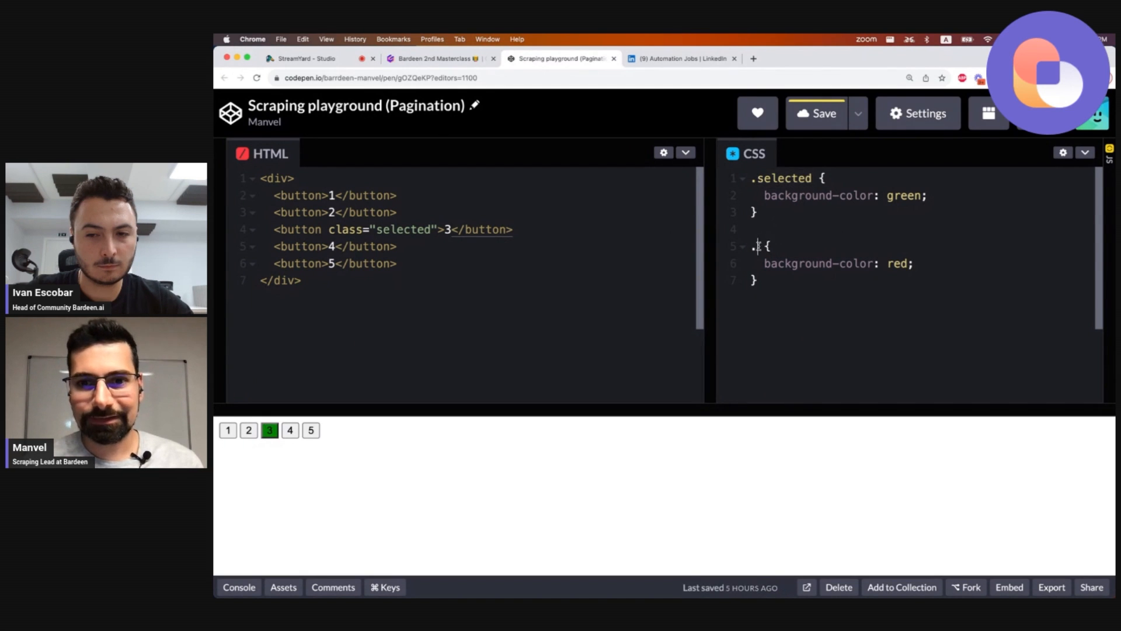
{"action": "key", "text": "super+v"}
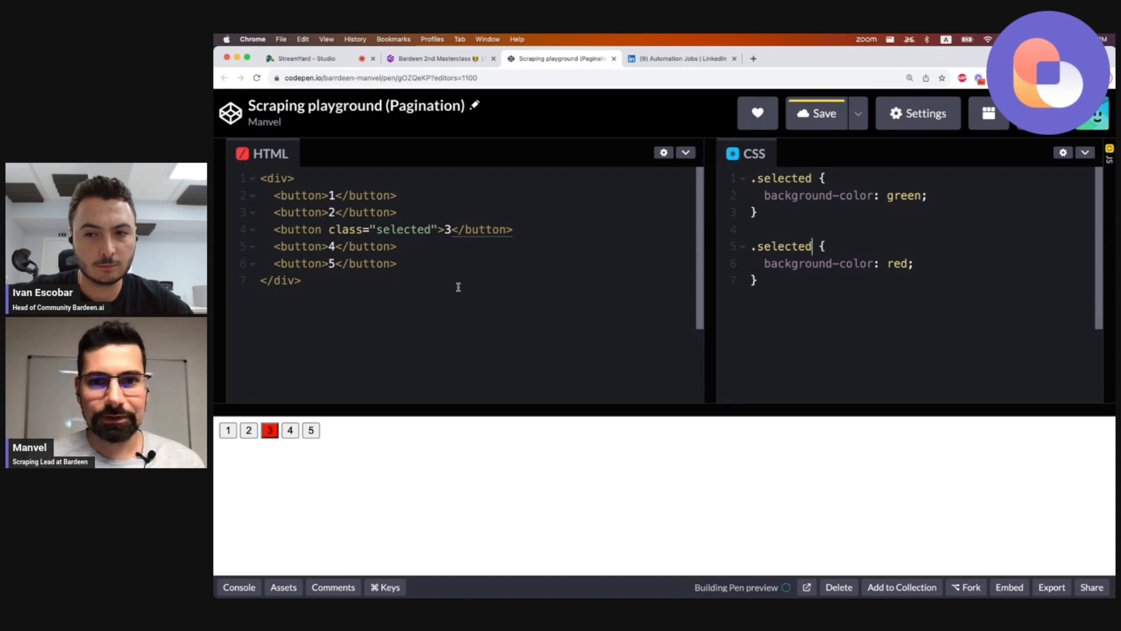
{"action": "type", "text": "+ "}
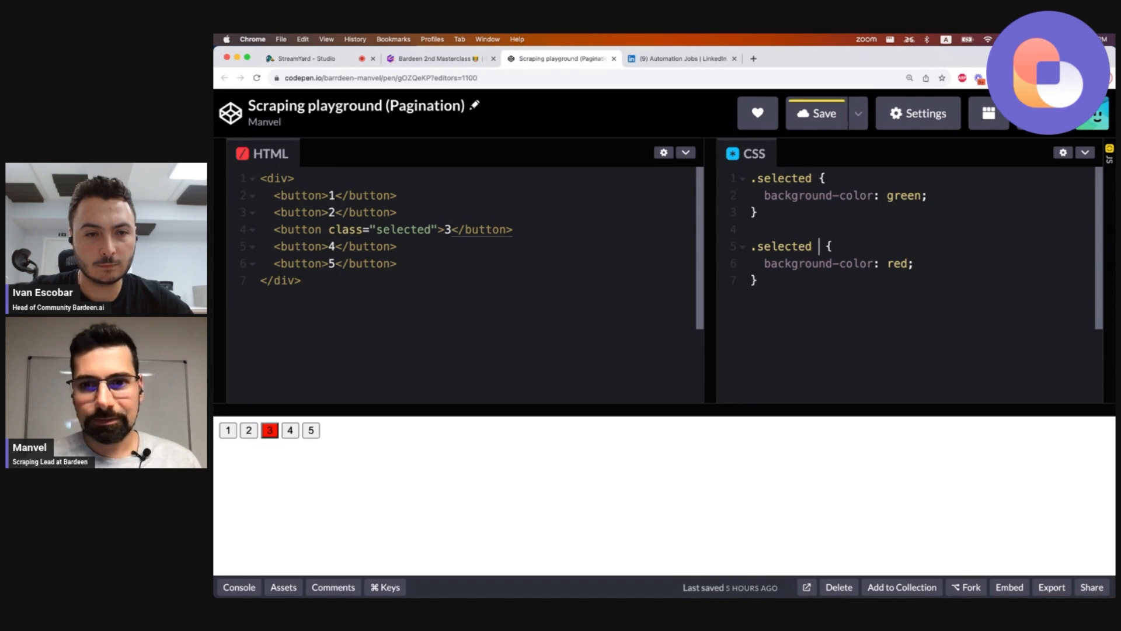
{"action": "type", "text": "bu "}
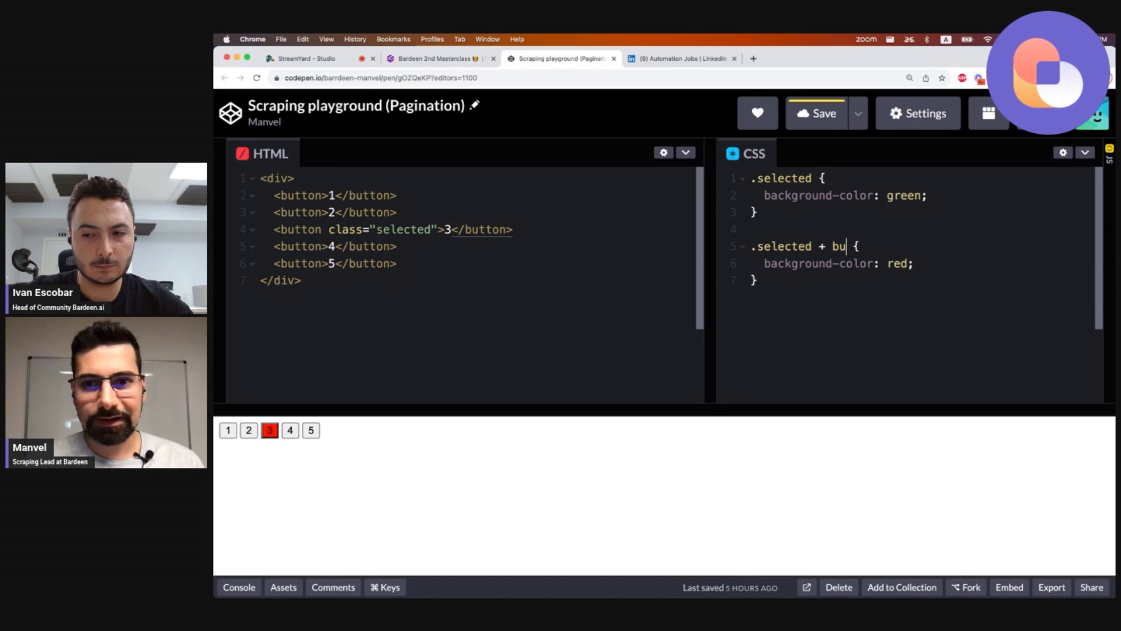
{"action": "type", "text": "tton"}
{"action": "key", "text": "Left"}
{"action": "key", "text": "Left"}
{"action": "key", "text": "Left"}
{"action": "key", "text": "Left"}
{"action": "key", "text": "Left"}
{"action": "key", "text": "Left"}
{"action": "key", "text": "Left"}
{"action": "key", "text": "Left"}
{"action": "key", "text": "Right"}
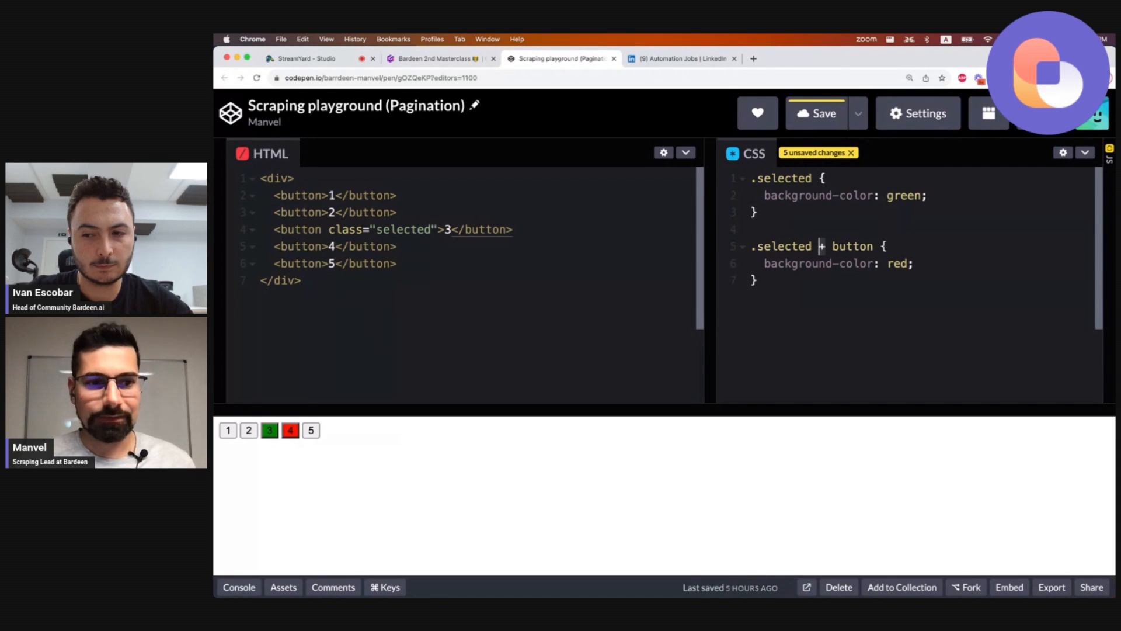
{"action": "key", "text": "Right"}
{"action": "key", "text": "Right"}
{"action": "key", "text": "alt+shift+Right"}
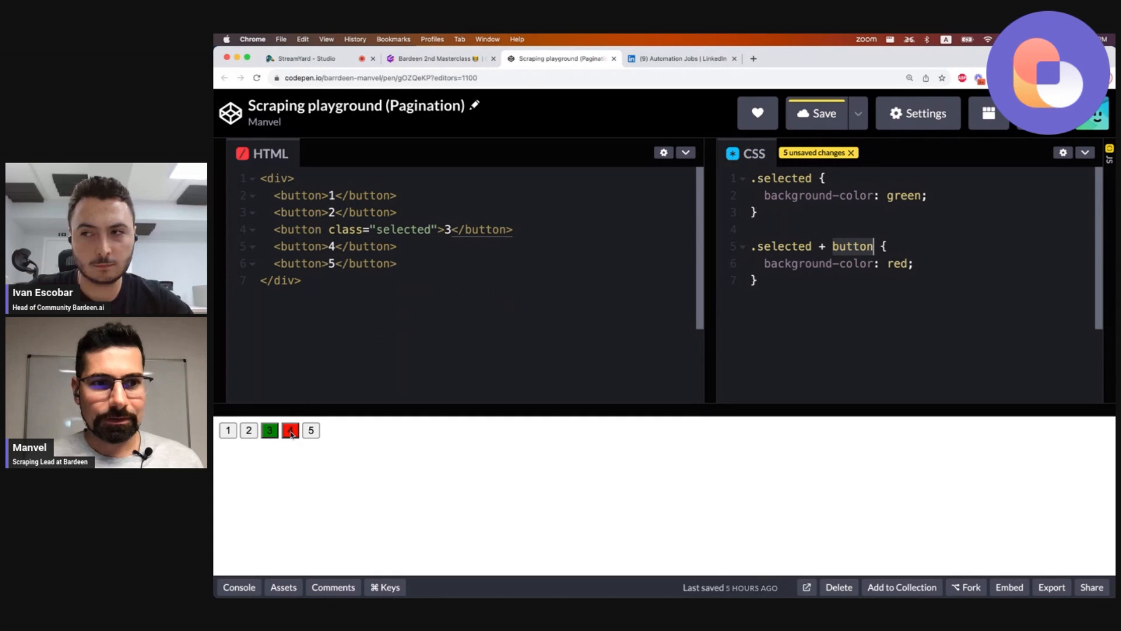
Remove class="selected" from the third button and add it to the first button instead.
{"action": "left_click", "coordinate": [345, 229]}
{"action": "double_click", "coordinate": [344, 229]}
{"action": "left_click_drag", "start_coordinate": [363, 229], "coordinate": [438, 229]}
{"action": "key", "text": "BackSpace"}
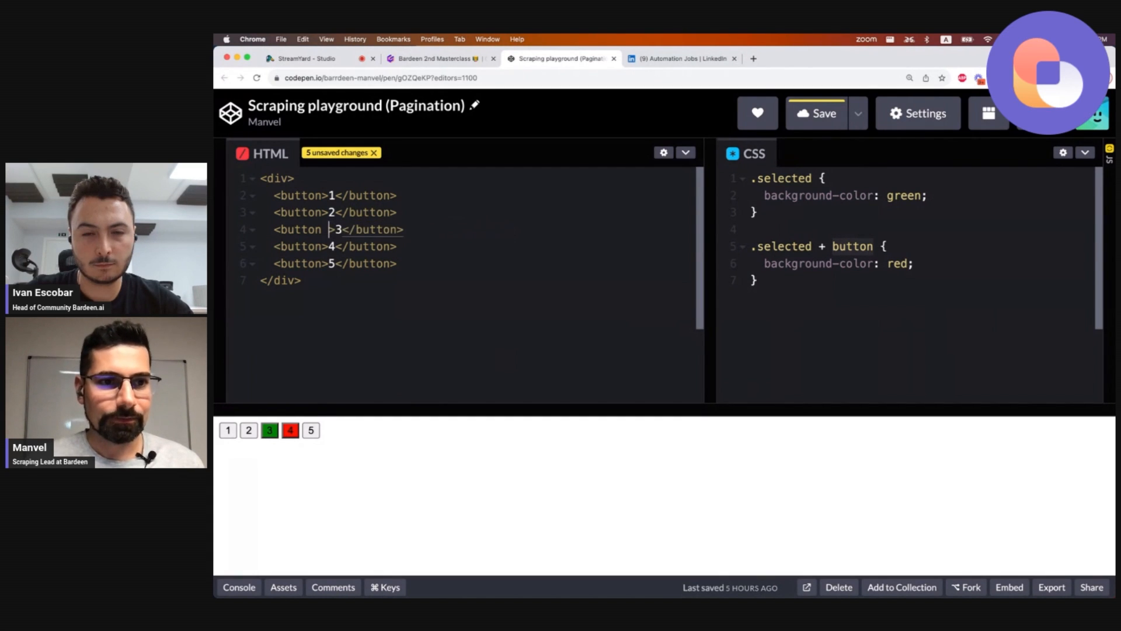
{"action": "key", "text": "BackSpace"}
{"action": "key", "text": "Up"}
{"action": "key", "text": "Up"}
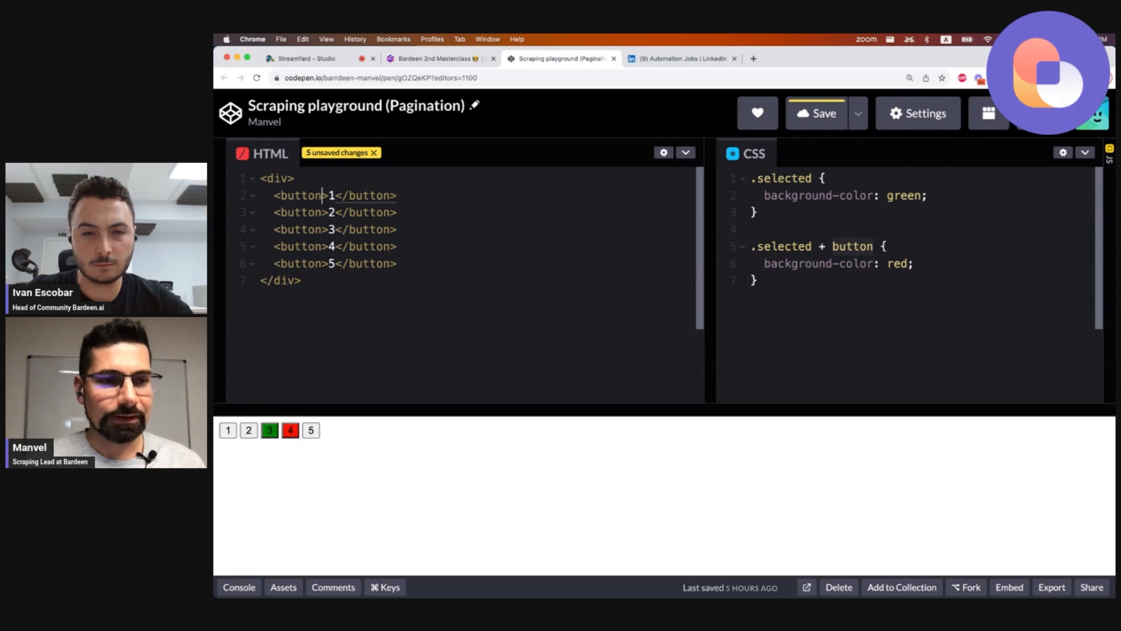
{"action": "type", "text": "class=\"selected\""}
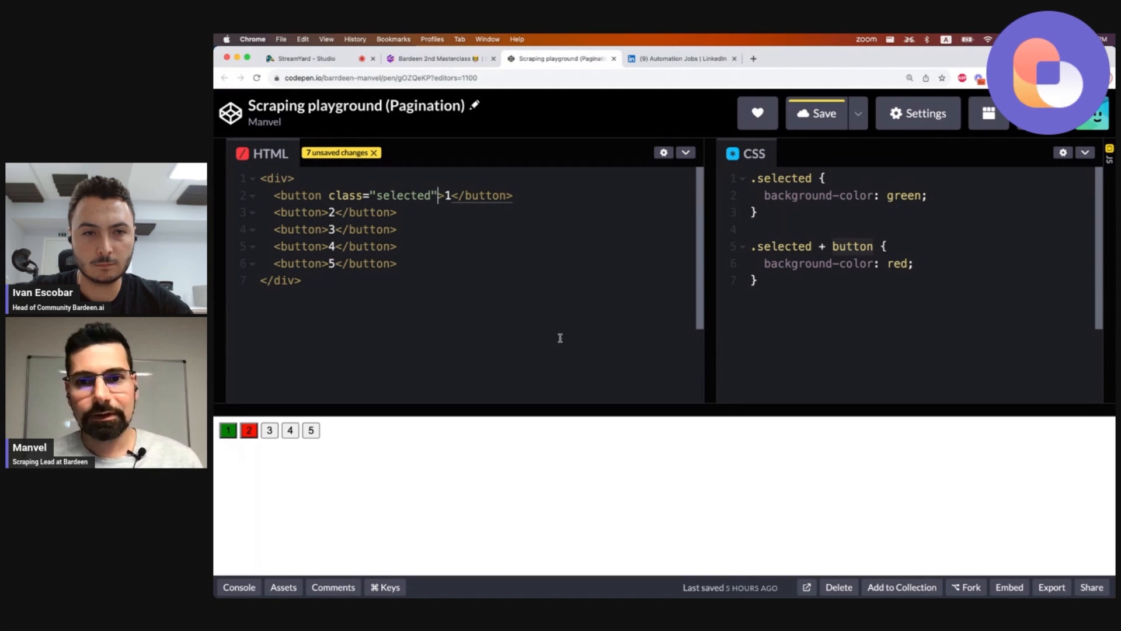
{"action": "left_click", "coordinate": [813, 246]}
{"action": "key", "text": "alt+shift+Left"}
{"action": "key", "text": "alt+shift+Left"}
{"action": "key", "text": "Right"}
{"action": "key", "text": "alt+shift+Right"}
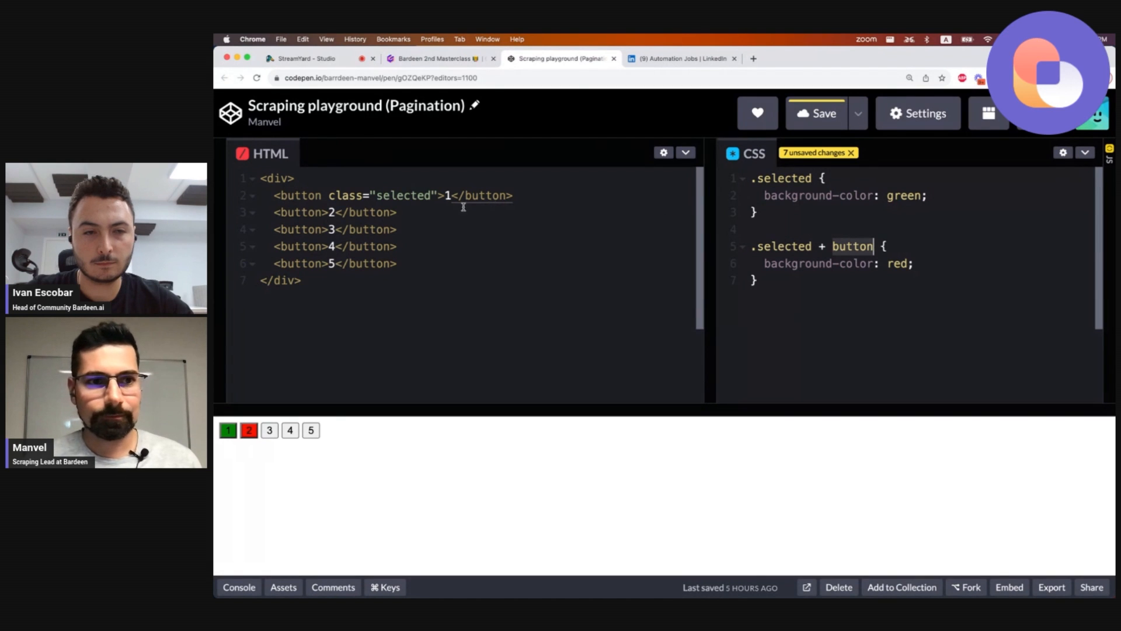
{"action": "double_click", "coordinate": [301, 212]}
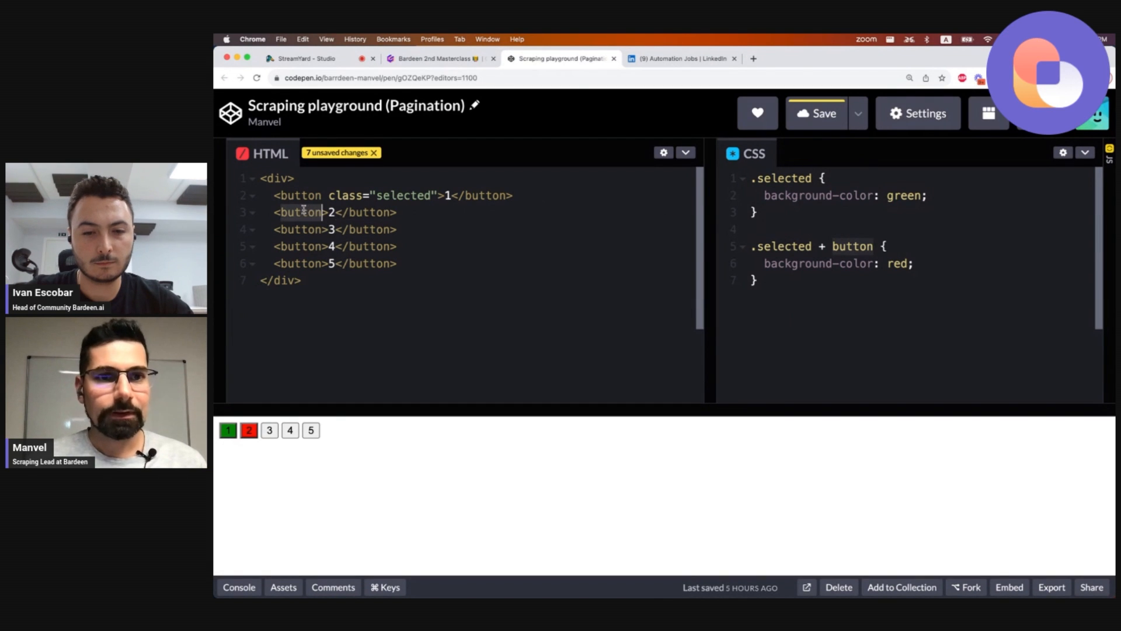
Switch to the LinkedIn jobs tab and inspect the first pagination button's list item in DevTools.
{"action": "left_click", "coordinate": [681, 59]}
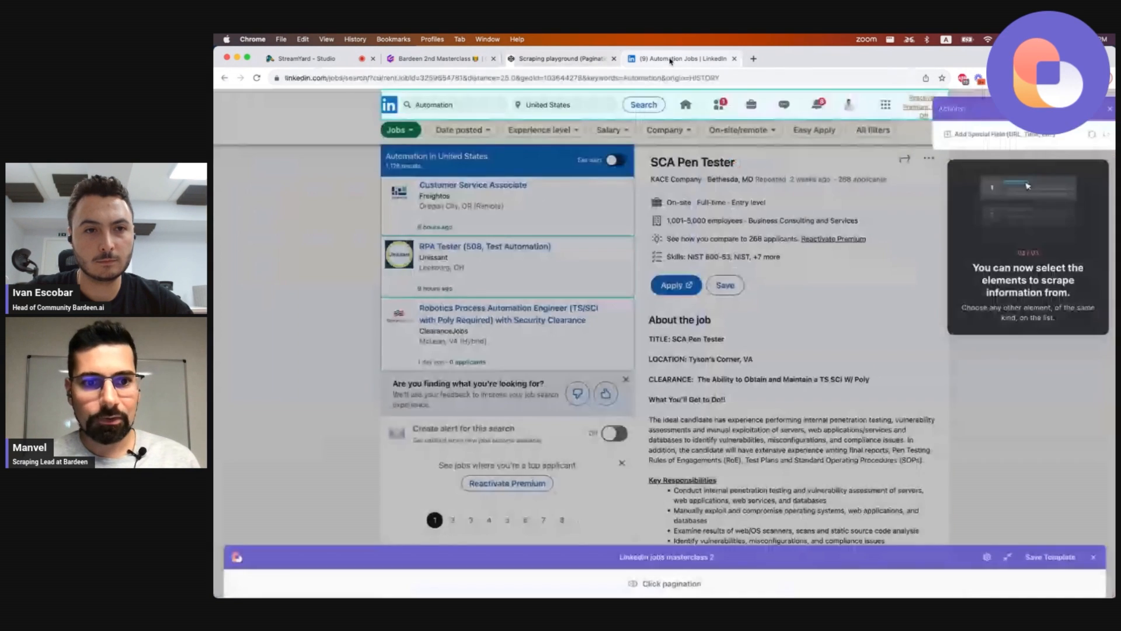
{"action": "right_click", "coordinate": [442, 522]}
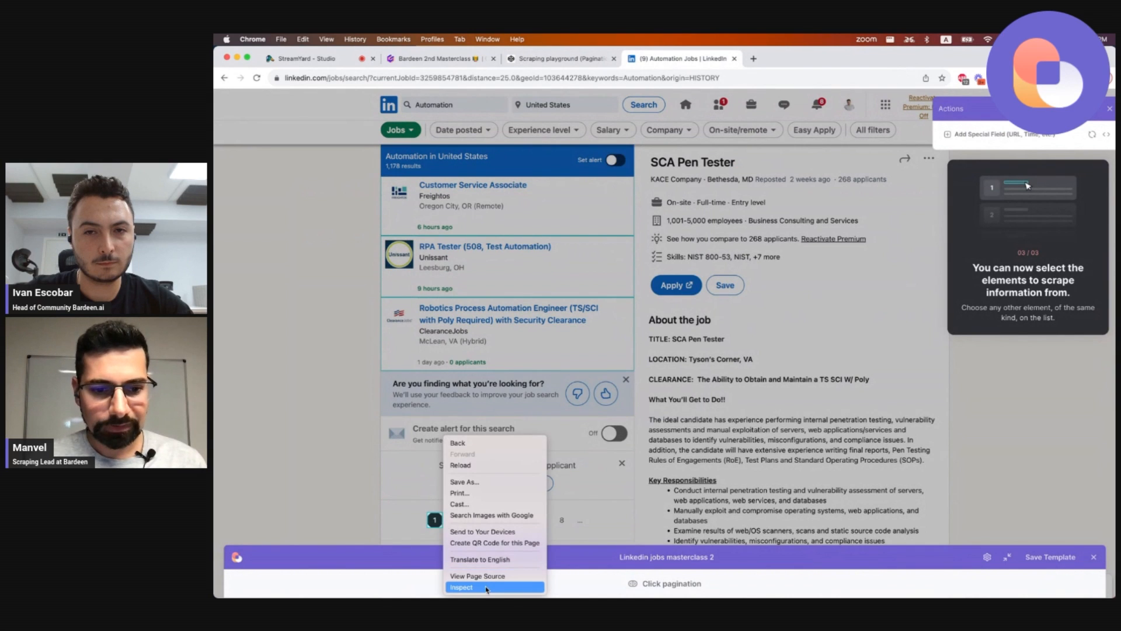
{"action": "left_click", "coordinate": [487, 587]}
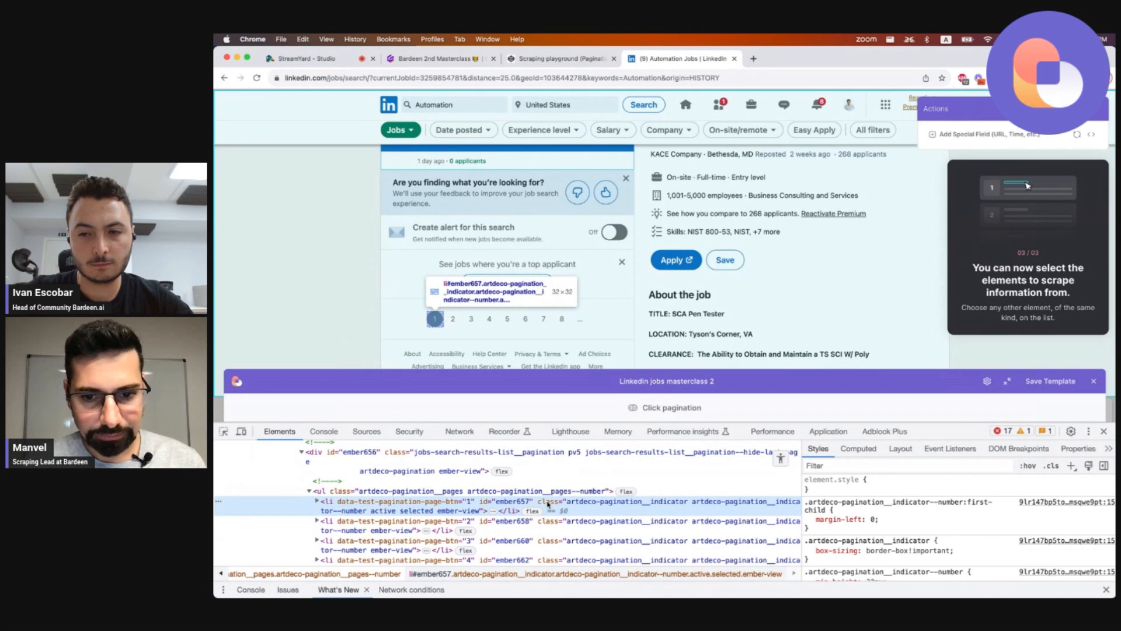
{"action": "double_click", "coordinate": [385, 513]}
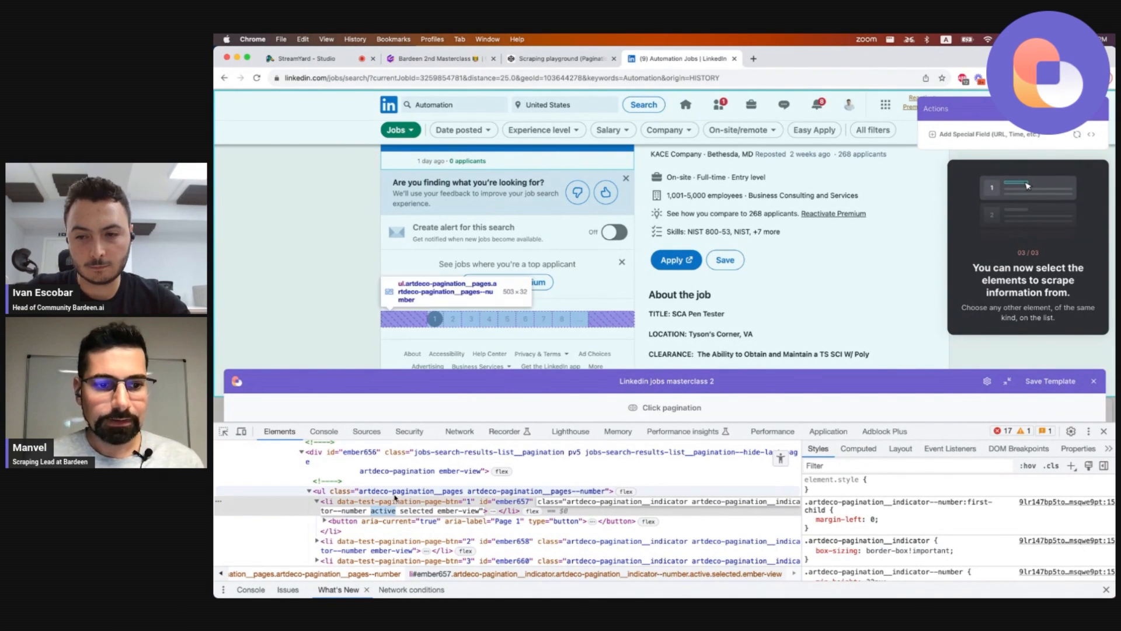
{"action": "left_click", "coordinate": [394, 501]}
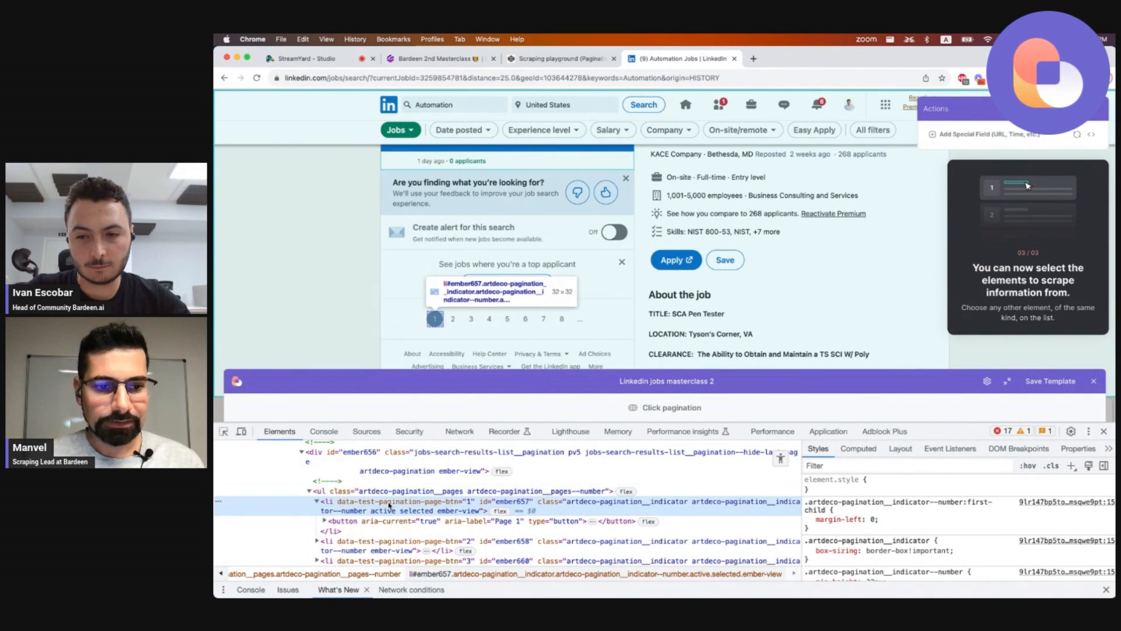
Open Edit Click Pagination (Advanced) in Bardeen and delete every selector permutation except the first.
{"action": "left_click", "coordinate": [650, 415]}
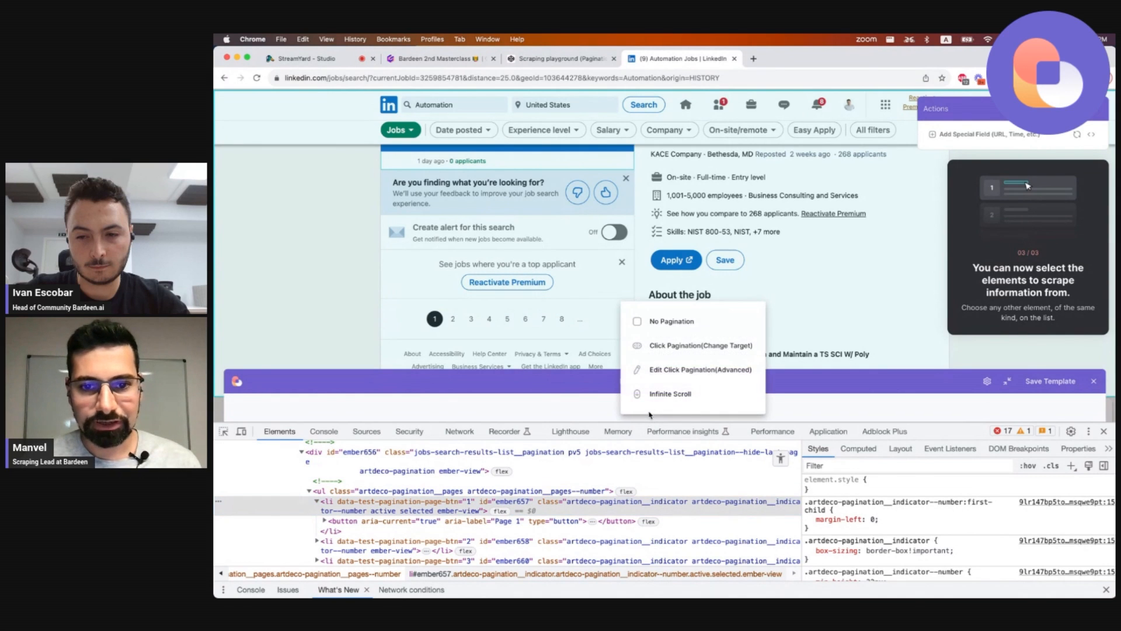
{"action": "left_click", "coordinate": [602, 410]}
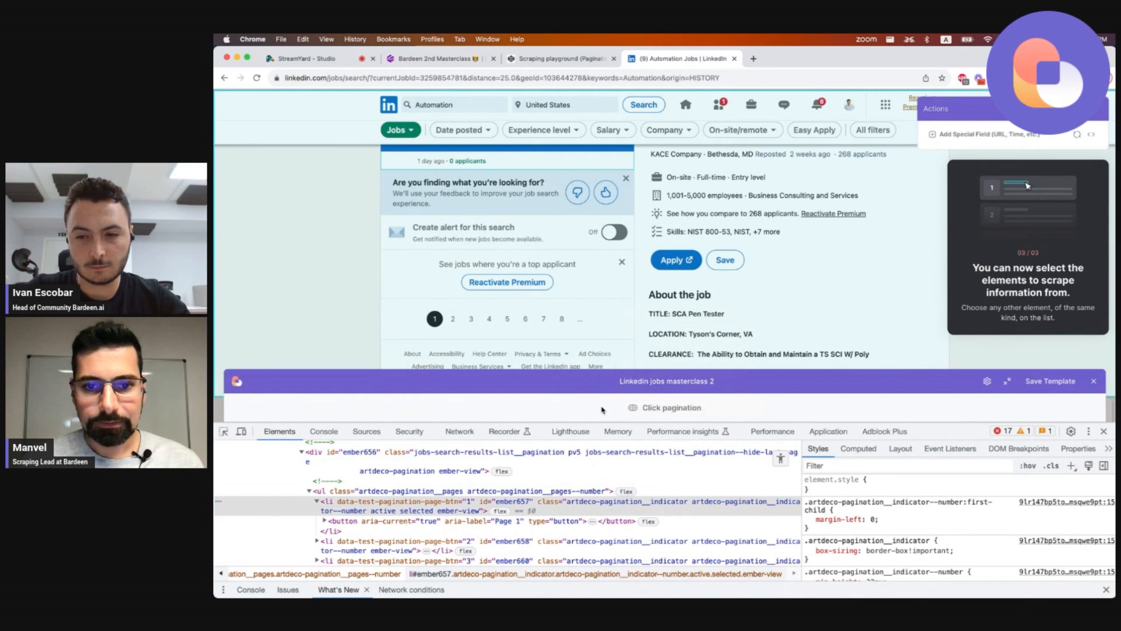
{"action": "left_click", "coordinate": [653, 412]}
{"action": "left_click", "coordinate": [613, 409]}
{"action": "left_click", "coordinate": [658, 410]}
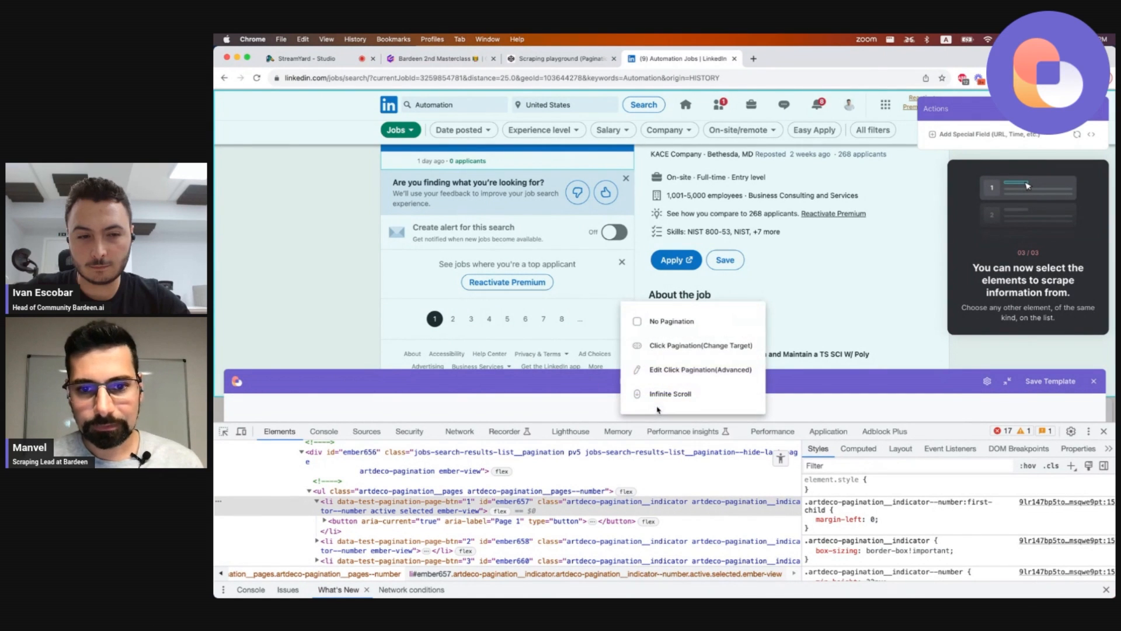
{"action": "left_click", "coordinate": [684, 371]}
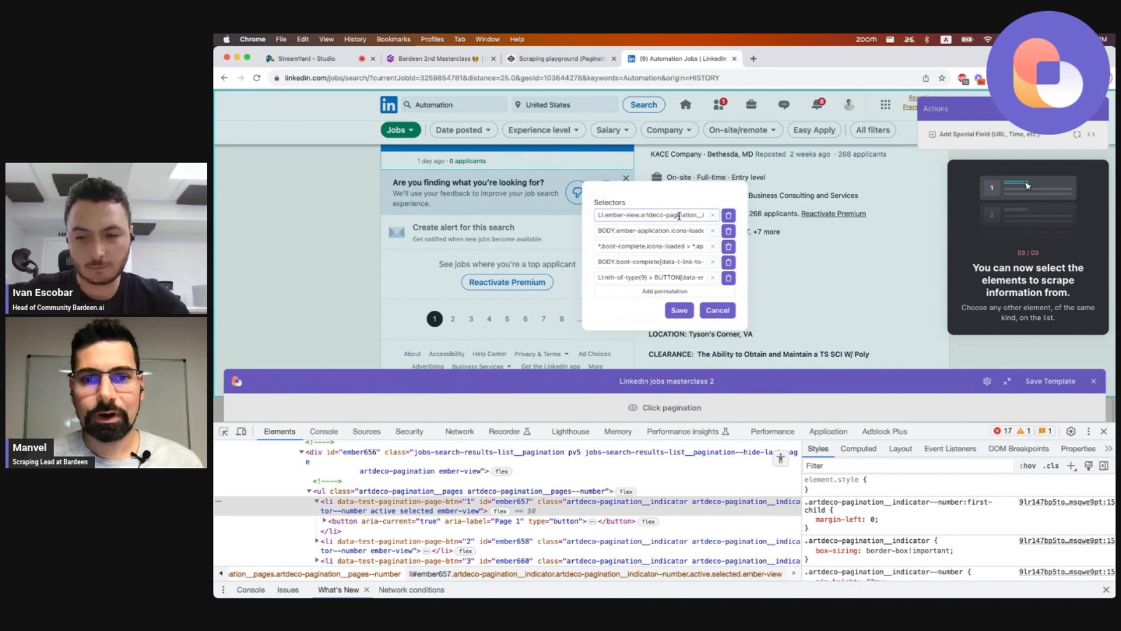
{"action": "left_click", "coordinate": [729, 262]}
{"action": "left_click", "coordinate": [729, 269]}
{"action": "left_click", "coordinate": [729, 262]}
{"action": "left_click", "coordinate": [729, 253]}
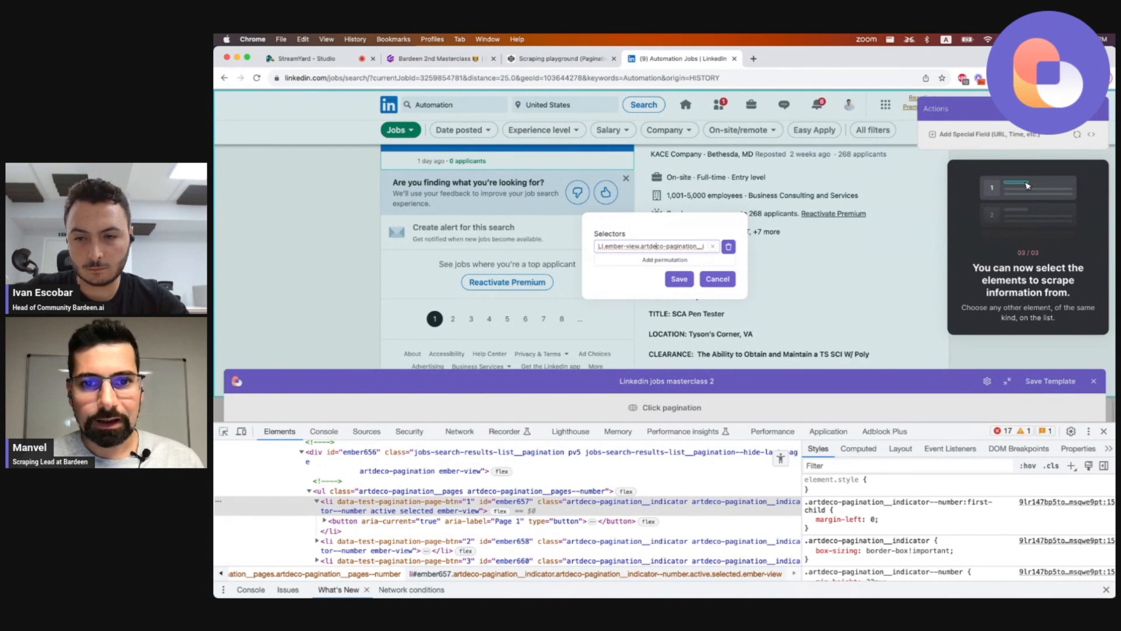
Set the pagination selector to LI.active +LI and save it.
{"action": "key", "text": "super+a"}
{"action": "key", "text": "Left"}
{"action": "key", "text": "Right"}
{"action": "key", "text": "Right"}
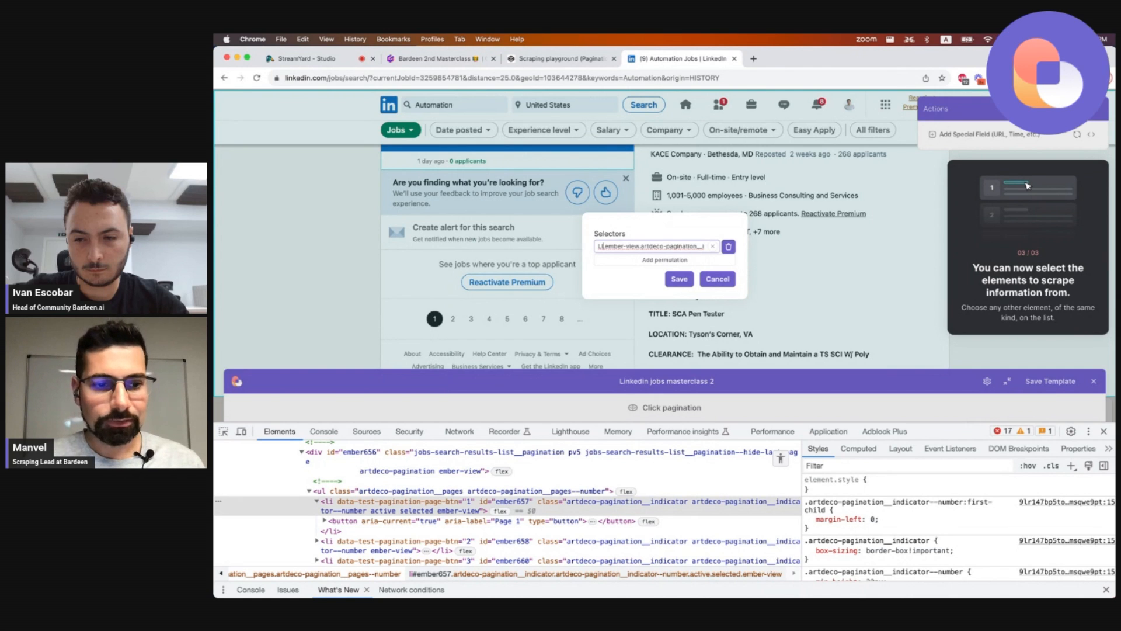
{"action": "key", "text": "shift+Left"}
{"action": "key", "text": "shift+Left"}
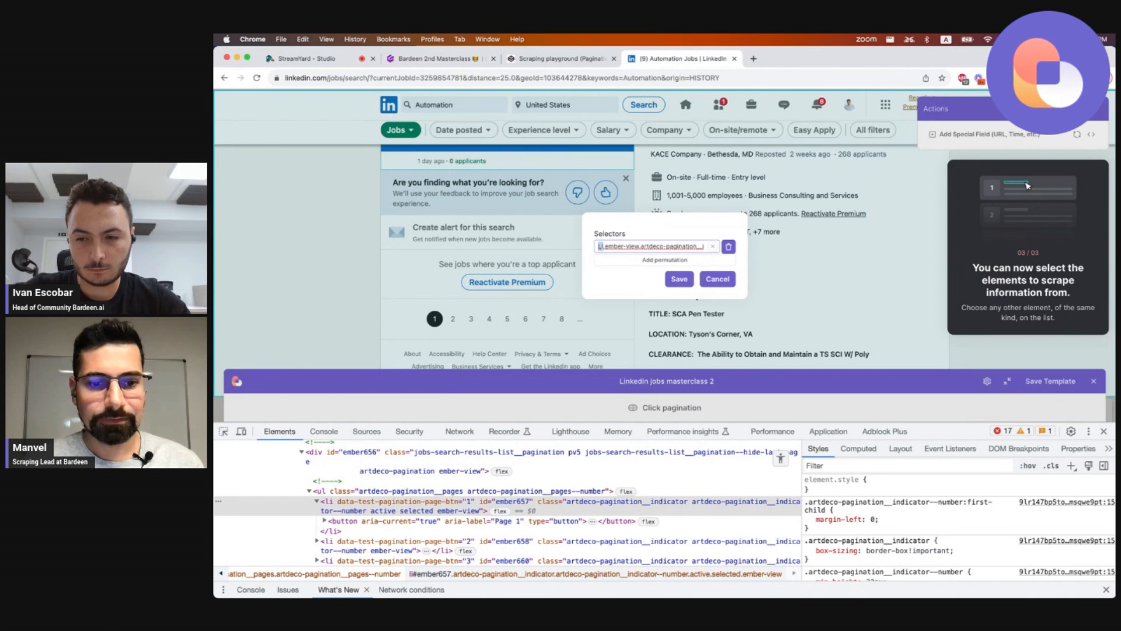
{"action": "type", "text": "li"}
{"action": "key", "text": "super+a"}
{"action": "type", "text": "LI"}
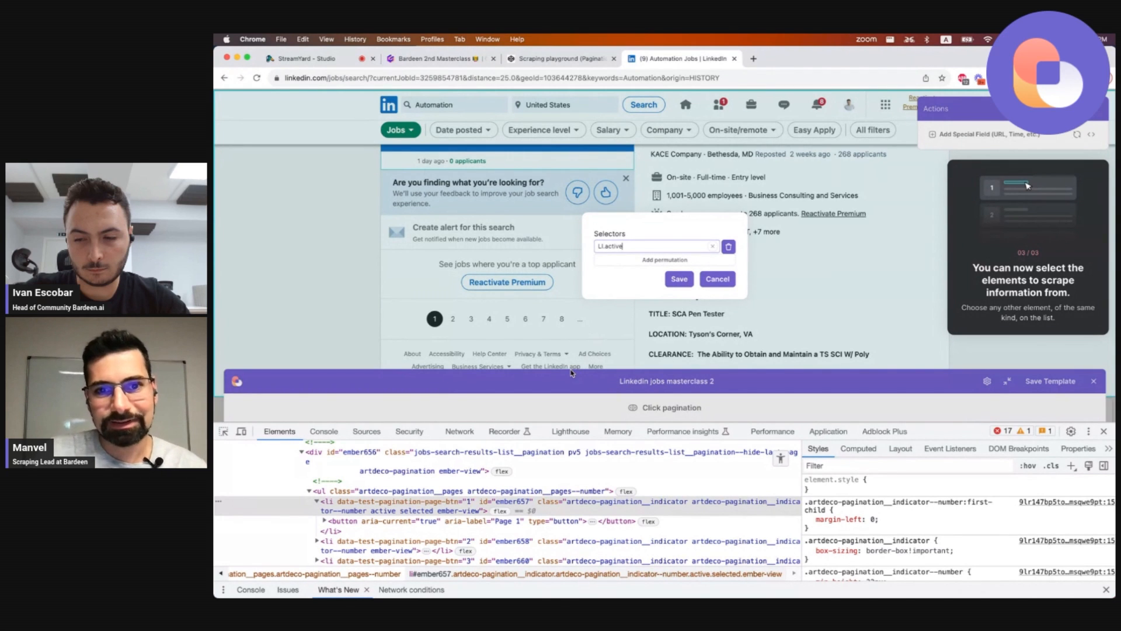
{"action": "type", "text": "+li"}
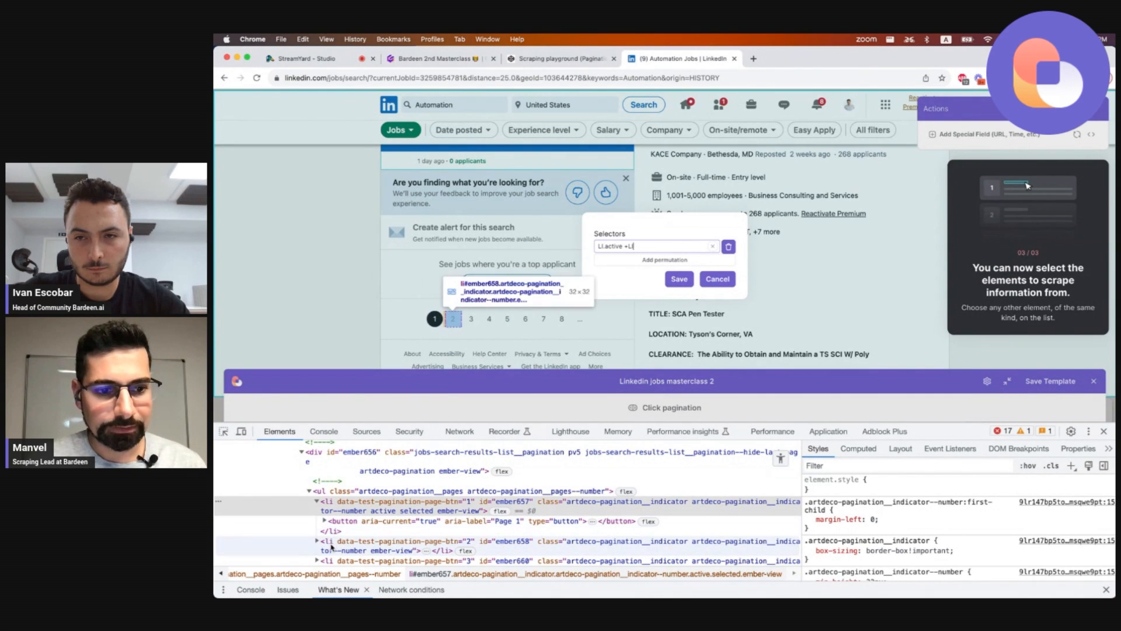
{"action": "left_click", "coordinate": [679, 279]}
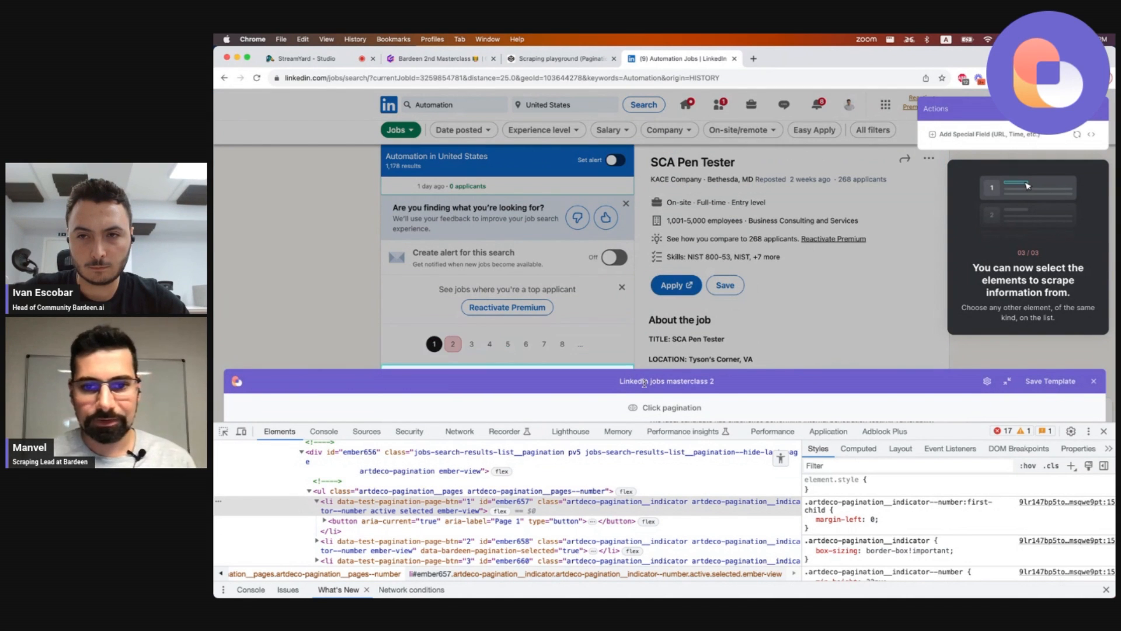
Extend the advanced pagination selector to LI.active +LI button, save it, and untick the page button's background-color style.
{"action": "left_click", "coordinate": [668, 409]}
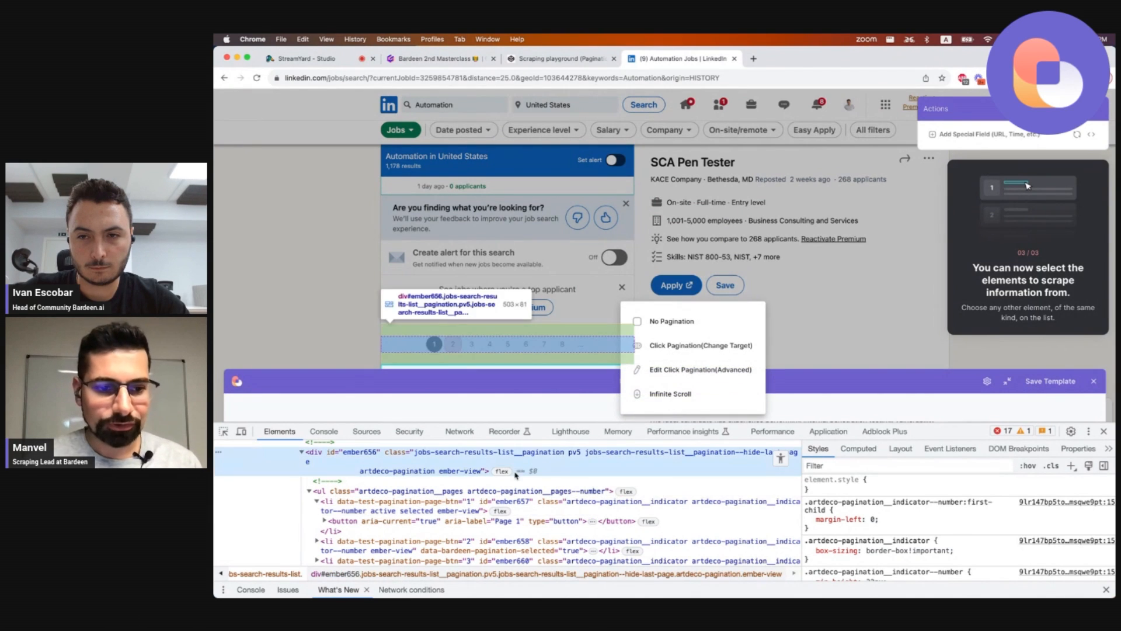
{"action": "left_click", "coordinate": [320, 547]}
{"action": "left_click", "coordinate": [318, 542]}
{"action": "scroll", "coordinate": [327, 544], "scroll_direction": "down", "scroll_amount": 1}
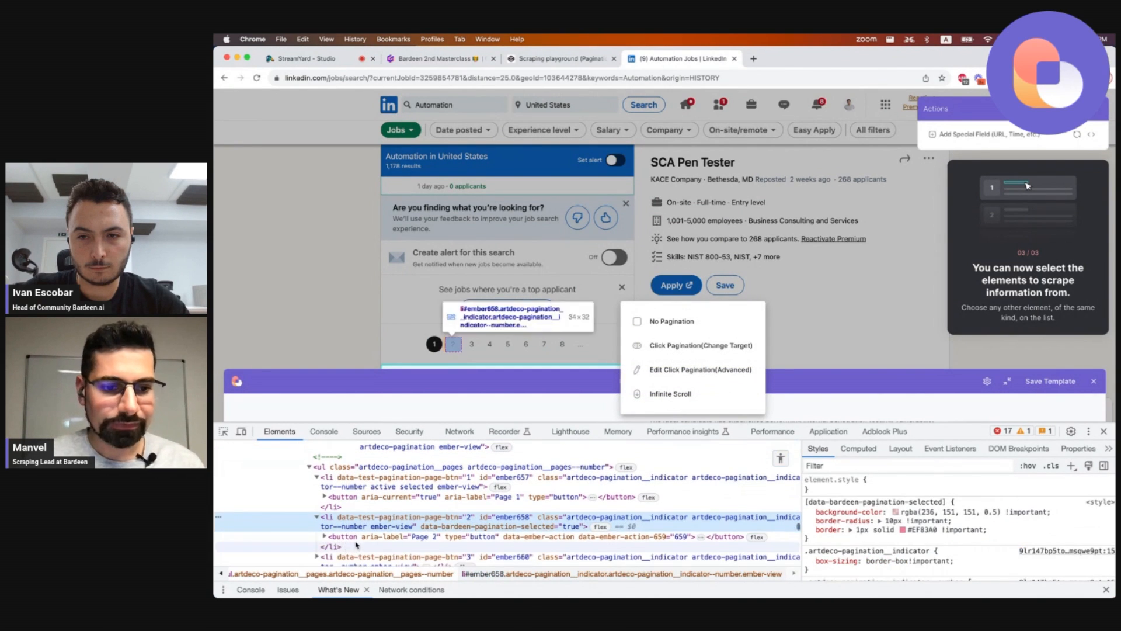
{"action": "left_click", "coordinate": [354, 538]}
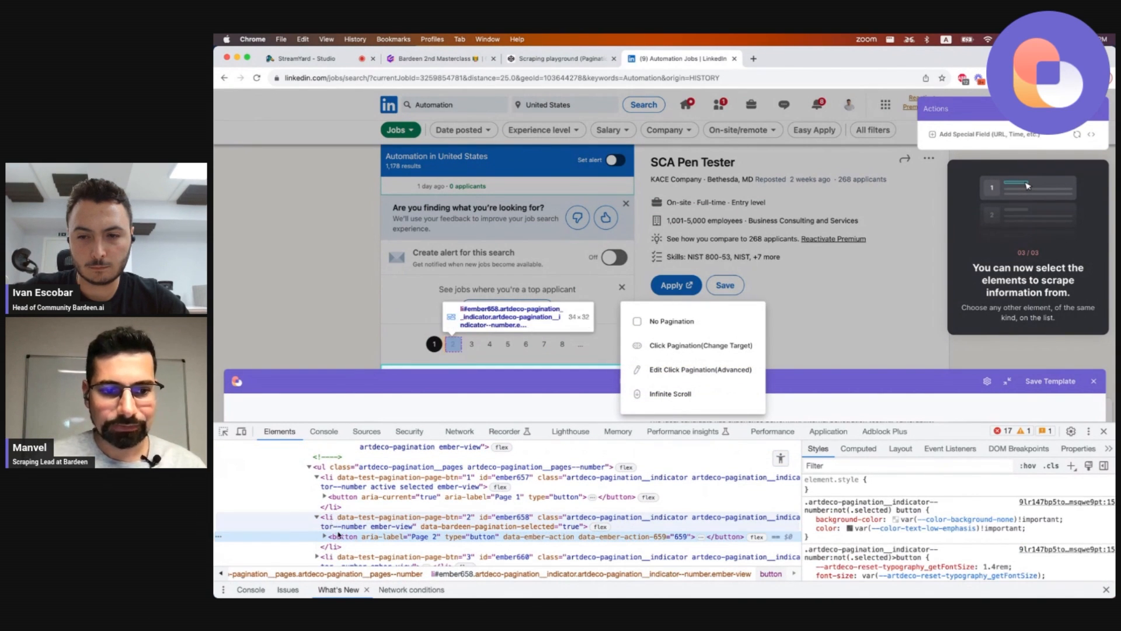
{"action": "left_click", "coordinate": [682, 371]}
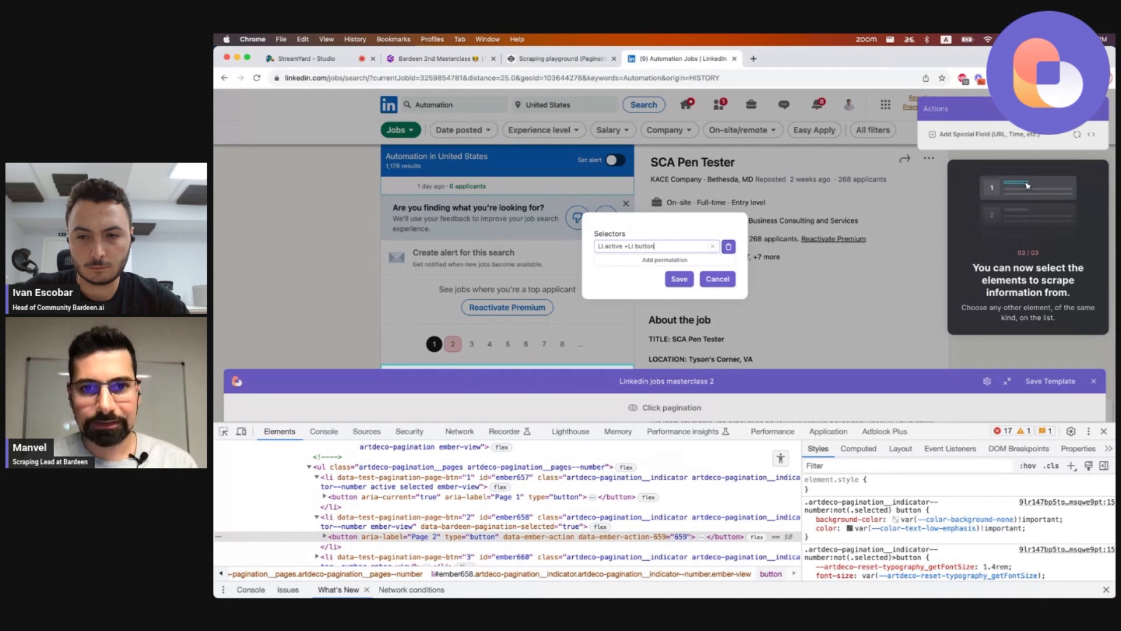
{"action": "left_click", "coordinate": [679, 278]}
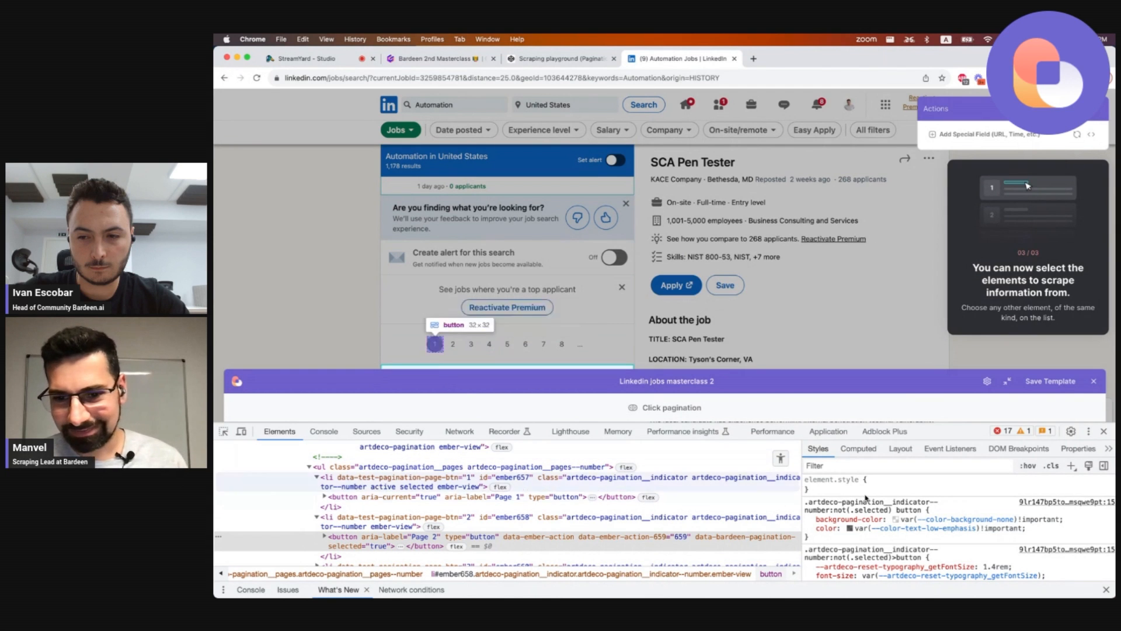
{"action": "left_click", "coordinate": [810, 520]}
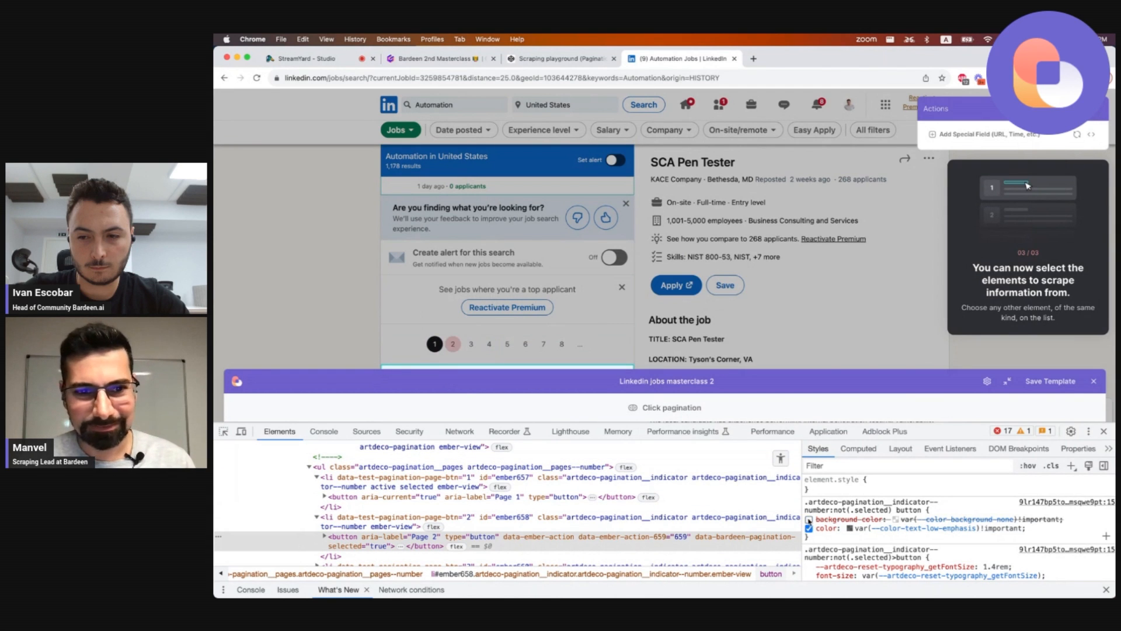
Reopen the advanced pagination editor and save the selector LI.active +LI button.
{"action": "left_click", "coordinate": [453, 347]}
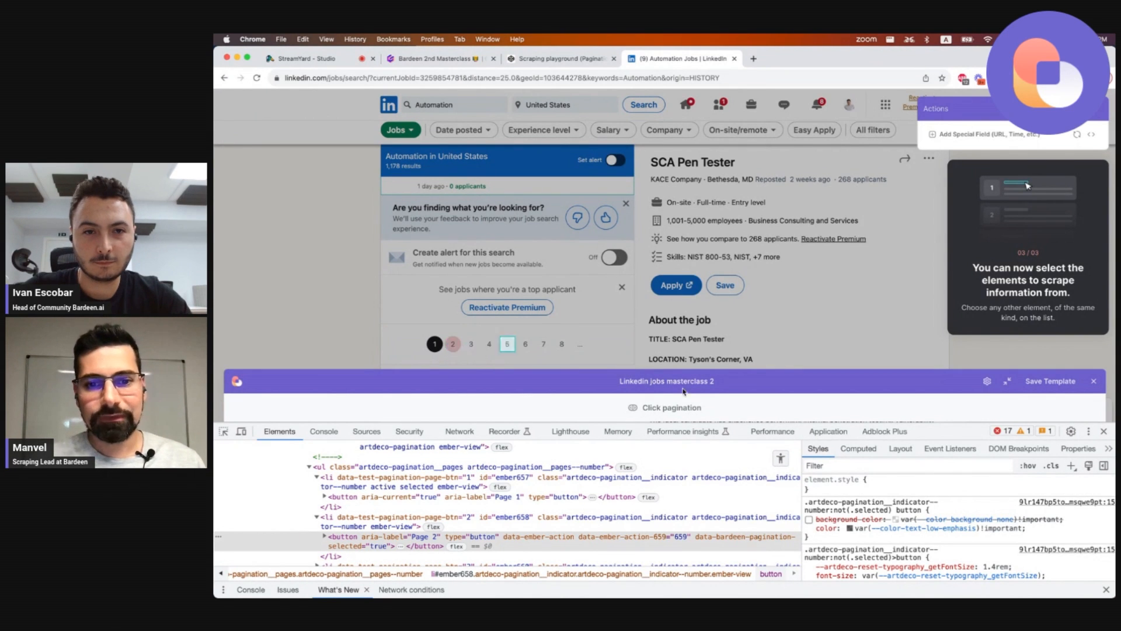
{"action": "left_click", "coordinate": [681, 408]}
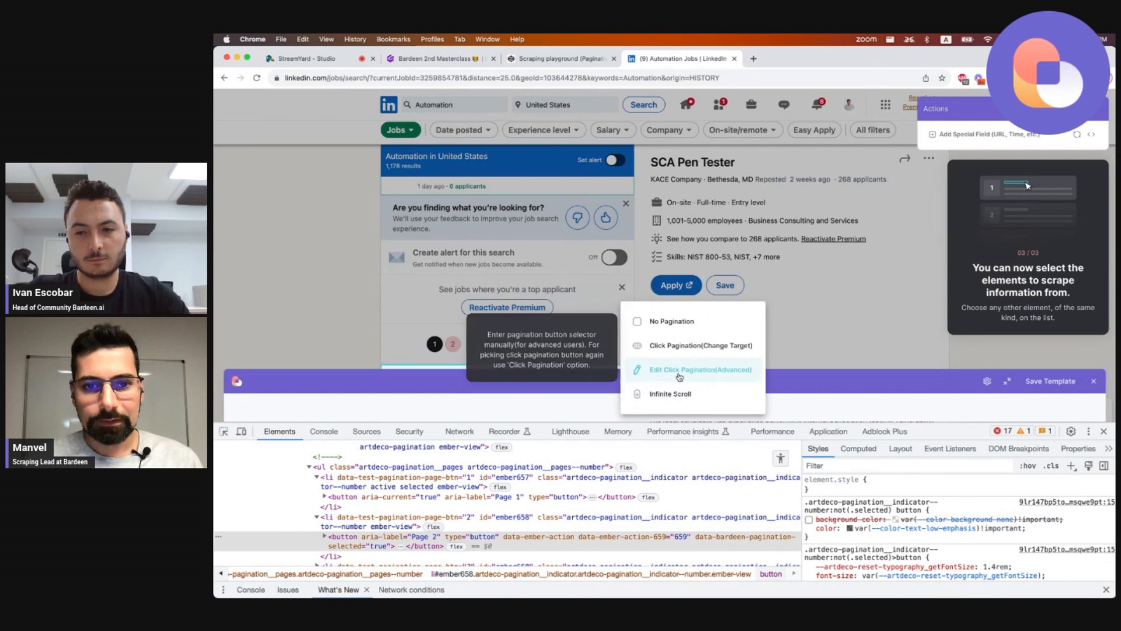
{"action": "left_click", "coordinate": [695, 369]}
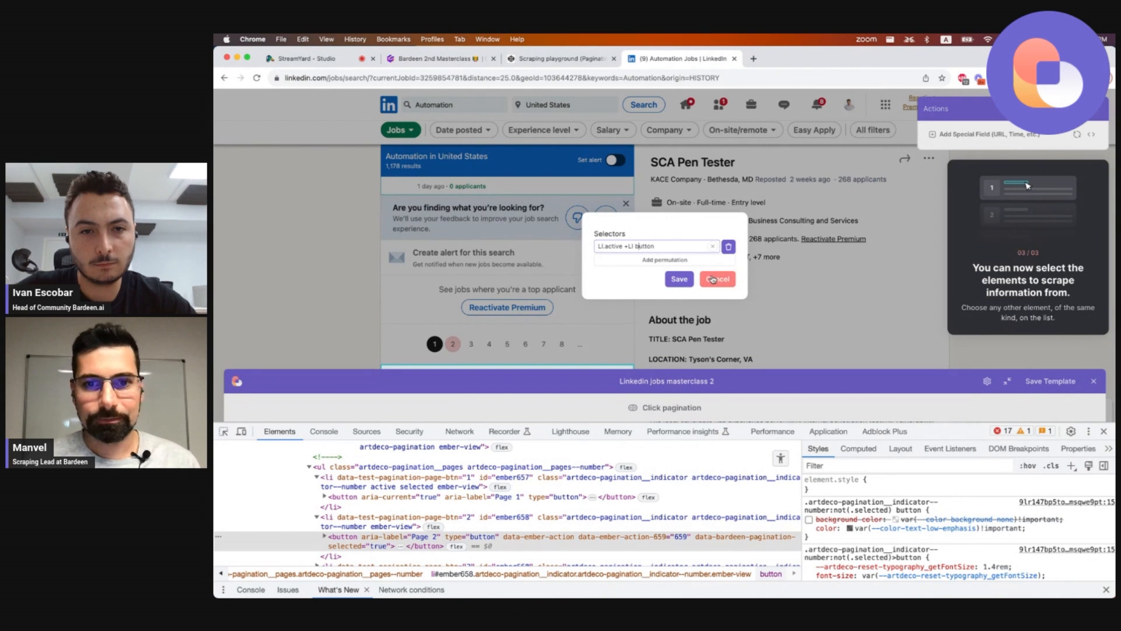
{"action": "left_click", "coordinate": [678, 280]}
Add a link field from the first job title and name the column Link.
{"action": "scroll", "coordinate": [553, 263], "scroll_direction": "up", "scroll_amount": 15}
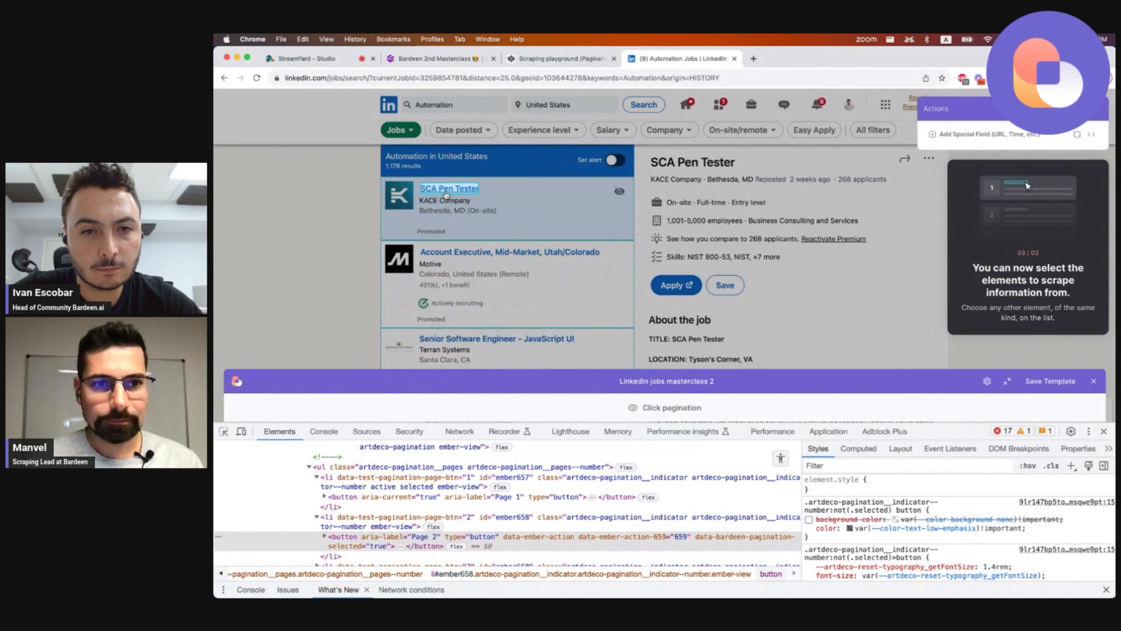
{"action": "left_click", "coordinate": [450, 189]}
{"action": "left_click", "coordinate": [587, 136]}
{"action": "left_click", "coordinate": [605, 210]}
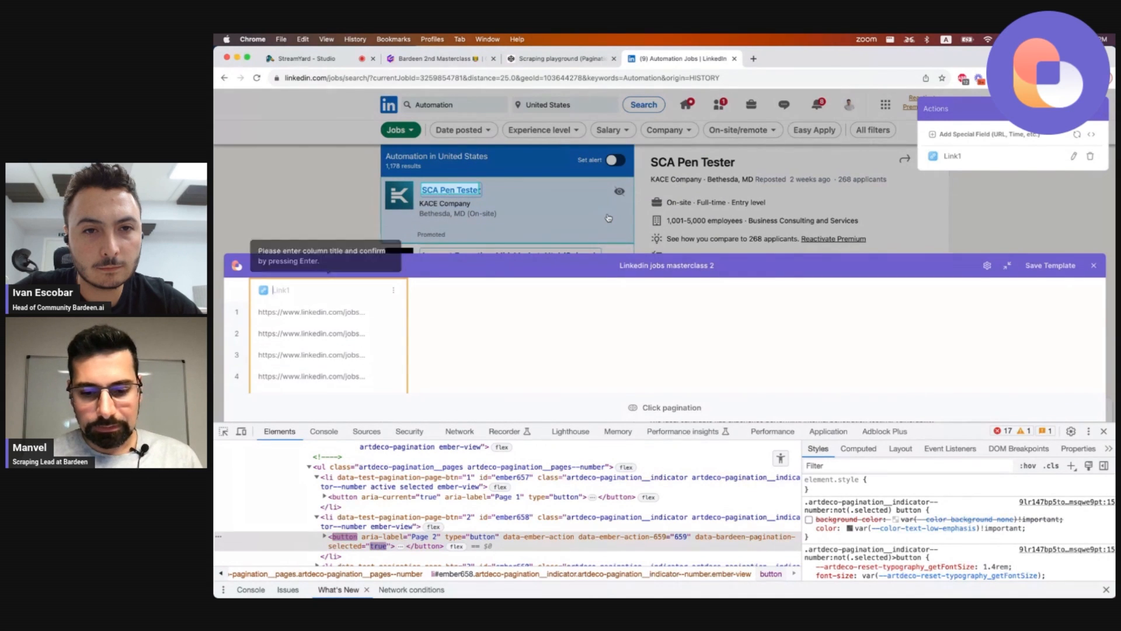
{"action": "type", "text": "Link"}
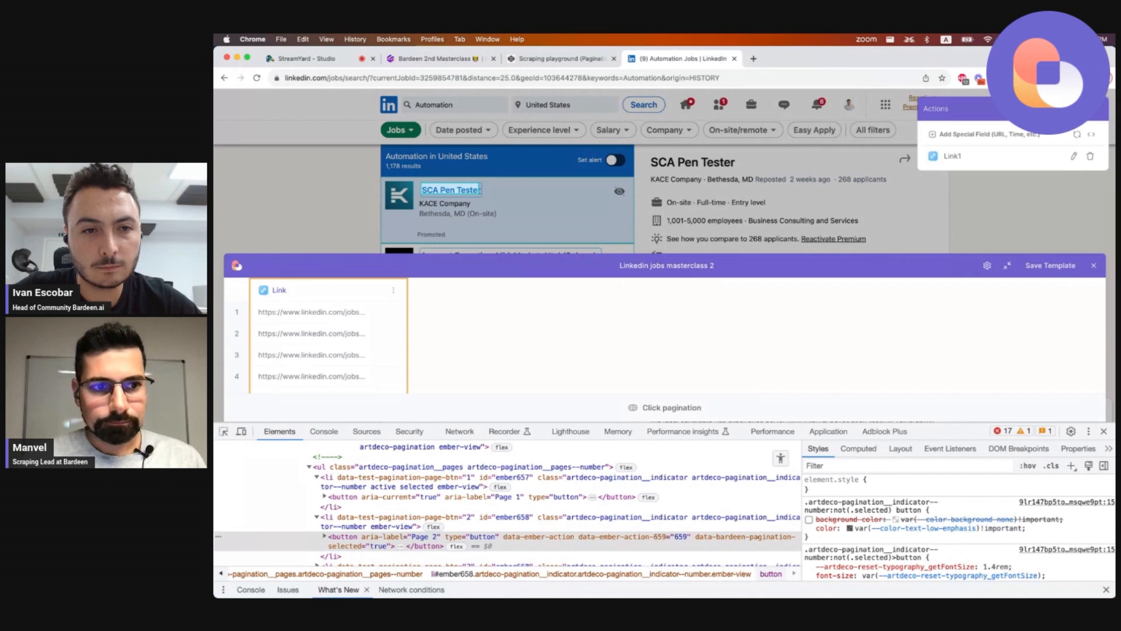
Add the job title text as a second field named Title.
{"action": "left_click", "coordinate": [480, 208]}
{"action": "left_click", "coordinate": [455, 190]}
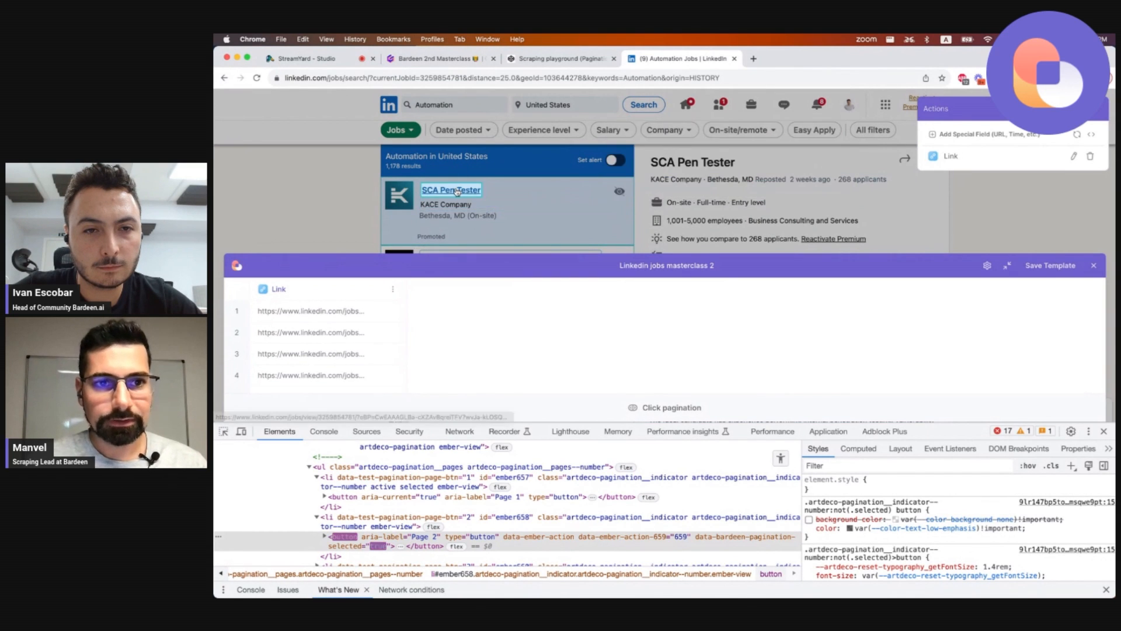
{"action": "left_click", "coordinate": [585, 208]}
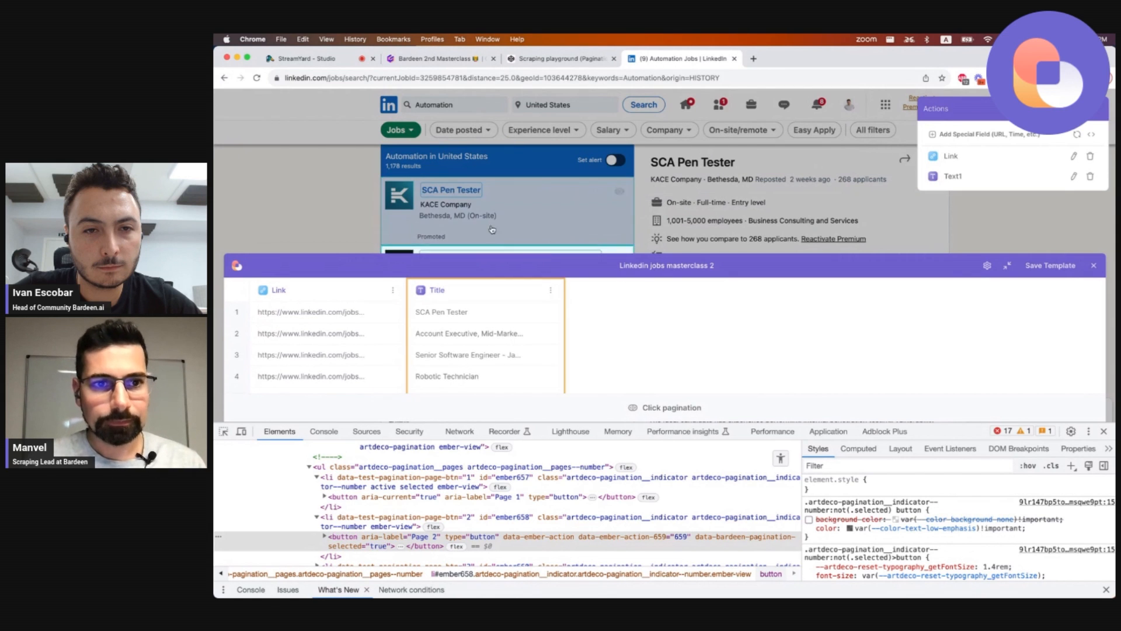
Add the company name text from the first job card as a field named Company.
{"action": "left_click", "coordinate": [478, 202]}
{"action": "key", "text": "Return"}
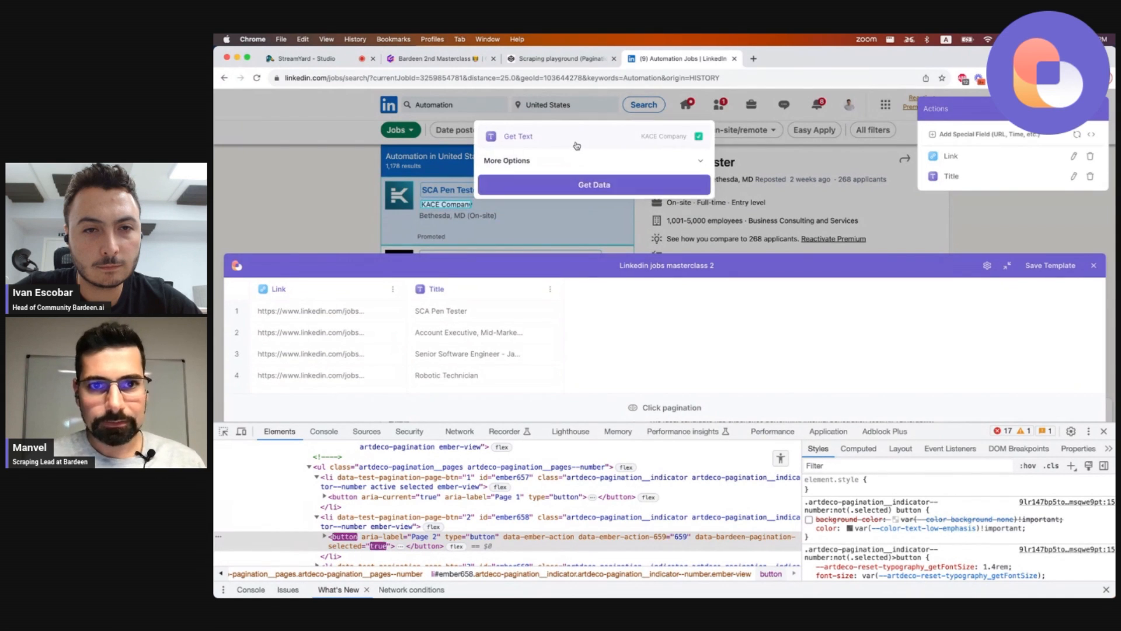
{"action": "left_click", "coordinate": [590, 183]}
{"action": "type", "text": "Company"}
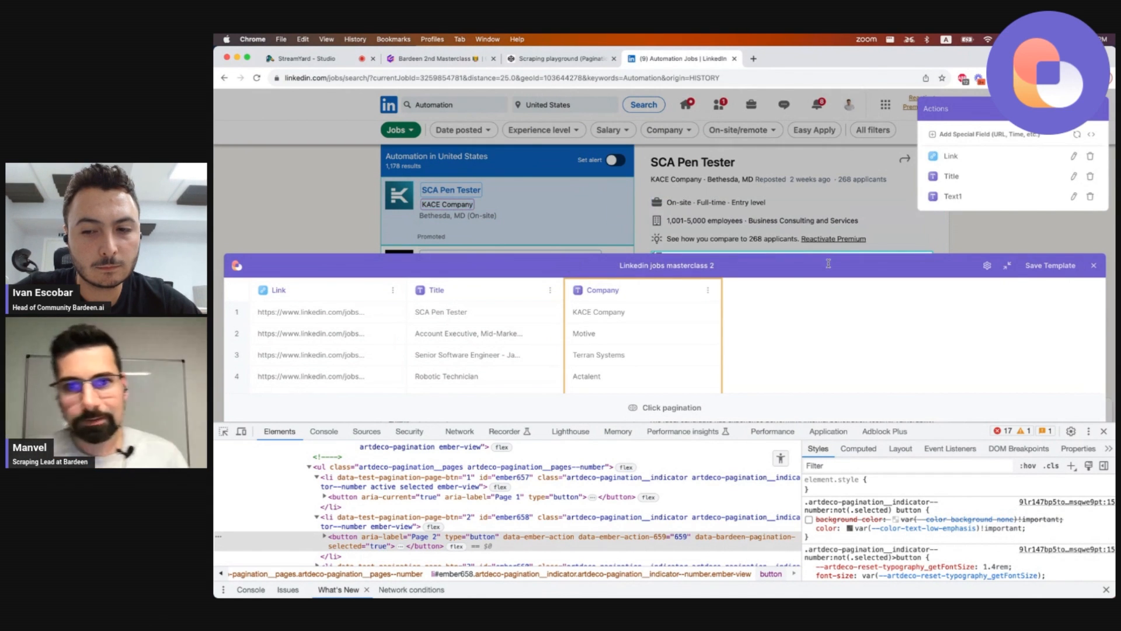
Confirm the column name and save the scraper template.
{"action": "left_click", "coordinate": [698, 269]}
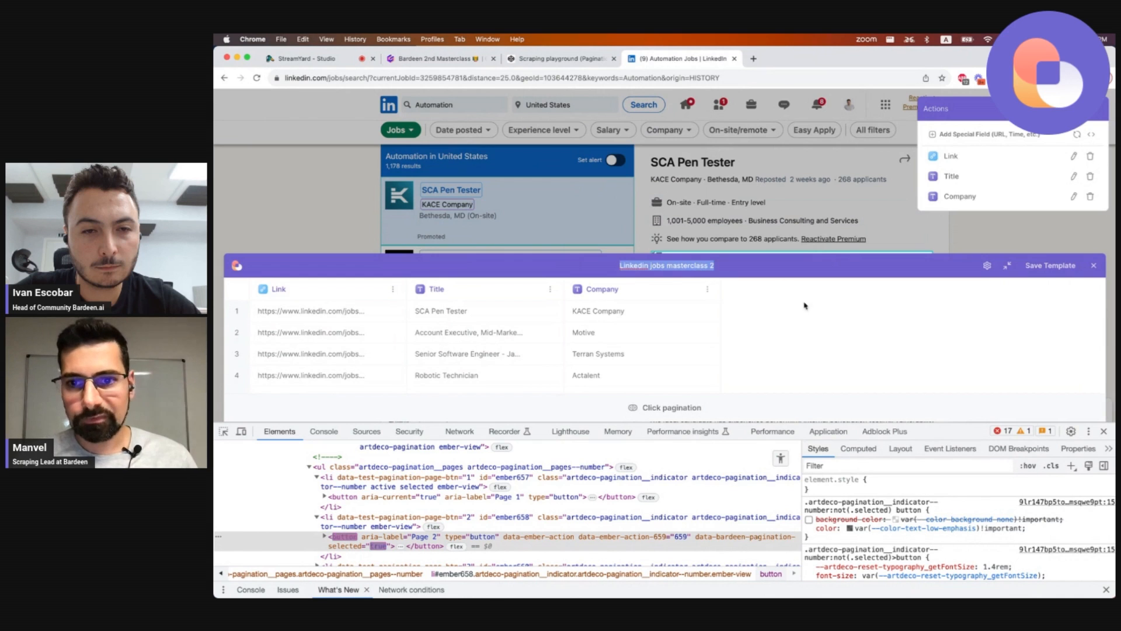
{"action": "left_click", "coordinate": [1041, 269]}
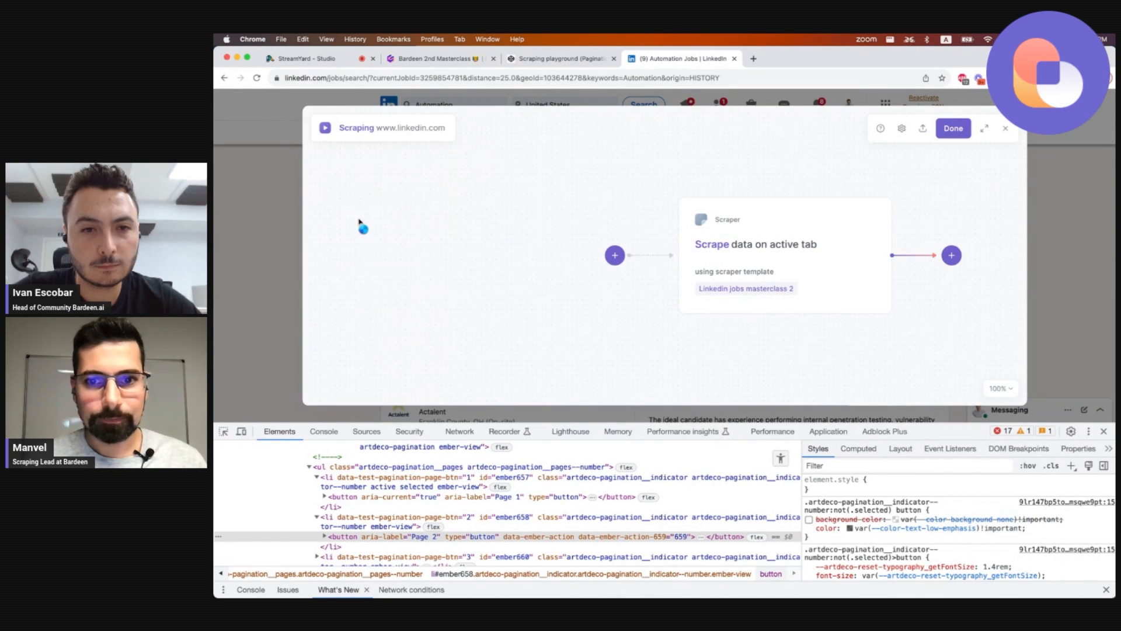
Open the scraper action and set the number of pages to extract to be asked at each run, with input name limit.
{"action": "left_click", "coordinate": [729, 251]}
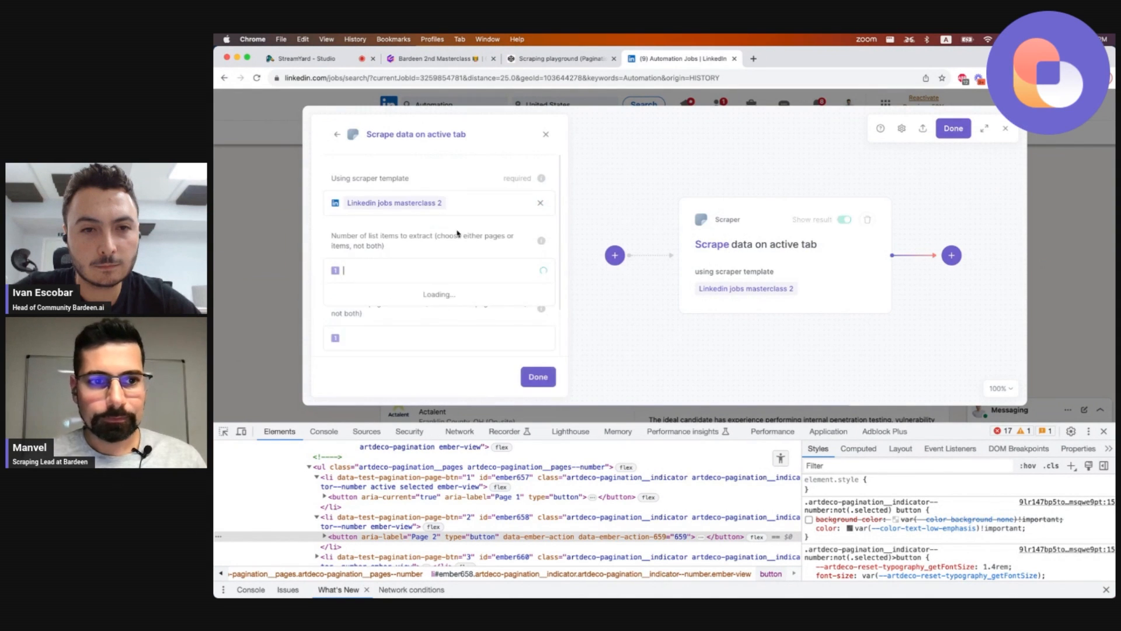
{"action": "double_click", "coordinate": [403, 234]}
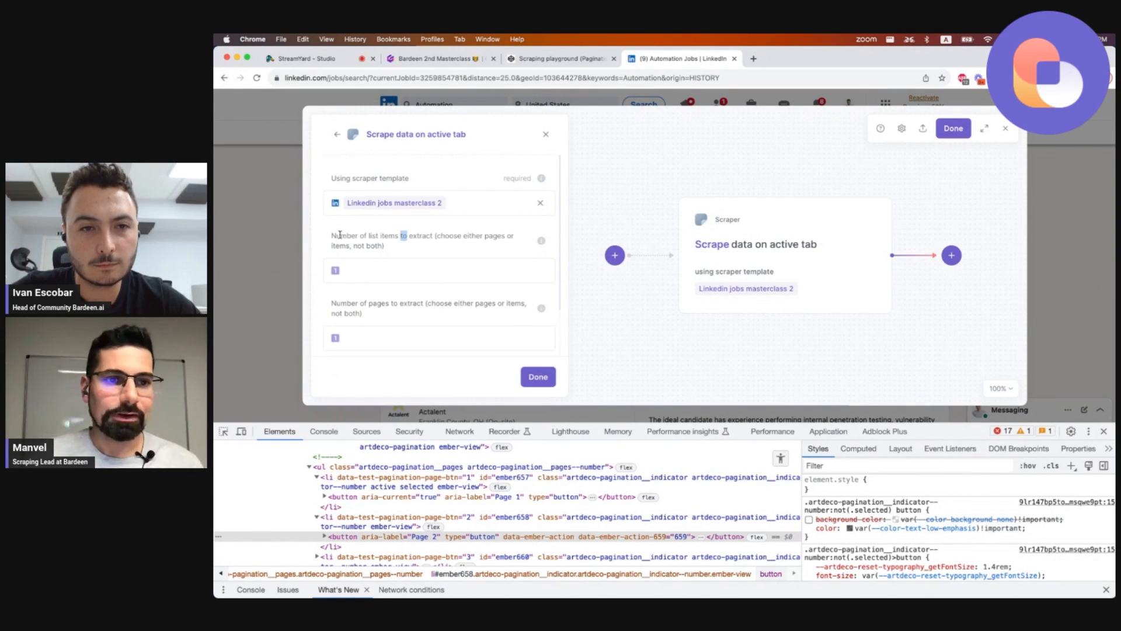
{"action": "left_click_drag", "start_coordinate": [388, 236], "coordinate": [421, 233]}
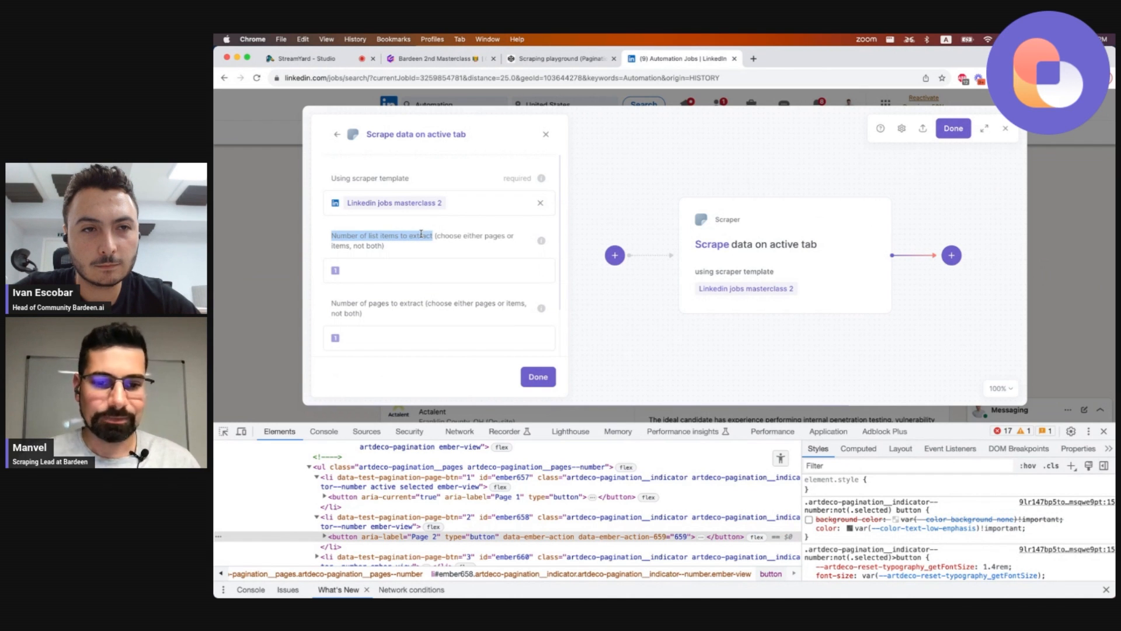
{"action": "left_click", "coordinate": [391, 343]}
{"action": "double_click", "coordinate": [343, 304]}
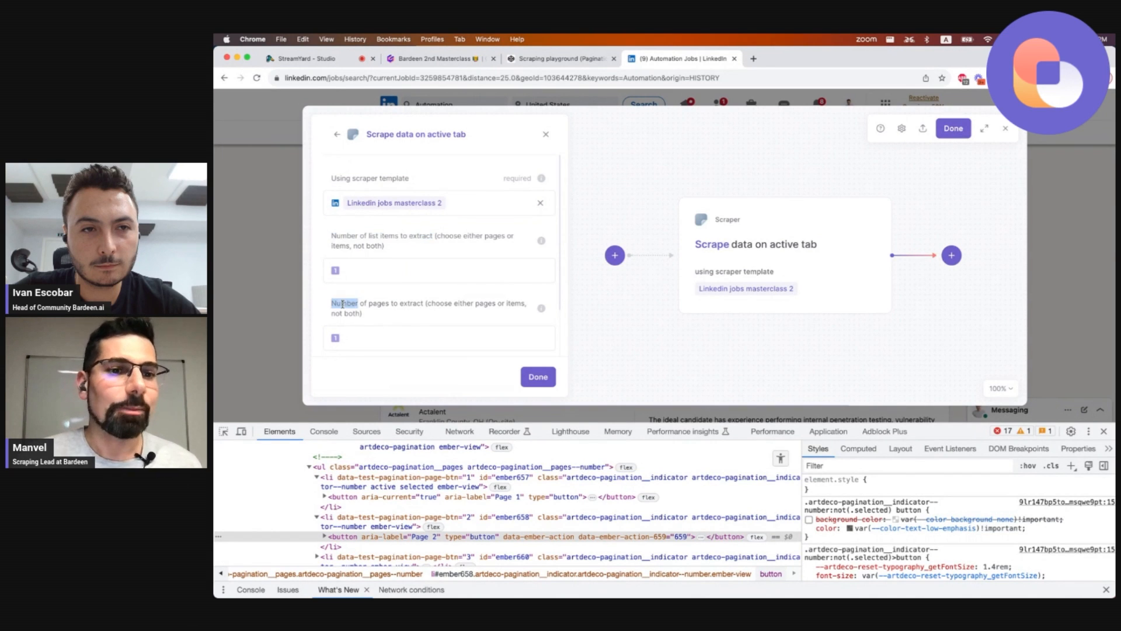
{"action": "left_click", "coordinate": [392, 338]}
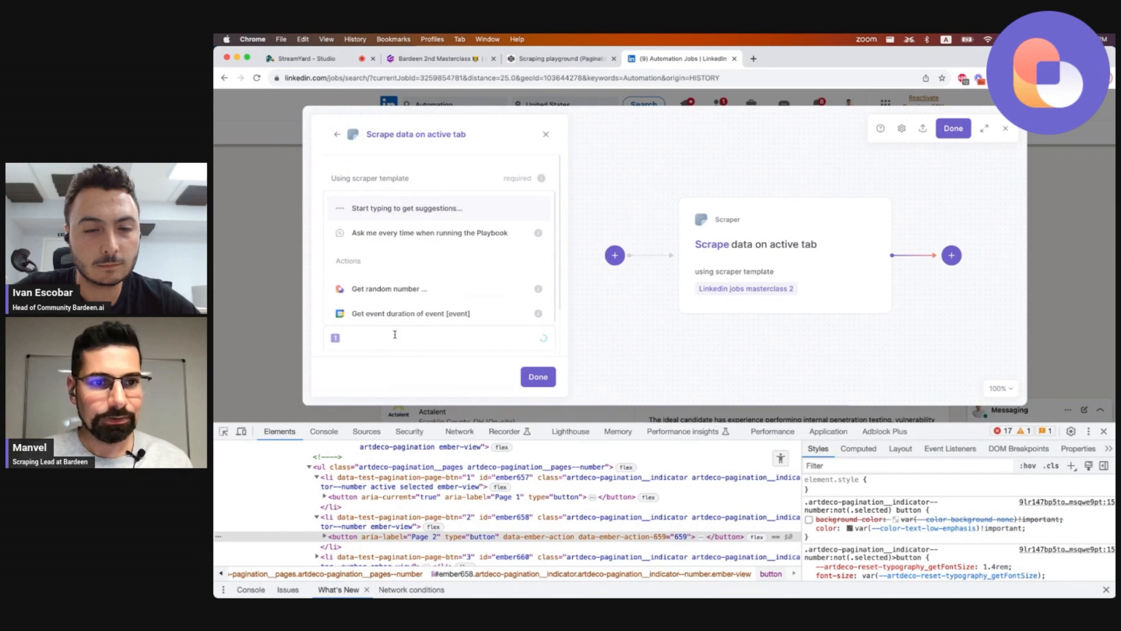
{"action": "left_click", "coordinate": [410, 234]}
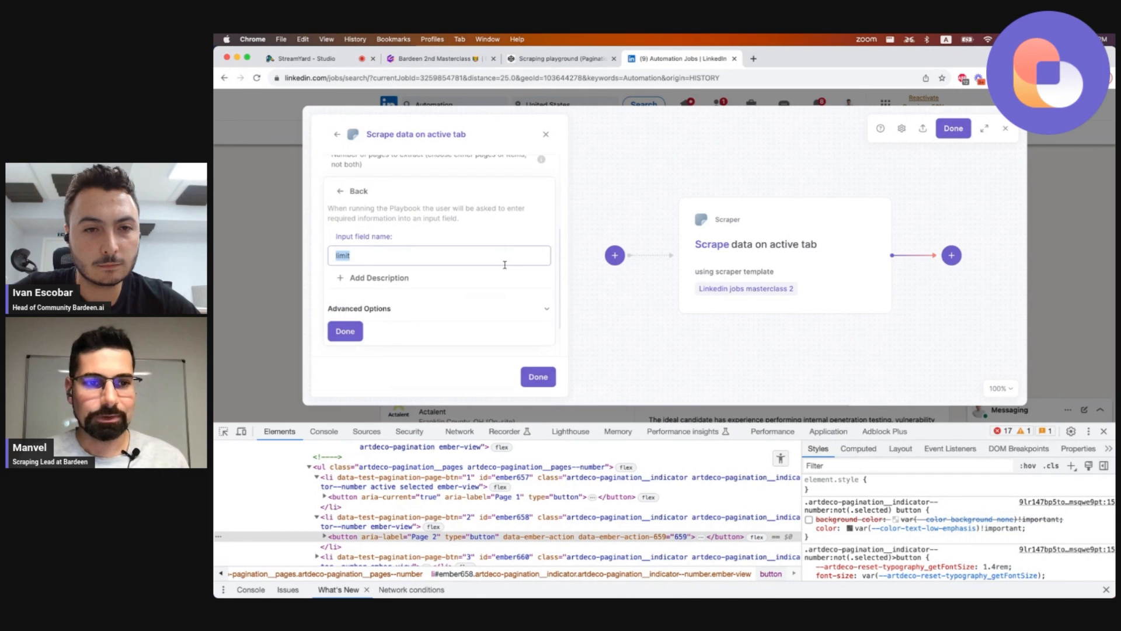
{"action": "left_click", "coordinate": [346, 332]}
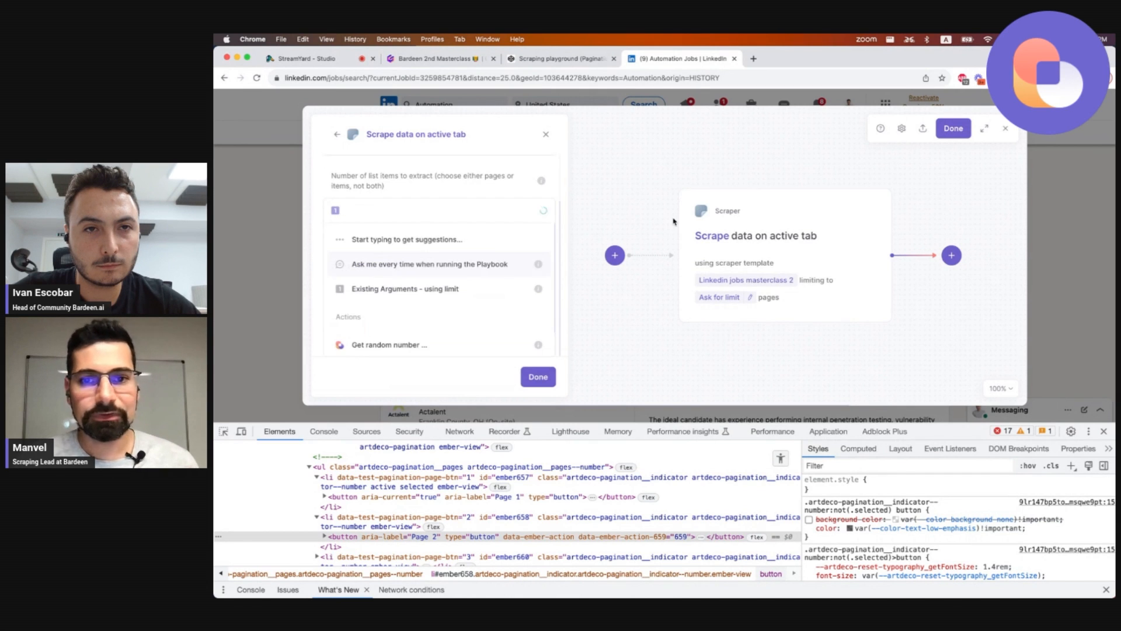
Finish and save the playbook, then close the Bardeen window.
{"action": "left_click", "coordinate": [957, 130]}
{"action": "left_click", "coordinate": [958, 133]}
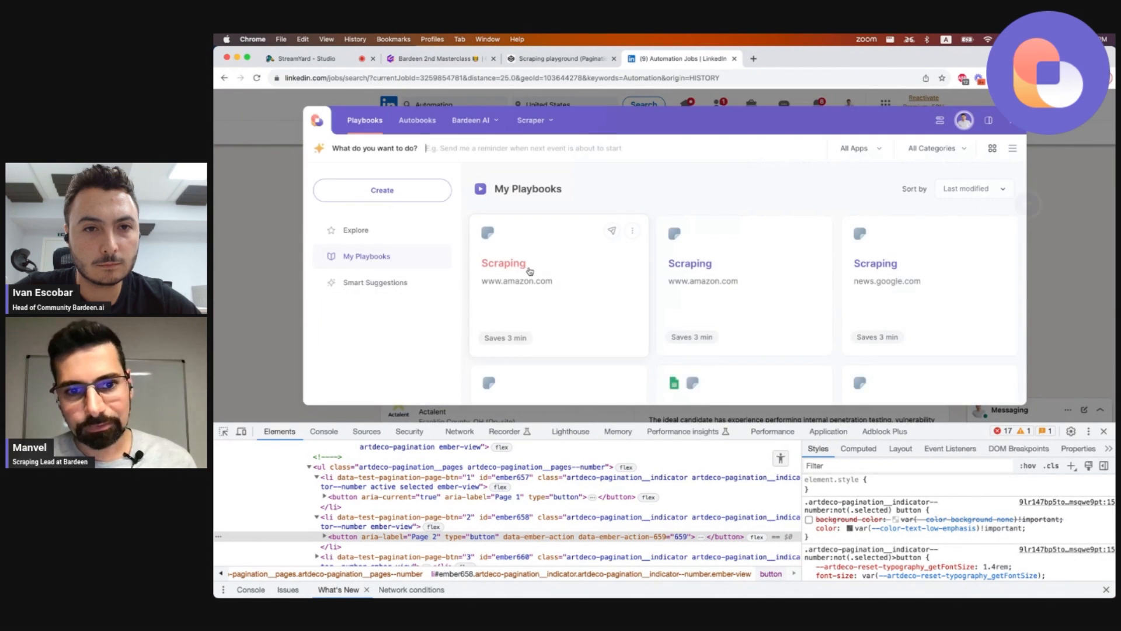
{"action": "left_click", "coordinate": [245, 275]}
Inspect a job card in DevTools, then close the developer tools.
{"action": "scroll", "coordinate": [478, 292], "scroll_direction": "down", "scroll_amount": 2}
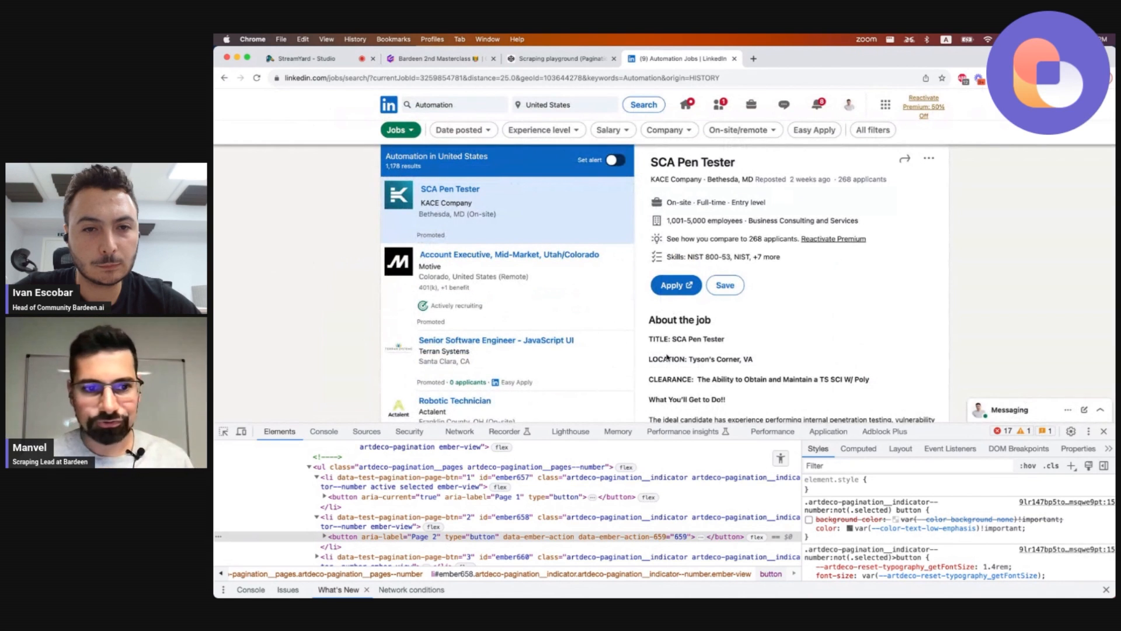
{"action": "left_click", "coordinate": [224, 433]}
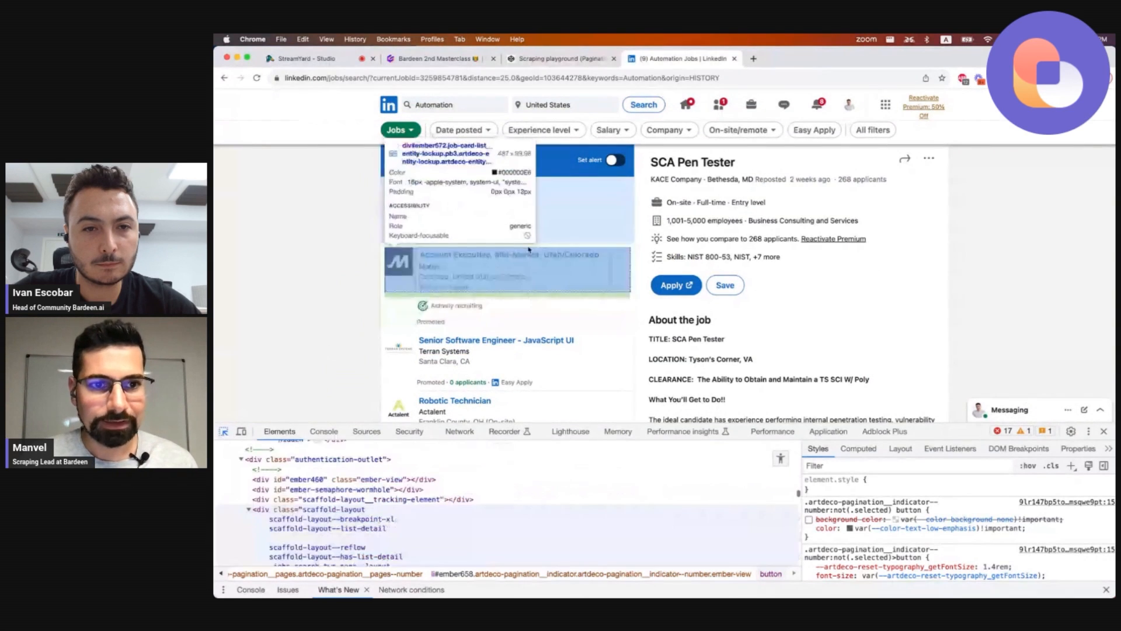
{"action": "left_click", "coordinate": [385, 238]}
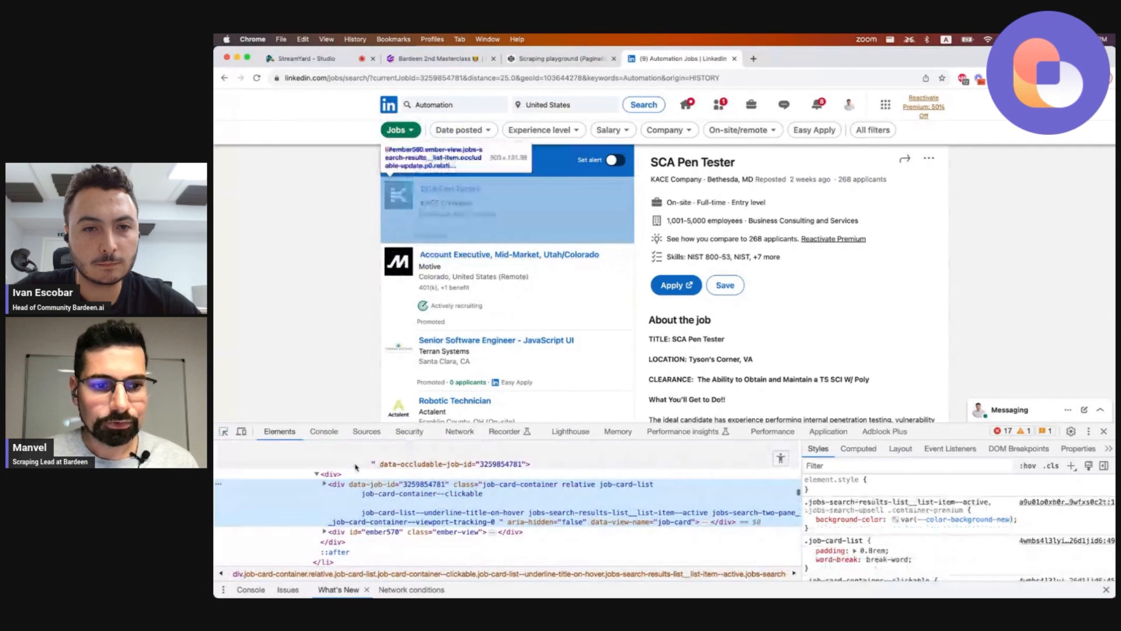
{"action": "scroll", "coordinate": [445, 348], "scroll_direction": "down", "scroll_amount": 5}
{"action": "scroll", "coordinate": [445, 347], "scroll_direction": "down", "scroll_amount": 15}
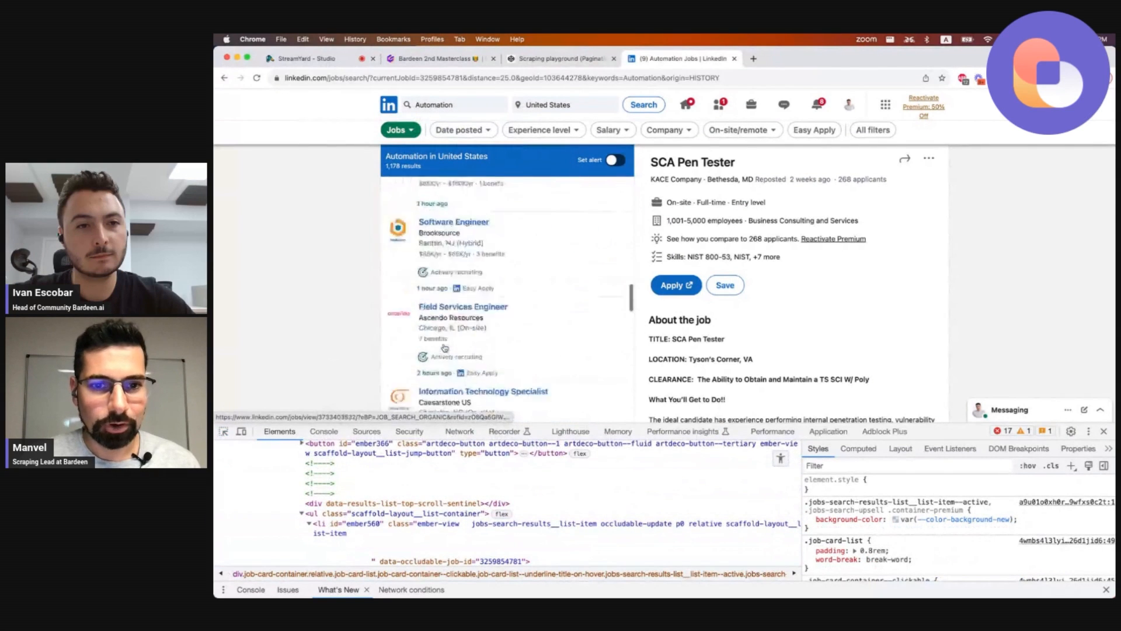
{"action": "left_click", "coordinate": [1104, 431]}
{"action": "scroll", "coordinate": [559, 224], "scroll_direction": "up", "scroll_amount": 15}
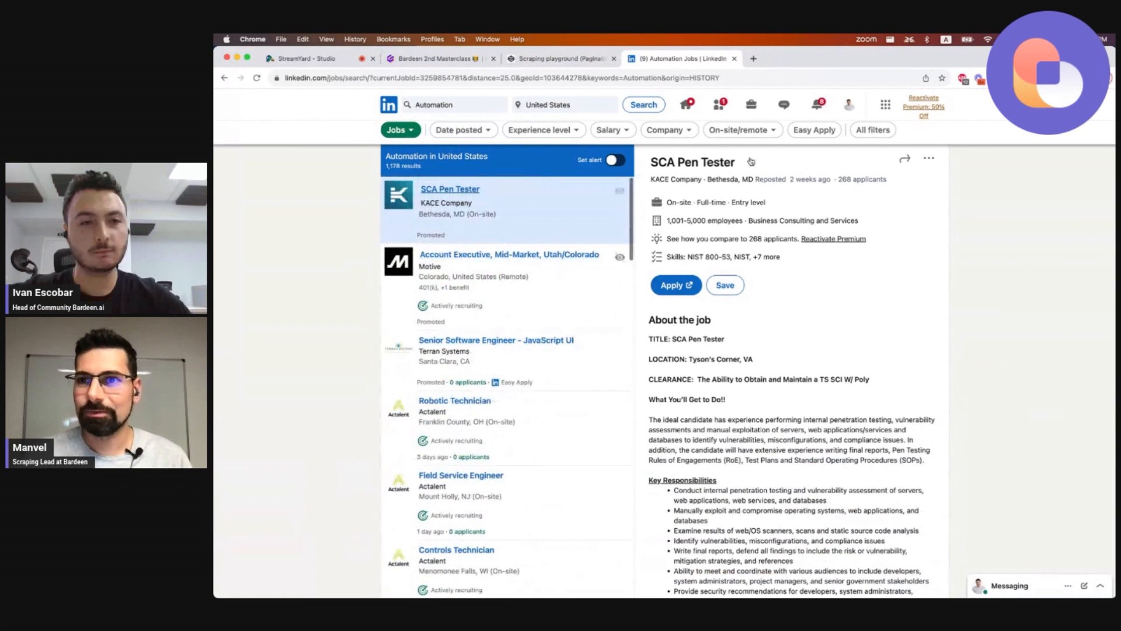
Run the LinkedIn scraping playbook with a limit of 4 pages.
{"action": "left_click", "coordinate": [1014, 79]}
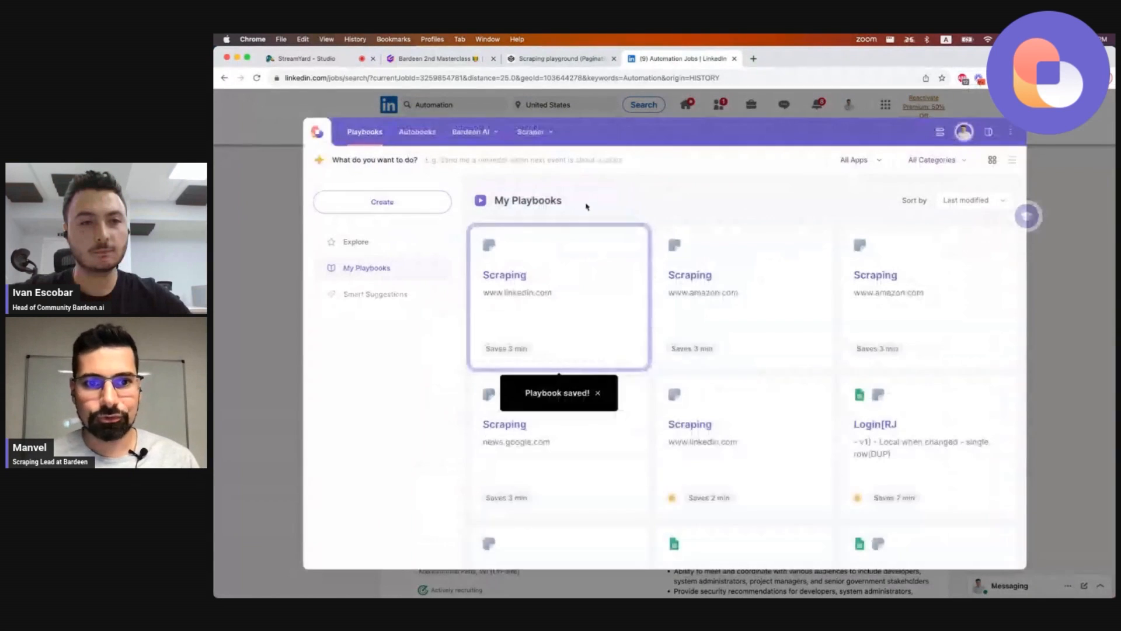
{"action": "left_click", "coordinate": [549, 265]}
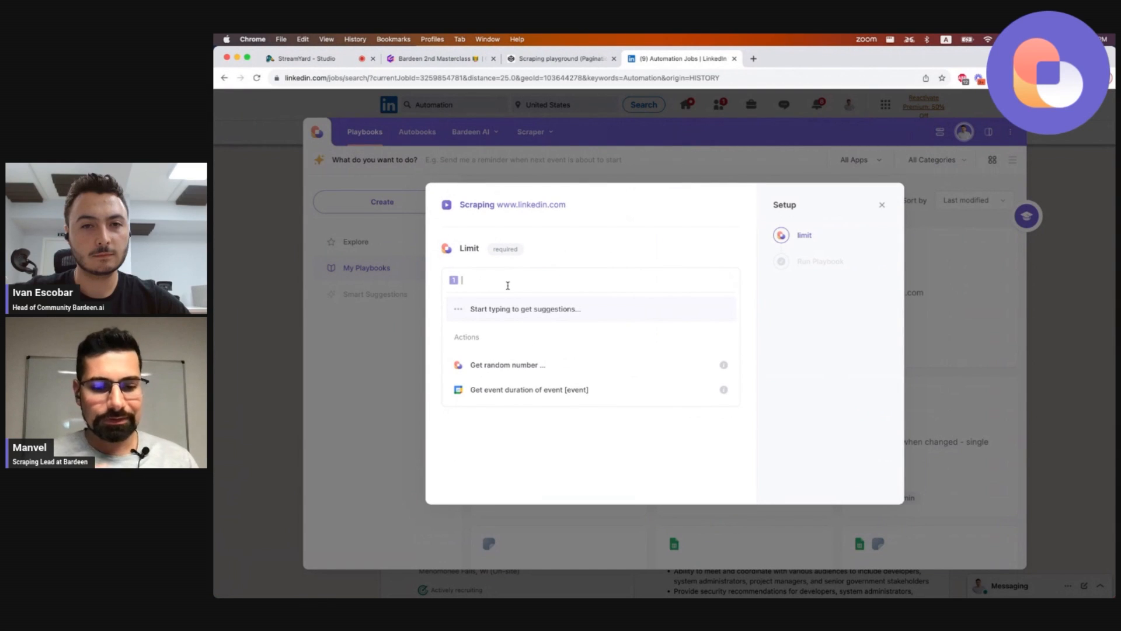
{"action": "type", "text": "4"}
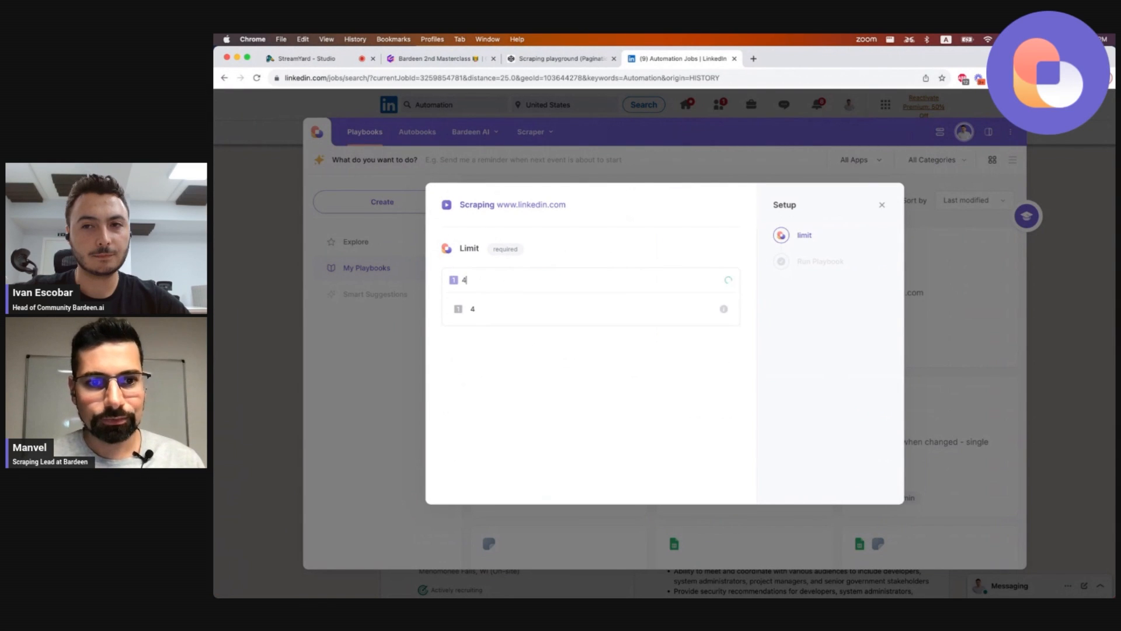
{"action": "left_click", "coordinate": [488, 309]}
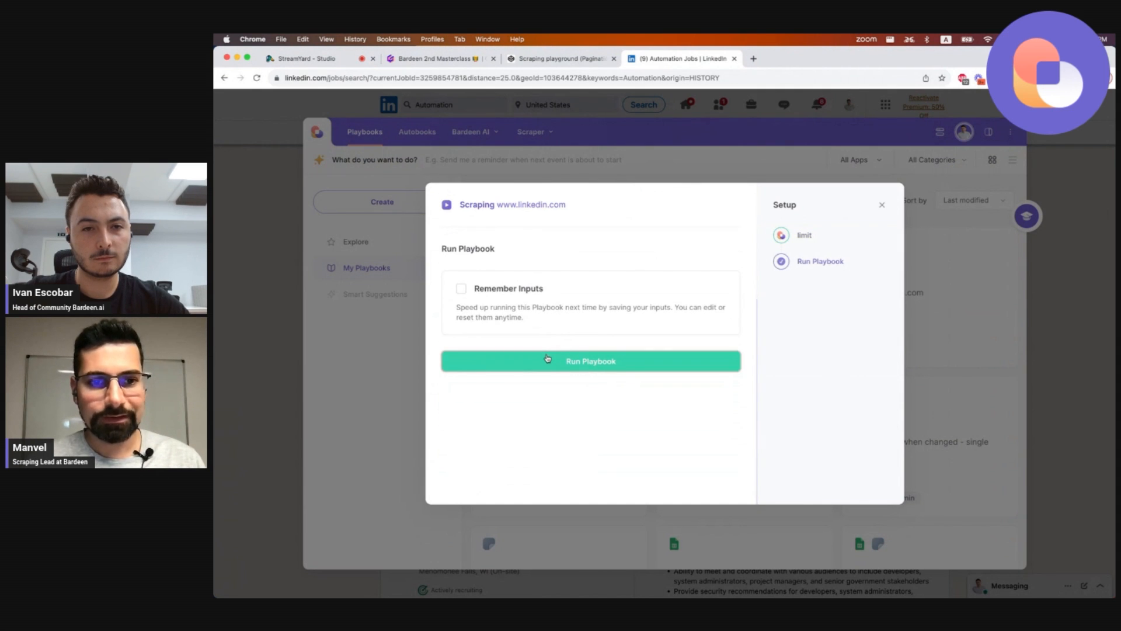
{"action": "left_click", "coordinate": [548, 359]}
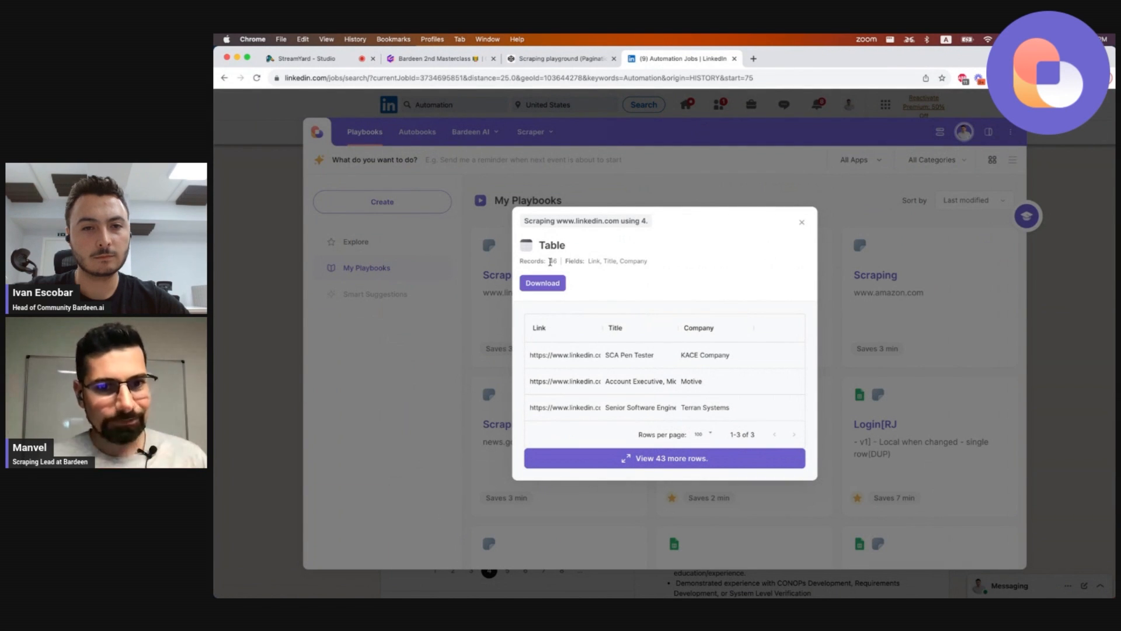
Review the scraped table's record count and close the results.
{"action": "double_click", "coordinate": [549, 262]}
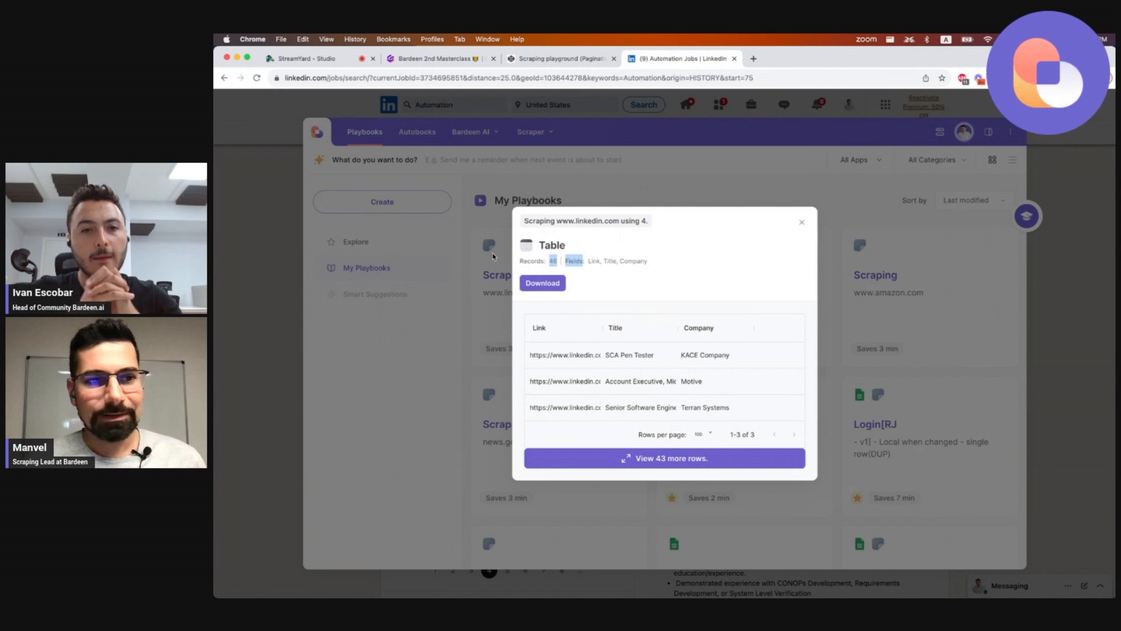
{"action": "left_click", "coordinate": [255, 286]}
{"action": "left_click", "coordinate": [266, 289]}
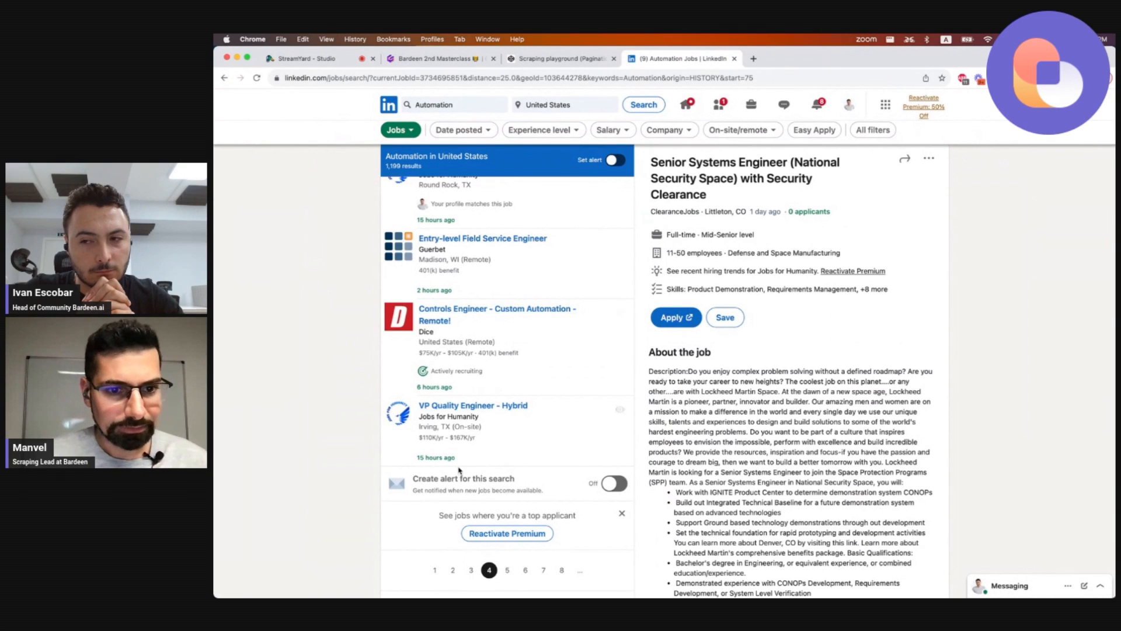
Return to the first results page and scroll through the job listings.
{"action": "left_click", "coordinate": [435, 571]}
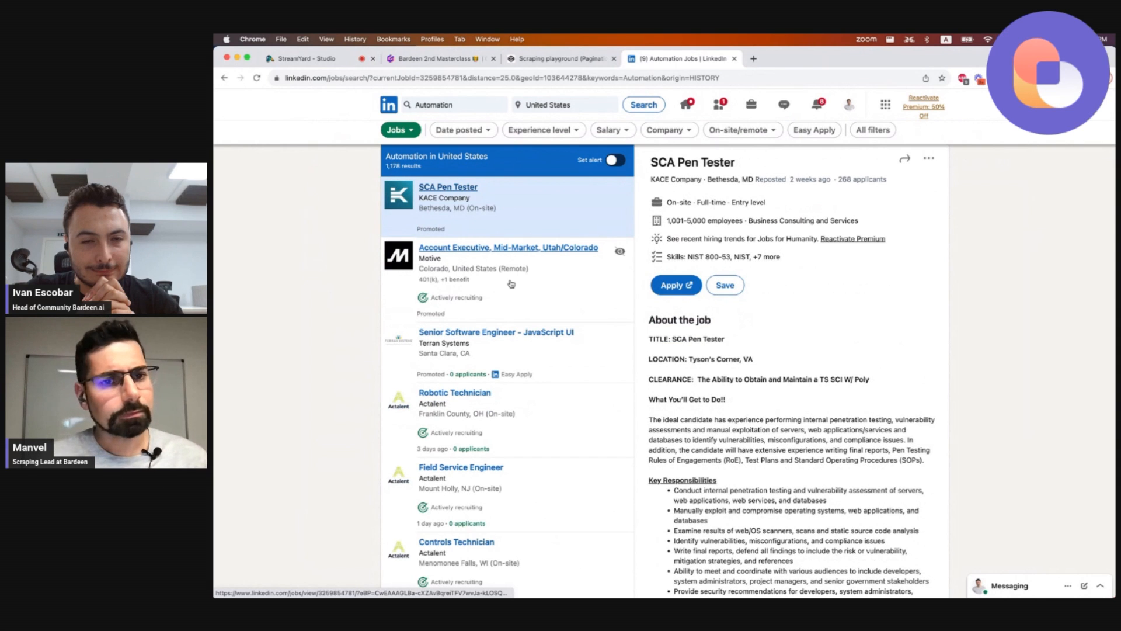
{"action": "scroll", "coordinate": [514, 303], "scroll_direction": "down", "scroll_amount": 5}
{"action": "scroll", "coordinate": [525, 366], "scroll_direction": "down", "scroll_amount": 15}
{"action": "scroll", "coordinate": [514, 315], "scroll_direction": "up", "scroll_amount": 20}
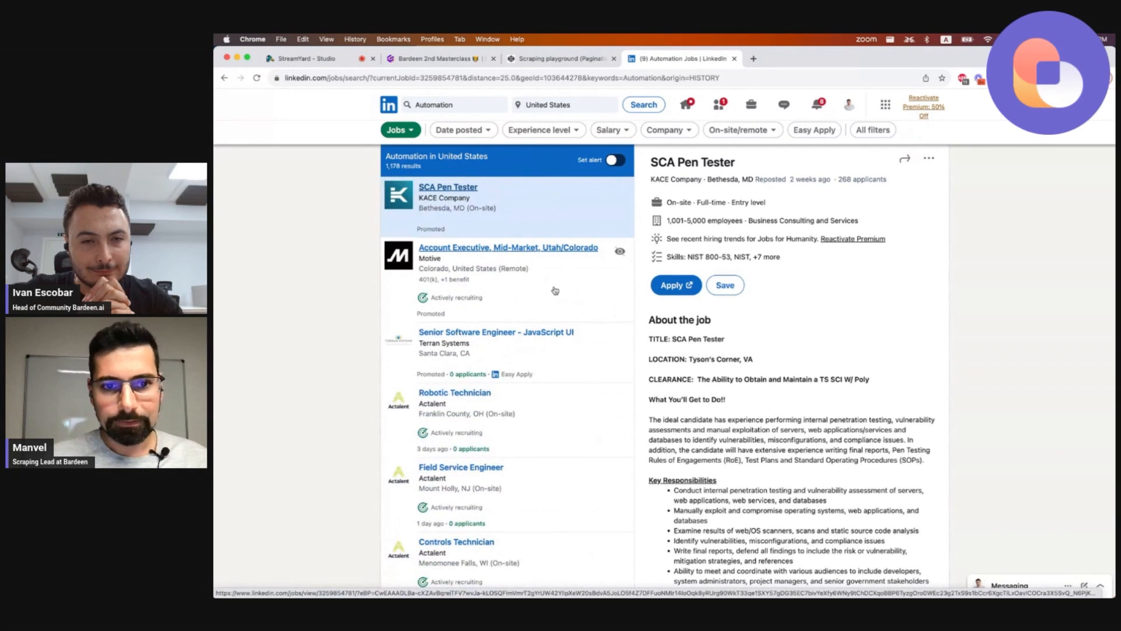
{"action": "scroll", "coordinate": [555, 290], "scroll_direction": "down", "scroll_amount": 3}
{"action": "scroll", "coordinate": [546, 398], "scroll_direction": "down", "scroll_amount": 10}
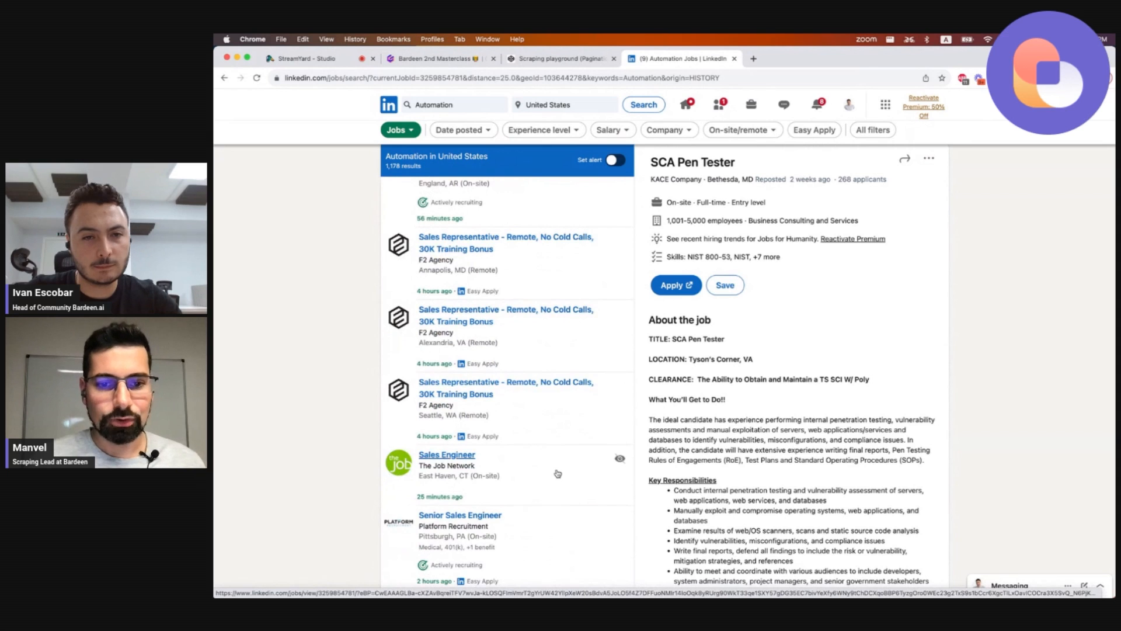
Scroll through the first page of job listings to compare promoted and organic job cards.
{"action": "scroll", "coordinate": [558, 474], "scroll_direction": "up", "scroll_amount": 15}
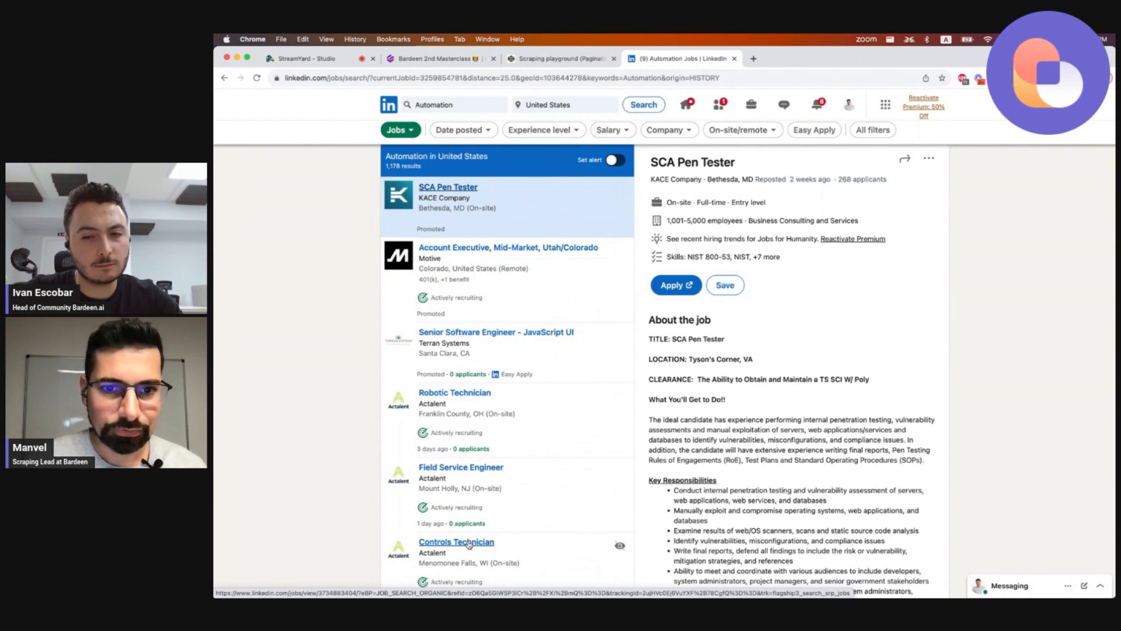
{"action": "scroll", "coordinate": [469, 545], "scroll_direction": "down", "scroll_amount": 15}
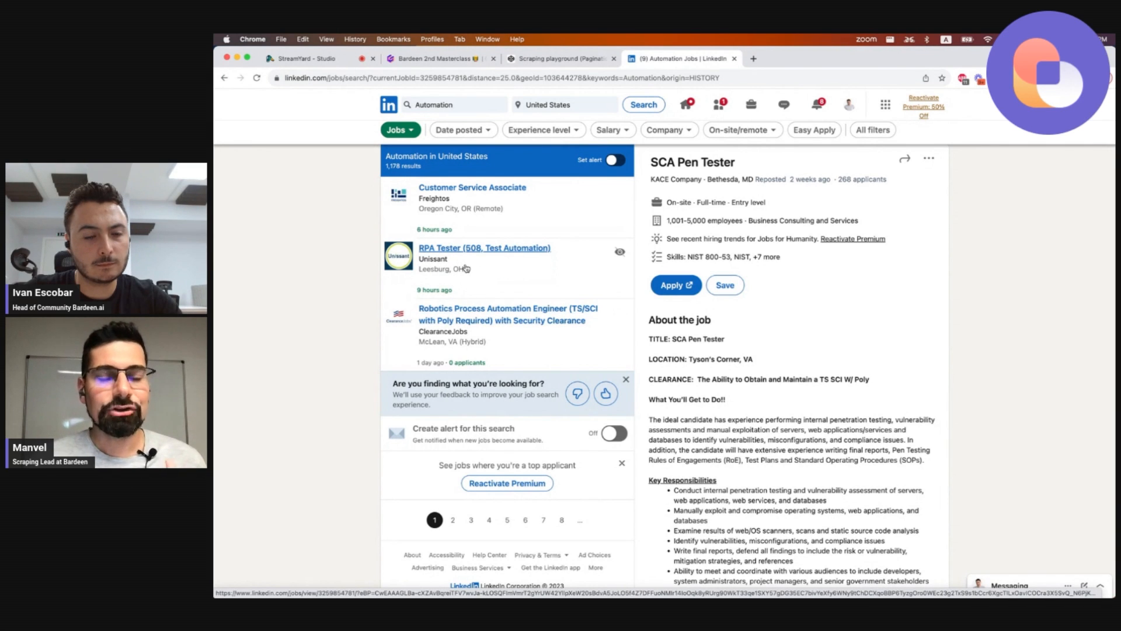
{"action": "scroll", "coordinate": [465, 268], "scroll_direction": "up", "scroll_amount": 20}
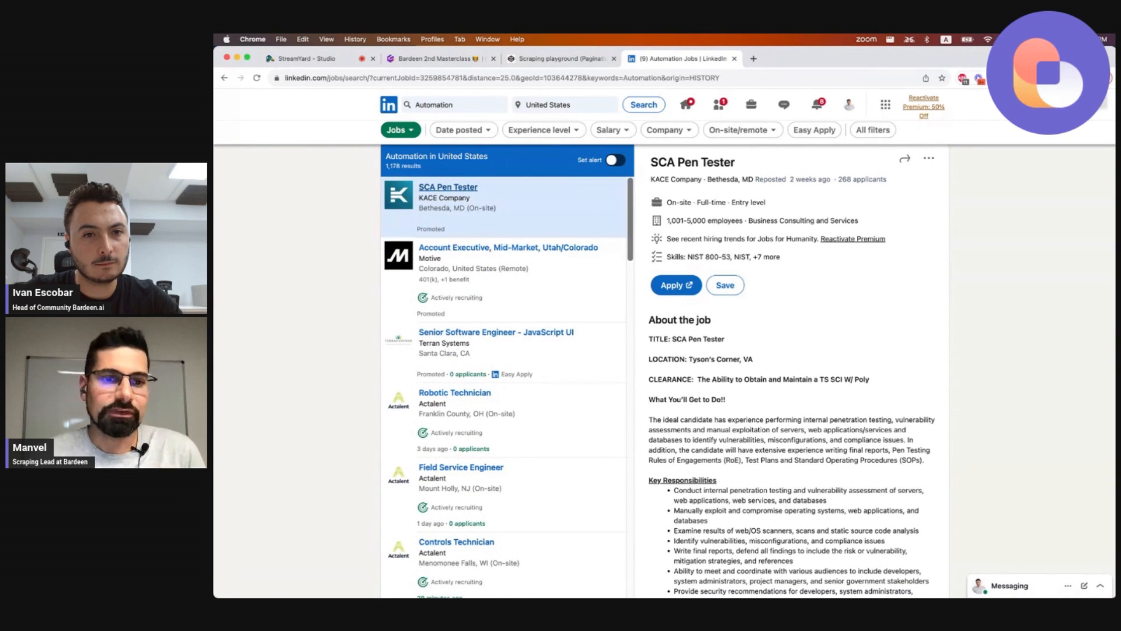
{"action": "scroll", "coordinate": [558, 246], "scroll_direction": "down", "scroll_amount": 5}
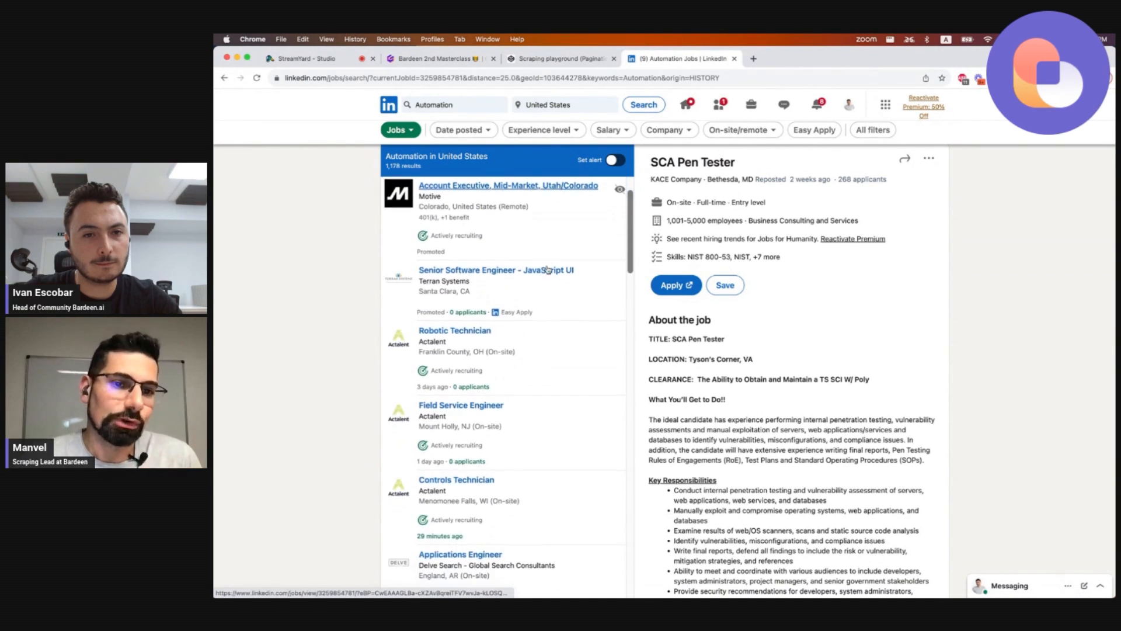
{"action": "scroll", "coordinate": [548, 269], "scroll_direction": "down", "scroll_amount": 15}
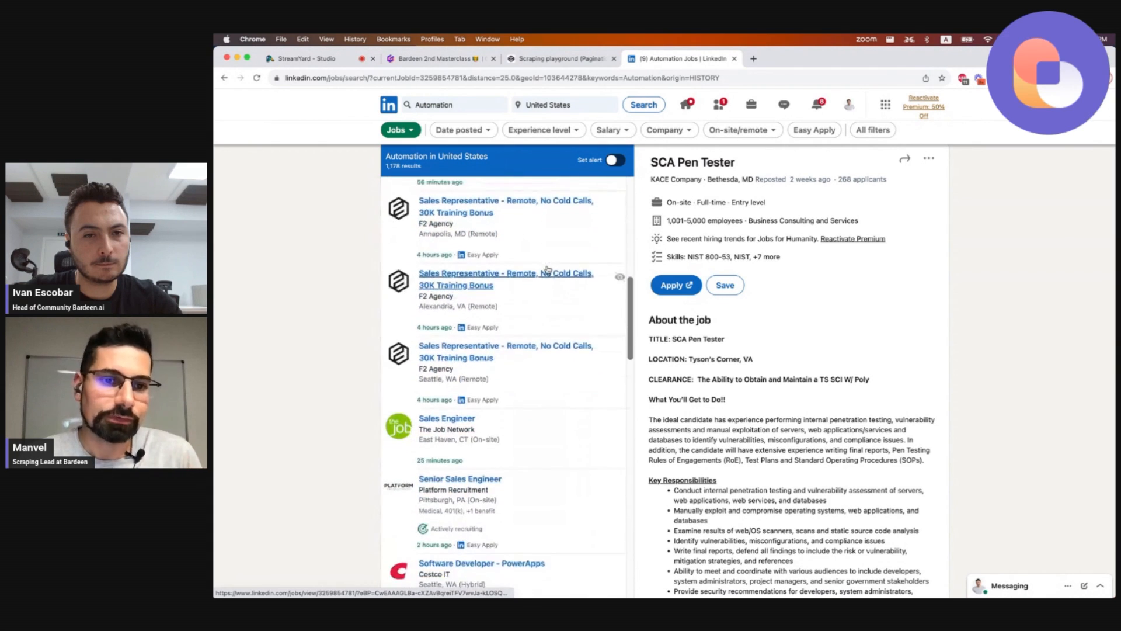
{"action": "scroll", "coordinate": [548, 269], "scroll_direction": "down", "scroll_amount": 10}
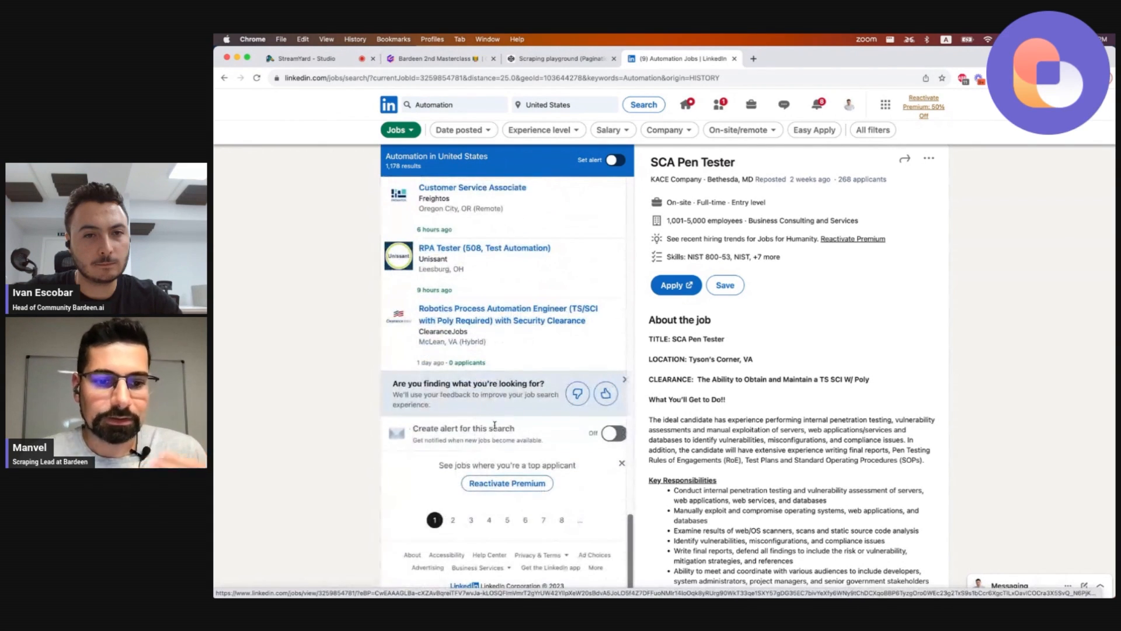
{"action": "scroll", "coordinate": [460, 523], "scroll_direction": "up", "scroll_amount": 10}
Open the 'Linkedin jobs masterclass 2' scraper template for editing.
{"action": "key", "text": "alt+b"}
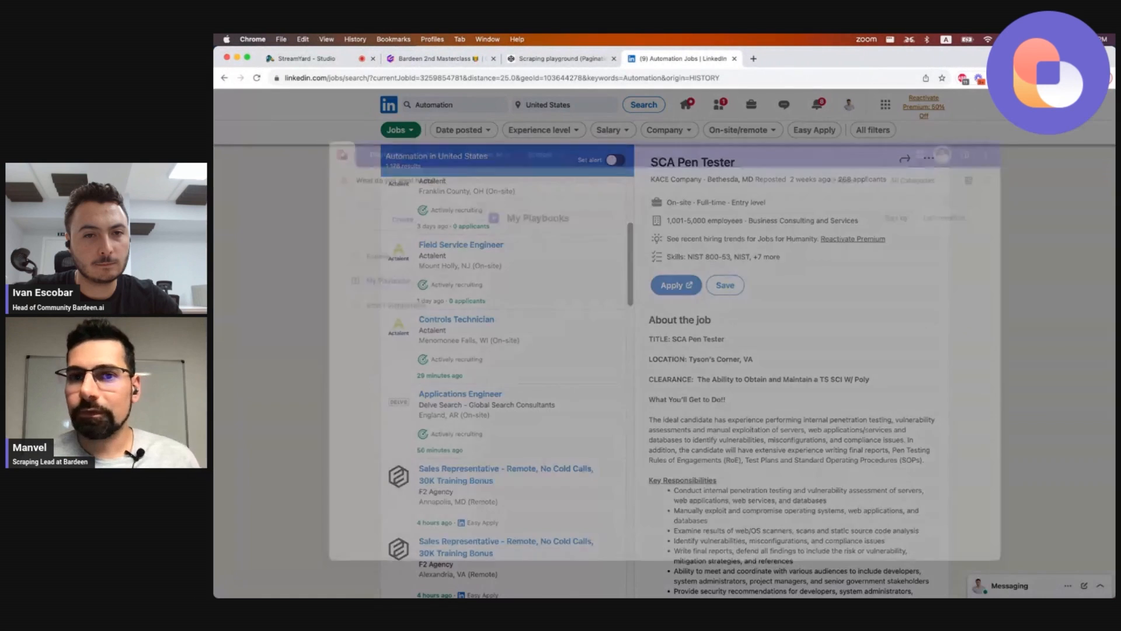
{"action": "left_click", "coordinate": [535, 134]}
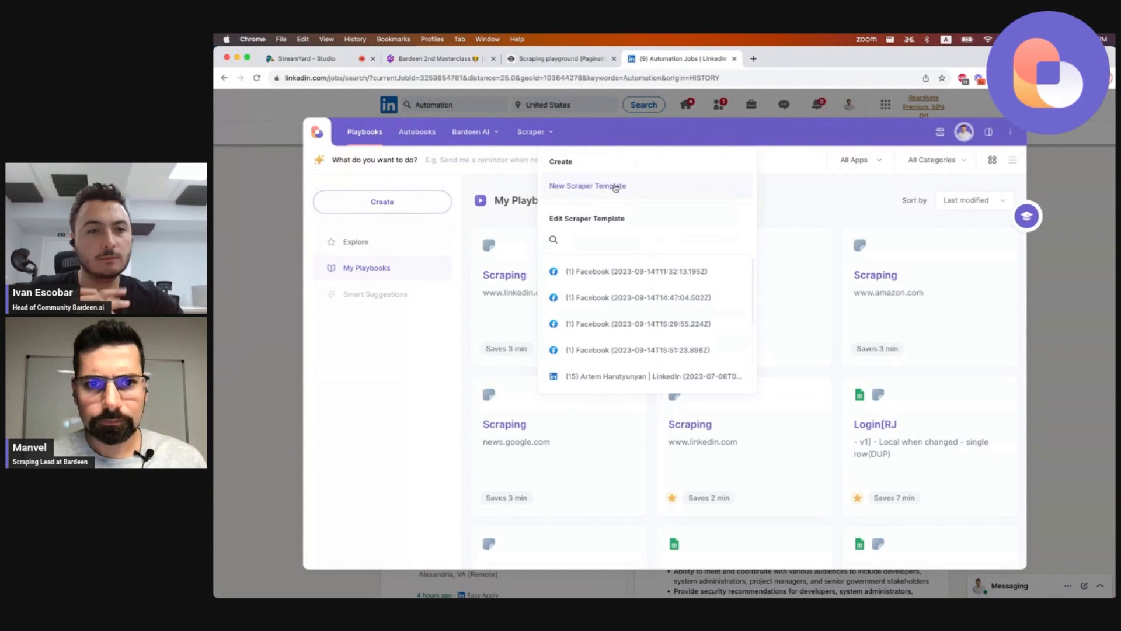
{"action": "type", "text": "Linkedin jobs masterclass 2"}
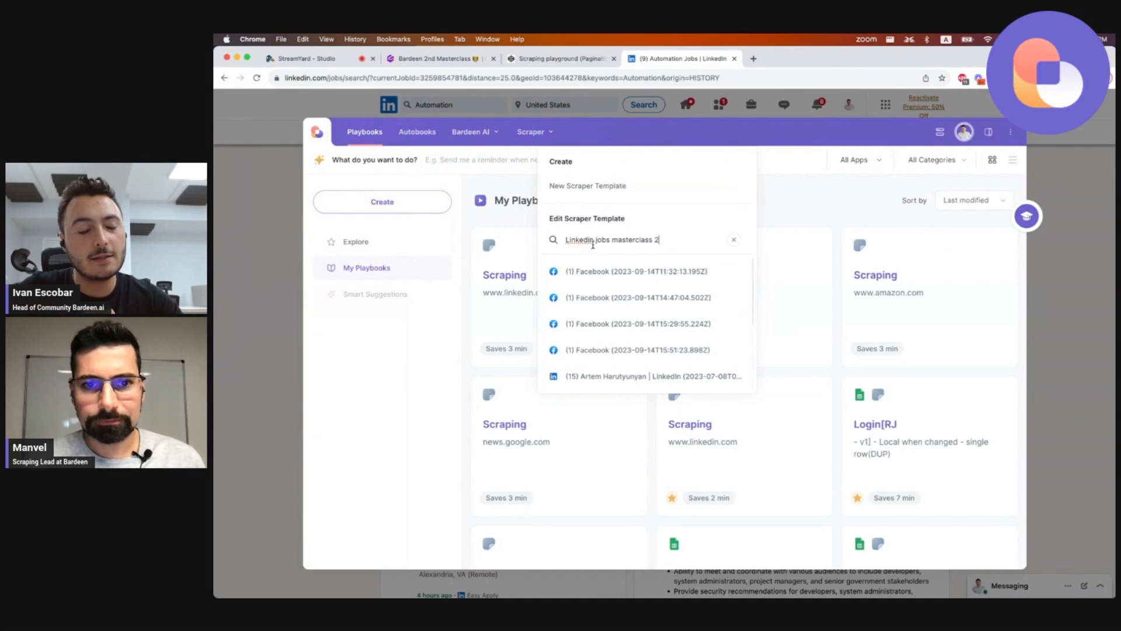
{"action": "mouse_move", "coordinate": [623, 264]}
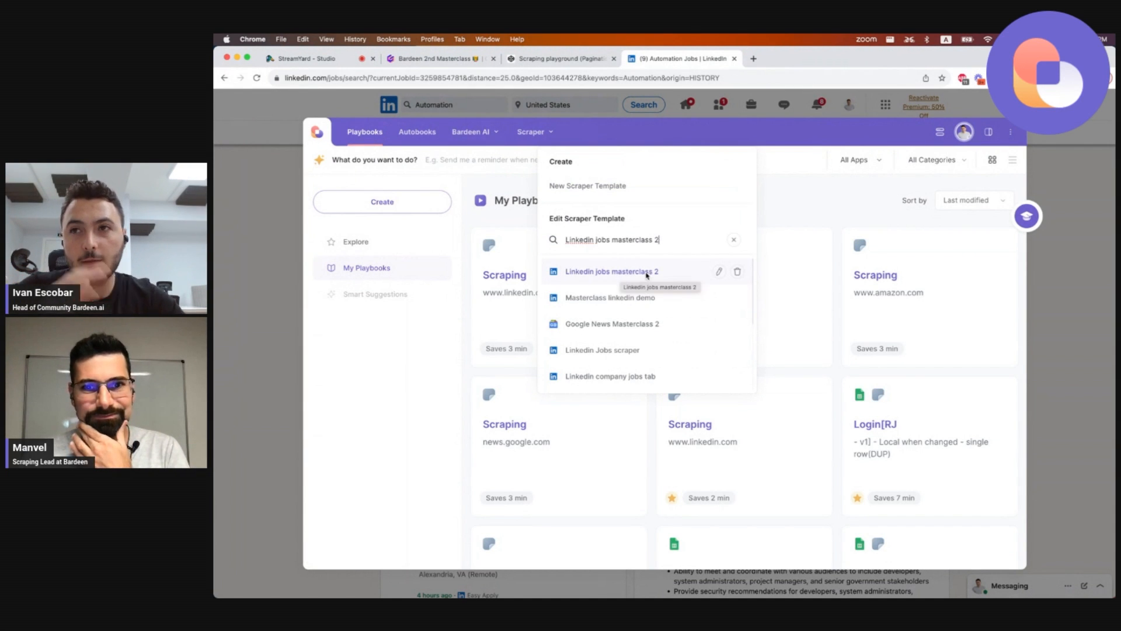
{"action": "left_click", "coordinate": [719, 271]}
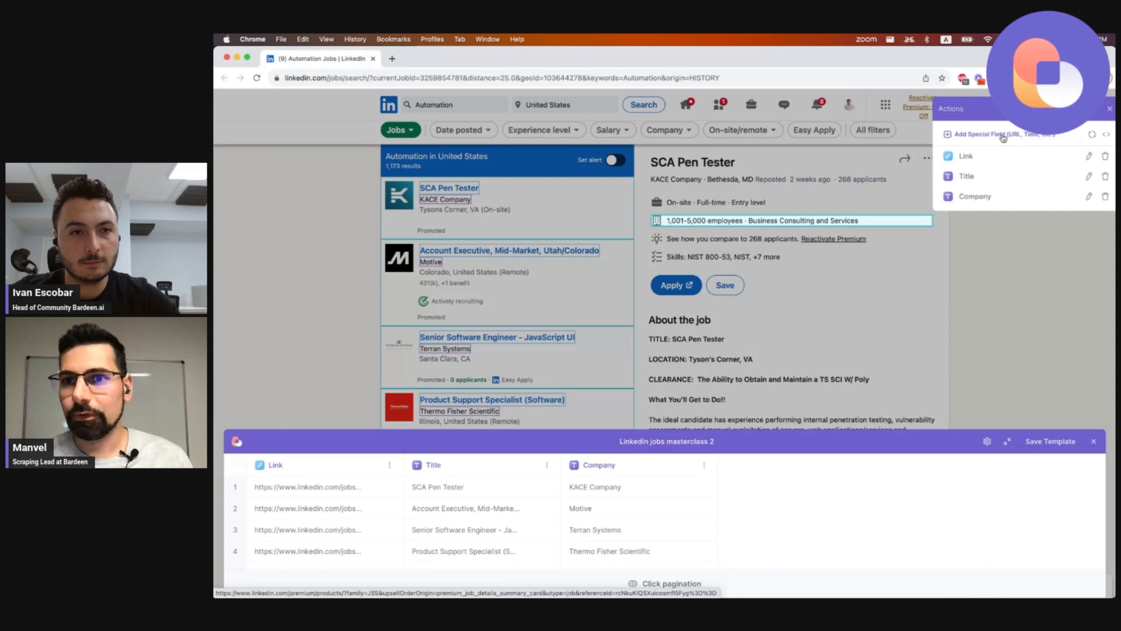
Add a Delay special field of 0.2 seconds to the scraper template.
{"action": "left_click", "coordinate": [1002, 136]}
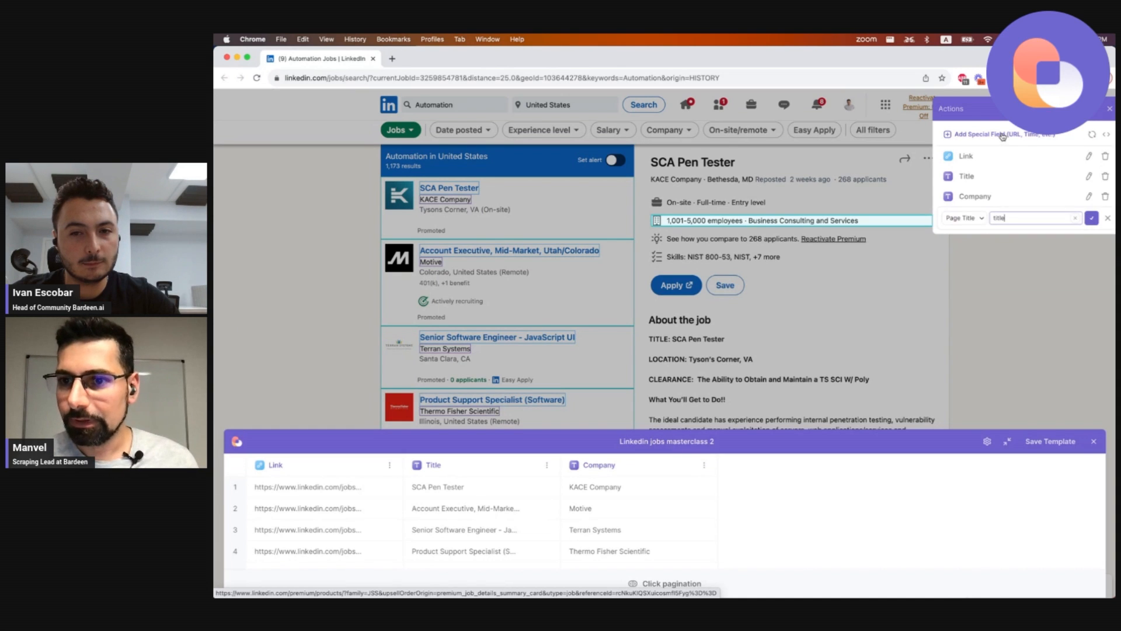
{"action": "left_click", "coordinate": [970, 220]}
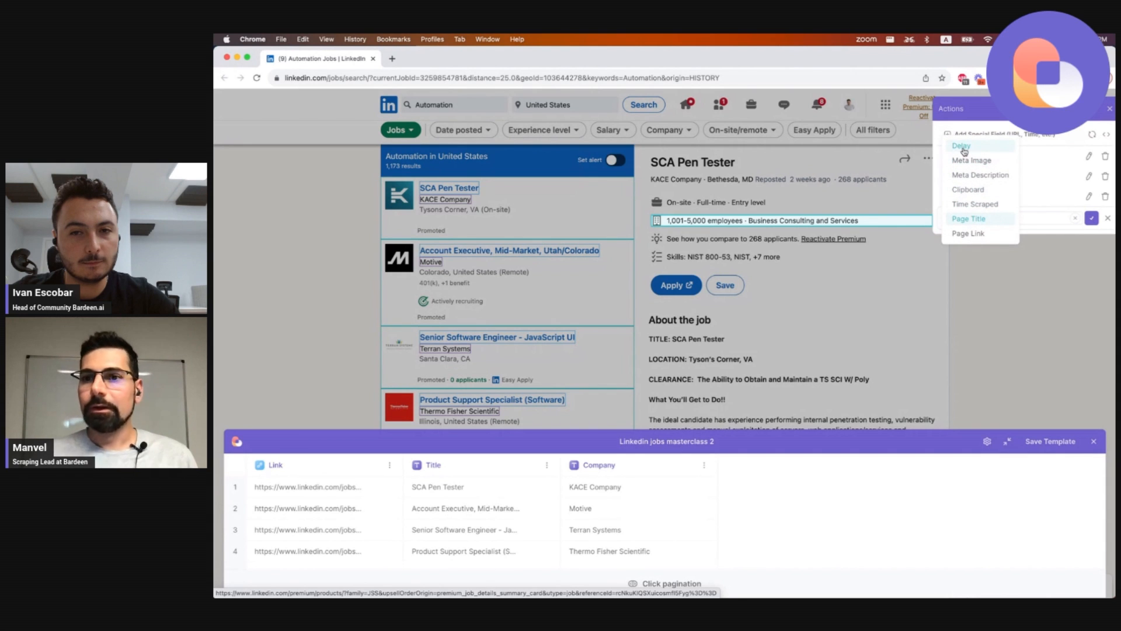
{"action": "left_click", "coordinate": [982, 119]}
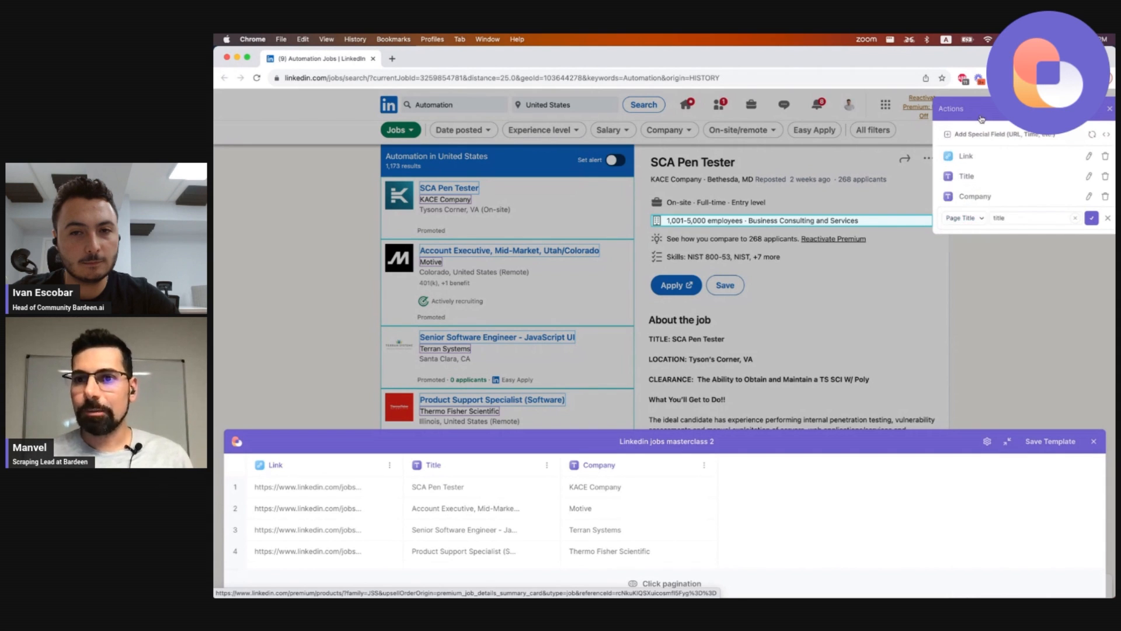
{"action": "left_click", "coordinate": [962, 218]}
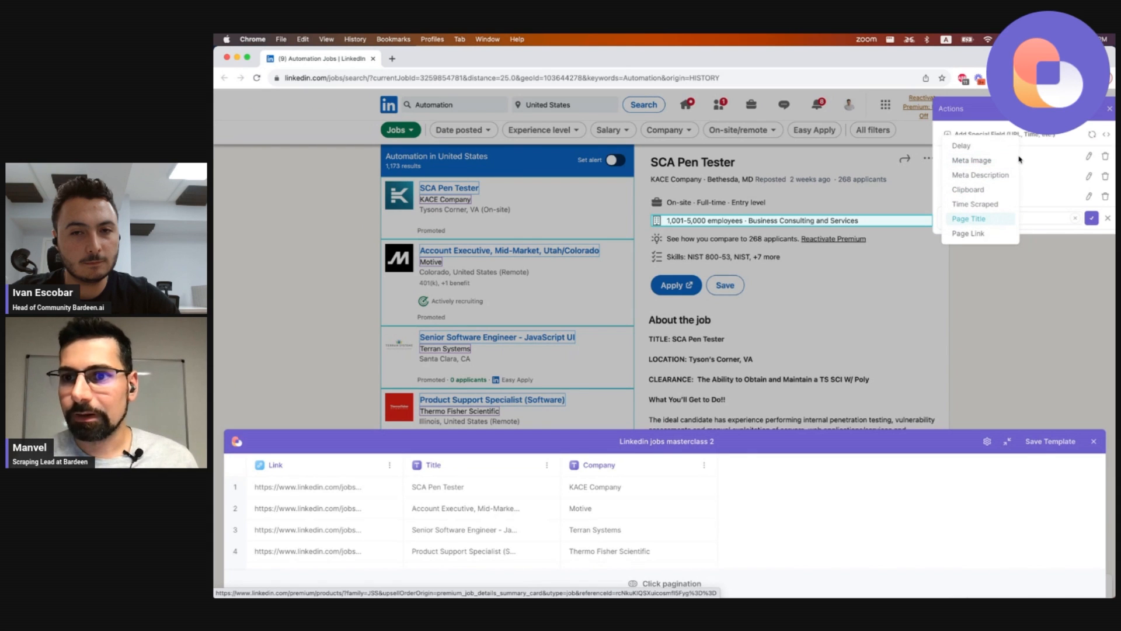
{"action": "left_click", "coordinate": [1018, 175]}
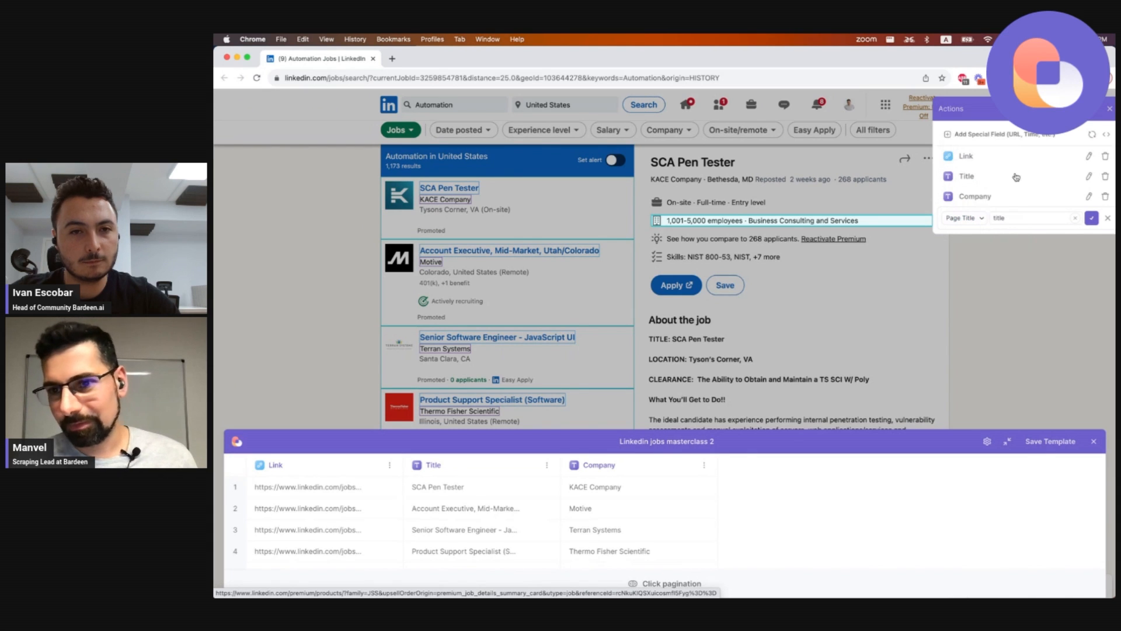
{"action": "left_click", "coordinate": [970, 219]}
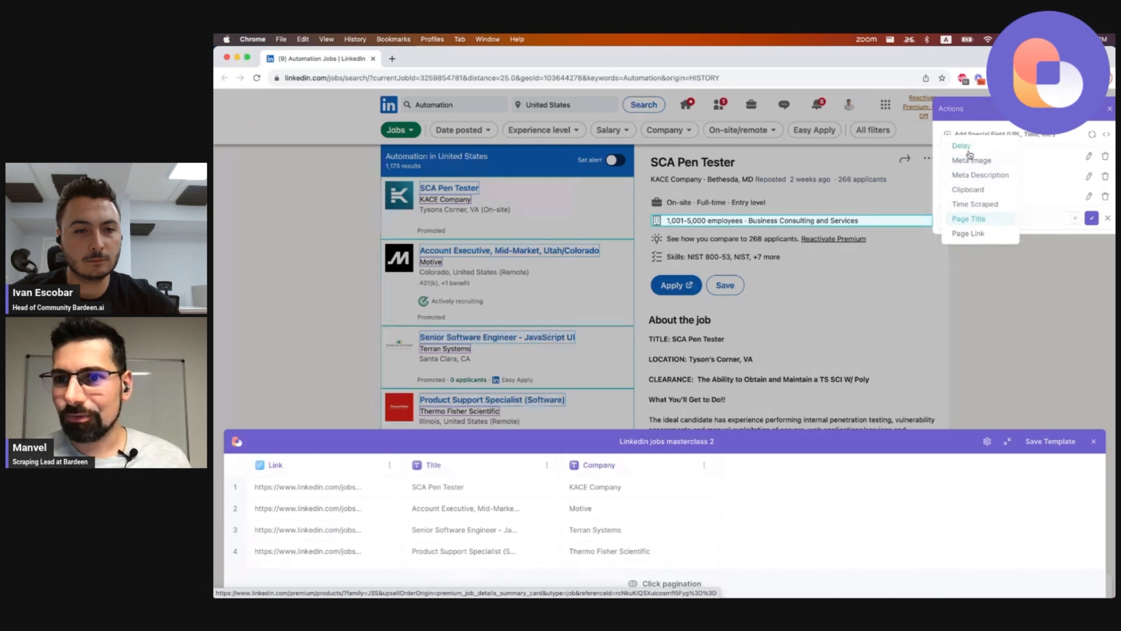
{"action": "left_click", "coordinate": [1004, 153]}
{"action": "left_click", "coordinate": [992, 219]}
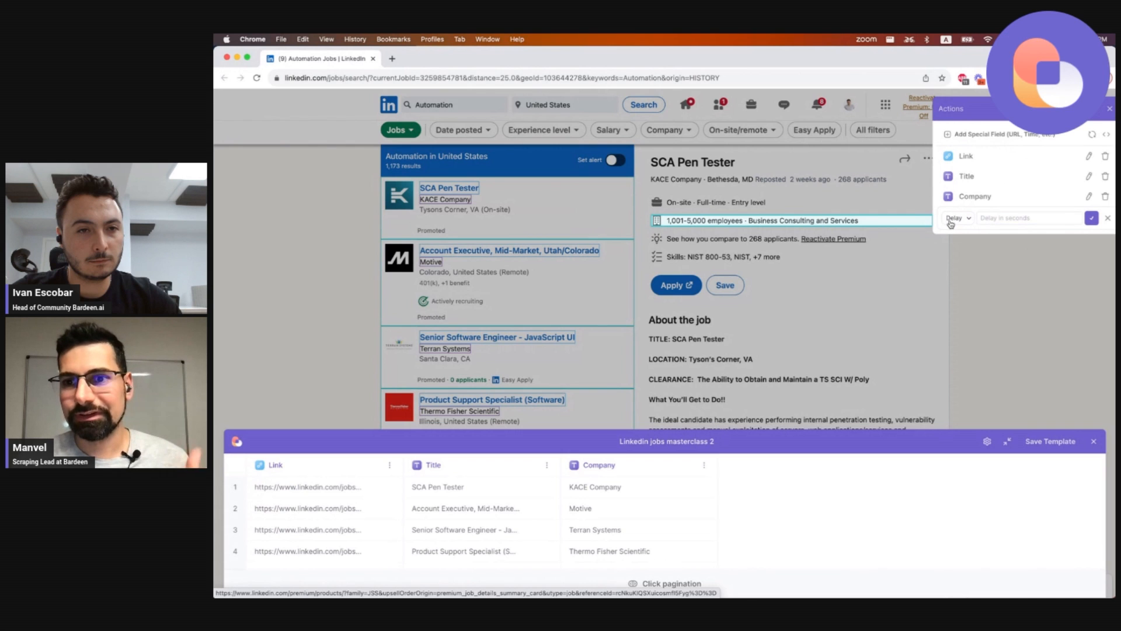
{"action": "left_click", "coordinate": [990, 218]}
{"action": "type", "text": "0.2"}
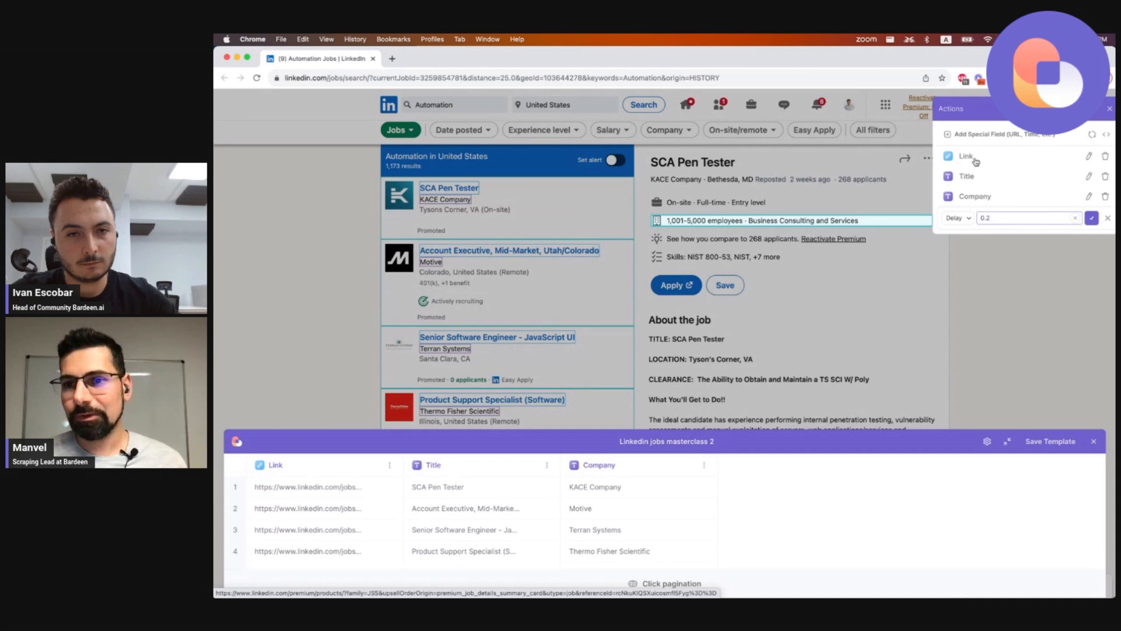
{"action": "left_click", "coordinate": [1092, 218]}
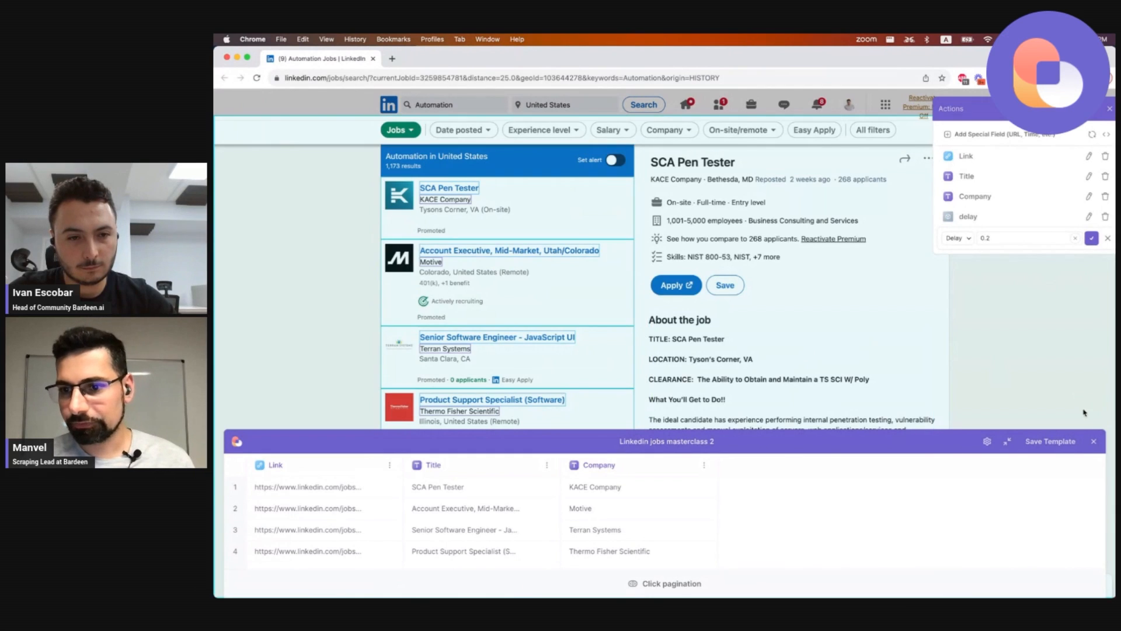
Save the updated scraper template.
{"action": "left_click", "coordinate": [1057, 447]}
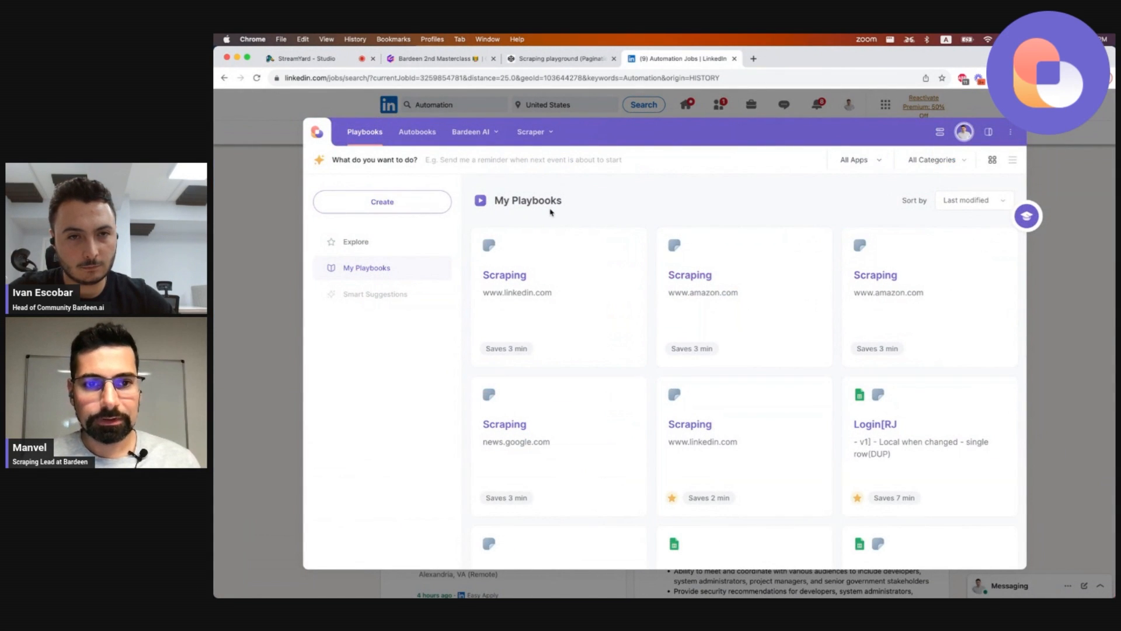
{"action": "left_click", "coordinate": [260, 266]}
{"action": "scroll", "coordinate": [591, 355], "scroll_direction": "down", "scroll_amount": 10}
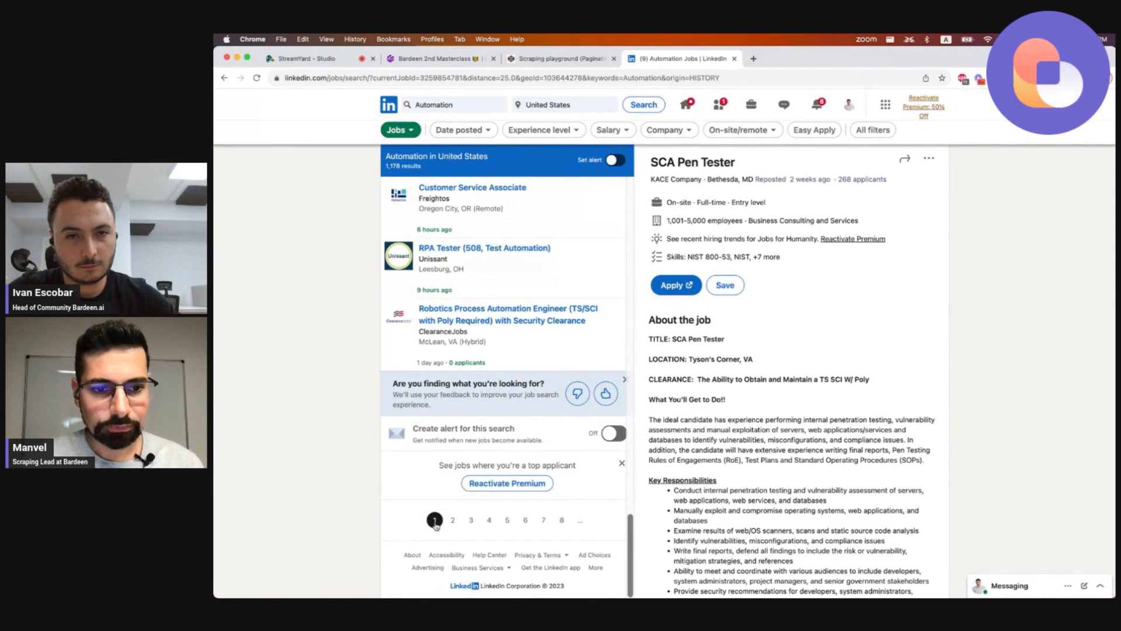
{"action": "scroll", "coordinate": [514, 427], "scroll_direction": "up", "scroll_amount": 10}
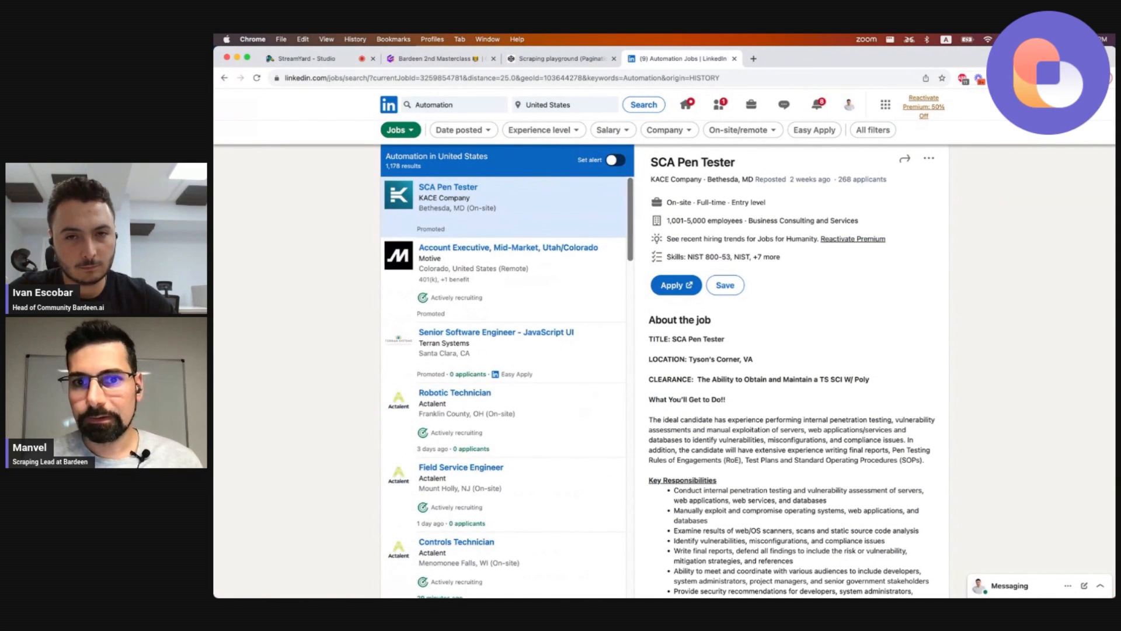
Run the LinkedIn scraping playbook again with a limit of 4 pages.
{"action": "key", "text": "alt+b"}
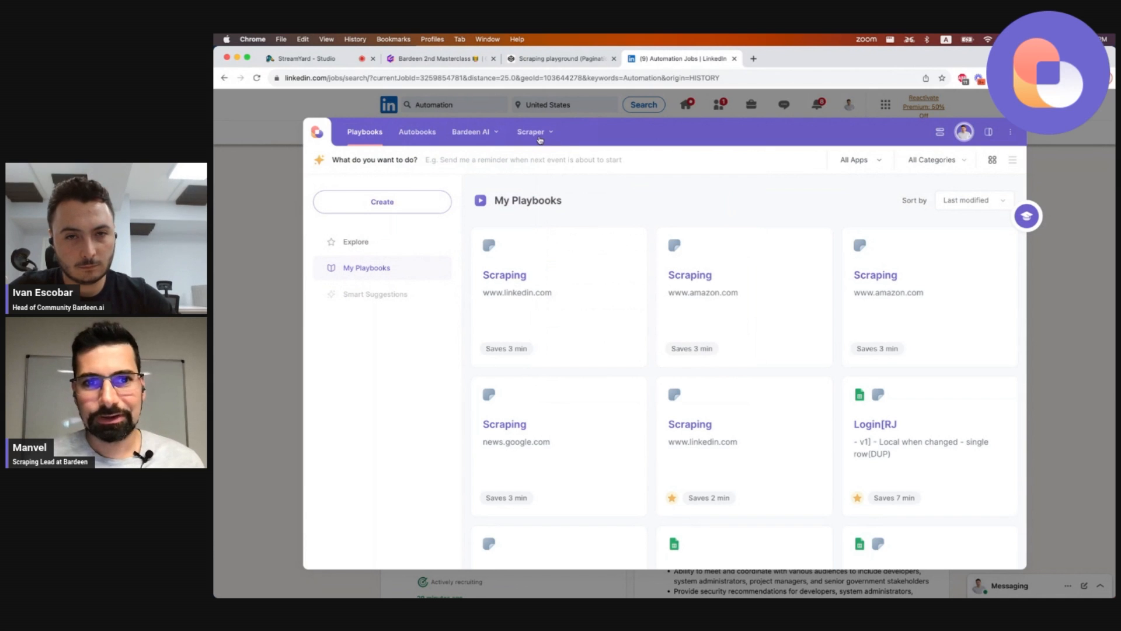
{"action": "mouse_move", "coordinate": [535, 138]}
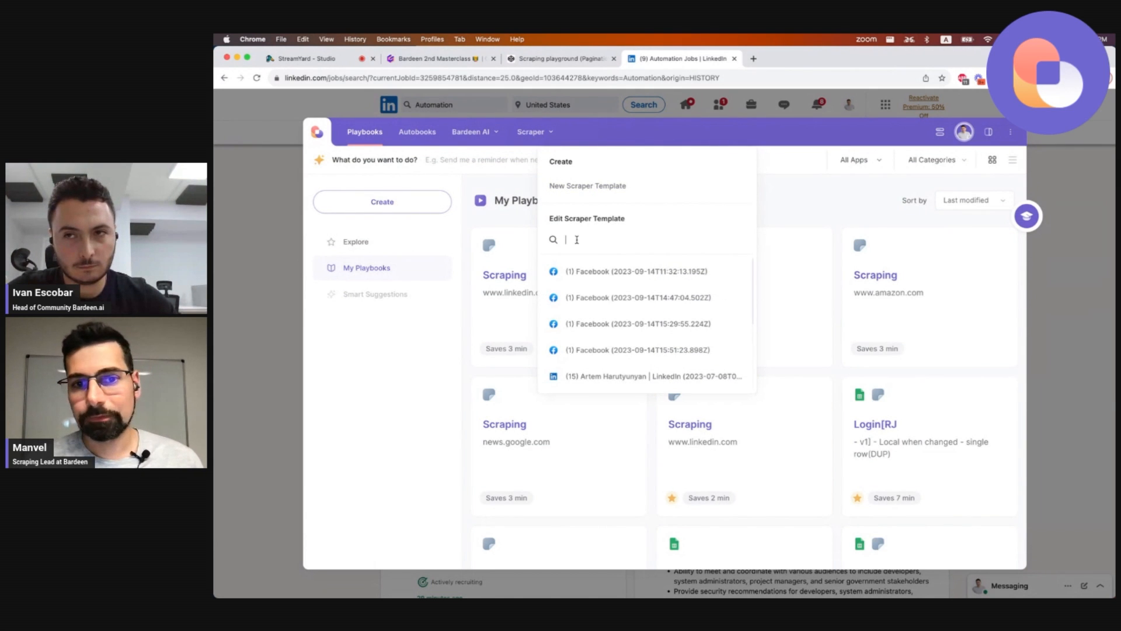
{"action": "type", "text": "Linkedin jobs masterclass 2"}
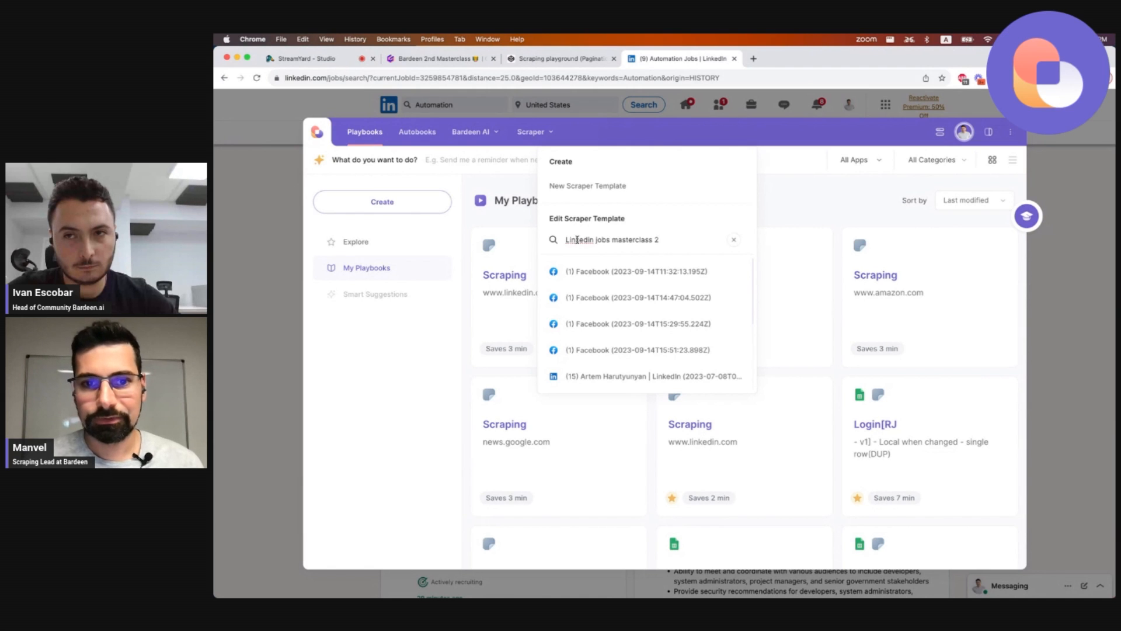
{"action": "mouse_move", "coordinate": [595, 280]}
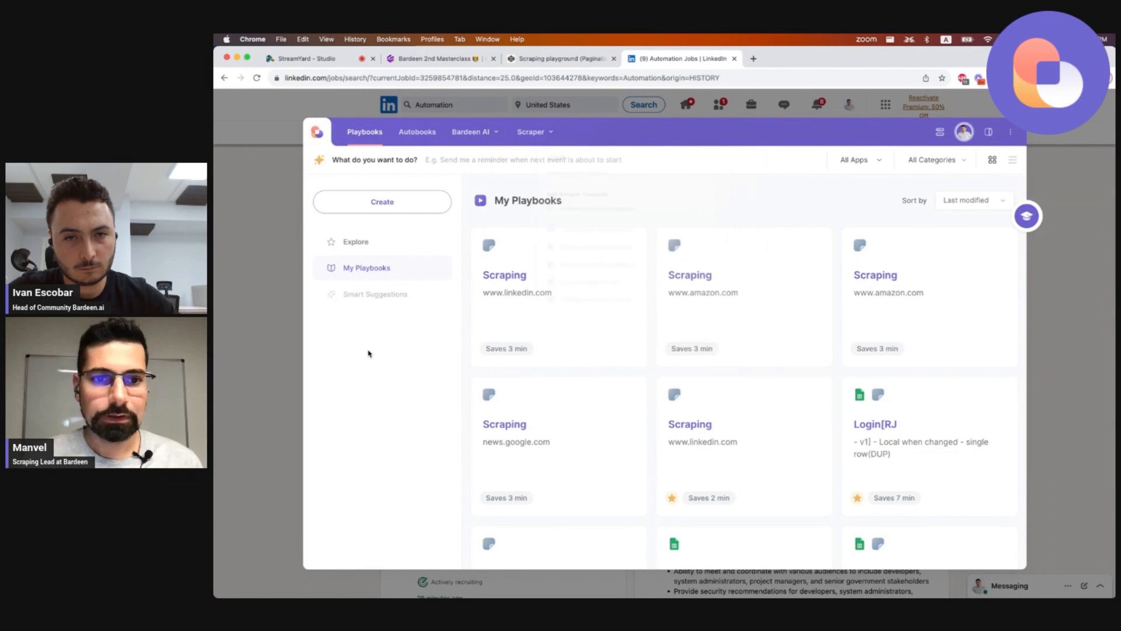
{"action": "left_click", "coordinate": [508, 290]}
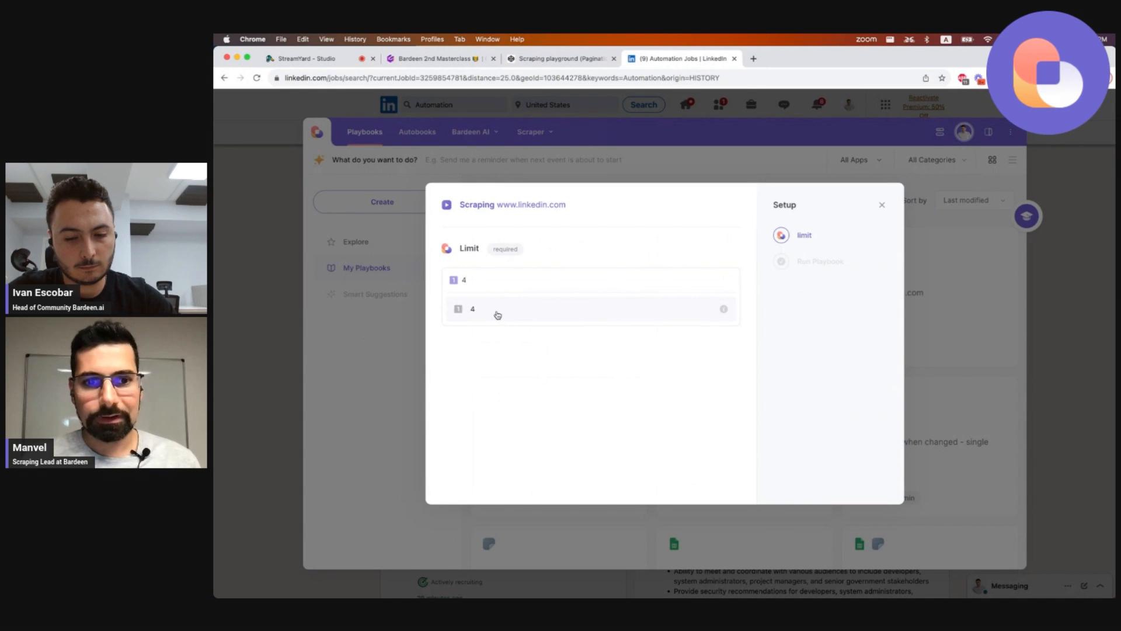
{"action": "left_click", "coordinate": [497, 315]}
{"action": "left_click", "coordinate": [553, 359]}
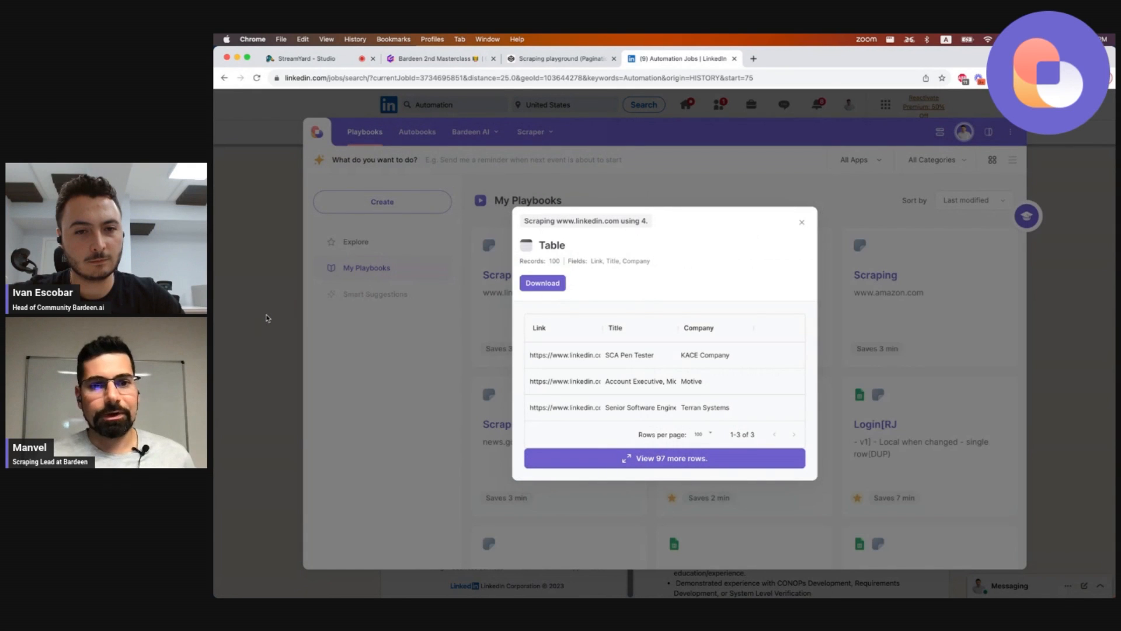
Open the full scraped results table, scroll through its rows, and close the preview and results.
{"action": "left_click_drag", "start_coordinate": [552, 261], "coordinate": [605, 260]}
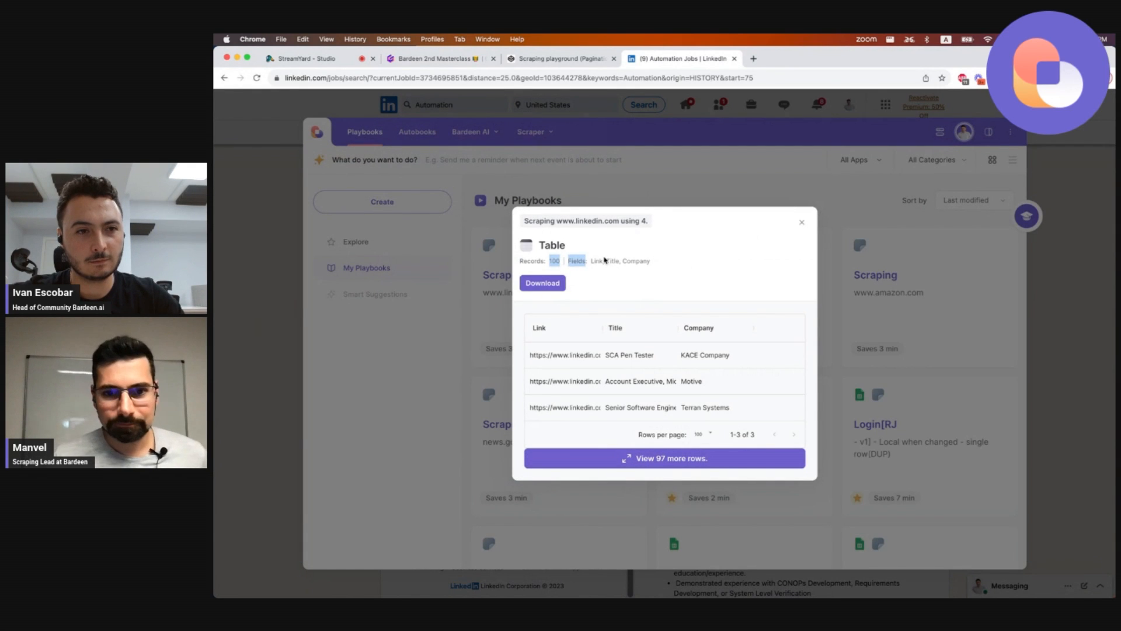
{"action": "left_click", "coordinate": [601, 260]}
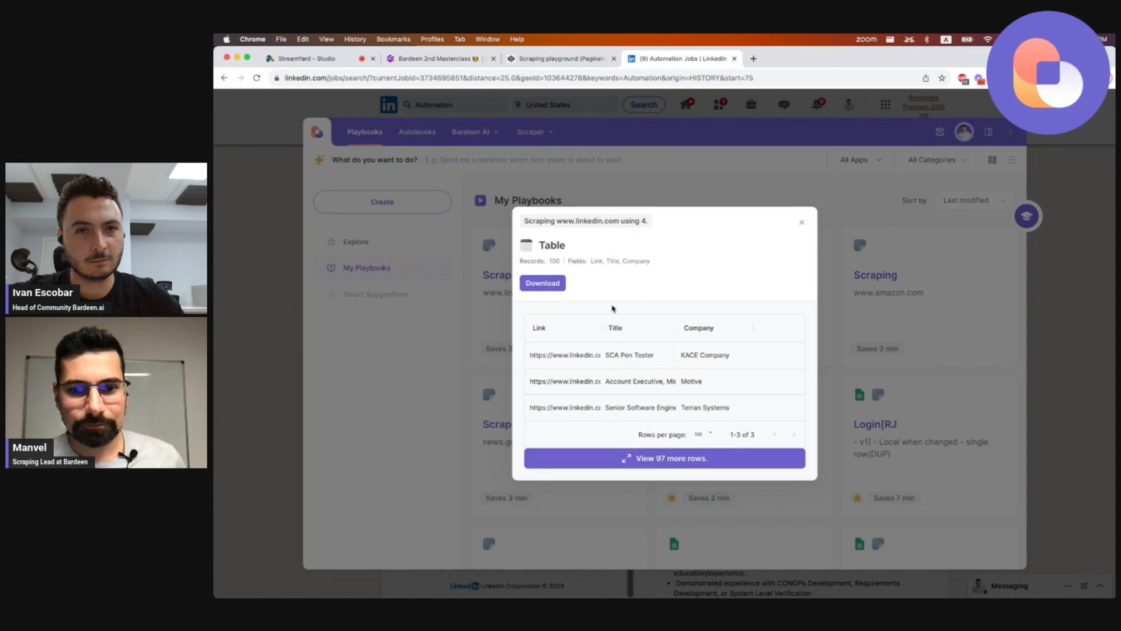
{"action": "left_click", "coordinate": [674, 458]}
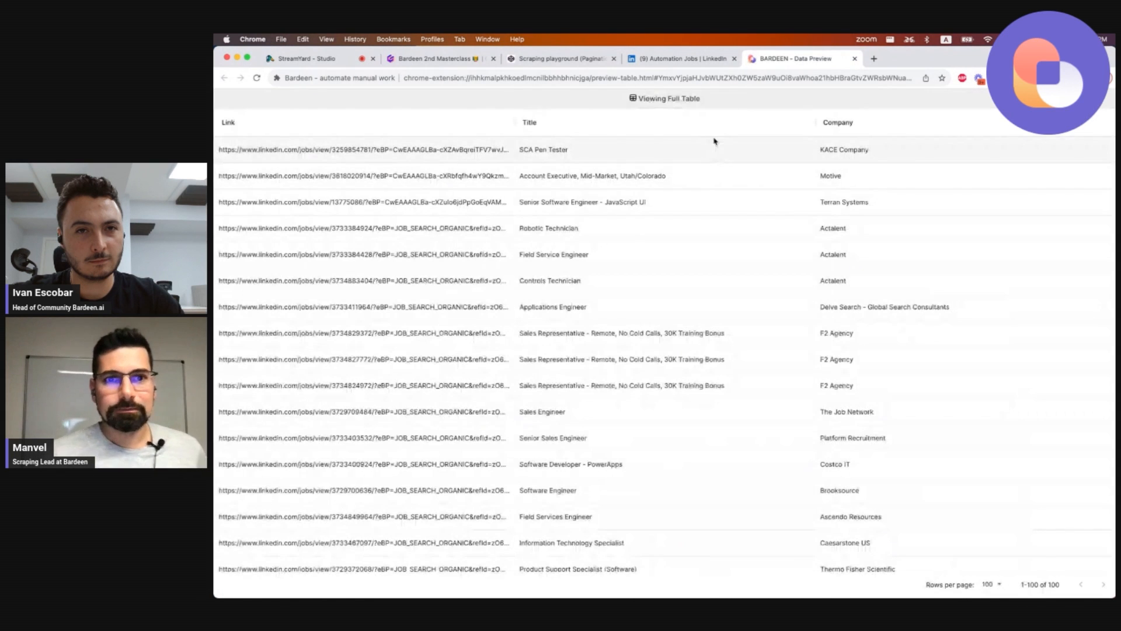
{"action": "scroll", "coordinate": [547, 374], "scroll_direction": "down", "scroll_amount": 20}
{"action": "scroll", "coordinate": [546, 374], "scroll_direction": "up", "scroll_amount": 20}
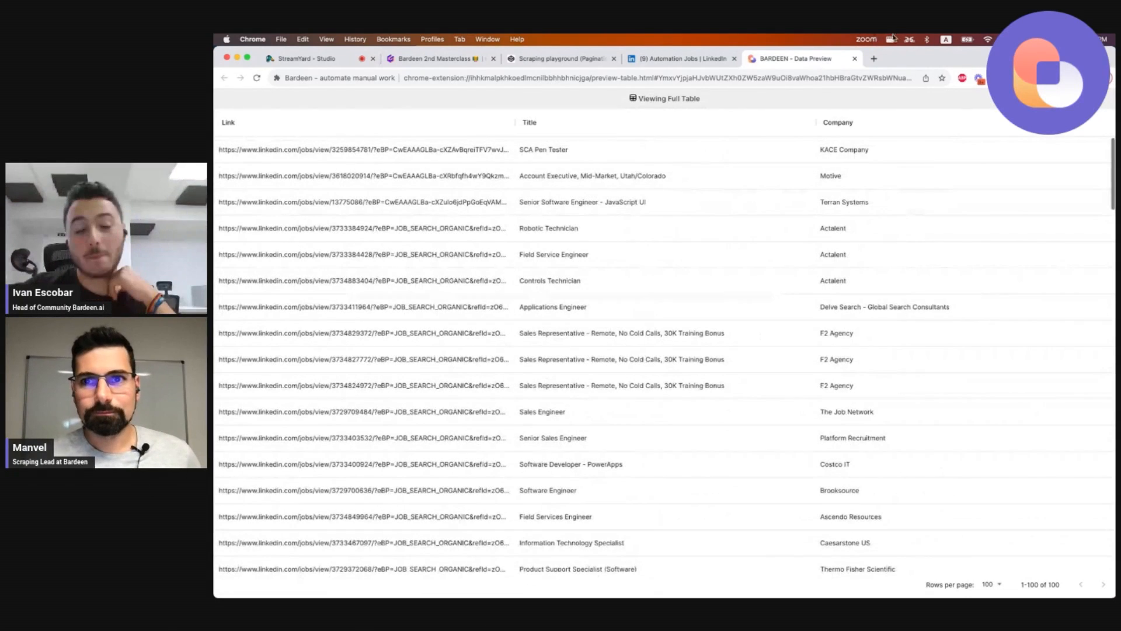
{"action": "left_click", "coordinate": [855, 59]}
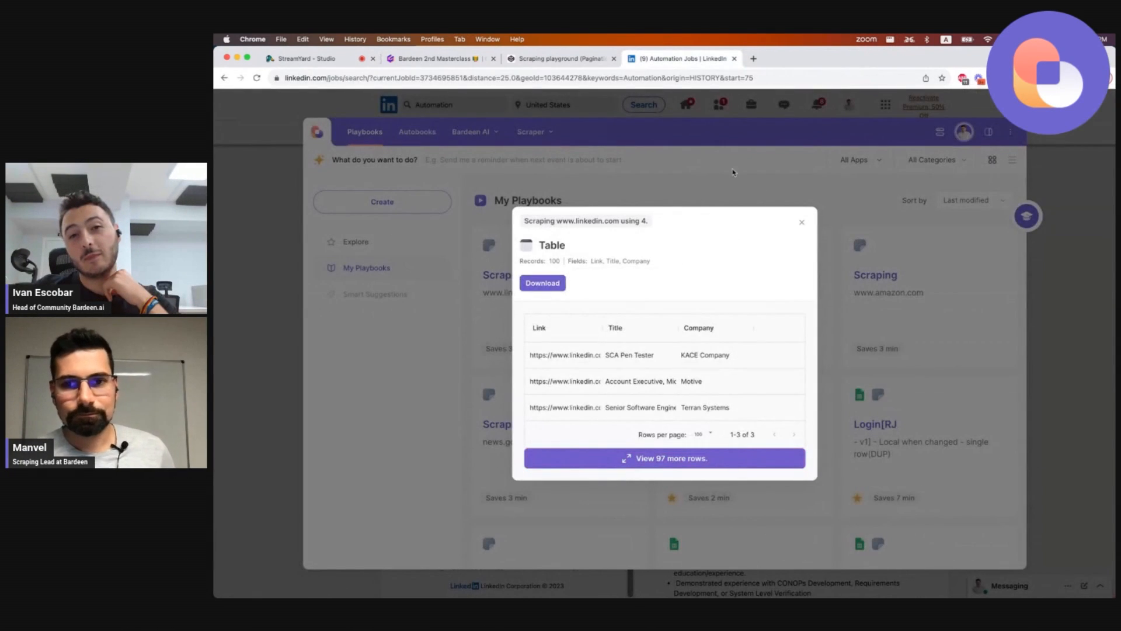
{"action": "left_click", "coordinate": [803, 224]}
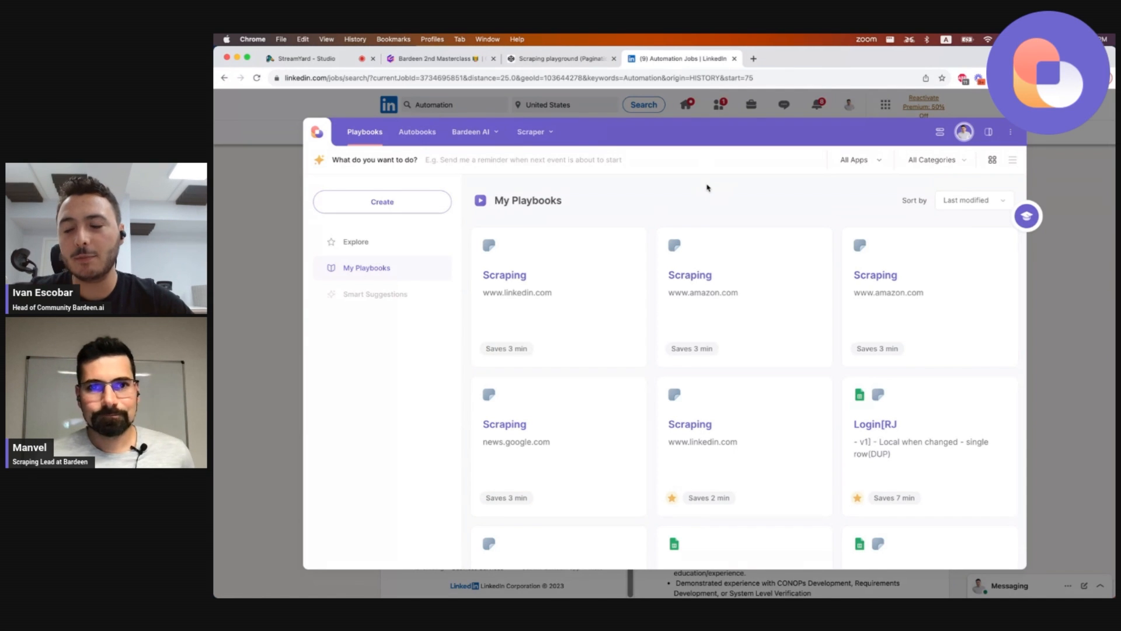
Switch to the masterclass slides tab and read through the 'one level further' section up to the Deep scraping slide.
{"action": "left_click", "coordinate": [436, 58]}
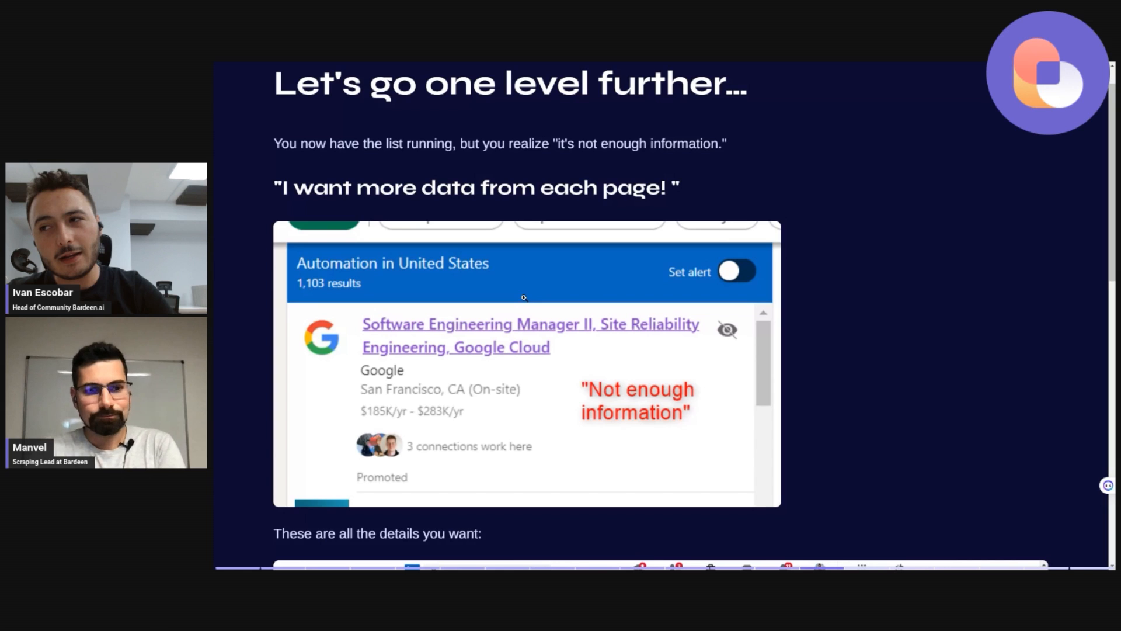
{"action": "scroll", "coordinate": [524, 298], "scroll_direction": "up", "scroll_amount": 1}
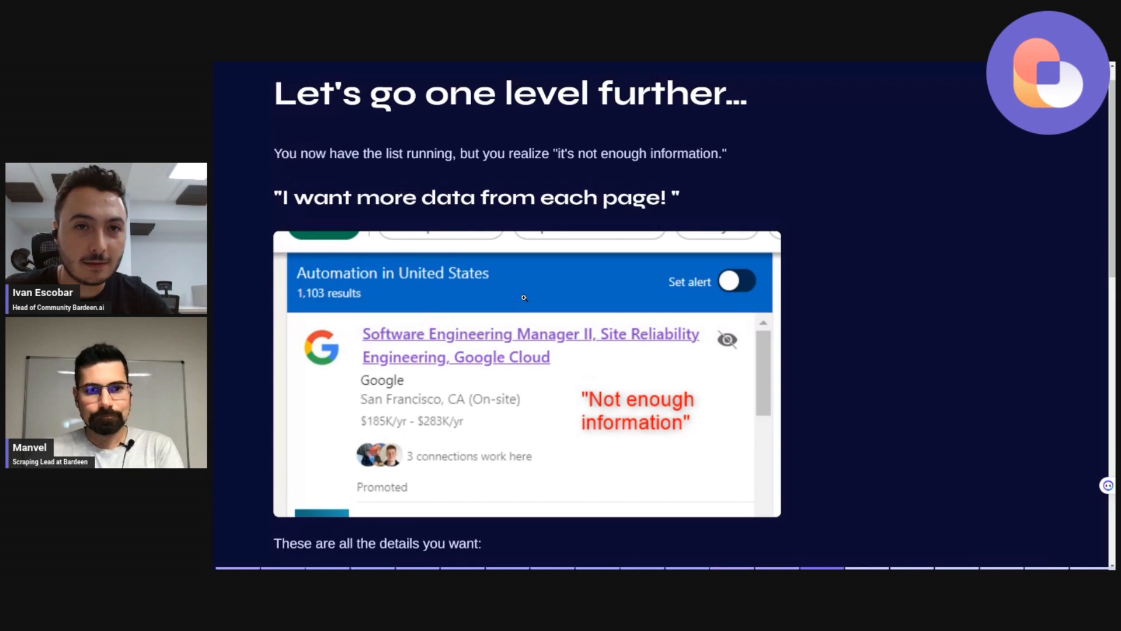
{"action": "scroll", "coordinate": [524, 297], "scroll_direction": "down", "scroll_amount": 6}
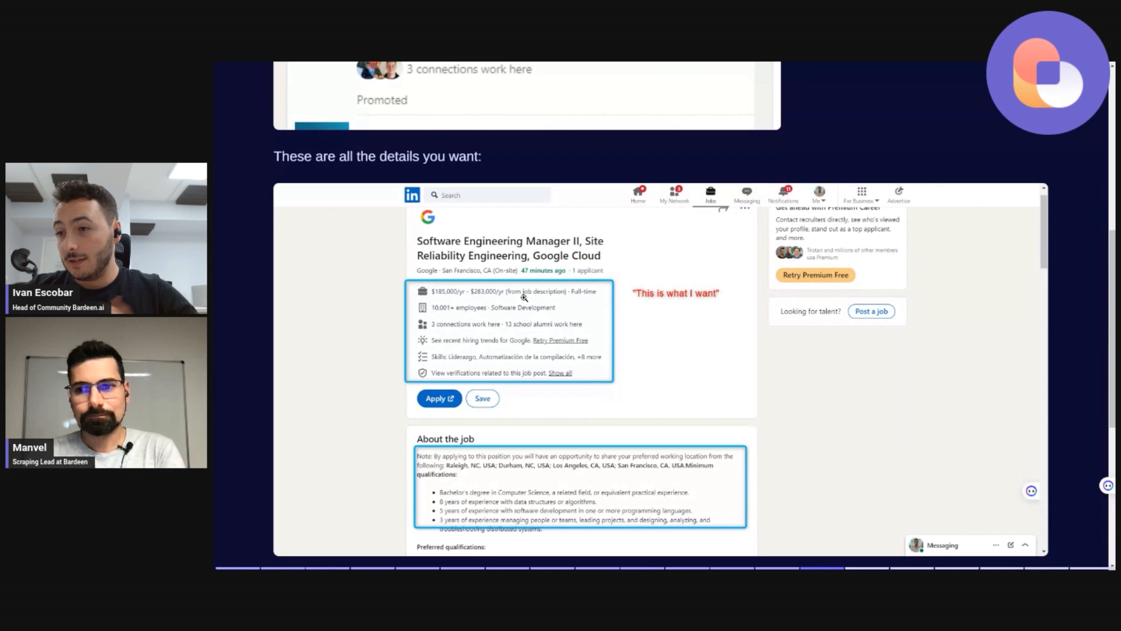
{"action": "scroll", "coordinate": [524, 297], "scroll_direction": "down", "scroll_amount": 1}
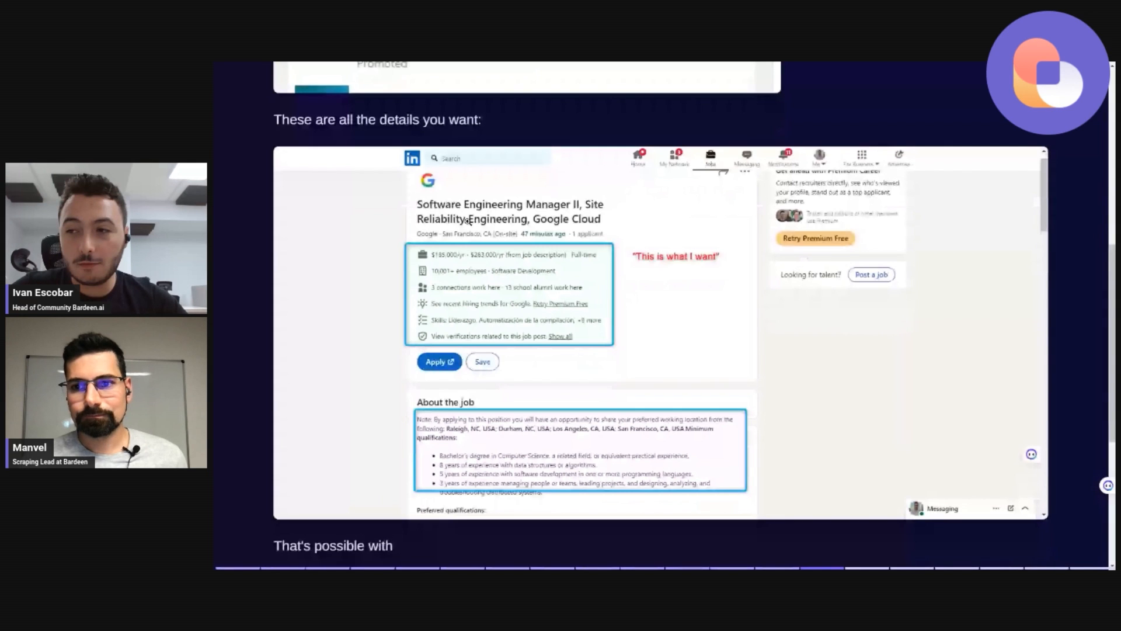
{"action": "scroll", "coordinate": [469, 220], "scroll_direction": "down", "scroll_amount": 1}
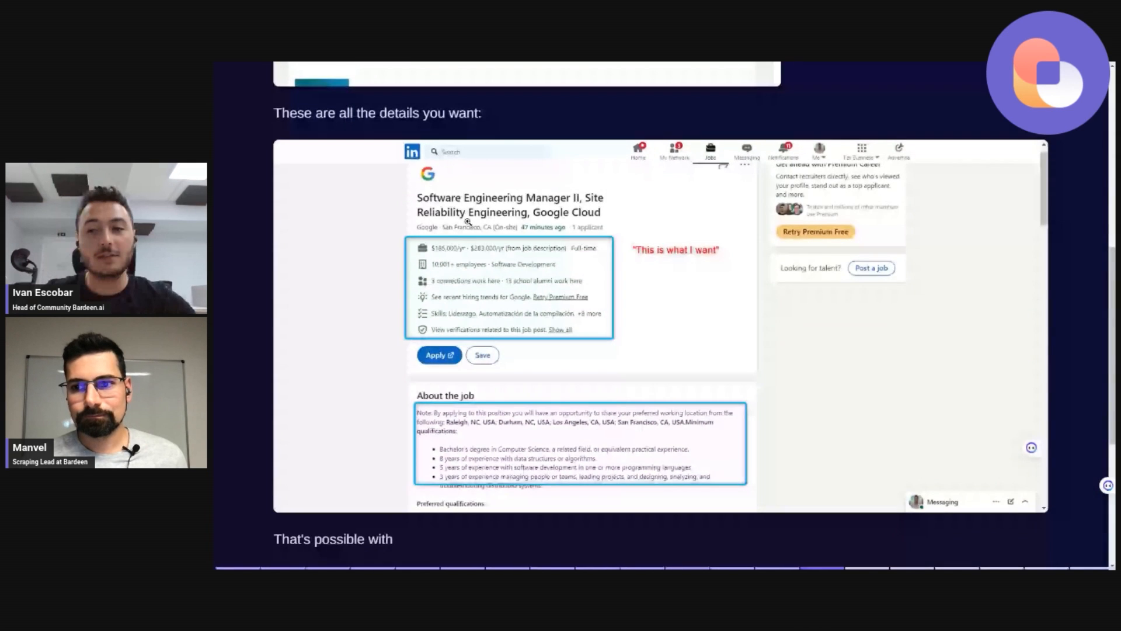
{"action": "scroll", "coordinate": [468, 221], "scroll_direction": "down", "scroll_amount": 5}
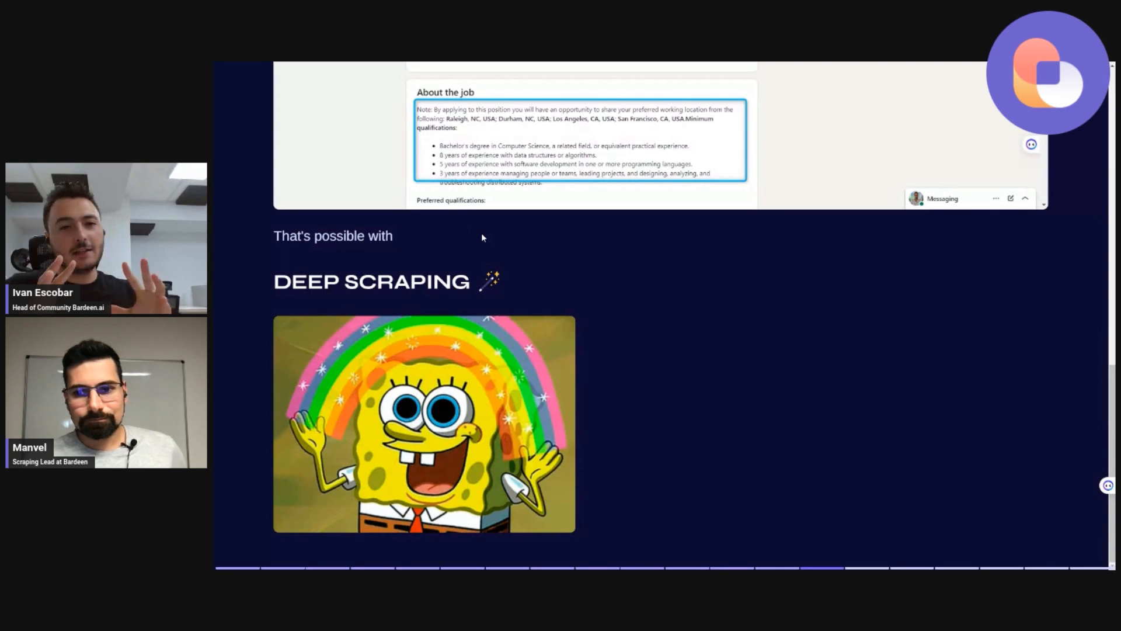
{"action": "key", "text": "Right"}
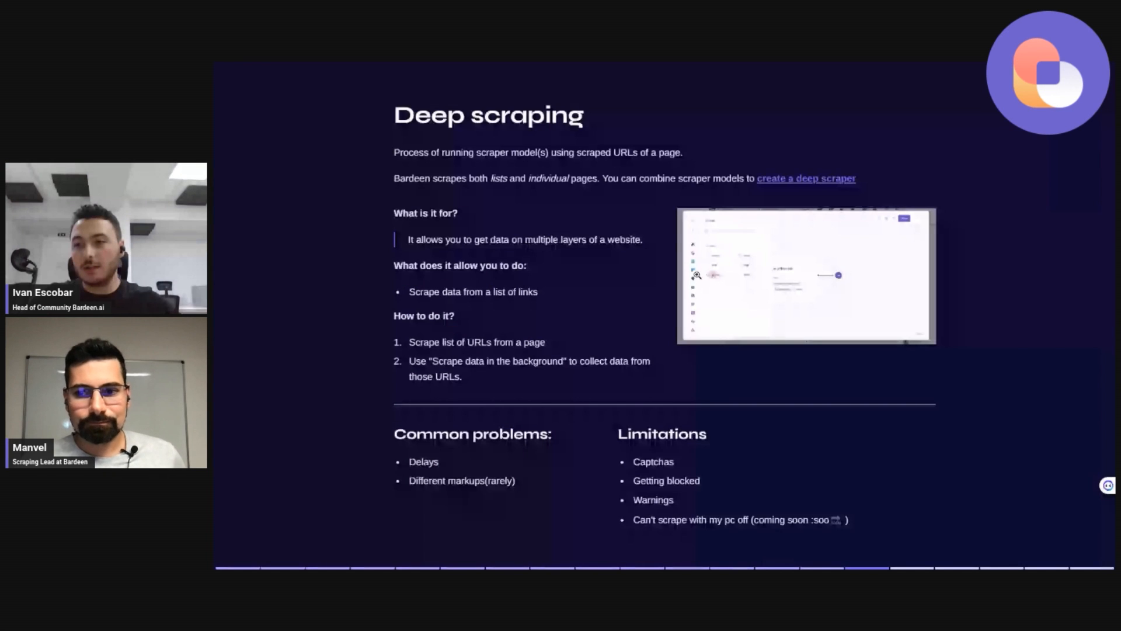
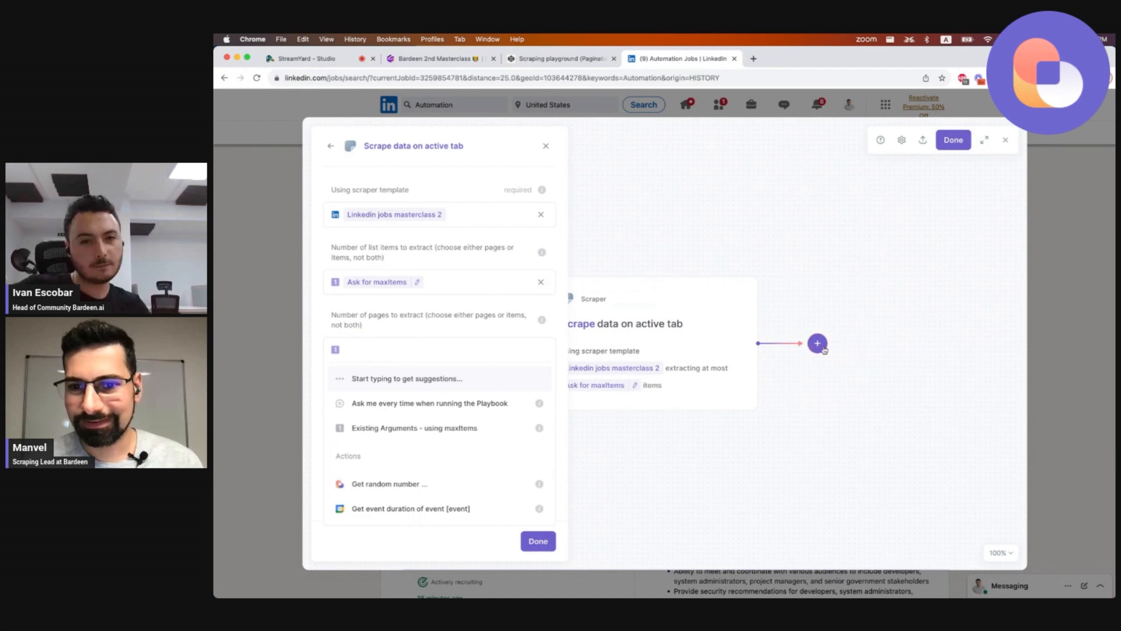
Add a 'Scrape data in the background' action after the active-tab scraper.
{"action": "left_click", "coordinate": [818, 343]}
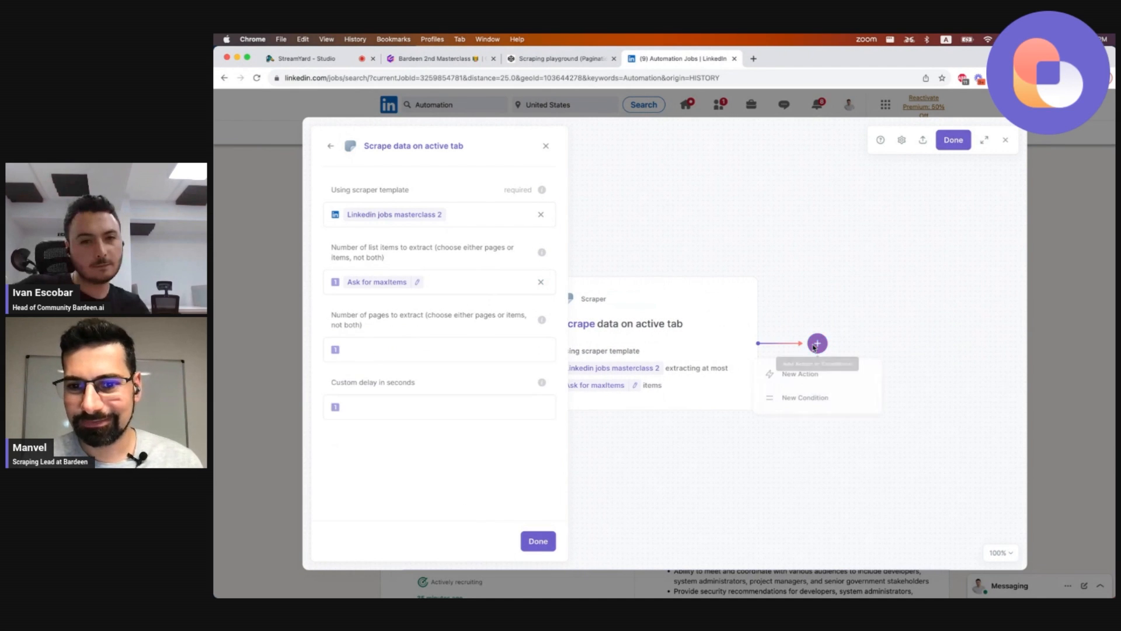
{"action": "left_click", "coordinate": [798, 377]}
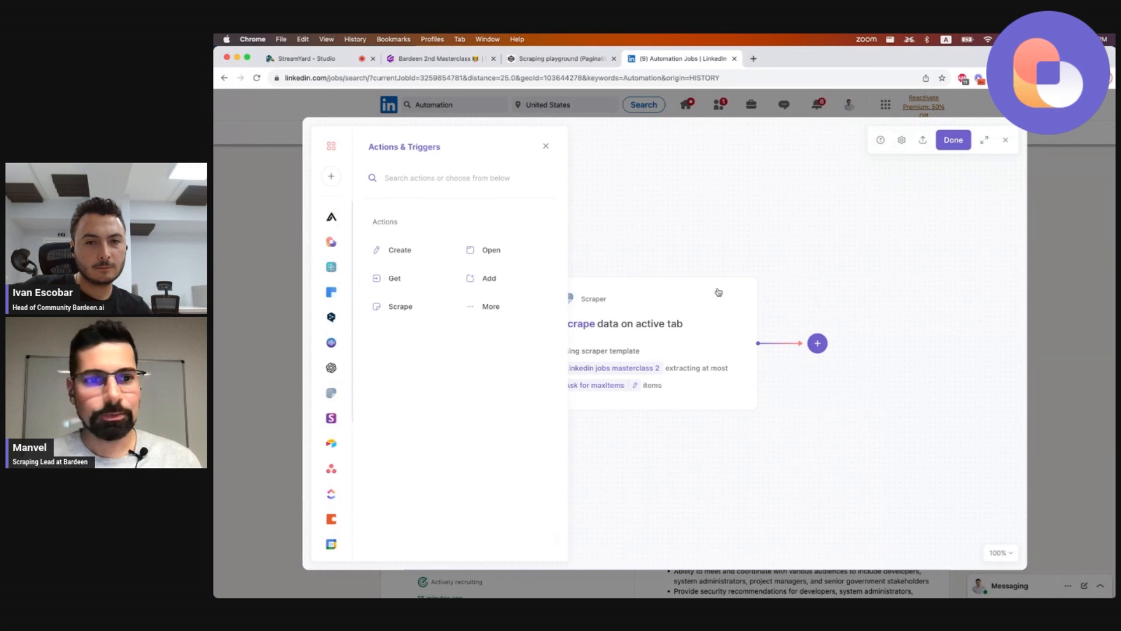
{"action": "scroll", "coordinate": [634, 333], "scroll_direction": "left", "scroll_amount": 2}
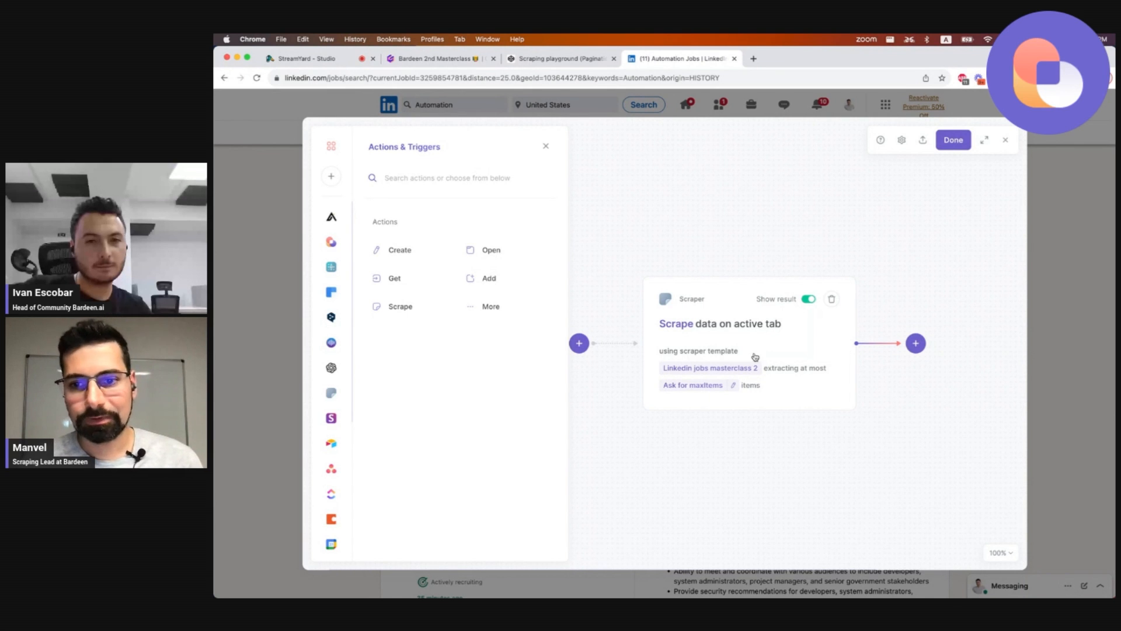
{"action": "left_click", "coordinate": [408, 309]}
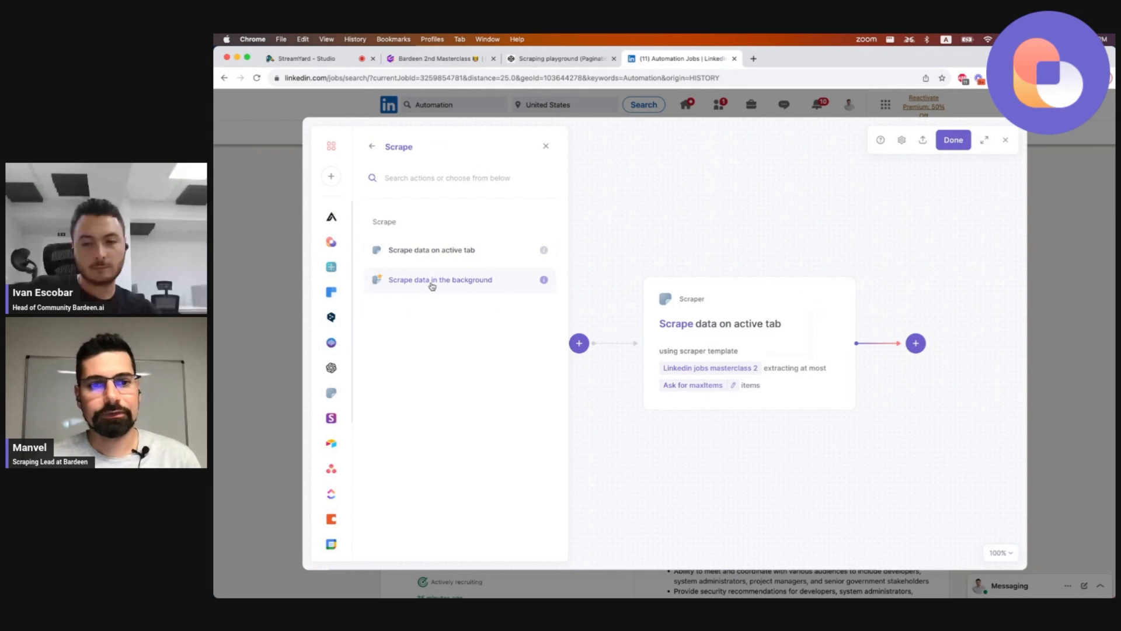
{"action": "left_click", "coordinate": [432, 283]}
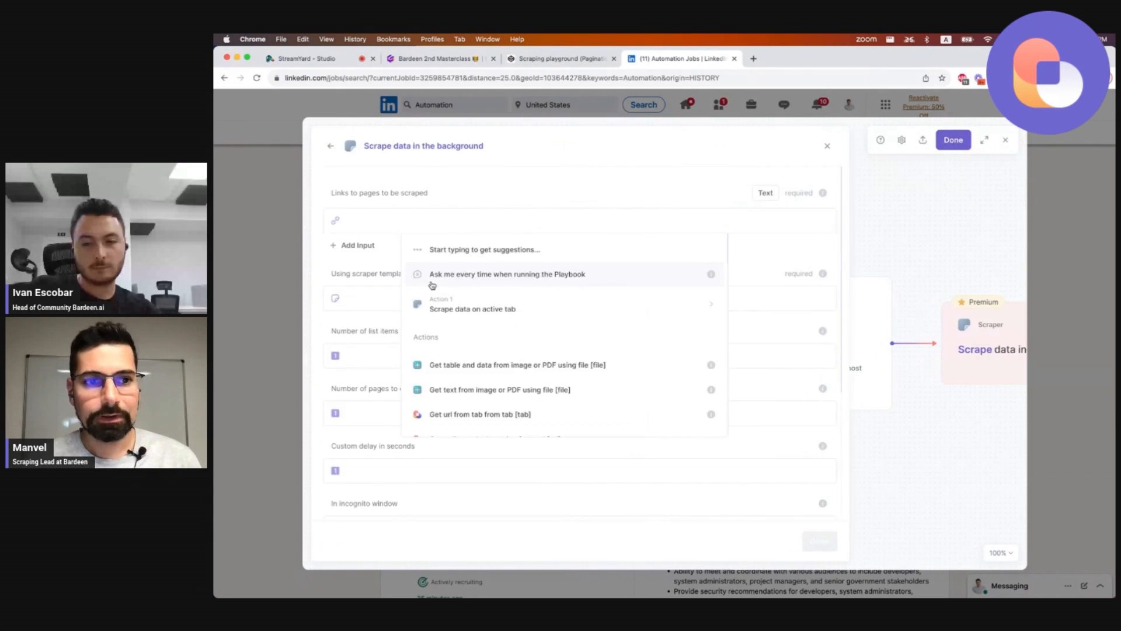
Set the links to pages to be scraped to the Link field from the 'Scrape data on active tab' table.
{"action": "left_click", "coordinate": [409, 208]}
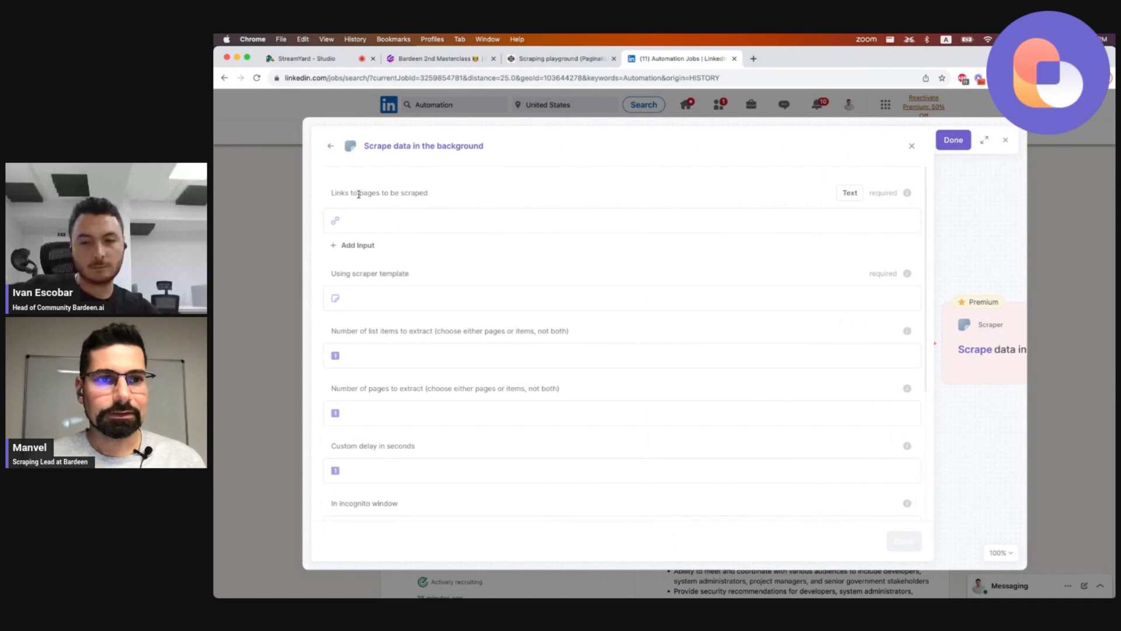
{"action": "left_click_drag", "start_coordinate": [341, 192], "coordinate": [412, 192]}
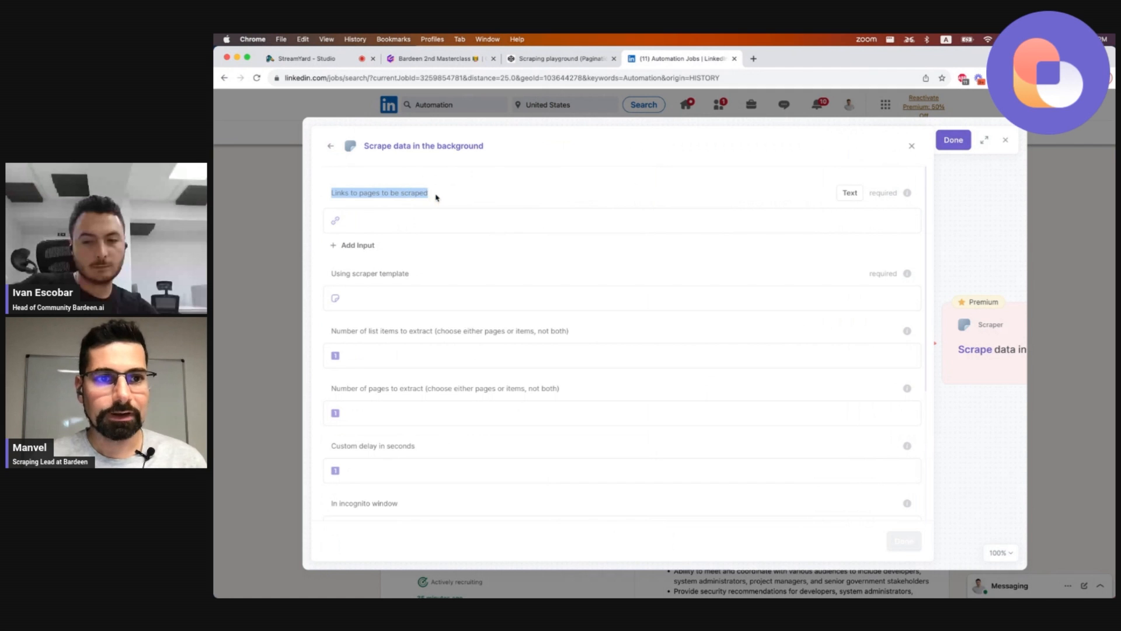
{"action": "left_click", "coordinate": [439, 196]}
{"action": "left_click", "coordinate": [414, 221]}
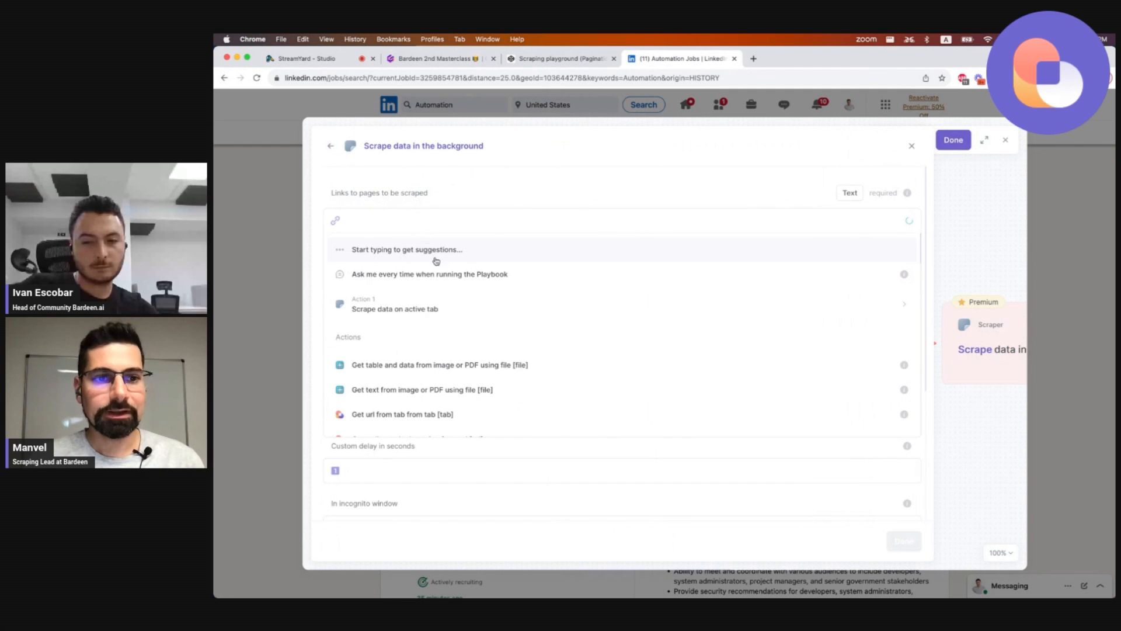
{"action": "left_click", "coordinate": [425, 309]}
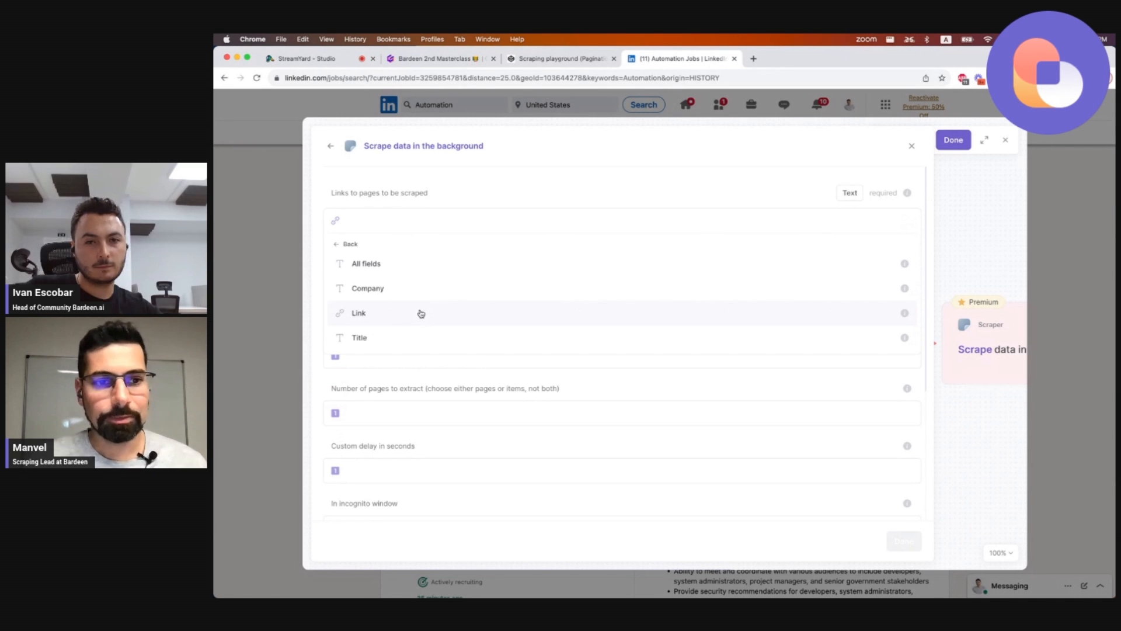
{"action": "left_click", "coordinate": [419, 313]}
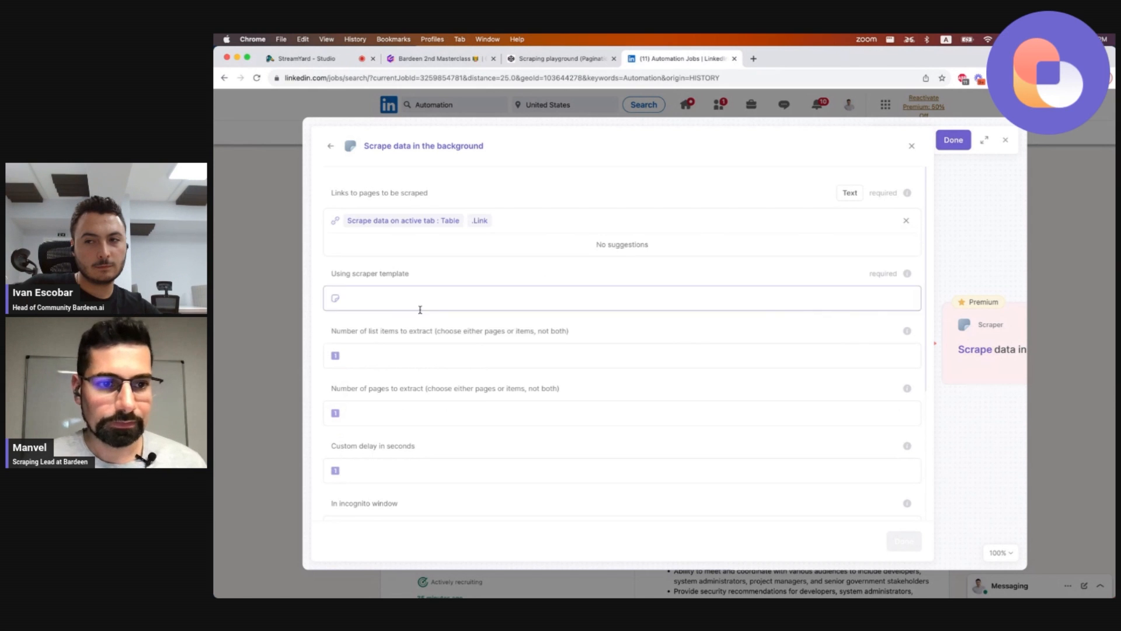
Create a new scraper template on the LinkedIn tab by extending the 'LinkedIn job post (by Bardeen)' model and save it.
{"action": "left_click", "coordinate": [472, 202]}
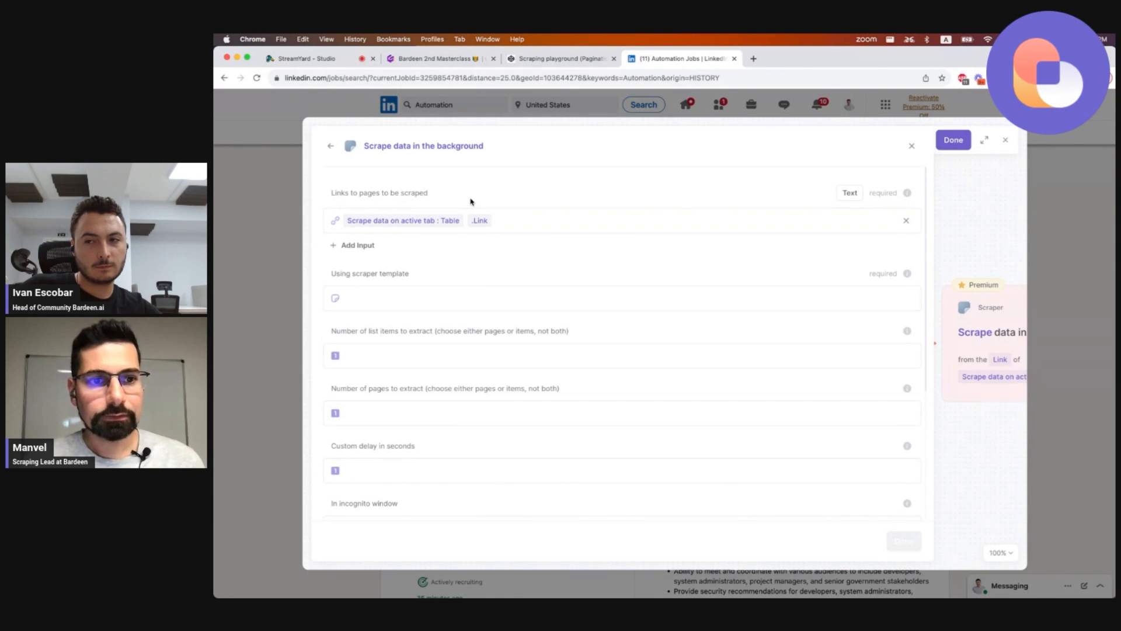
{"action": "left_click", "coordinate": [419, 291]}
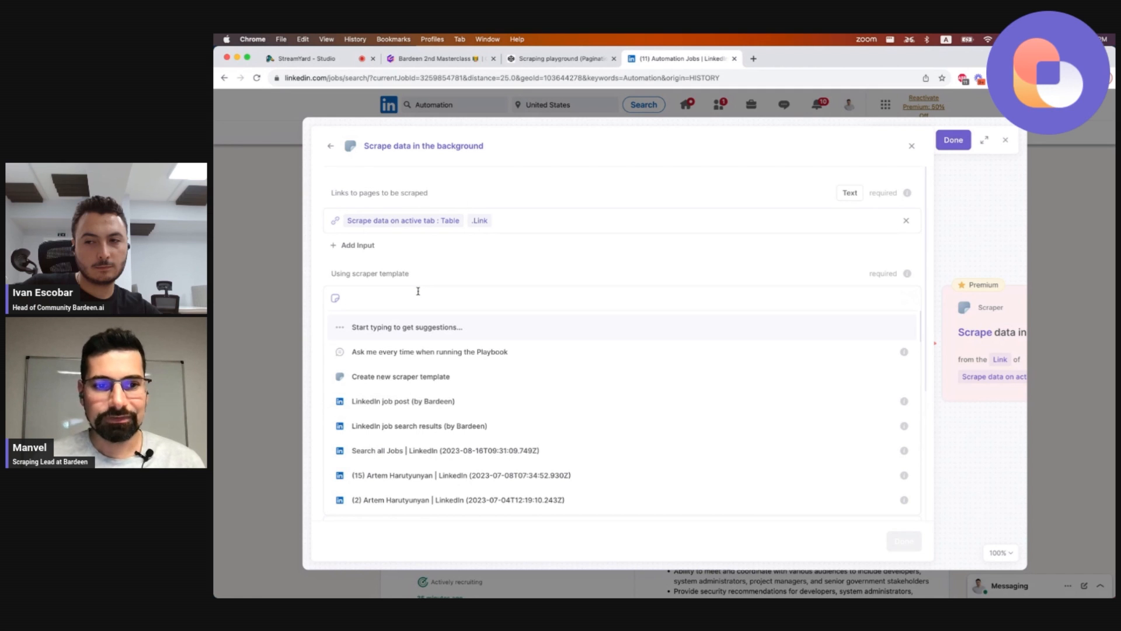
{"action": "left_click", "coordinate": [423, 377]}
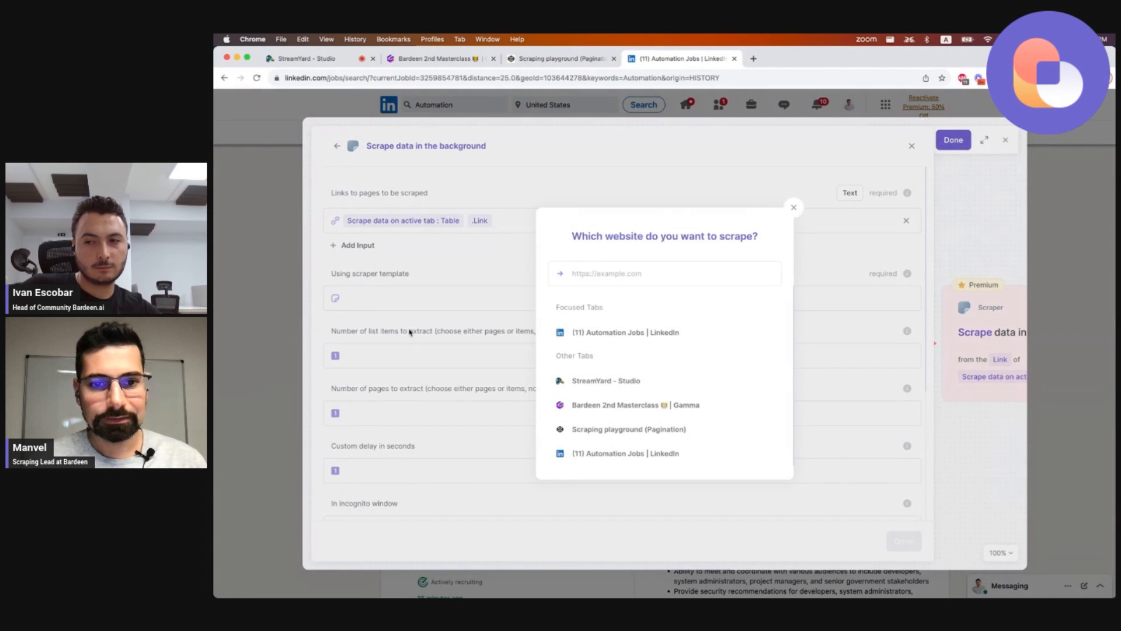
{"action": "left_click", "coordinate": [589, 333]}
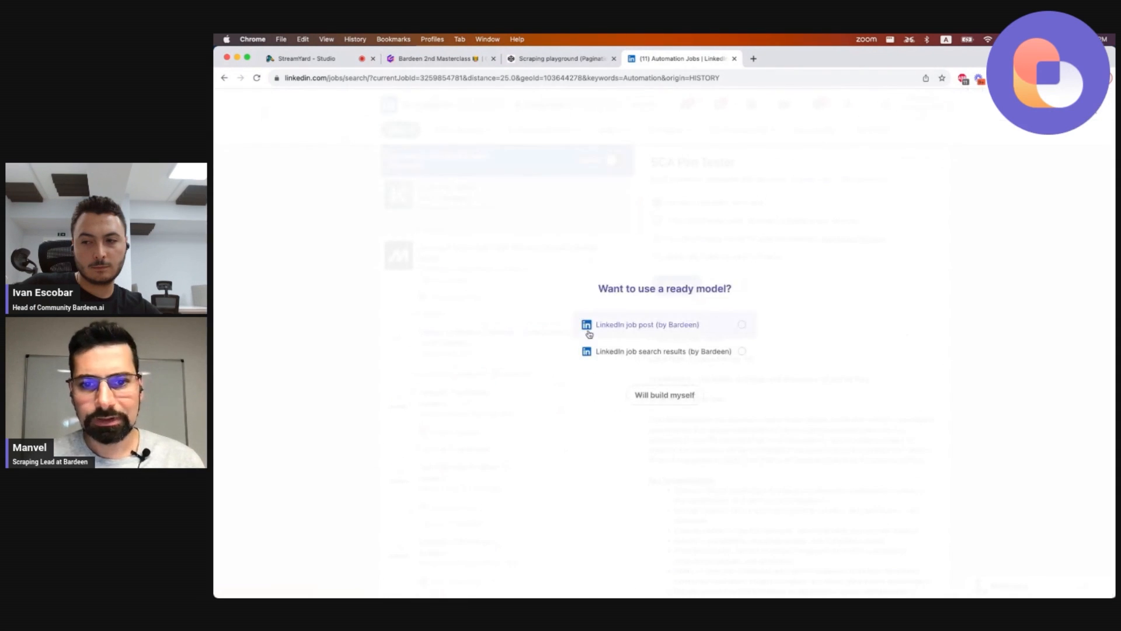
{"action": "left_click", "coordinate": [652, 335]}
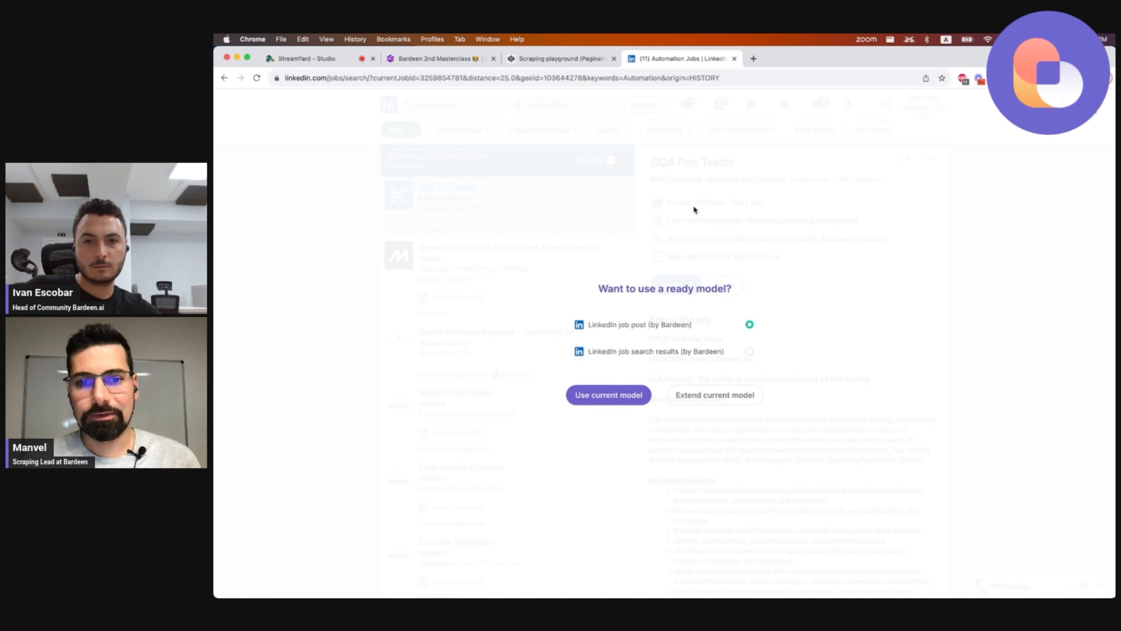
{"action": "left_click", "coordinate": [708, 396]}
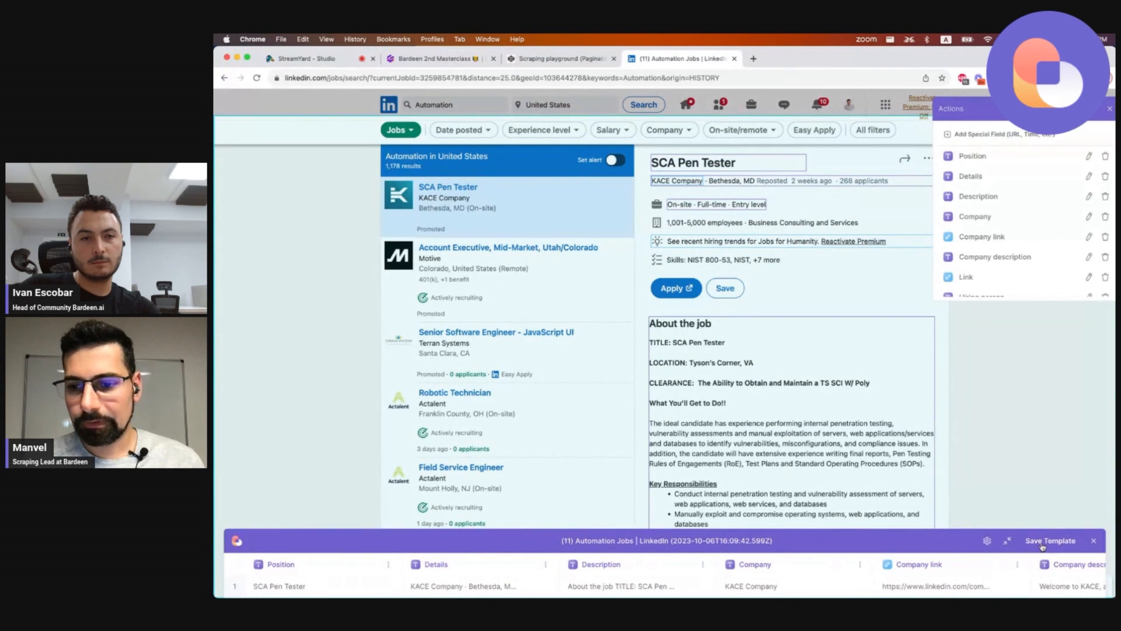
{"action": "left_click", "coordinate": [1043, 542]}
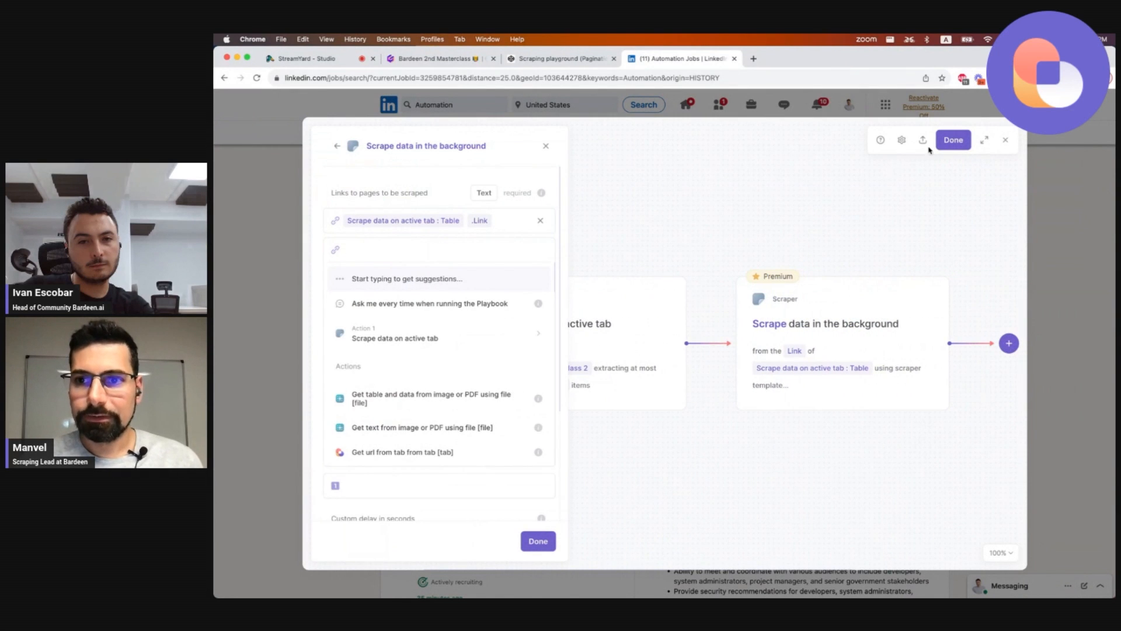
Save the playbook and reopen the LinkedIn scraping playbook in the builder.
{"action": "left_click", "coordinate": [947, 141]}
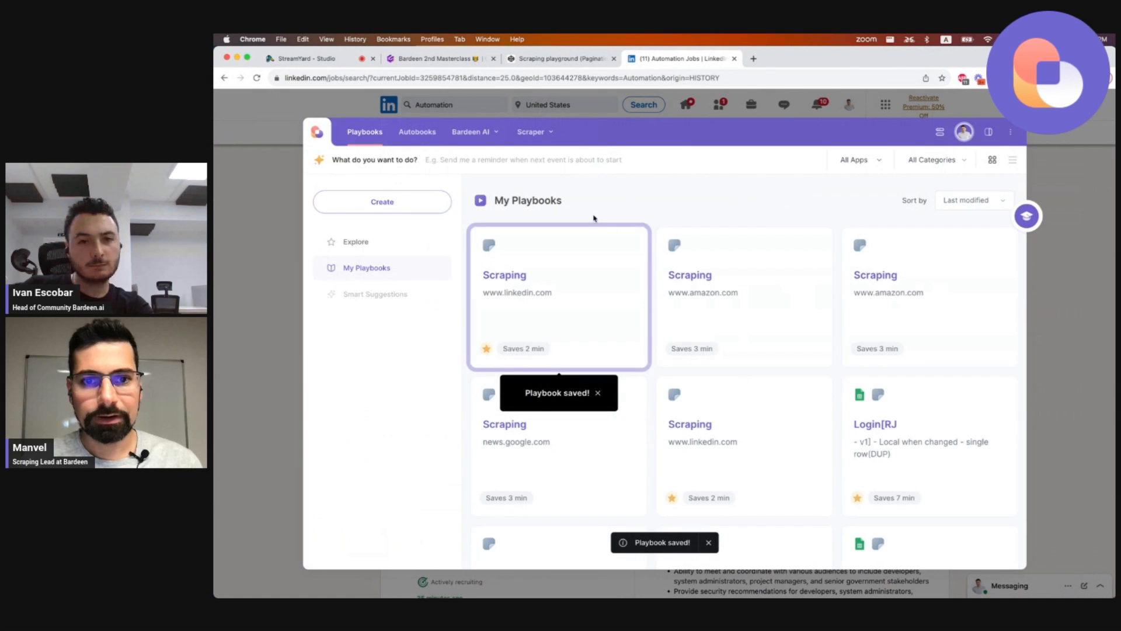
{"action": "left_click", "coordinate": [631, 243]}
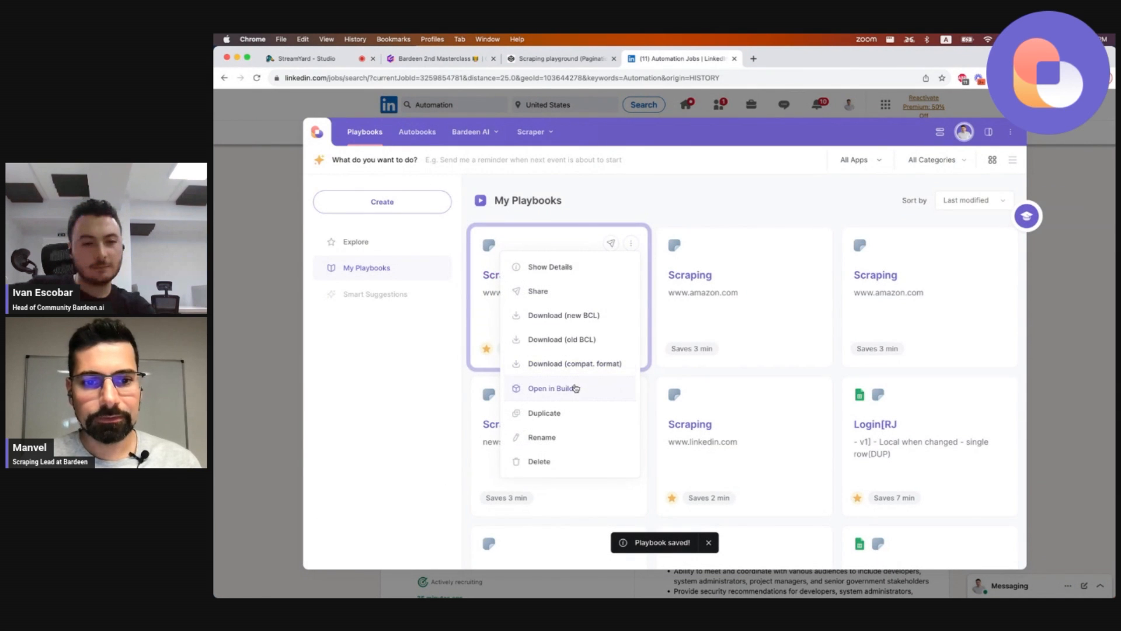
{"action": "left_click", "coordinate": [575, 388]}
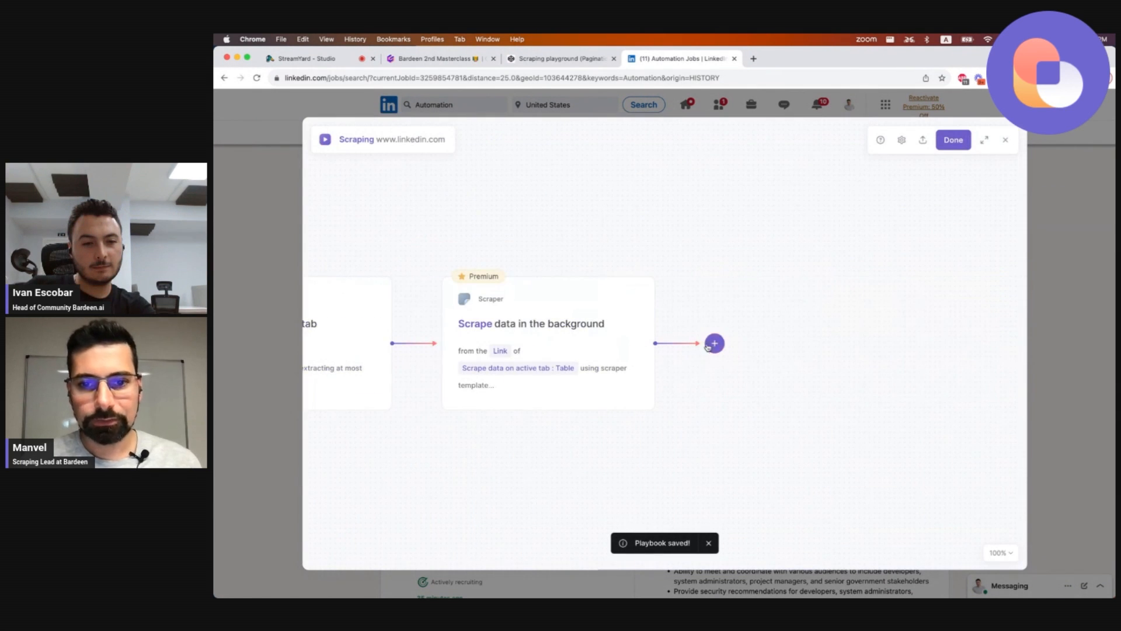
Add an 'Add rows to Google Sheet' action after the background scraper.
{"action": "left_click", "coordinate": [709, 345]}
{"action": "left_click", "coordinate": [701, 374]}
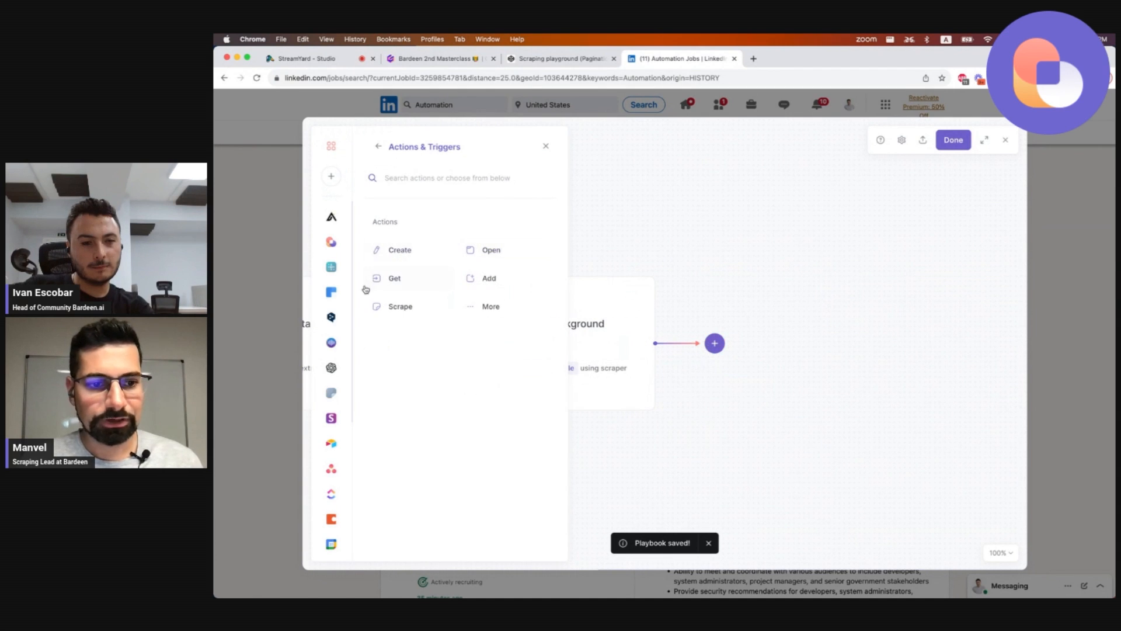
{"action": "type", "text": "shee"}
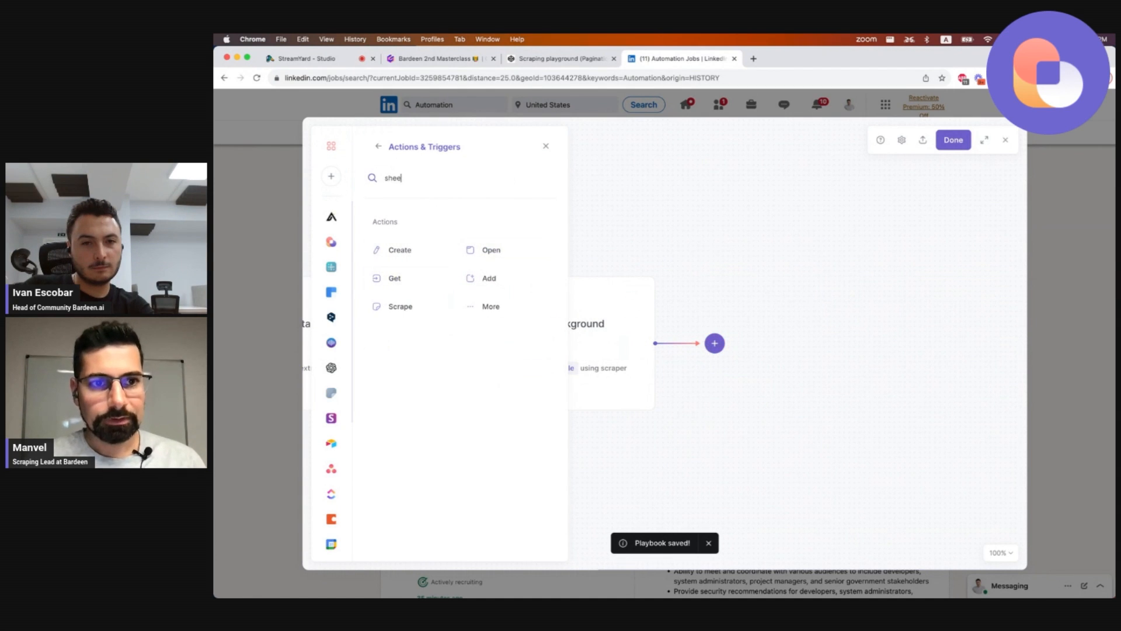
{"action": "type", "text": "t"}
{"action": "key", "text": "super+a"}
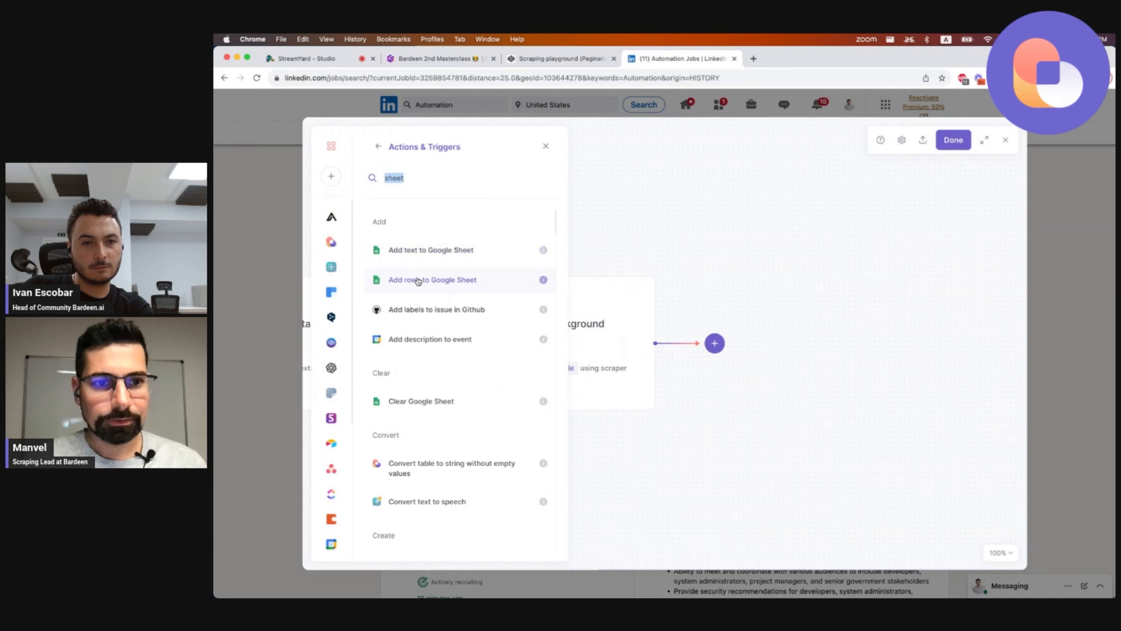
{"action": "left_click", "coordinate": [418, 281]}
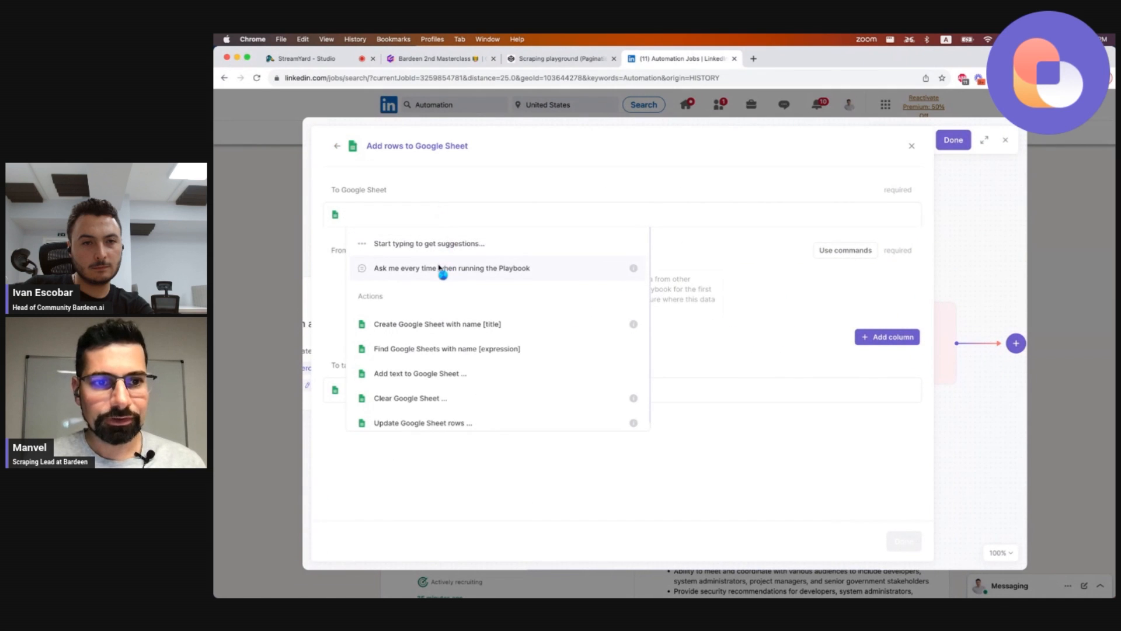
Set the Google Sheet to be asked each run as 'sheet', take rows from the background scrape table, and save the playbook.
{"action": "left_click", "coordinate": [438, 269]}
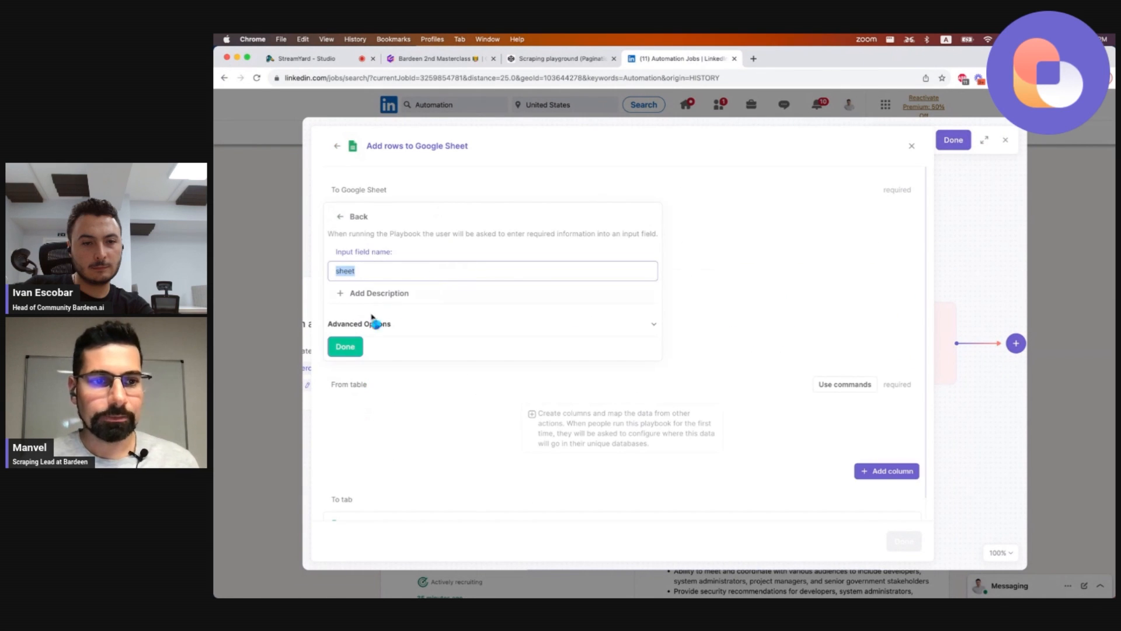
{"action": "left_click", "coordinate": [346, 348]}
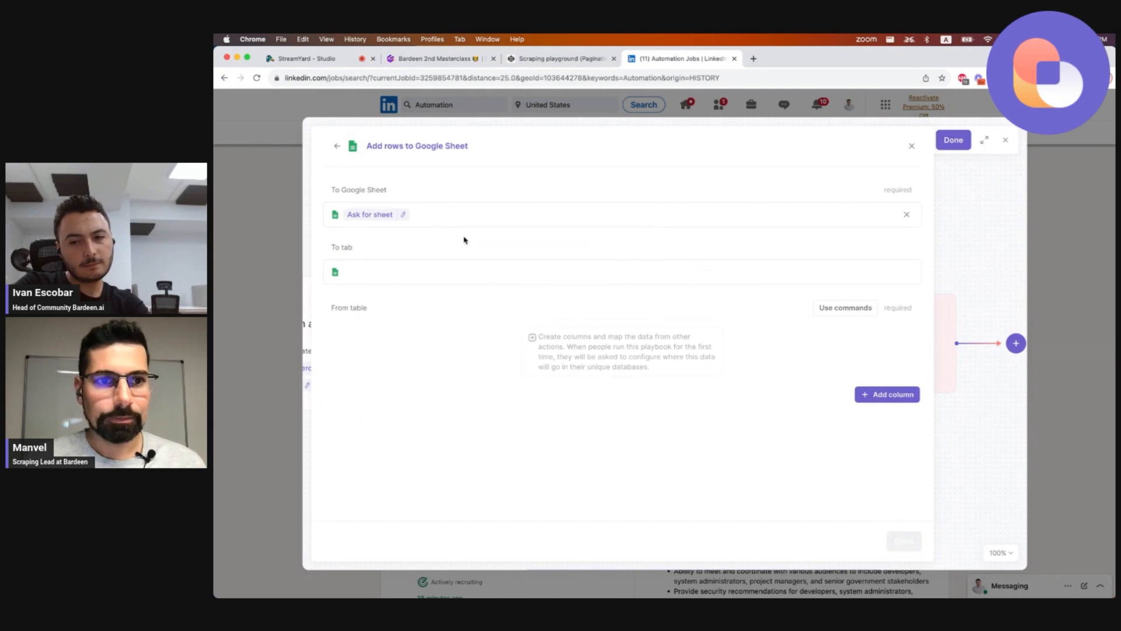
{"action": "left_click", "coordinate": [836, 308]}
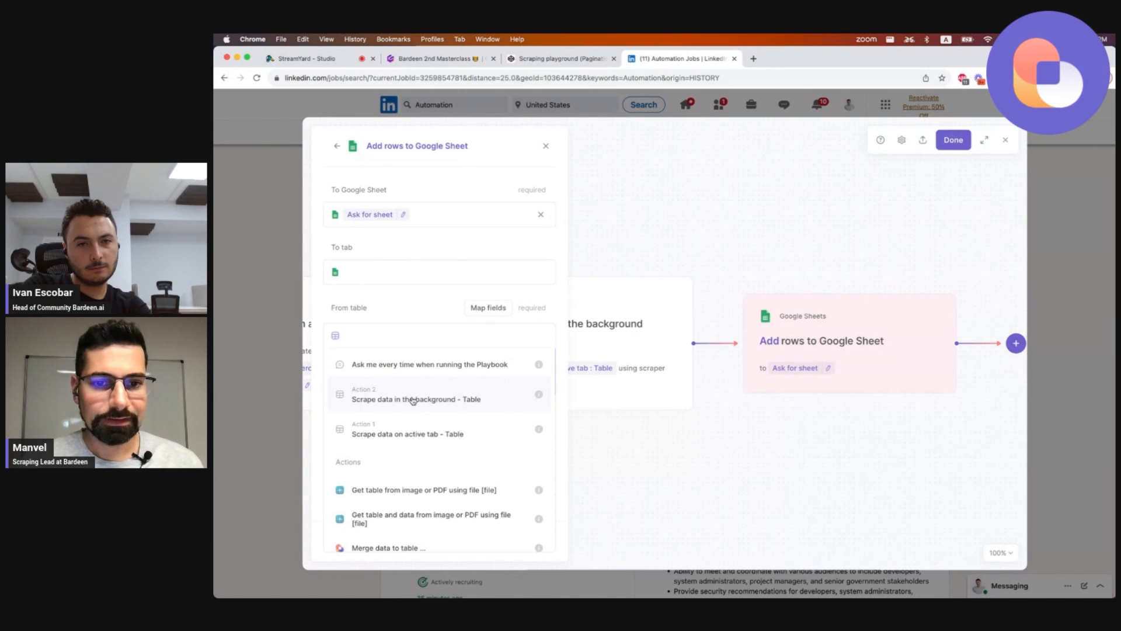
{"action": "left_click", "coordinate": [406, 400]}
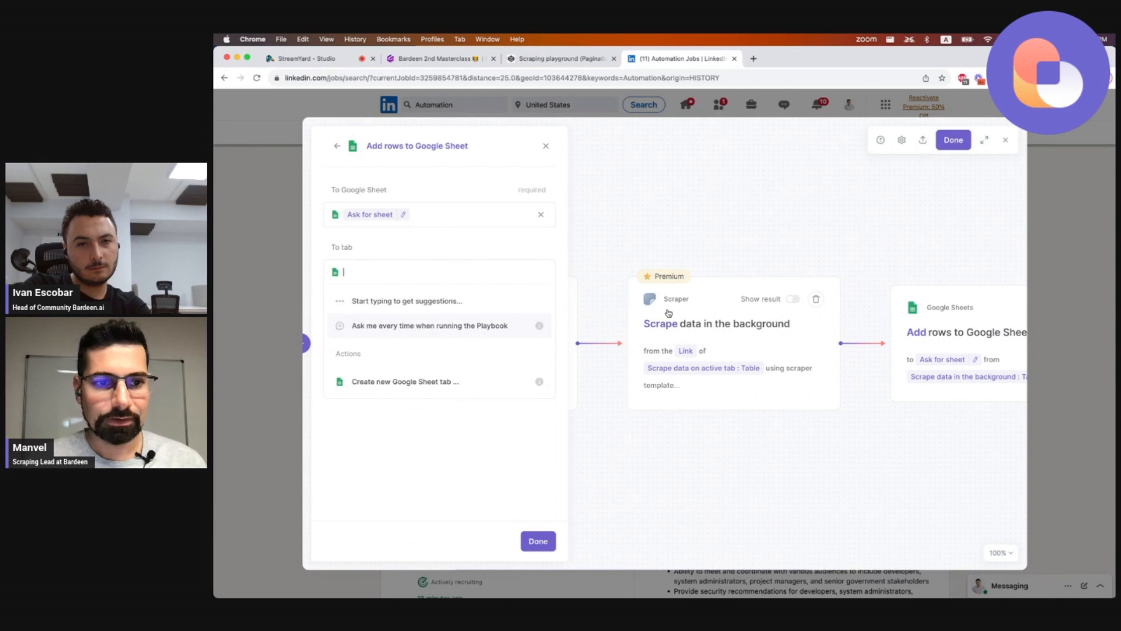
{"action": "left_click", "coordinate": [429, 249]}
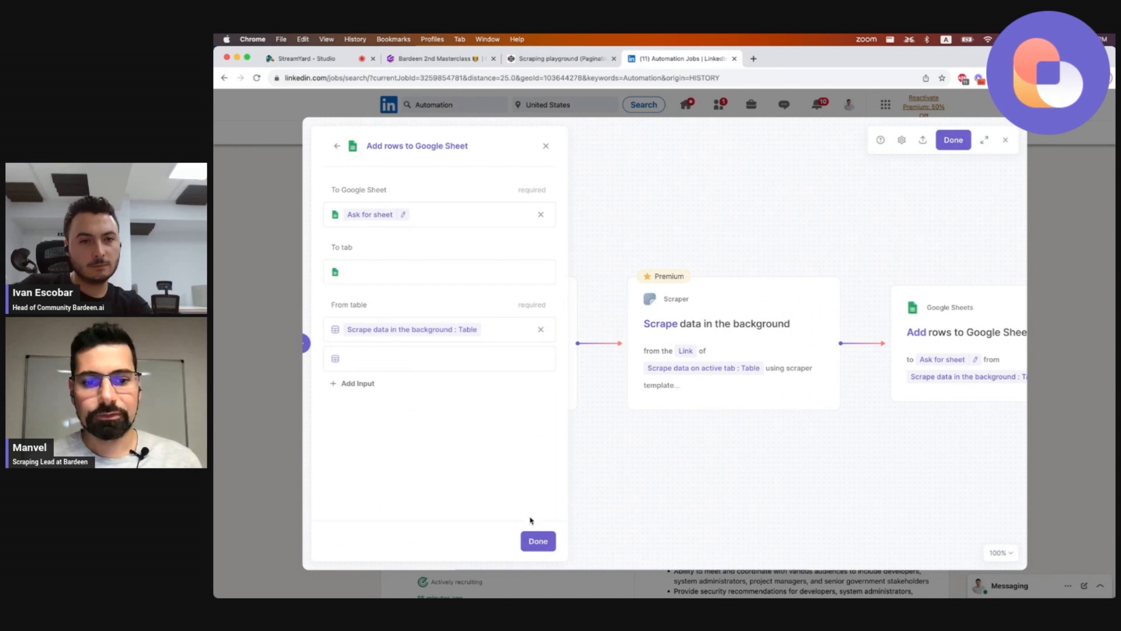
{"action": "left_click", "coordinate": [530, 538]}
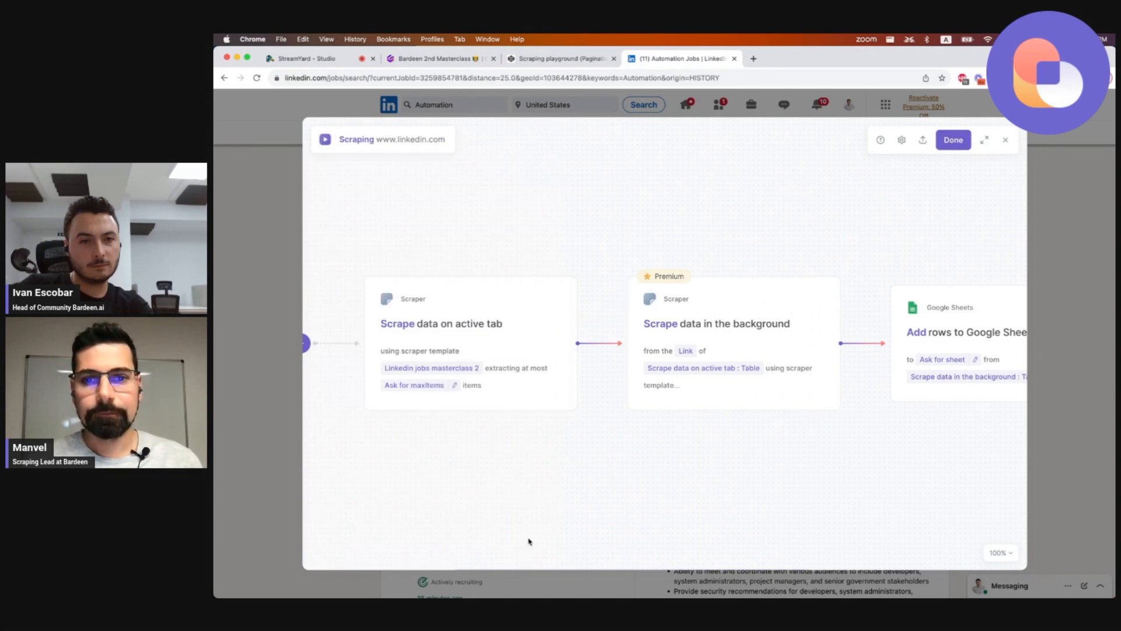
{"action": "left_click", "coordinate": [956, 146]}
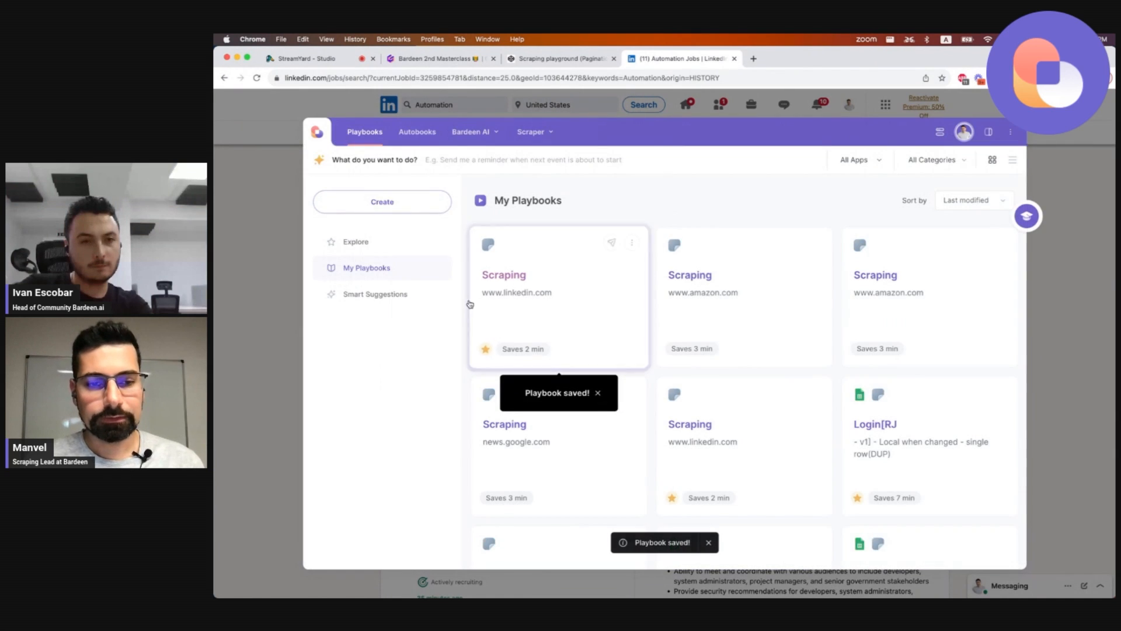
Run the LinkedIn scraping playbook and set maxItems to 5.
{"action": "left_click", "coordinate": [511, 290]}
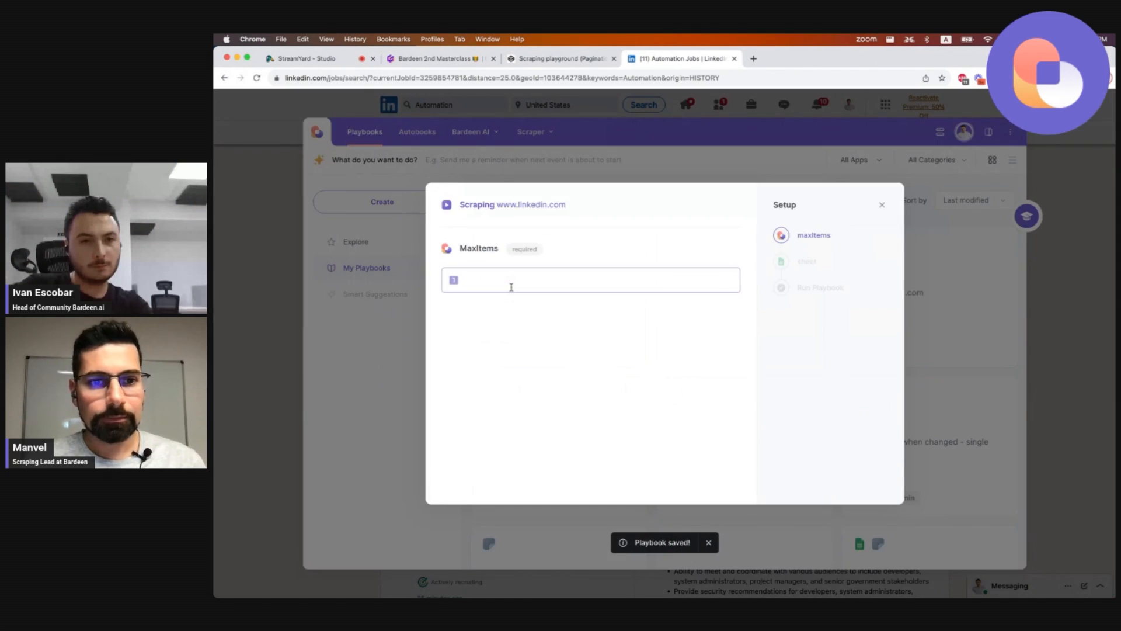
{"action": "left_click", "coordinate": [529, 277]}
{"action": "type", "text": "5"}
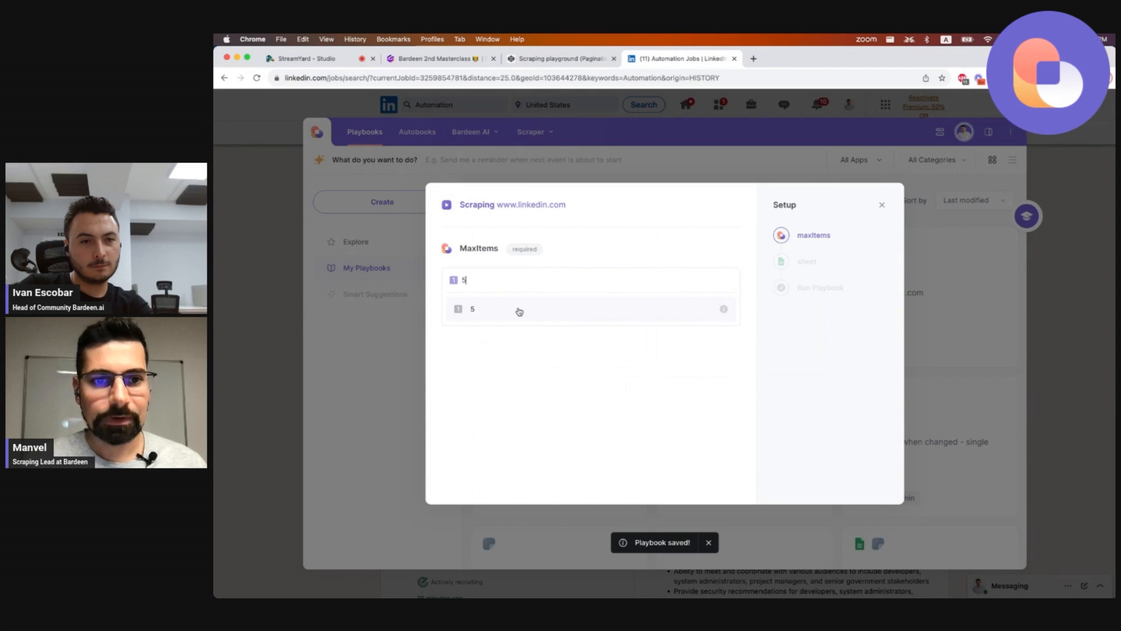
{"action": "left_click", "coordinate": [520, 310]}
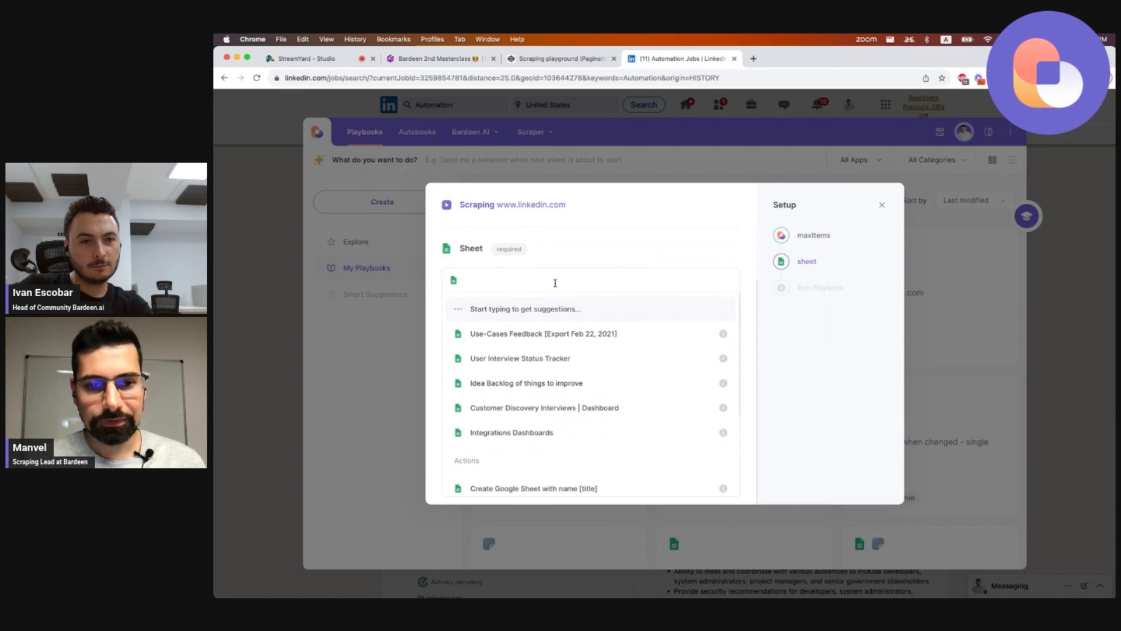
Set the sheet input to create a new Google Sheet named 'Linkedin jobs' and run the playbook.
{"action": "type", "text": "create"}
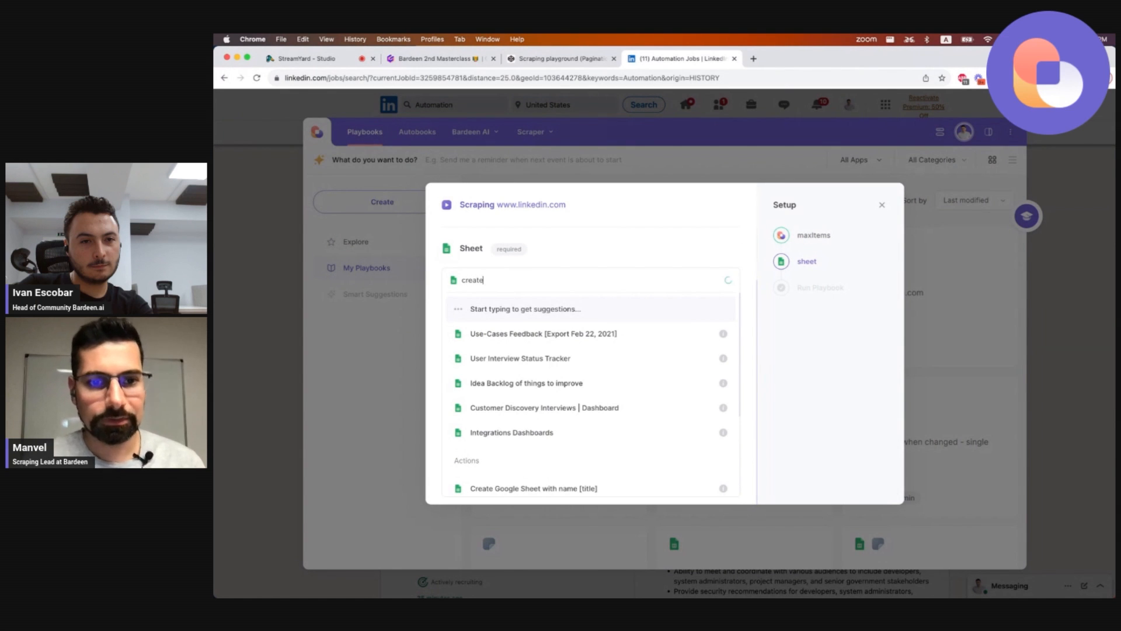
{"action": "left_click", "coordinate": [534, 311]}
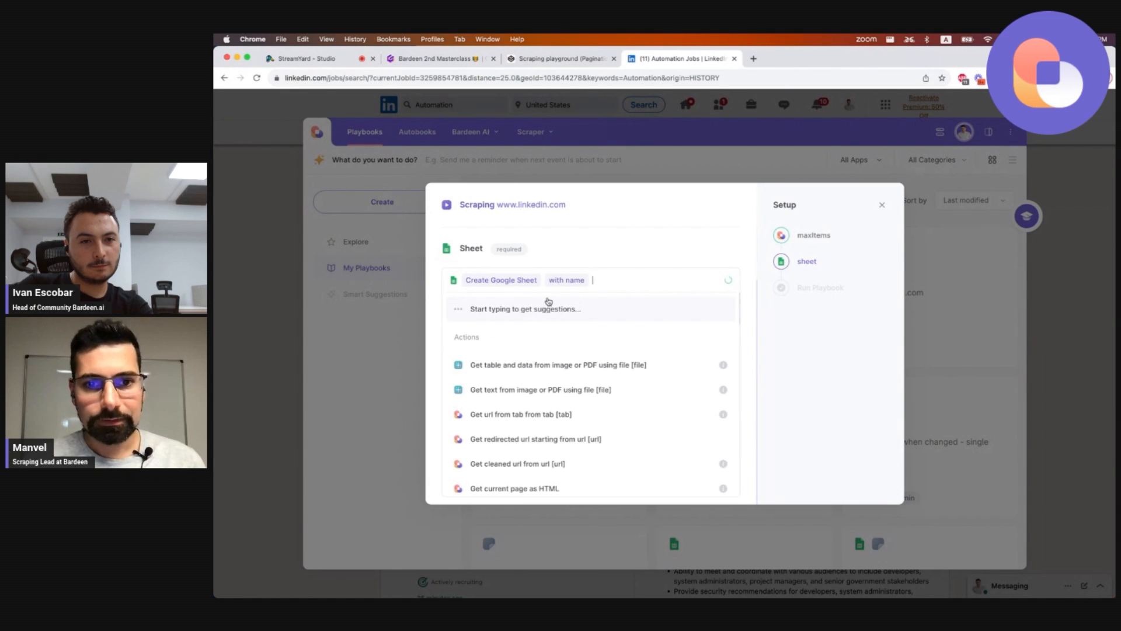
{"action": "type", "text": "Linkedi"}
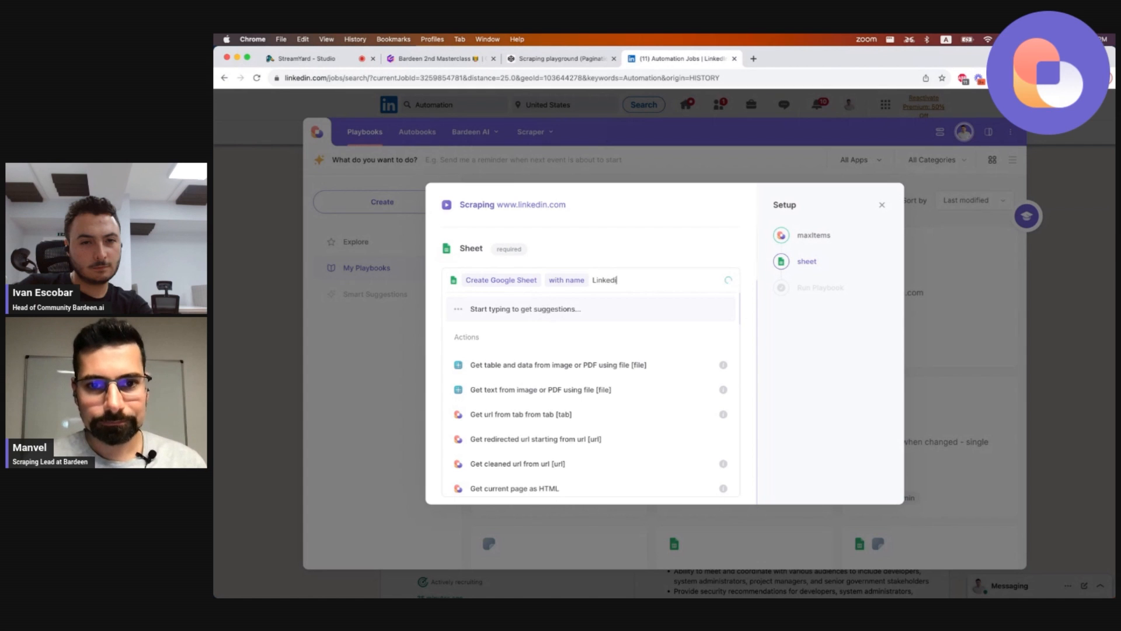
{"action": "type", "text": "n jobs"}
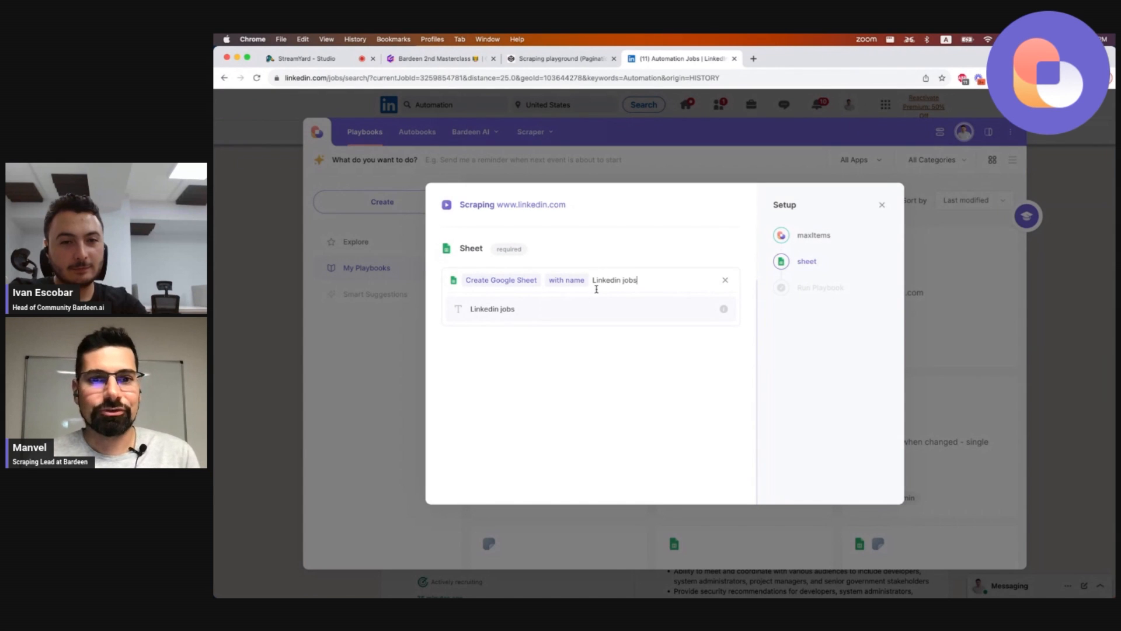
{"action": "left_click_drag", "start_coordinate": [593, 280], "coordinate": [630, 278]}
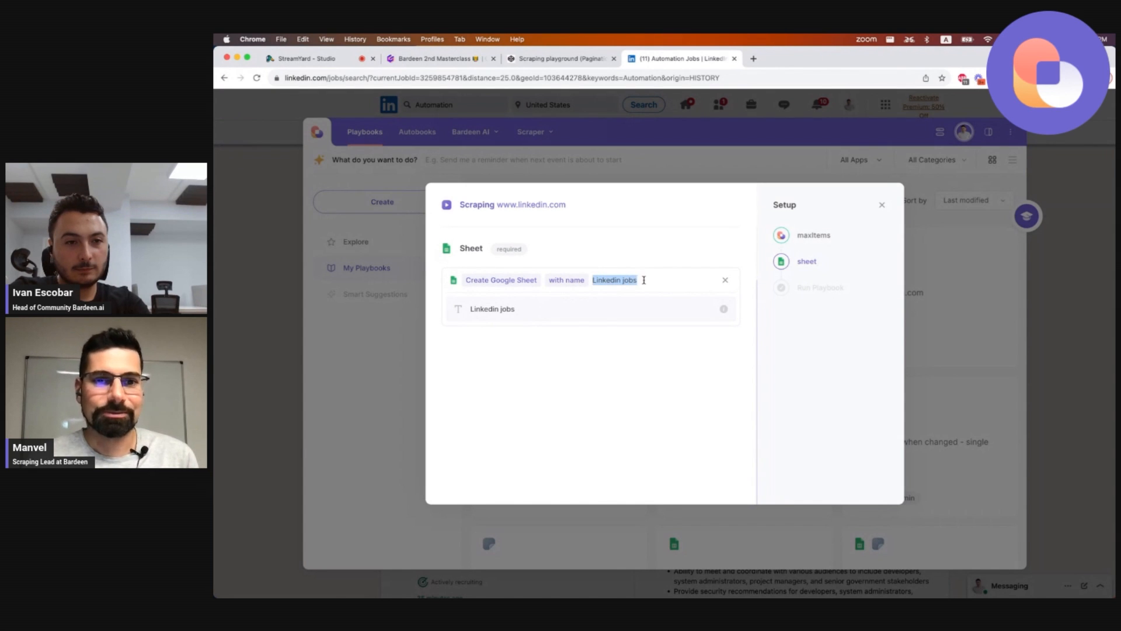
{"action": "left_click", "coordinate": [599, 310]}
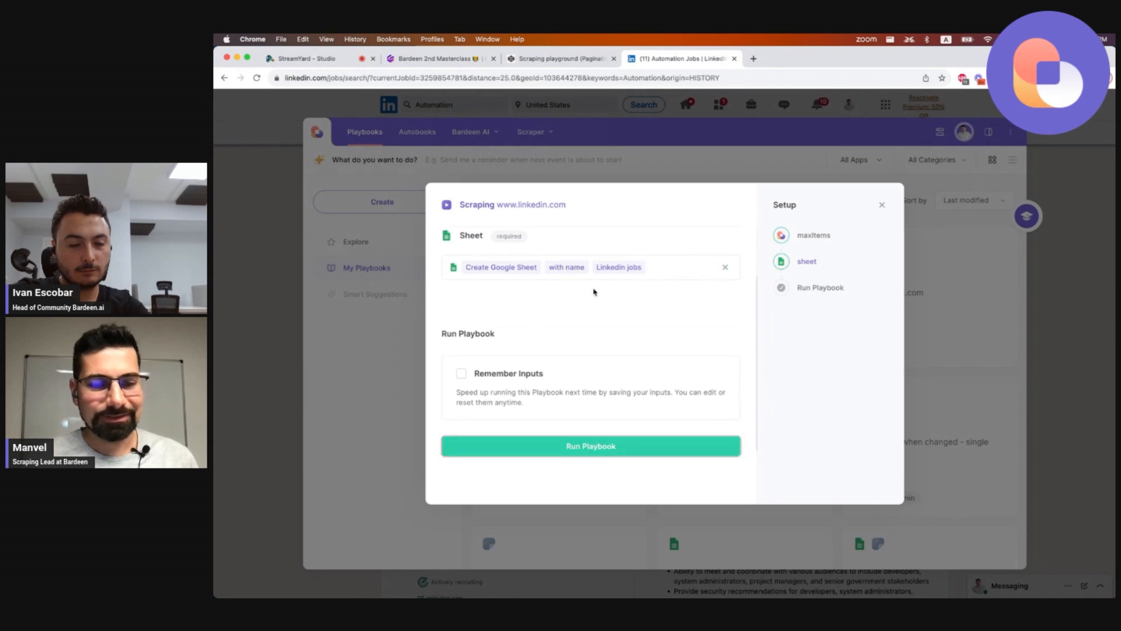
{"action": "left_click", "coordinate": [604, 364]}
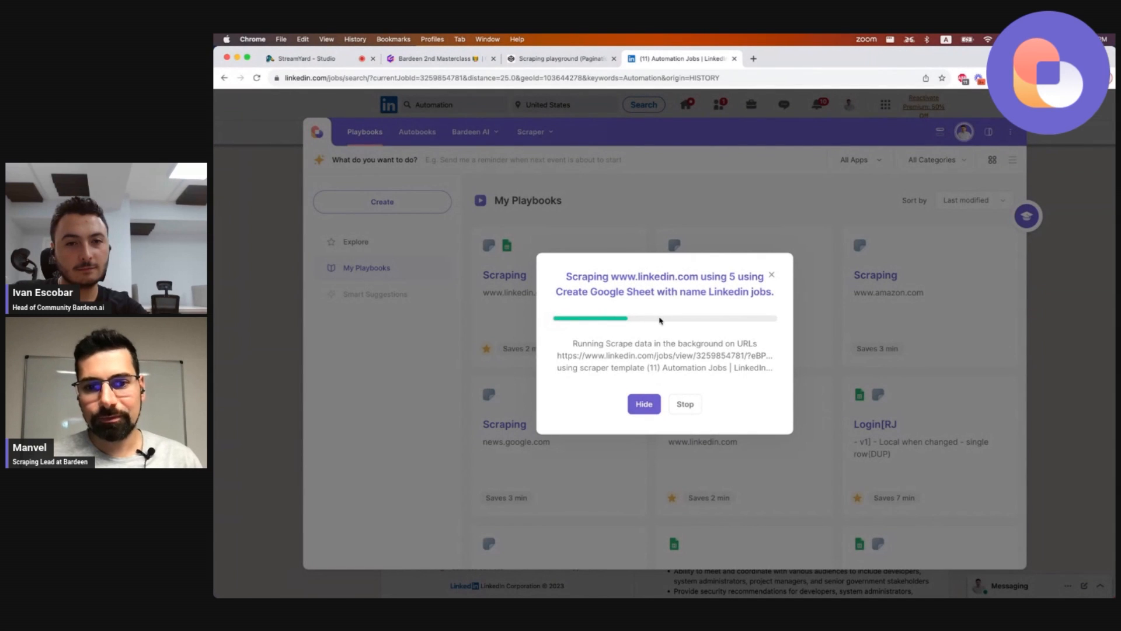
{"action": "mouse_move", "coordinate": [795, 587]}
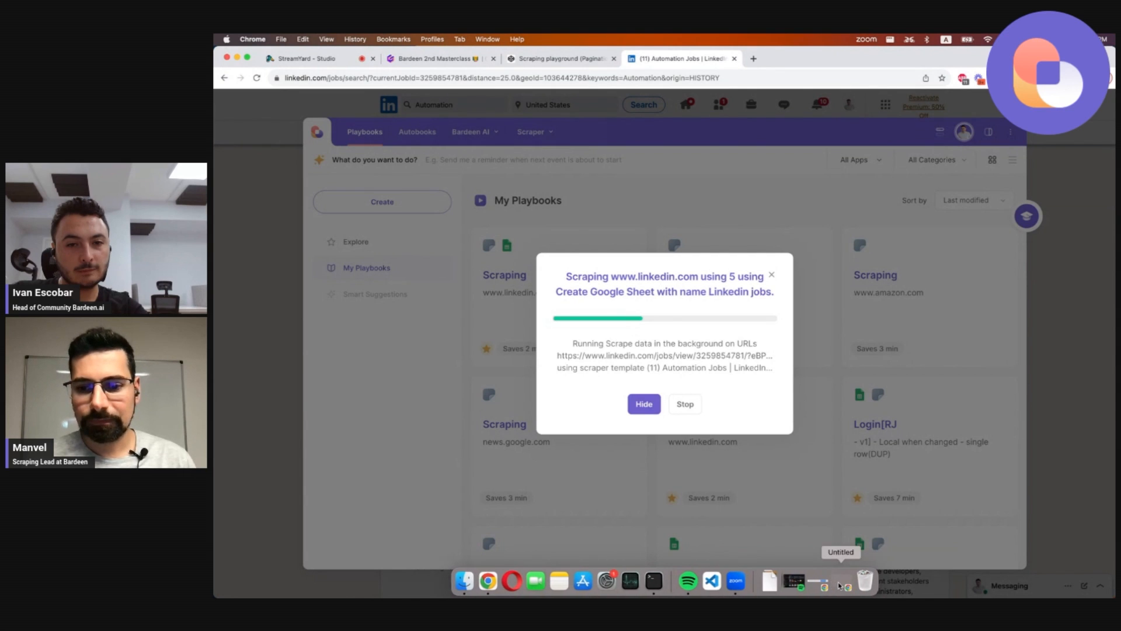
{"action": "left_click", "coordinate": [841, 584]}
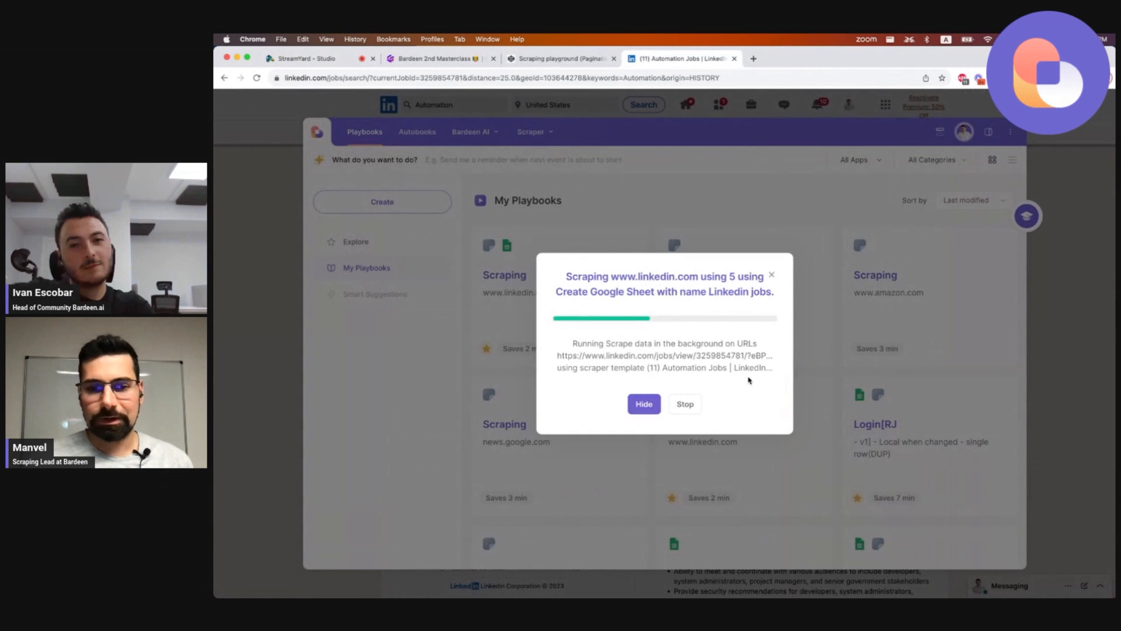
{"action": "mouse_move", "coordinate": [764, 597]}
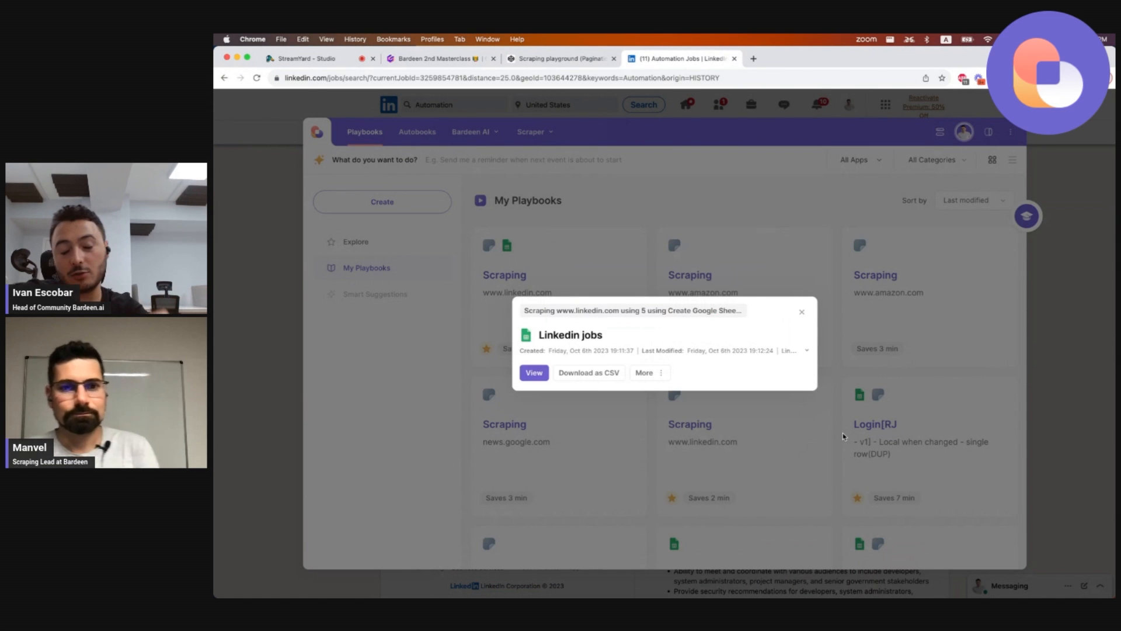
Open the 'Linkedin jobs' Google Sheet to review the scraped job data, then return to the LinkedIn job list.
{"action": "left_click", "coordinate": [536, 375]}
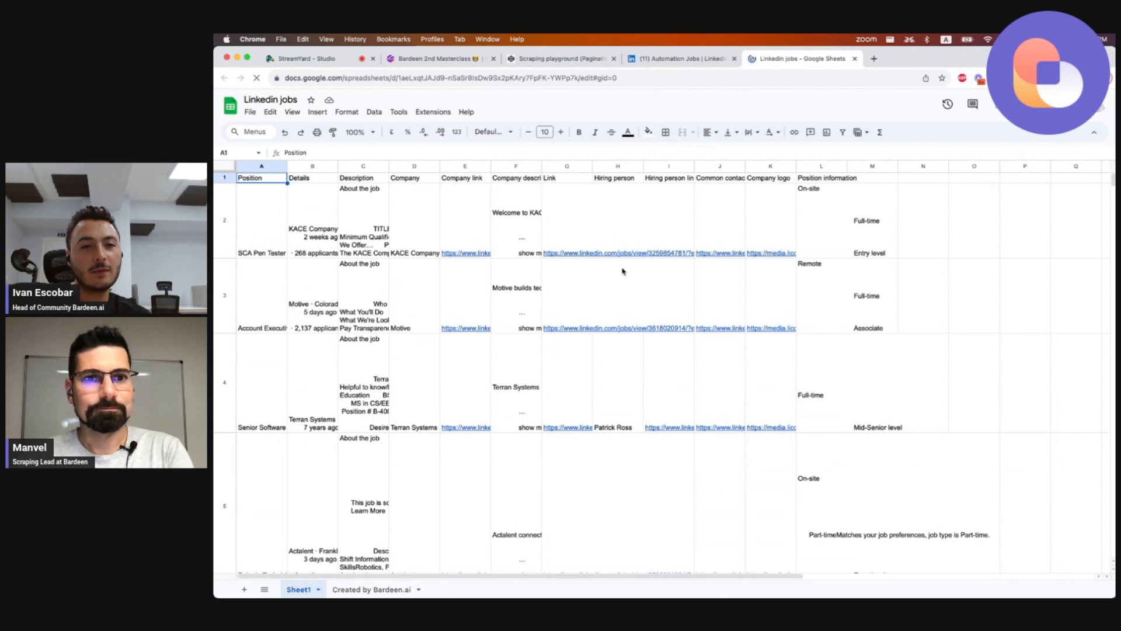
{"action": "scroll", "coordinate": [623, 271], "scroll_direction": "down", "scroll_amount": 10}
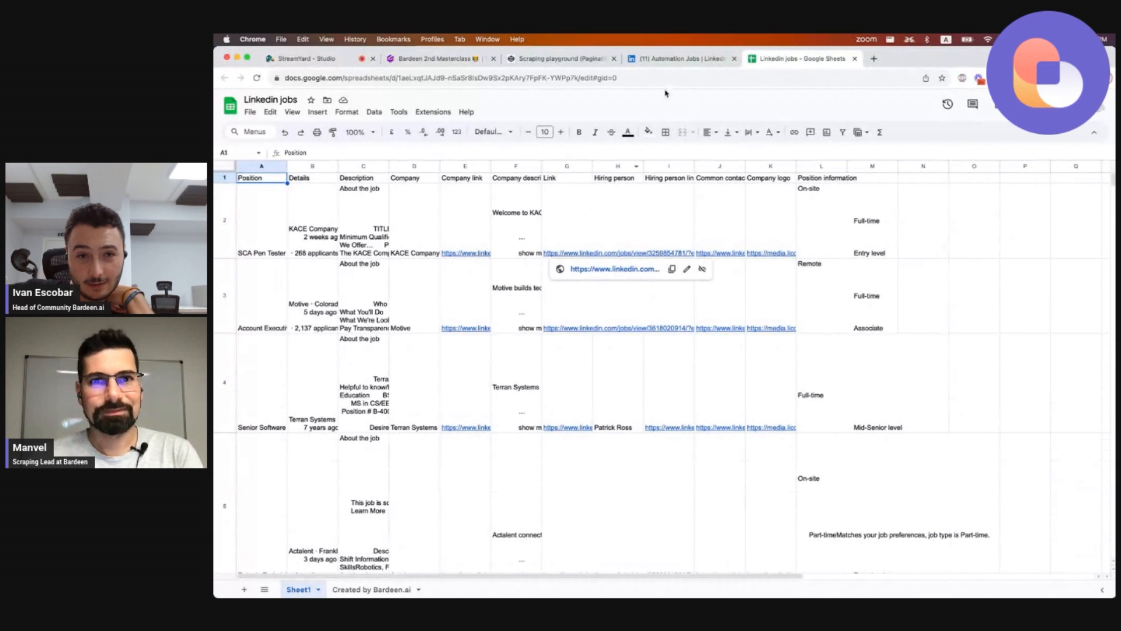
{"action": "left_click", "coordinate": [647, 66]}
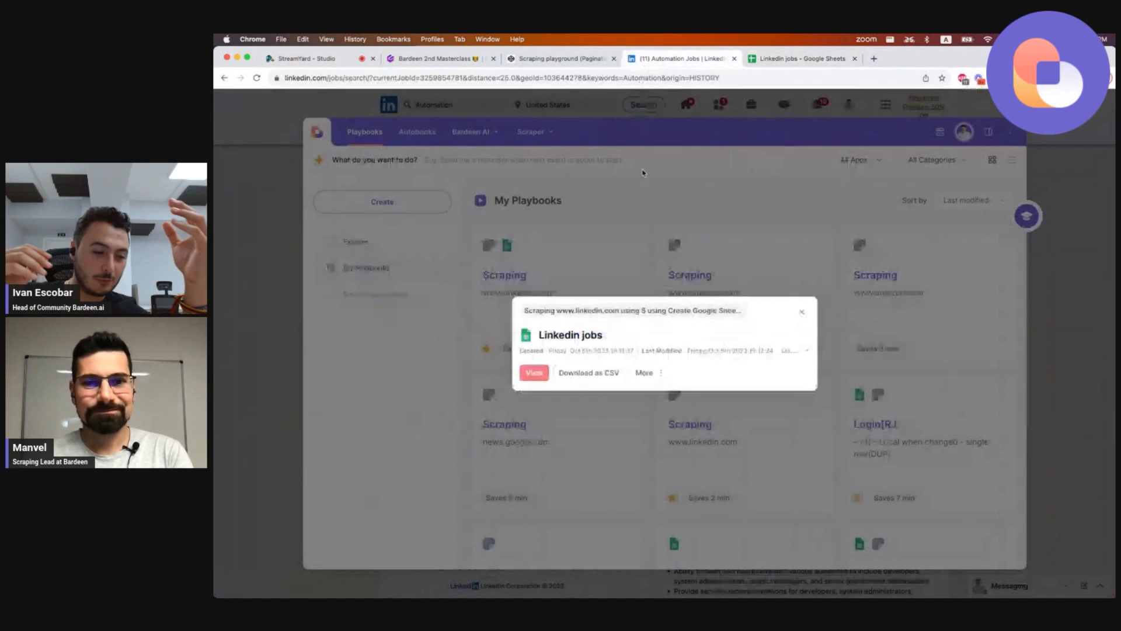
{"action": "left_click", "coordinate": [803, 313]}
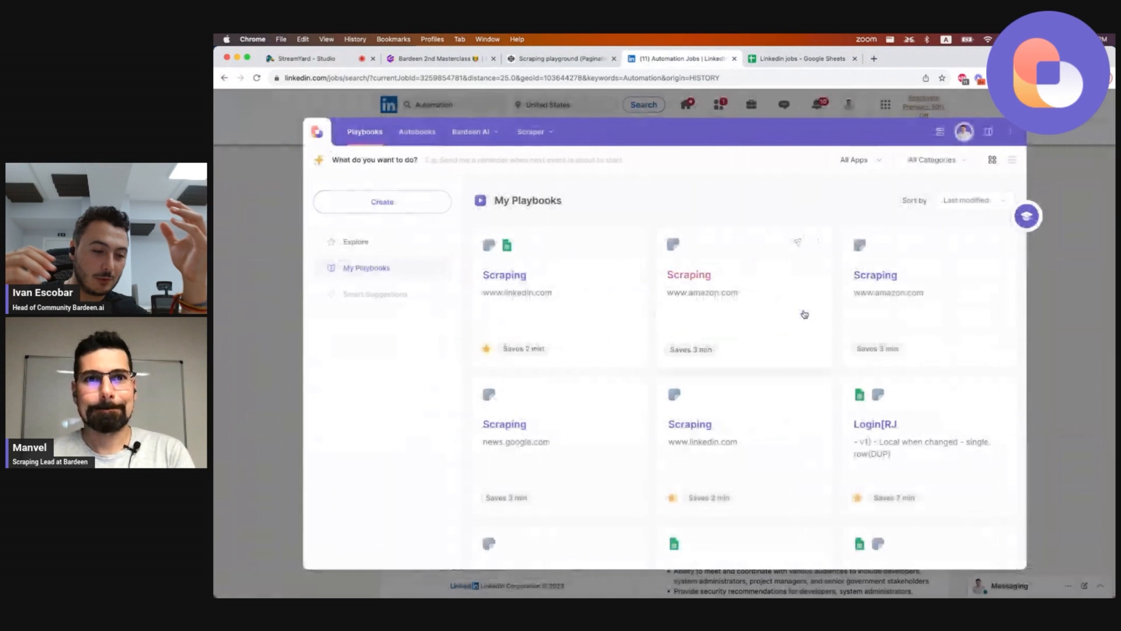
{"action": "left_click", "coordinate": [545, 98]}
{"action": "scroll", "coordinate": [544, 247], "scroll_direction": "up", "scroll_amount": 4}
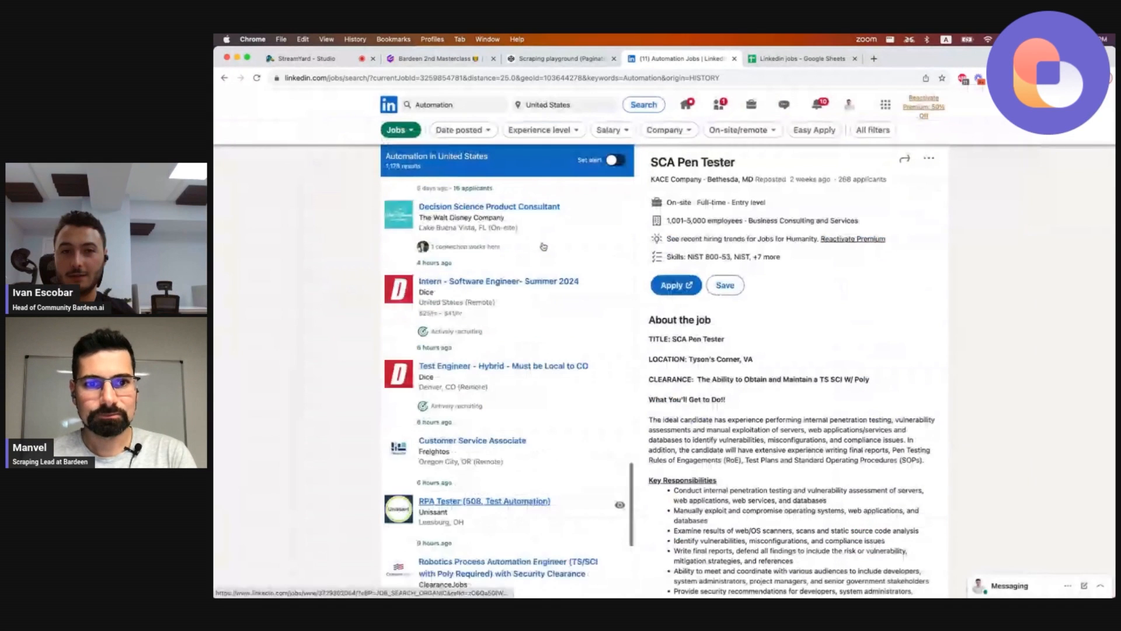
{"action": "scroll", "coordinate": [543, 247], "scroll_direction": "up", "scroll_amount": 15}
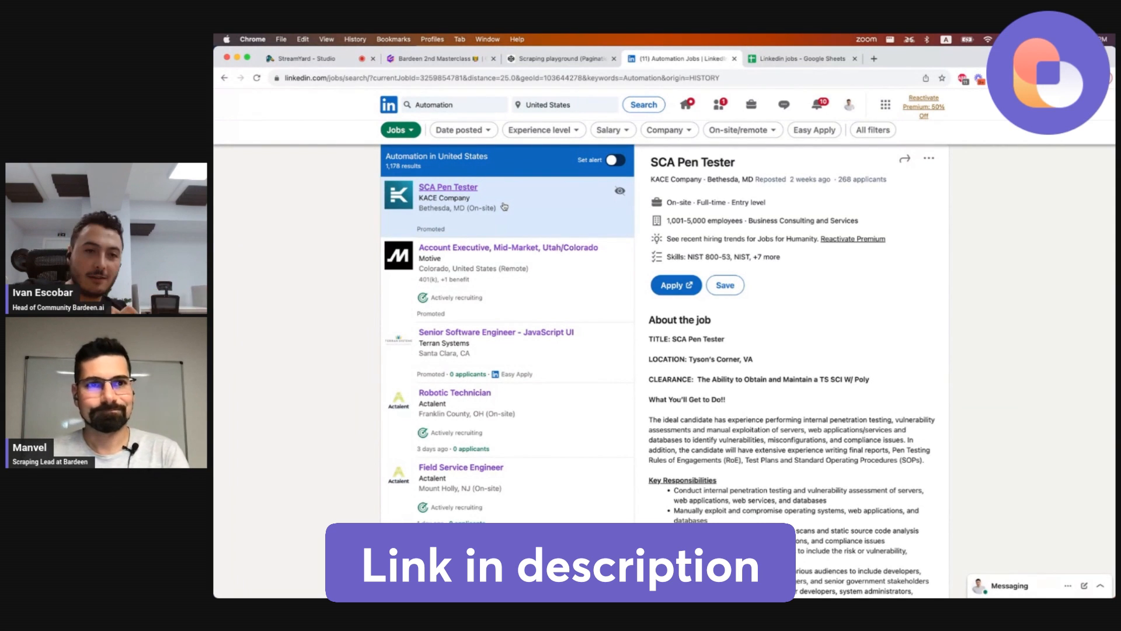
Switch to the masterclass slides and step through the deep scraping and contest slides.
{"action": "left_click", "coordinate": [454, 63]}
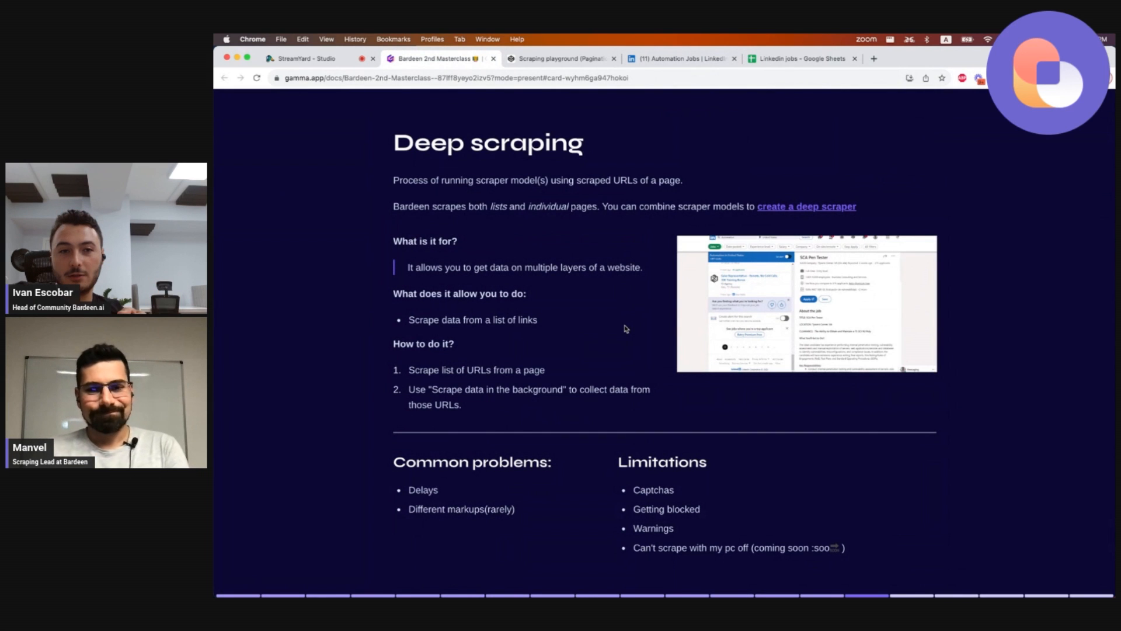
{"action": "key", "text": "Right"}
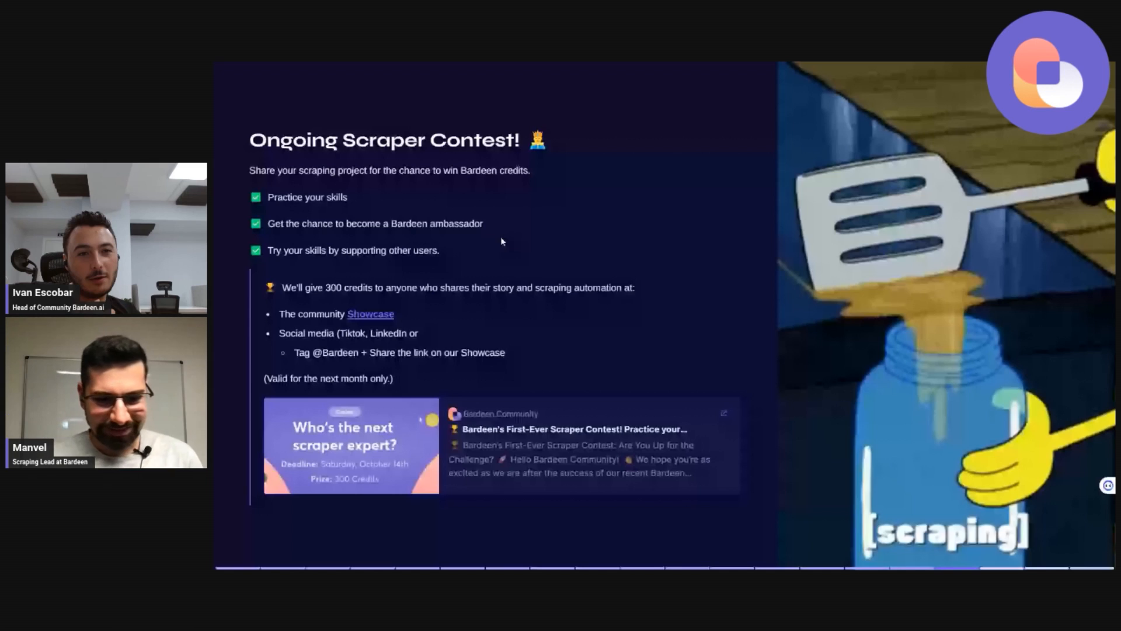
{"action": "key", "text": "Left"}
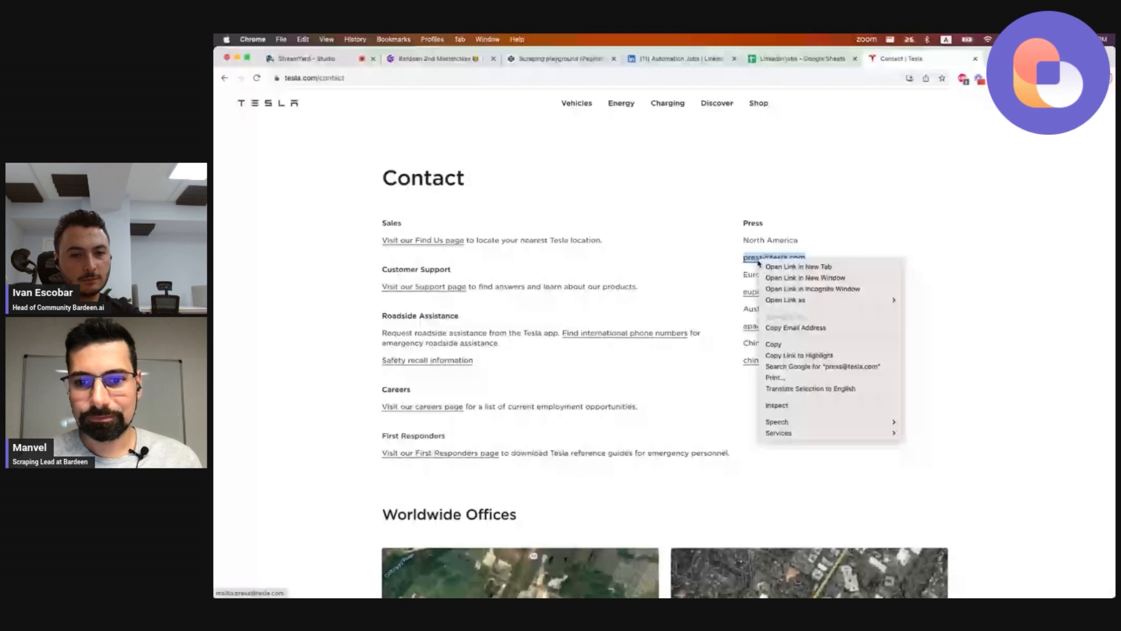
Start a new List or Table scraper template for the Tesla Contact page.
{"action": "left_click", "coordinate": [777, 405]}
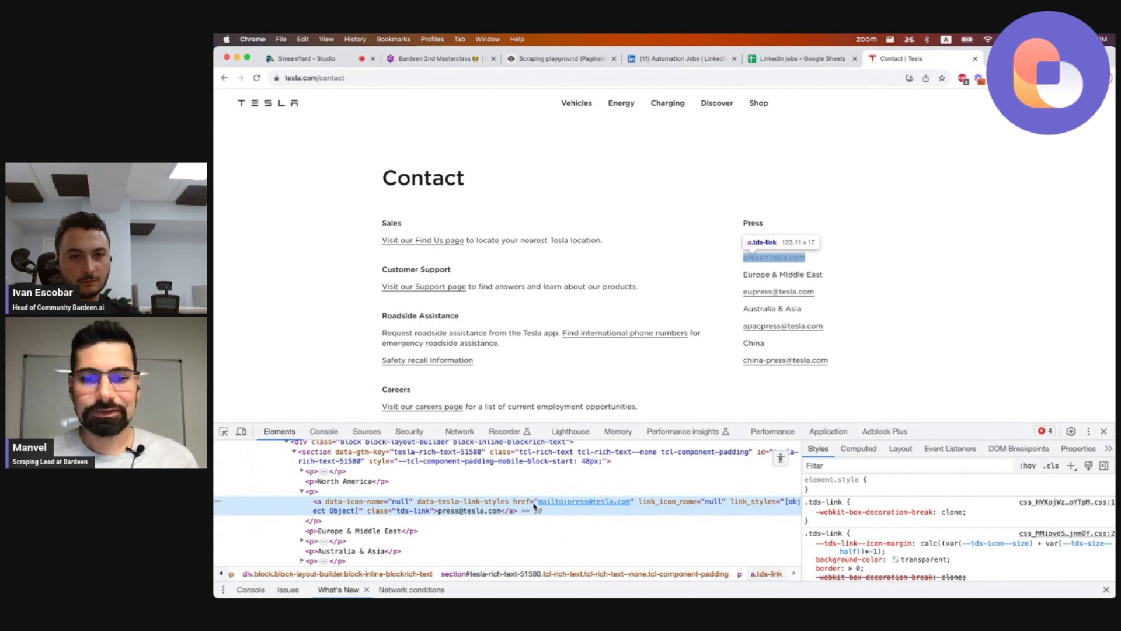
{"action": "left_click", "coordinate": [1104, 431]}
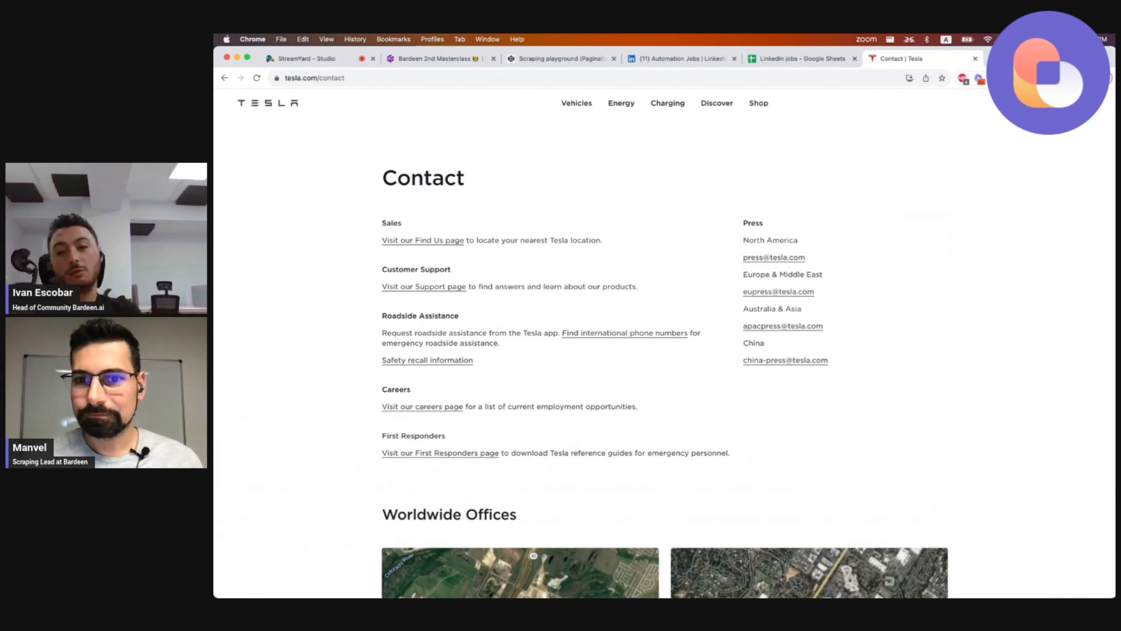
{"action": "left_click", "coordinate": [997, 78]}
{"action": "left_click", "coordinate": [531, 134]}
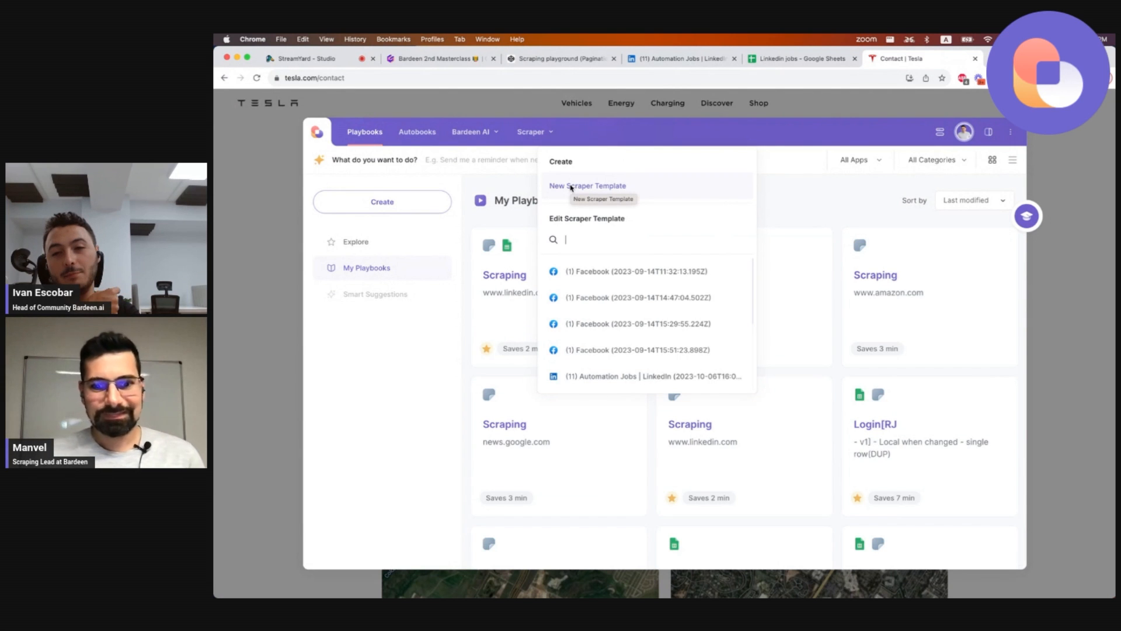
{"action": "left_click", "coordinate": [571, 187]}
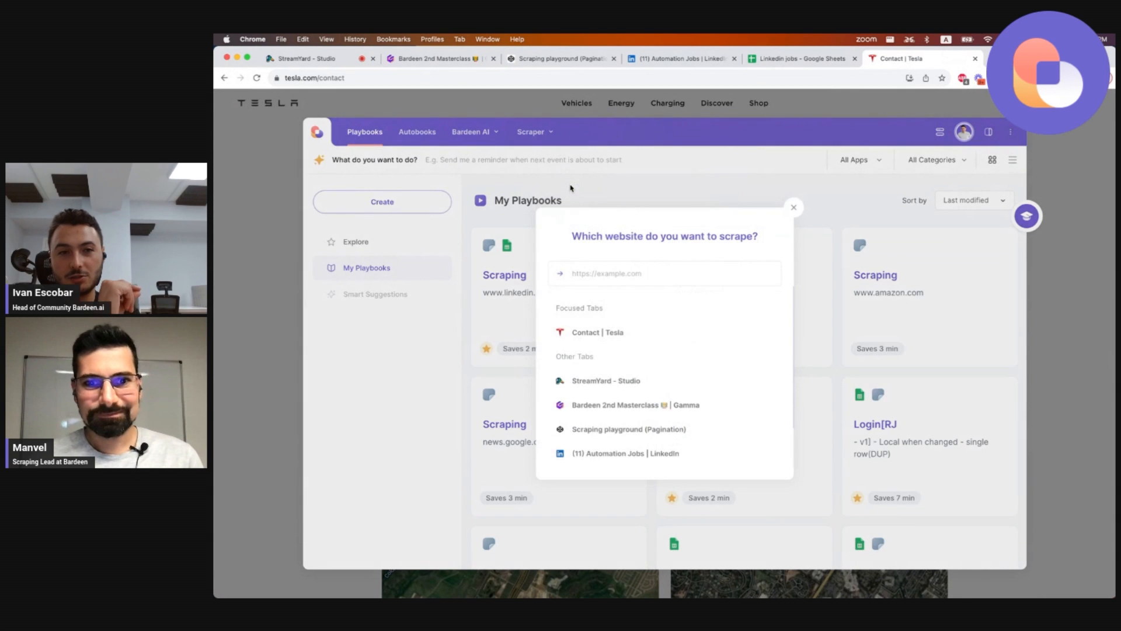
{"action": "left_click", "coordinate": [607, 272]}
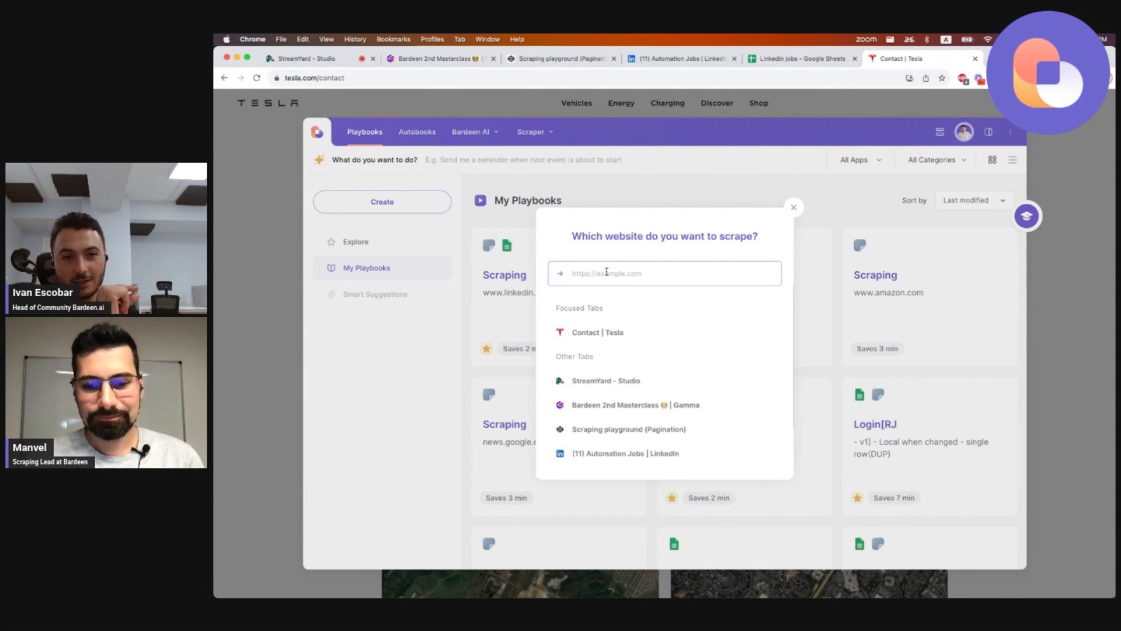
{"action": "left_click", "coordinate": [606, 336]}
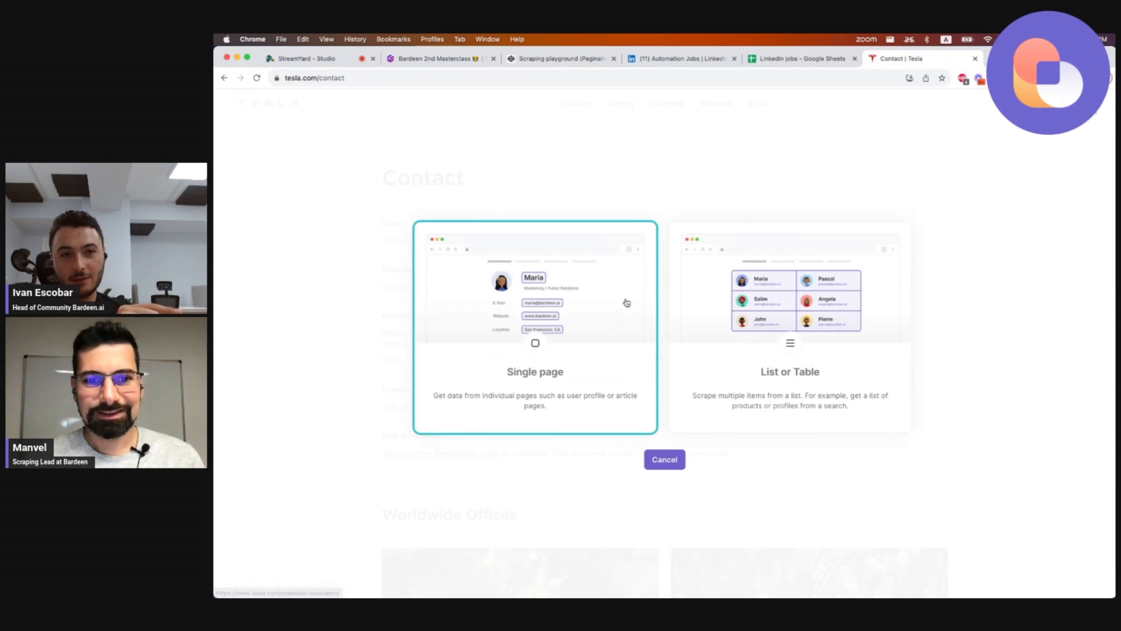
{"action": "left_click", "coordinate": [705, 358]}
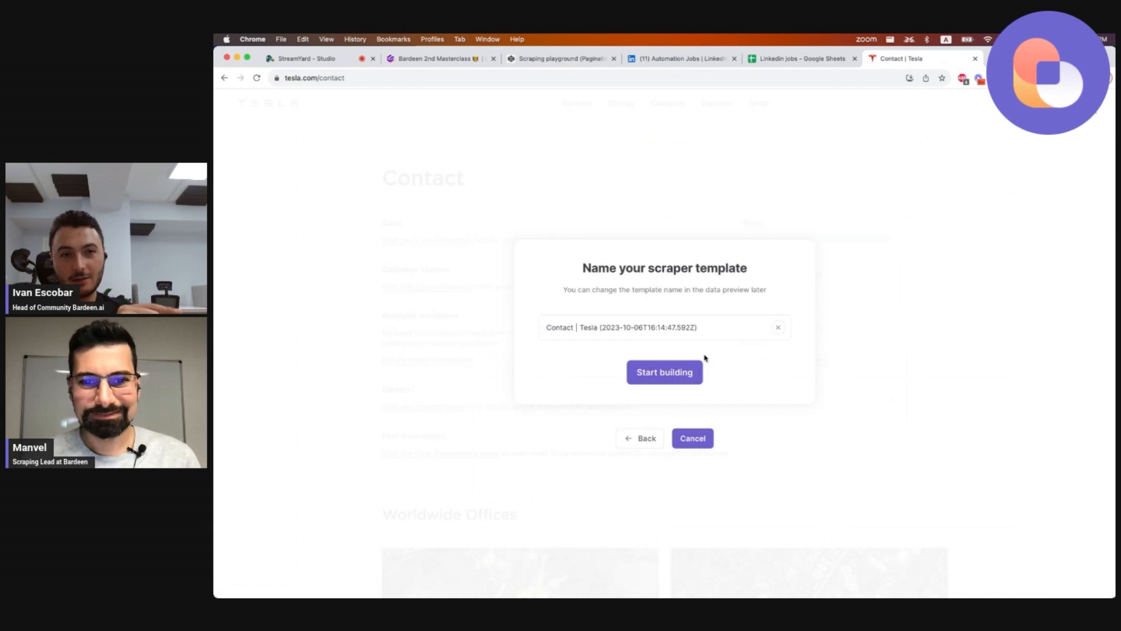
Name the scraper template 'Get mailto links from a website' and start building it.
{"action": "left_click", "coordinate": [647, 327]}
{"action": "key", "text": "super+a"}
{"action": "type", "text": "G"}
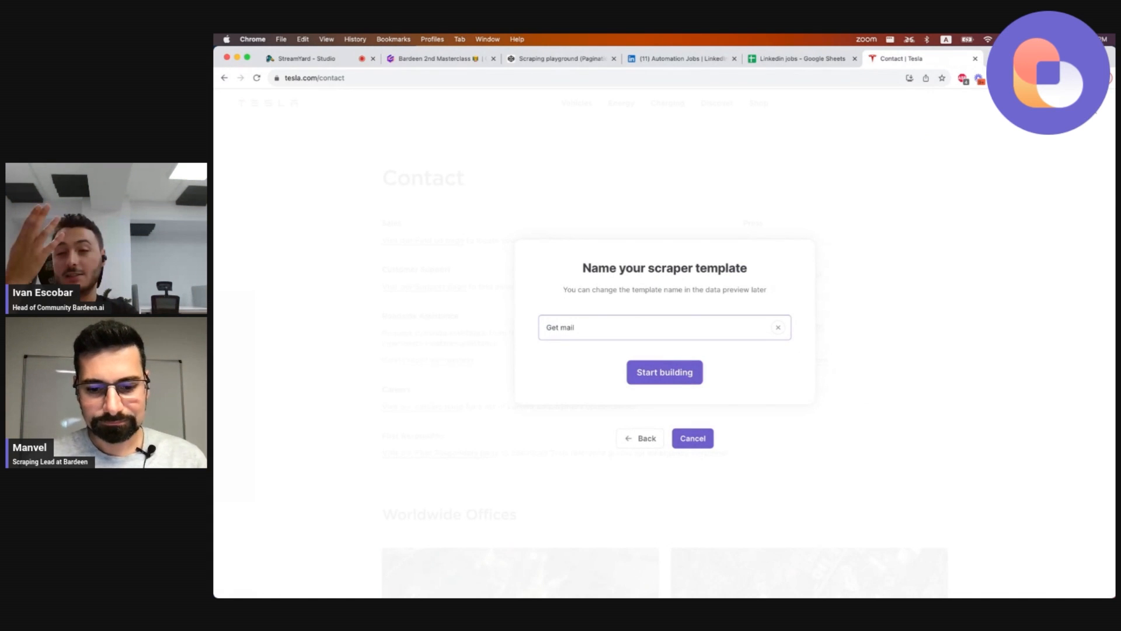
{"action": "type", "text": "et mail"}
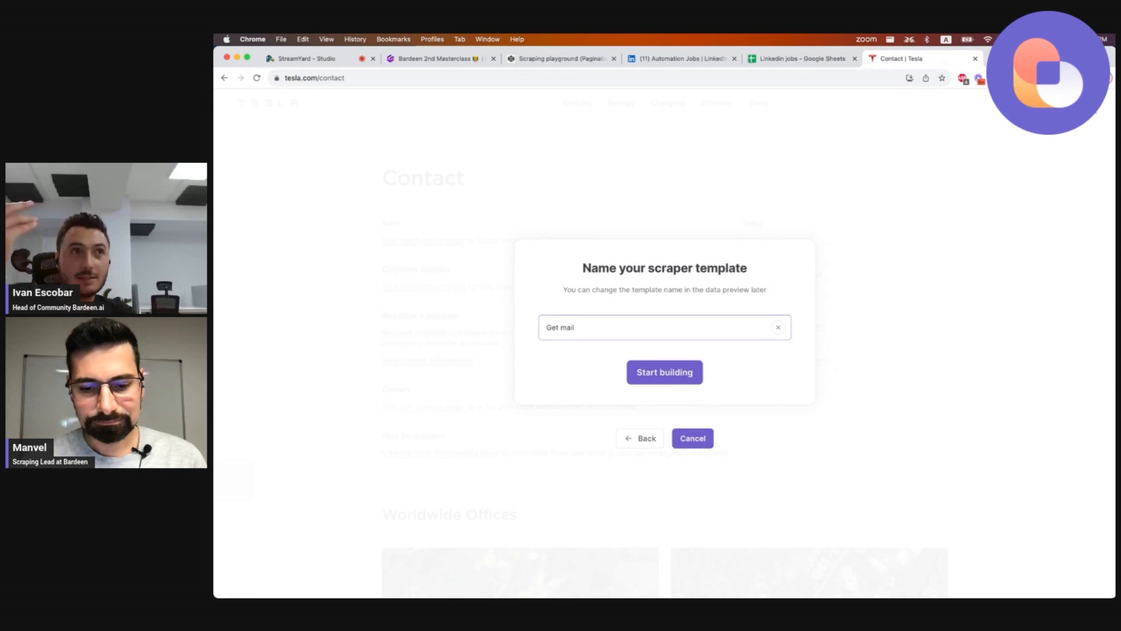
{"action": "type", "text": "to links from a website"}
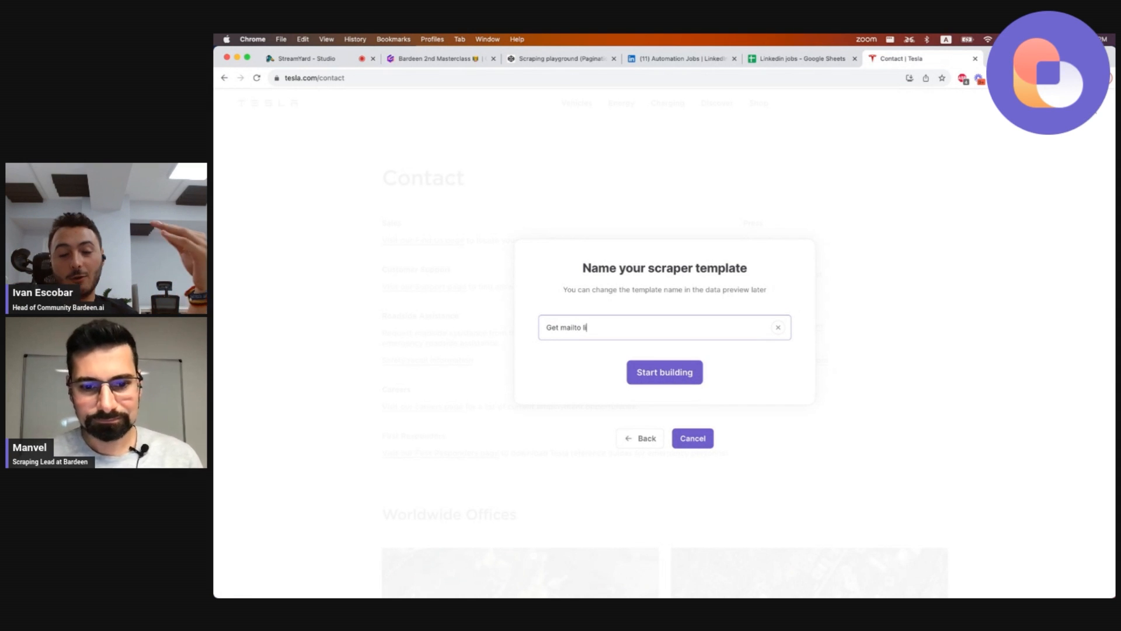
{"action": "left_click", "coordinate": [655, 374]}
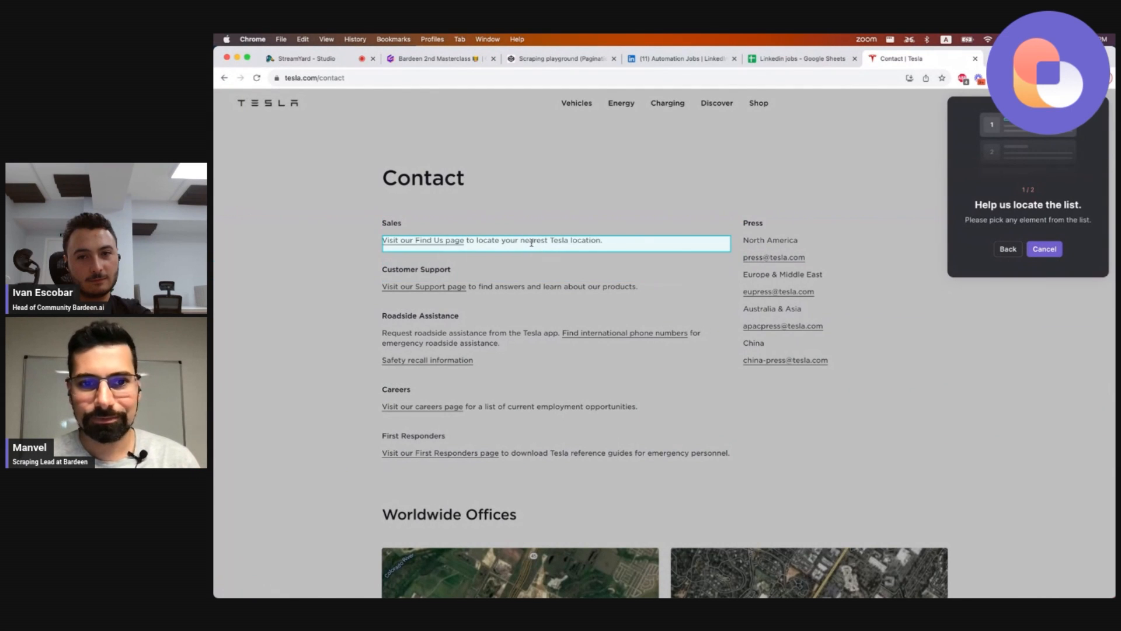
Pick a contact section on the page as the list element and dismiss the pagination prompt.
{"action": "left_click", "coordinate": [531, 242]}
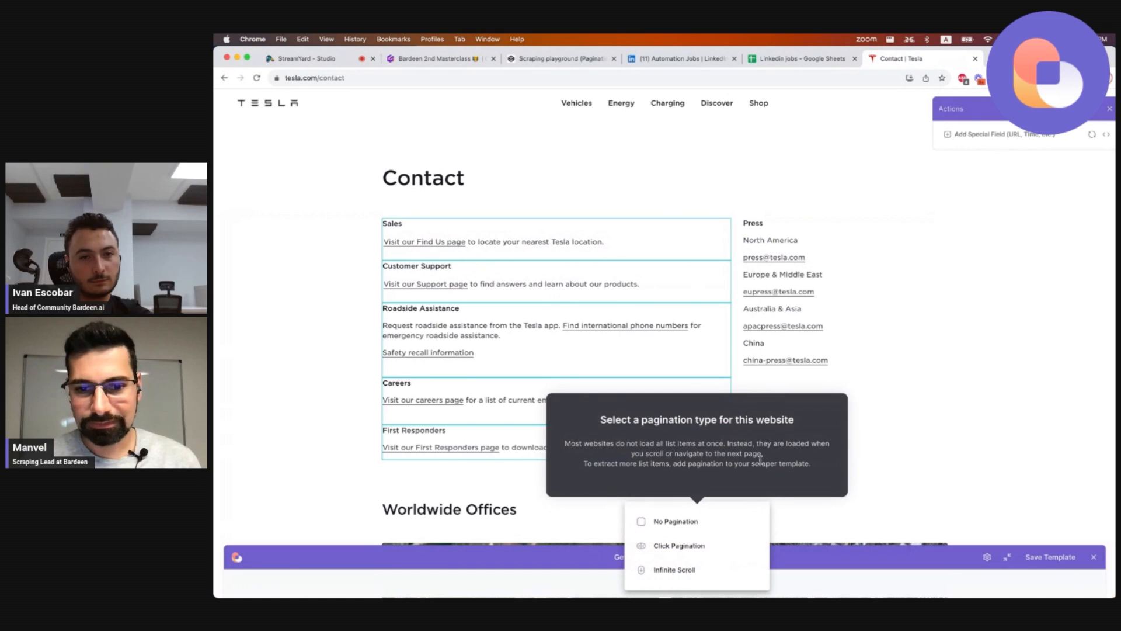
{"action": "left_click", "coordinate": [867, 329]}
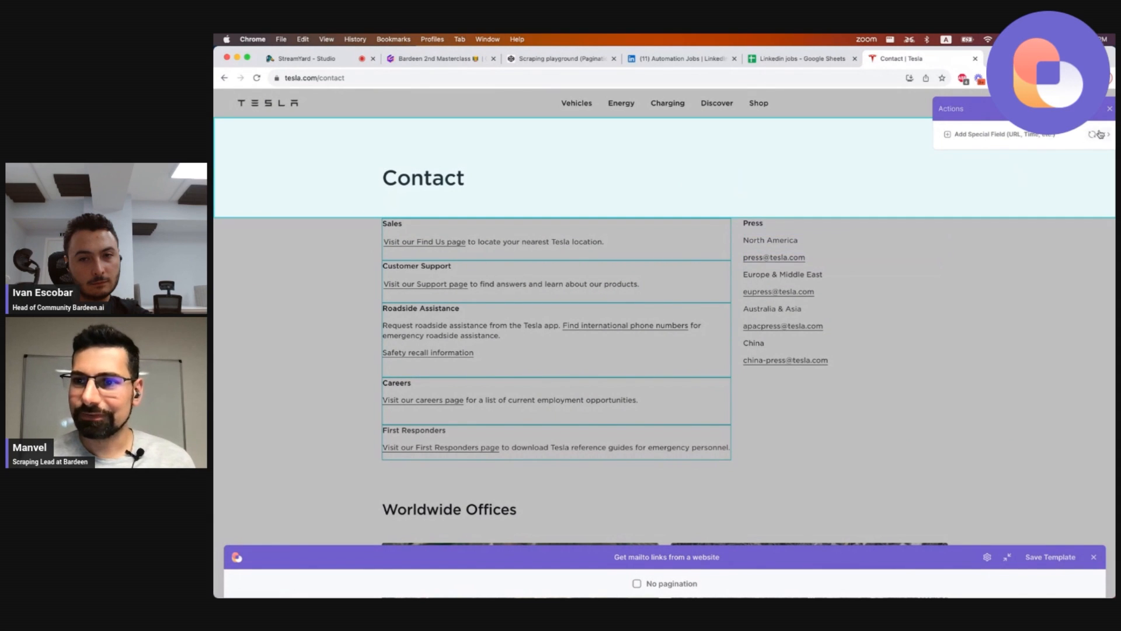
Replace the list's container selector with [href*="mailto"] and save it.
{"action": "left_click", "coordinate": [1105, 136]}
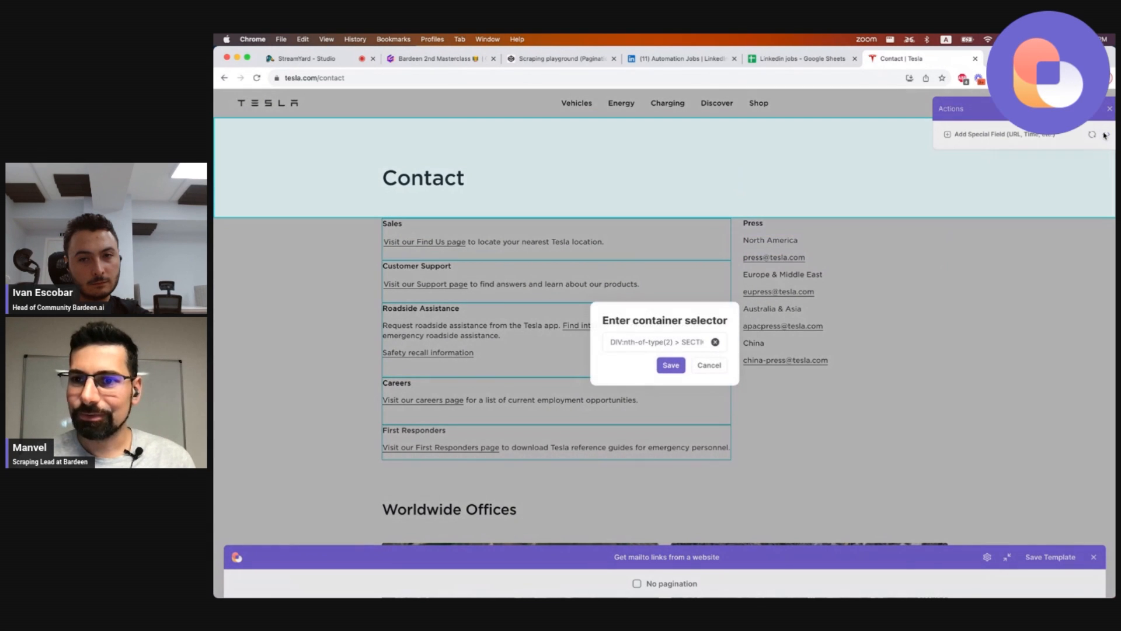
{"action": "left_click", "coordinate": [716, 344]}
{"action": "type", "text": "[href^=\"mailto\"]"}
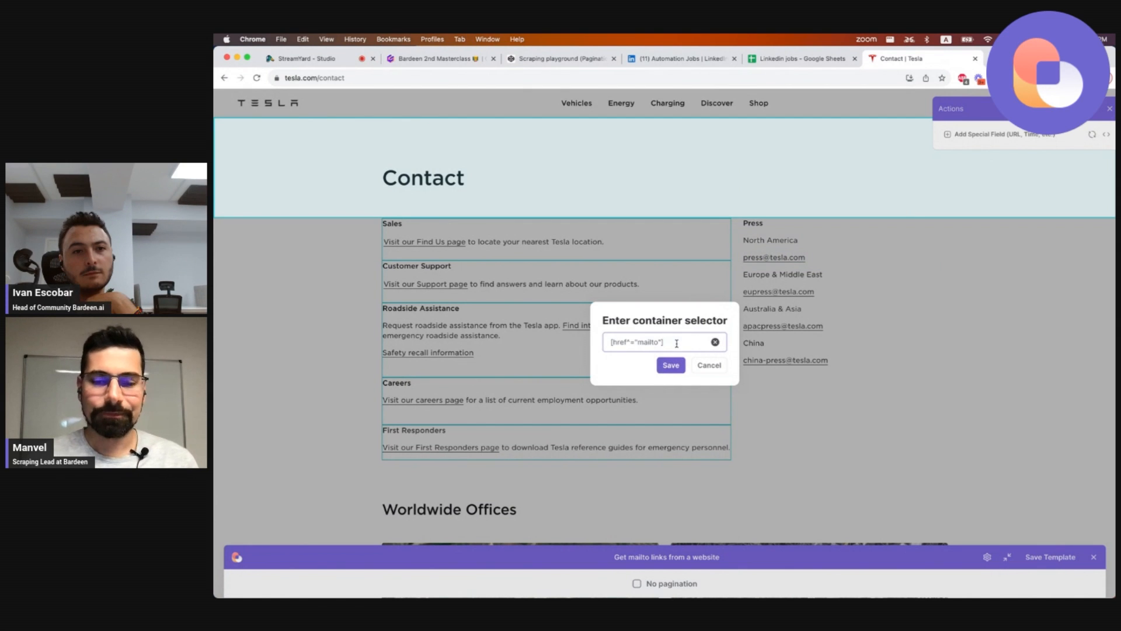
{"action": "triple_click", "coordinate": [677, 343]}
{"action": "key", "text": "Right"}
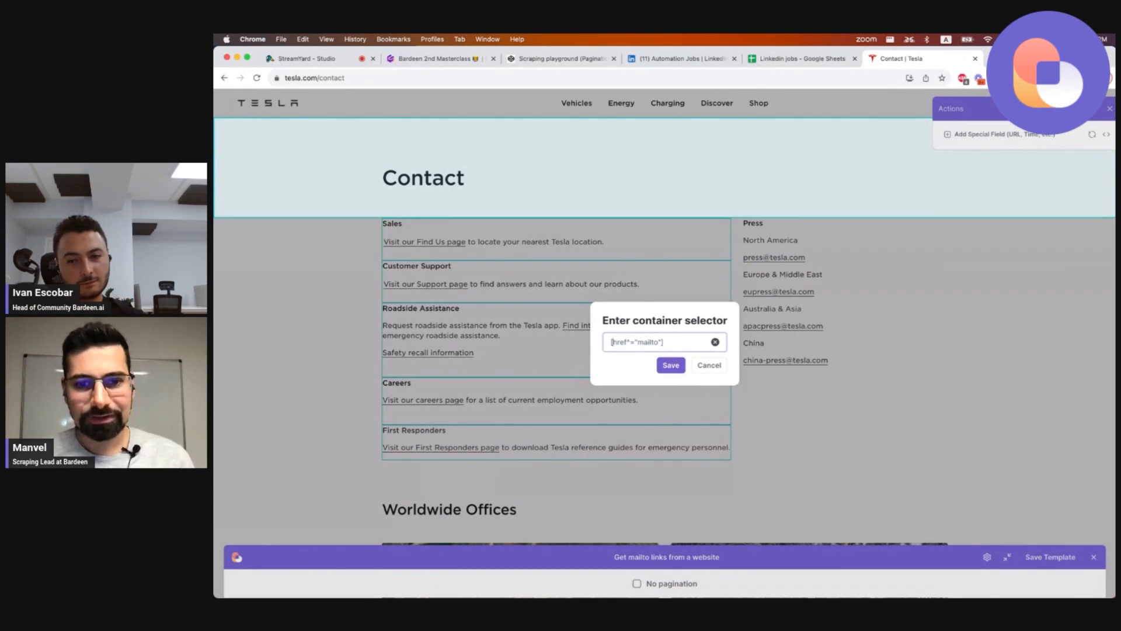
{"action": "key", "text": "alt+shift+Right"}
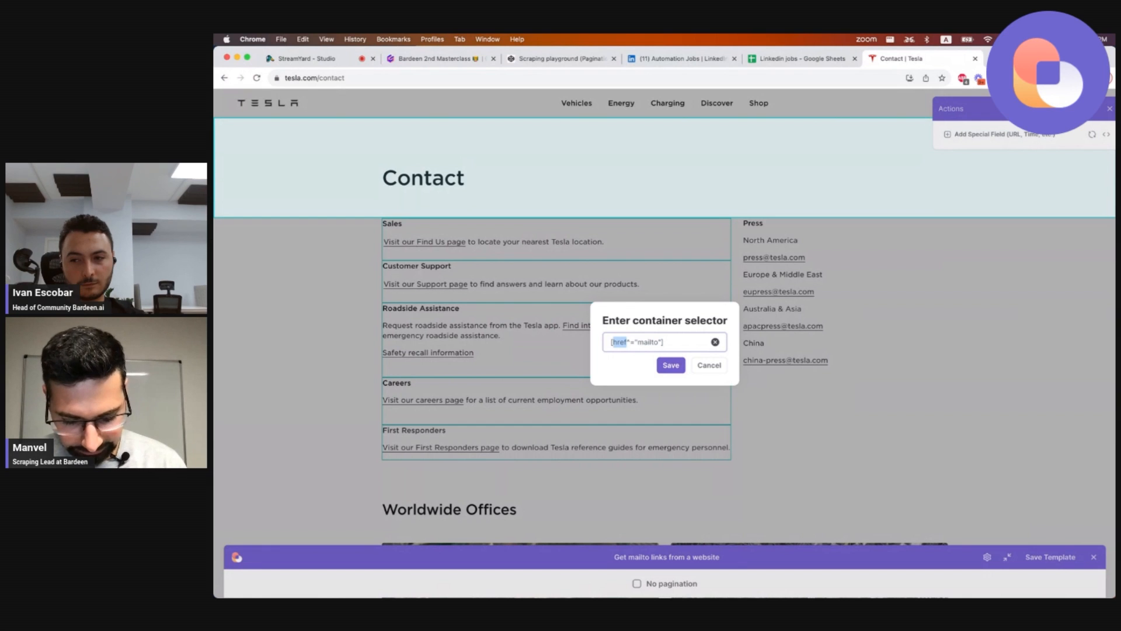
{"action": "key", "text": "Left"}
{"action": "key", "text": "Left"}
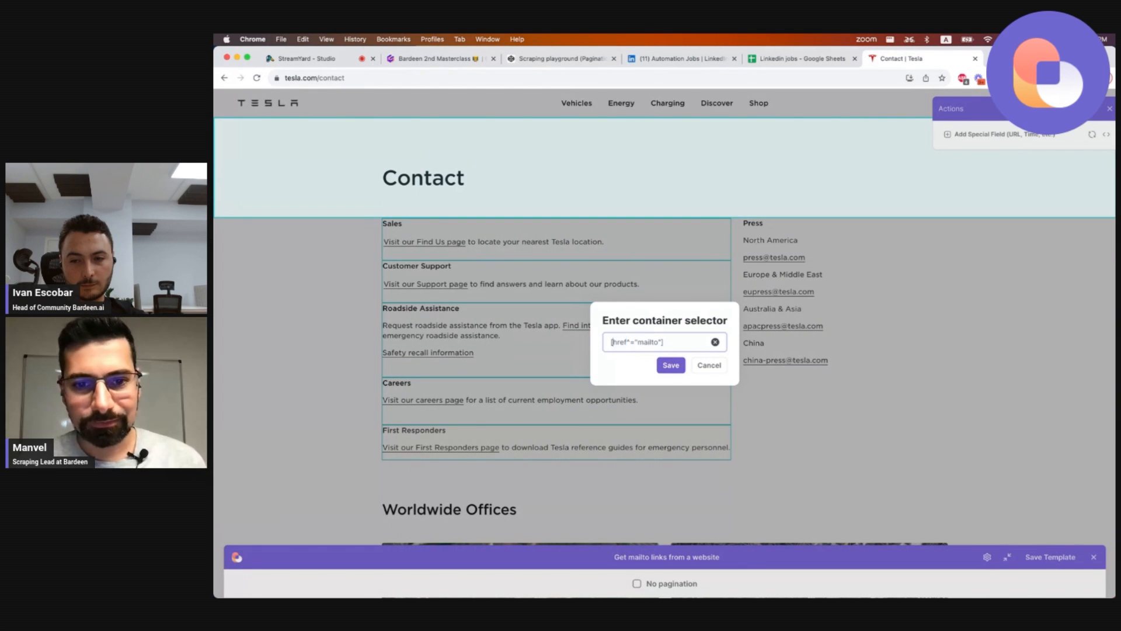
{"action": "key", "text": "alt+shift+Right"}
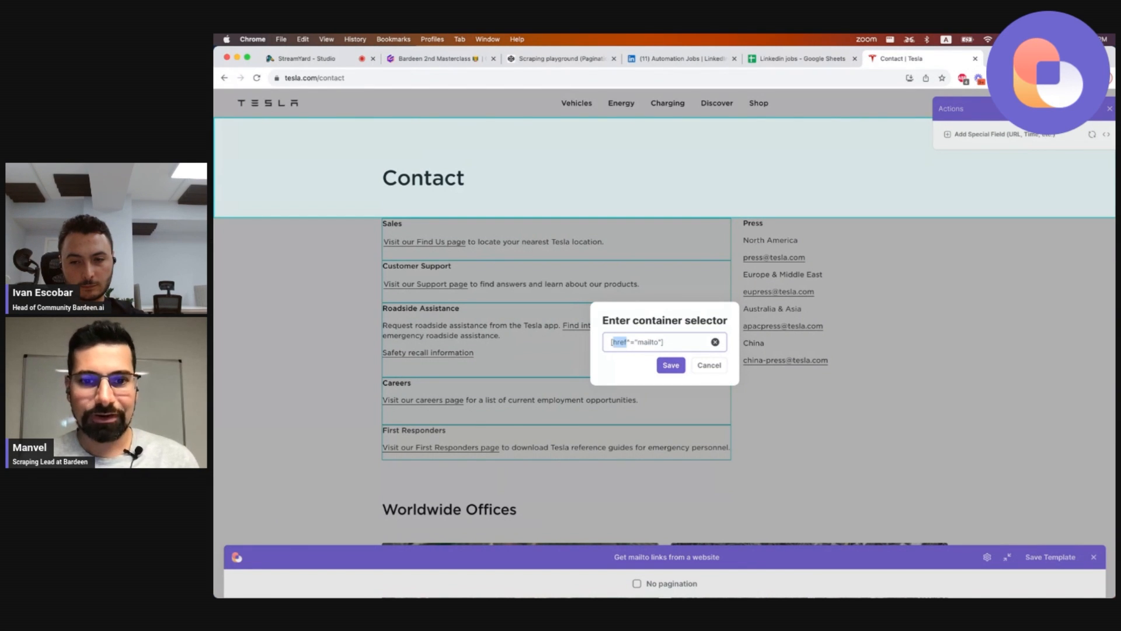
{"action": "key", "text": "Right"}
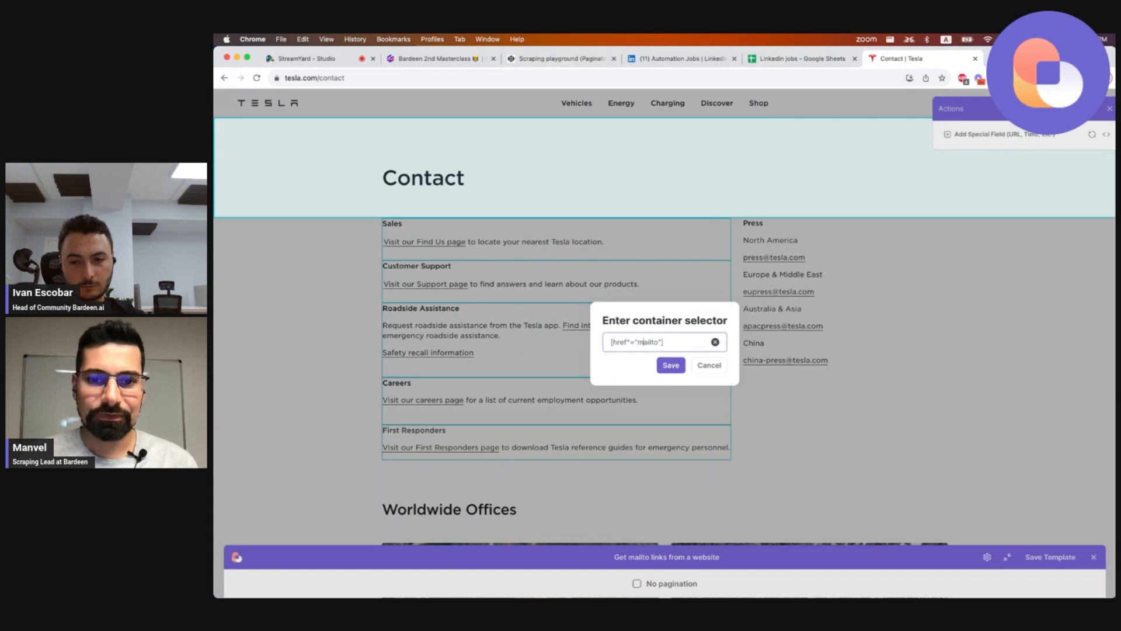
{"action": "key", "text": "alt+shift+Right"}
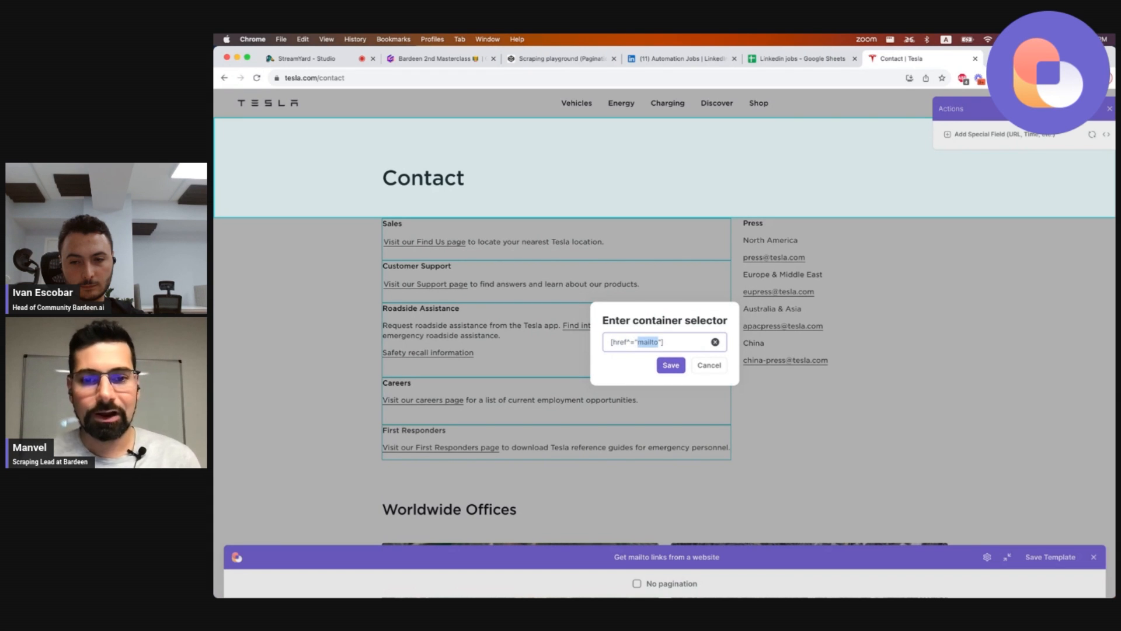
{"action": "left_click", "coordinate": [681, 342]}
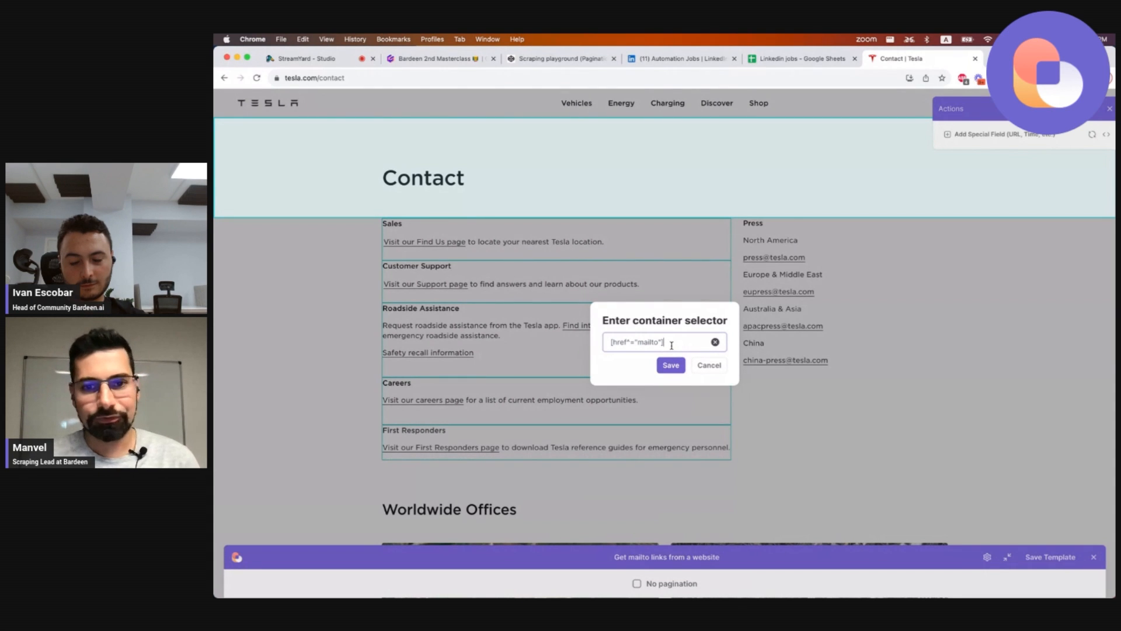
{"action": "left_click_drag", "start_coordinate": [612, 343], "coordinate": [655, 344]}
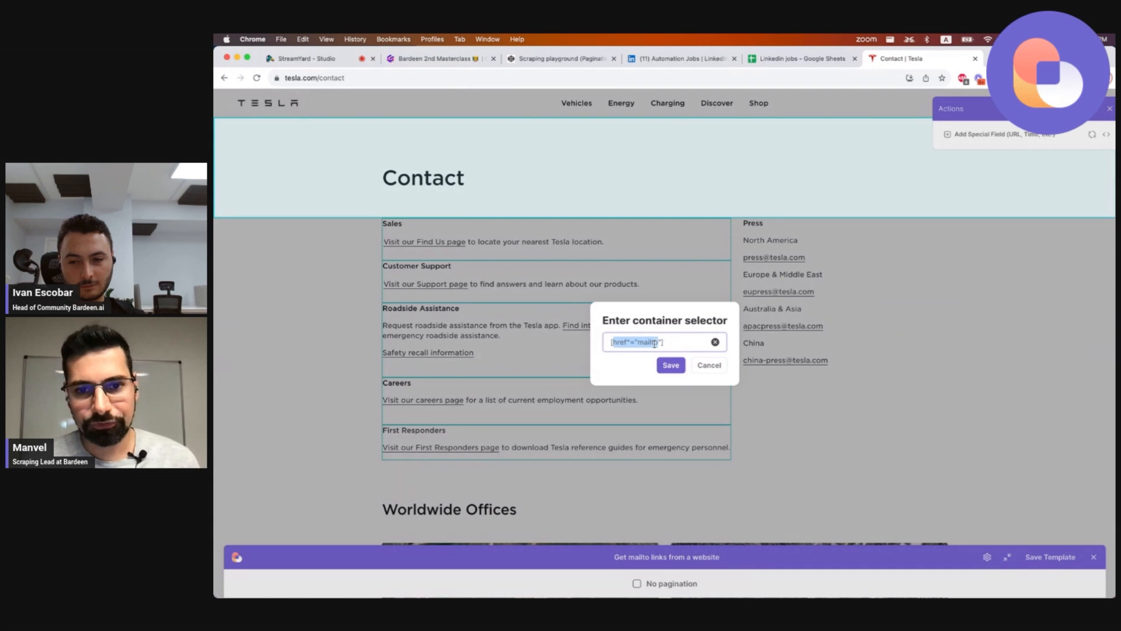
{"action": "left_click", "coordinate": [671, 365]}
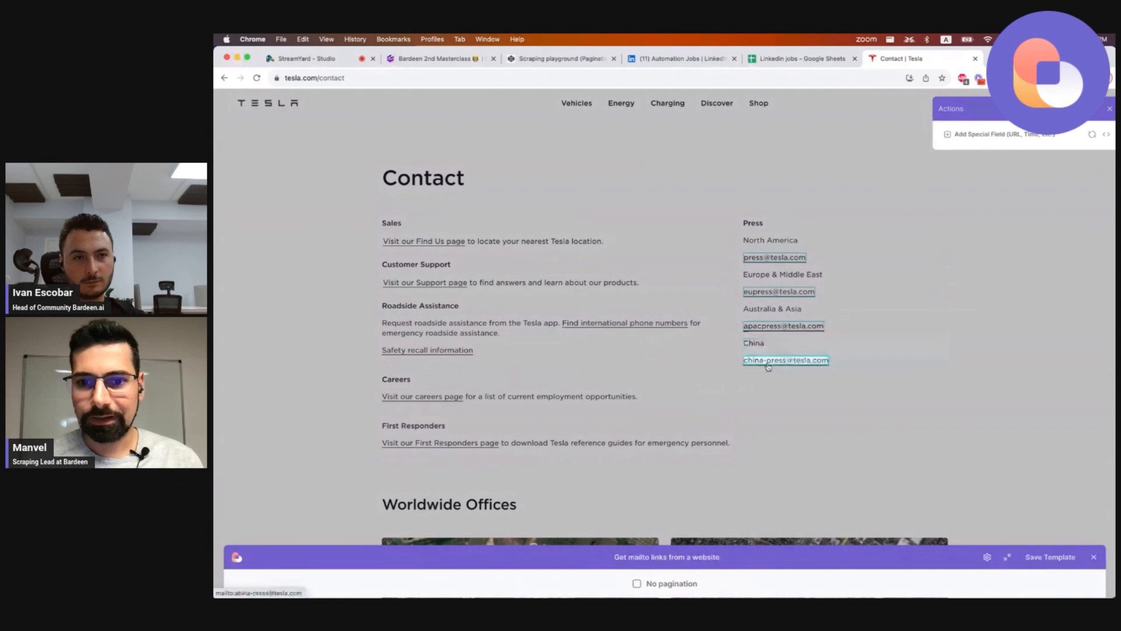
Add a Get Link field from the first press email link and title its column 'emails'.
{"action": "left_click", "coordinate": [769, 260]}
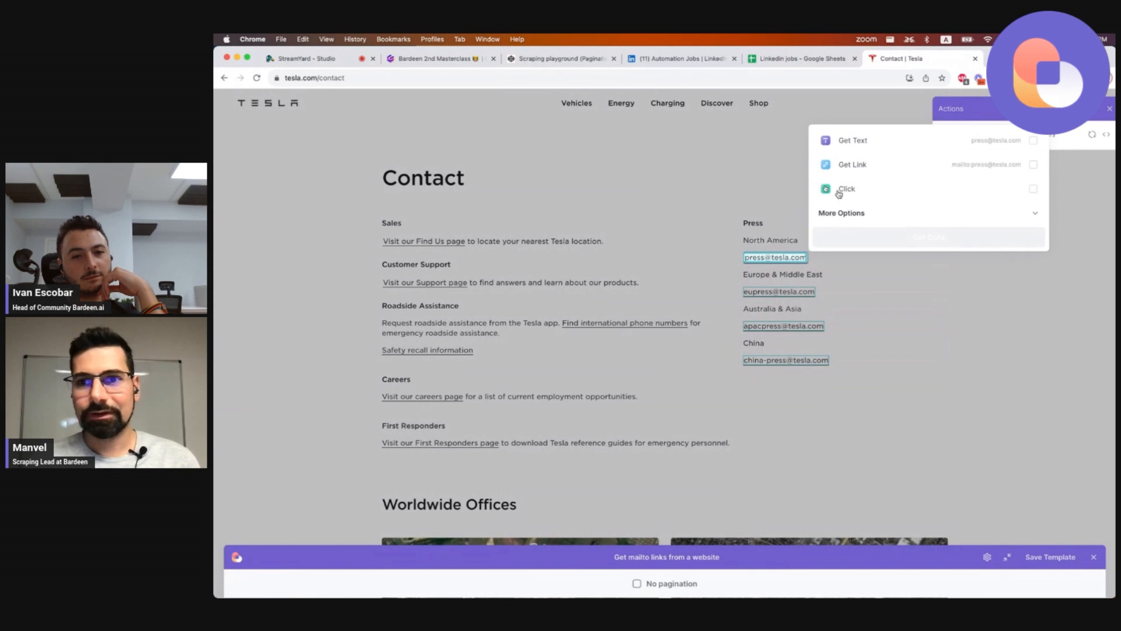
{"action": "left_click", "coordinate": [863, 166]}
{"action": "left_click", "coordinate": [912, 245]}
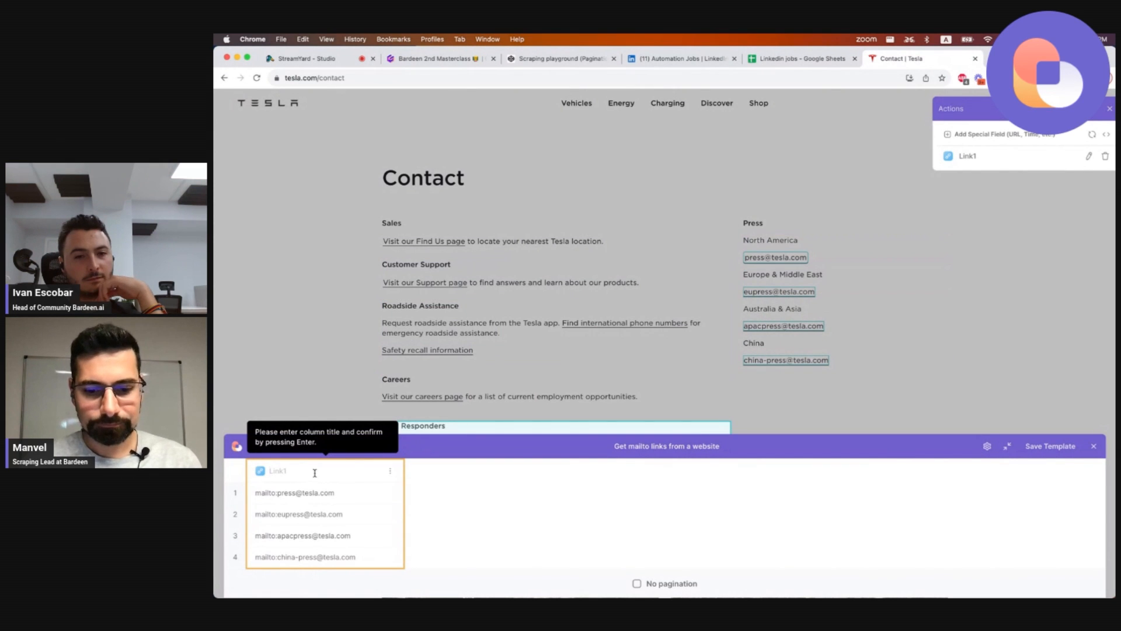
{"action": "type", "text": "emails"}
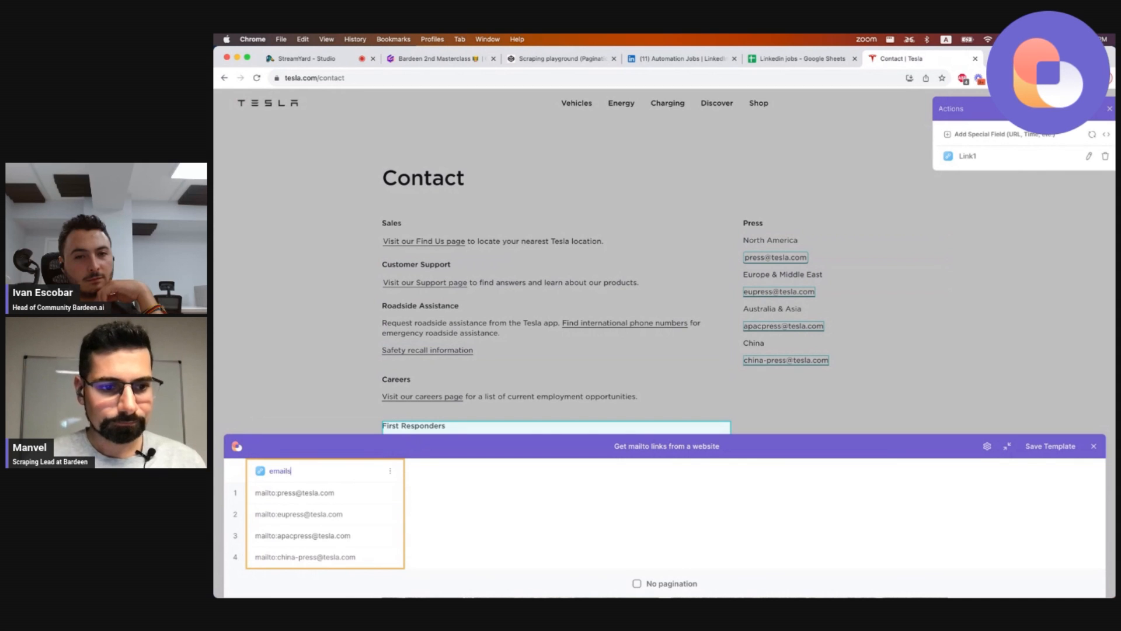
{"action": "left_click", "coordinate": [445, 513]}
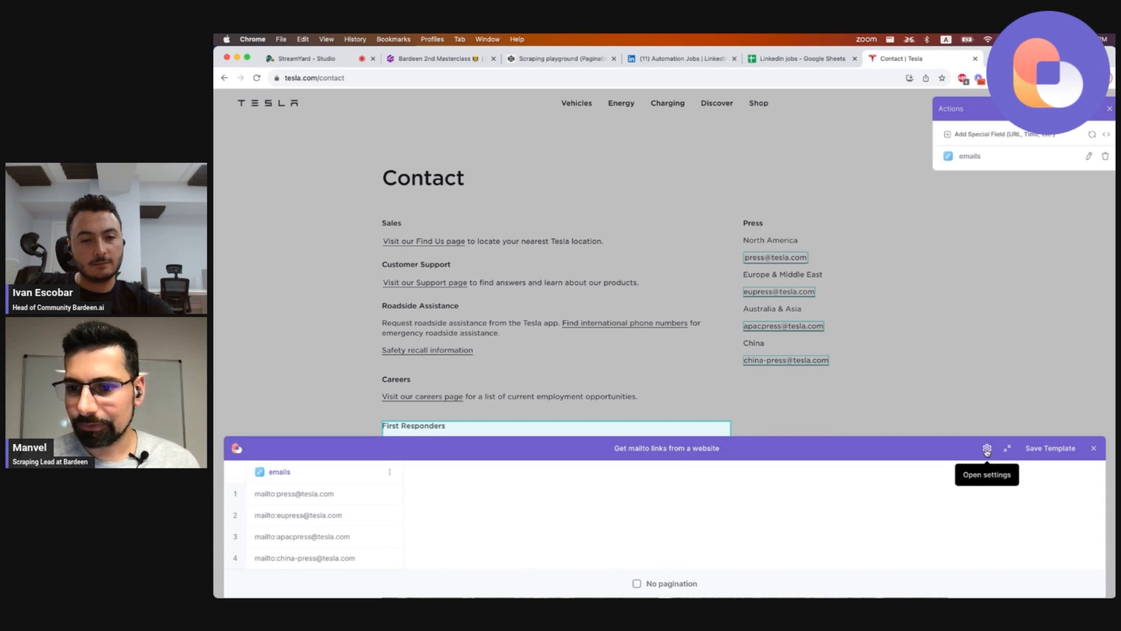
Set the template to run everywhere instead of only on the current domain.
{"action": "left_click", "coordinate": [988, 449]}
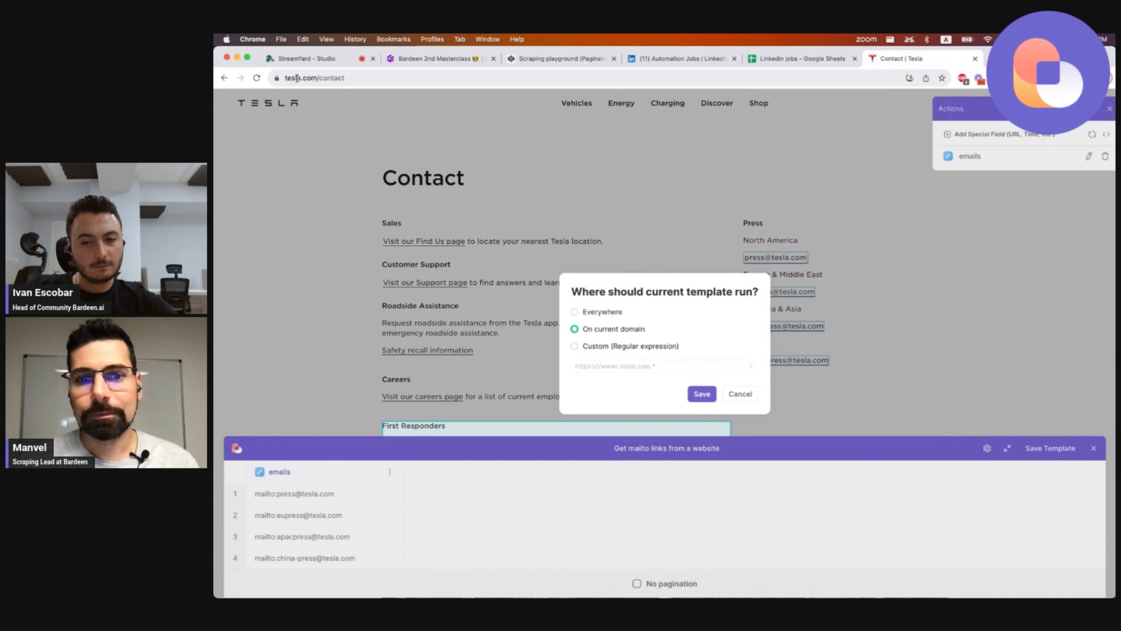
{"action": "left_click", "coordinate": [575, 312]}
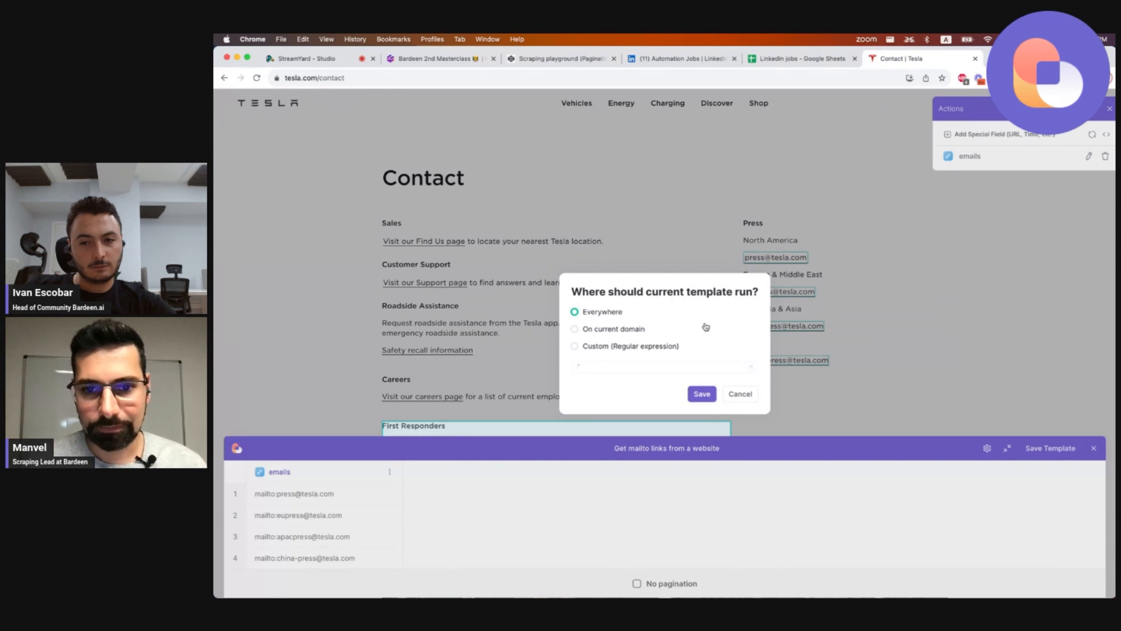
{"action": "left_click", "coordinate": [702, 400]}
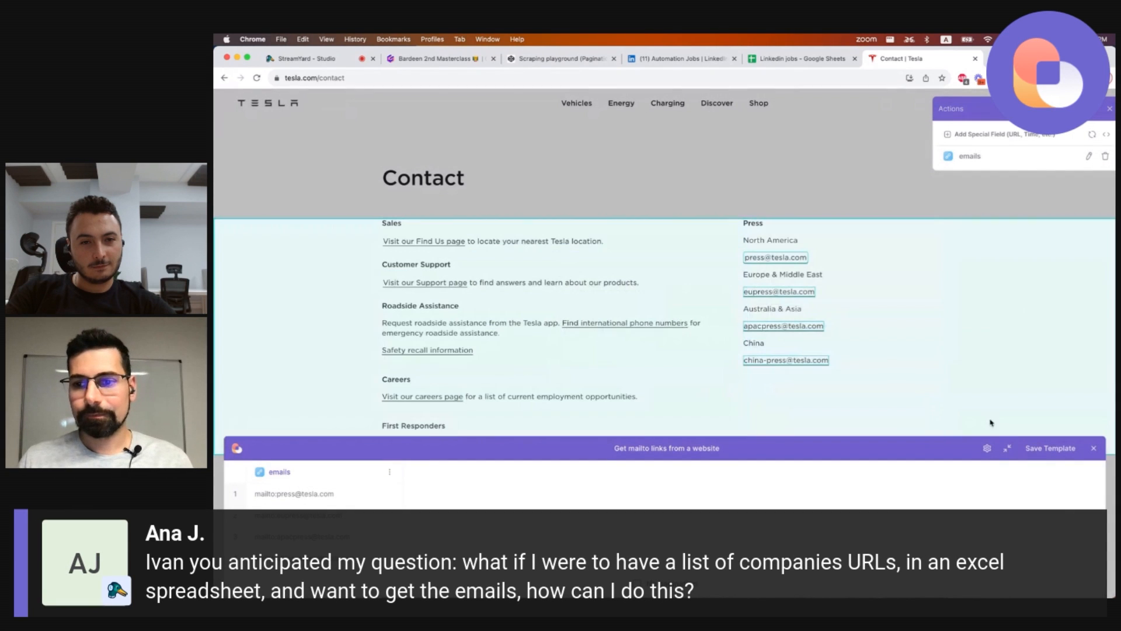
Save the template, finish the scraping playbook and run it on the Tesla contact page.
{"action": "left_click", "coordinate": [1050, 448]}
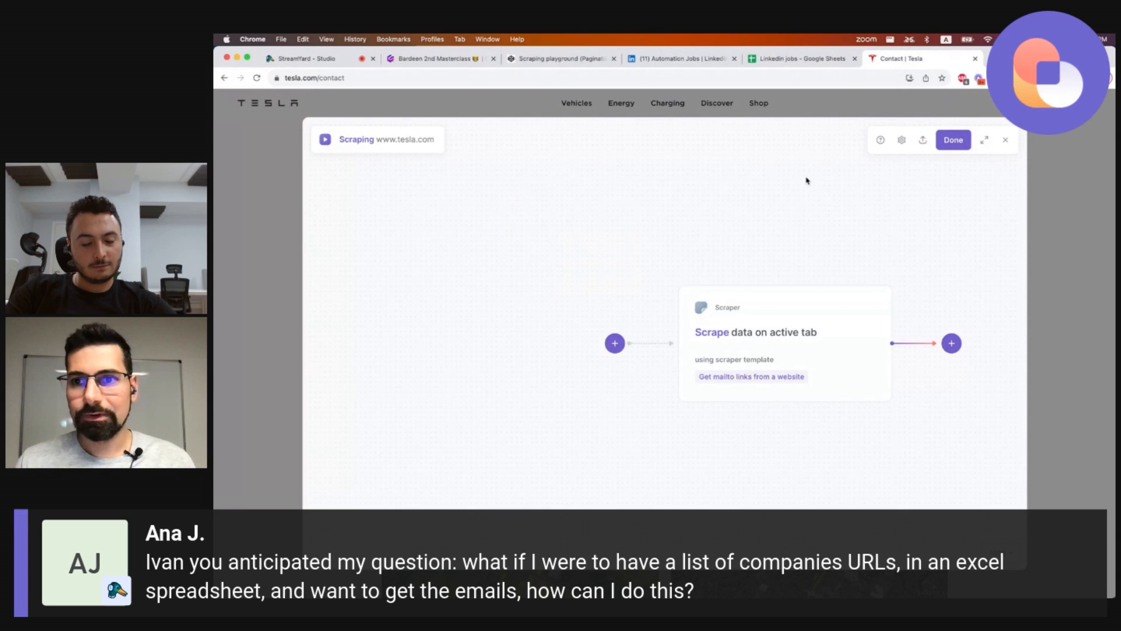
{"action": "left_click", "coordinate": [953, 140]}
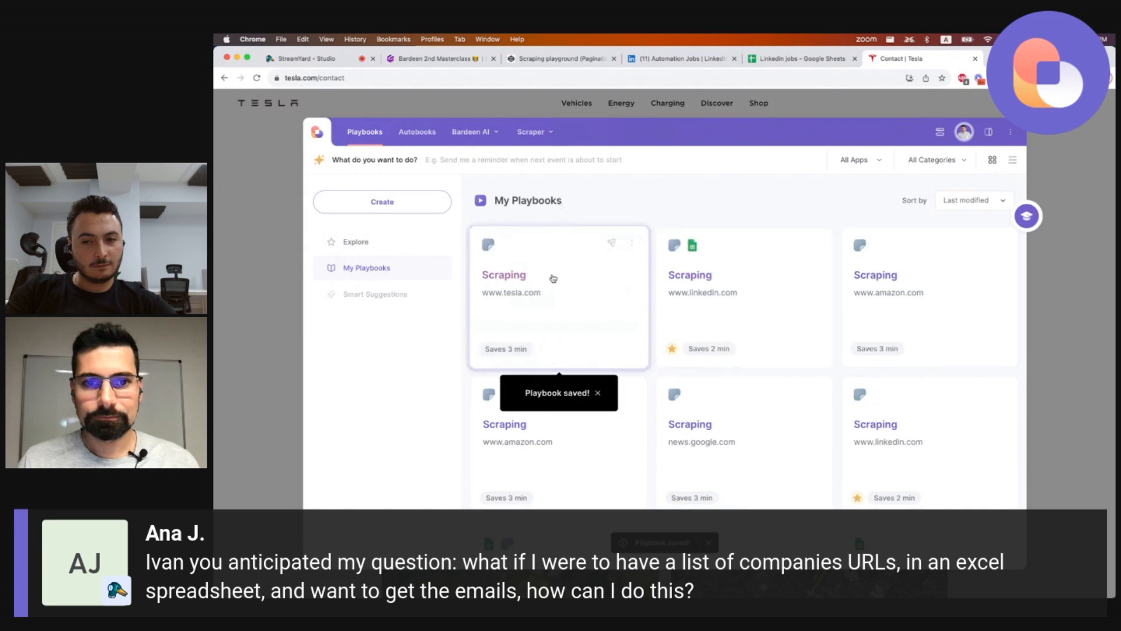
{"action": "left_click", "coordinate": [552, 277]}
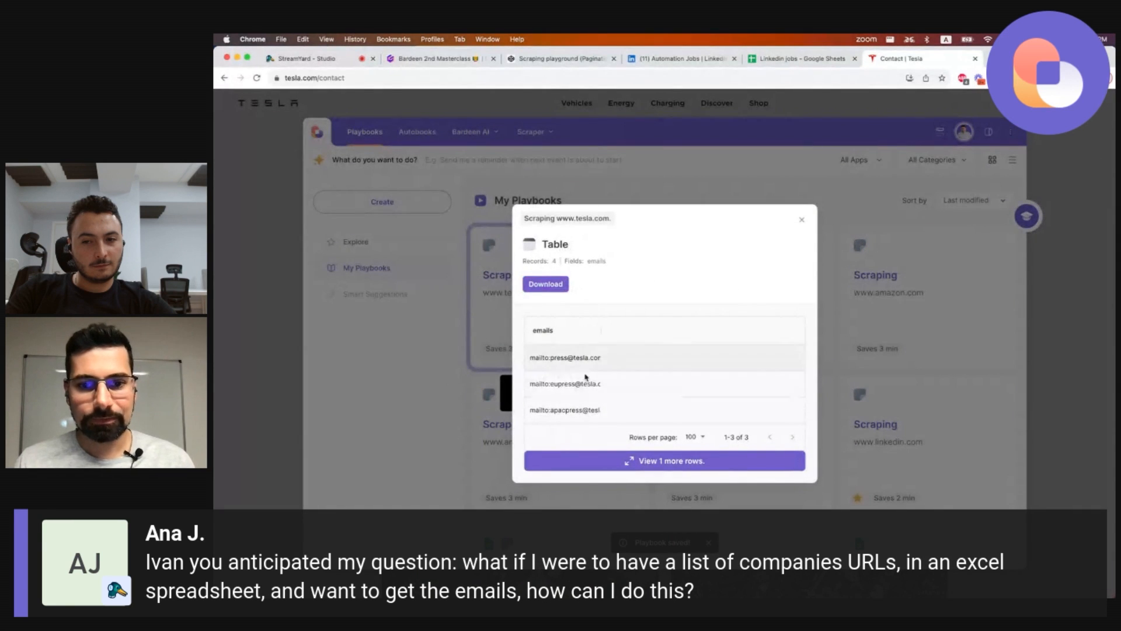
Go to bardeen.ai/contact in the current tab.
{"action": "left_click", "coordinate": [621, 77]}
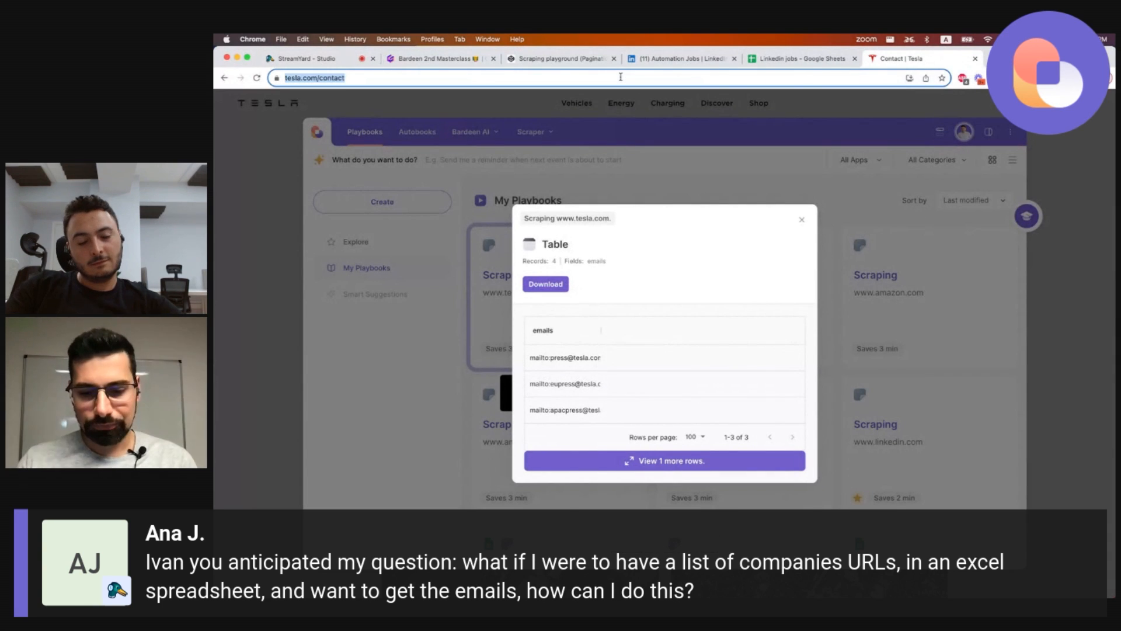
{"action": "type", "text": "bardeen.ai/con"}
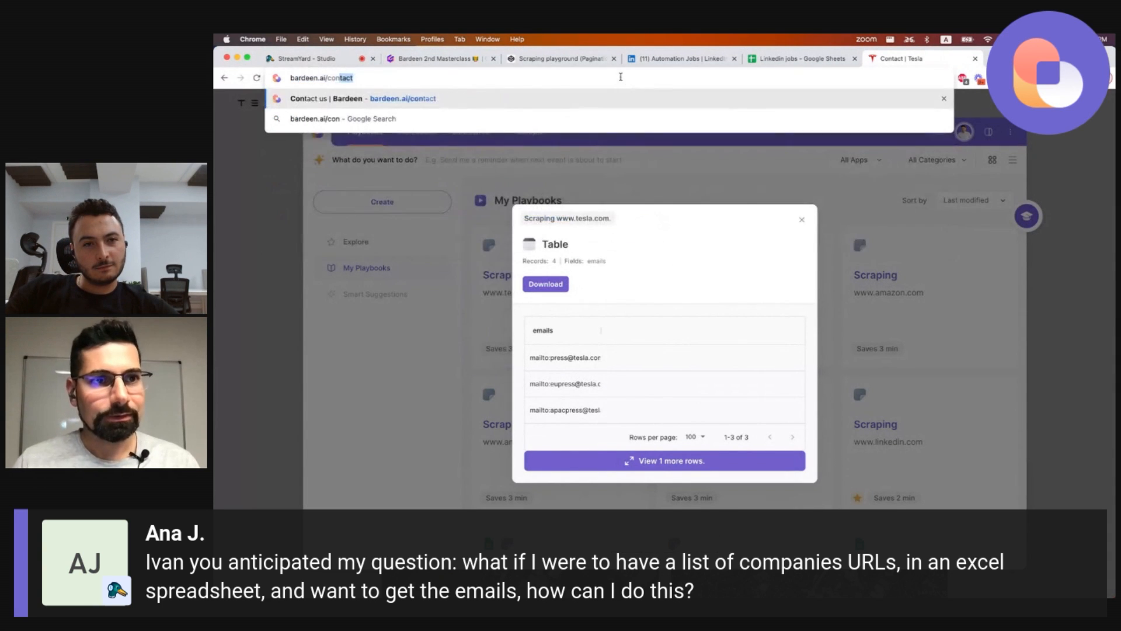
{"action": "key", "text": "Return"}
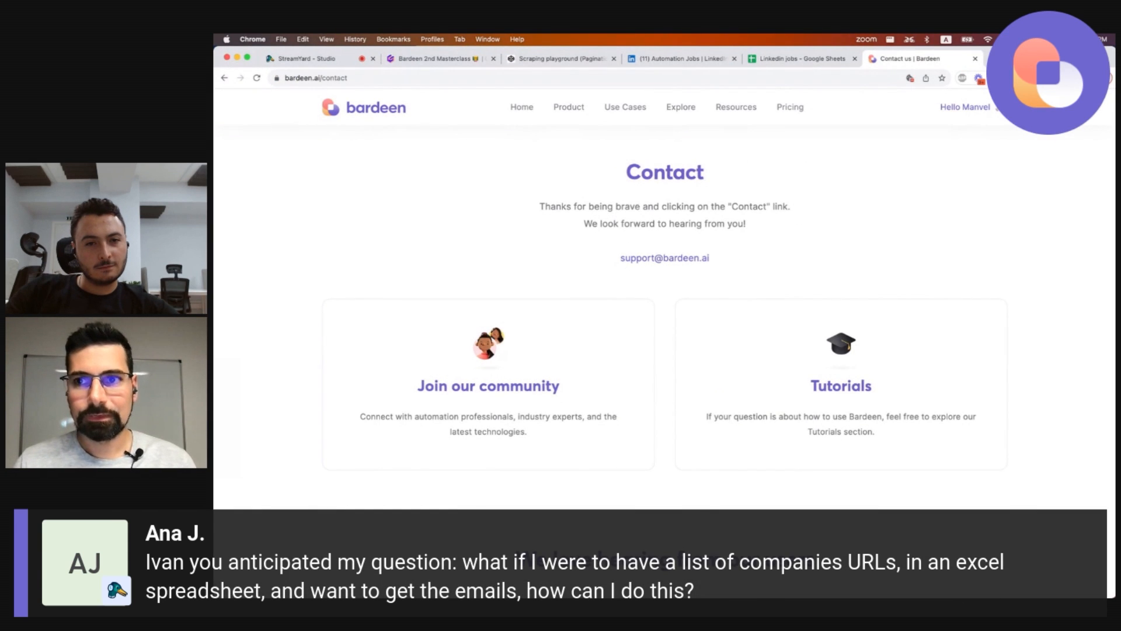
{"action": "key", "text": "alt+b"}
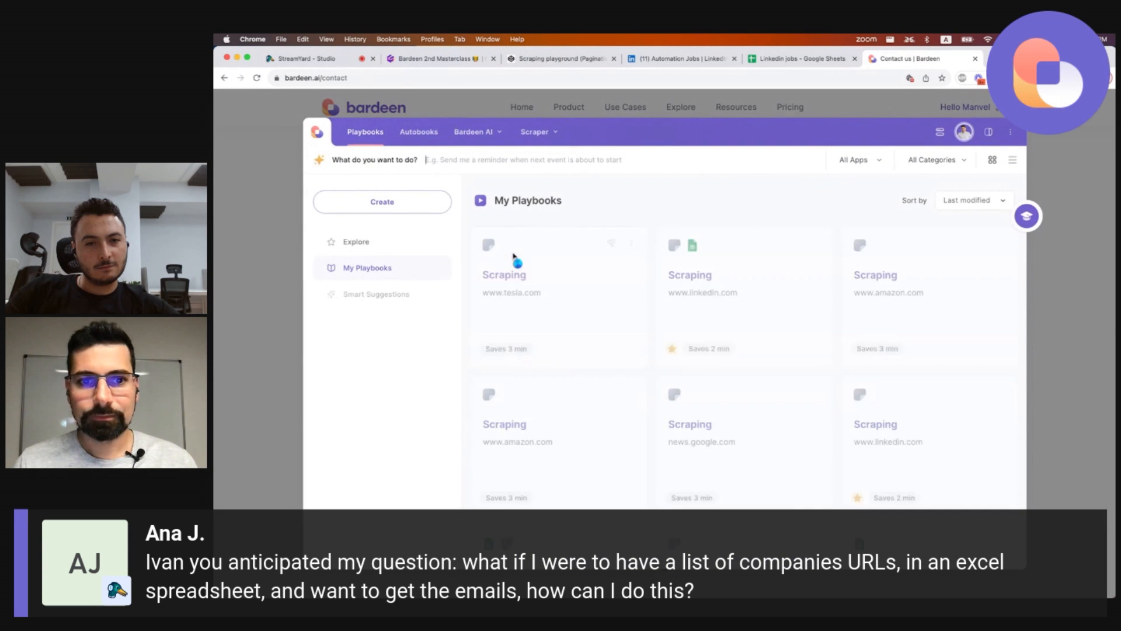
{"action": "left_click", "coordinate": [514, 257]}
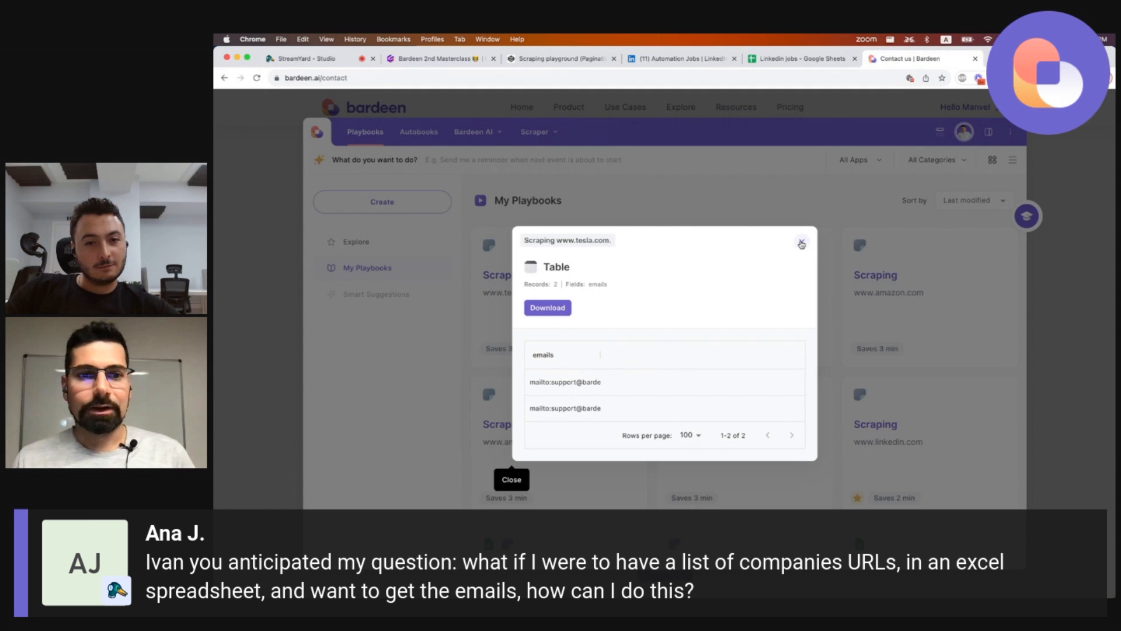
{"action": "left_click", "coordinate": [802, 244]}
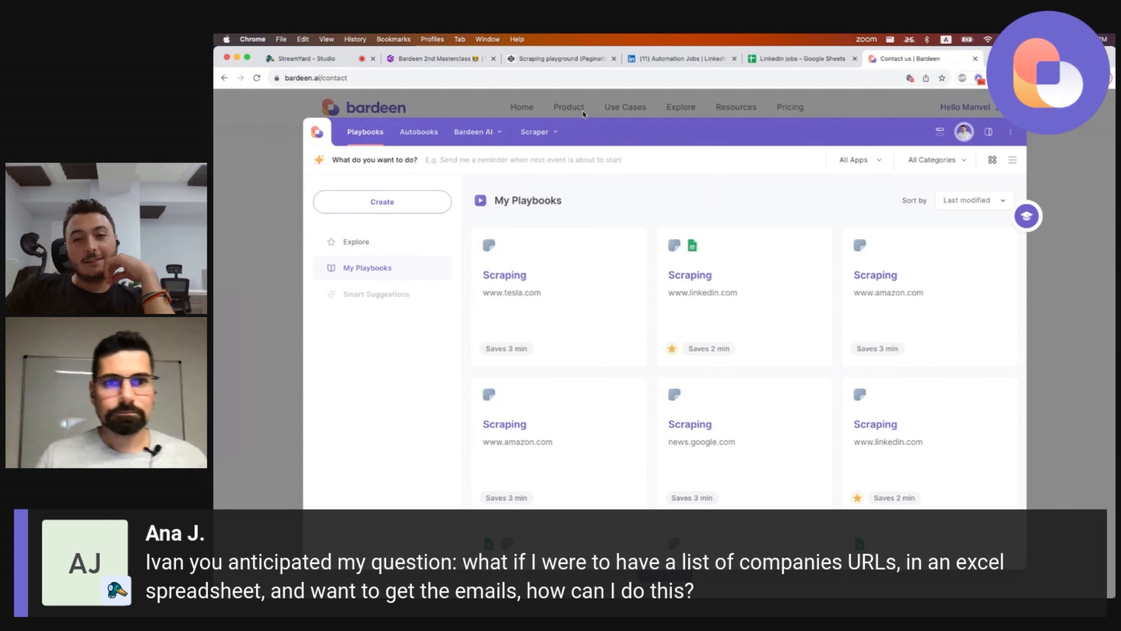
{"action": "mouse_move", "coordinate": [619, 244]}
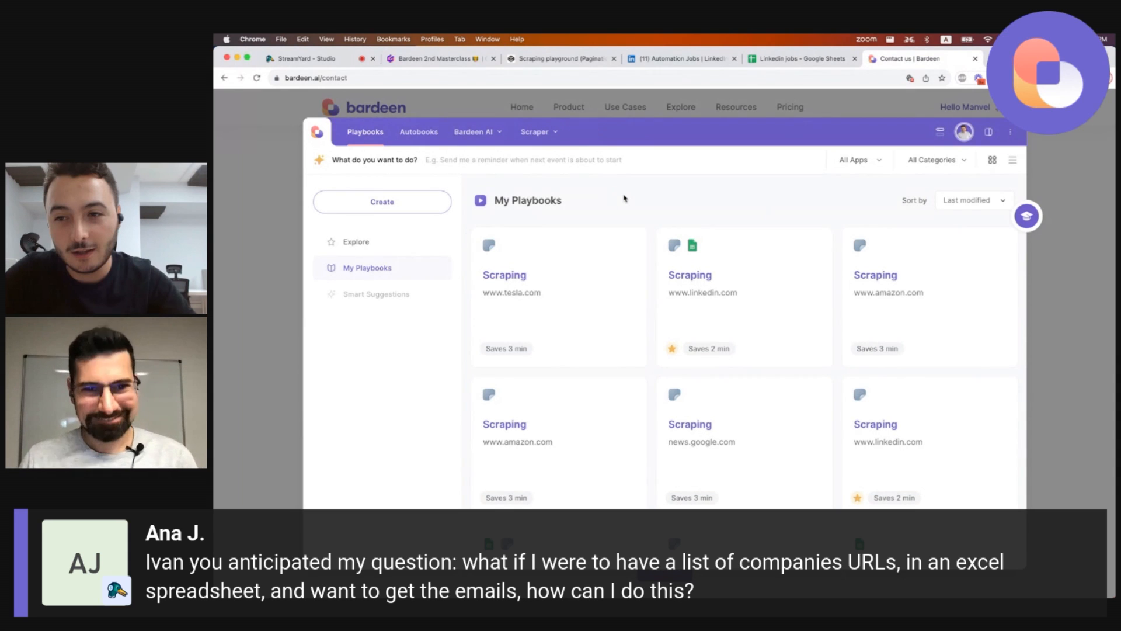
{"action": "left_click", "coordinate": [631, 243]}
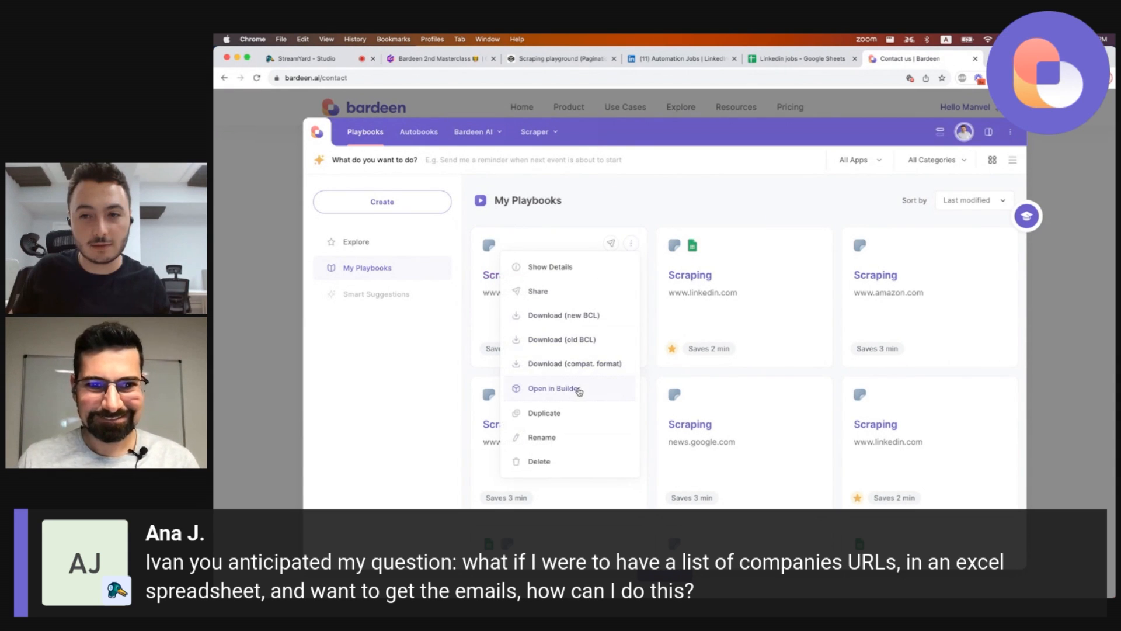
{"action": "left_click", "coordinate": [579, 389]}
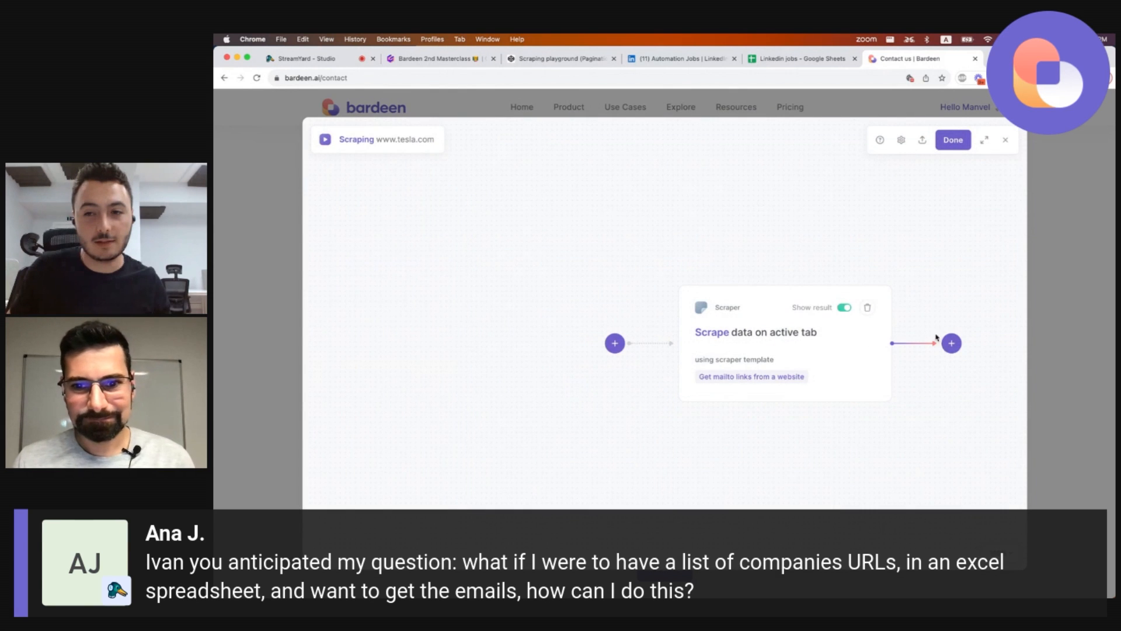
{"action": "left_click", "coordinate": [796, 362]}
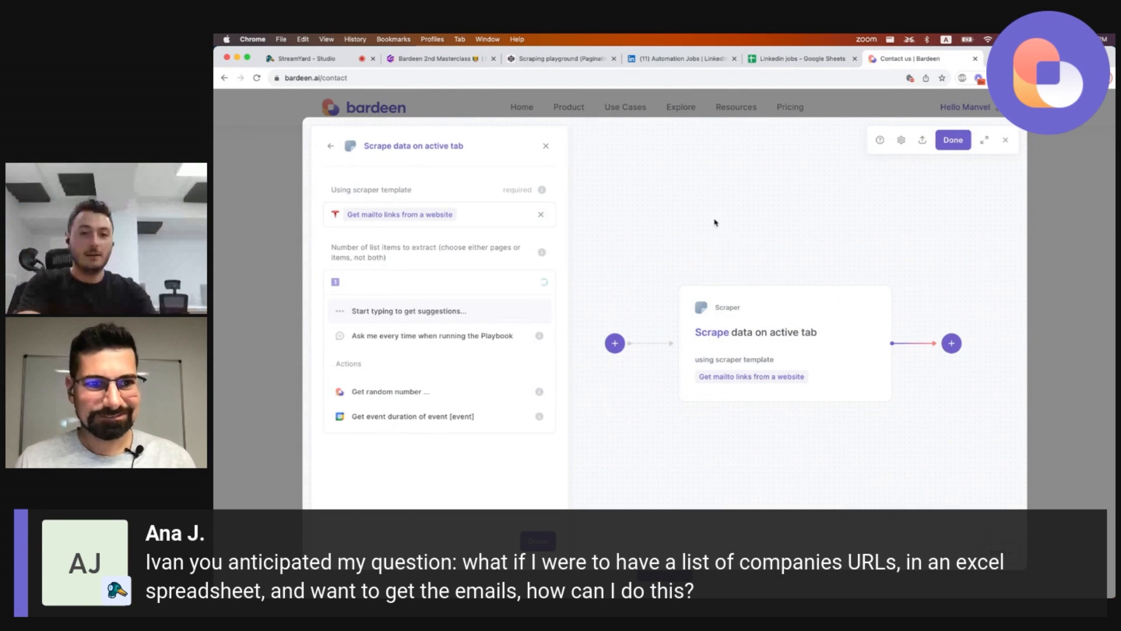
Add a 'Scrape data in the background' action after the scraper action.
{"action": "left_click", "coordinate": [951, 343]}
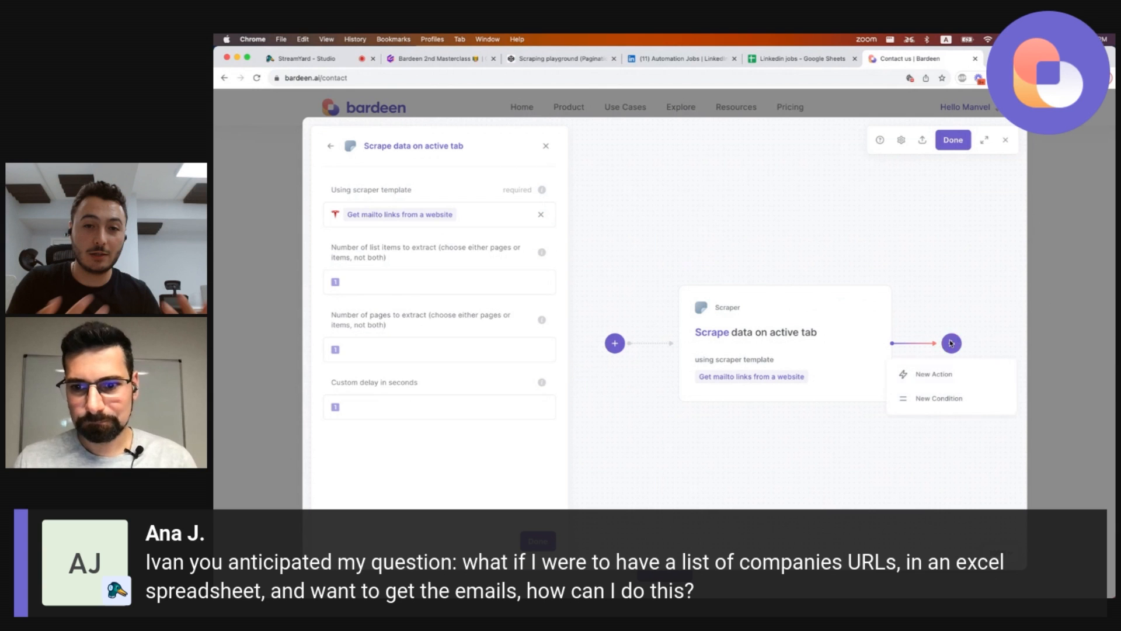
{"action": "left_click", "coordinate": [923, 377]}
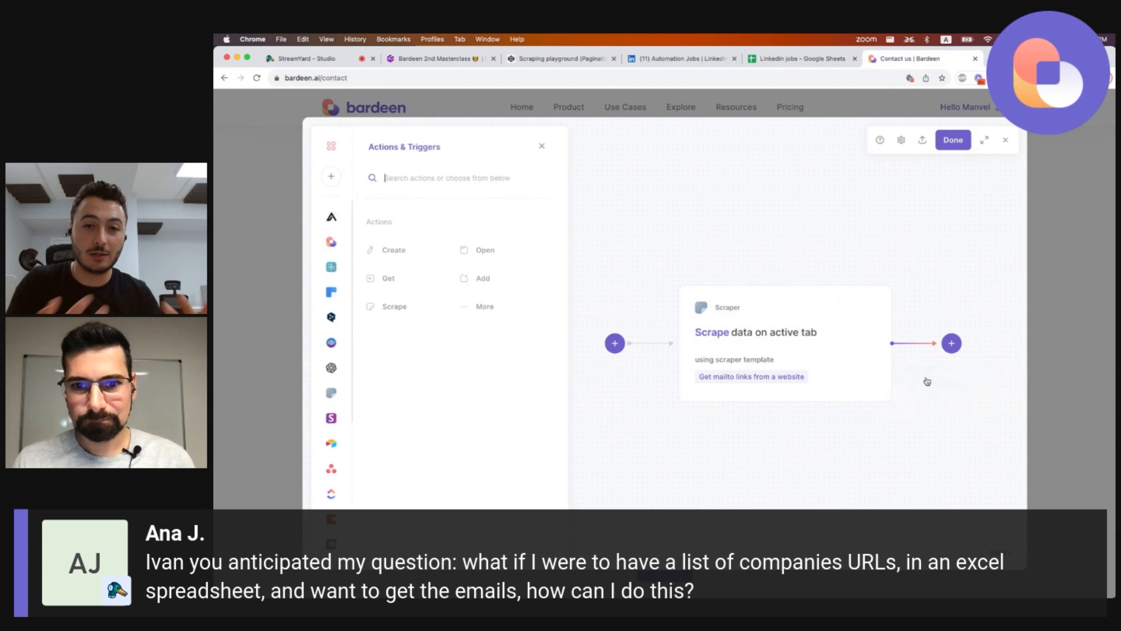
{"action": "left_click", "coordinate": [400, 307]}
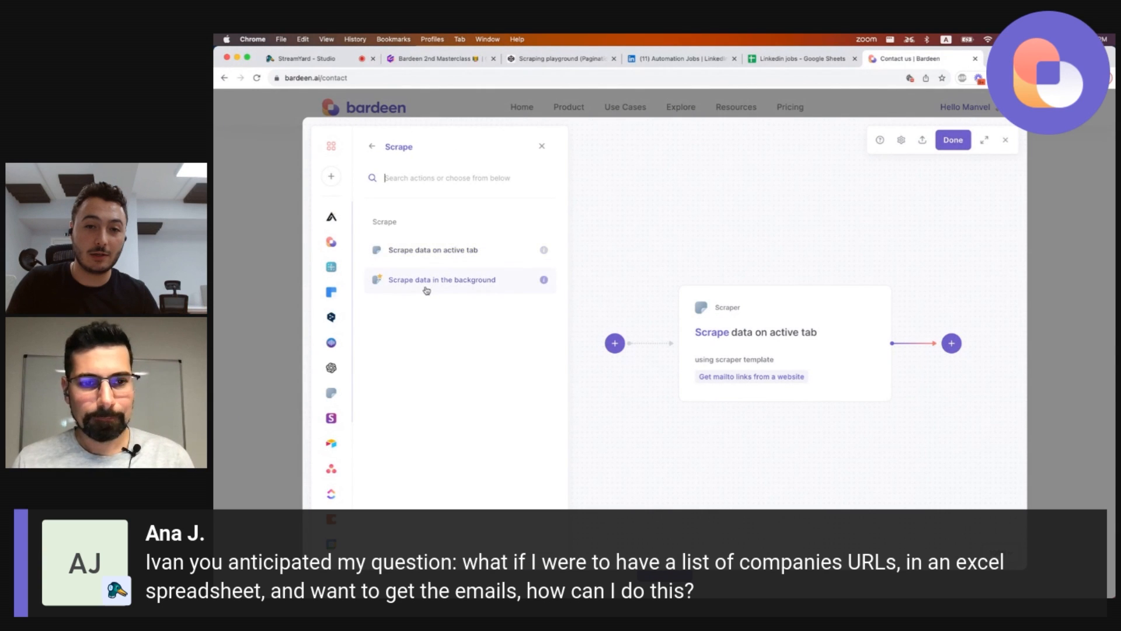
{"action": "left_click", "coordinate": [427, 286]}
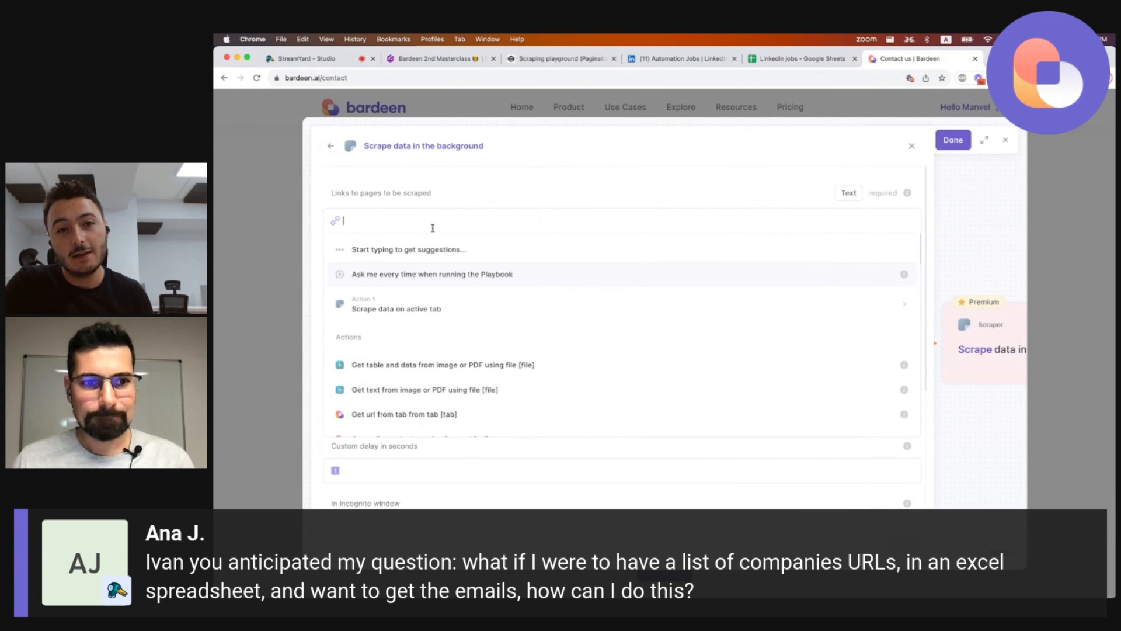
Set the links to be scraped to ask for a 'url' input each time the playbook runs.
{"action": "left_click", "coordinate": [408, 270]}
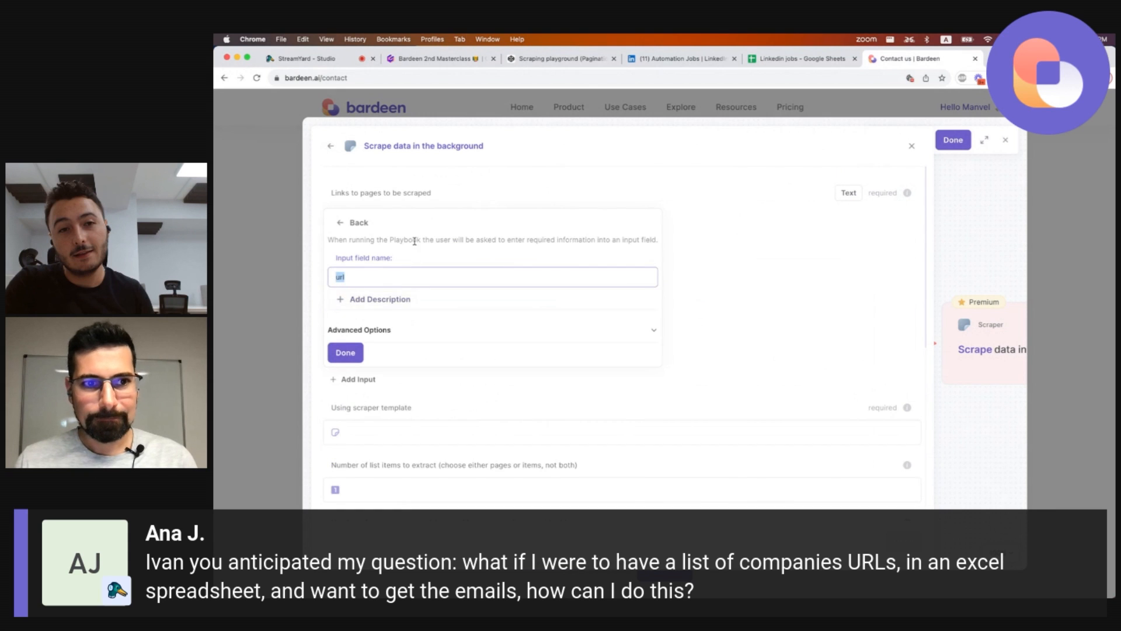
{"action": "left_click", "coordinate": [432, 195]}
{"action": "left_click", "coordinate": [401, 274]}
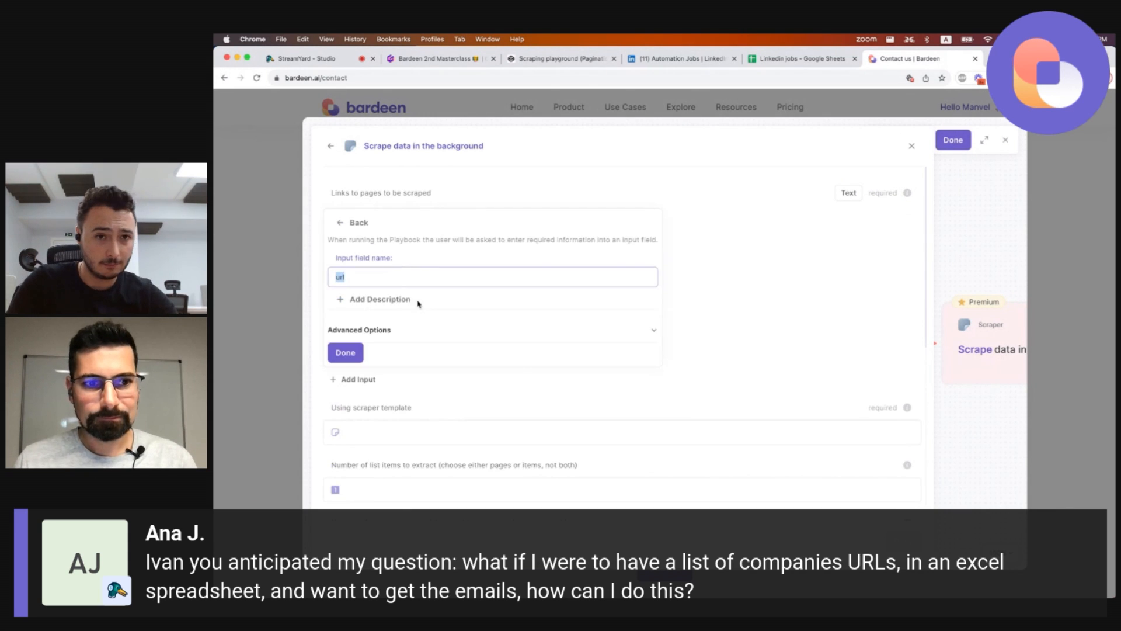
{"action": "left_click", "coordinate": [348, 350]}
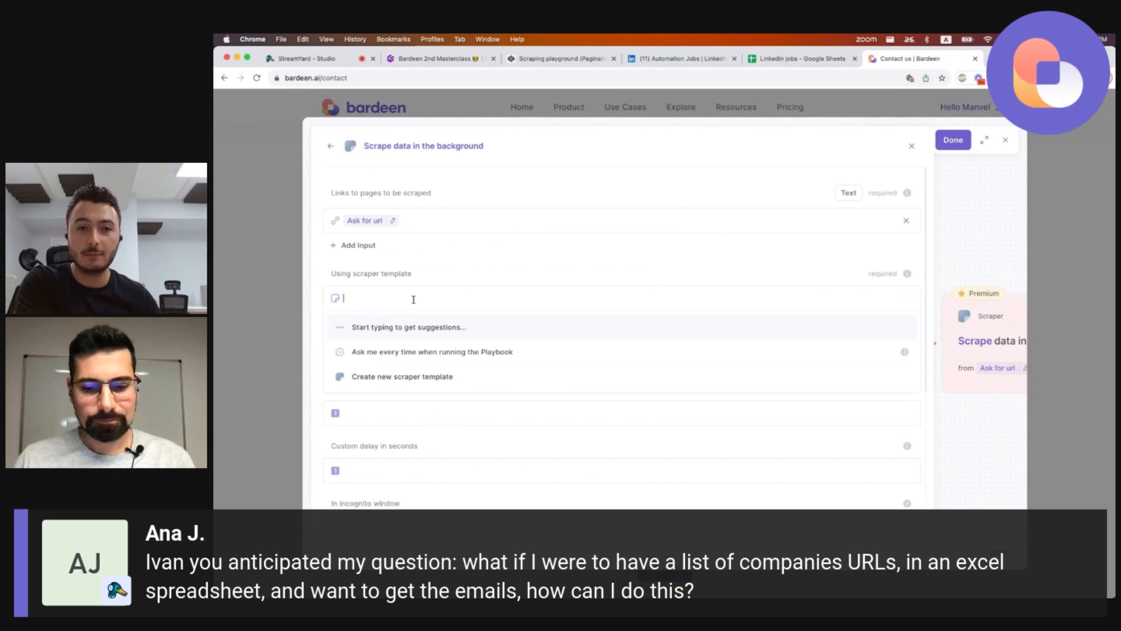
Choose the 'Get mailto links from a website' scraper template for the background scraper.
{"action": "type", "text": "mailto"}
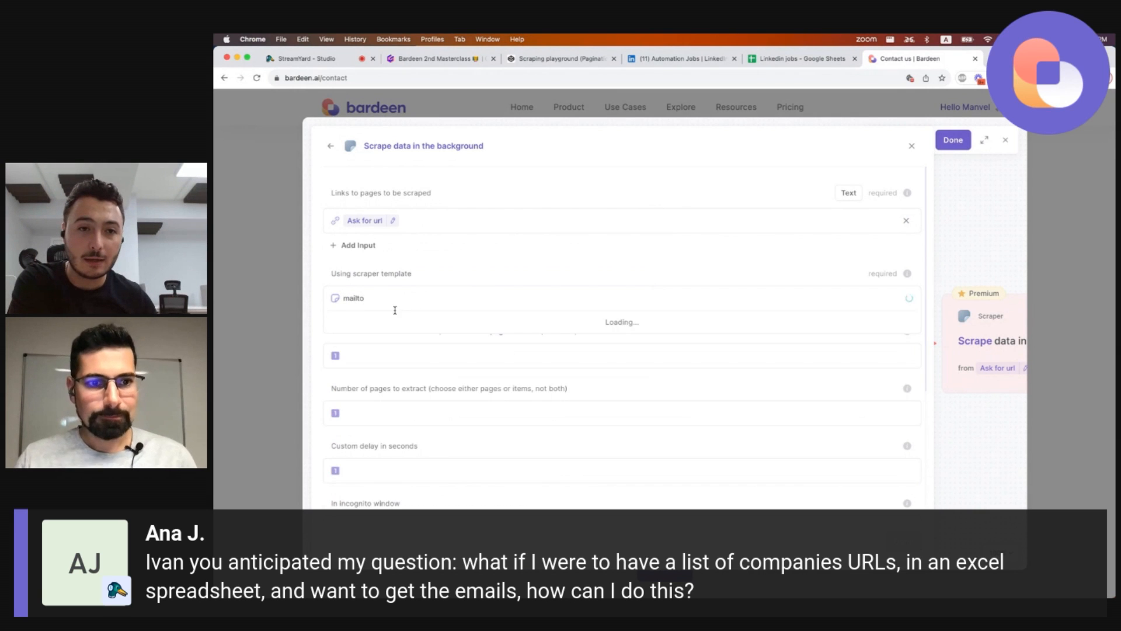
{"action": "left_click", "coordinate": [409, 327]}
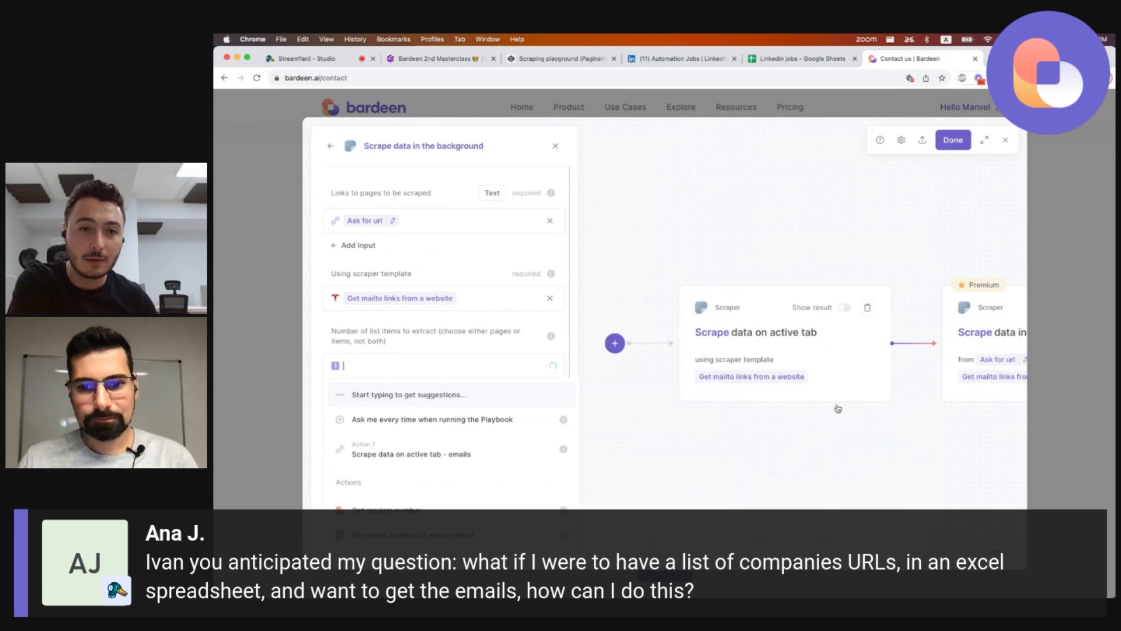
Delete the 'Scrape data on active tab' action and open the action picker before the background scraper.
{"action": "left_click", "coordinate": [868, 310]}
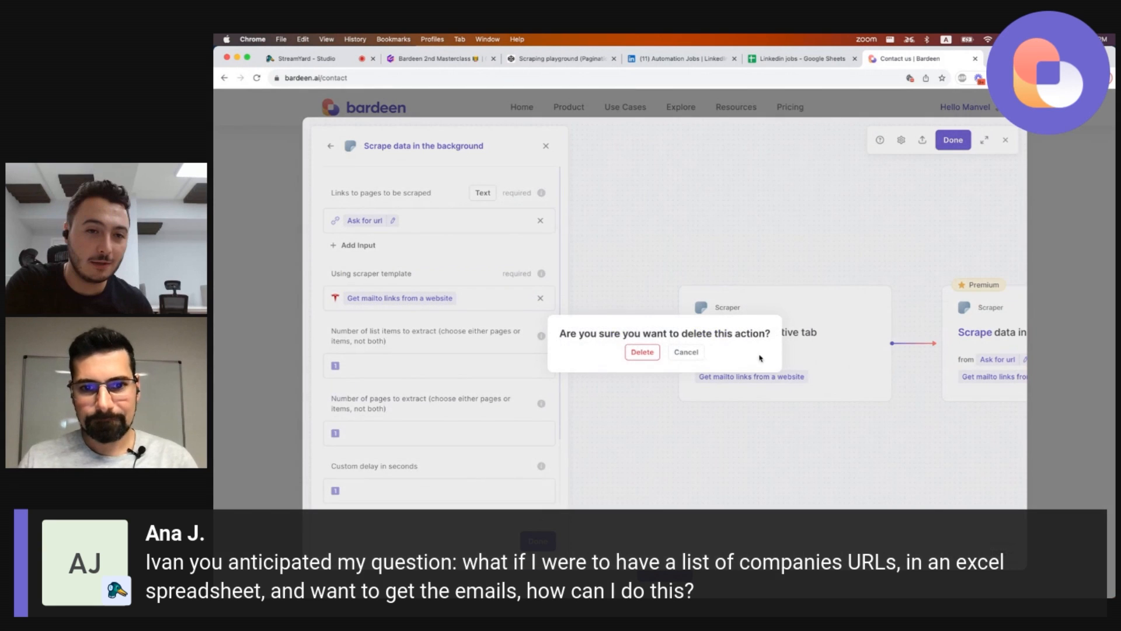
{"action": "left_click", "coordinate": [636, 355]}
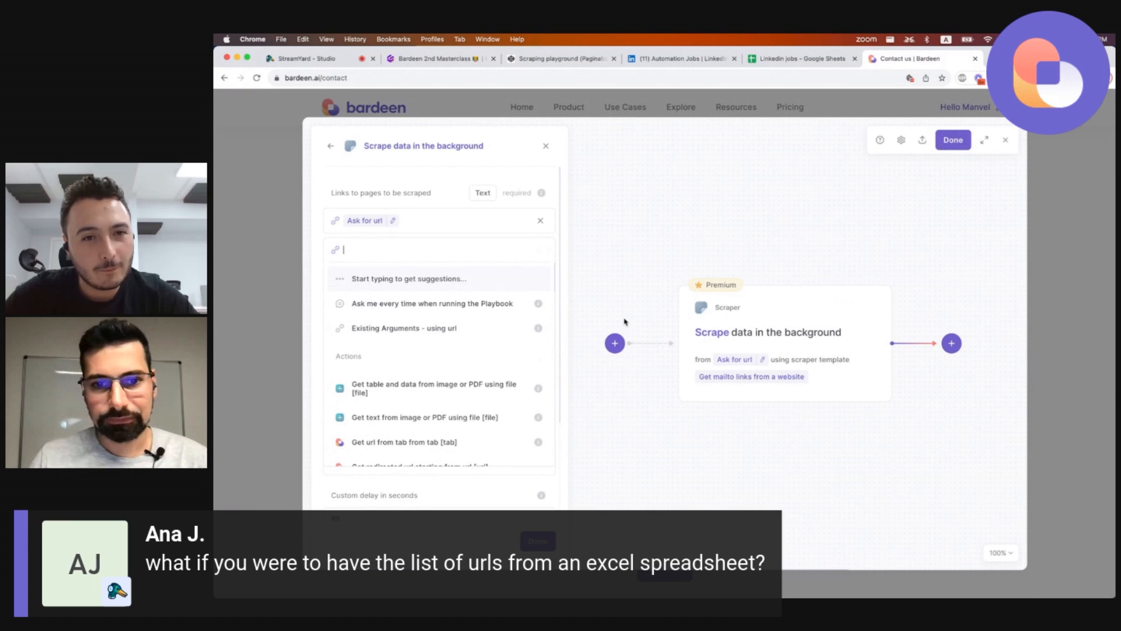
{"action": "left_click", "coordinate": [613, 344]}
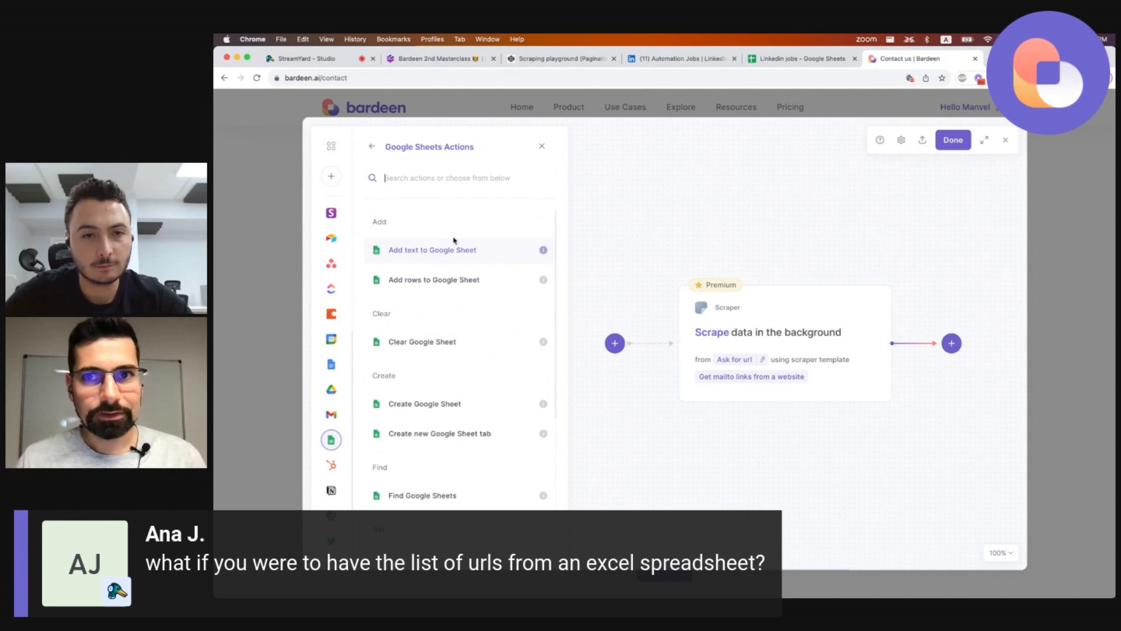
In the Linkedin jobs spreadsheet, clear all contents and enter the header 'Websites' in cell A1.
{"action": "left_click", "coordinate": [800, 58]}
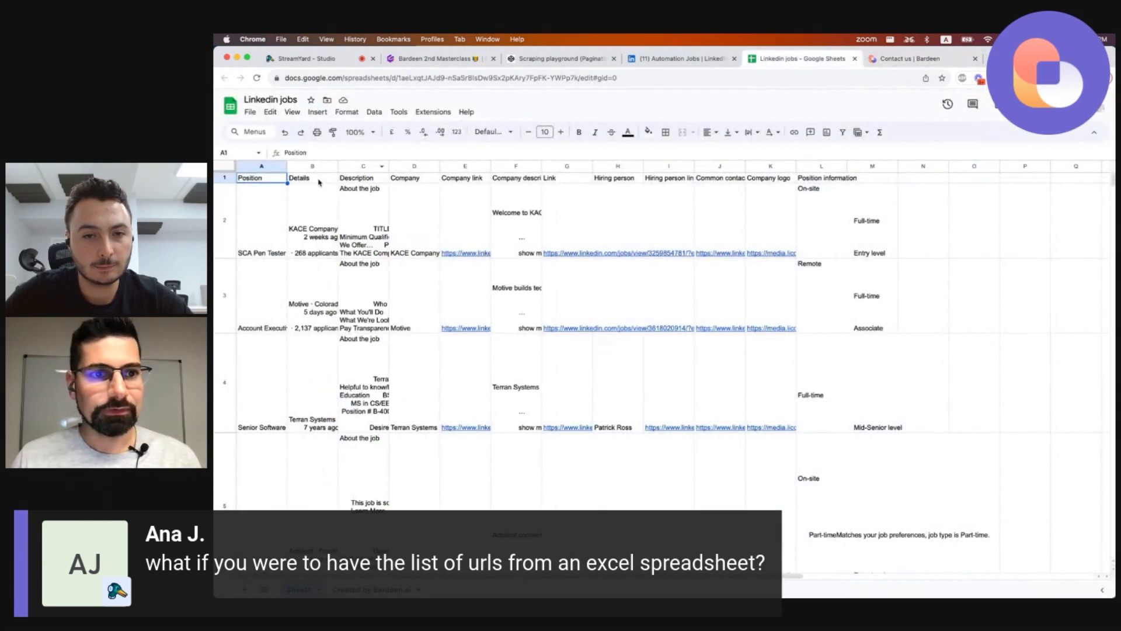
{"action": "key", "text": "super+a"}
{"action": "key", "text": "BackSpace"}
{"action": "left_click", "coordinate": [269, 179]}
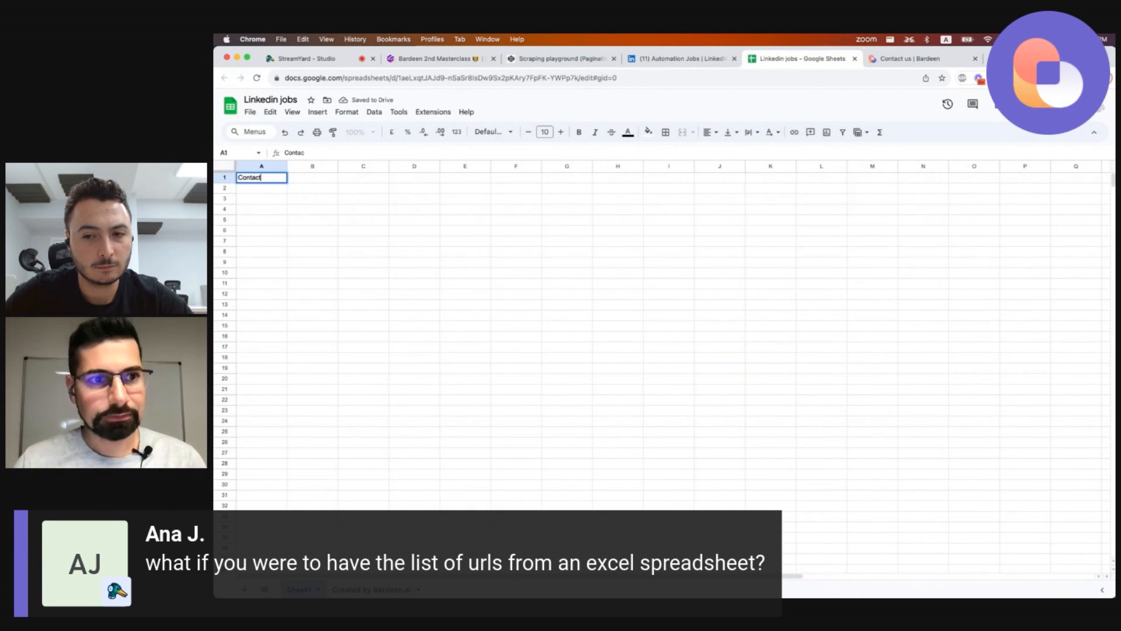
{"action": "key", "text": "BackSpace"}
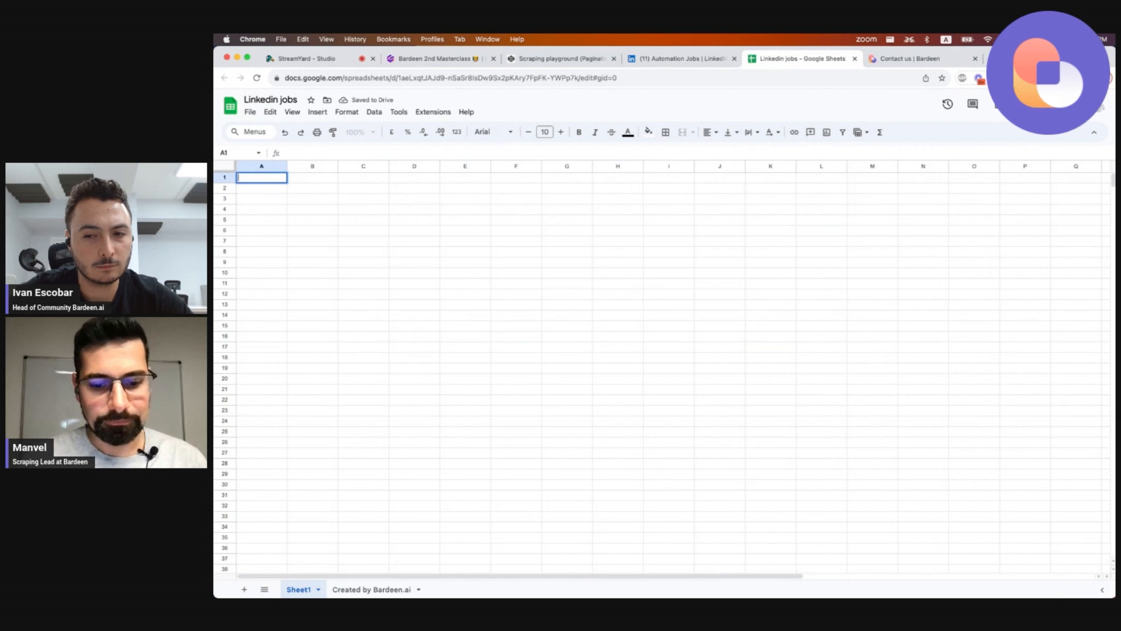
{"action": "type", "text": "Websites"}
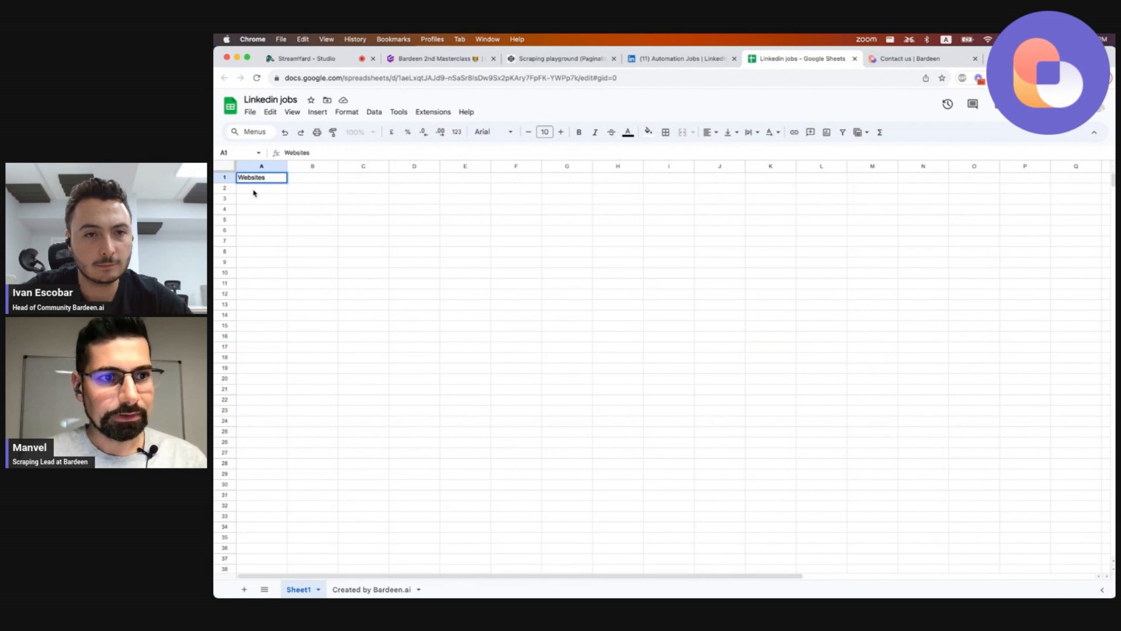
{"action": "key", "text": "Return"}
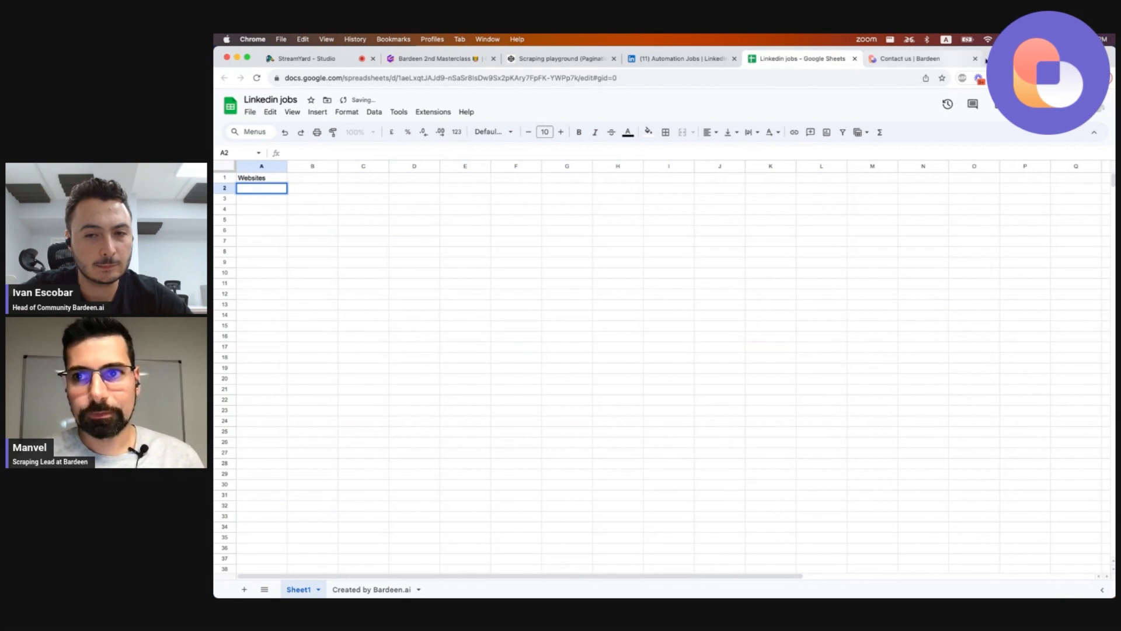
Open tesla.com/contact in a new tab, copy its URL, and paste it into cell A2 under Websites.
{"action": "key", "text": "super+t"}
{"action": "type", "text": "tes"}
{"action": "key", "text": "Return"}
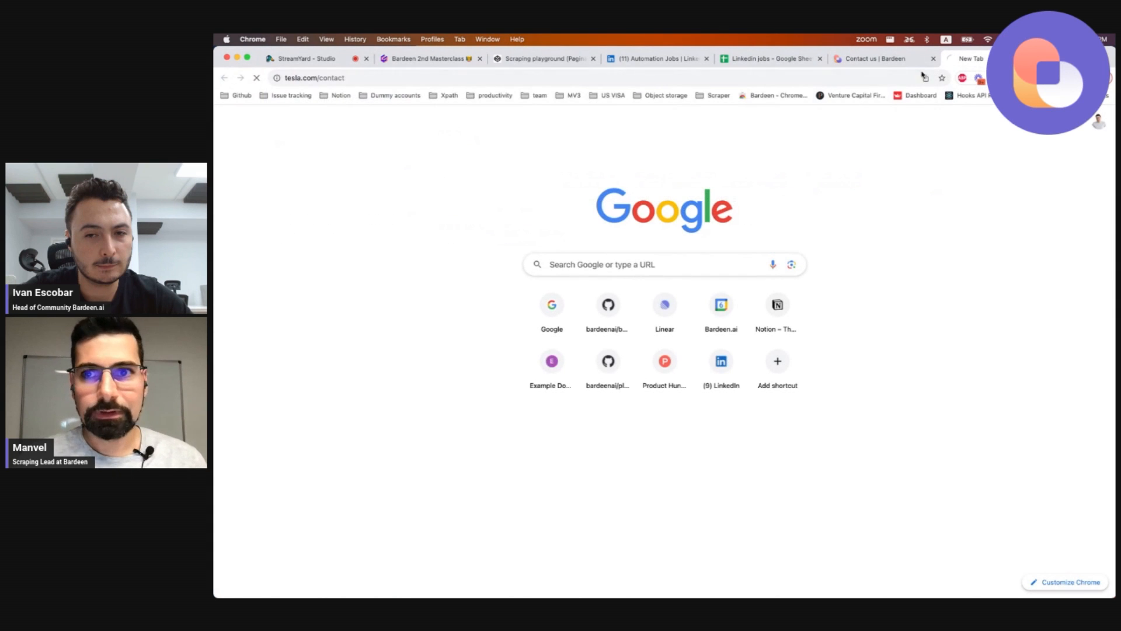
{"action": "left_click", "coordinate": [892, 77]}
{"action": "key", "text": "super+c"}
{"action": "left_click", "coordinate": [786, 56]}
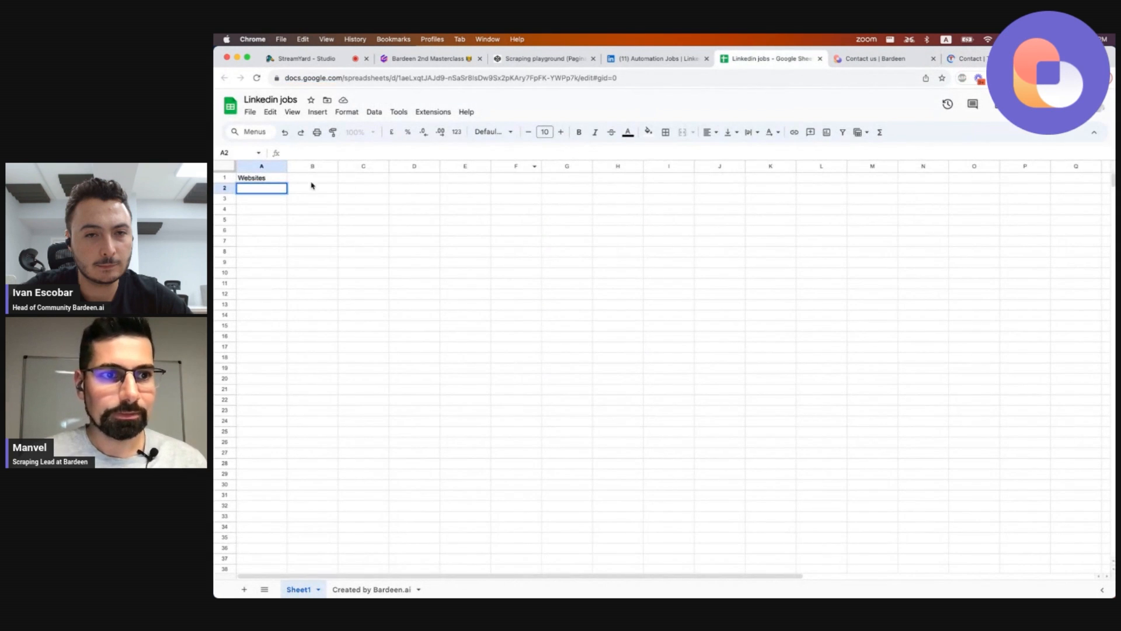
{"action": "key", "text": "super+v"}
{"action": "left_click", "coordinate": [261, 199]}
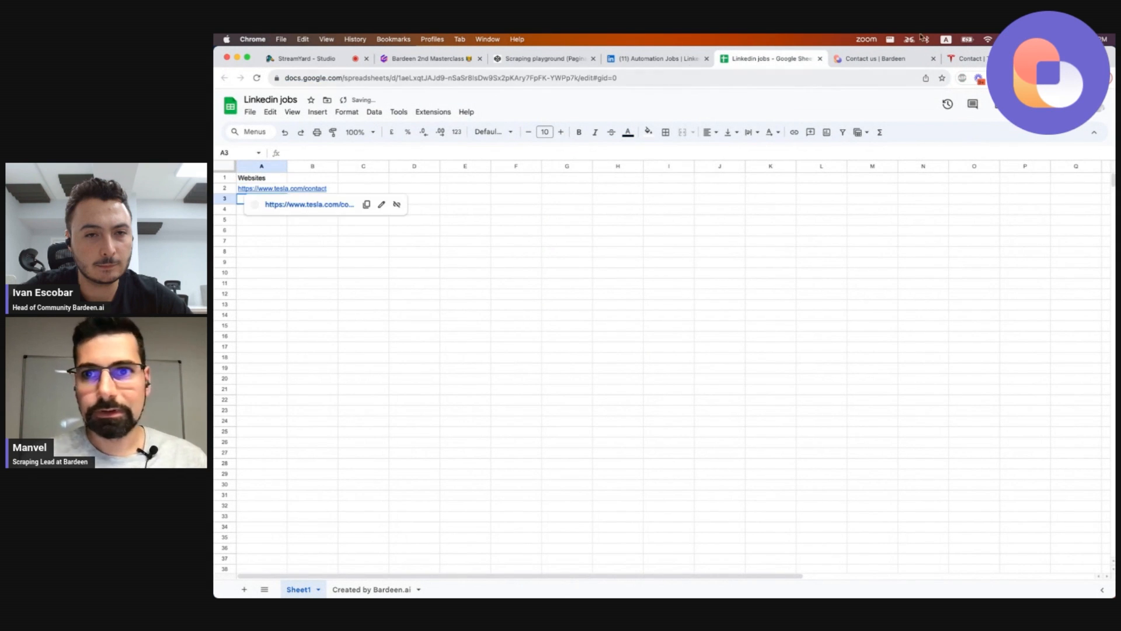
Return to the playbook builder and add a 'Get table from Google Sheet' action before the scraper.
{"action": "left_click", "coordinate": [674, 59]}
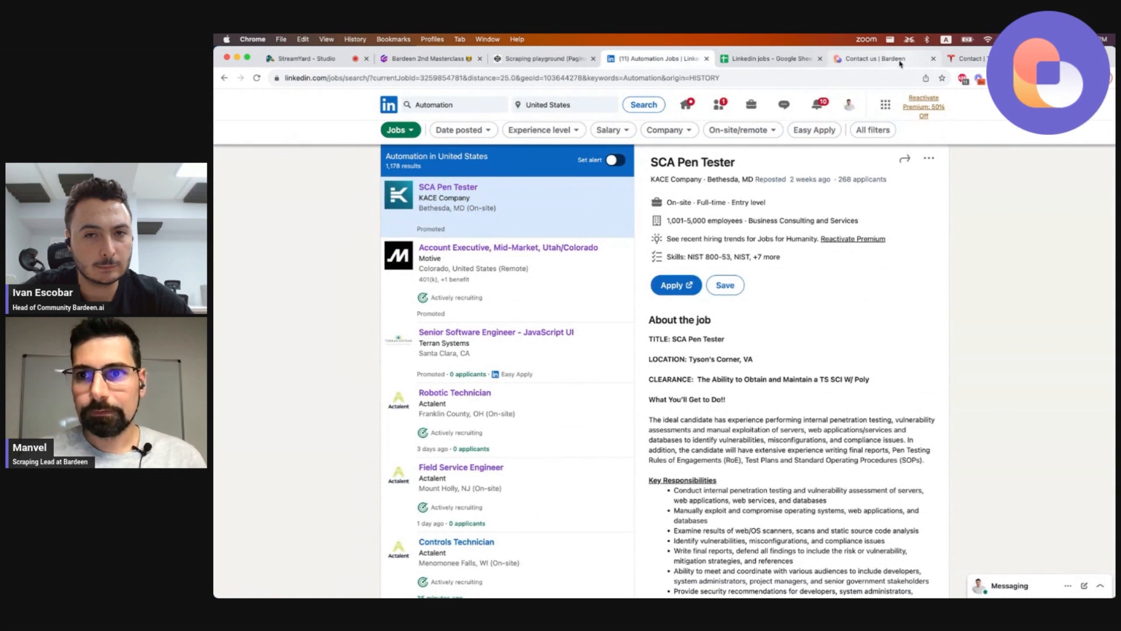
{"action": "left_click", "coordinate": [876, 59]}
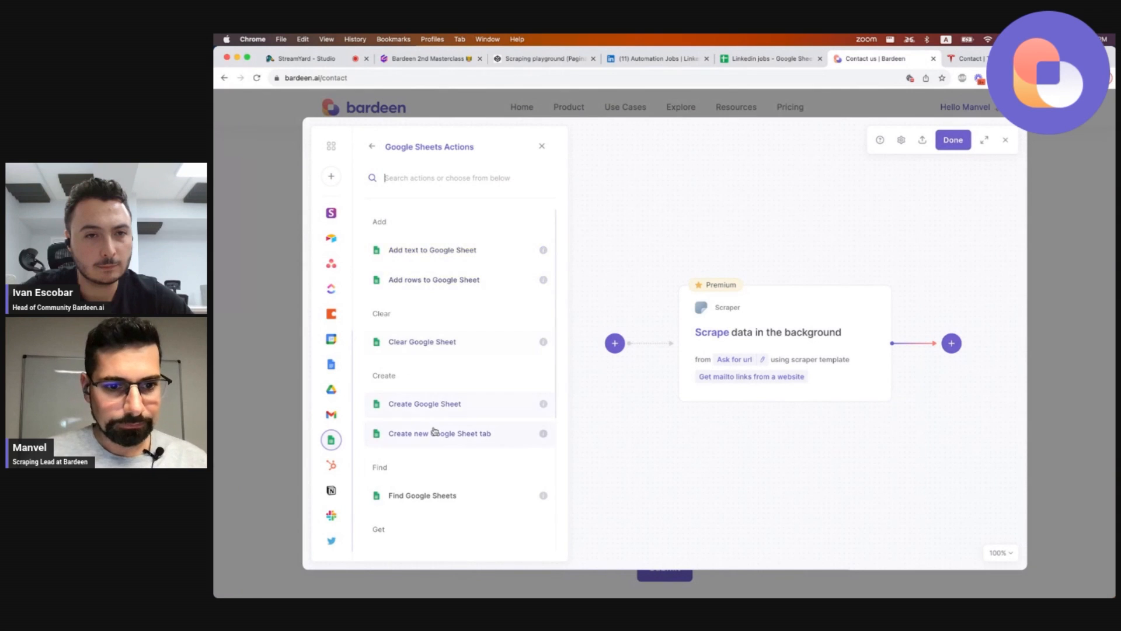
{"action": "scroll", "coordinate": [437, 432], "scroll_direction": "down", "scroll_amount": 3}
{"action": "scroll", "coordinate": [435, 431], "scroll_direction": "down", "scroll_amount": 1}
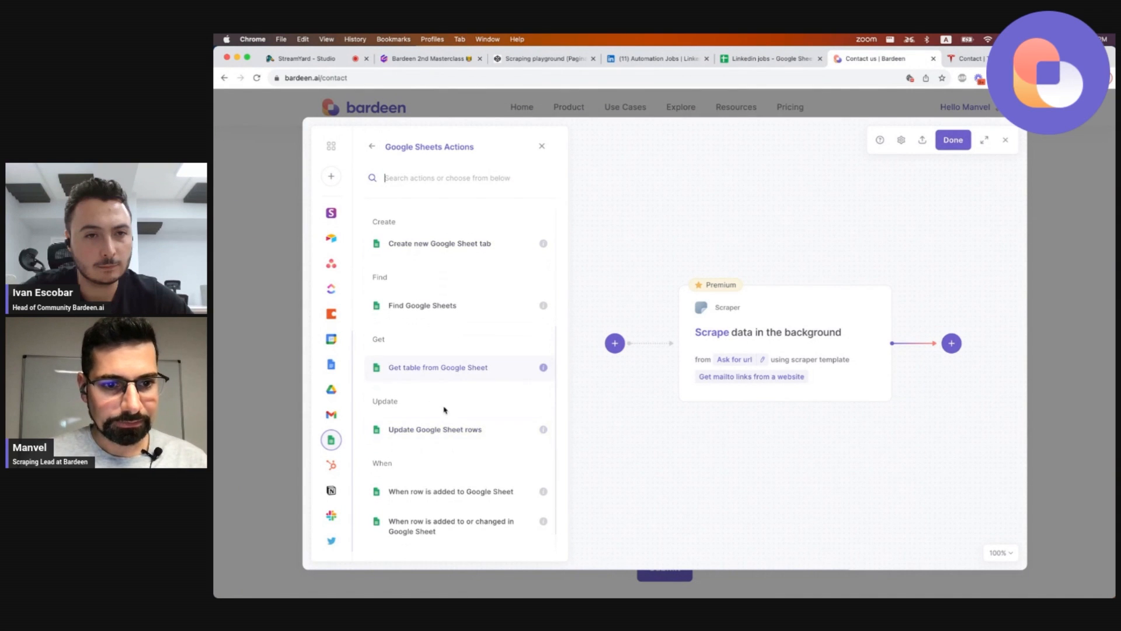
{"action": "left_click", "coordinate": [445, 367]}
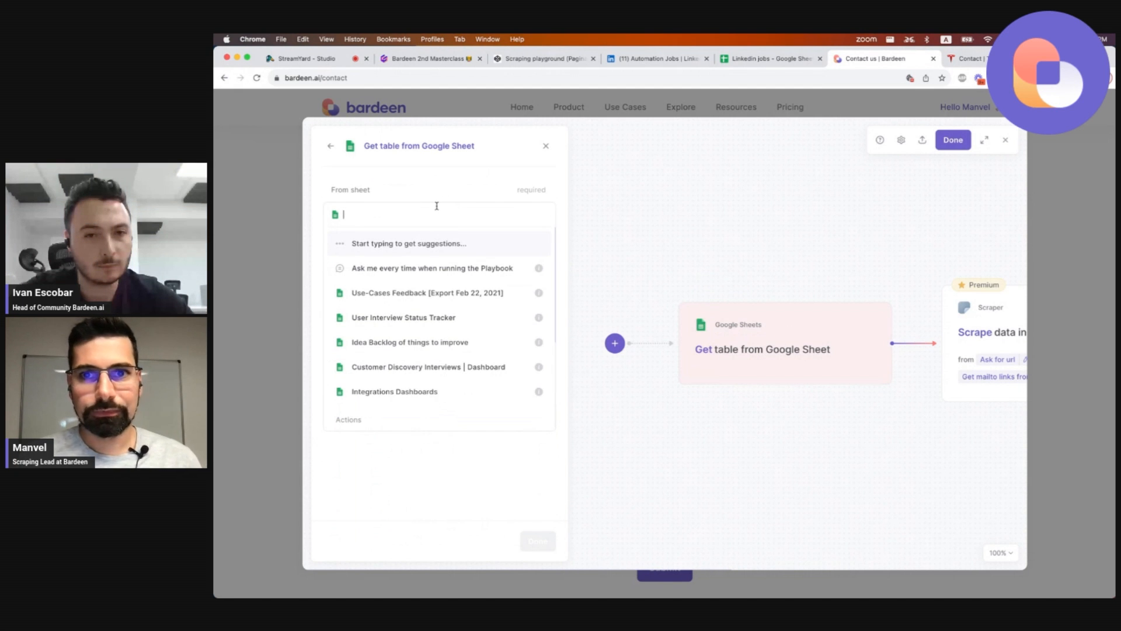
Set the Get table action's source sheet to 'Linkedin jobs'.
{"action": "key", "text": "super+v"}
{"action": "key", "text": "super+a"}
{"action": "type", "text": "Lin"}
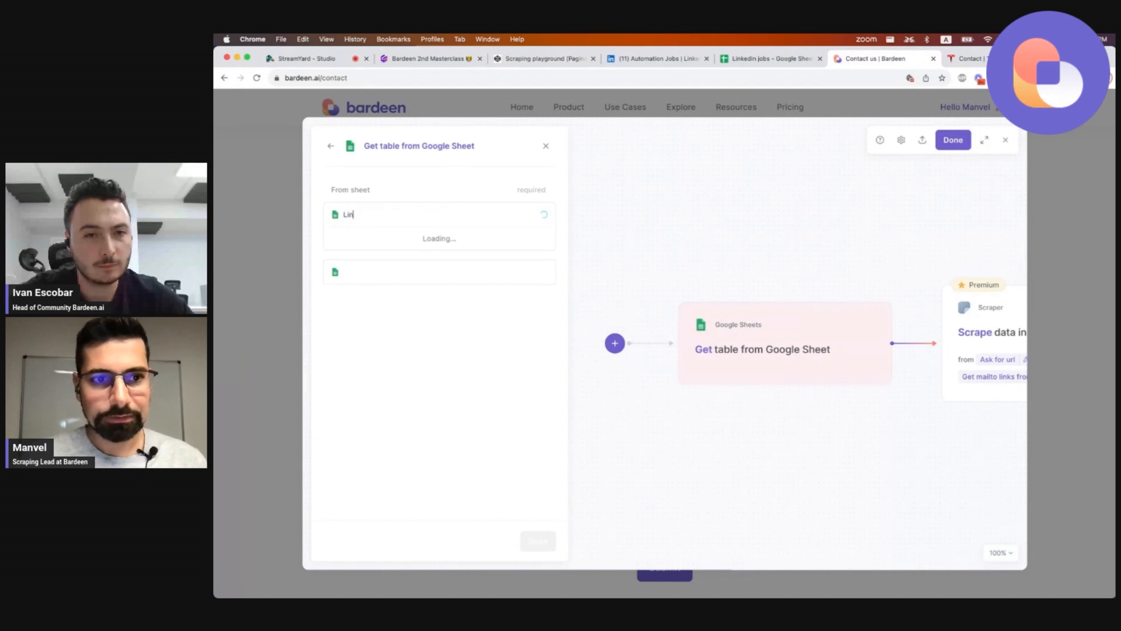
{"action": "type", "text": "kedin jobs"}
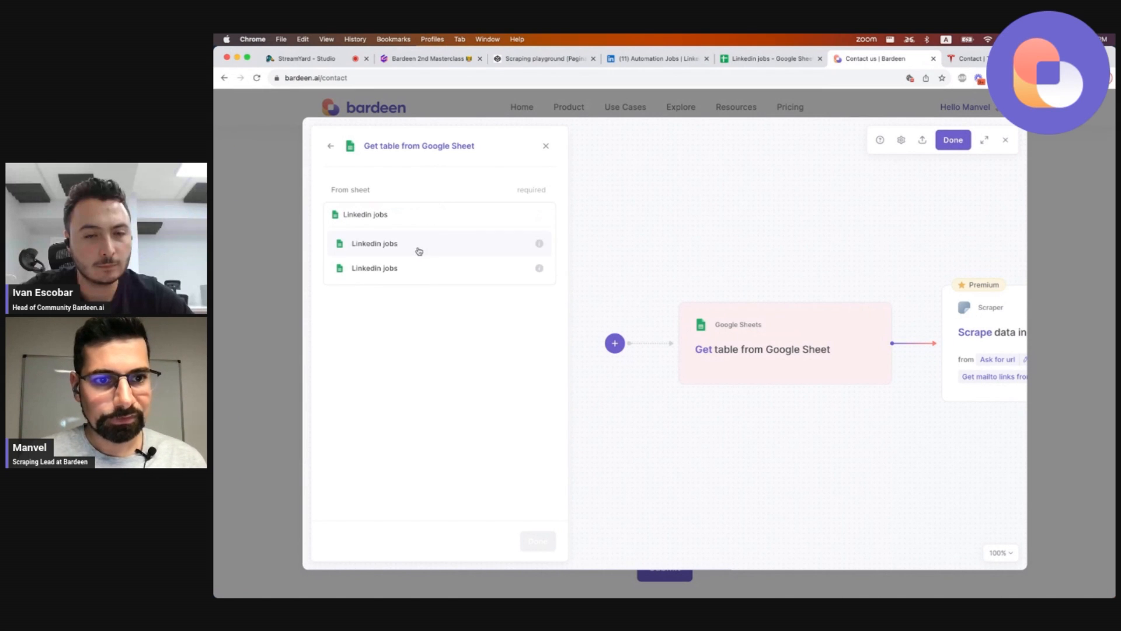
{"action": "left_click", "coordinate": [419, 248]}
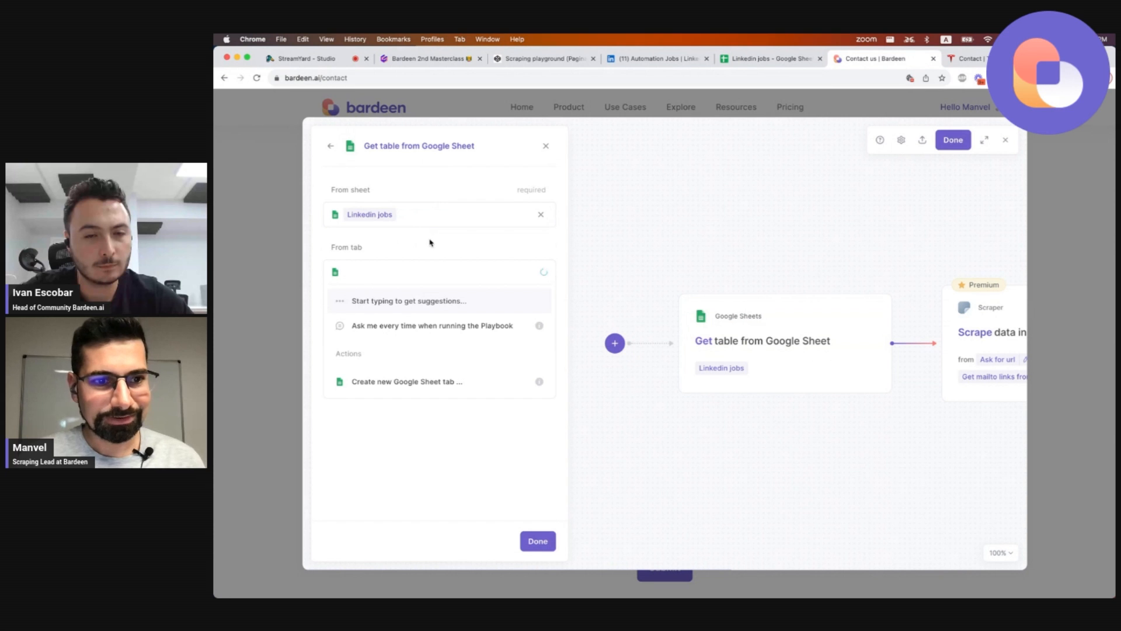
{"action": "left_click", "coordinate": [908, 413]}
Set the background scraper's links to the sheet table's 'Linkedin company url' field, replacing the url input.
{"action": "scroll", "coordinate": [902, 412], "scroll_direction": "right", "scroll_amount": 2}
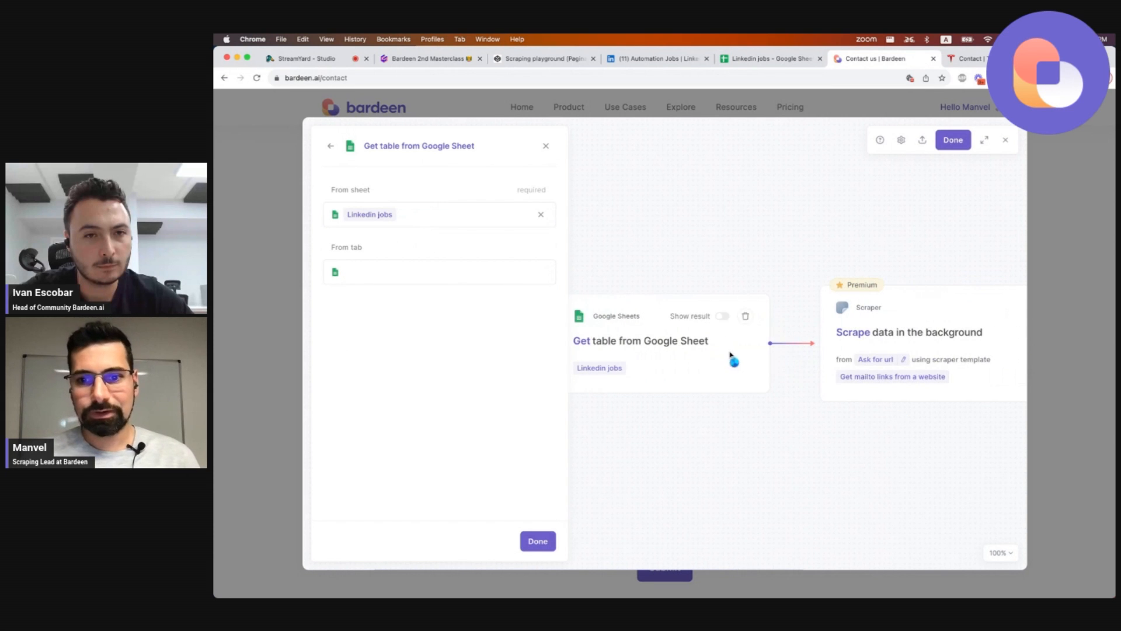
{"action": "left_click", "coordinate": [908, 334]}
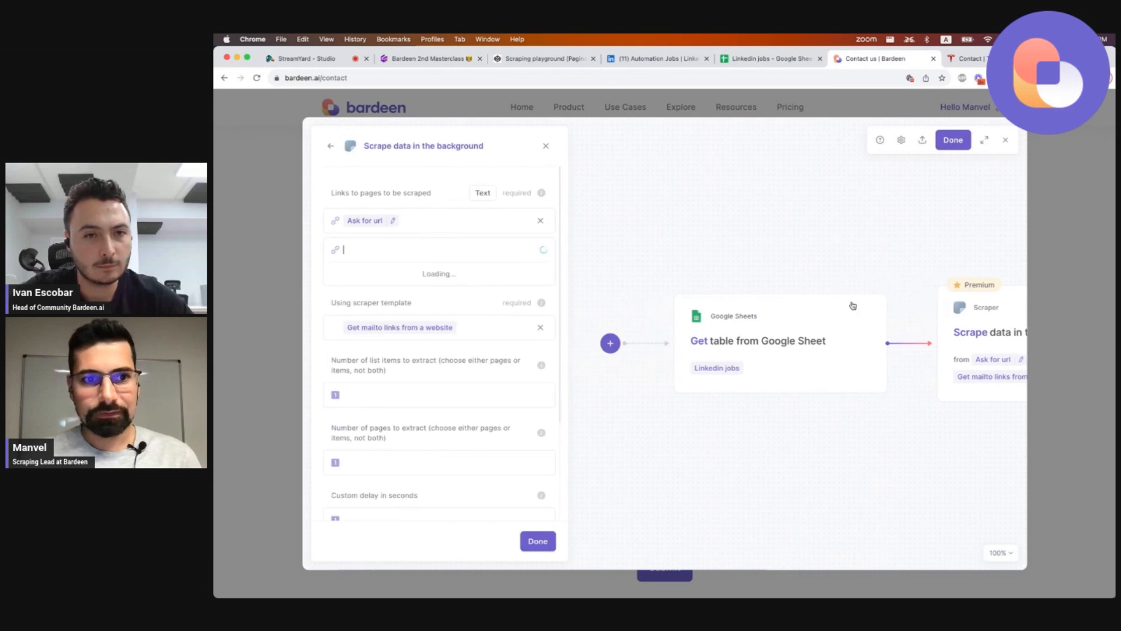
{"action": "left_click", "coordinate": [542, 220]}
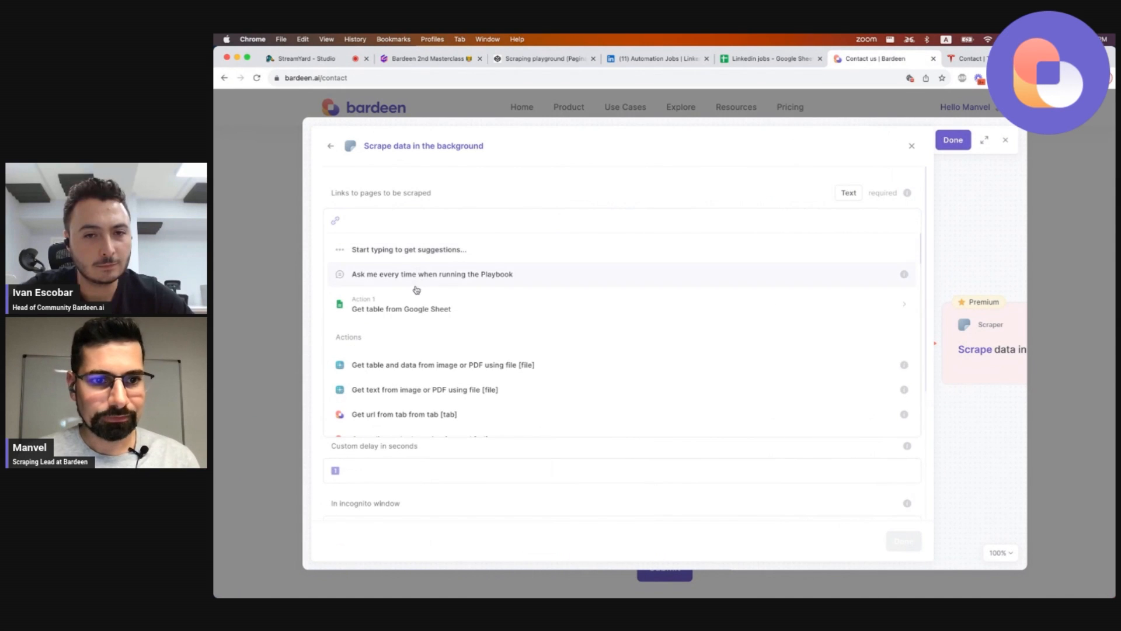
{"action": "left_click", "coordinate": [410, 304]}
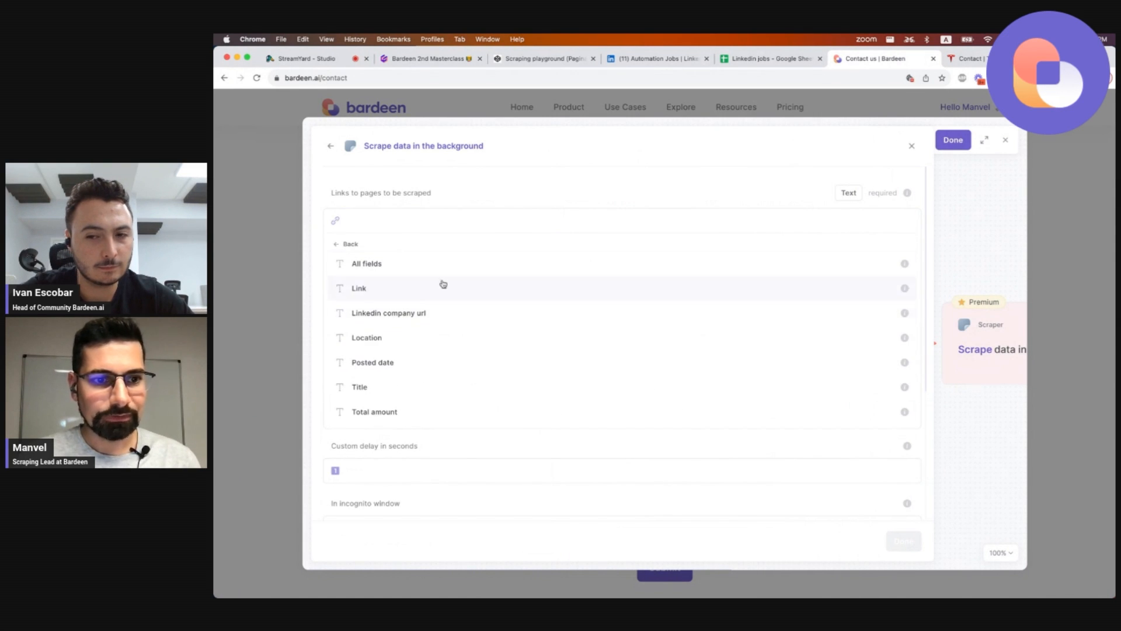
{"action": "left_click", "coordinate": [413, 315]}
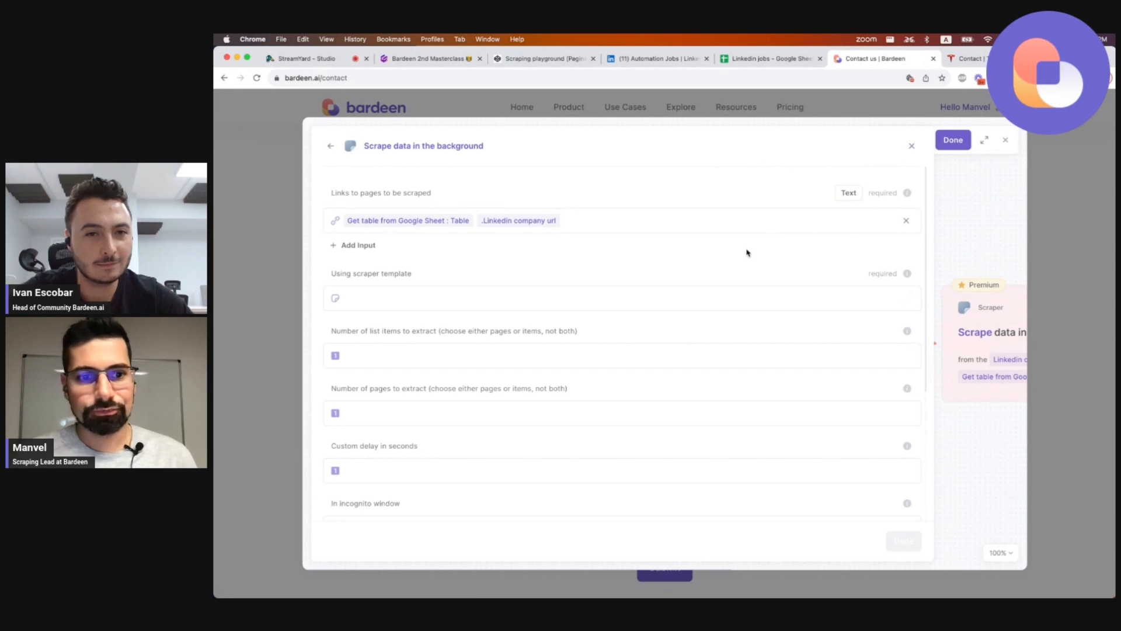
{"action": "scroll", "coordinate": [742, 253], "scroll_direction": "down", "scroll_amount": 4}
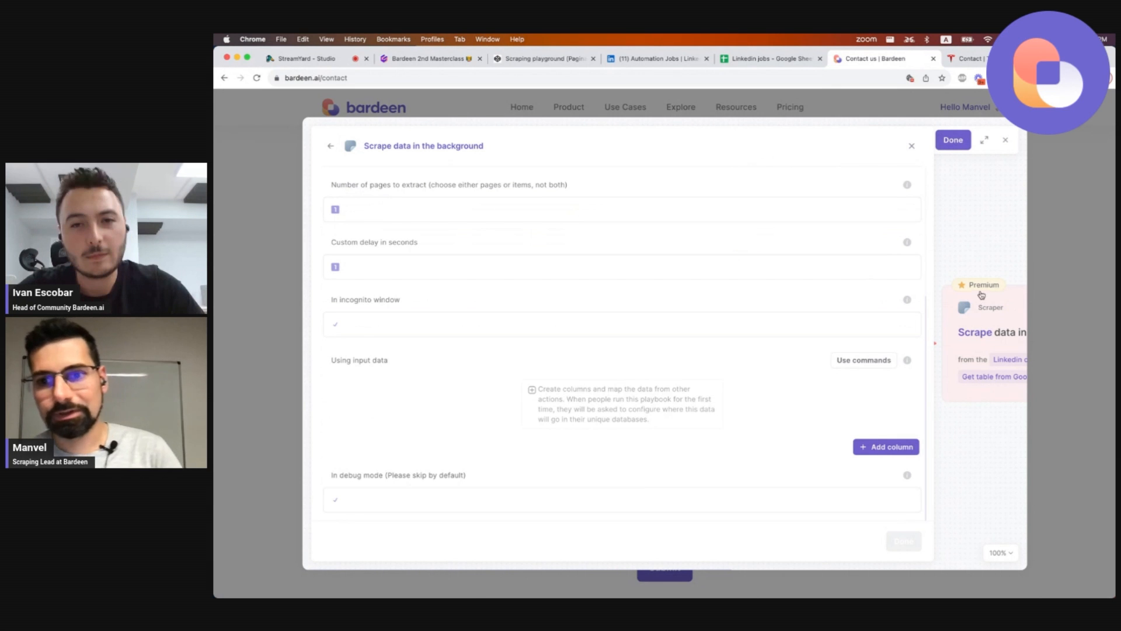
{"action": "left_click", "coordinate": [913, 146]}
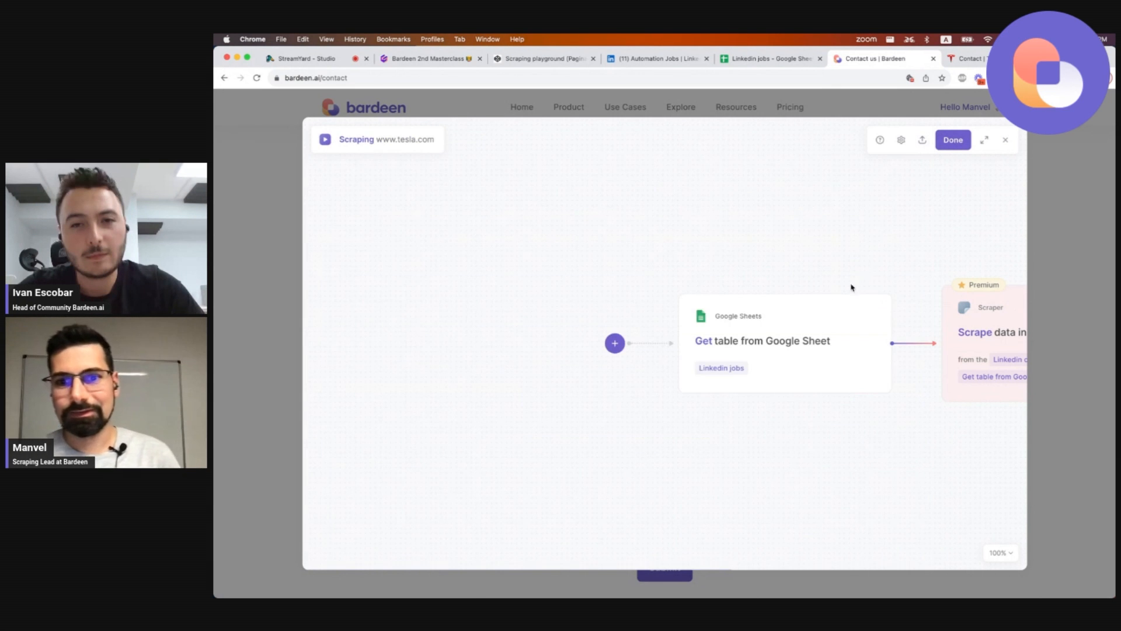
Reselect the 'Get mailto links from a website' scraper template for the background scraper.
{"action": "mouse_move", "coordinate": [779, 347]}
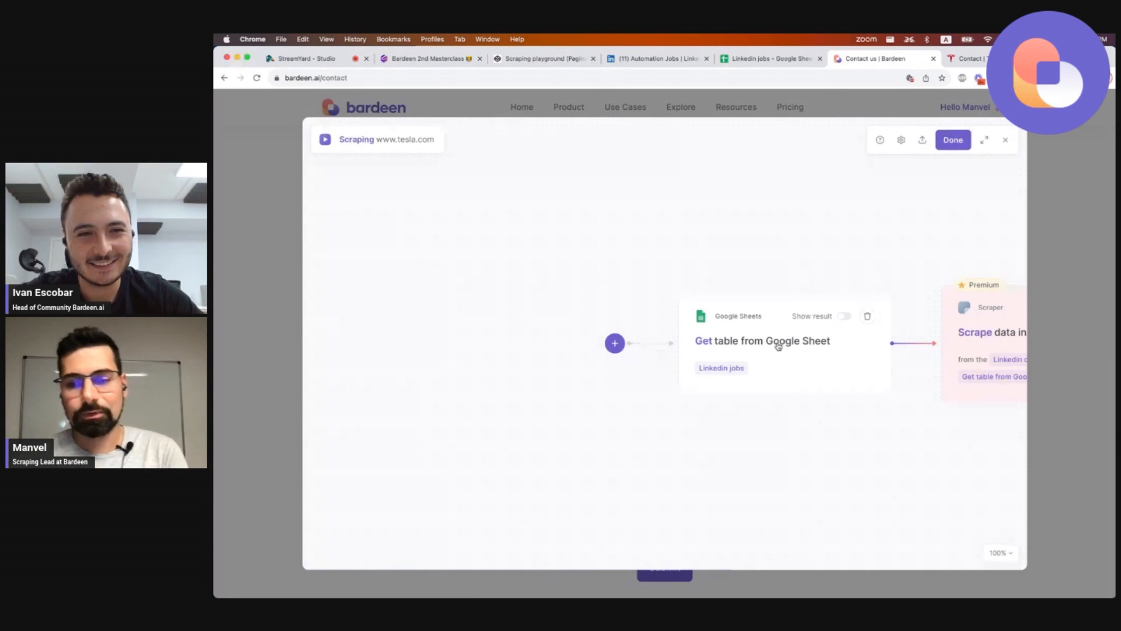
{"action": "scroll", "coordinate": [828, 328], "scroll_direction": "right", "scroll_amount": 3}
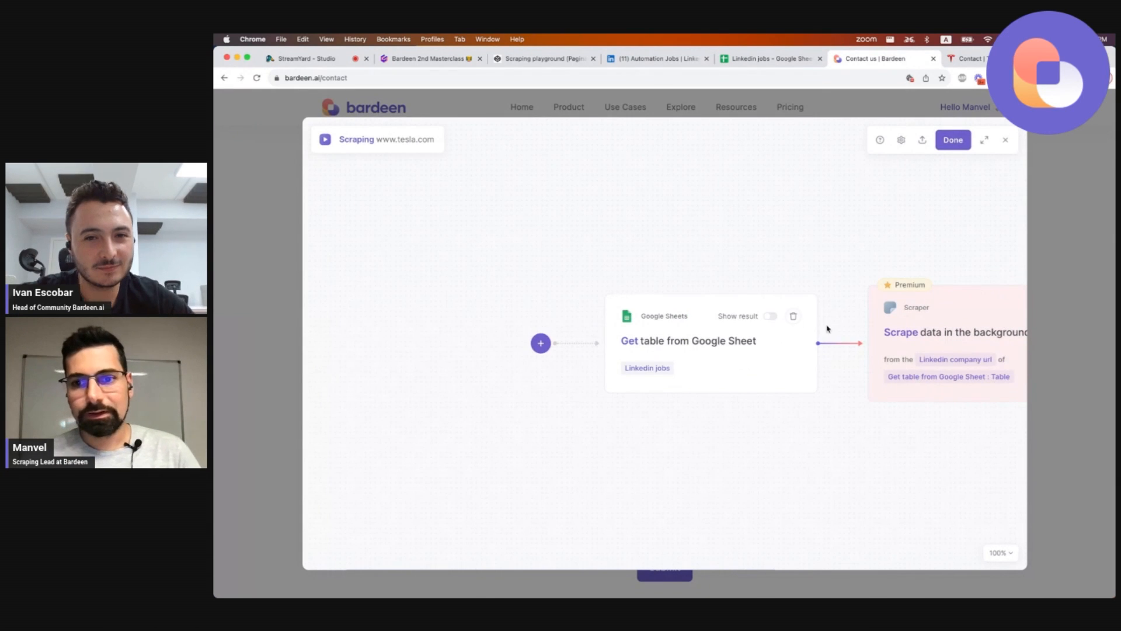
{"action": "left_click", "coordinate": [896, 333]}
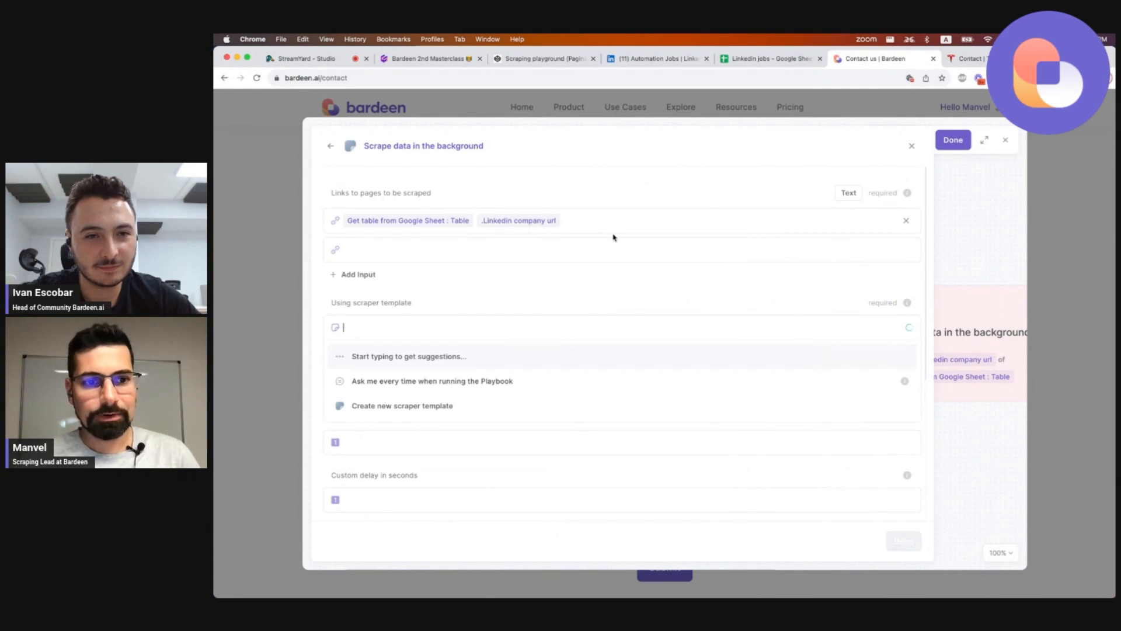
{"action": "type", "text": "mailto"}
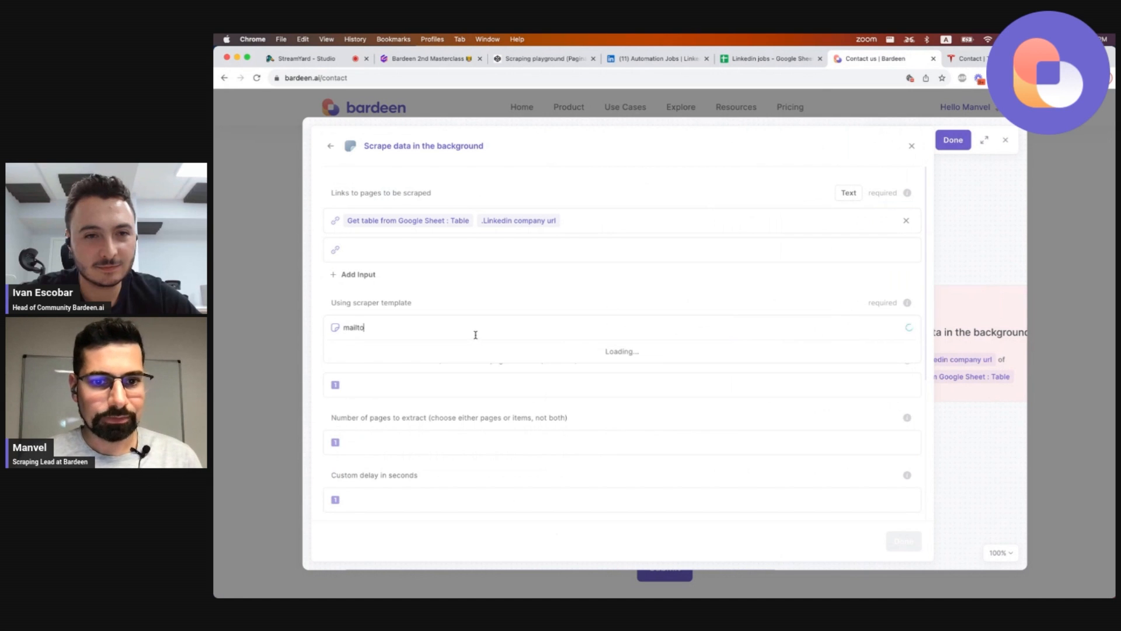
{"action": "left_click", "coordinate": [458, 356]}
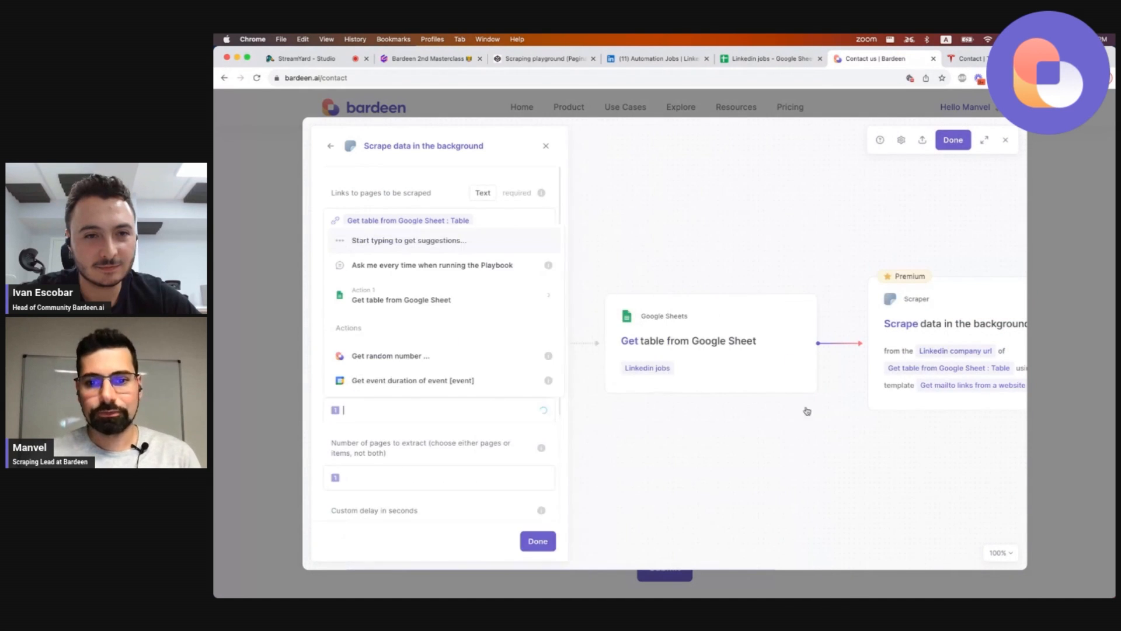
Finish editing the playbook and close the builder.
{"action": "left_click", "coordinate": [953, 138]}
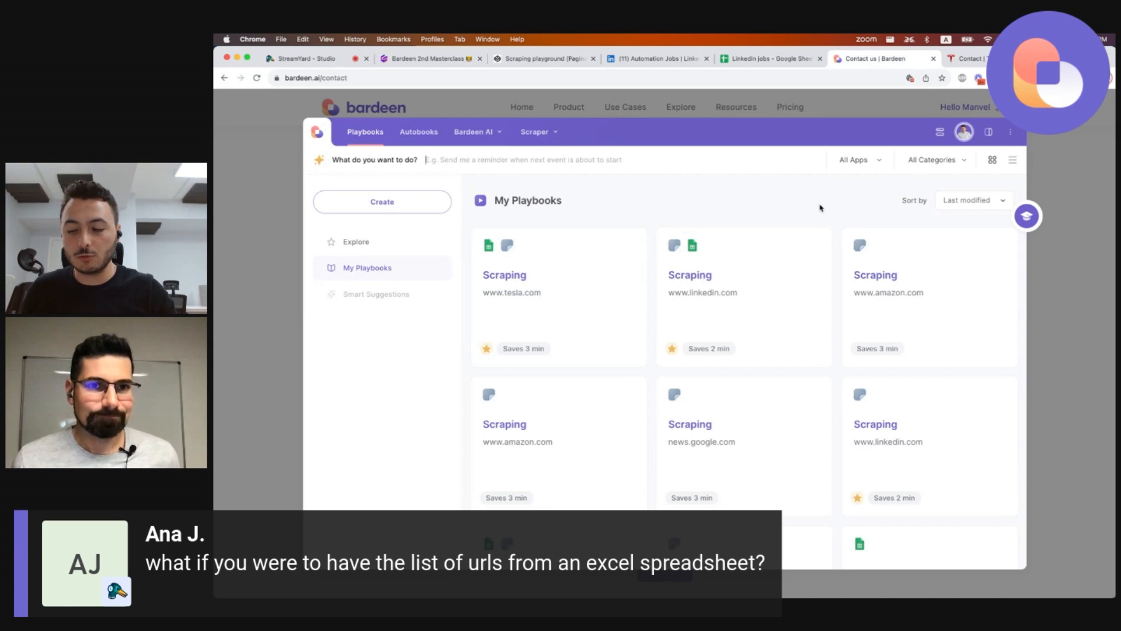
Switch to the Google Sheets spreadsheet and rename it to 'Company urls'.
{"action": "left_click", "coordinate": [455, 60]}
{"action": "left_click", "coordinate": [323, 61]}
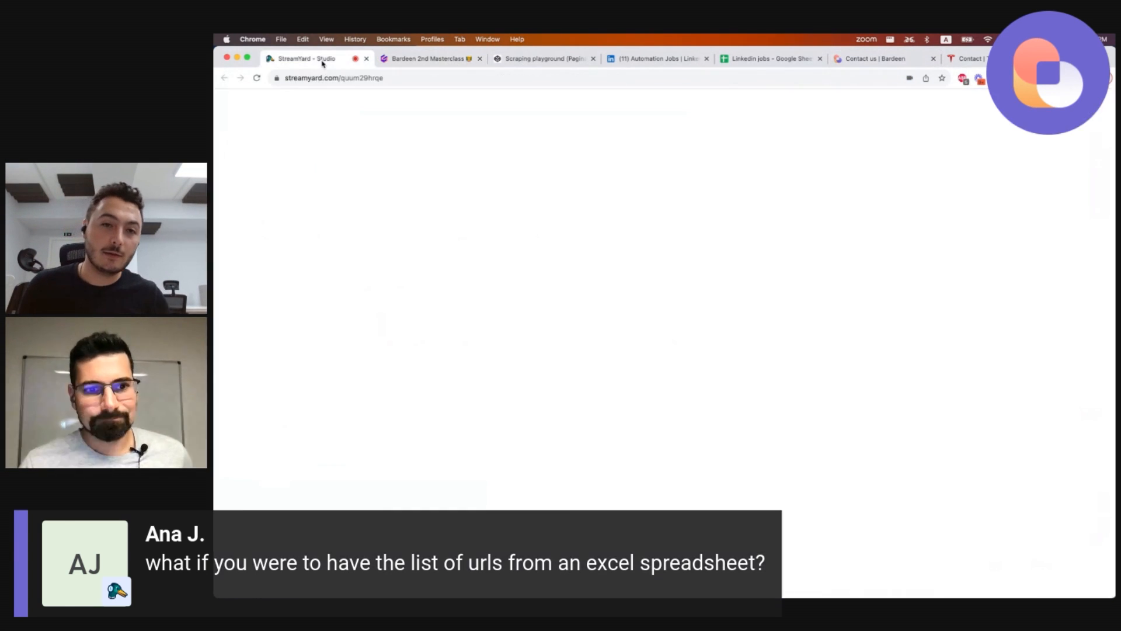
{"action": "left_click", "coordinate": [427, 58]}
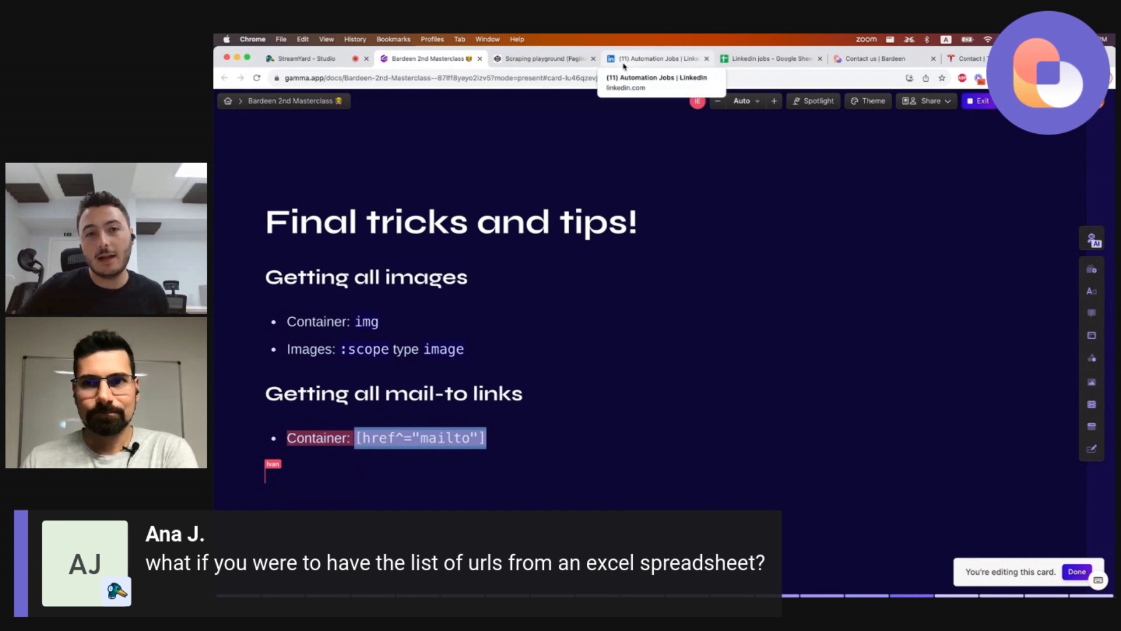
{"action": "left_click", "coordinate": [651, 62]}
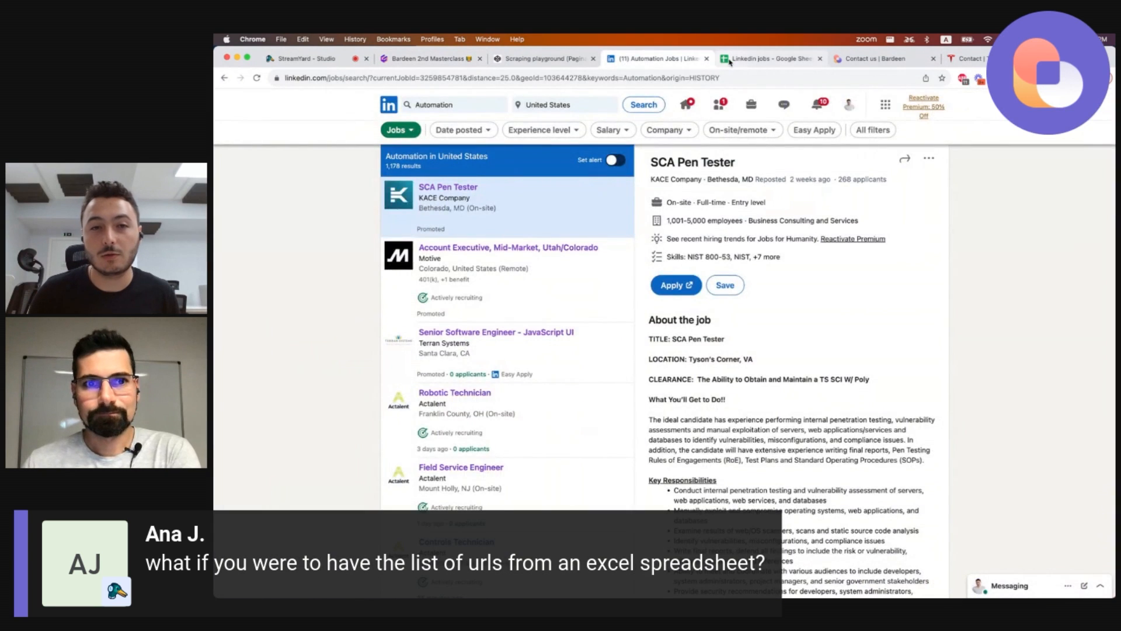
{"action": "left_click", "coordinate": [729, 60]}
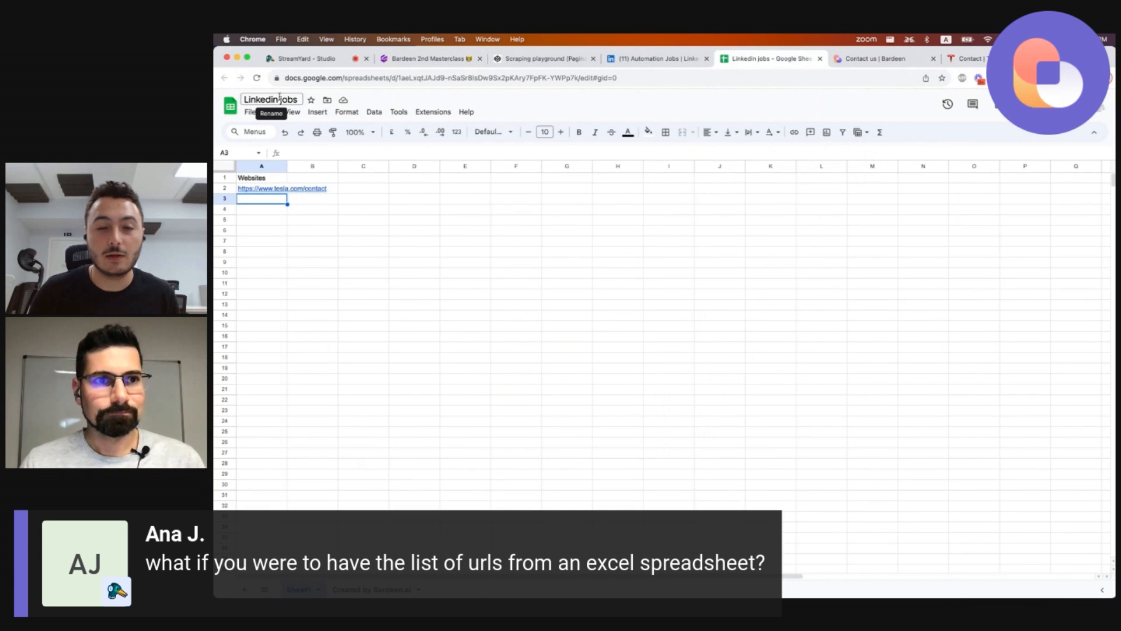
{"action": "type", "text": "Compan"}
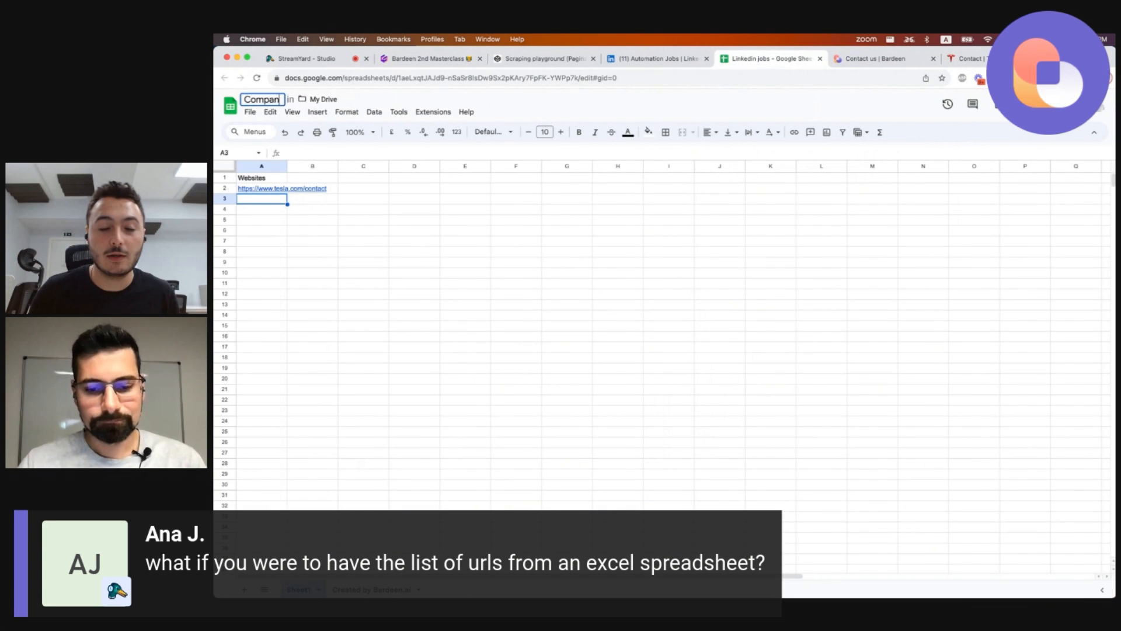
{"action": "type", "text": "y u"}
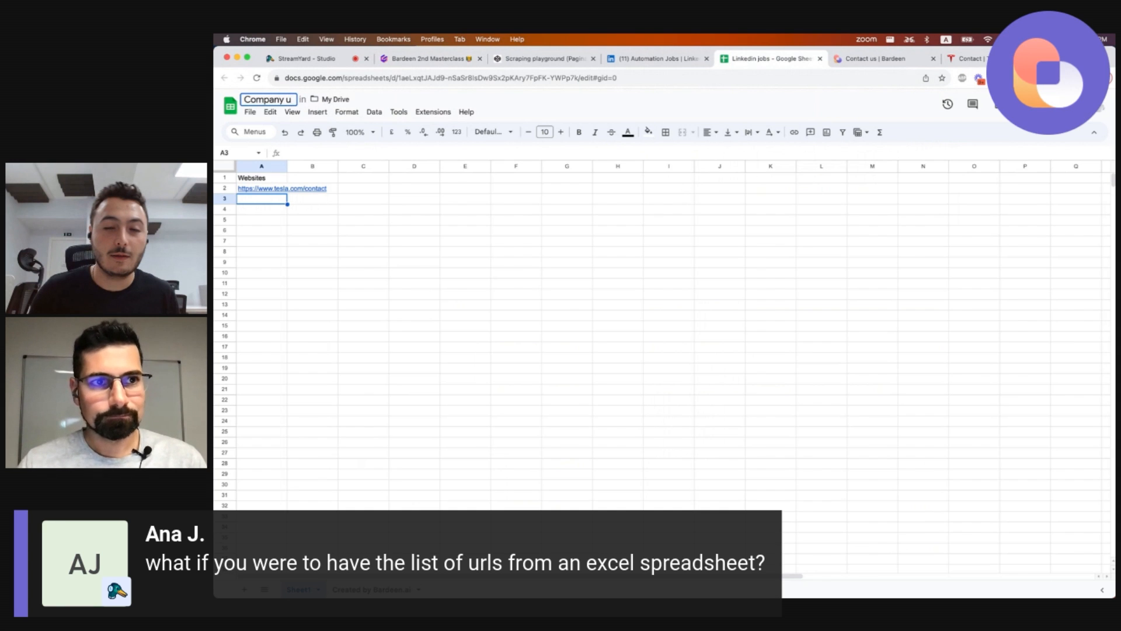
{"action": "type", "text": "rls"}
{"action": "key", "text": "super+a"}
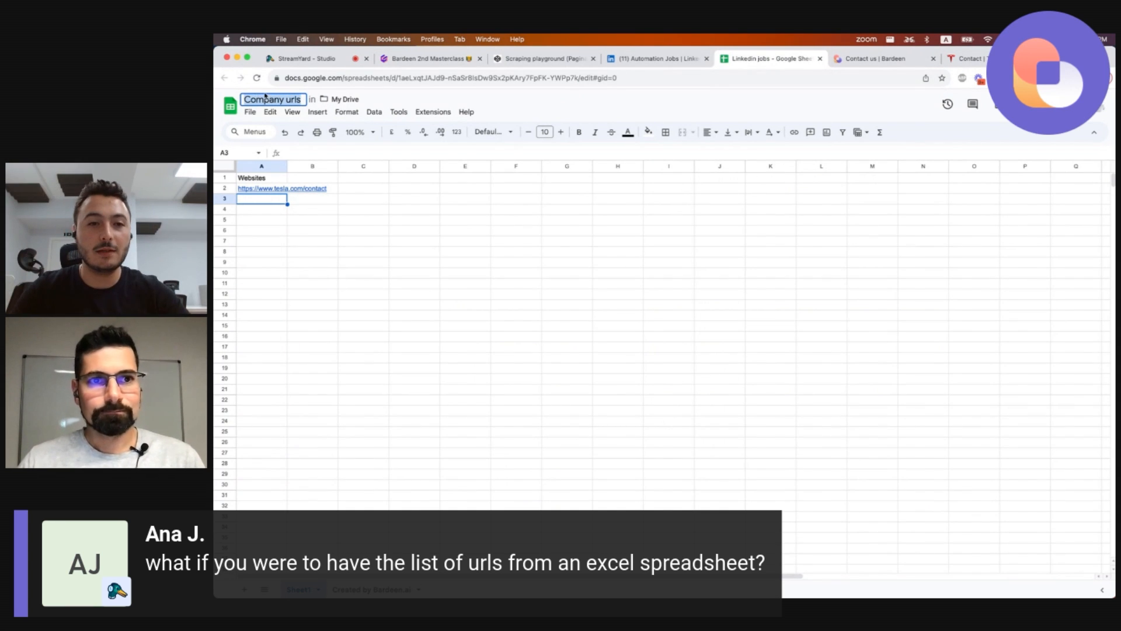
Open Bardeen on the LinkedIn tab and create a new playbook starting with the 'Find all links in text' action.
{"action": "left_click", "coordinate": [681, 60]}
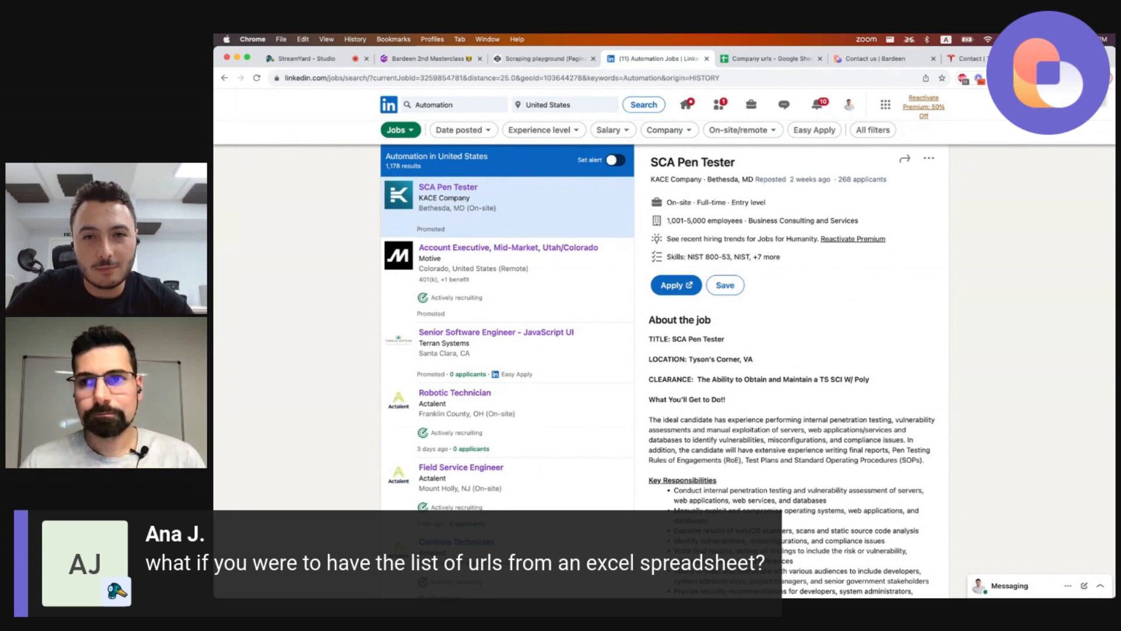
{"action": "left_click", "coordinate": [1012, 78]}
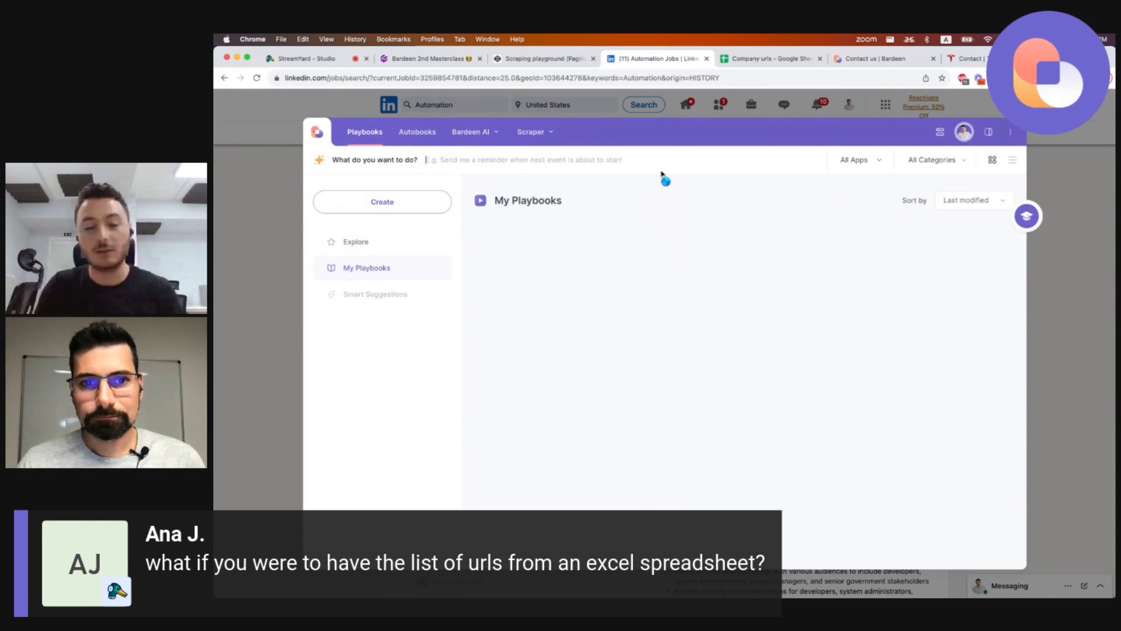
{"action": "left_click", "coordinate": [420, 199]}
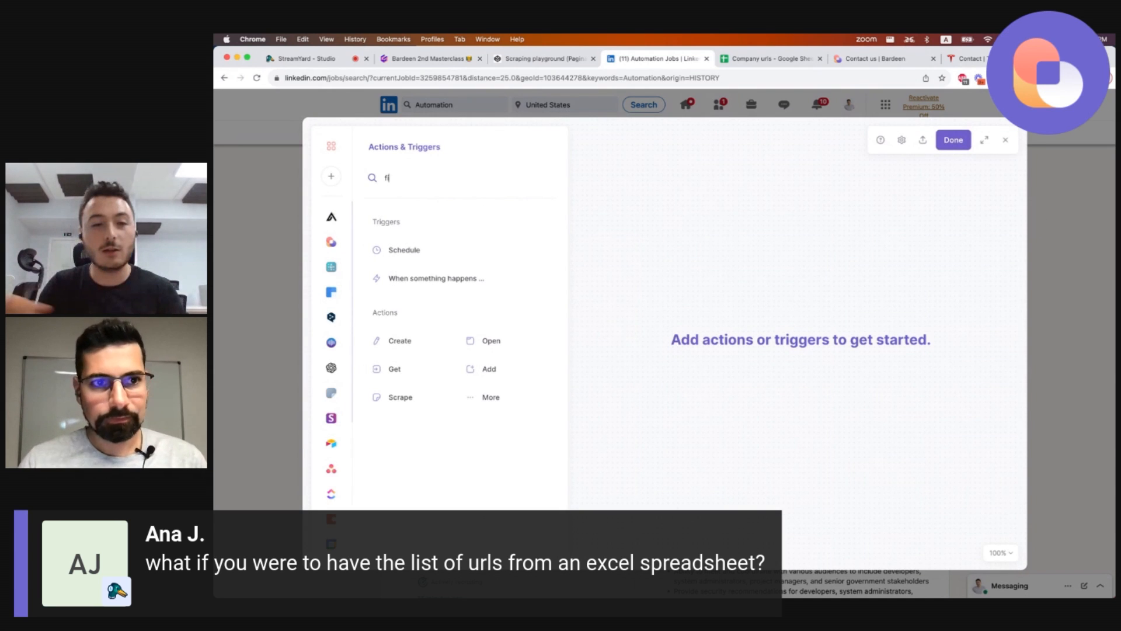
{"action": "type", "text": "find link"}
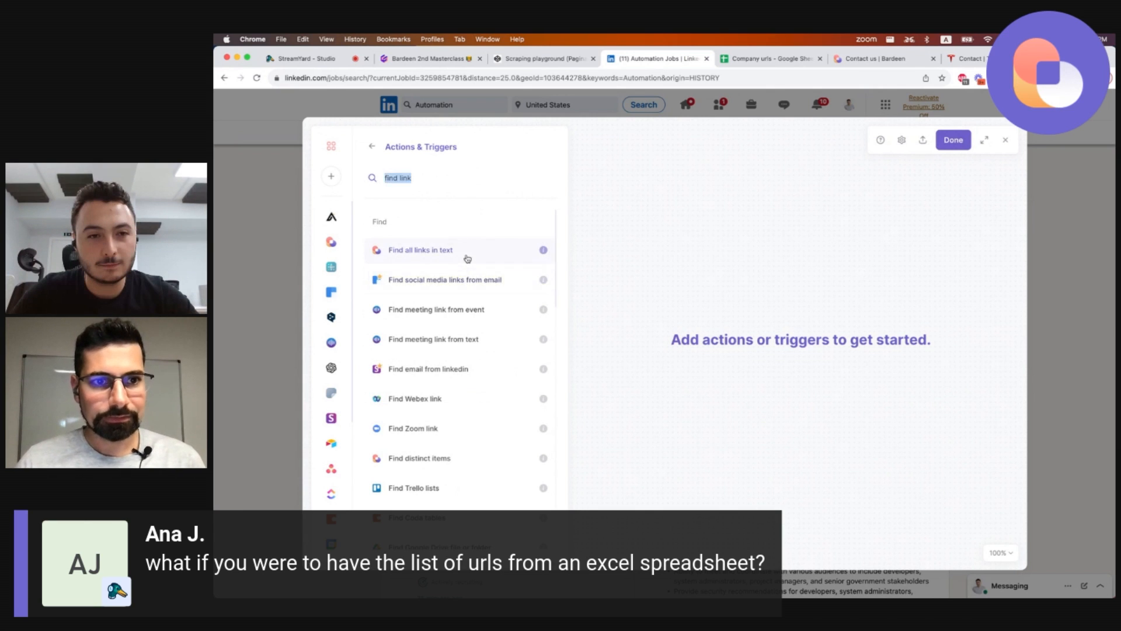
{"action": "left_click", "coordinate": [467, 250]}
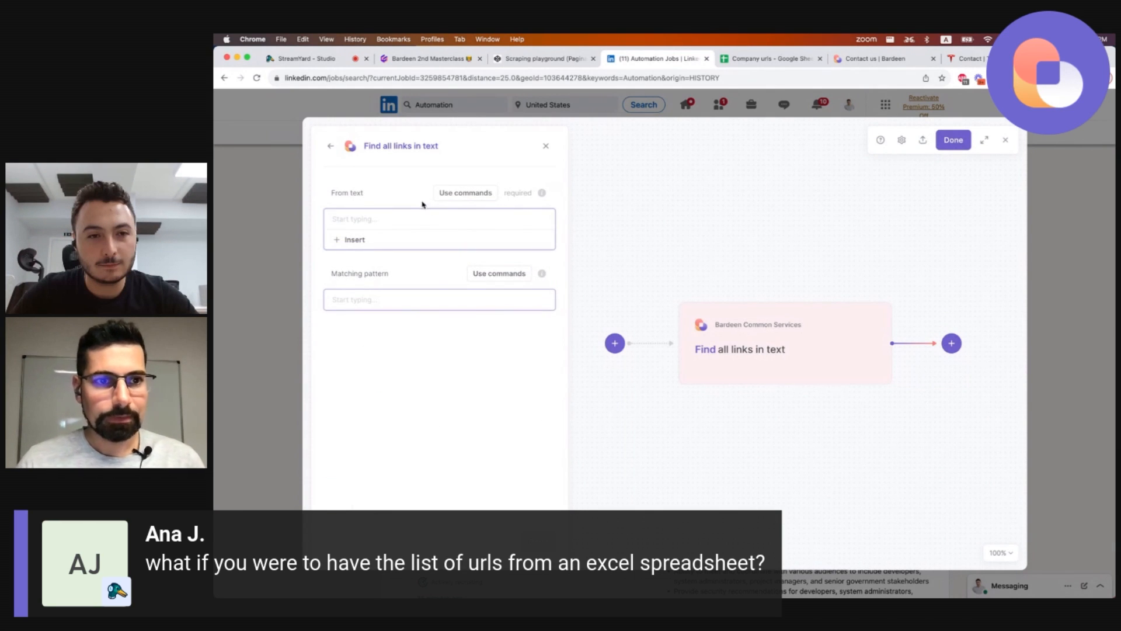
Set the action's From text input to ask for text every time the playbook runs.
{"action": "left_click", "coordinate": [462, 195]}
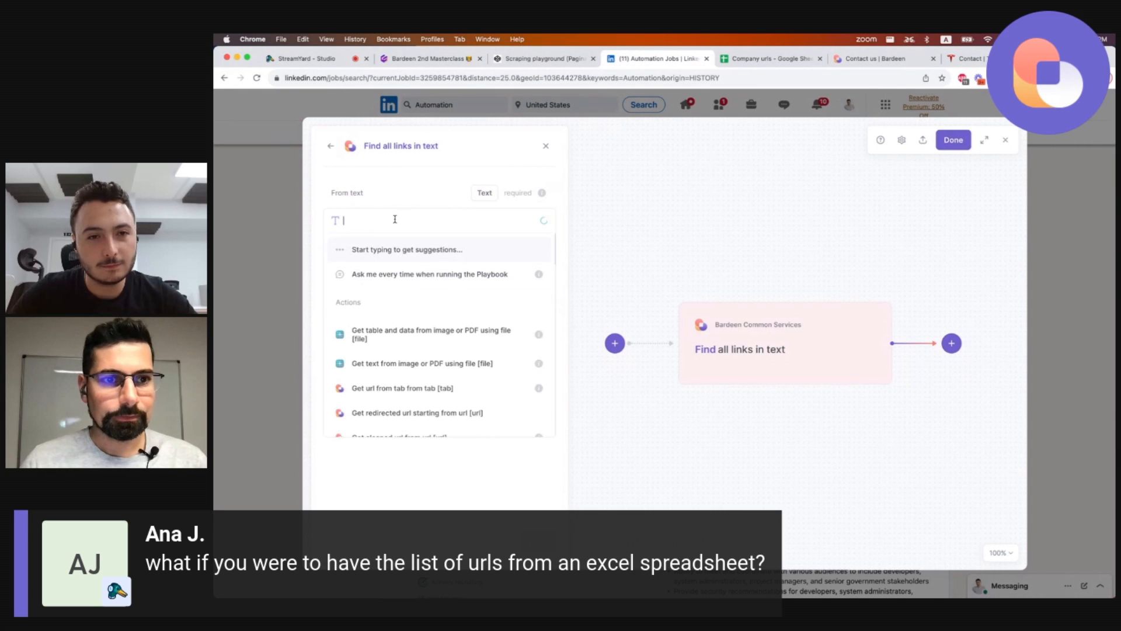
{"action": "left_click", "coordinate": [414, 277]}
{"action": "left_click", "coordinate": [346, 370]}
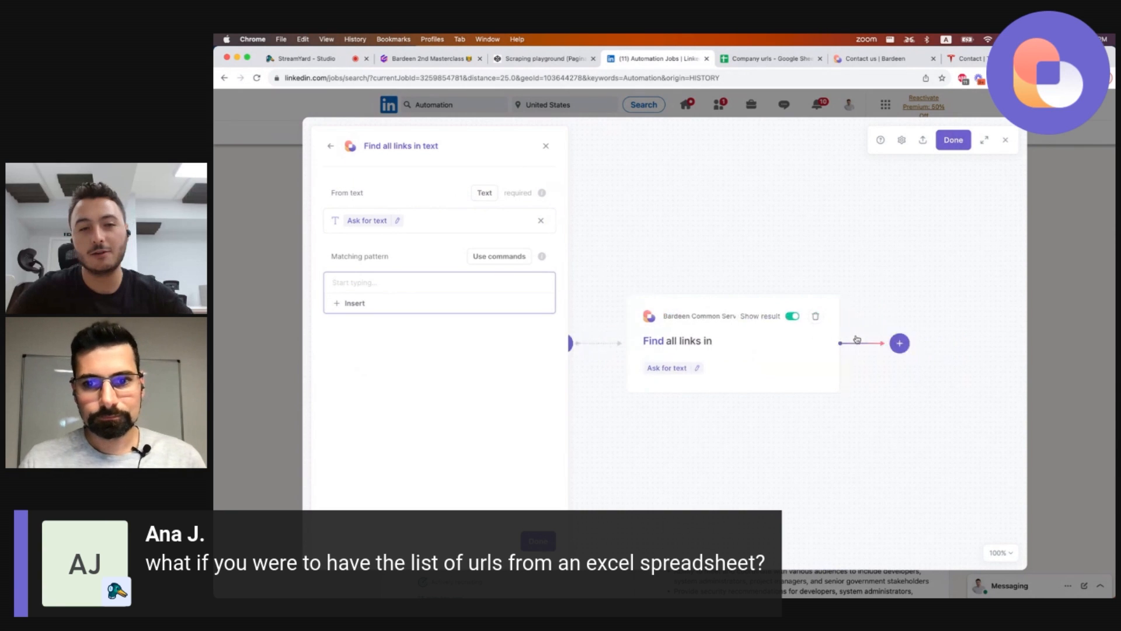
Add a 'Scrape data in the background' action whose links come from the found links' URL output.
{"action": "left_click", "coordinate": [833, 345]}
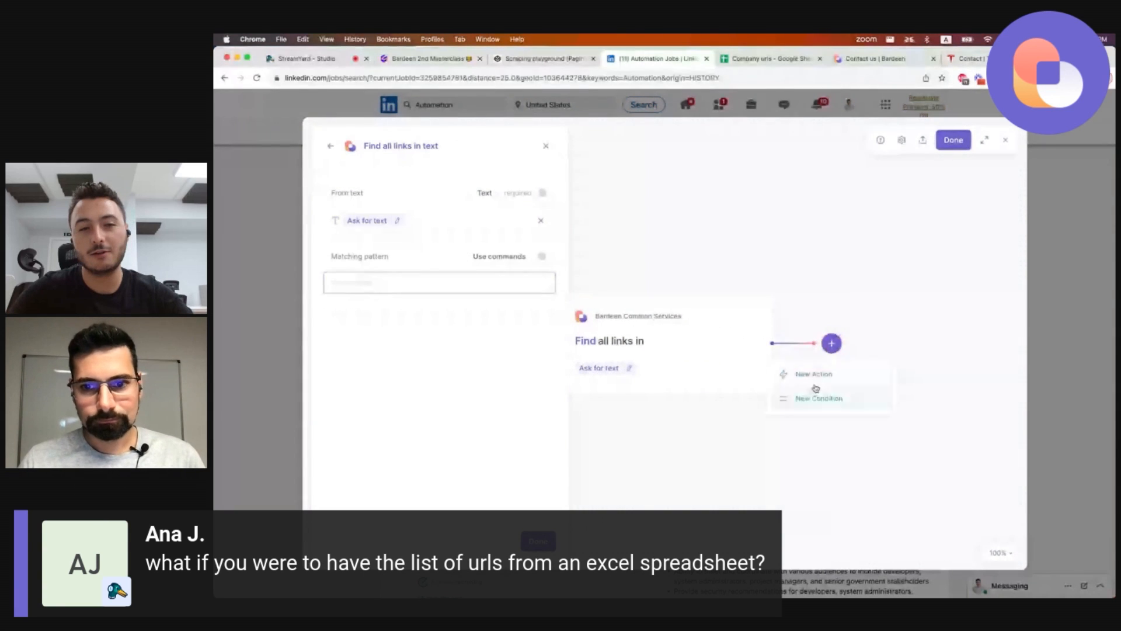
{"action": "left_click", "coordinate": [815, 377]}
{"action": "left_click", "coordinate": [393, 310]}
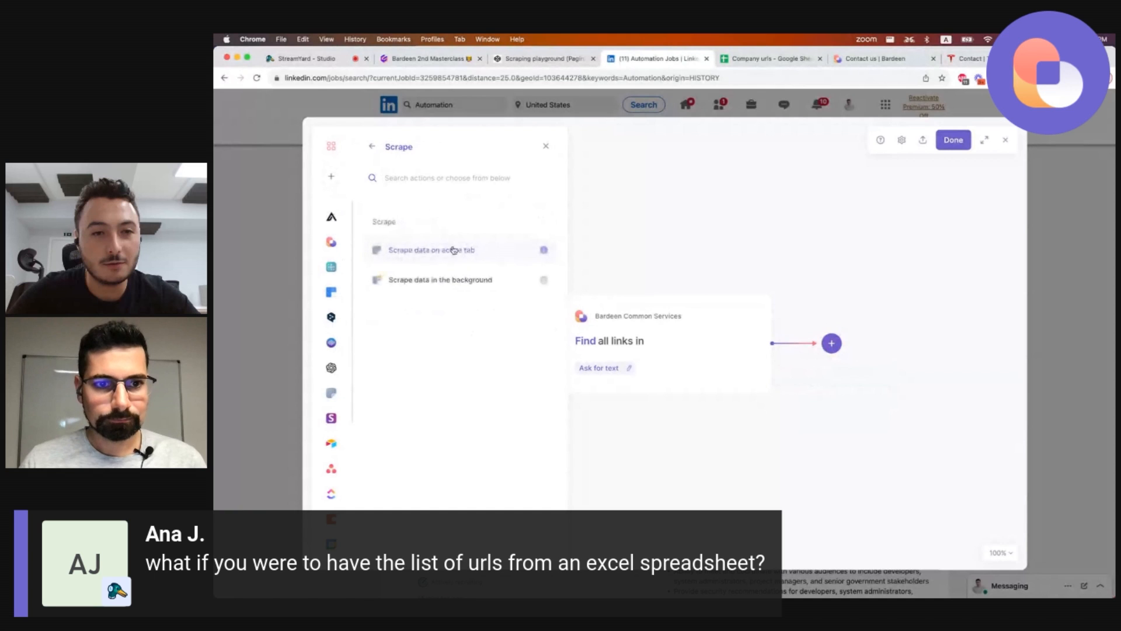
{"action": "left_click", "coordinate": [448, 280]}
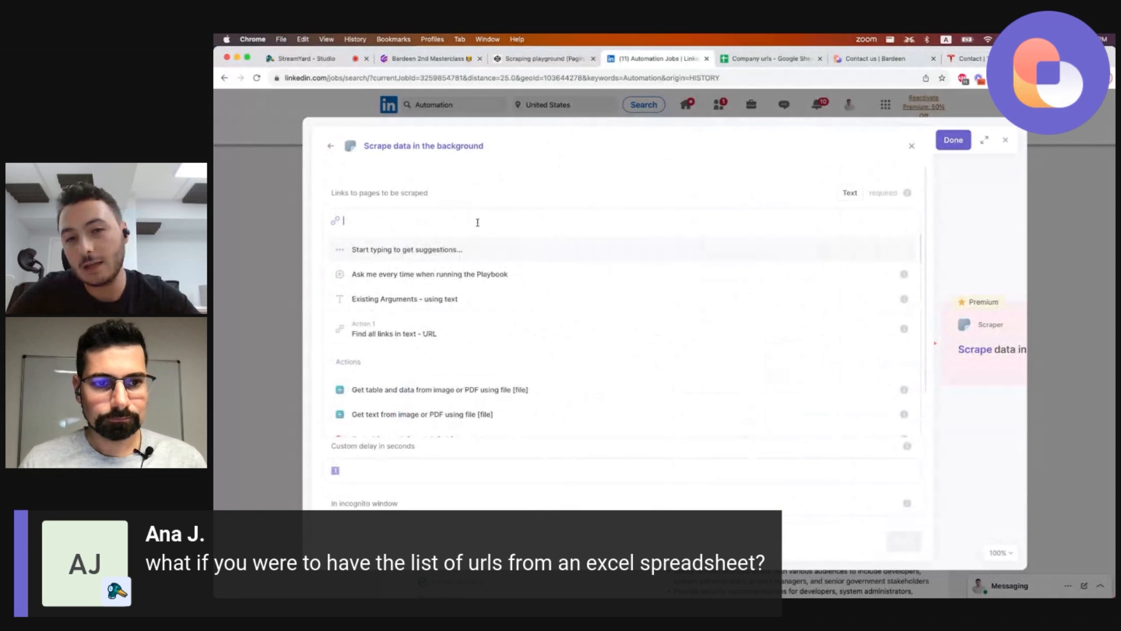
{"action": "left_click", "coordinate": [443, 322]}
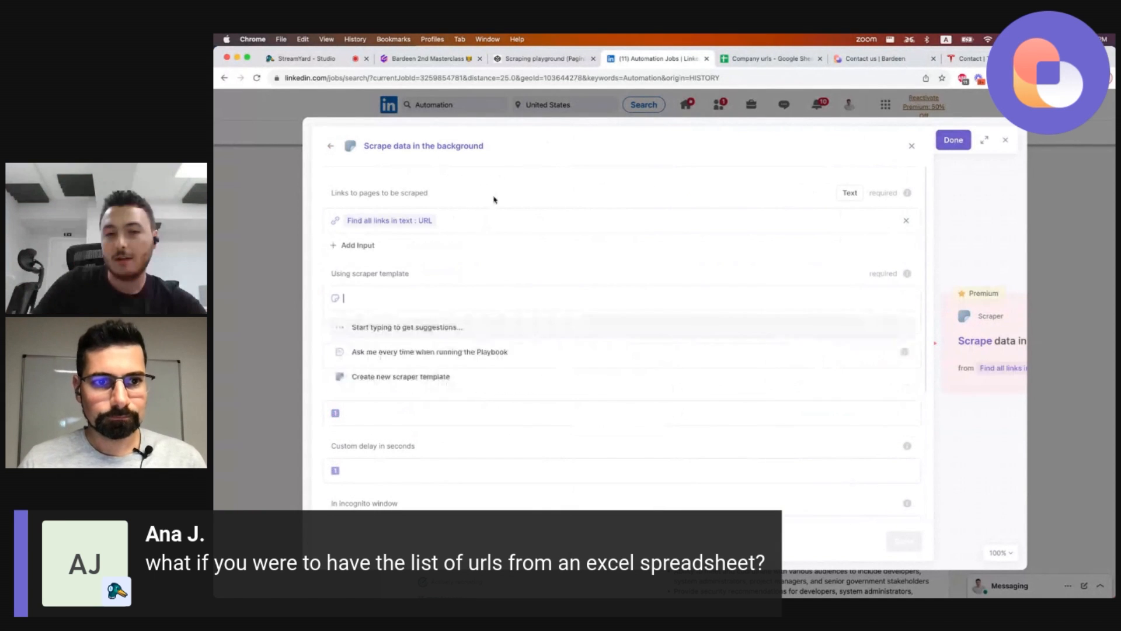
Choose the 'Get mailto links from a website' scraper template for the background scraper.
{"action": "type", "text": "m"}
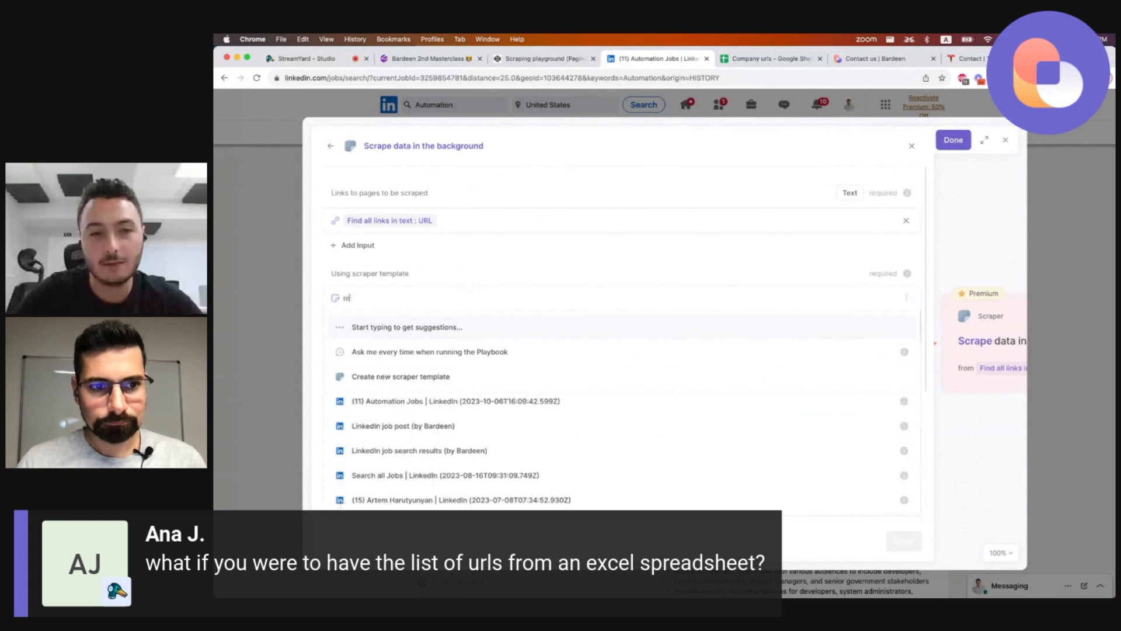
{"action": "type", "text": "ailto"}
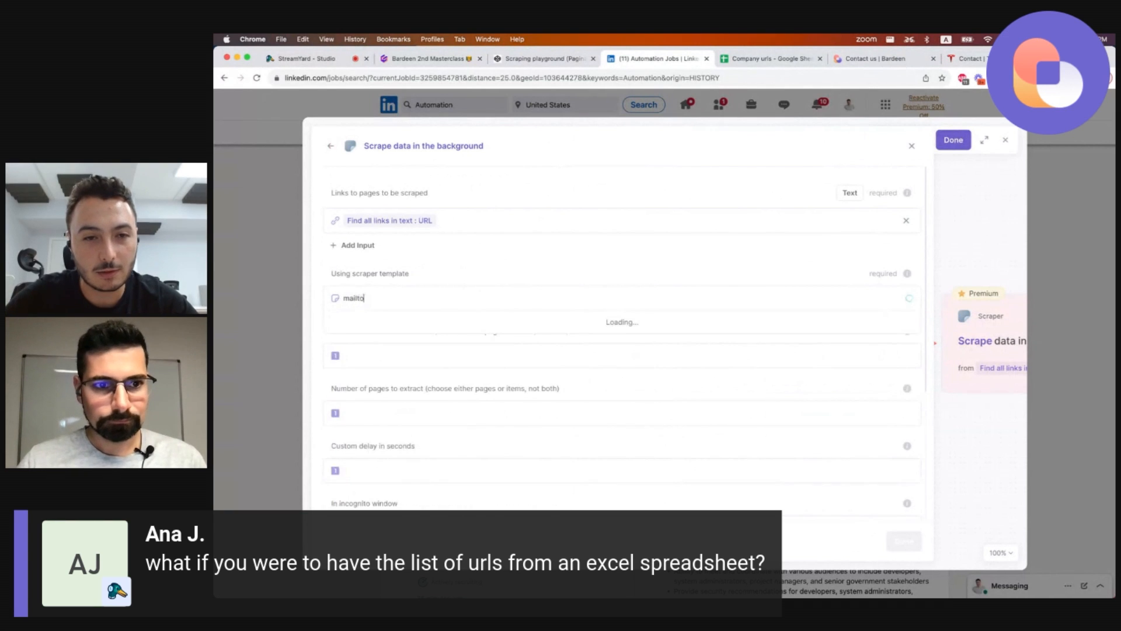
{"action": "left_click", "coordinate": [427, 328]}
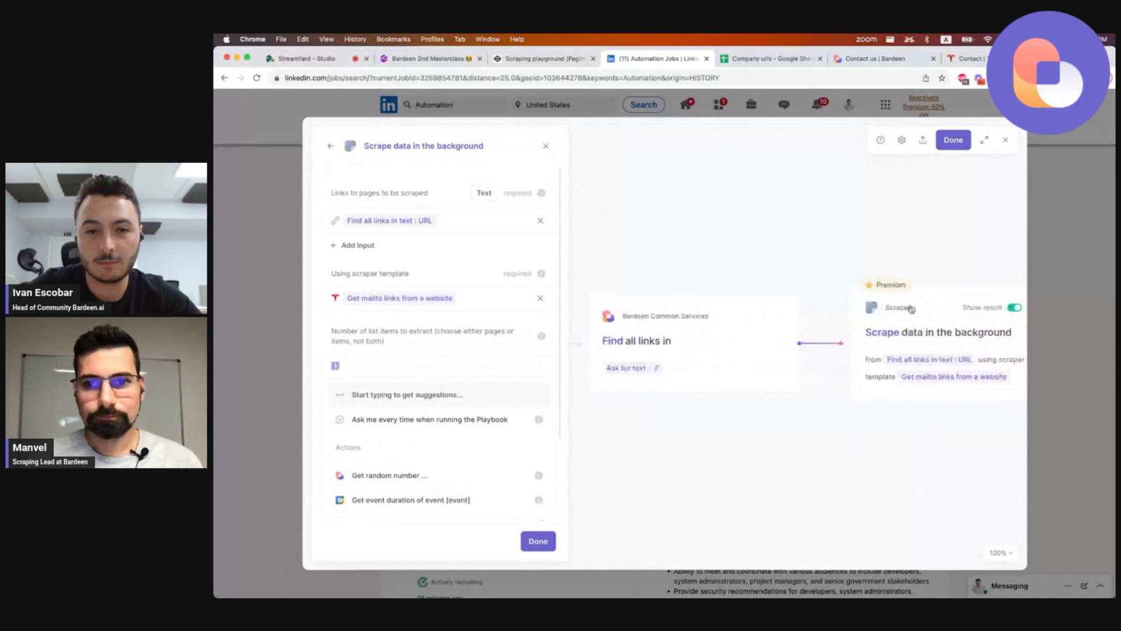
Save the playbook and start entering its name in the Playbook Details dialog.
{"action": "left_click", "coordinate": [955, 143]}
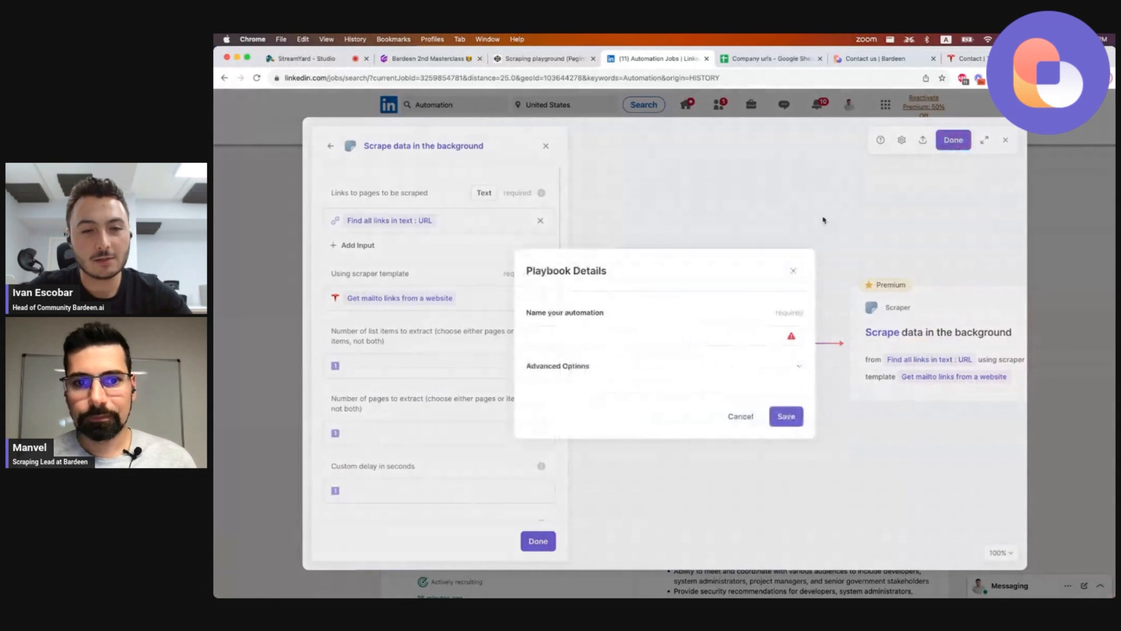
{"action": "left_click", "coordinate": [701, 332]}
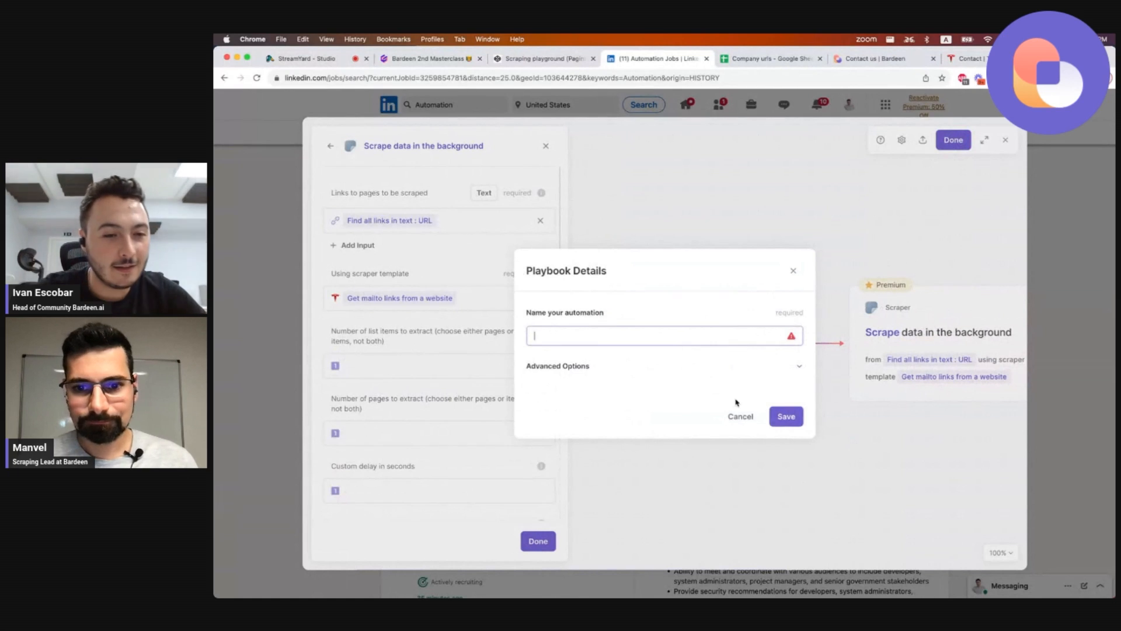